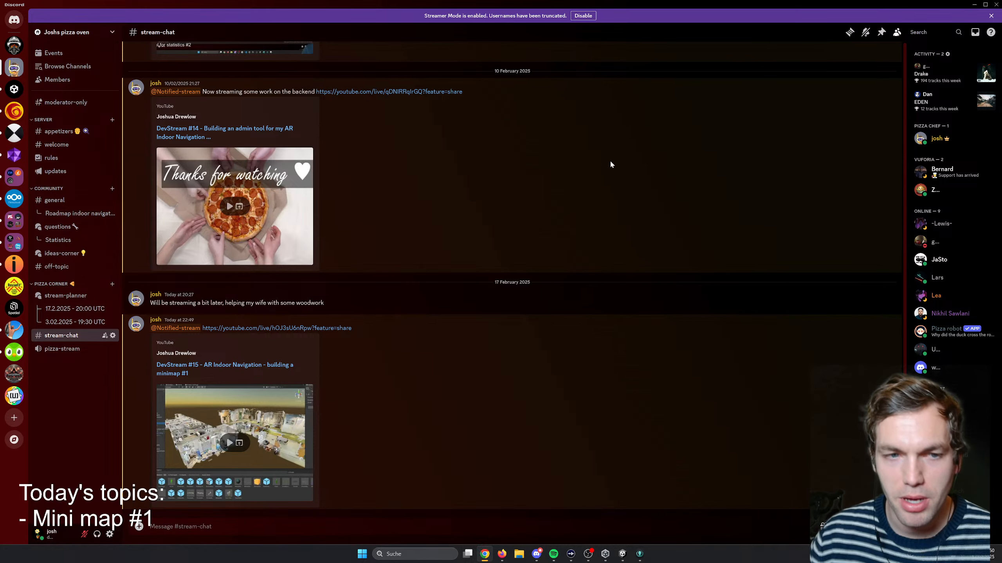
# - Switch to Unity, run the demo scene in Play mode and start navigation to the Office destination
pyautogui.click(537, 554)
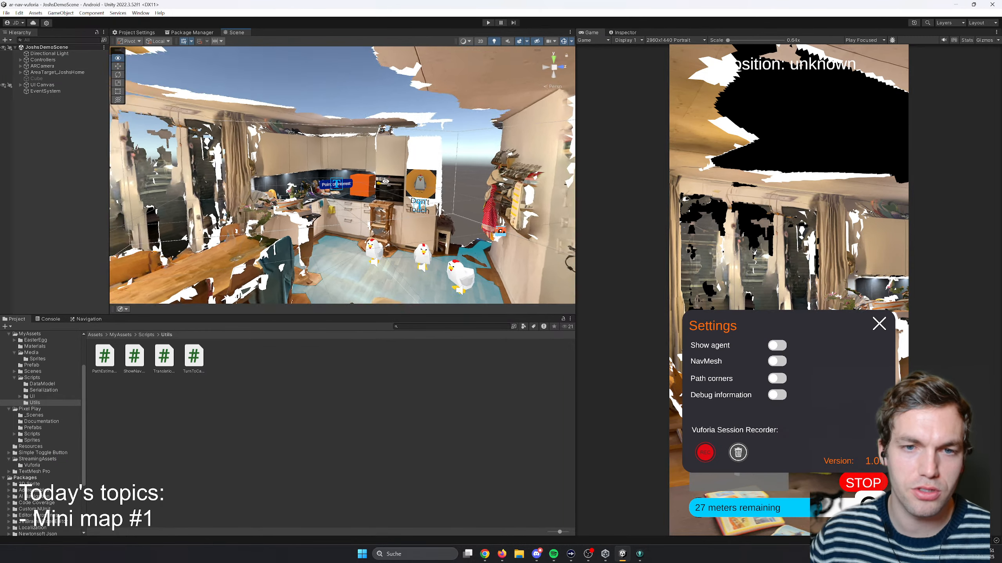
pyautogui.moveTo(386, 182); pyautogui.dragTo(370, 179, button='right')
pyautogui.click(488, 23)
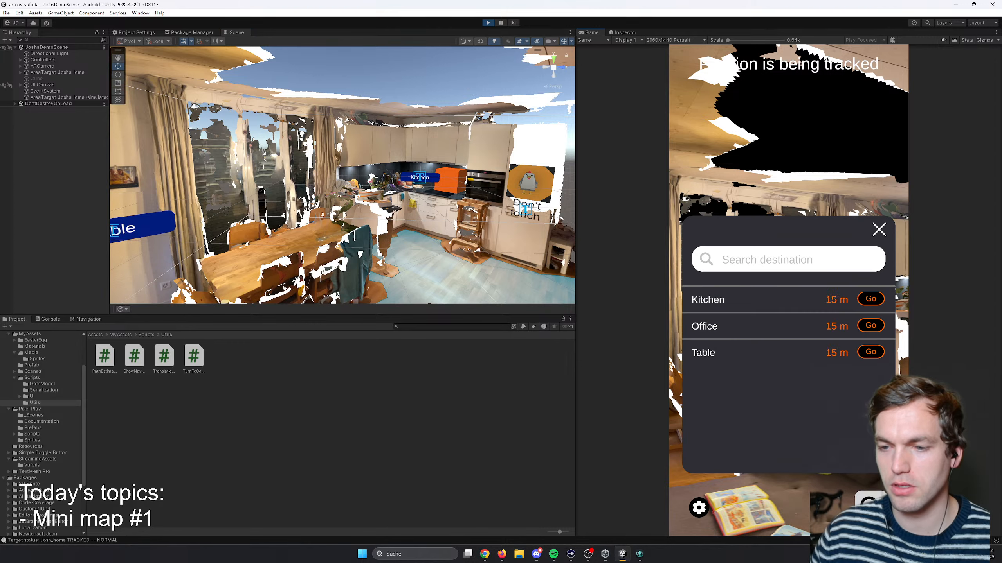
pyautogui.click(872, 325)
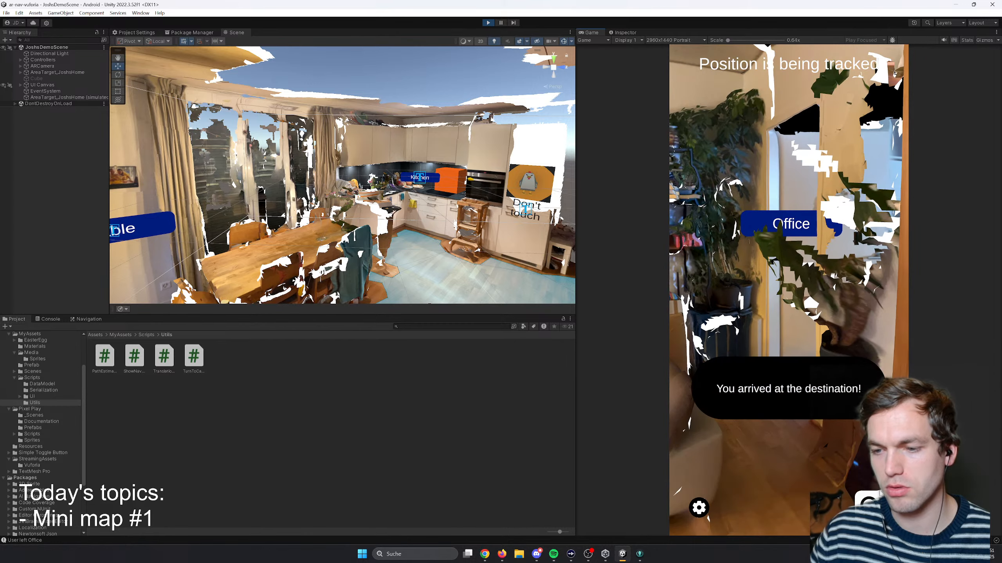
pyautogui.click(870, 326)
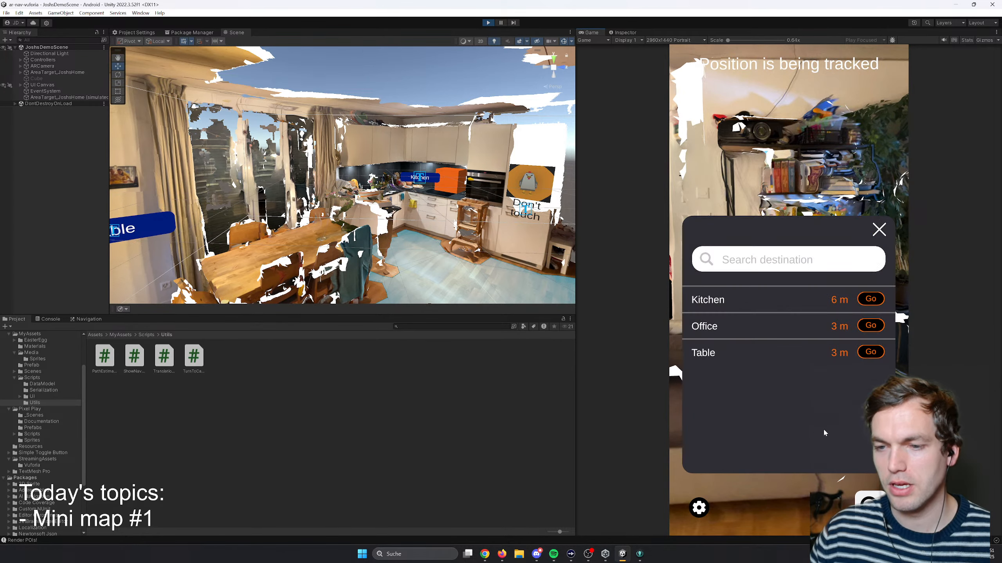
# - Start navigation to the Table destination and walk the simulated camera to it, looking around there
pyautogui.click(860, 353)
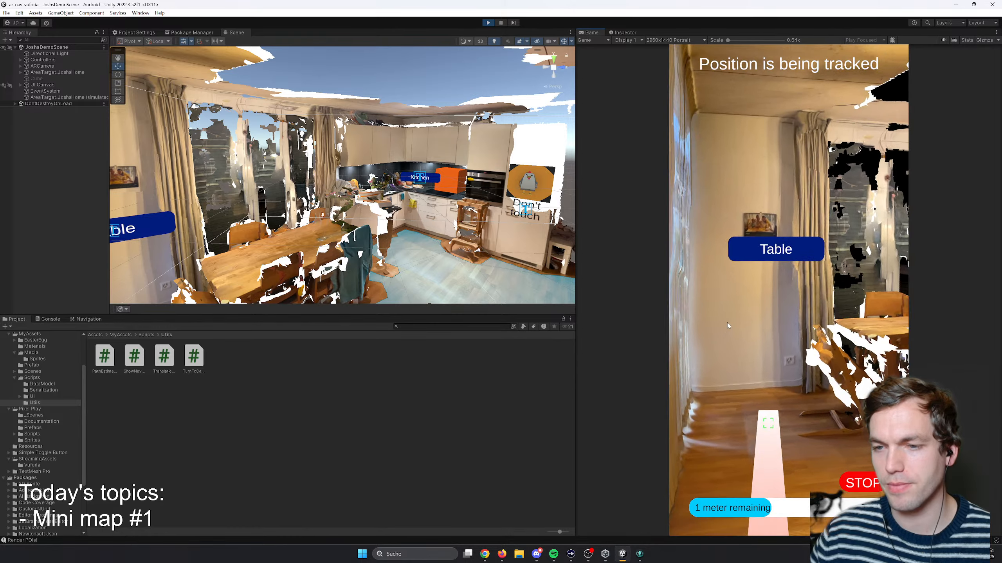
pyautogui.press('s')
pyautogui.press('d')
pyautogui.moveTo(727, 323); pyautogui.dragTo(724, 329, button='right')
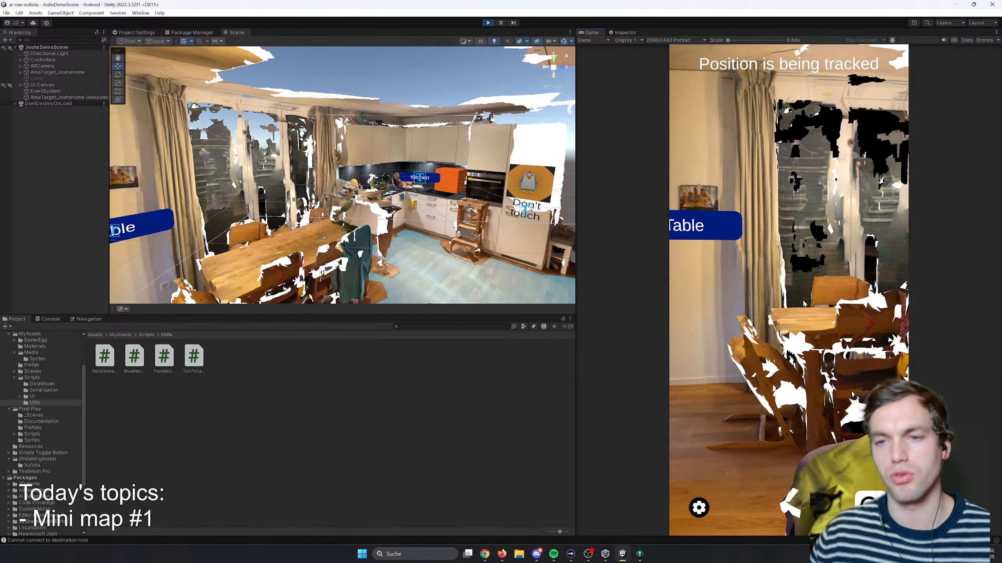
pyautogui.moveTo(798, 356); pyautogui.dragTo(759, 338, button='right')
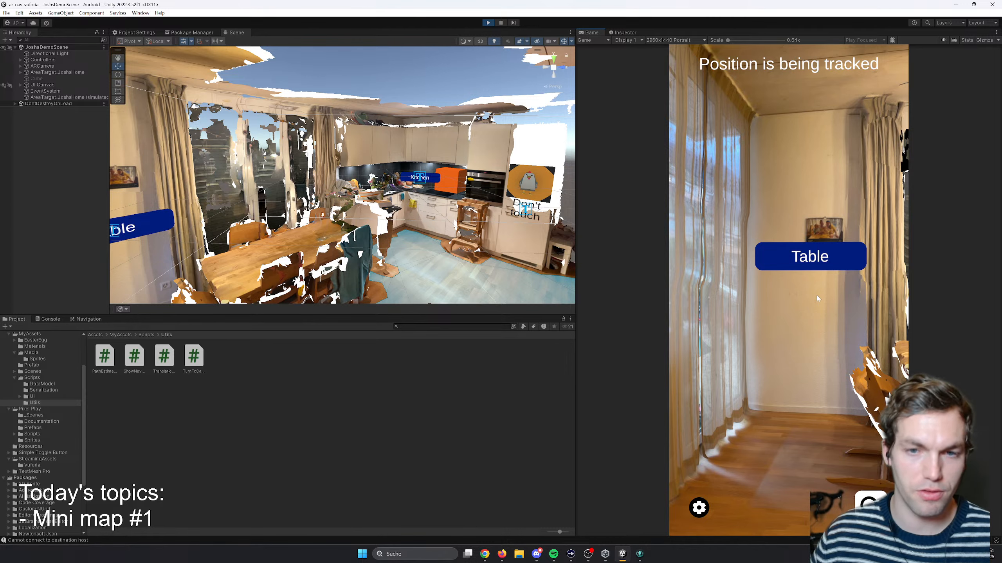
# - Start another navigation from the destination list, turn the simulated camera towards the kitchen and stop the navigation
pyautogui.click(865, 504)
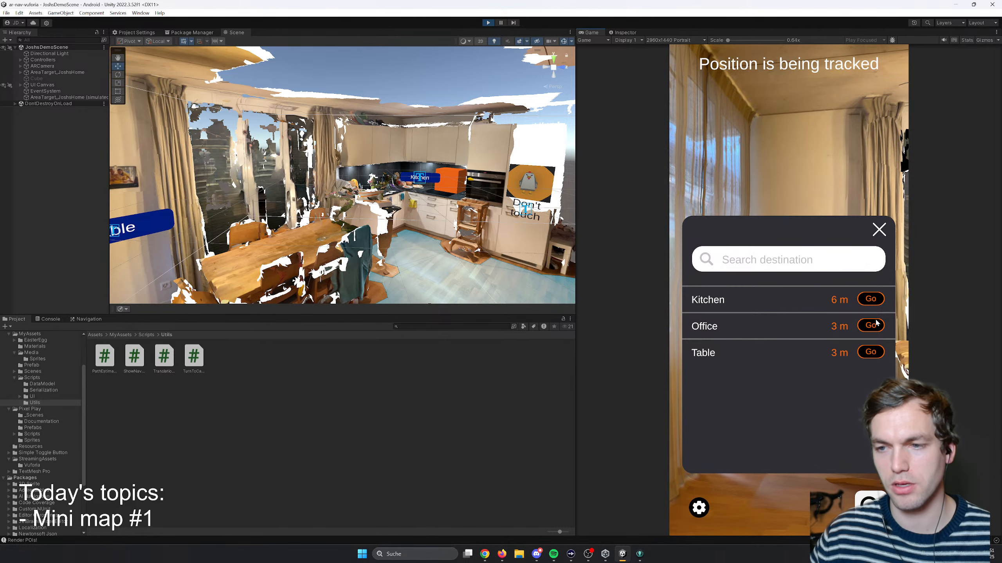
pyautogui.click(844, 347)
pyautogui.moveTo(845, 347); pyautogui.dragTo(927, 367, button='right')
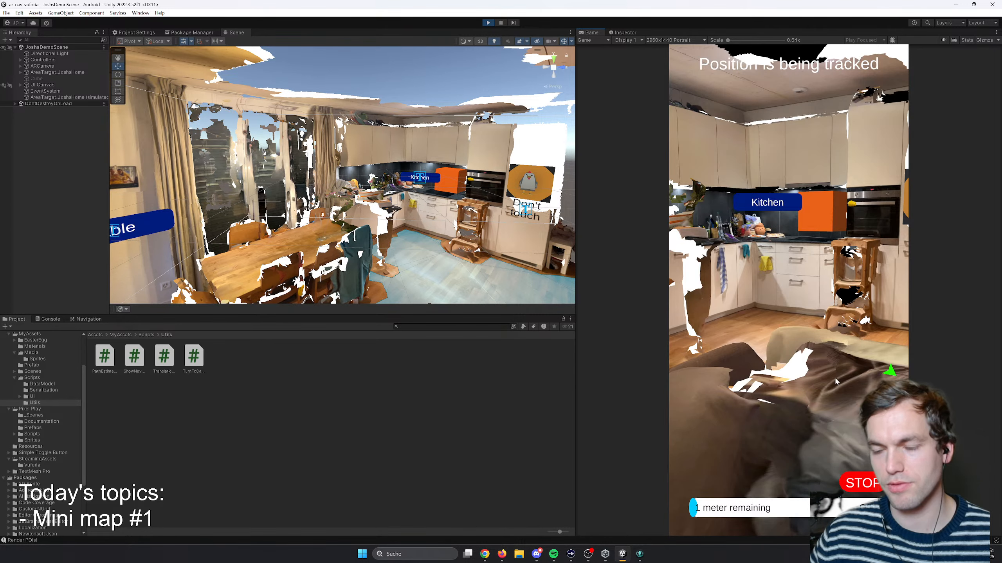
pyautogui.click(863, 483)
# - Start navigation to the Kitchen destination, walk the simulated camera up to it and back away again
pyautogui.click(864, 499)
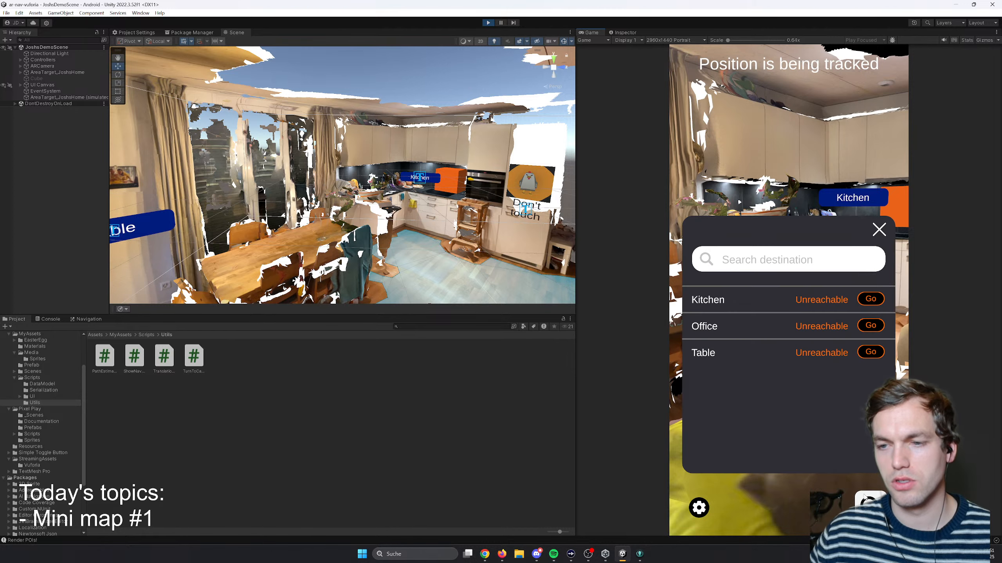
pyautogui.click(869, 300)
pyautogui.moveTo(844, 315); pyautogui.dragTo(874, 309, button='right')
pyautogui.press('a')
pyautogui.press('w')
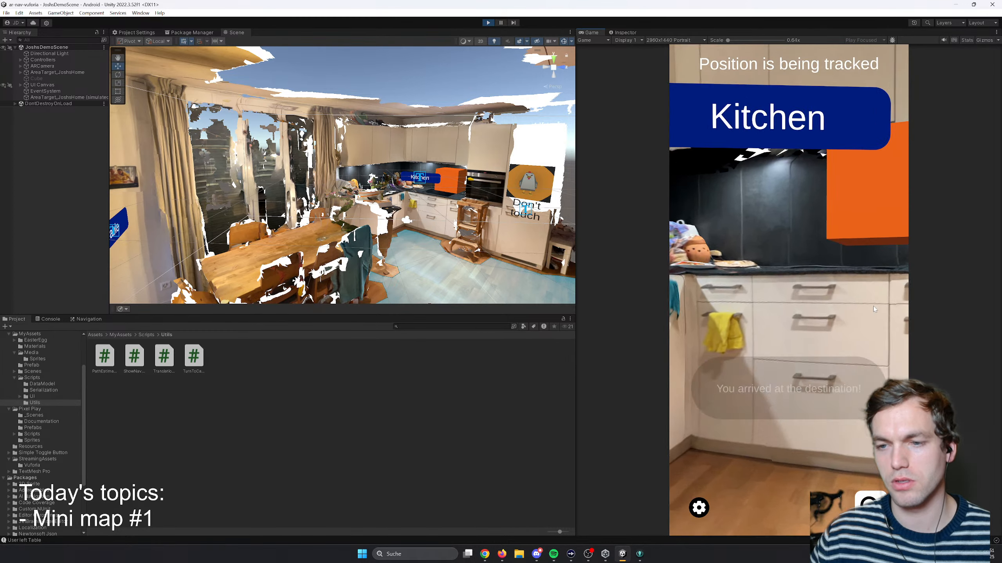
pyautogui.press('s')
pyautogui.press('s')
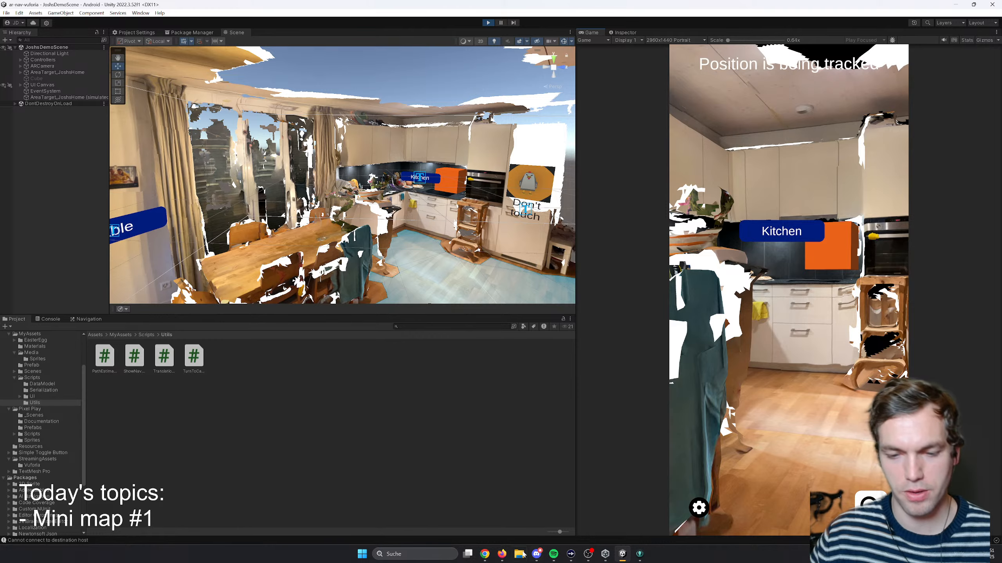
# - Switch to Firefox, search Google Images for "minimap unity" in a new tab and preview the "Unity 2017 - Super Easy Procedural Minimap" result
pyautogui.click(501, 554)
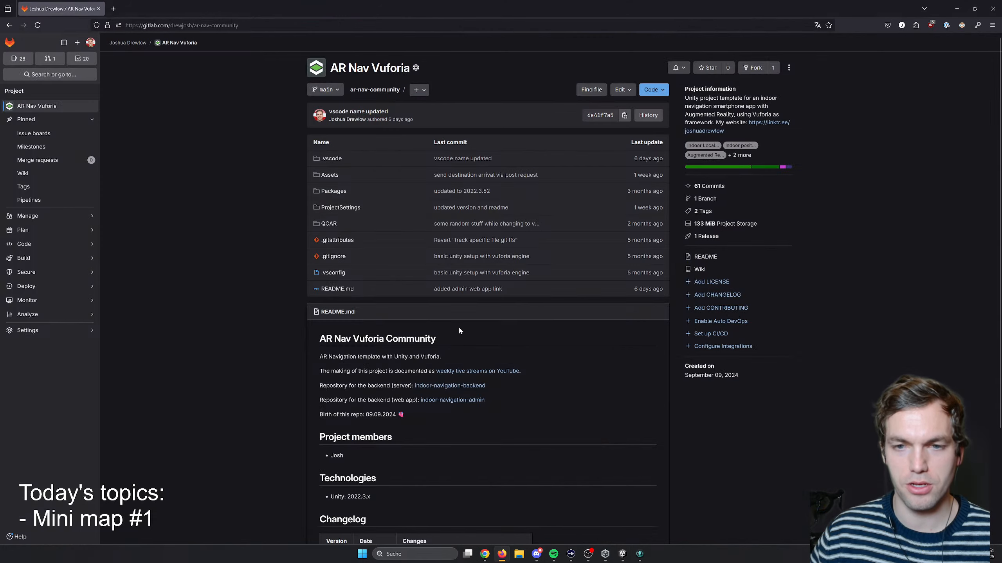
pyautogui.click(114, 8)
pyautogui.write('mi')
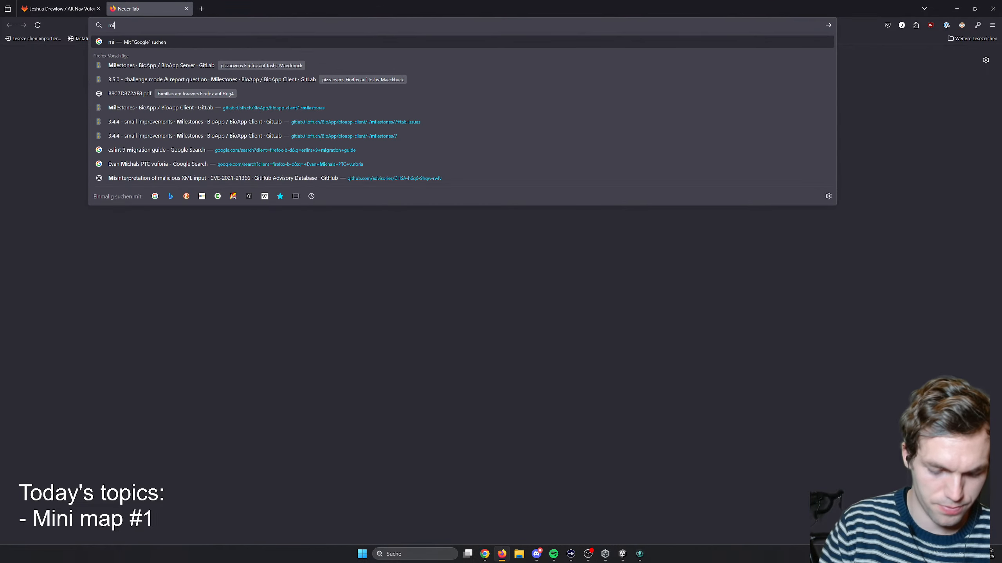
pyautogui.write('nimap')
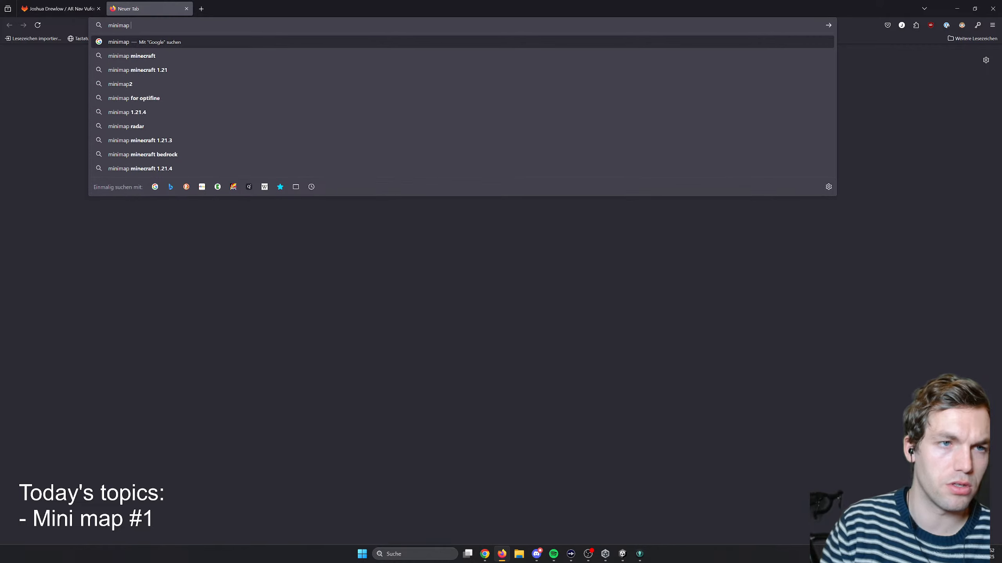
pyautogui.write(' unity')
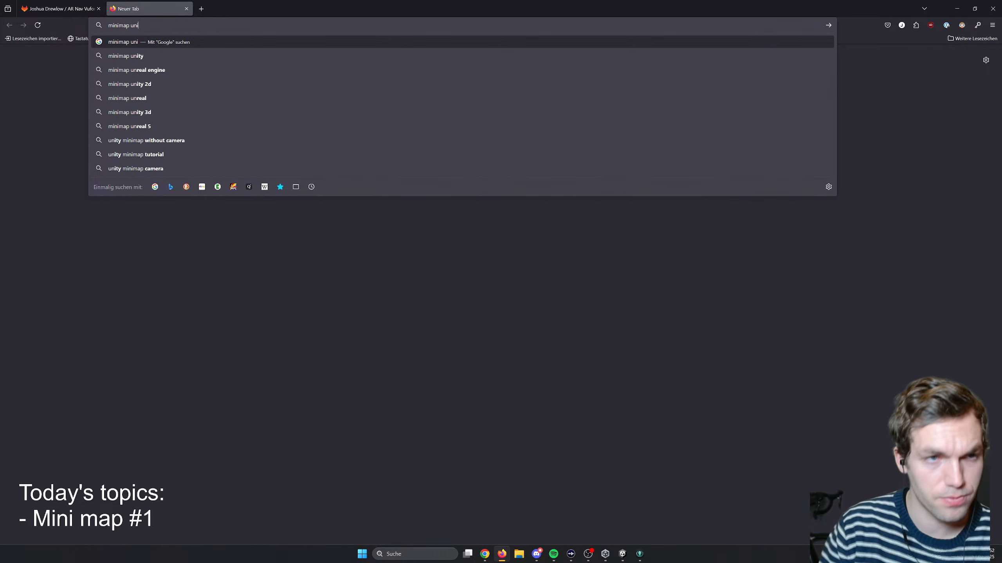
pyautogui.press('Return')
pyautogui.click(114, 75)
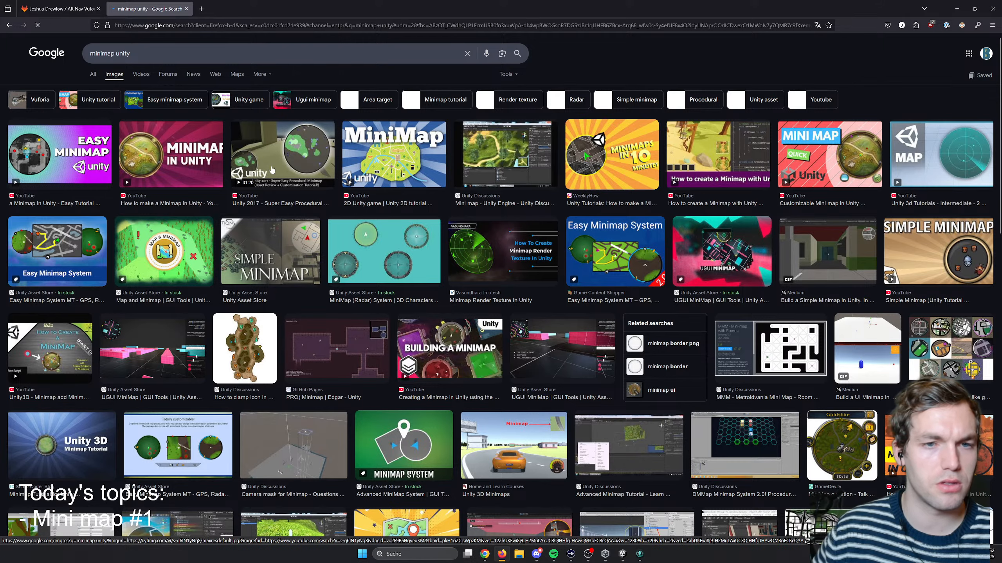
pyautogui.click(323, 150)
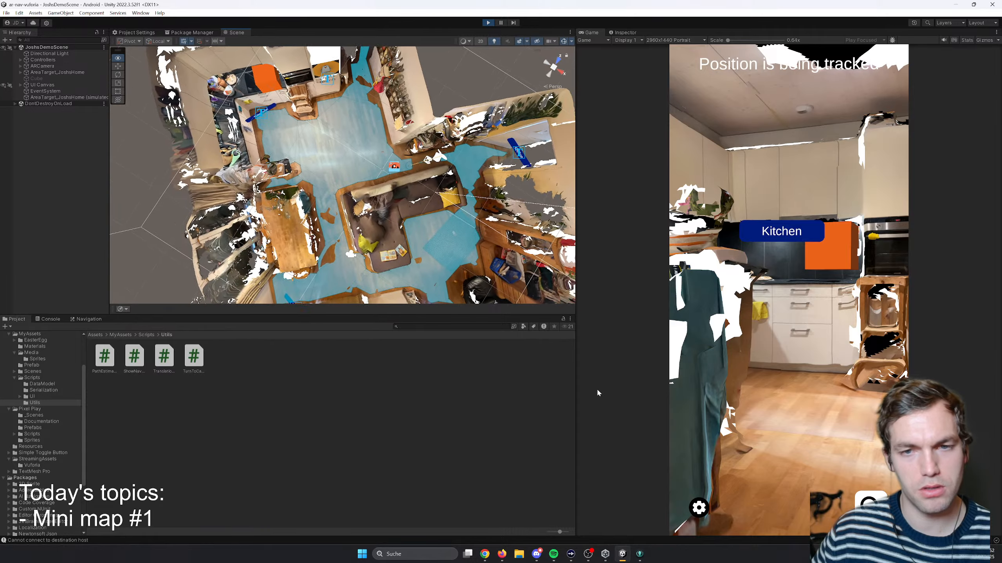
# - Examine the scanned apartment in Unity's Scene view from above and from inside the rooms
pyautogui.press('s')
pyautogui.moveTo(385, 245); pyautogui.dragTo(377, 240, button='right')
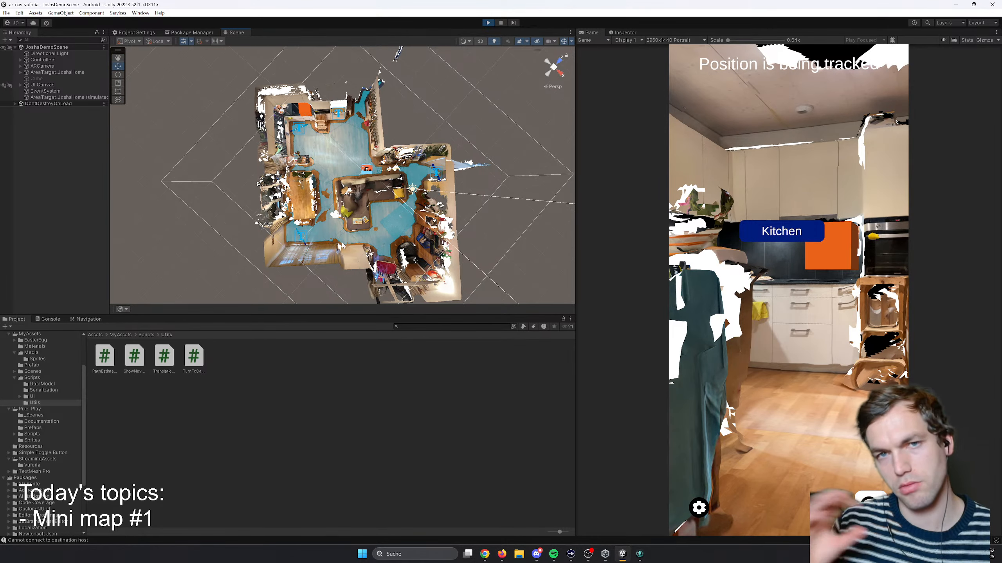
pyautogui.moveTo(339, 230); pyautogui.dragTo(442, 151, button='right')
pyautogui.press('w')
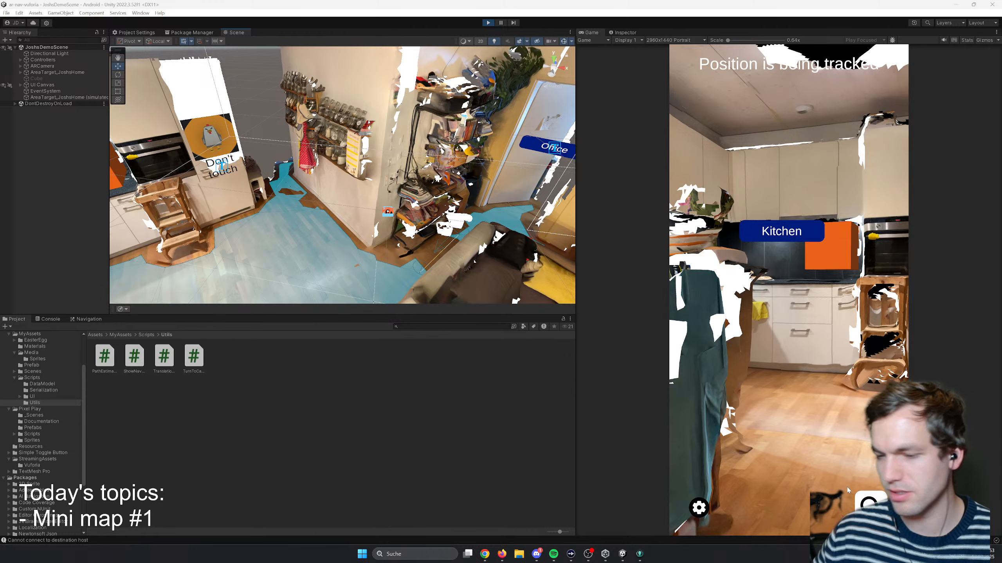
pyautogui.click(537, 554)
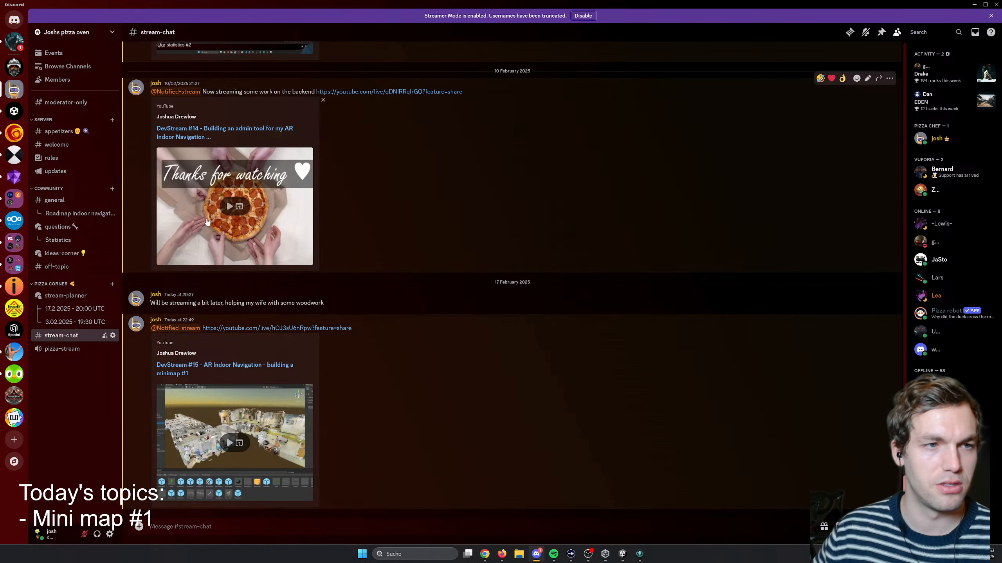
pyautogui.moveTo(190, 4); pyautogui.dragTo(1001, 276)
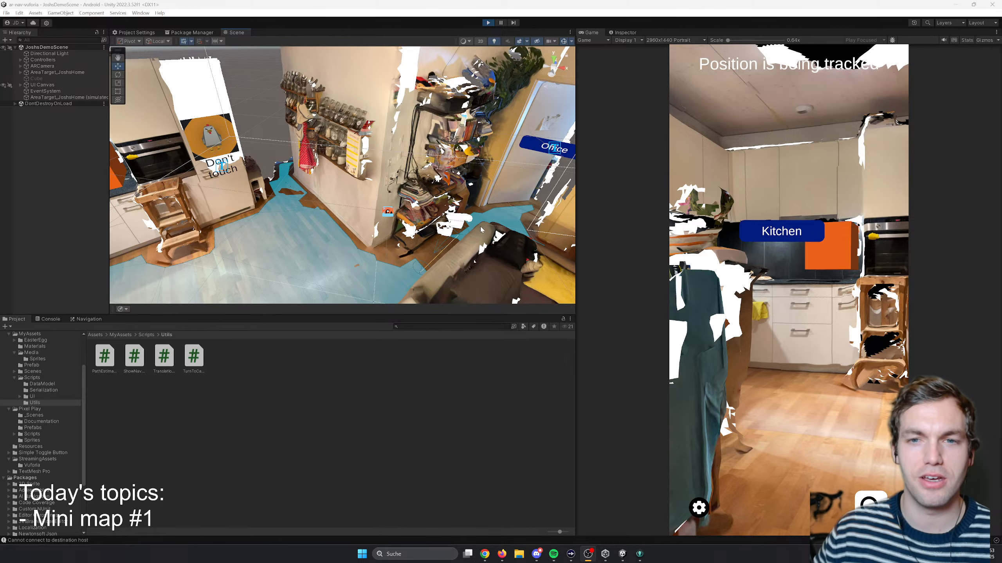
pyautogui.moveTo(547, 287); pyautogui.dragTo(519, 288, button='right')
# - Return to the minimap image results in Firefox, preview "How to Build a Minimap in Unity - Easy Tutorial" and browse other minimap designs
pyautogui.hotkey('alt', 'Tab')
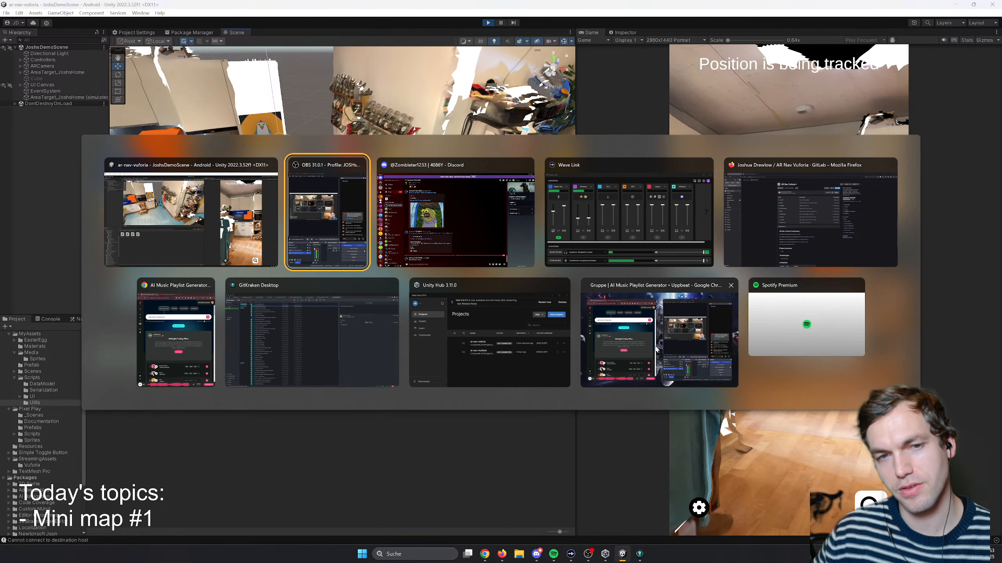
pyautogui.hotkey('alt', 'Tab')
pyautogui.hotkey('alt', 'shift', 'Tab')
pyautogui.hotkey('alt', 'shift', 'Tab')
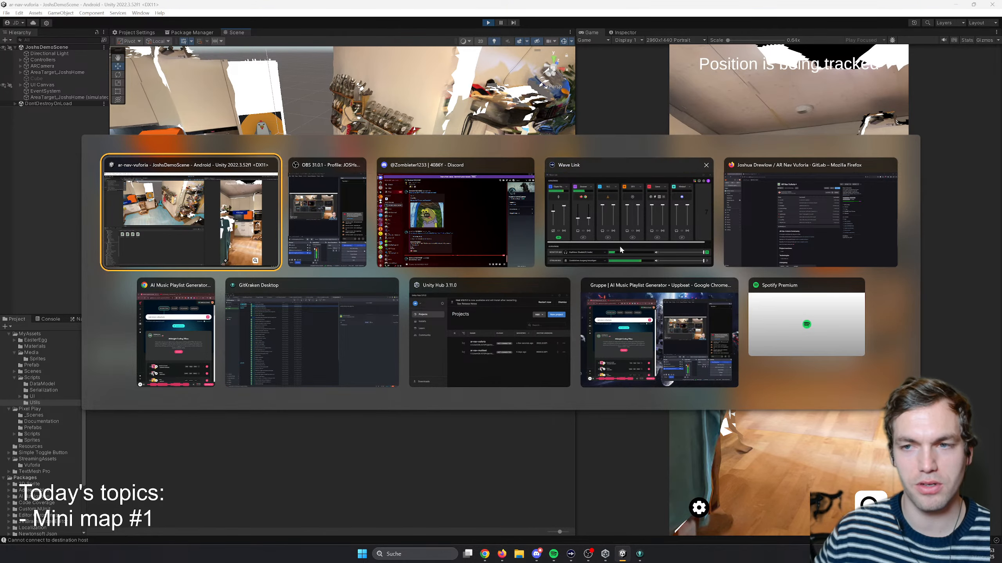
pyautogui.click(760, 203)
pyautogui.click(173, 6)
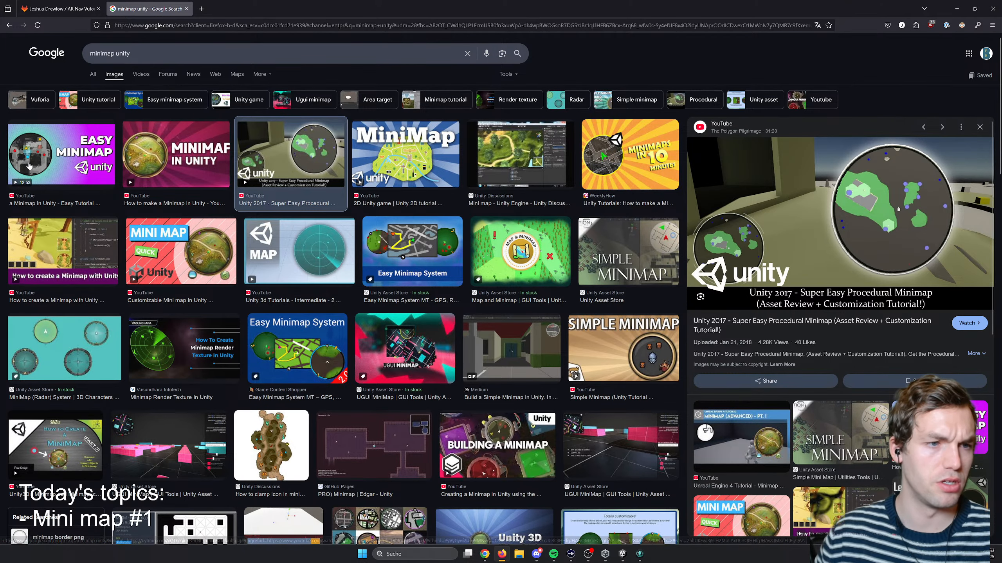
pyautogui.click(61, 153)
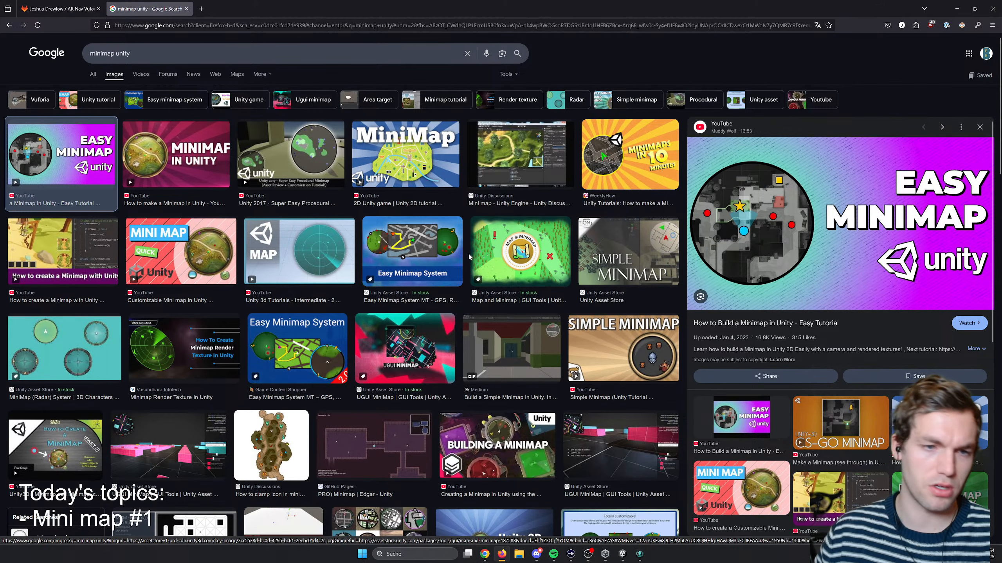
pyautogui.scroll(-10, 285, 292)
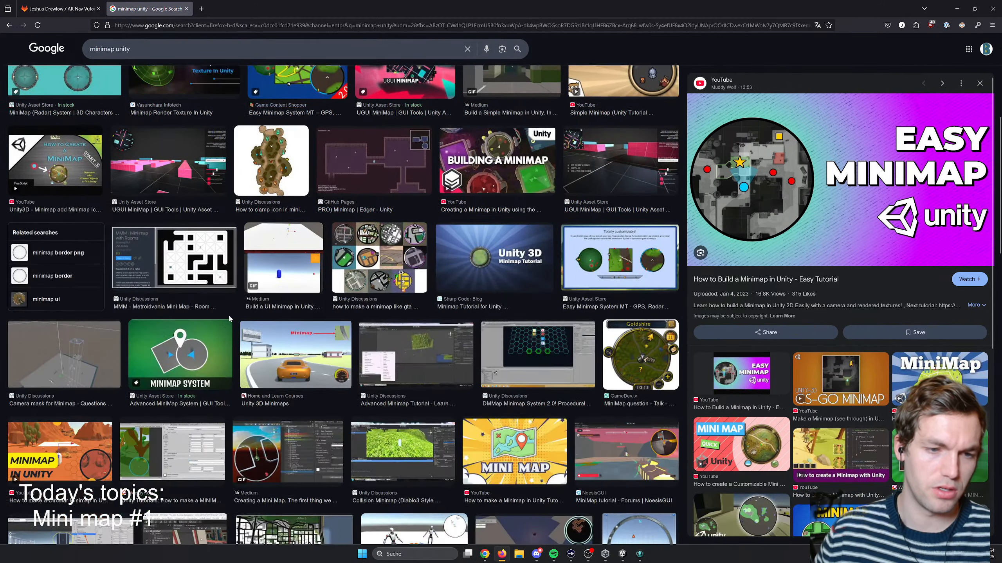
pyautogui.scroll(10, 234, 319)
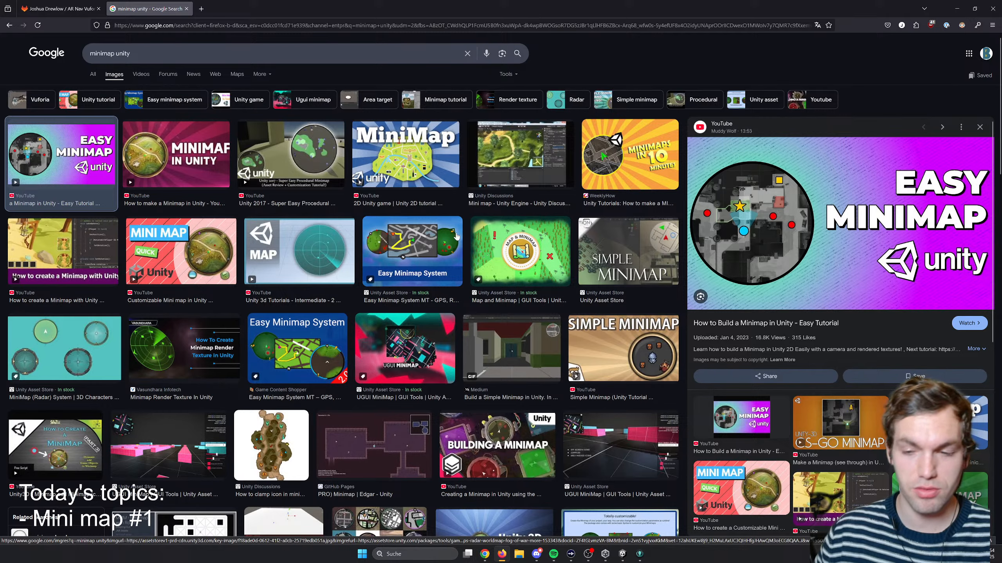
pyautogui.scroll(-5, 579, 384)
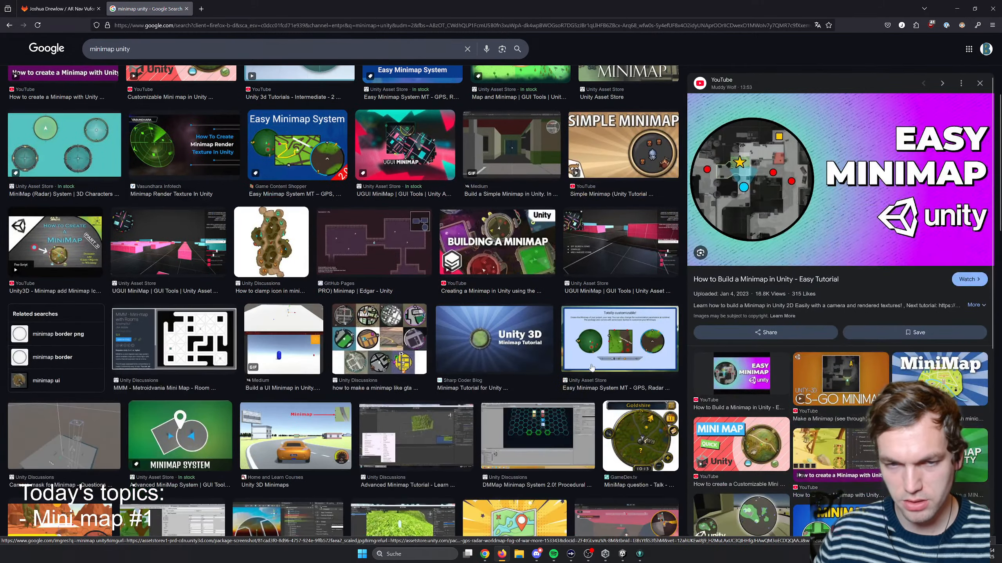
pyautogui.scroll(5, 424, 349)
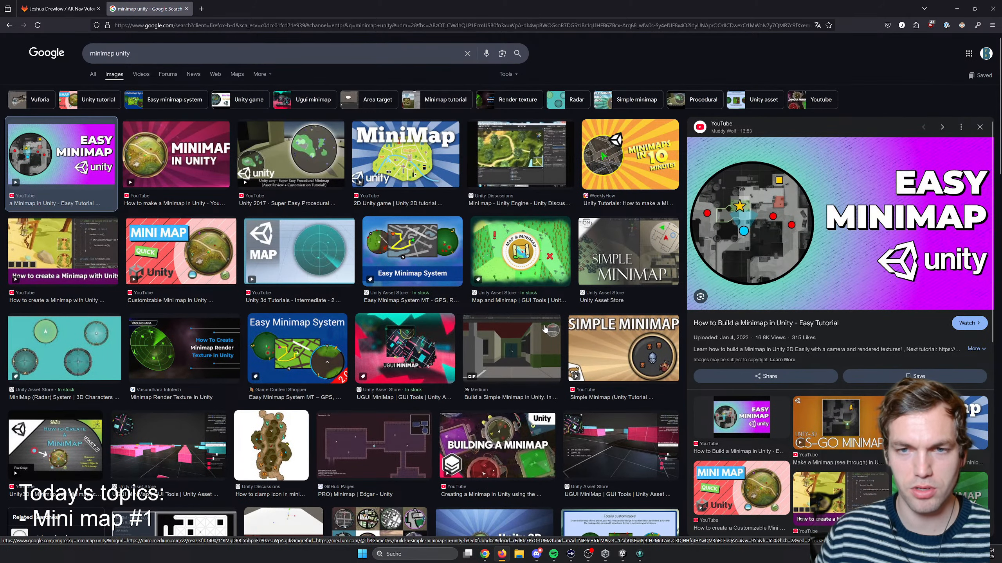
# - Open the WeeklyHow article "Unity Tutorials: How to make a MINIMAP in 10 Minutes" and read its introduction
pyautogui.click(610, 166)
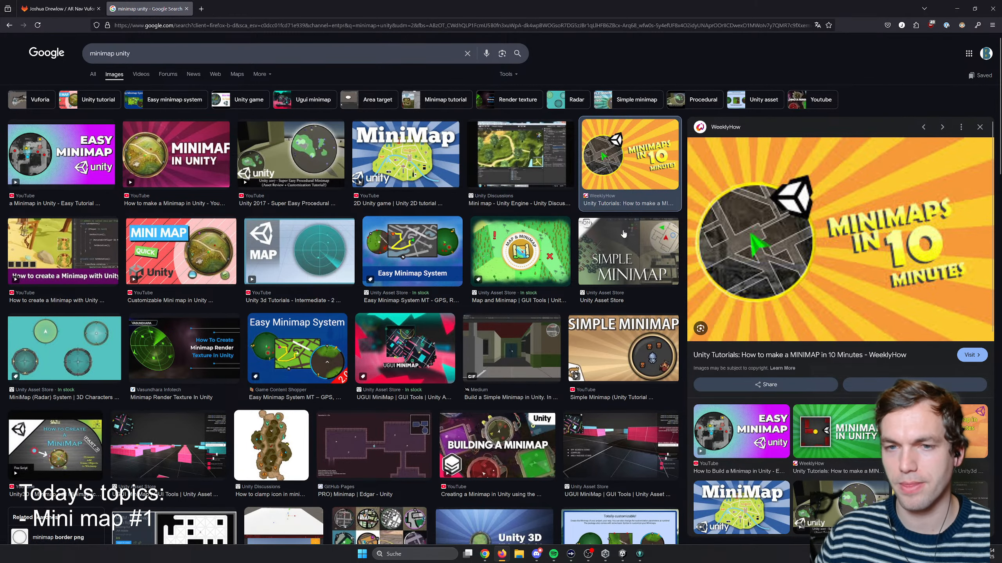
pyautogui.scroll(-1, 529, 272)
pyautogui.click(762, 318)
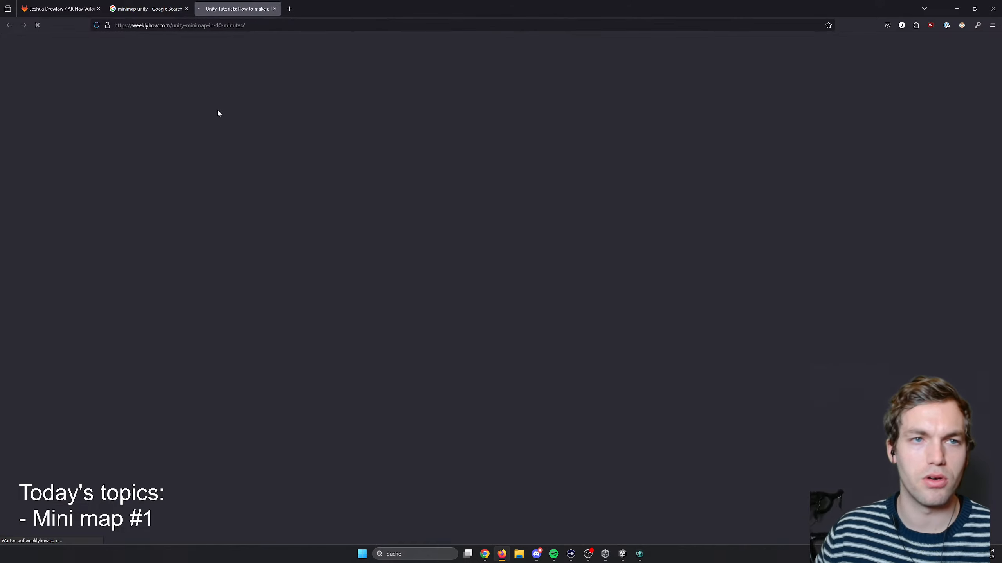
pyautogui.scroll(-5, 302, 263)
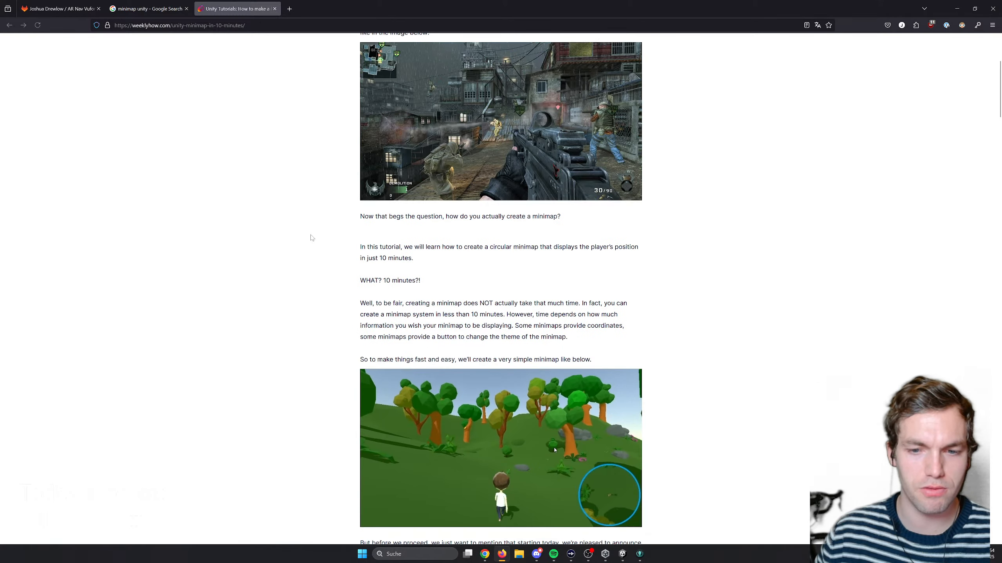
pyautogui.scroll(-1, 310, 235)
pyautogui.scroll(5, 306, 238)
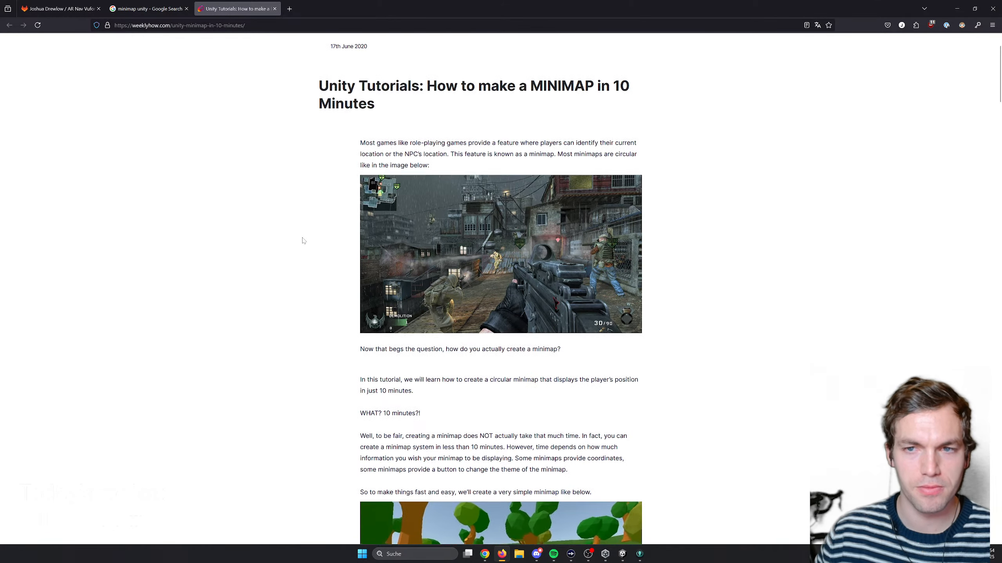
pyautogui.scroll(-8, 261, 342)
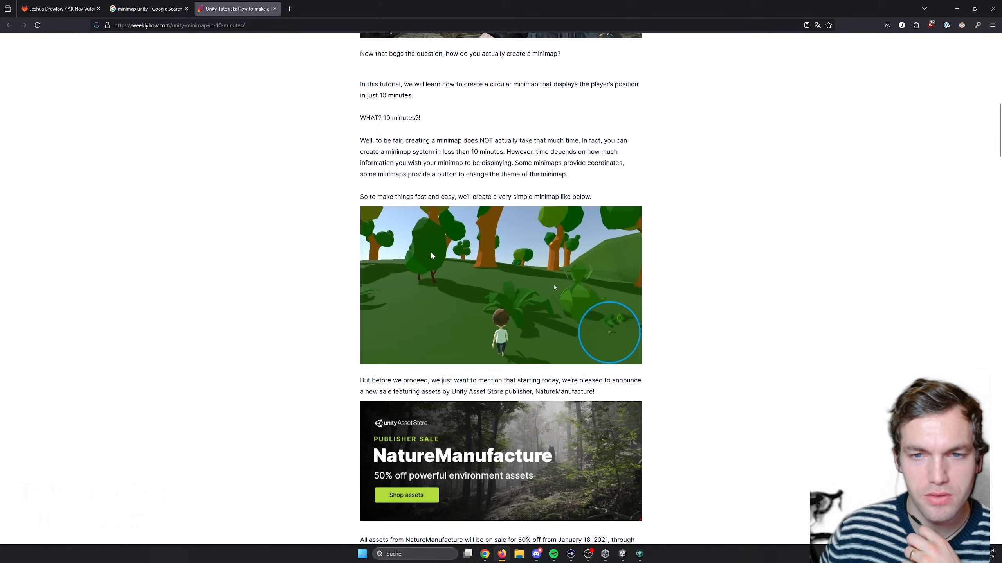
# - Read the article's "Getting Started" and "Setting up the camera" sections, including the camera placement above the player
pyautogui.scroll(-5, 338, 295)
pyautogui.scroll(-5, 339, 294)
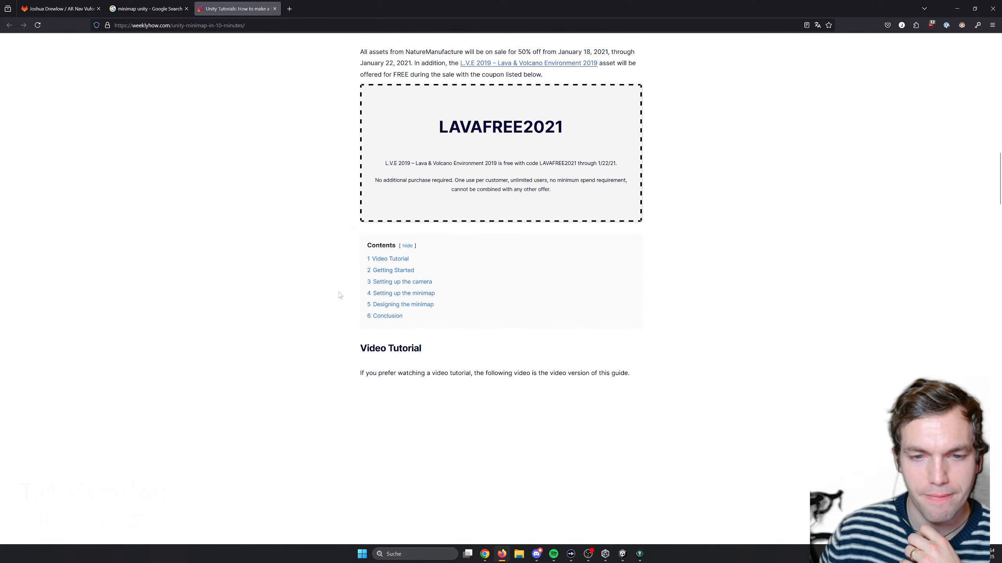
pyautogui.scroll(3, 340, 294)
pyautogui.scroll(-11, 358, 310)
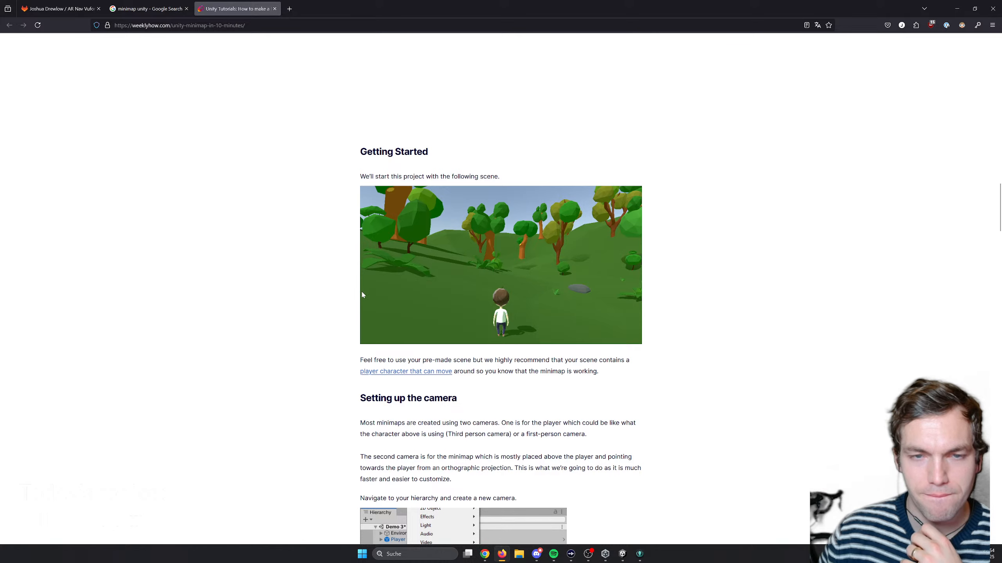
pyautogui.scroll(-4, 338, 282)
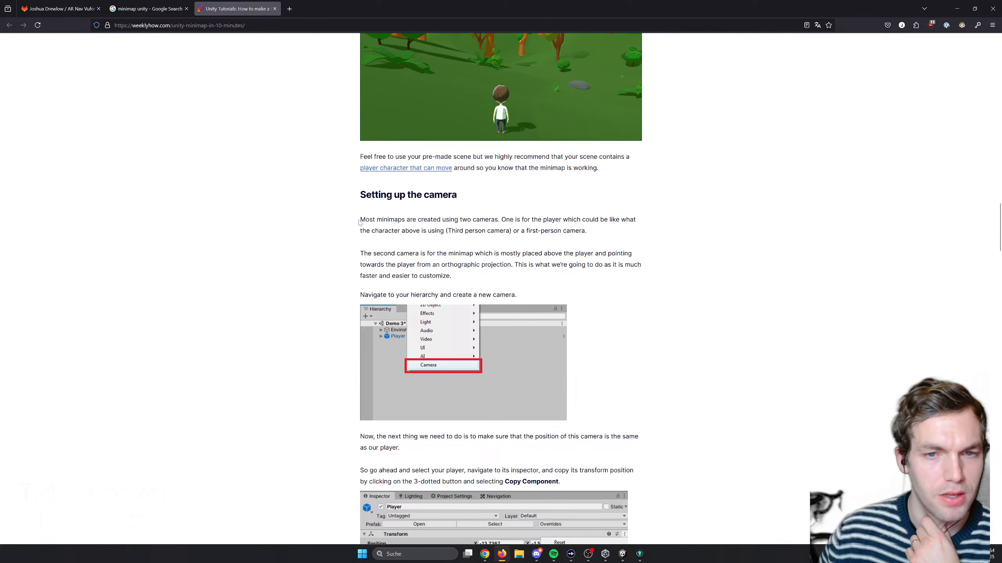
pyautogui.scroll(-4, 412, 248)
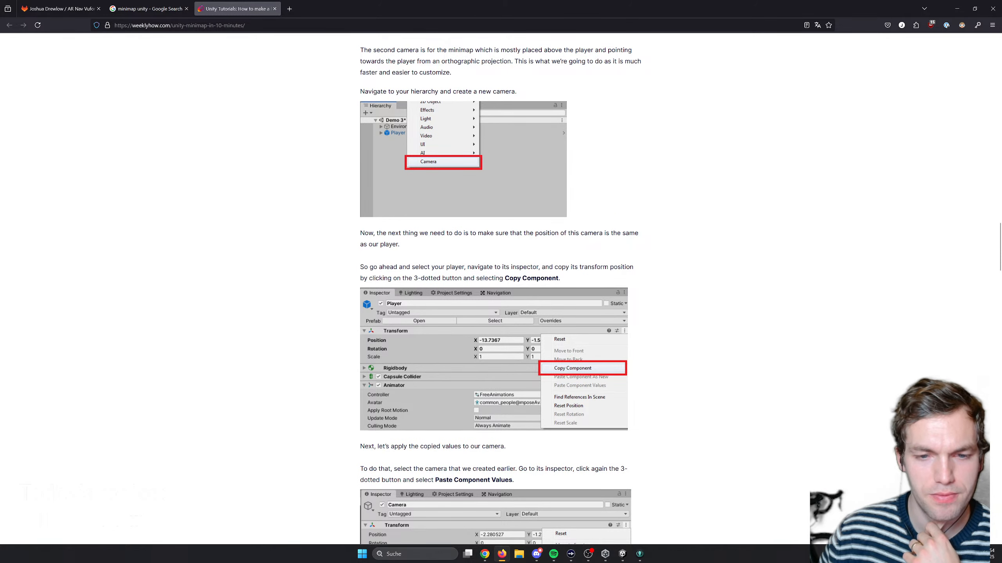
pyautogui.scroll(-5, 406, 281)
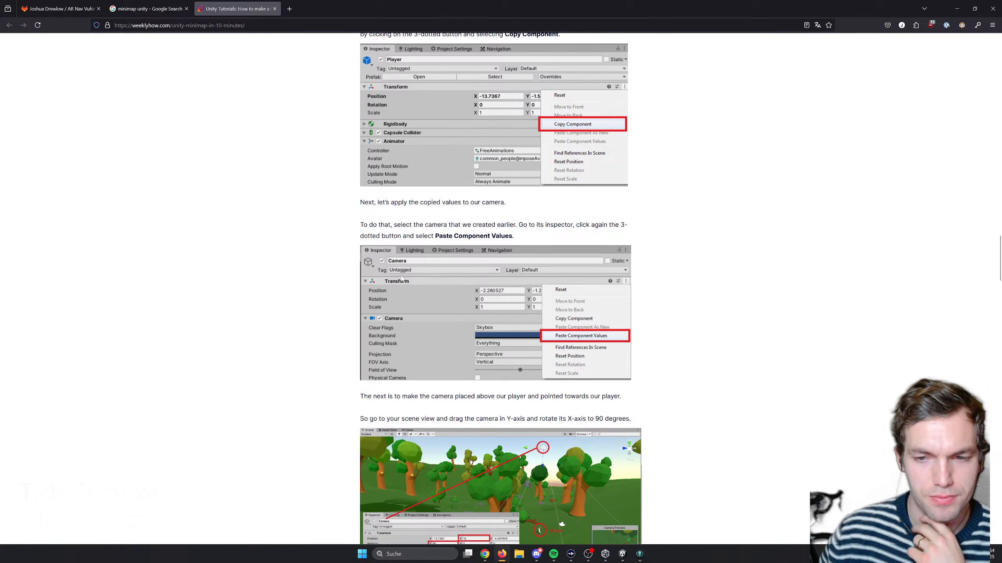
pyautogui.scroll(-3, 401, 277)
pyautogui.scroll(-2, 398, 274)
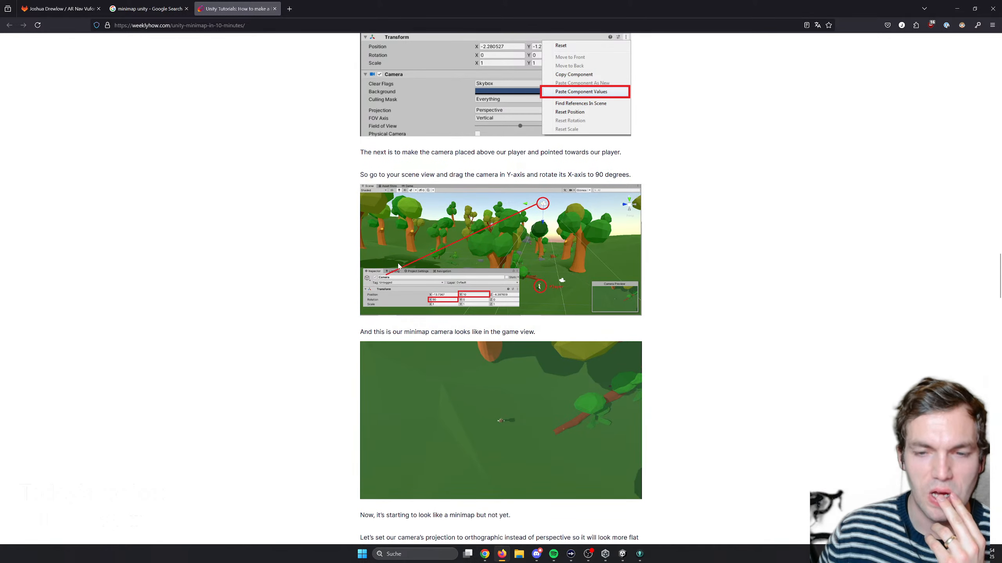
pyautogui.scroll(-2, 434, 266)
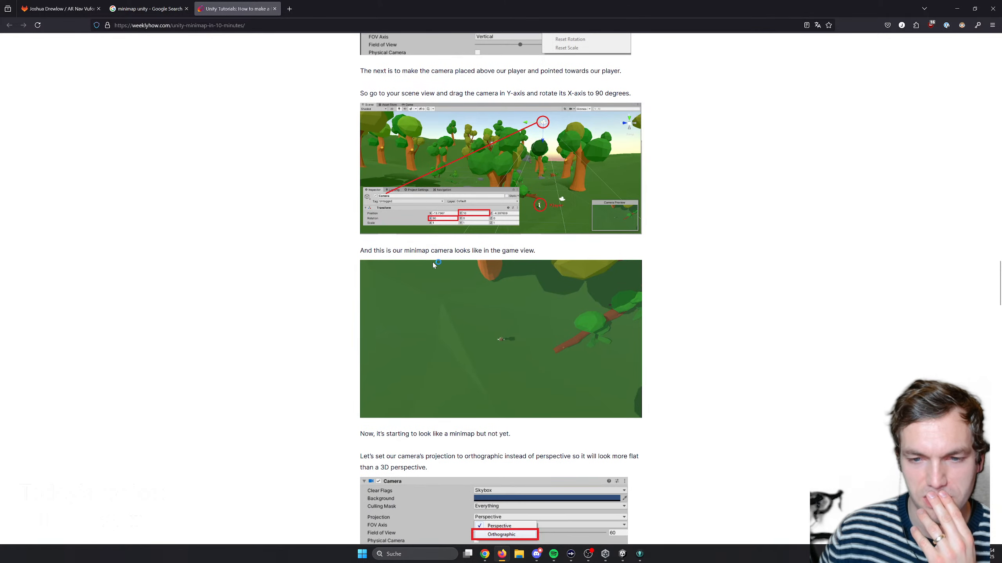
pyautogui.scroll(20, 473, 303)
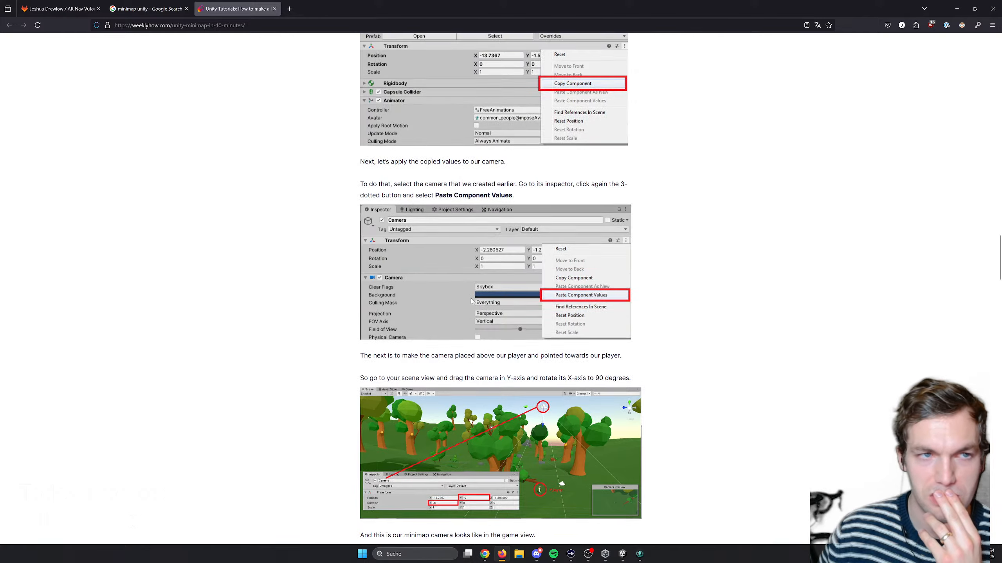
# - Open WeeklyHow's "About us" page and read the "Our origins" images and the text about the site's history
pyautogui.scroll(10, 468, 293)
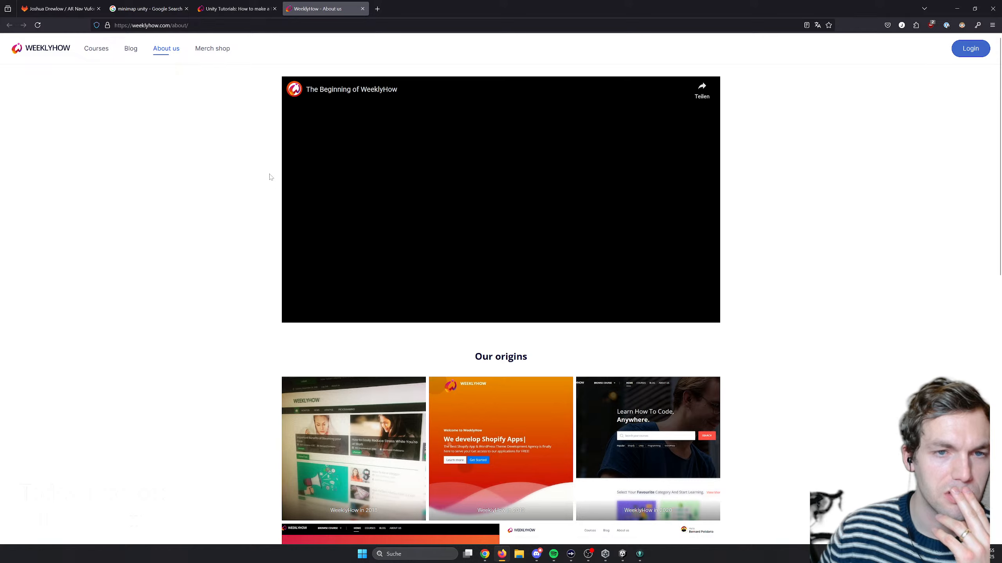
pyautogui.scroll(-9, 542, 237)
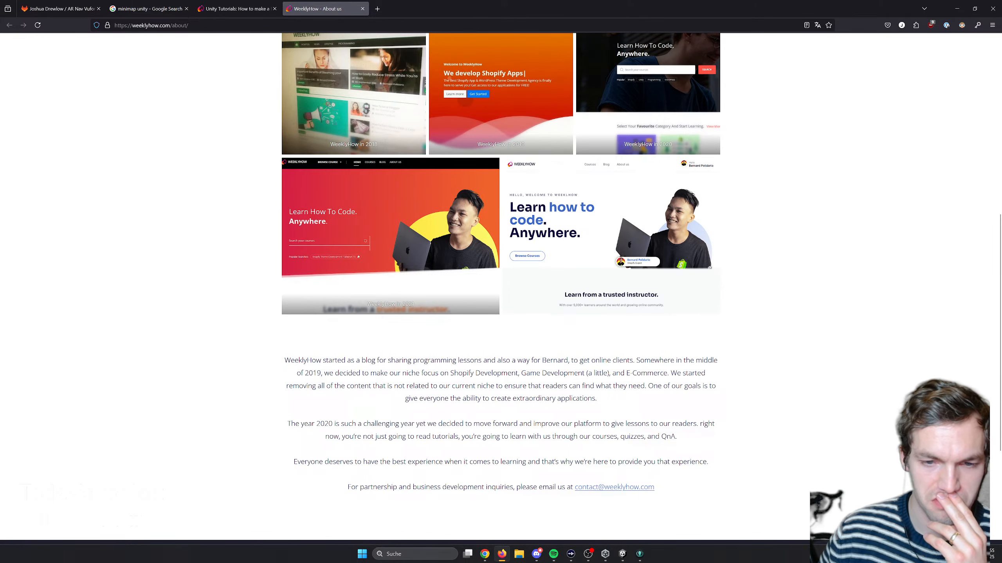
pyautogui.moveTo(372, 360); pyautogui.dragTo(451, 436)
pyautogui.click(451, 436)
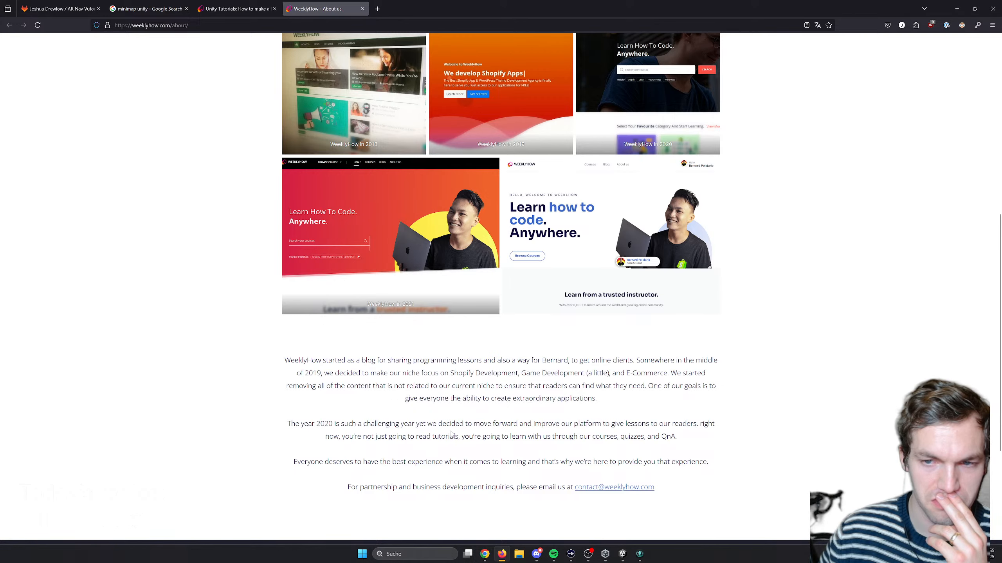
pyautogui.scroll(-4, 396, 412)
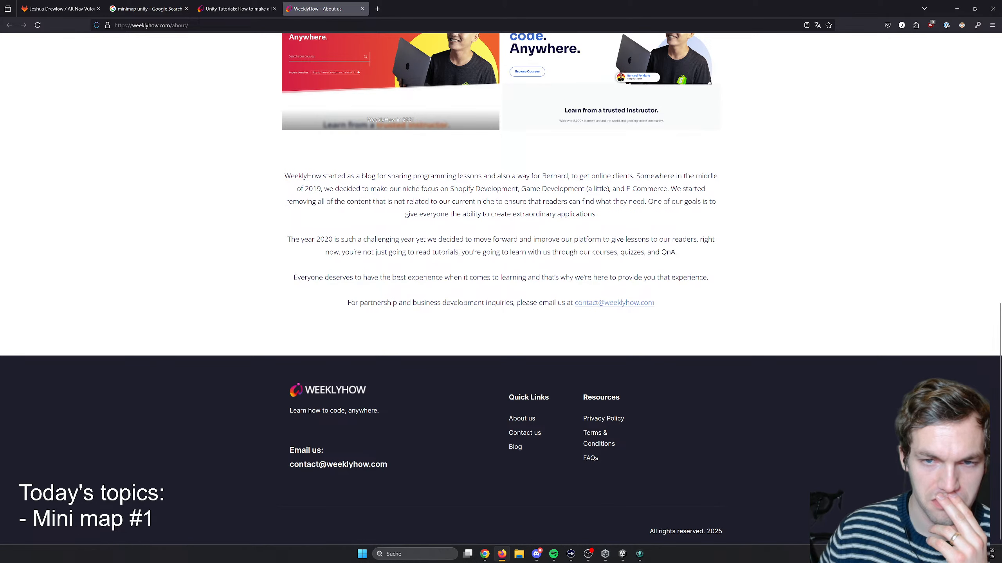
pyautogui.moveTo(541, 176); pyautogui.dragTo(585, 189)
pyautogui.click(585, 188)
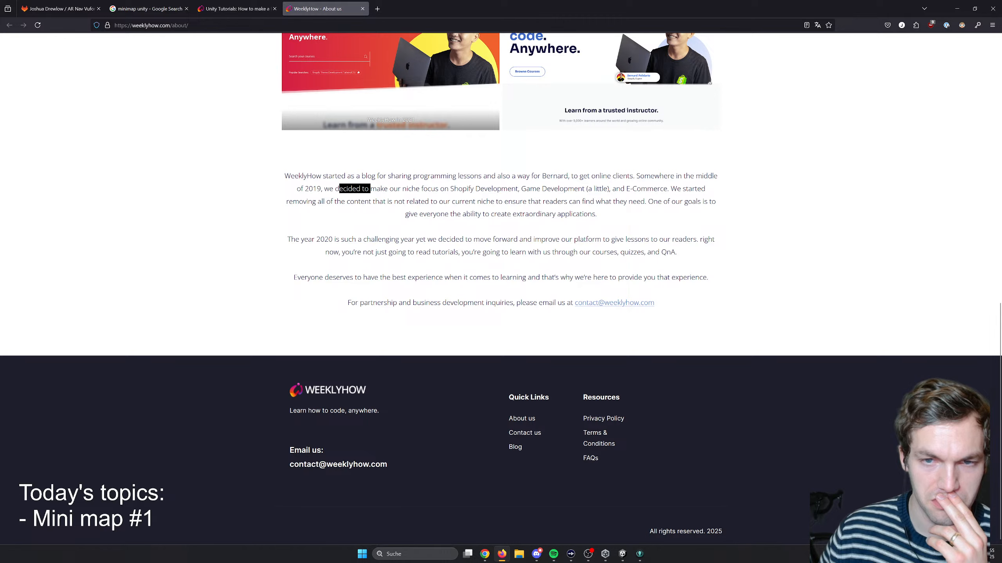
pyautogui.moveTo(369, 189); pyautogui.dragTo(437, 201)
pyautogui.click(437, 201)
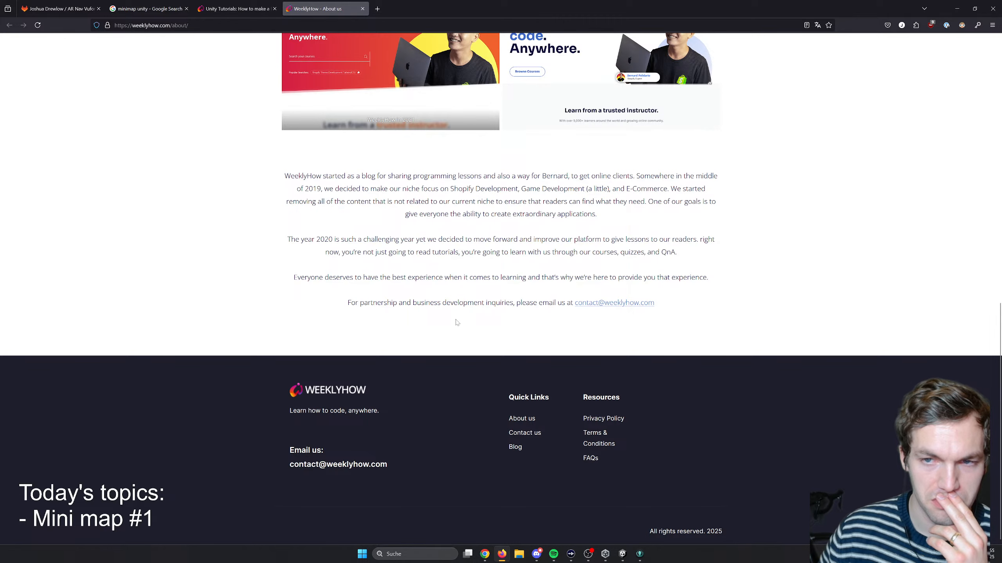
pyautogui.scroll(12, 448, 336)
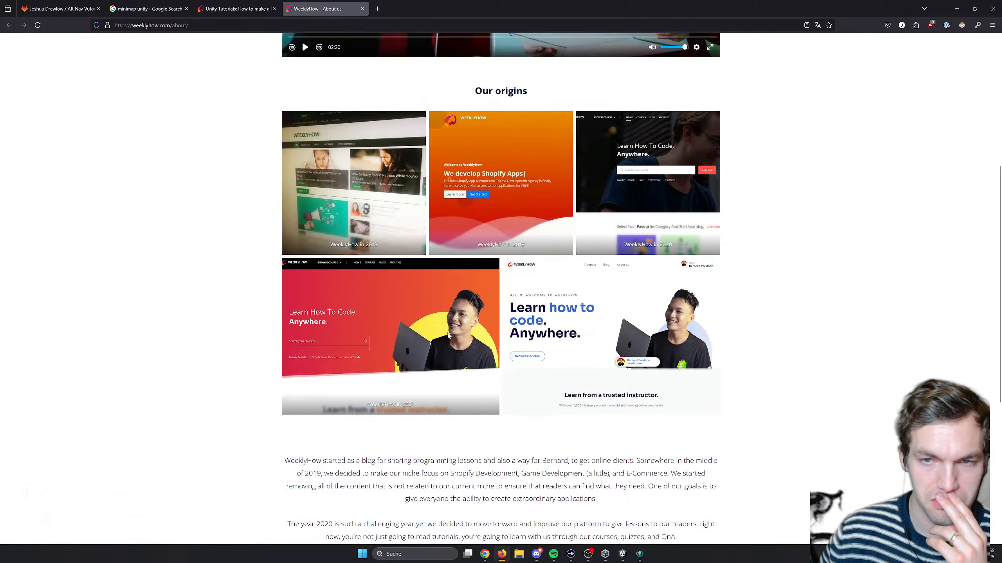
# - Play "The Beginning of WeeklyHow" video, skip ahead and pause it, and close the "About us" page to return to the minimap article
pyautogui.click(466, 242)
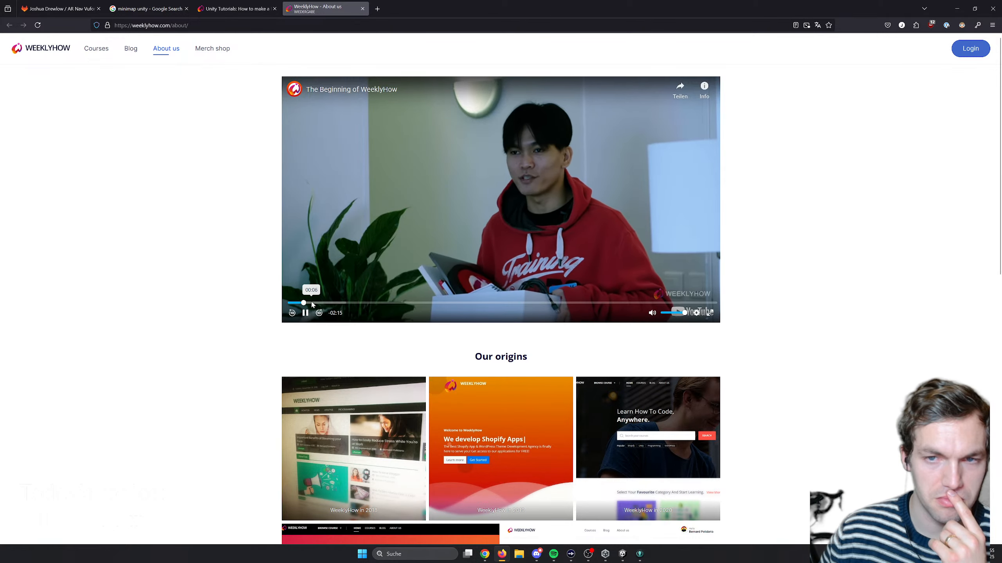
pyautogui.moveTo(303, 303); pyautogui.dragTo(382, 304)
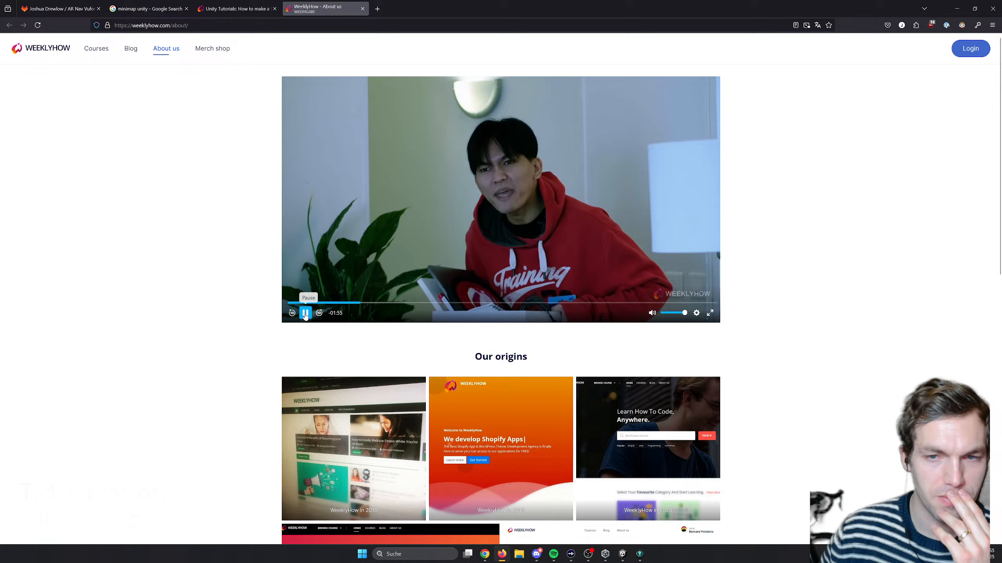
pyautogui.click(305, 313)
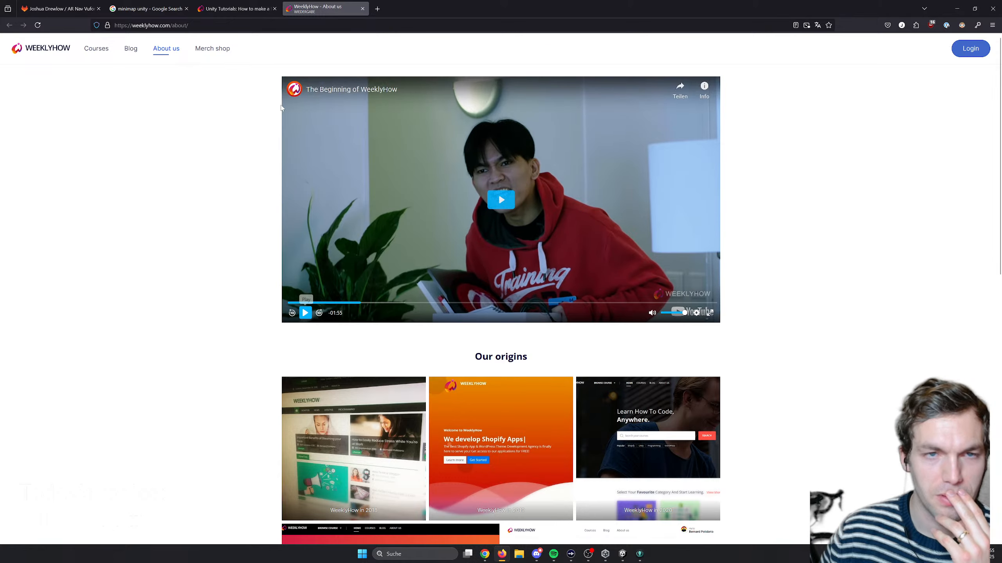
pyautogui.click(237, 8)
pyautogui.click(362, 8)
# - Read the article from the camera setup through "Setting up the minimap", covering the orthographic projection, Raw Image, render texture and Minimap.cs script
pyautogui.scroll(-20, 276, 247)
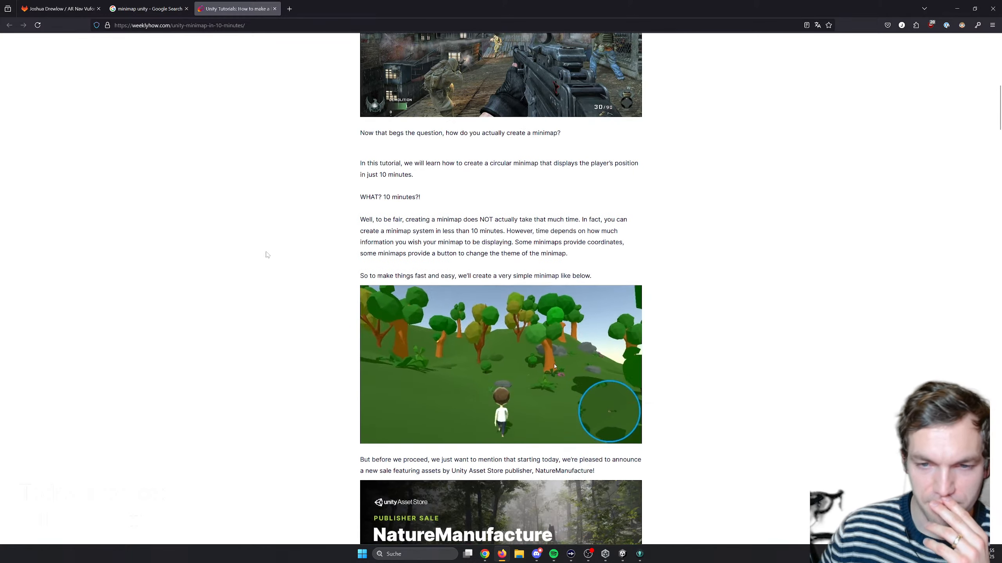
pyautogui.scroll(-6, 248, 280)
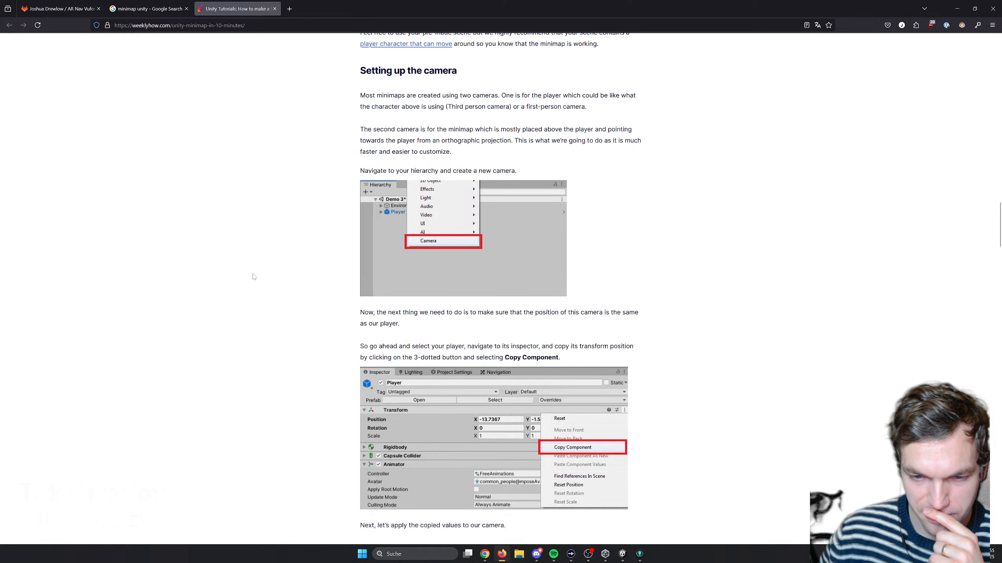
pyautogui.scroll(-14, 253, 277)
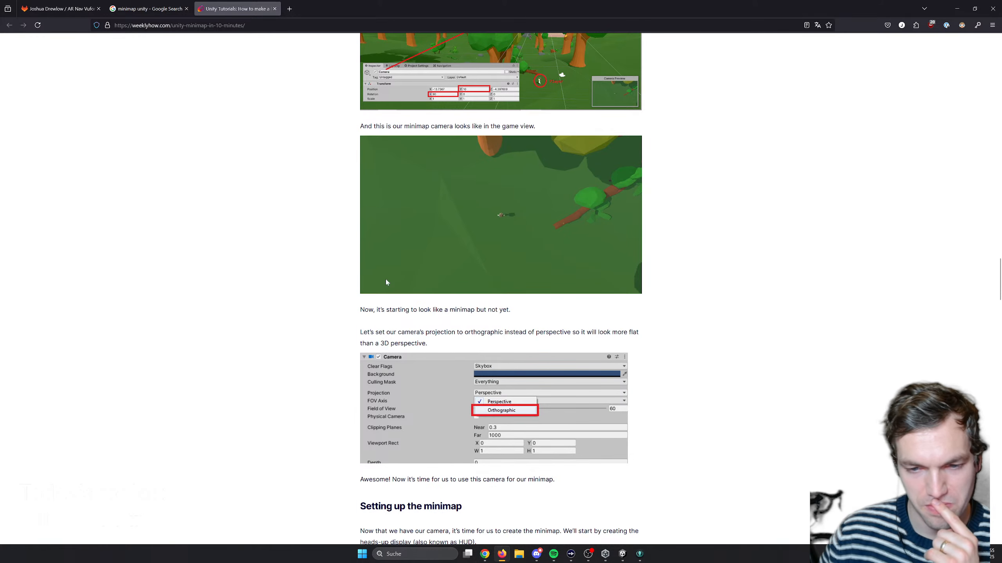
pyautogui.scroll(-6, 362, 286)
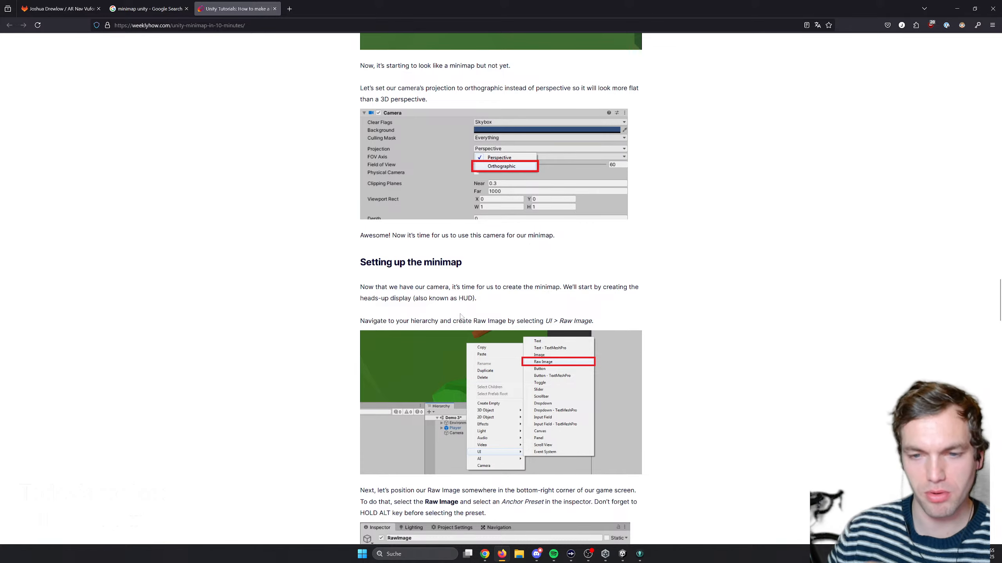
pyautogui.scroll(-2, 370, 335)
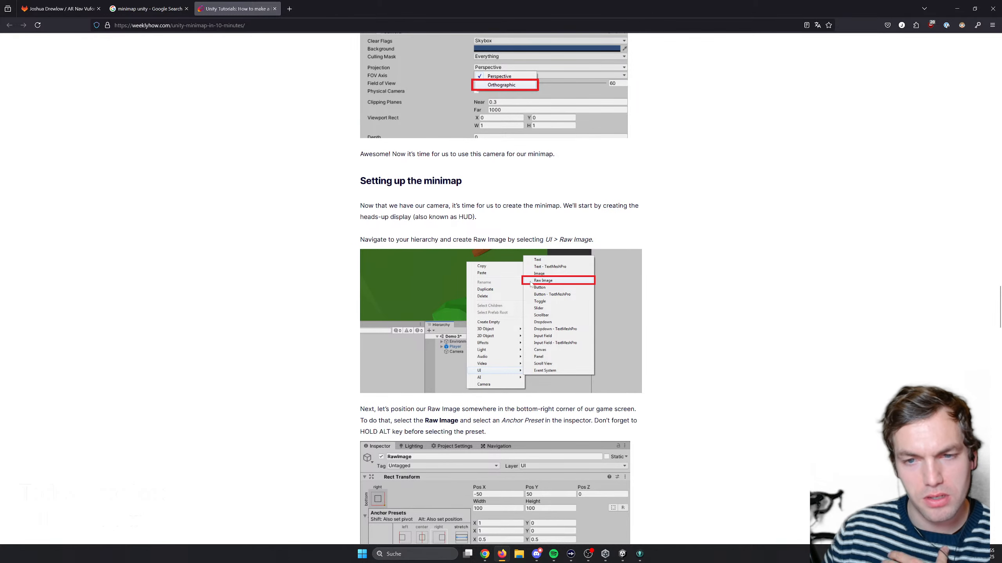
pyautogui.scroll(-5, 526, 304)
pyautogui.scroll(-12, 446, 375)
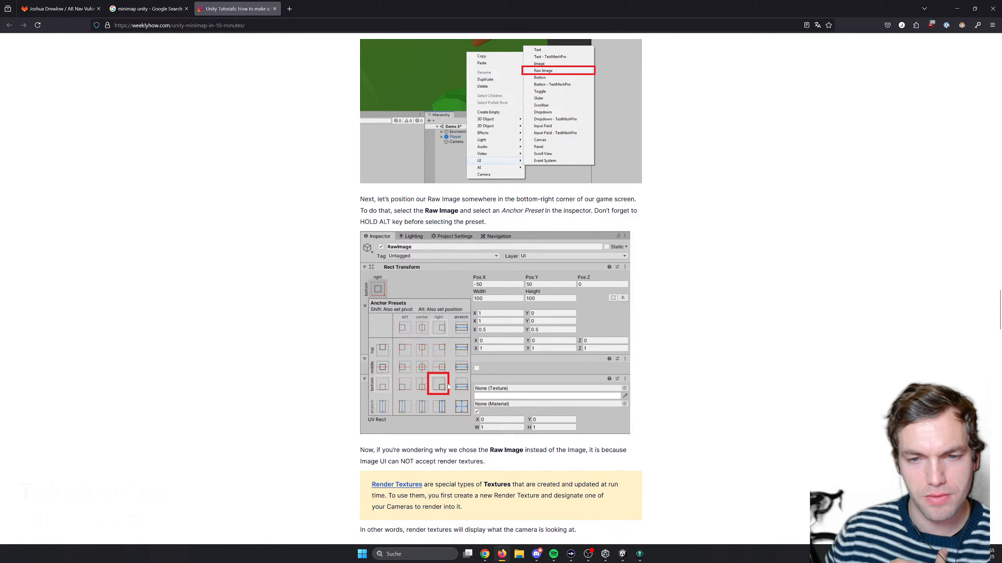
pyautogui.scroll(-13, 453, 371)
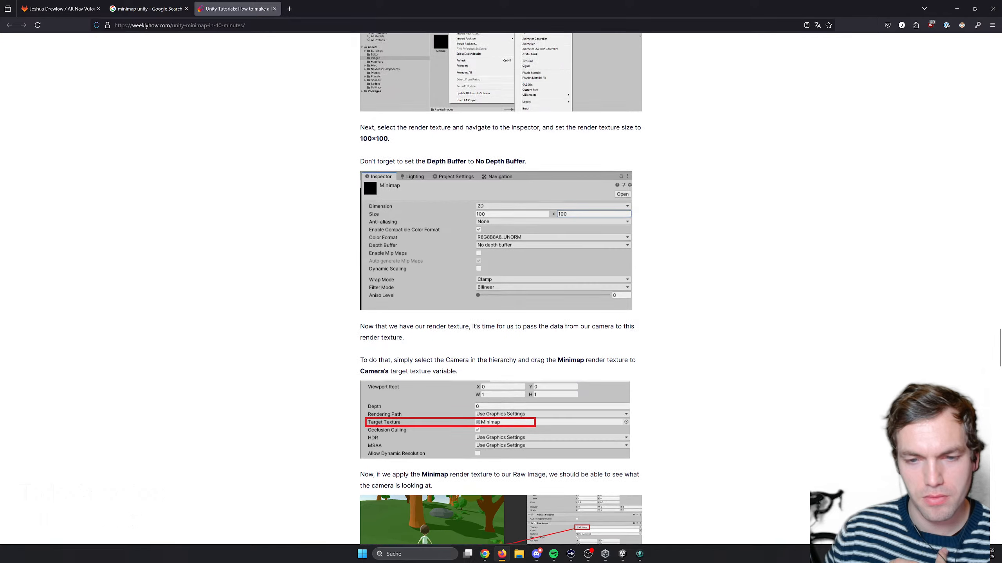
pyautogui.scroll(-1, 435, 391)
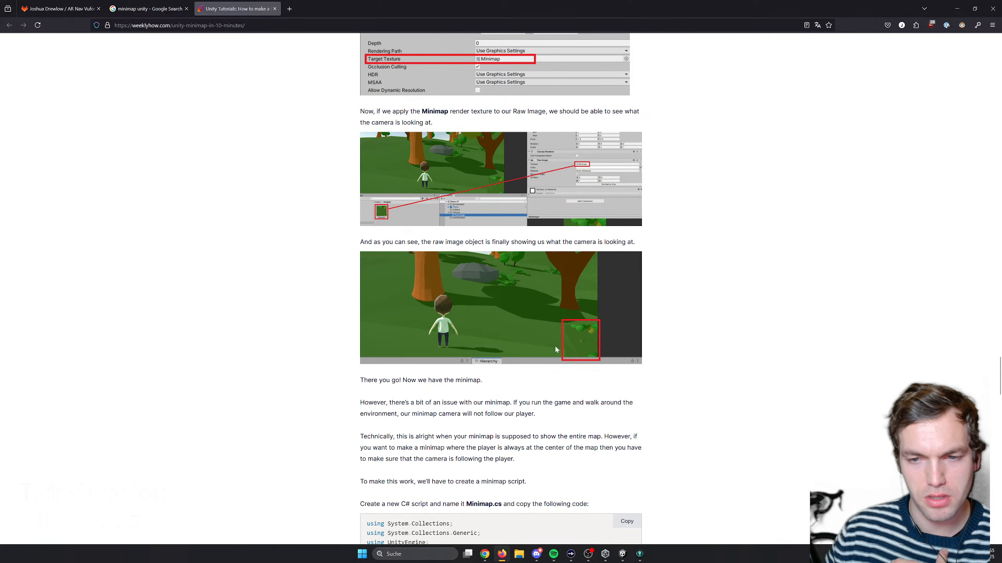
pyautogui.scroll(-15, 570, 391)
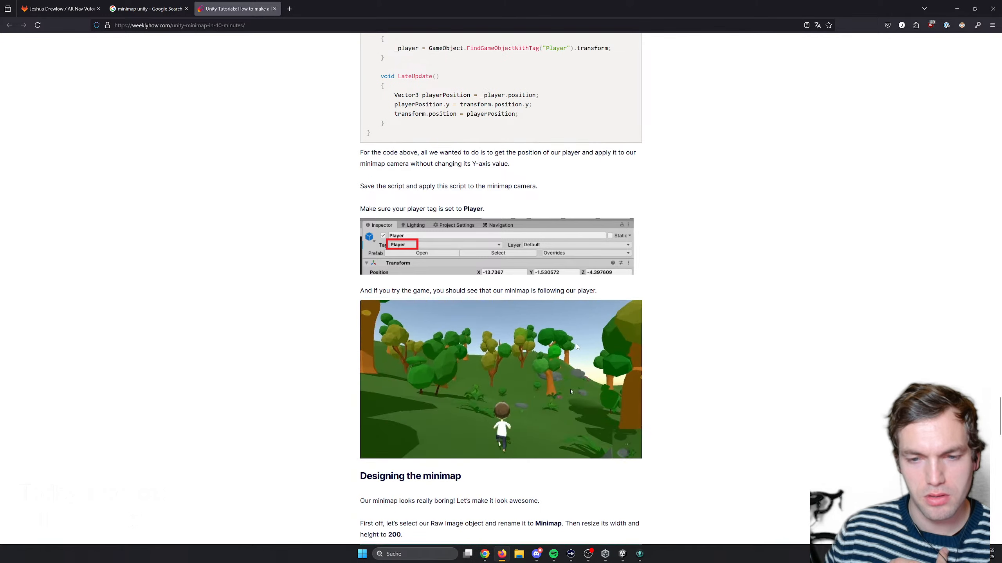
# - Read the article's "Designing the minimap" section on the mask and border through to its conclusion
pyautogui.scroll(-2, 576, 346)
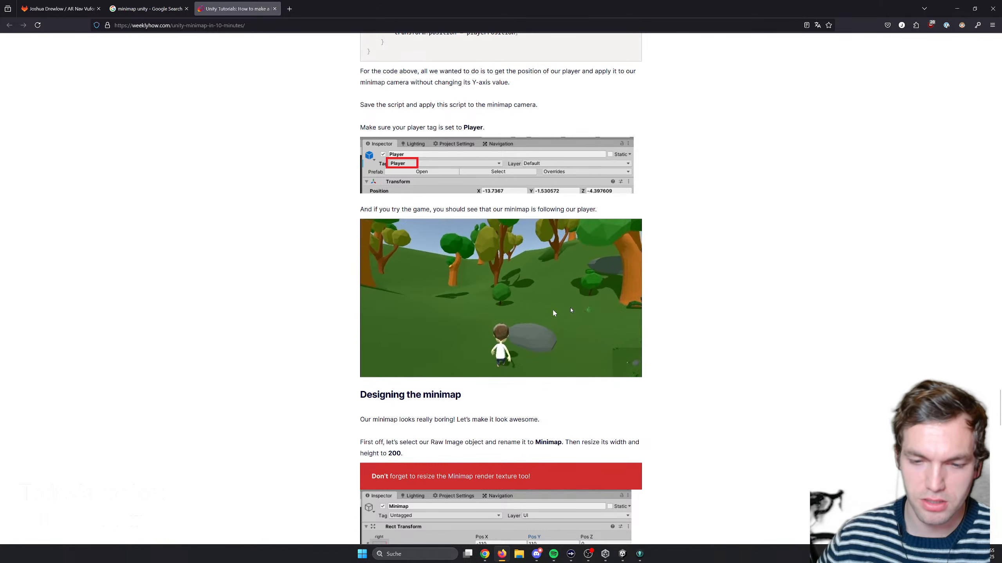
pyautogui.scroll(-5, 560, 315)
pyautogui.scroll(-20, 560, 315)
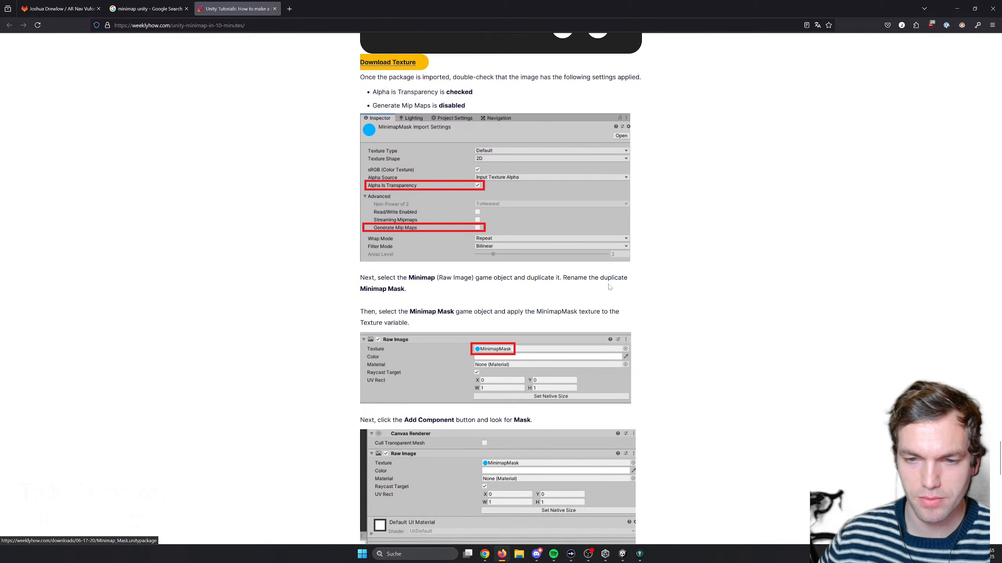
pyautogui.scroll(-18, 616, 283)
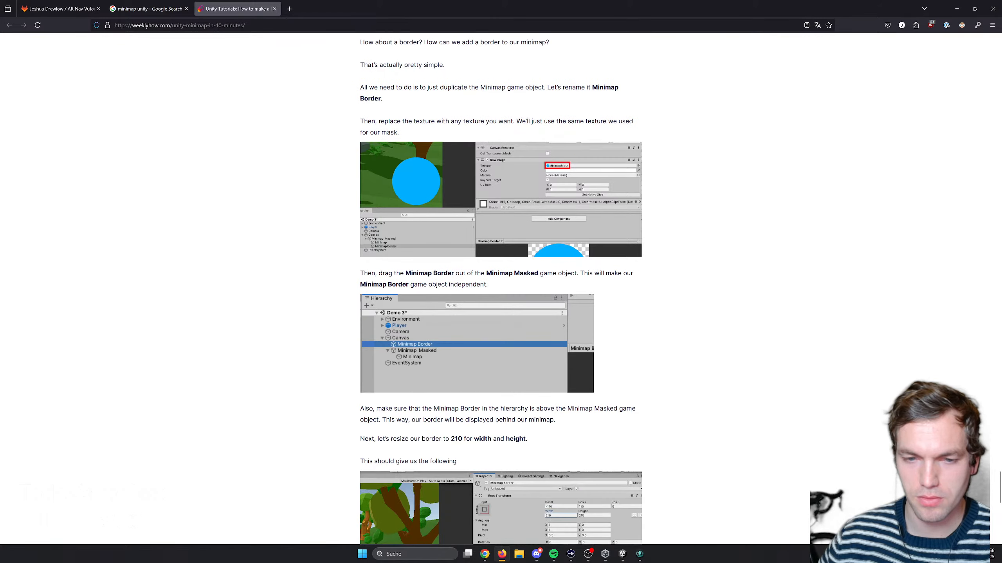
pyautogui.scroll(-7, 628, 276)
pyautogui.scroll(10, 611, 263)
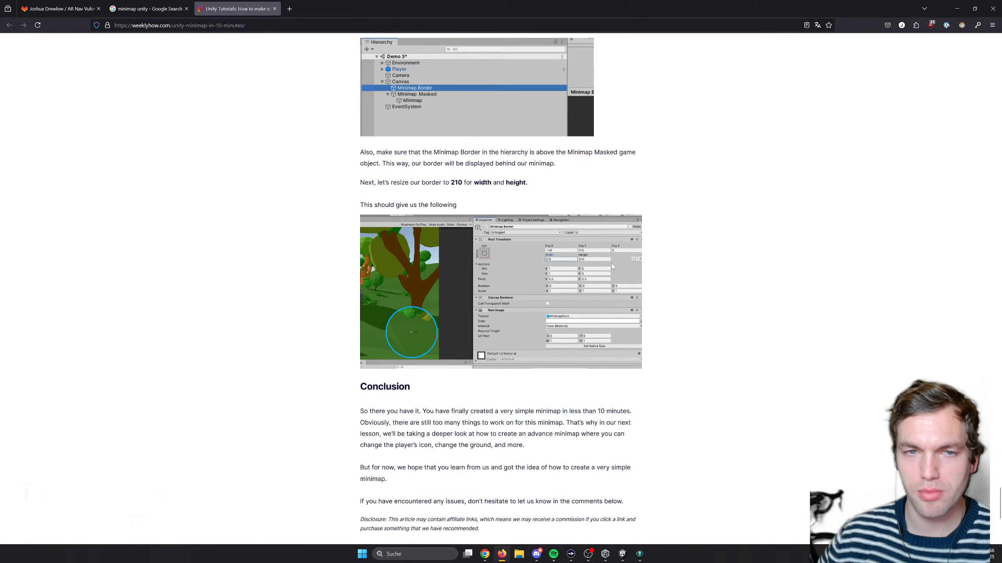
# - Show the AR Nav Vuforia GitLab project, view the scanned apartment from above in Unity's running Game view, and return to Firefox
pyautogui.click(59, 8)
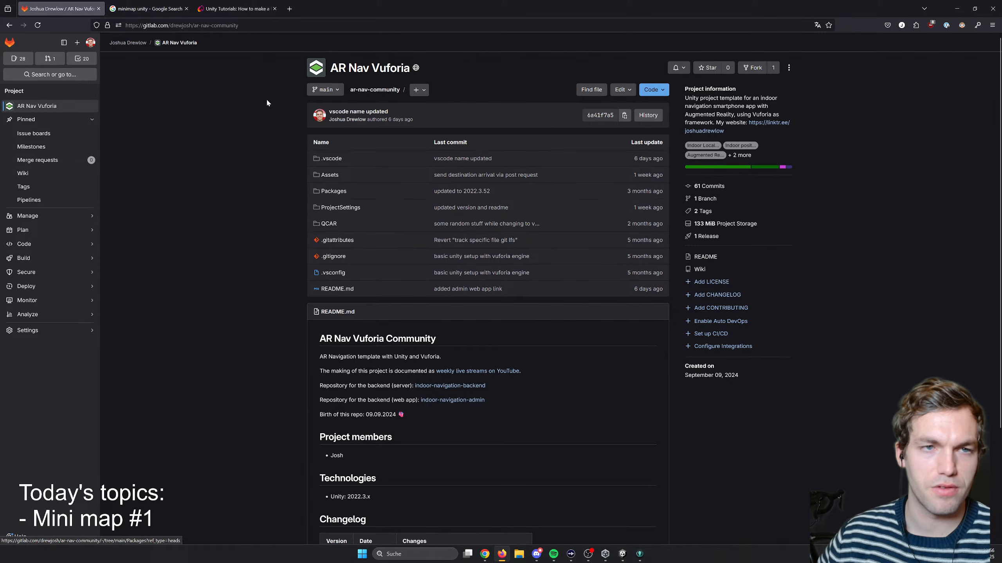
pyautogui.click(623, 554)
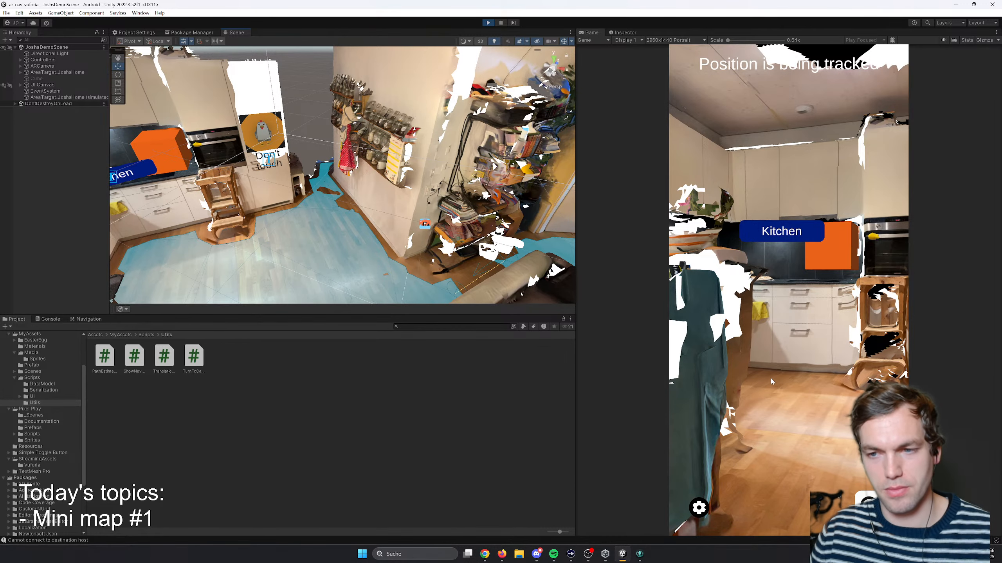
pyautogui.moveTo(771, 380); pyautogui.dragTo(803, 361, button='right')
pyautogui.press('s')
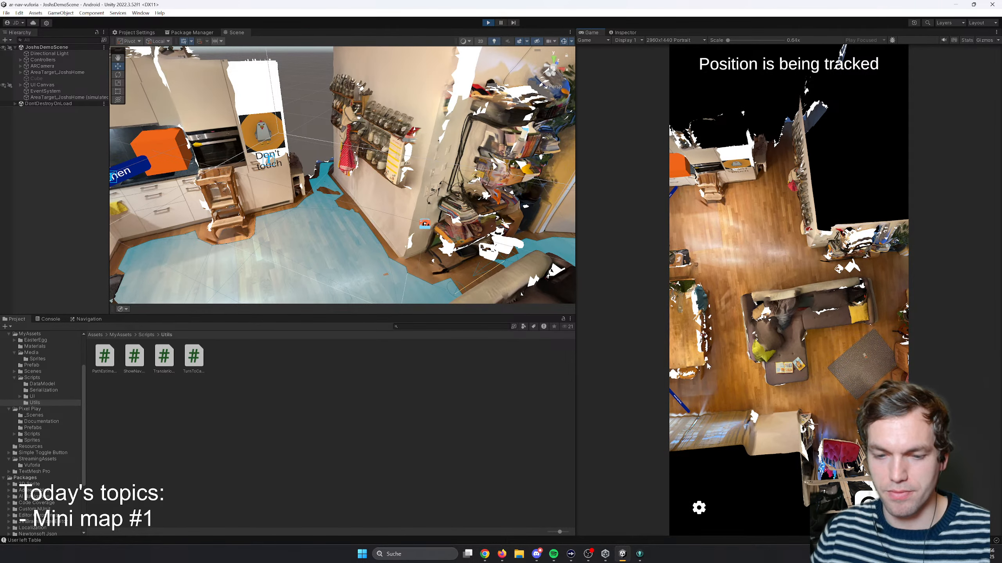
pyautogui.click(502, 554)
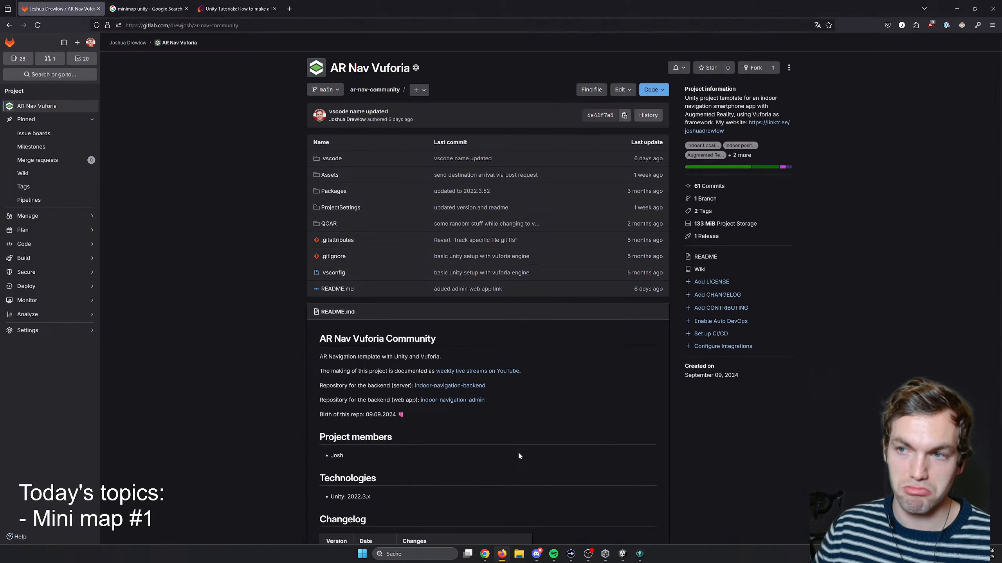
# - Search Google in a new tab for "can you exclude gameobject to render on camera" and read the featured answer
pyautogui.click(290, 9)
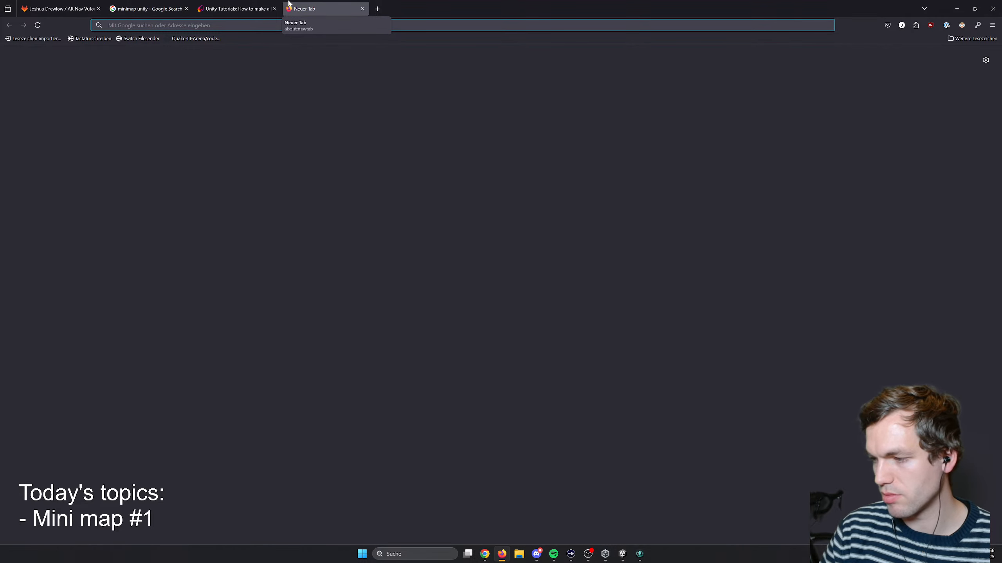
pyautogui.write('can')
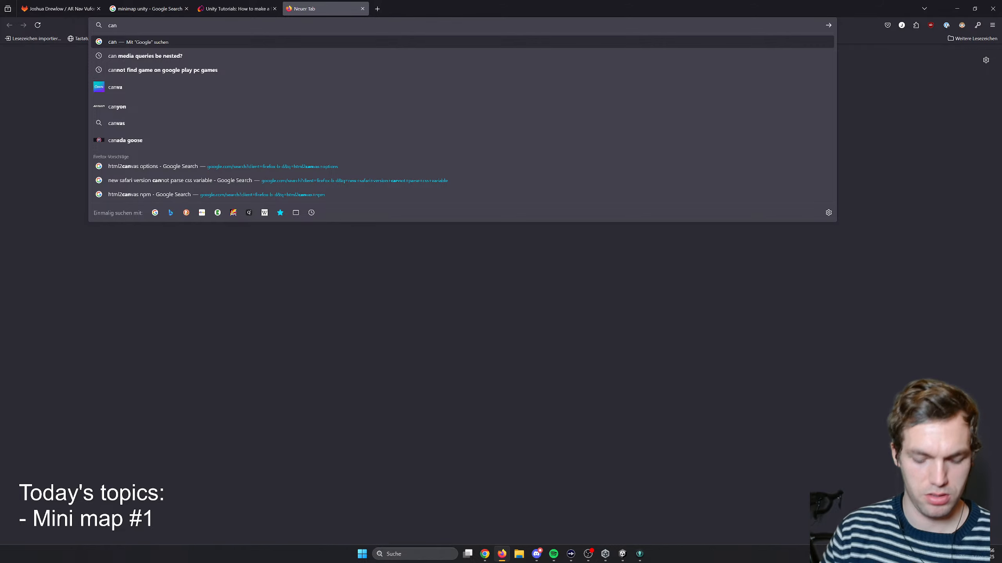
pyautogui.write(' you exclude')
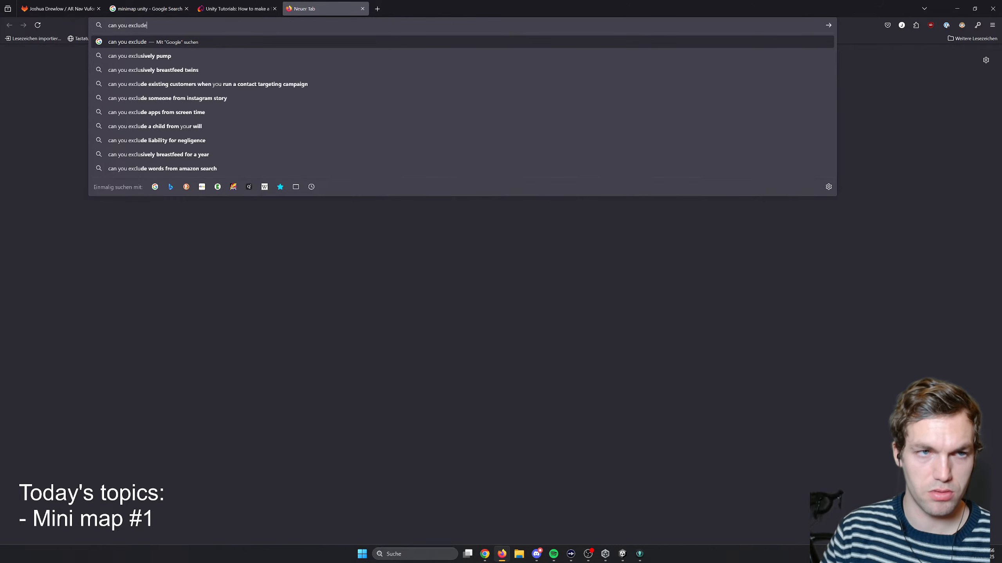
pyautogui.write(' gameobje')
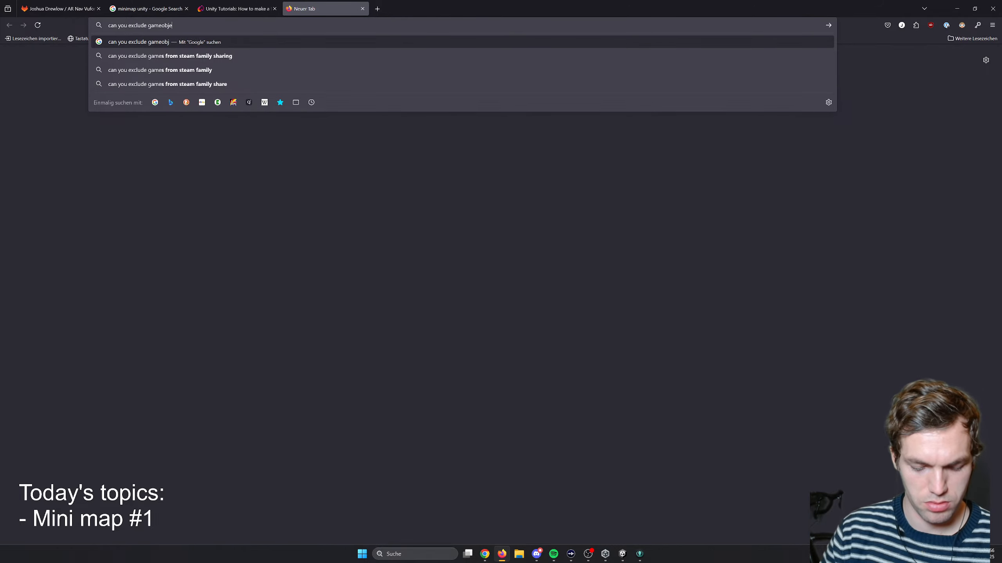
pyautogui.write('ct to render o')
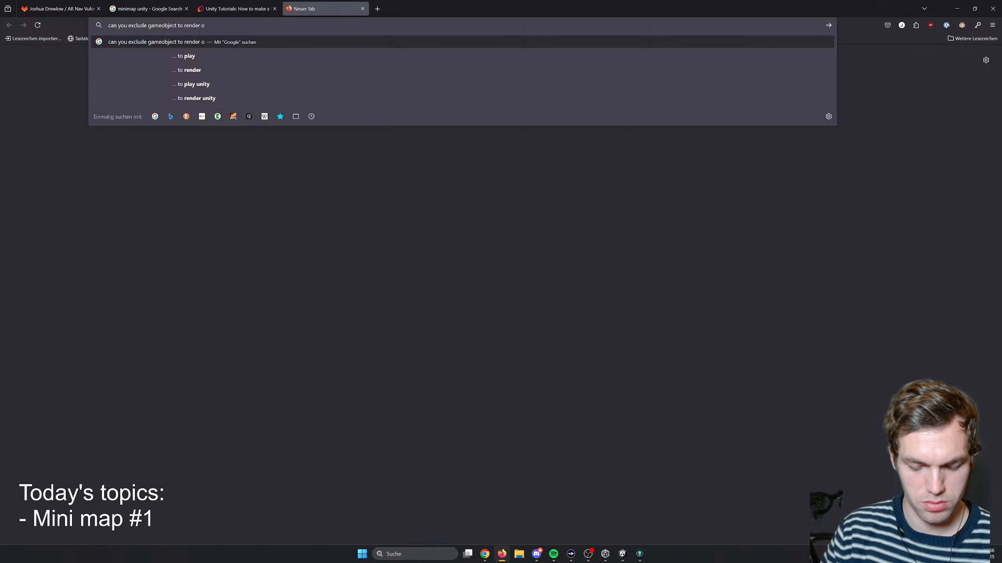
pyautogui.write('n camera')
pyautogui.press('Return')
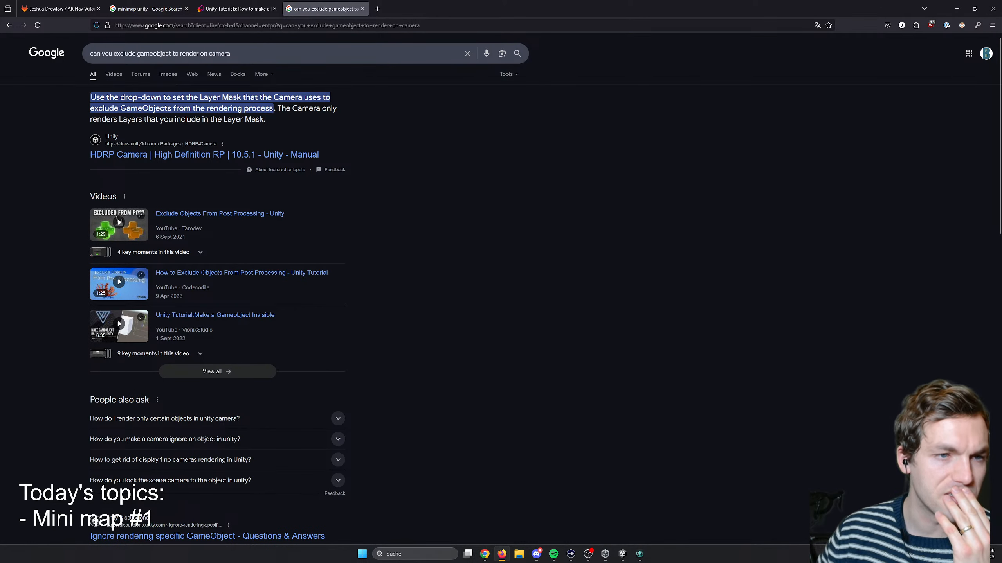
pyautogui.moveTo(138, 97); pyautogui.dragTo(235, 120)
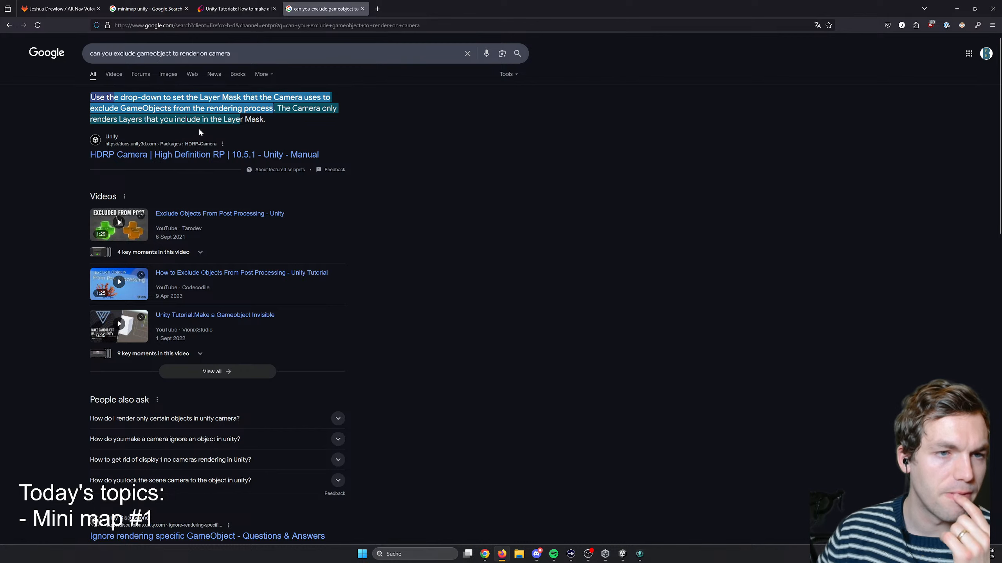
pyautogui.click(196, 163)
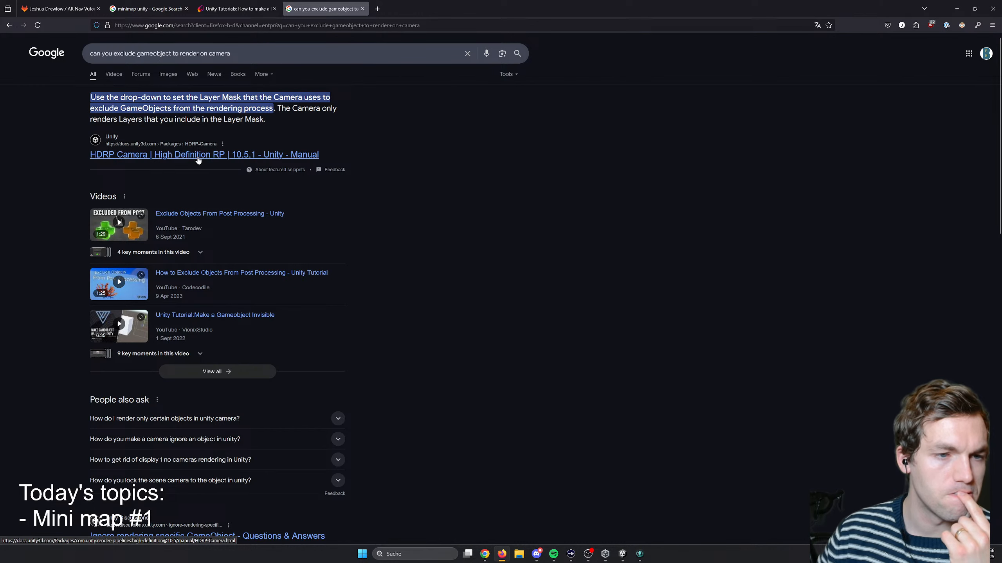
# - Open Unity's HDRP Camera manual page, read its introduction and General properties, and search the page for "mask"
pyautogui.click(162, 156)
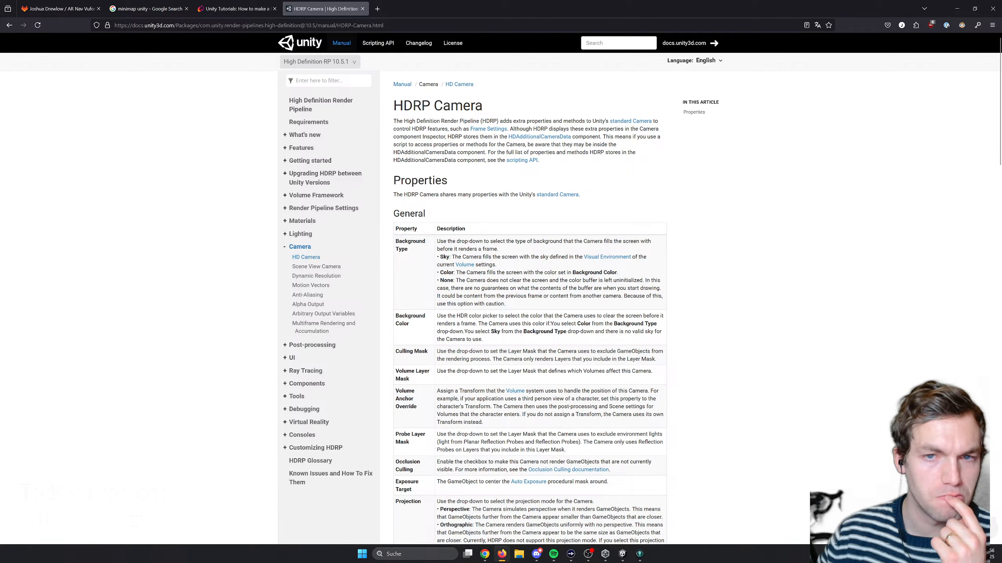
pyautogui.moveTo(394, 105); pyautogui.dragTo(473, 144)
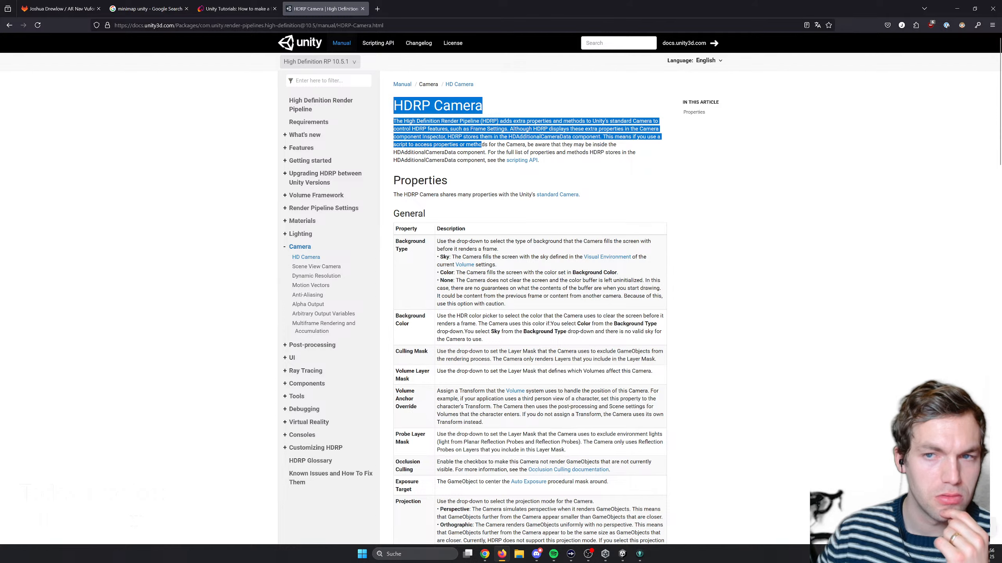
pyautogui.click(482, 144)
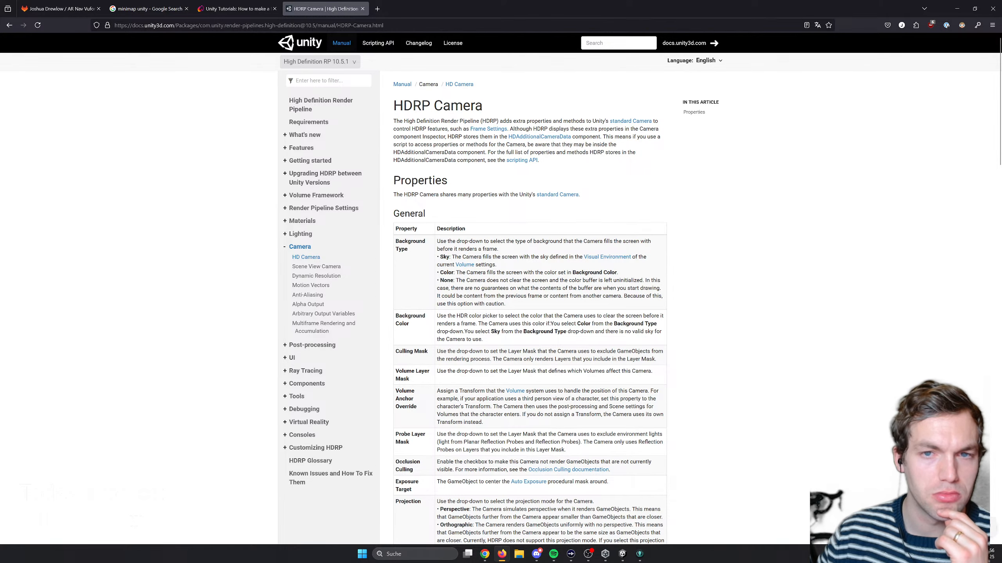
pyautogui.scroll(-3, 473, 236)
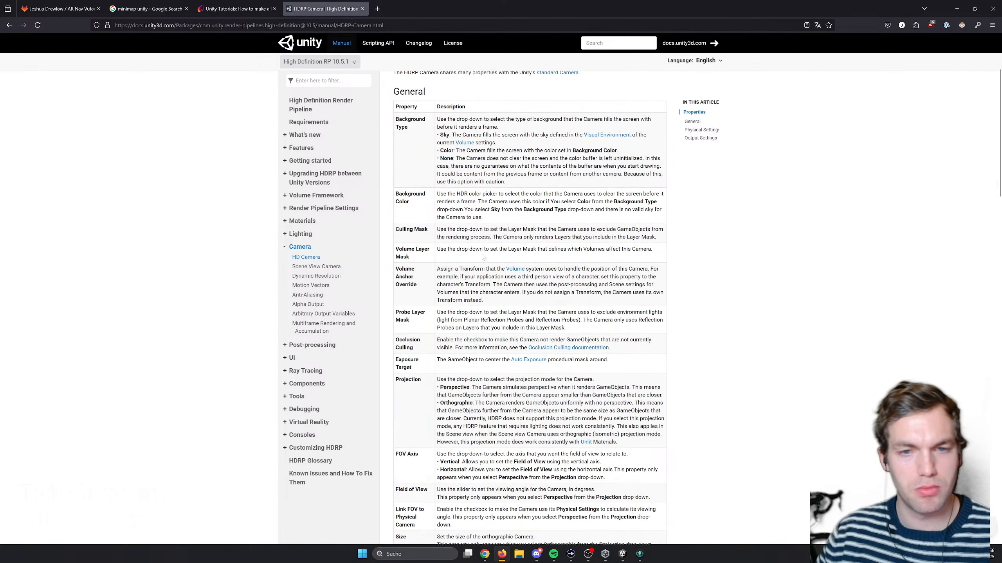
pyautogui.moveTo(443, 230); pyautogui.dragTo(488, 237)
pyautogui.hotkey('ctrl', 'f')
pyautogui.write('mask')
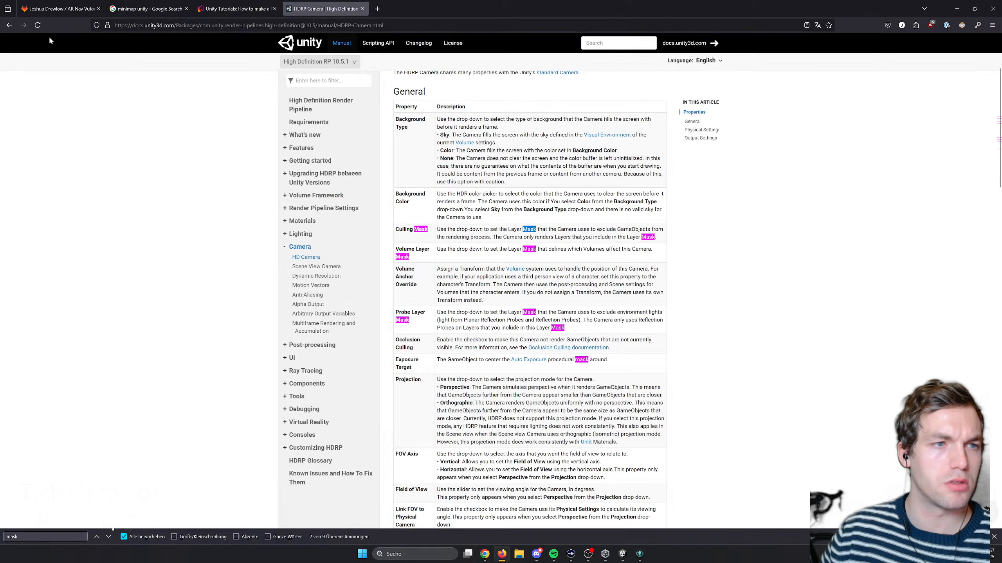
# - Return to the search results, find the snippet's phrase about the Layer Mask excluding GameObjects in the HDRP Camera page, and read the Culling Mask entry
pyautogui.click(3, 26)
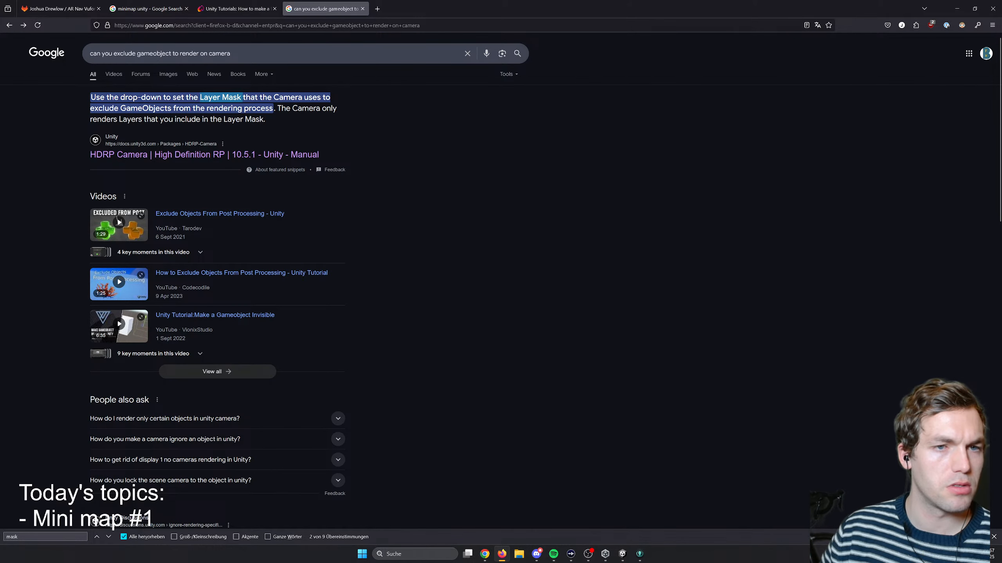
pyautogui.moveTo(333, 98); pyautogui.dragTo(149, 109)
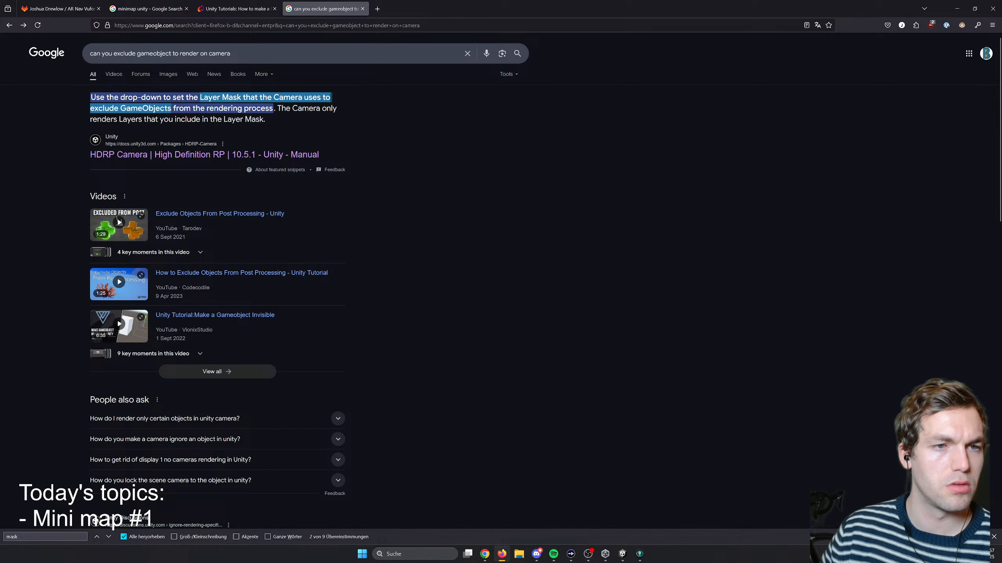
pyautogui.click(150, 155)
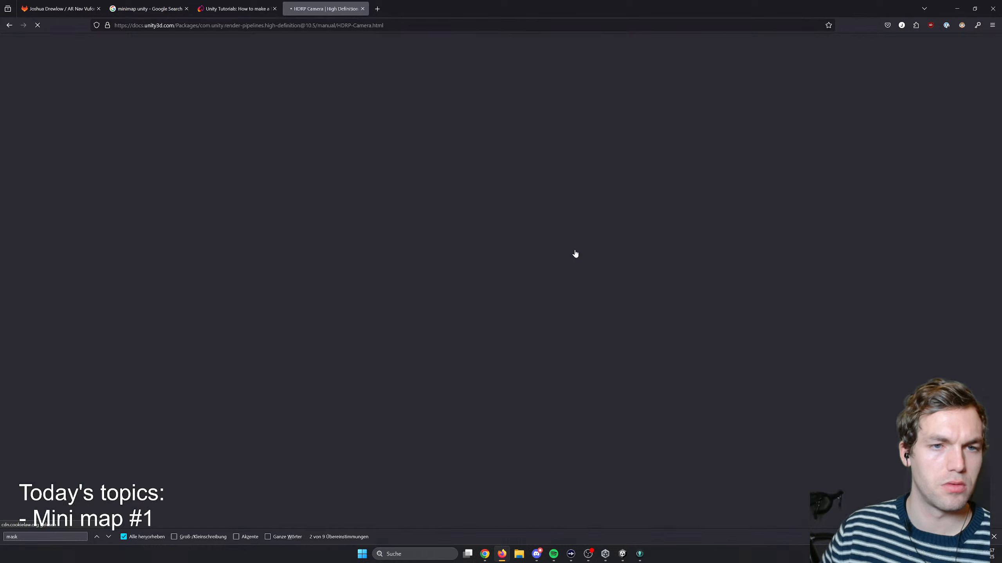
pyautogui.hotkey('ctrl', 'f')
pyautogui.press('Return')
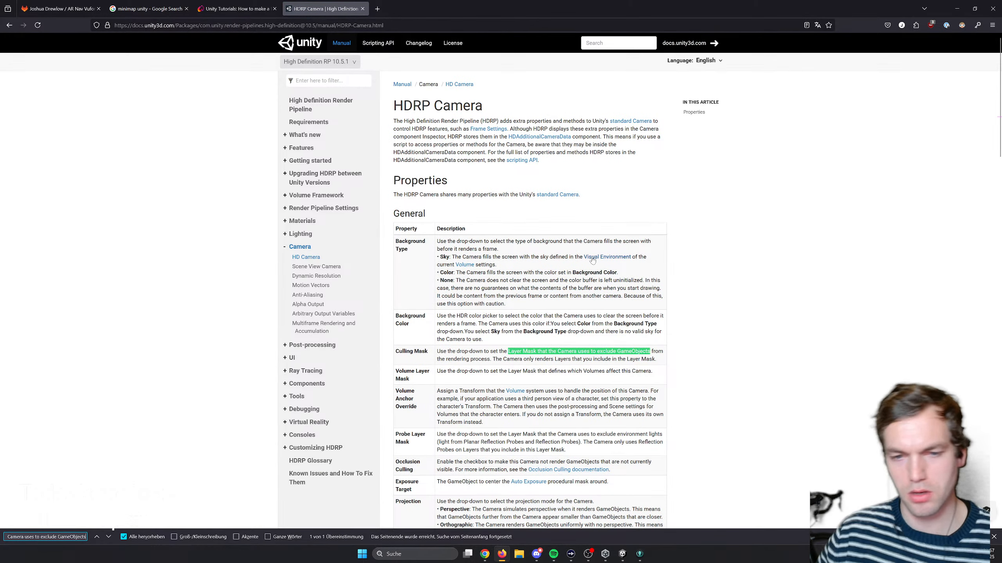
pyautogui.moveTo(456, 351); pyautogui.dragTo(527, 366)
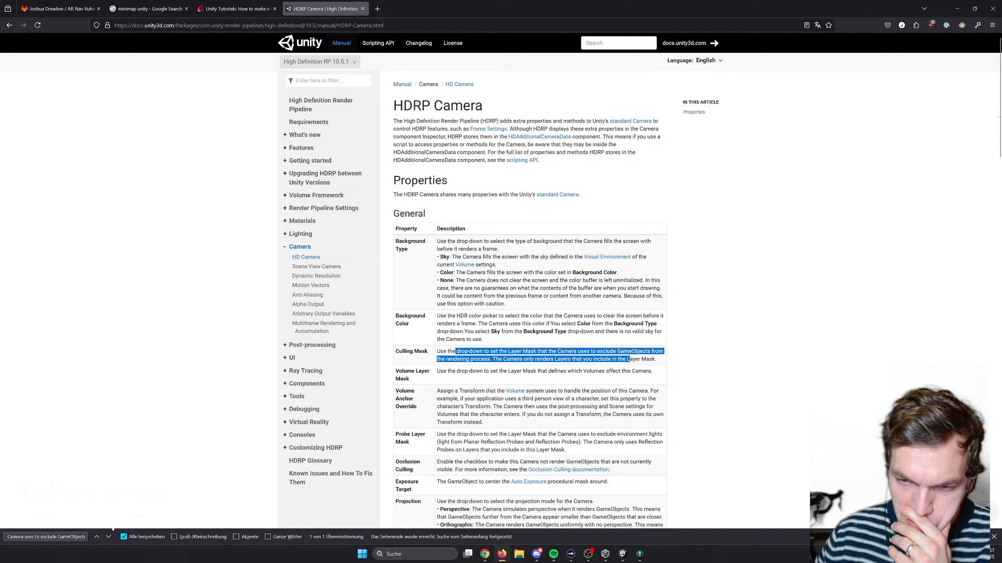
pyautogui.moveTo(657, 359); pyautogui.dragTo(436, 358)
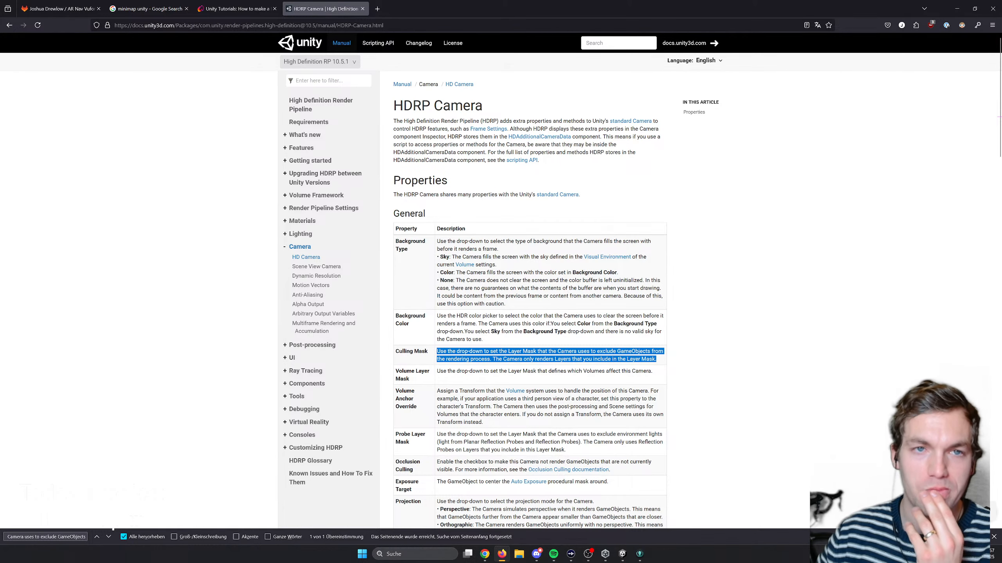
# - Go back to the minimap article and review it from the conclusion back through the border, mask and sizing sections to the Minimap.cs script
pyautogui.click(234, 8)
pyautogui.scroll(-6, 521, 399)
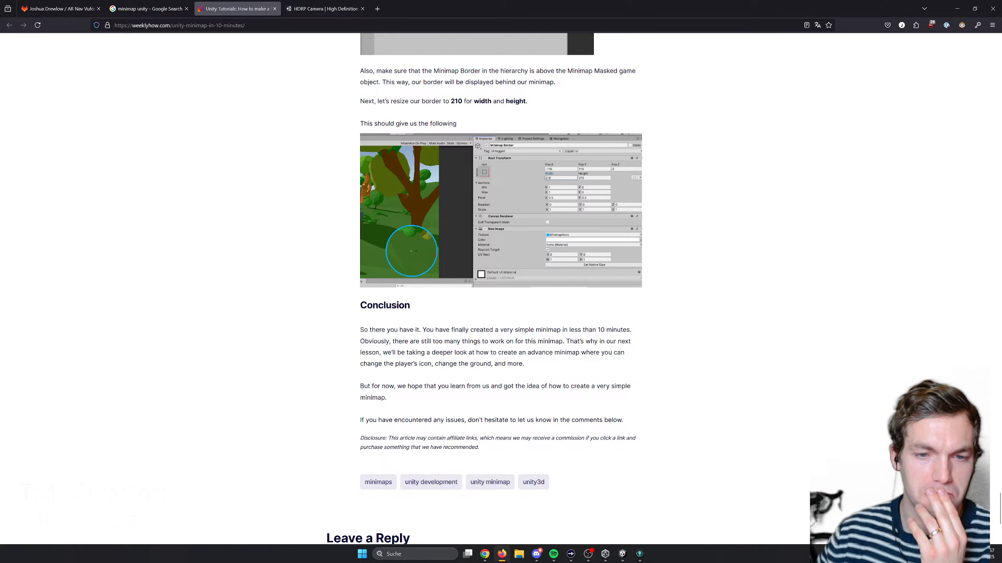
pyautogui.scroll(10, 531, 402)
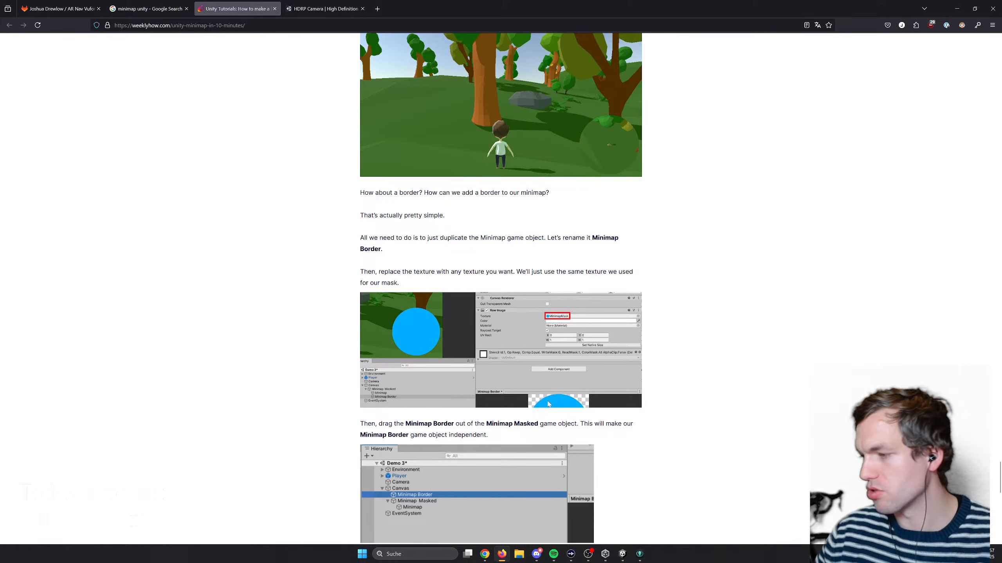
pyautogui.scroll(10, 548, 403)
pyautogui.scroll(5, 551, 395)
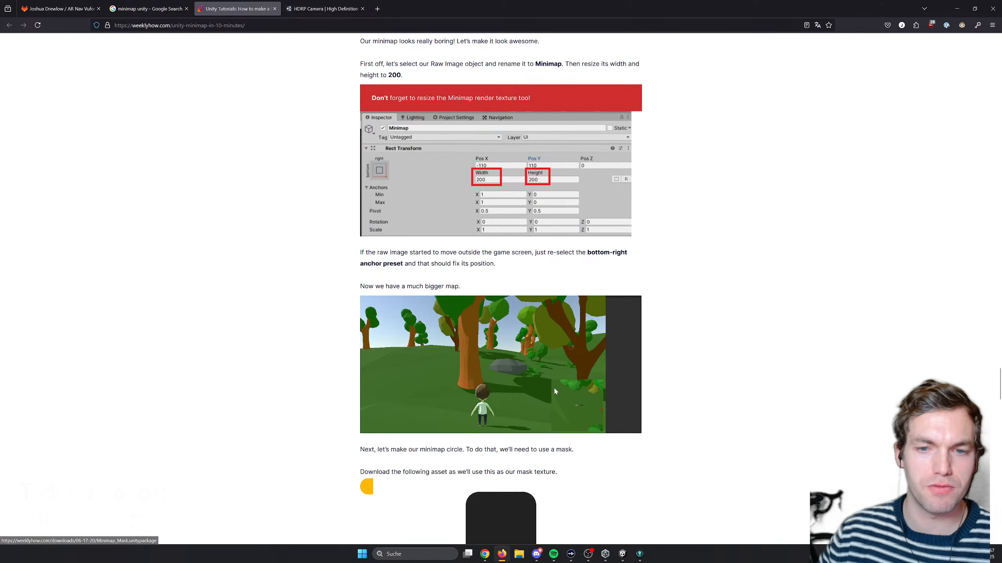
pyautogui.scroll(-2, 553, 388)
pyautogui.scroll(5, 545, 398)
pyautogui.scroll(-6, 544, 397)
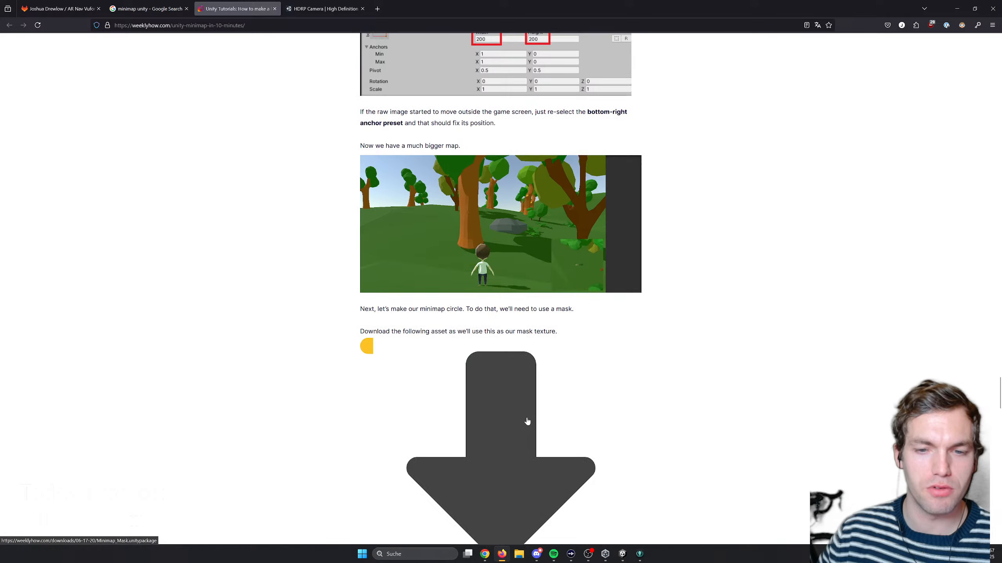
pyautogui.scroll(11, 513, 420)
pyautogui.scroll(20, 513, 420)
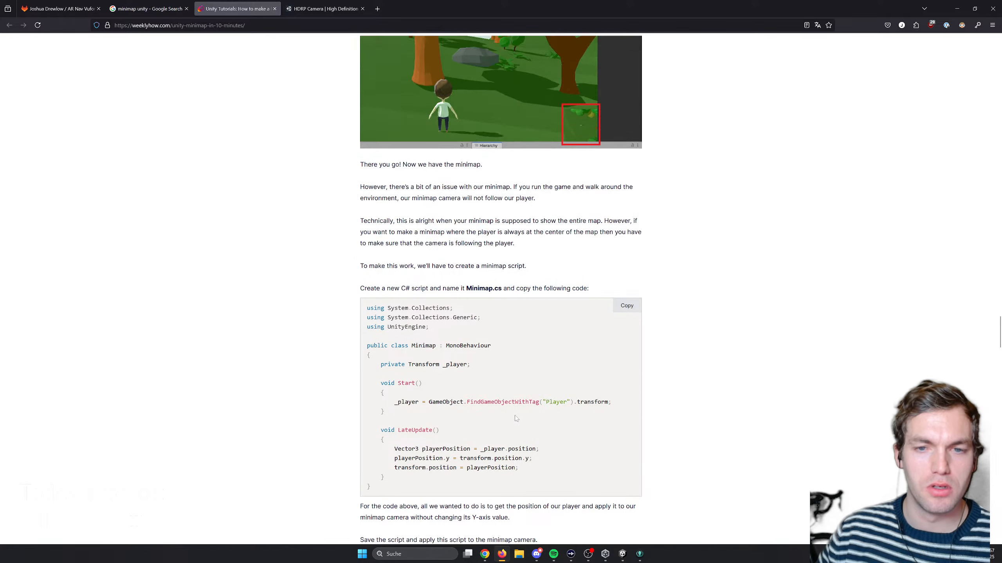
# - Review the article's render texture, orthographic projection and camera placement instructions, going back to the start of "Setting up the camera"
pyautogui.scroll(5, 515, 418)
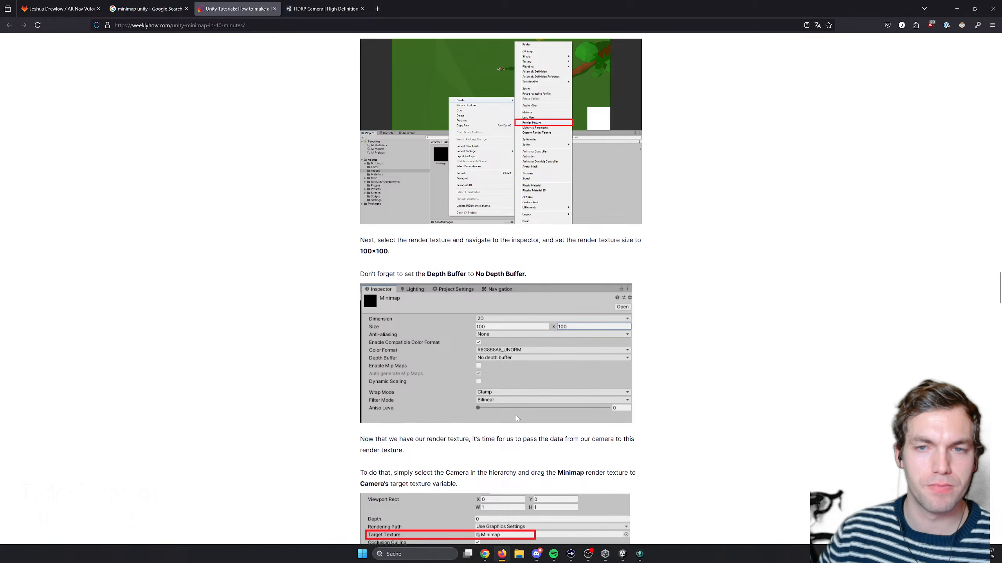
pyautogui.scroll(10, 516, 417)
pyautogui.scroll(10, 516, 417)
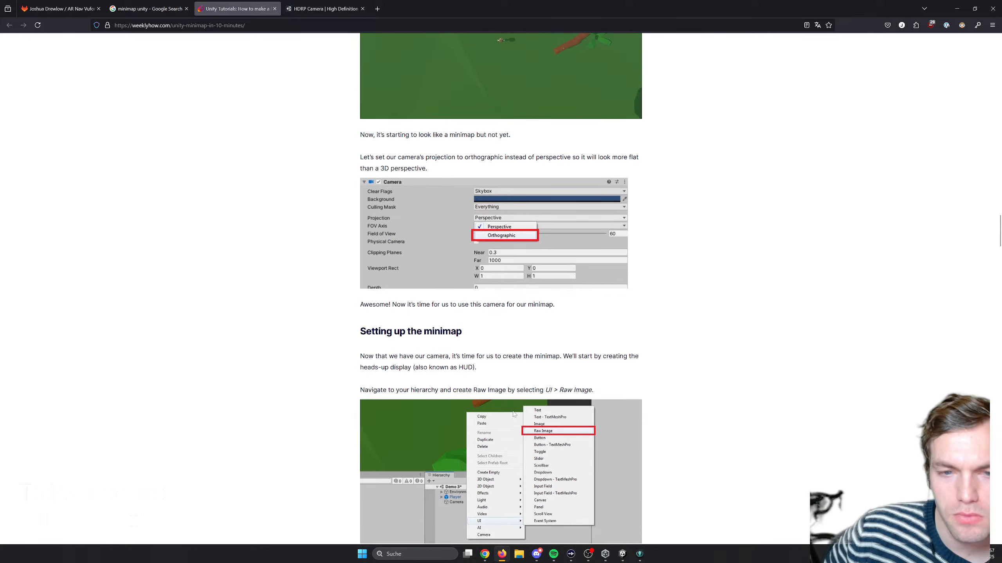
pyautogui.scroll(20, 441, 346)
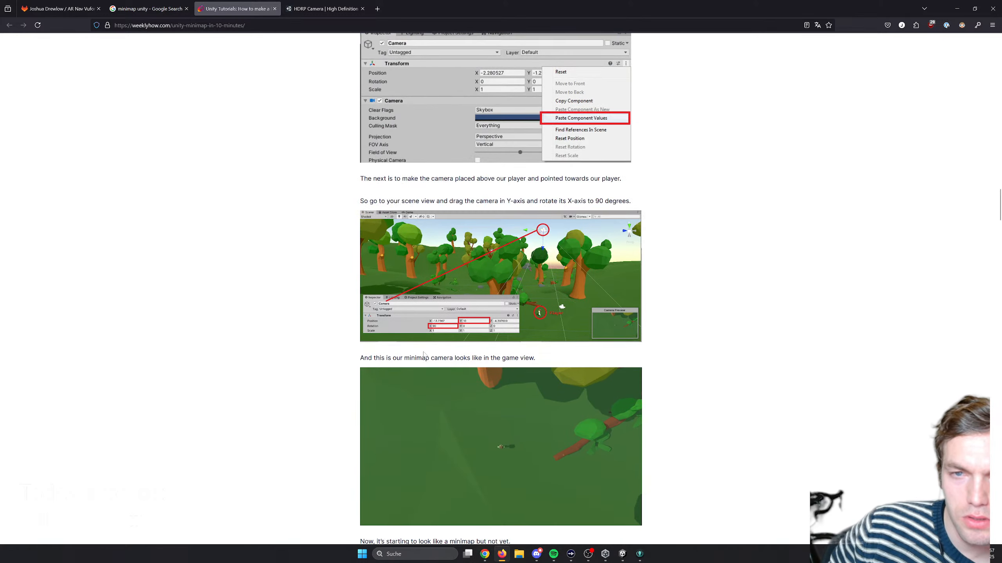
pyautogui.scroll(5, 431, 344)
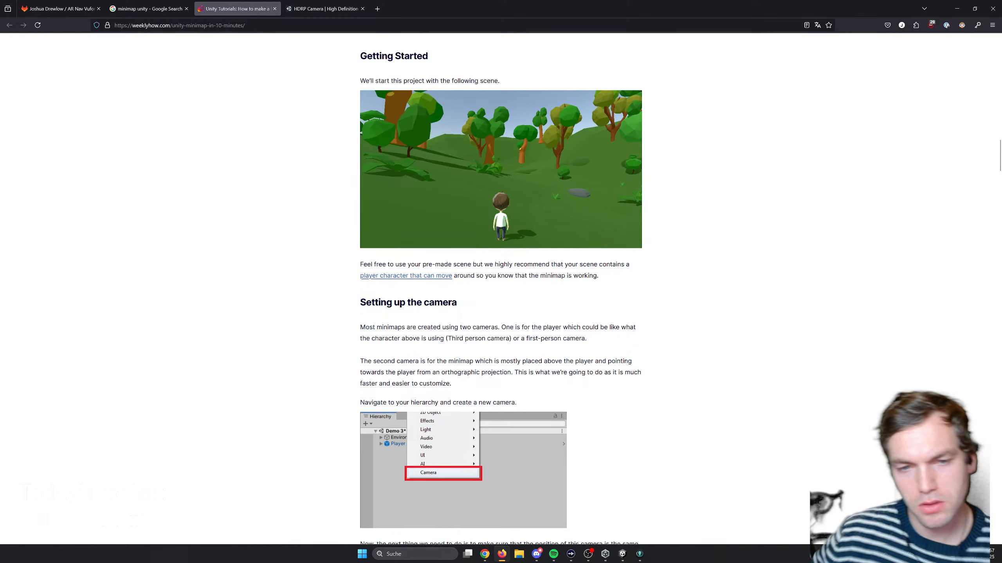
pyautogui.scroll(-3, 465, 319)
pyautogui.scroll(-1, 552, 332)
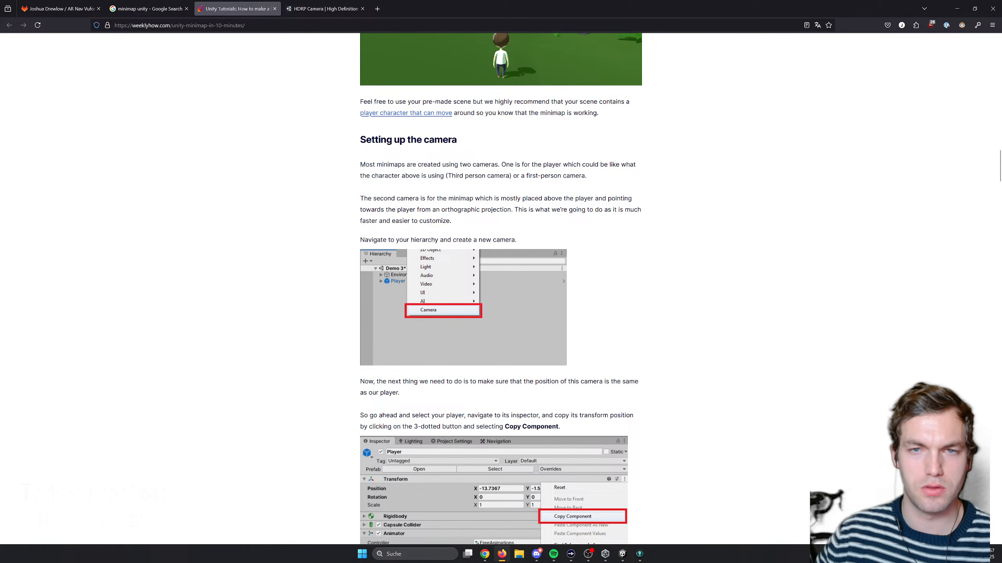
pyautogui.scroll(-1, 457, 250)
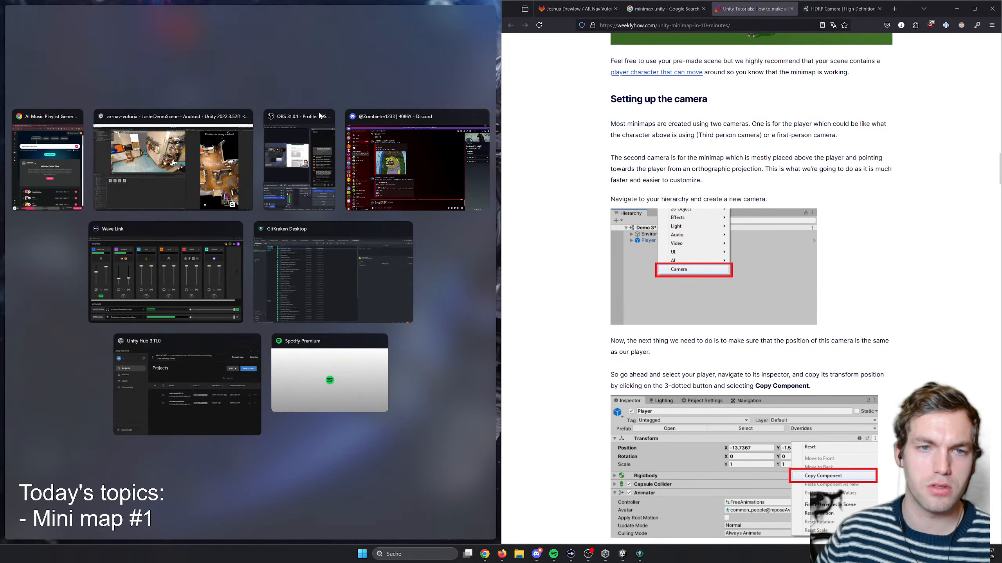
# - Arrange the Unity editor and the minimap article side by side, and read "Setting up the camera" up to creating a new camera
pyautogui.click(174, 166)
pyautogui.moveTo(501, 148); pyautogui.dragTo(743, 148)
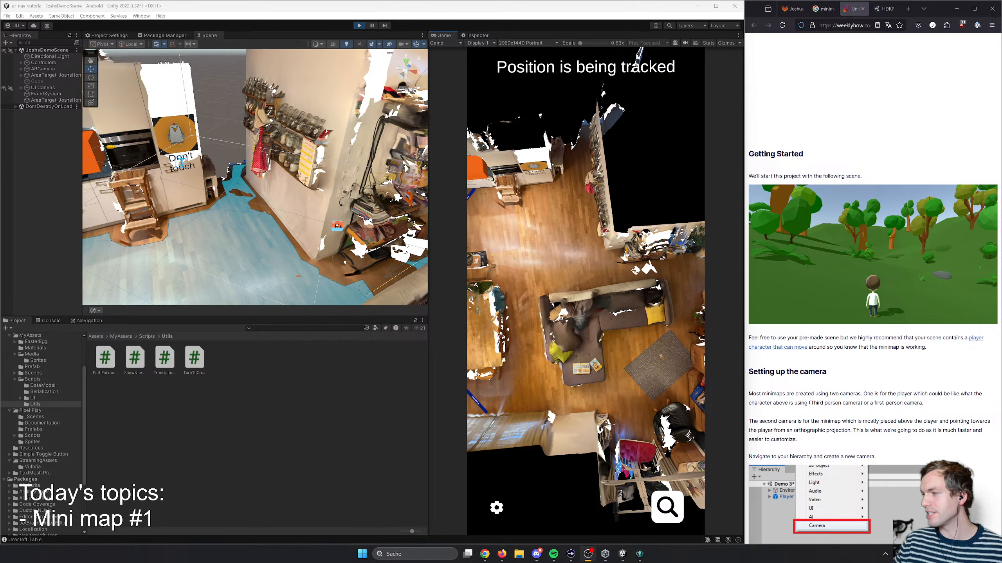
pyautogui.scroll(-1, 872, 412)
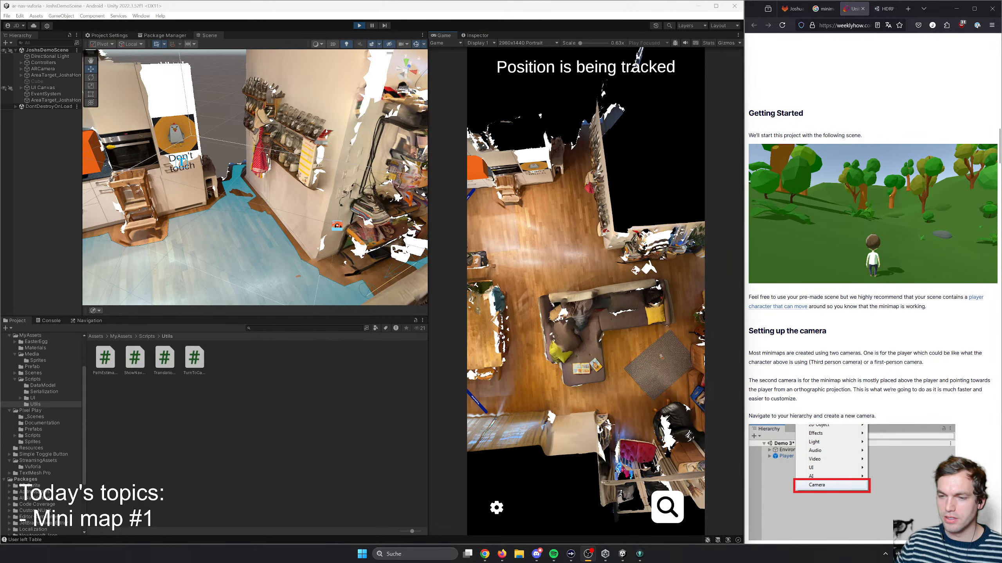
pyautogui.scroll(-2, 834, 360)
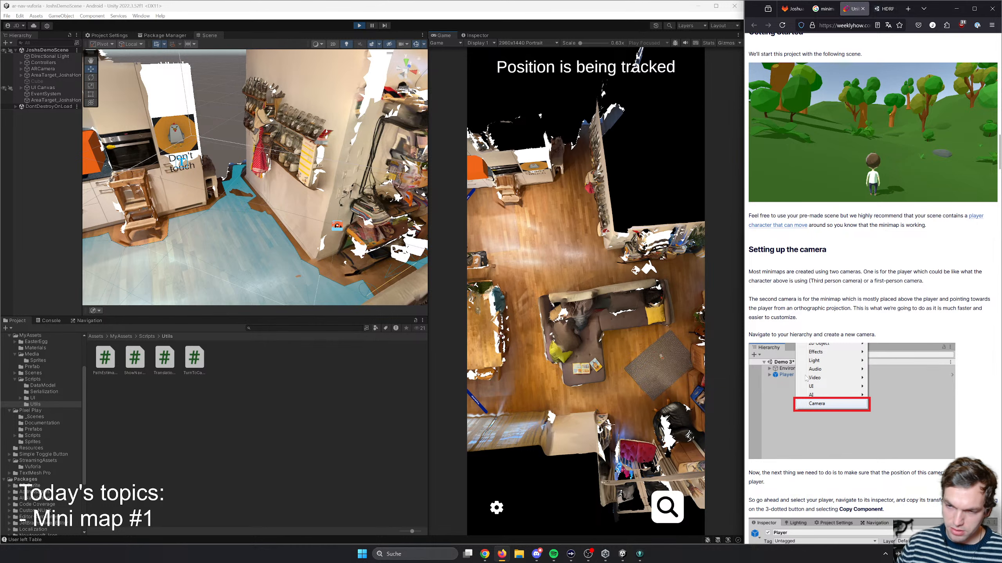
pyautogui.moveTo(790, 253); pyautogui.dragTo(825, 273)
pyautogui.click(867, 290)
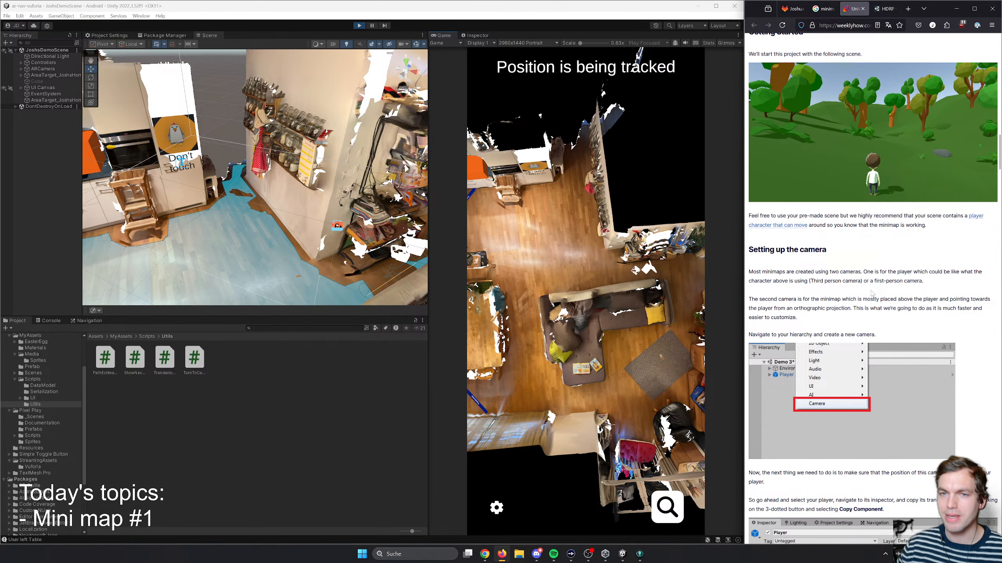
pyautogui.scroll(-2, 837, 328)
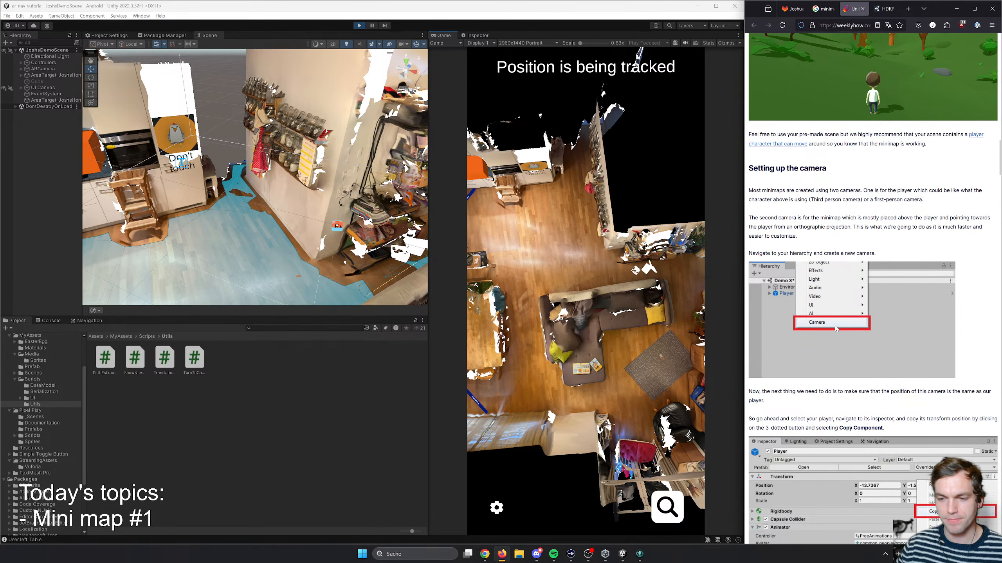
# - Show the MyAssets folder's contents and skim the article's orthographic projection, Raw Image and Minimap.cs instructions
pyautogui.click(121, 336)
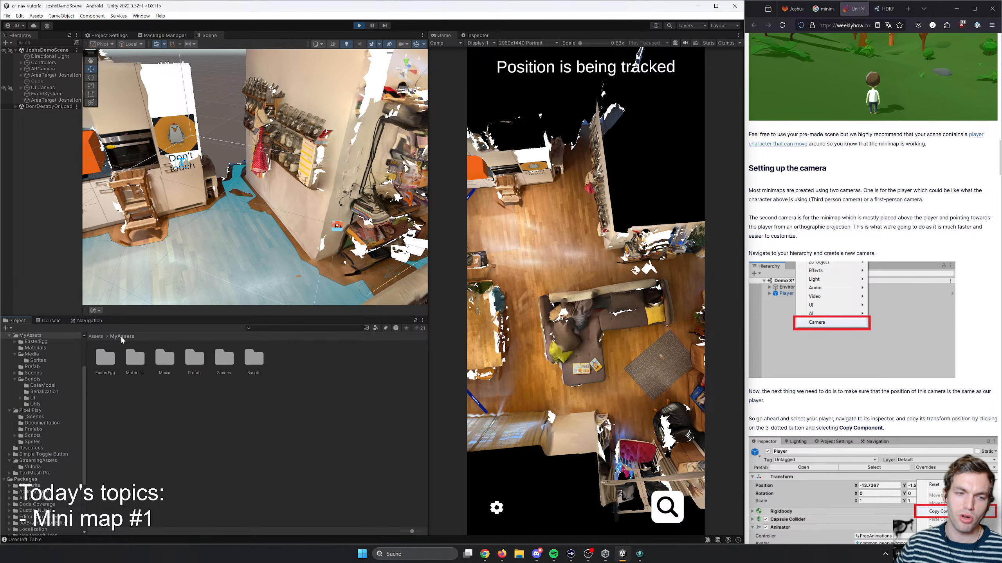
pyautogui.click(795, 199)
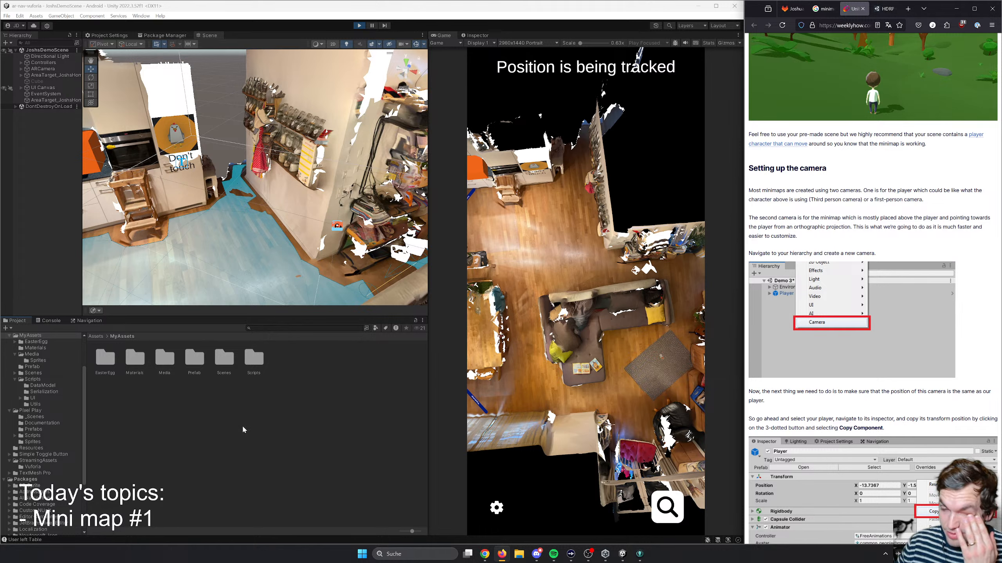
pyautogui.rightClick(59, 158)
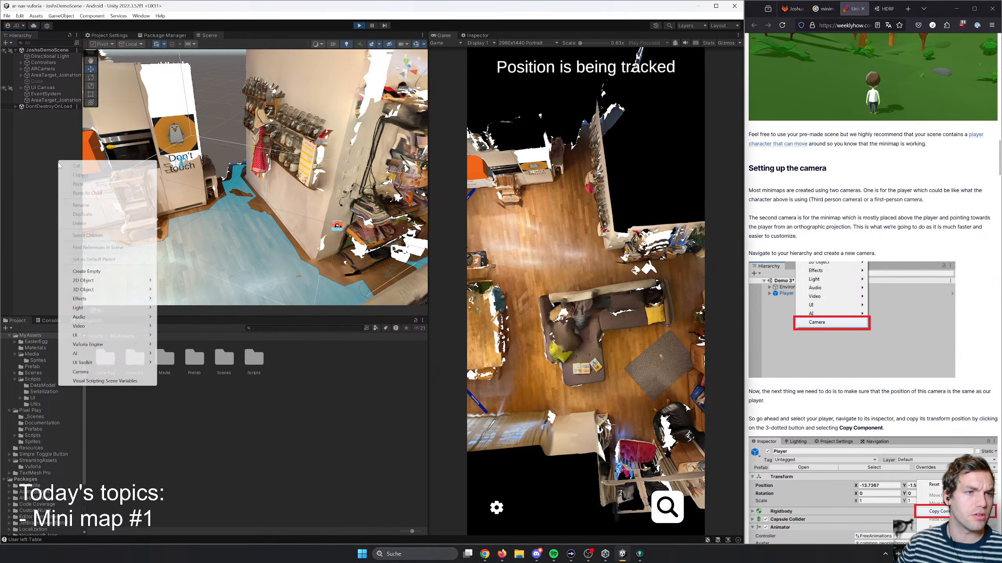
pyautogui.click(38, 140)
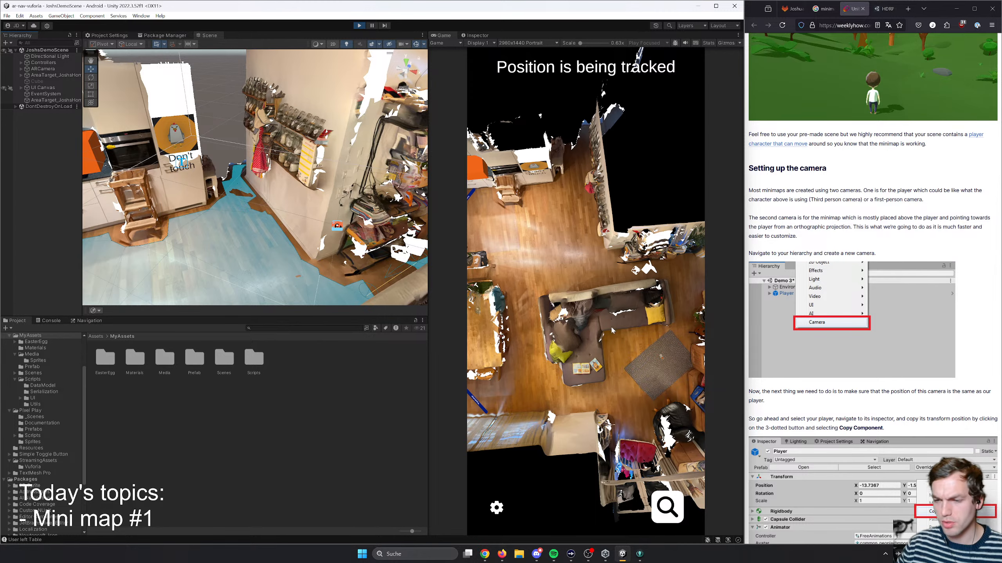
pyautogui.scroll(-20, 795, 347)
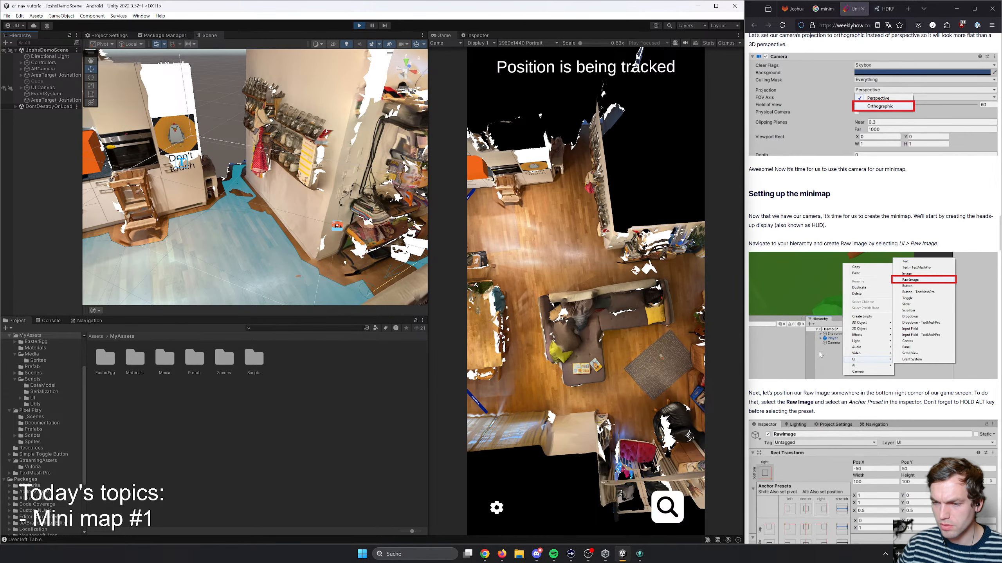
pyautogui.scroll(-15, 831, 357)
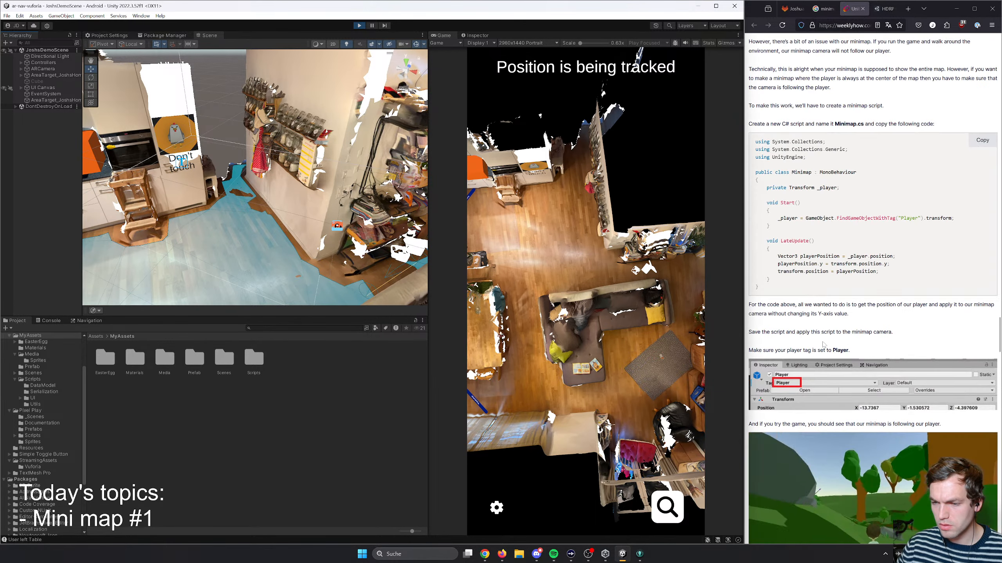
pyautogui.scroll(15, 831, 357)
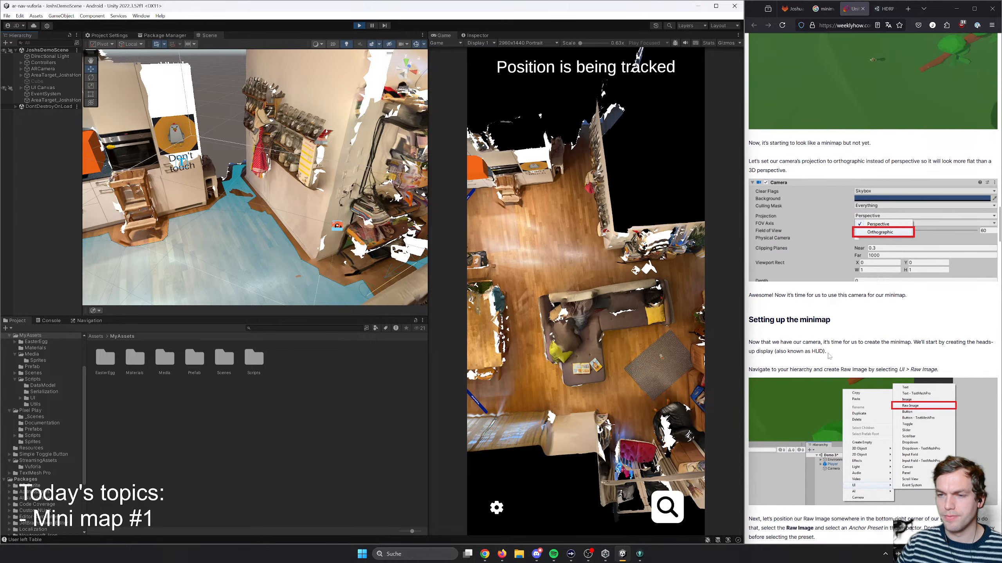
# - Create an empty GameObject named Minimap in the running scene and place it directly above the Cube in the hierarchy
pyautogui.rightClick(36, 133)
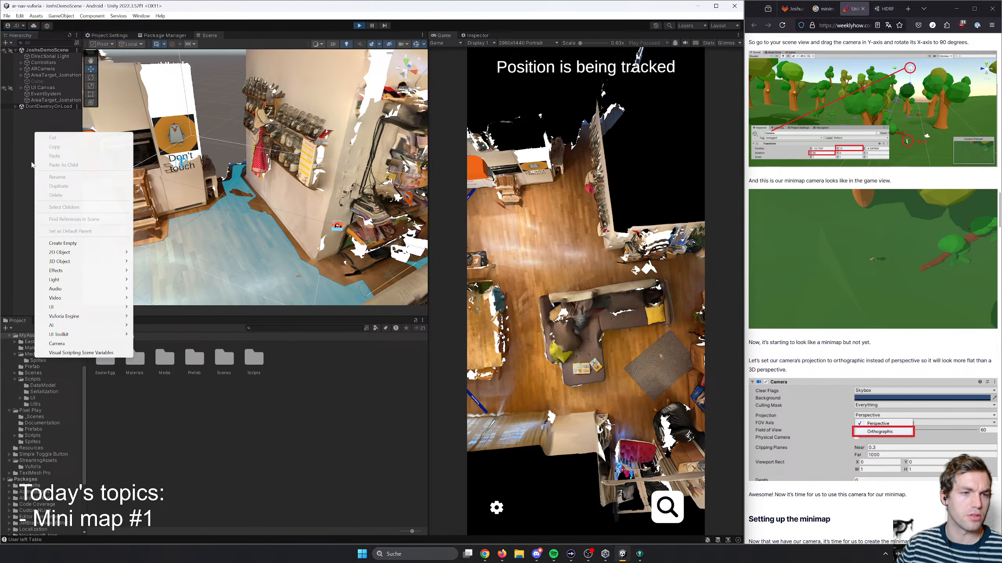
pyautogui.click(71, 243)
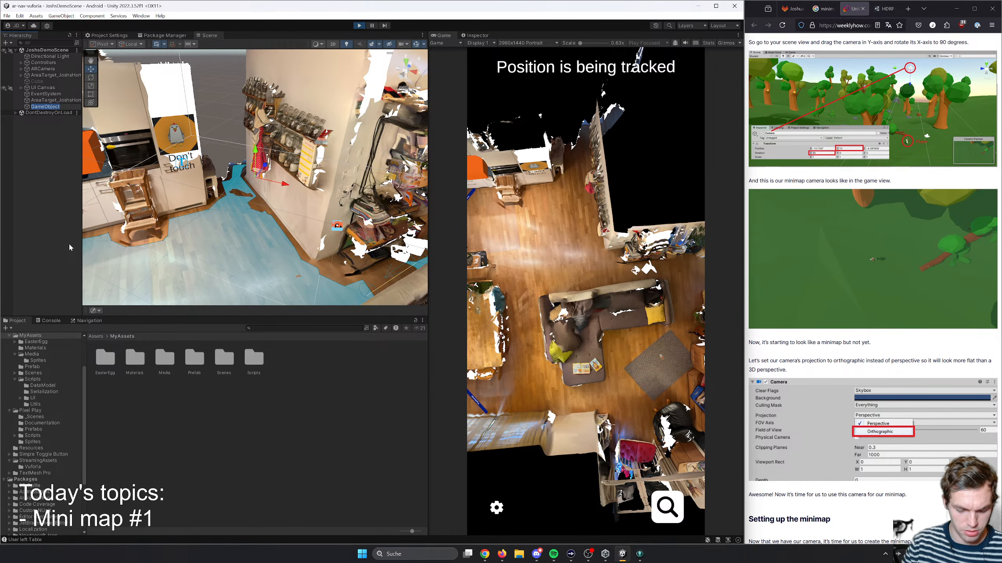
pyautogui.write('Minimap')
pyautogui.press('Return')
pyautogui.moveTo(40, 107); pyautogui.dragTo(40, 79)
# - Inspect the Cube's place in the running scene and activate the object
pyautogui.click(37, 87)
pyautogui.scroll(-10, 264, 186)
pyautogui.scroll(10, 264, 186)
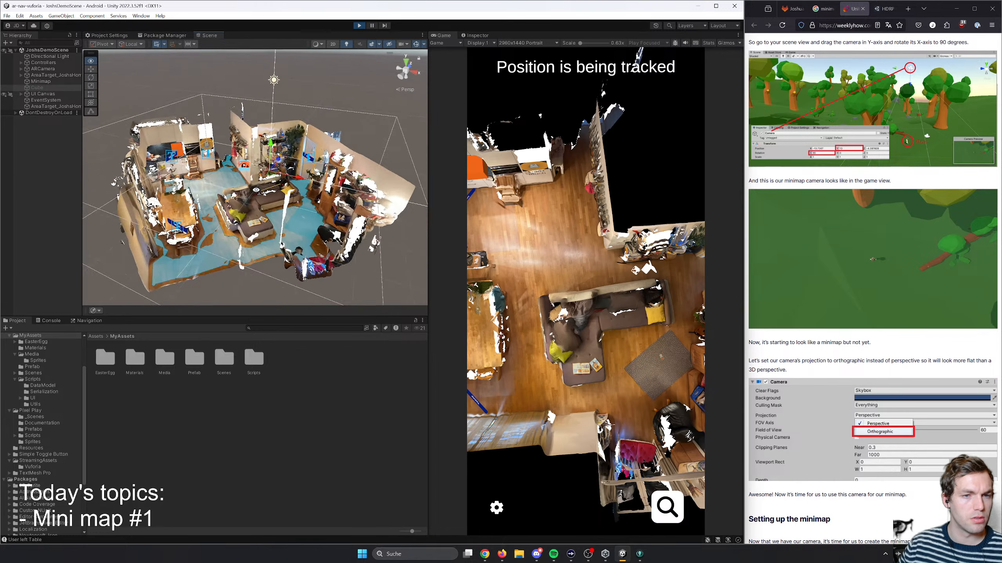
pyautogui.moveTo(272, 192)
pyautogui.mouseDown(button='right')
pyautogui.moveTo(265, 185)
pyautogui.moveTo(276, 184)
pyautogui.mouseUp(button='right')
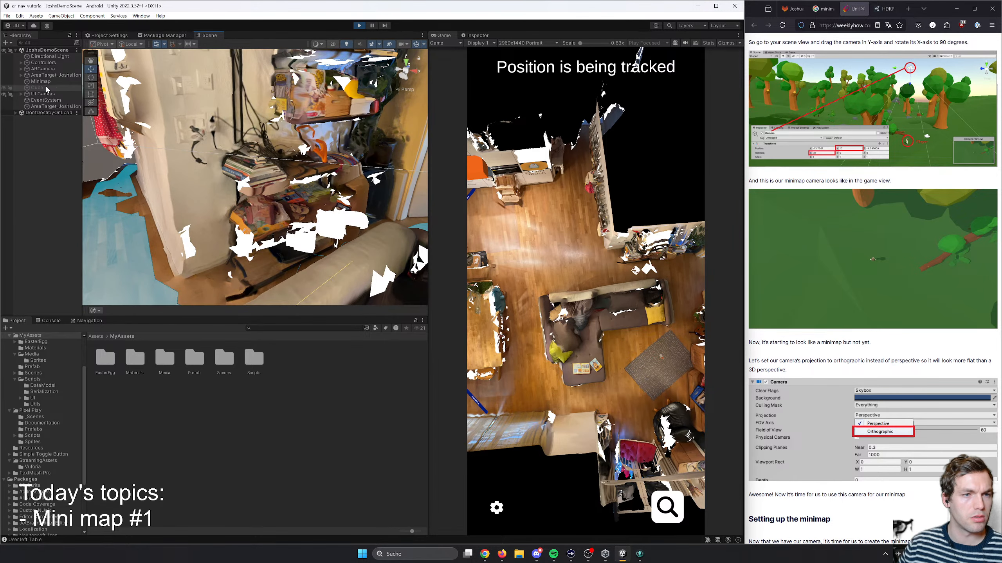
pyautogui.click(475, 35)
pyautogui.click(450, 47)
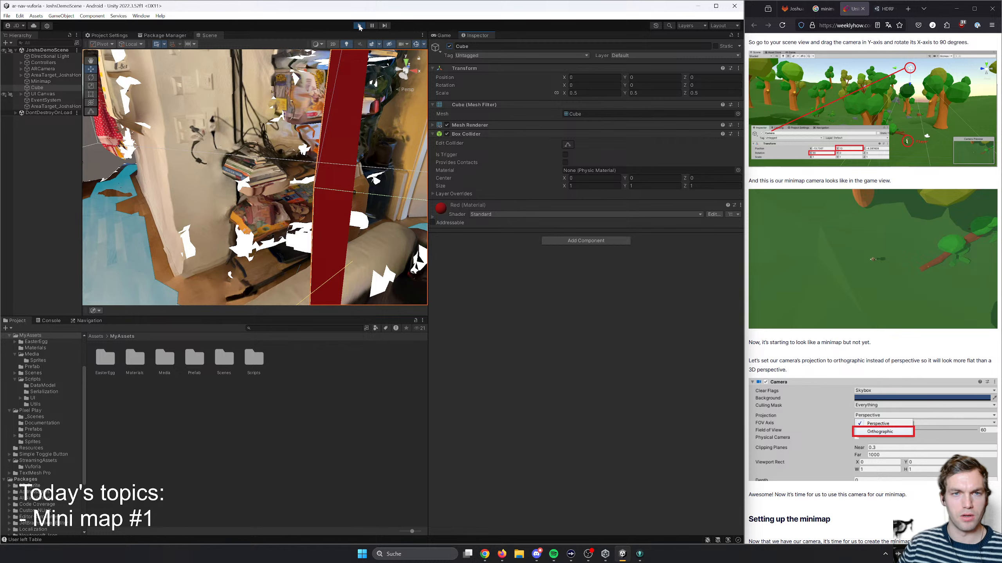
# - Stop play mode, and activate the Cube to view its position in the scanned room
pyautogui.hotkey('ctrl', 'p')
pyautogui.click(478, 35)
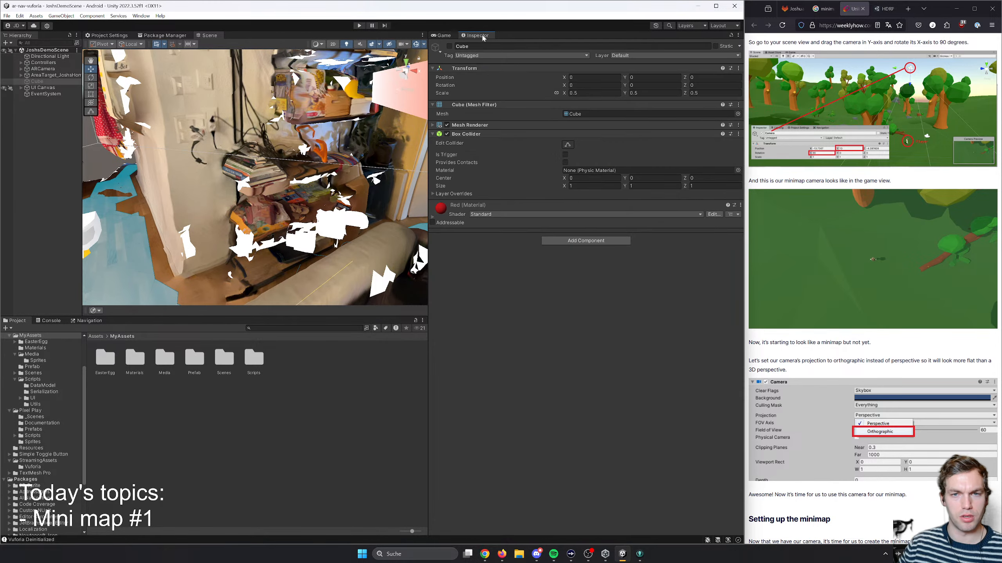
pyautogui.click(450, 46)
pyautogui.moveTo(368, 114); pyautogui.dragTo(426, 63, button='right')
pyautogui.press('s')
pyautogui.press('s')
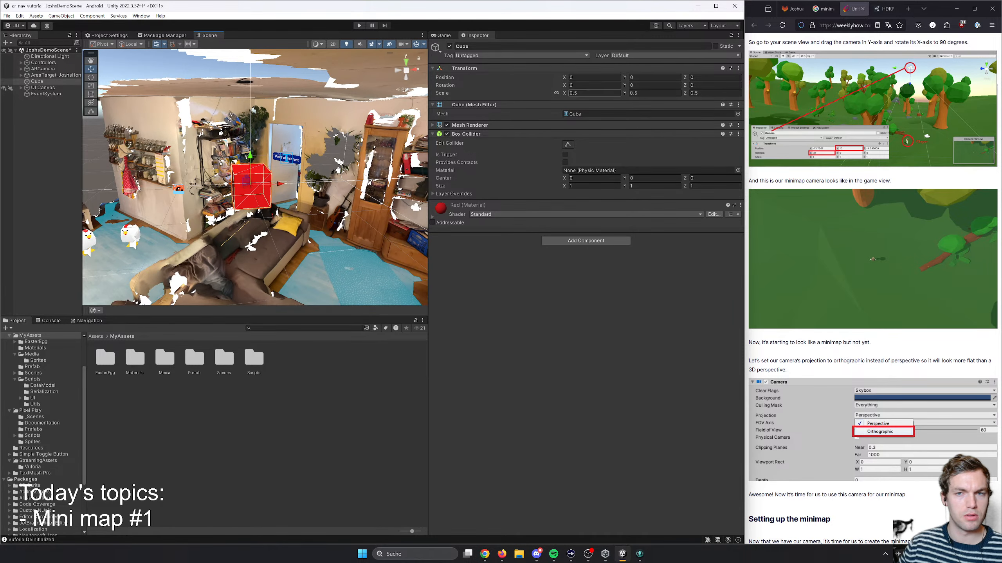
# - Deactivate the Cube and save the scene
pyautogui.click(483, 46)
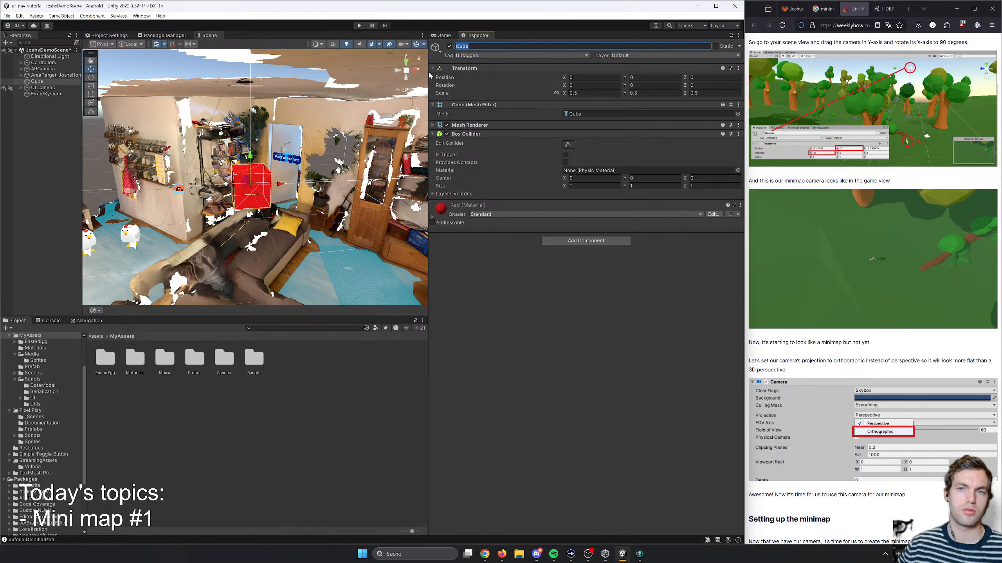
pyautogui.click(36, 82)
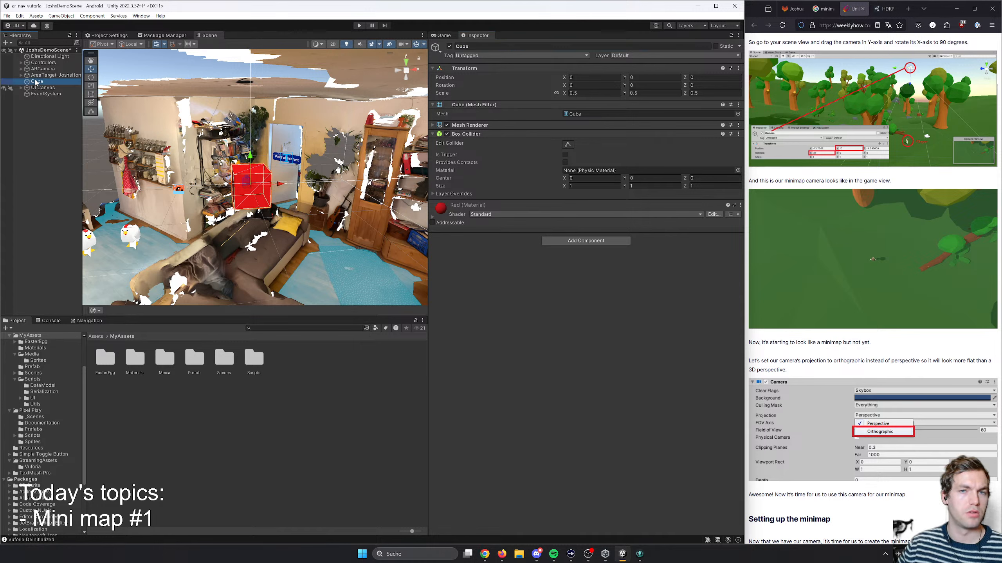
pyautogui.click(450, 47)
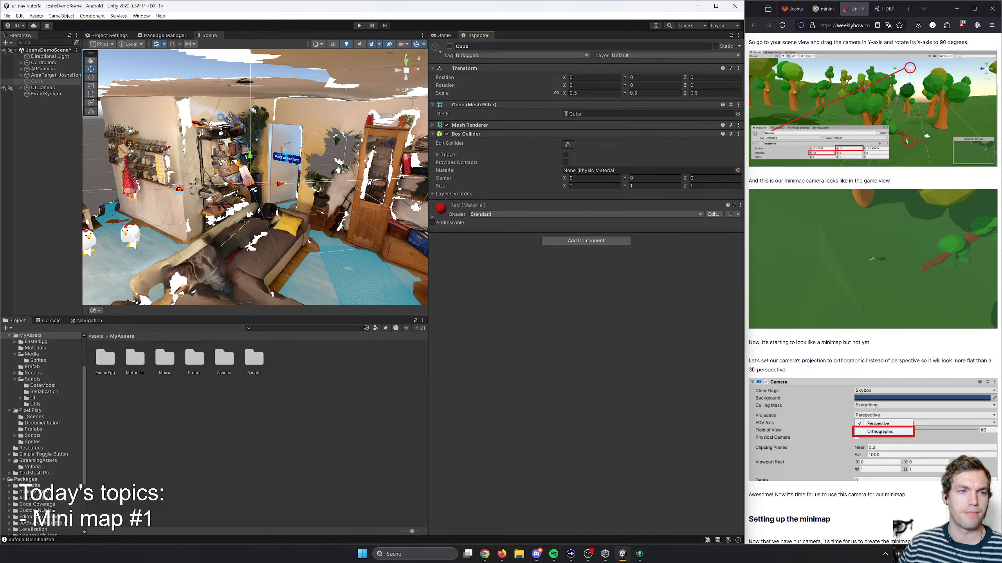
pyautogui.hotkey('ctrl', 's')
# - Create an empty GameObject named Minimap at the root of JoshsDemoScene
pyautogui.rightClick(45, 82)
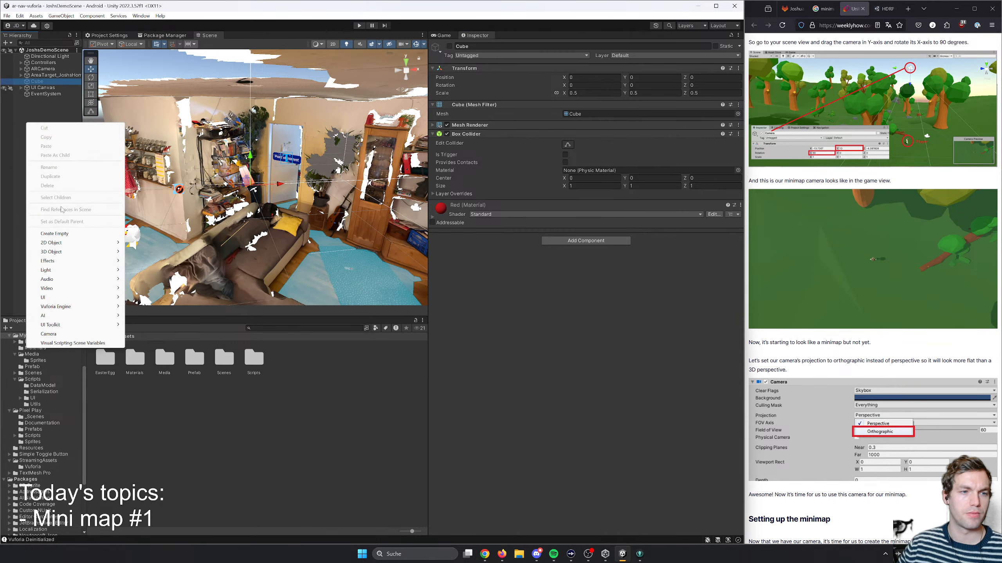
pyautogui.click(54, 234)
pyautogui.write('m')
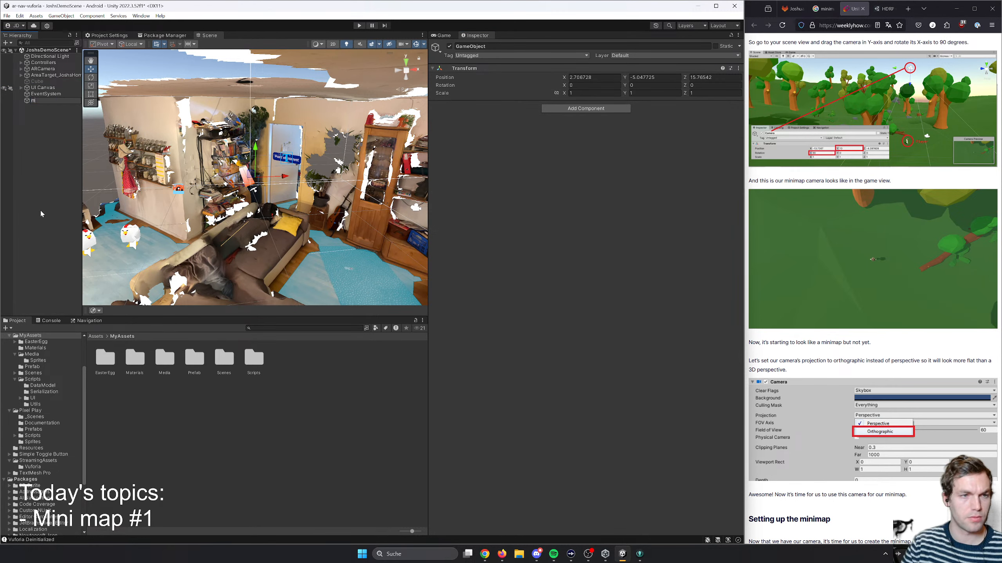
pyautogui.write('ini')
pyautogui.press('BackSpace')
pyautogui.press('BackSpace')
pyautogui.press('BackSpace')
pyautogui.press('BackSpace')
pyautogui.write('Minima')
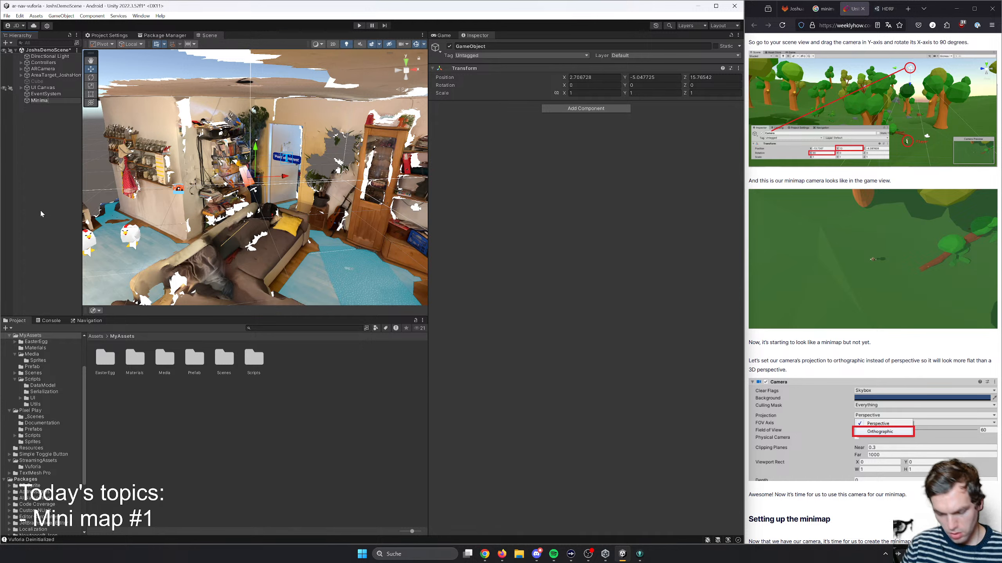
pyautogui.write('p')
pyautogui.press('Return')
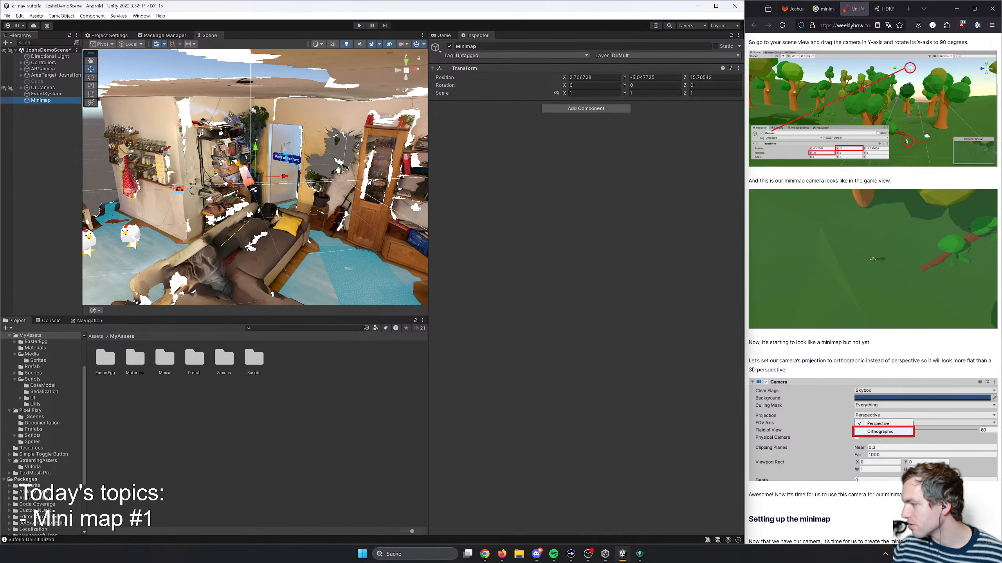
# - Search the web for "cursor ide" in a new browser tab and open the Cursor AI code editor's website
pyautogui.click(909, 8)
pyautogui.write('cursor ide')
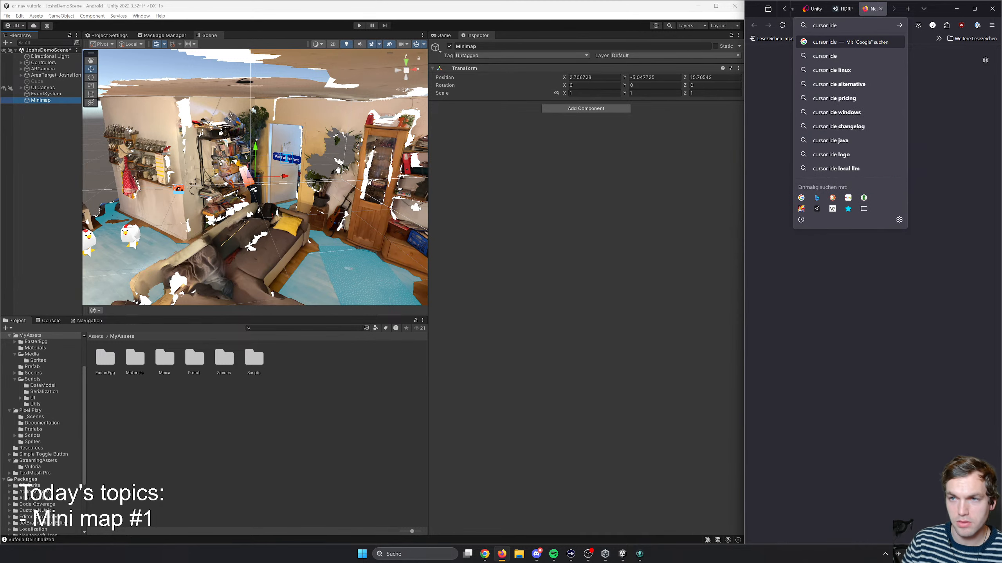
pyautogui.press('Return')
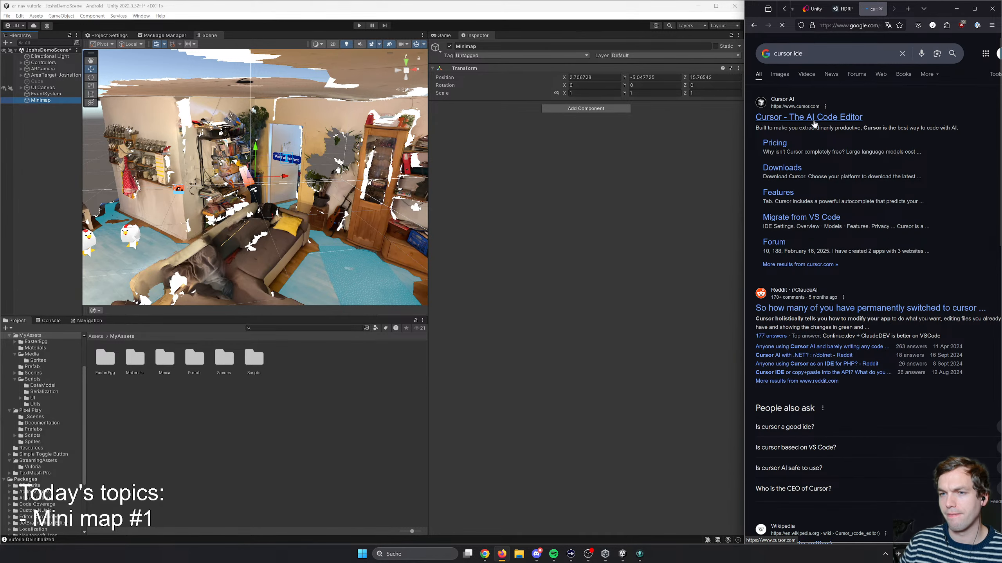
pyautogui.click(815, 117)
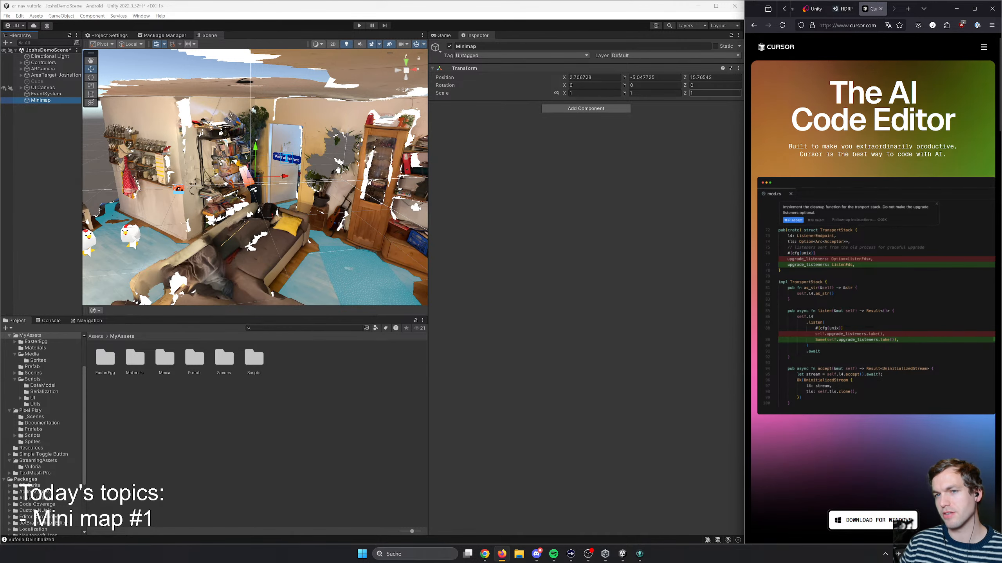
# - Widen the browser beside Unity and open claude.ai in place of the Cursor page
pyautogui.moveTo(745, 96); pyautogui.dragTo(671, 96)
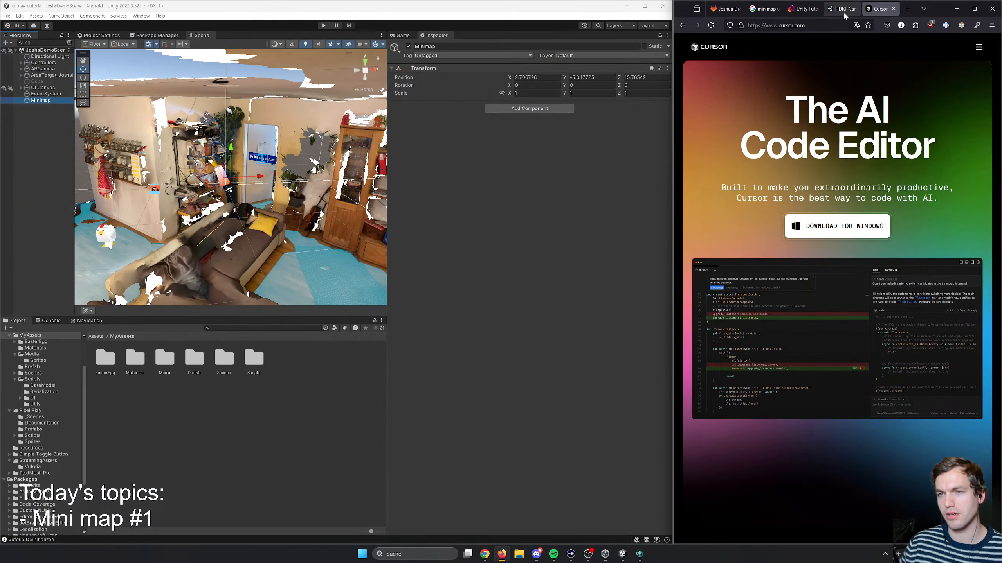
pyautogui.click(828, 25)
pyautogui.write('claude.ai/')
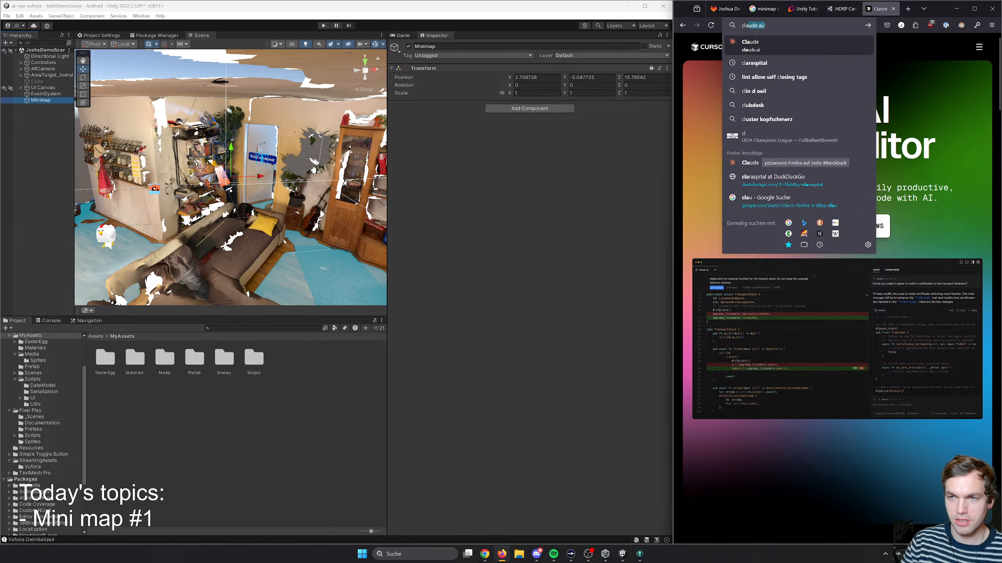
pyautogui.press('Return')
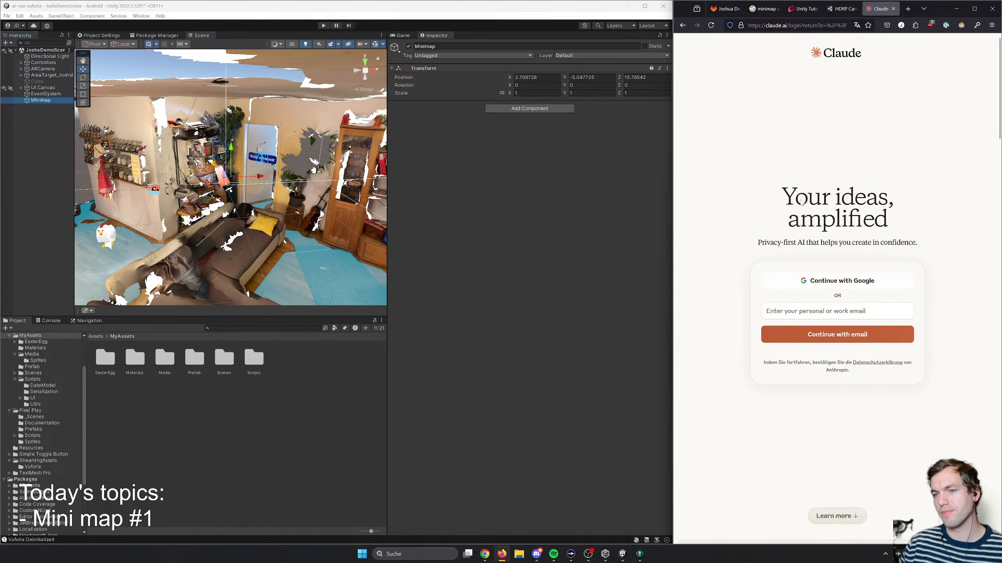
# - Close the Claude tab and narrow the browser again to give Unity about three quarters of the screen width
pyautogui.click(893, 9)
pyautogui.moveTo(674, 113); pyautogui.dragTo(745, 124)
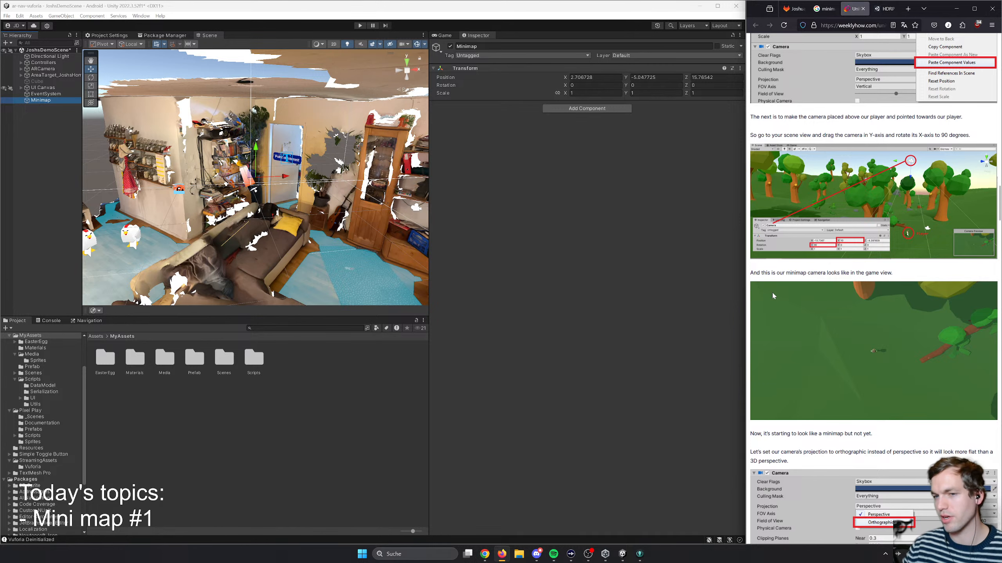
pyautogui.click(709, 228)
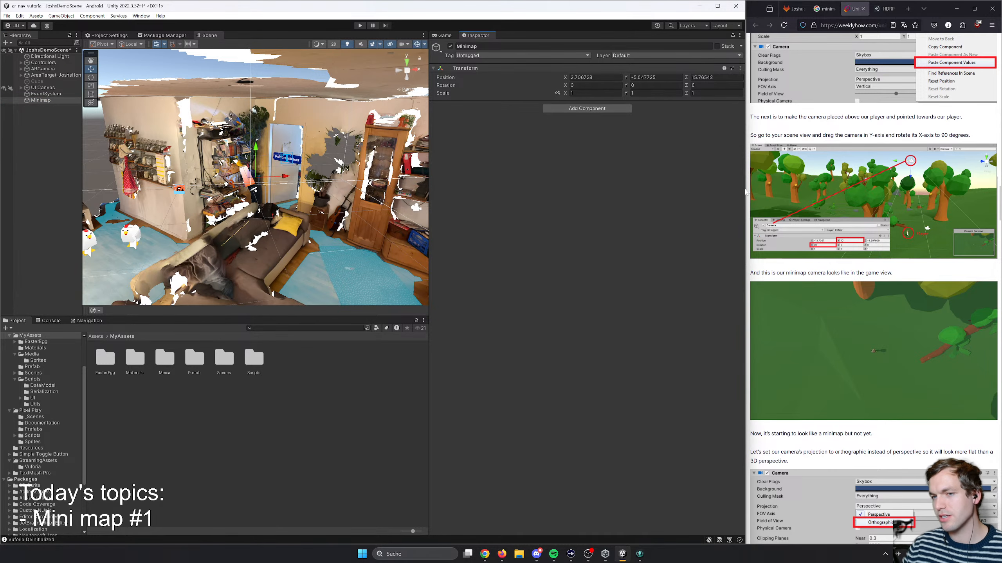
pyautogui.moveTo(745, 186); pyautogui.dragTo(743, 184)
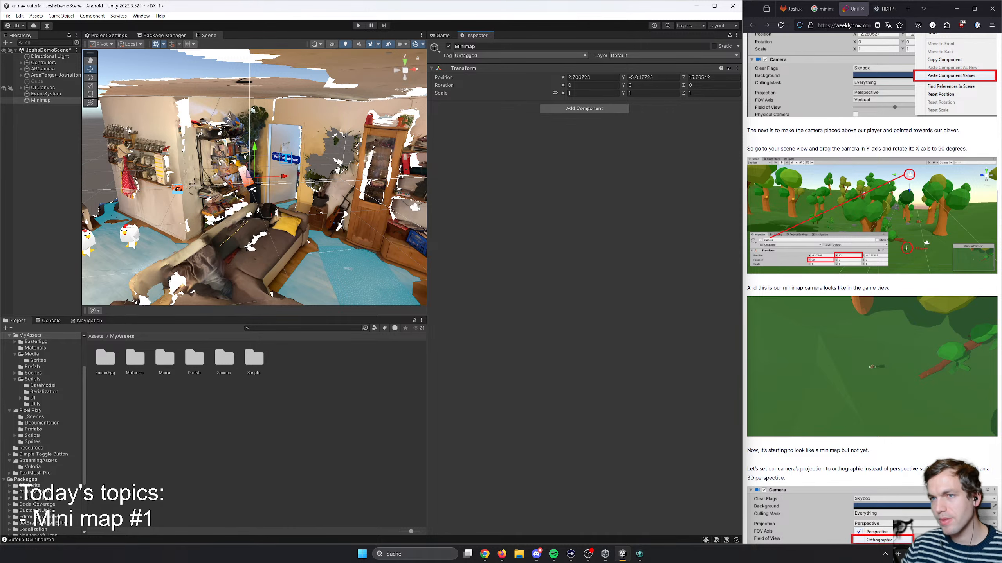
# - Review the HDRP Camera page's Culling Mask entry and the minimap article, and return to the "minimap unity" image results
pyautogui.click(885, 9)
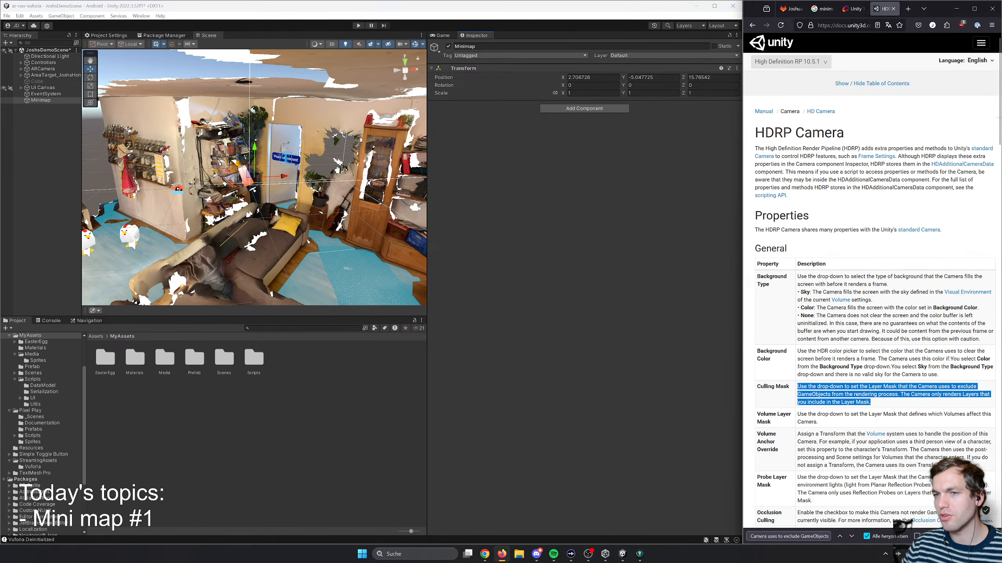
pyautogui.click(848, 198)
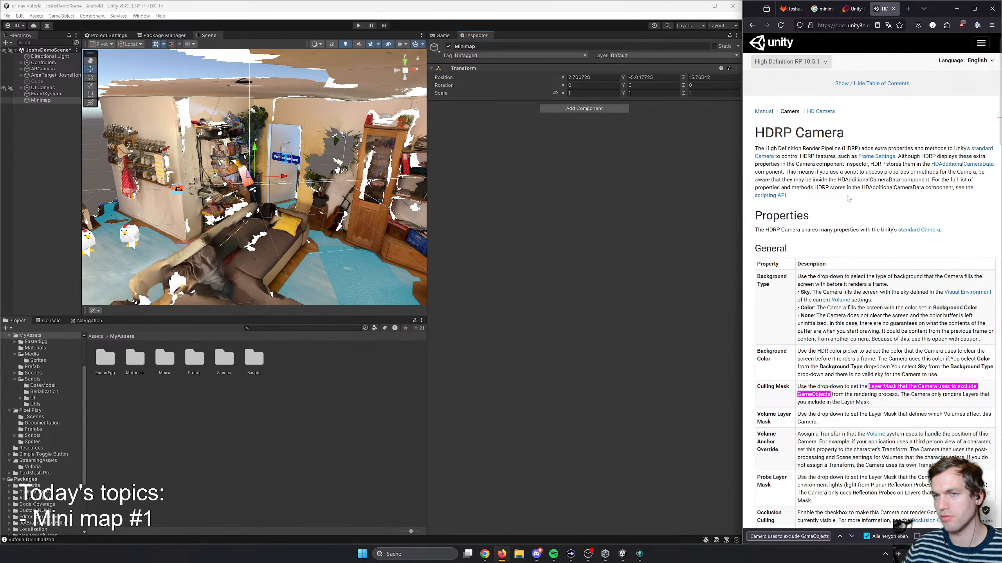
pyautogui.click(852, 8)
pyautogui.click(884, 9)
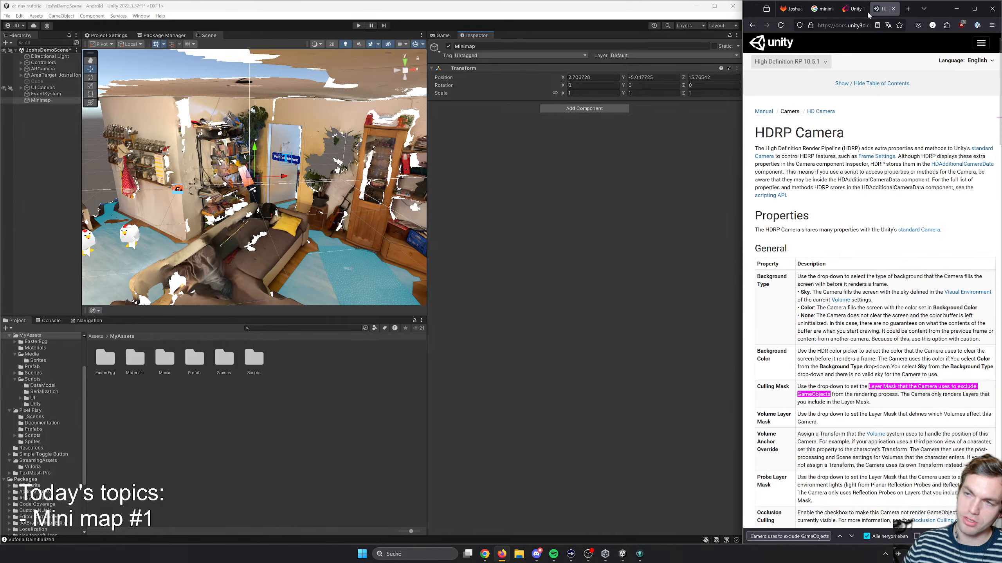
pyautogui.click(851, 11)
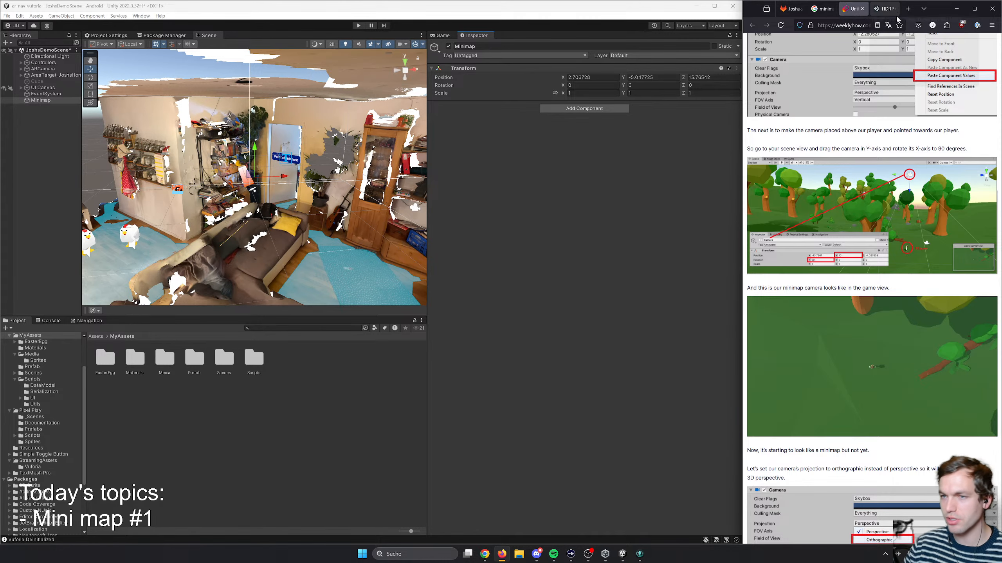
pyautogui.click(835, 10)
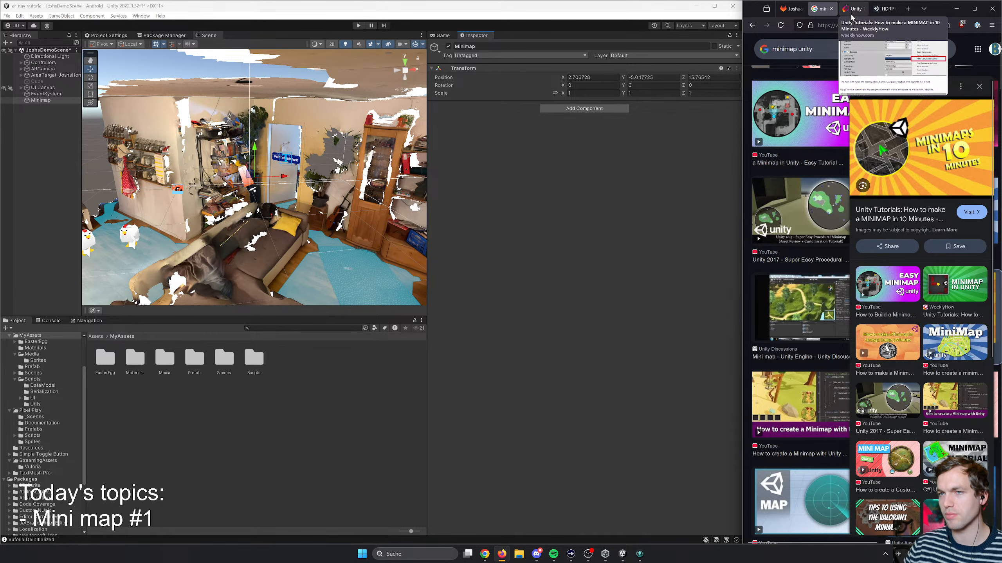
# - Return to the WeeklyHow minimap article and widen the browser slightly beside Unity
pyautogui.click(882, 14)
pyautogui.click(858, 13)
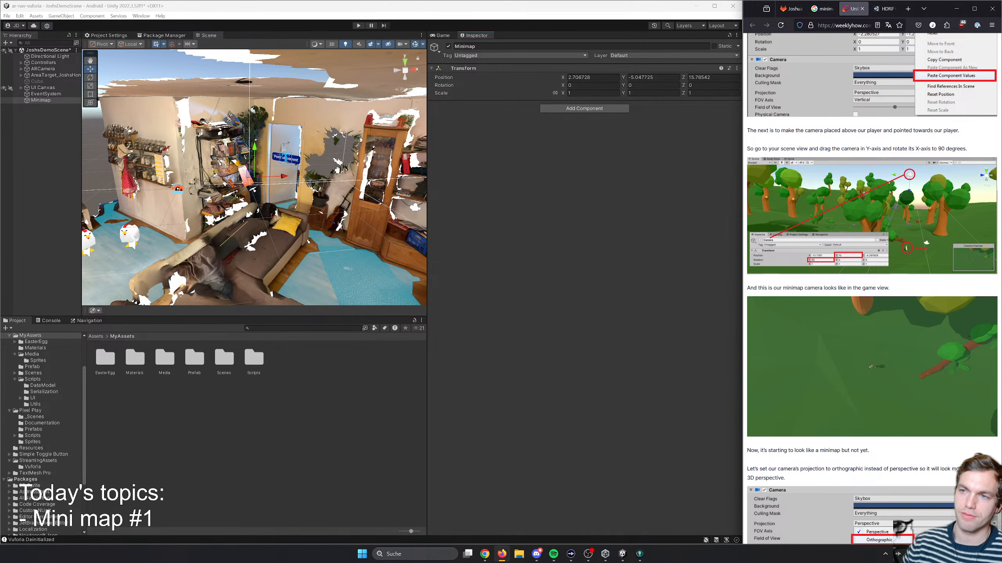
pyautogui.moveTo(743, 320); pyautogui.dragTo(730, 315)
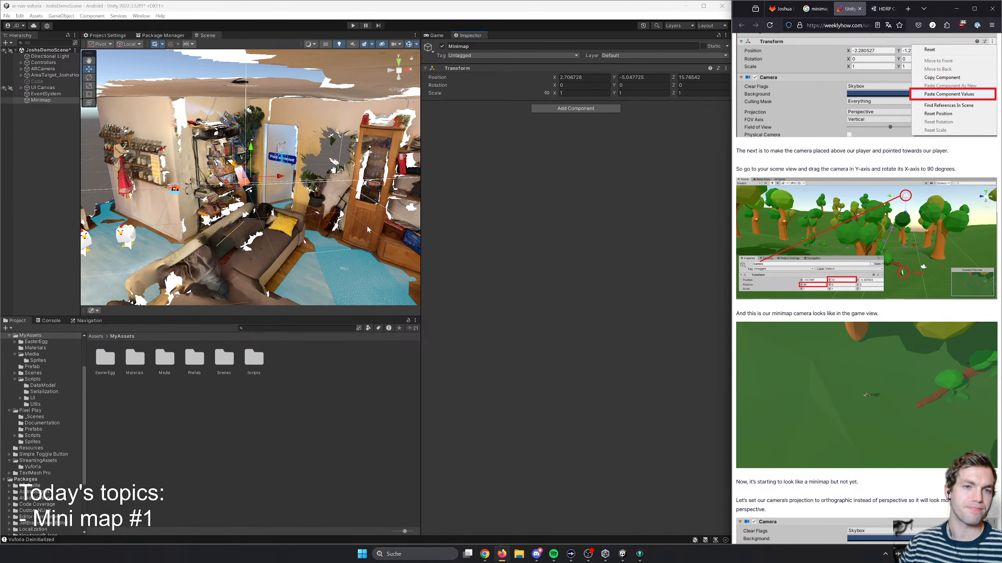
pyautogui.moveTo(367, 228); pyautogui.dragTo(380, 222, button='right')
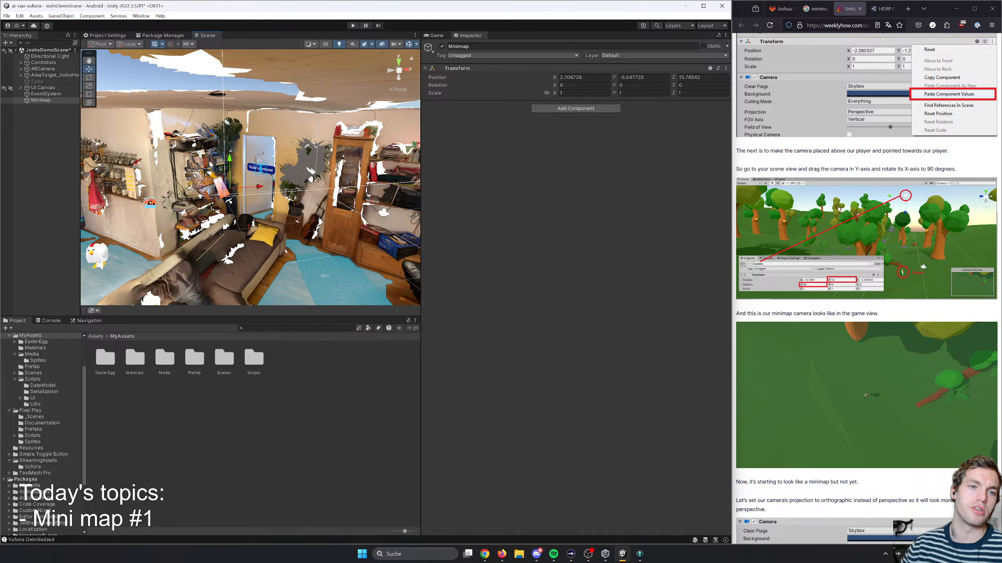
pyautogui.moveTo(210, 164); pyautogui.dragTo(169, 192, button='right')
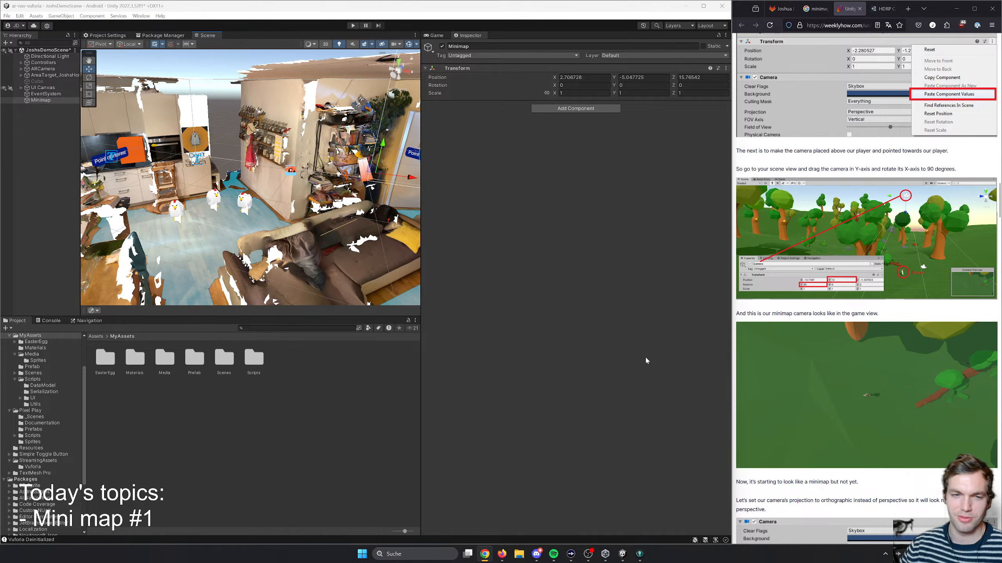
pyautogui.click(298, 377)
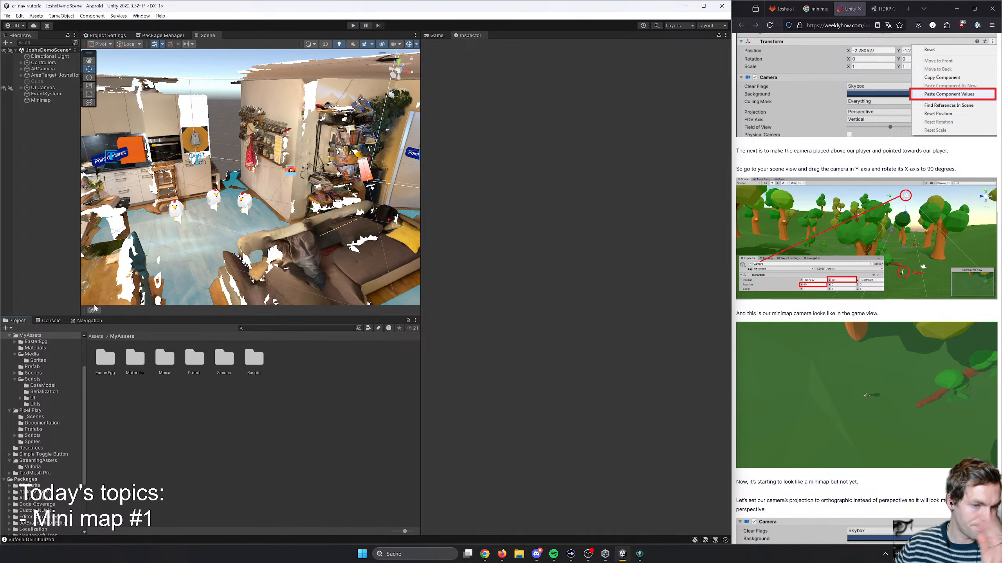
# - Read the article's "Setting up the camera" section about the second, orthographic minimap camera
pyautogui.scroll(5, 863, 432)
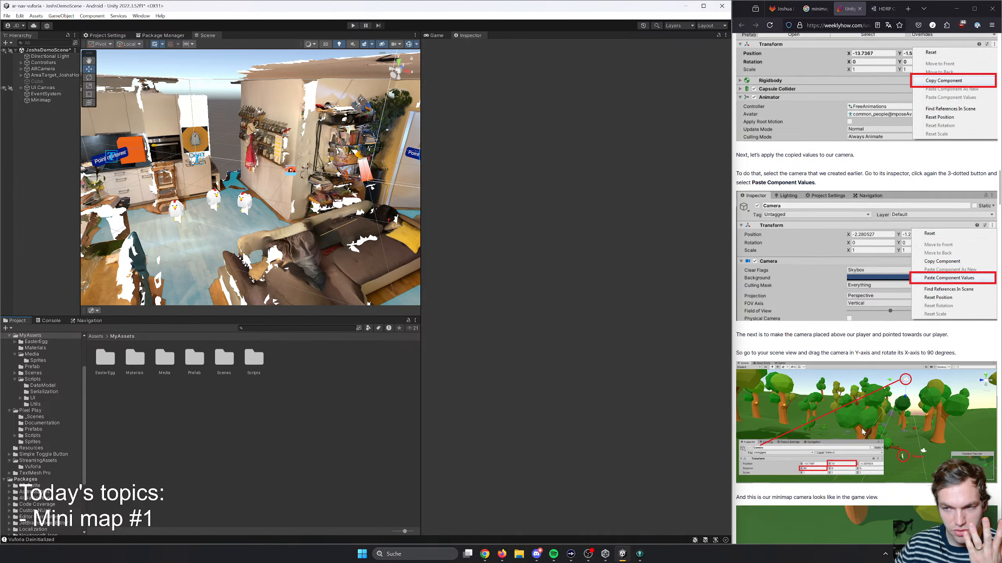
pyautogui.scroll(8, 863, 431)
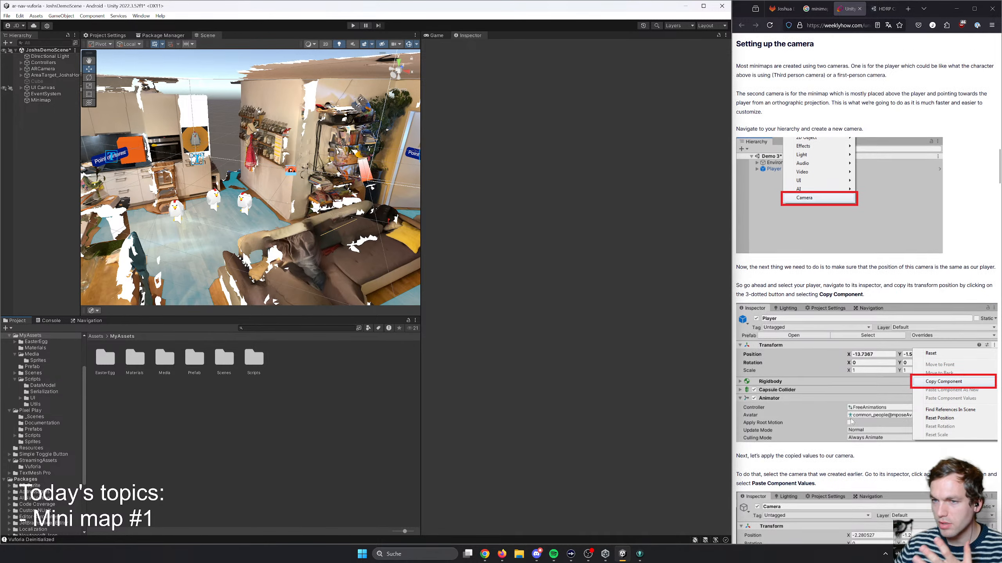
pyautogui.scroll(-6, 852, 310)
pyautogui.scroll(7, 857, 371)
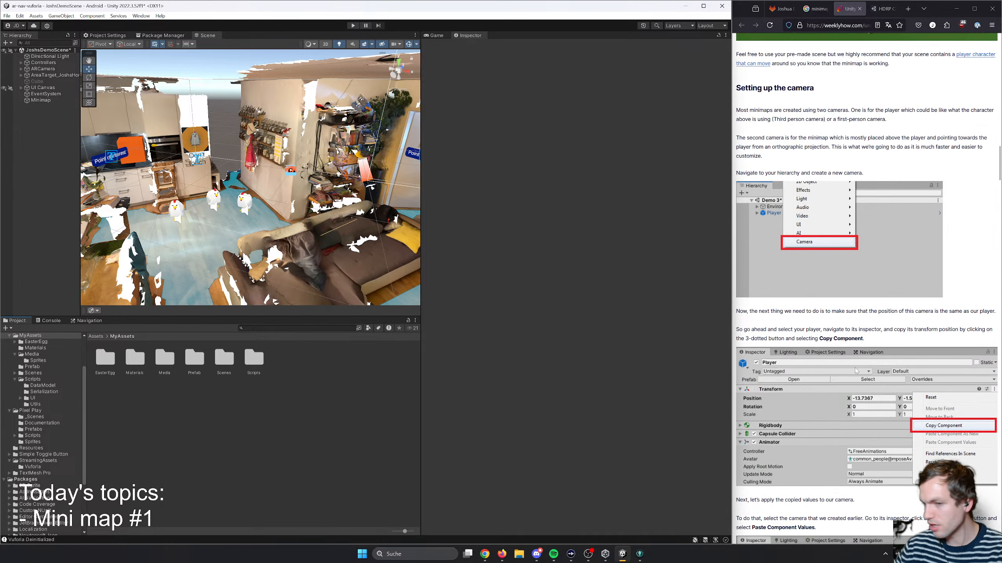
pyautogui.scroll(-1, 872, 289)
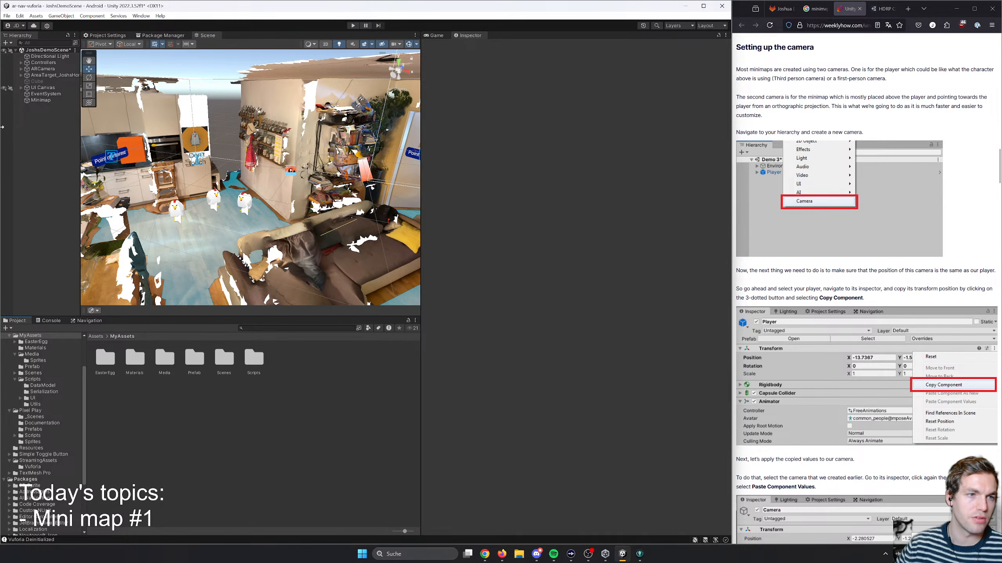
# - Inspect the components of ARCamera, the Cube and the NavMeshAgent child to find the object that represents the player
pyautogui.click(43, 68)
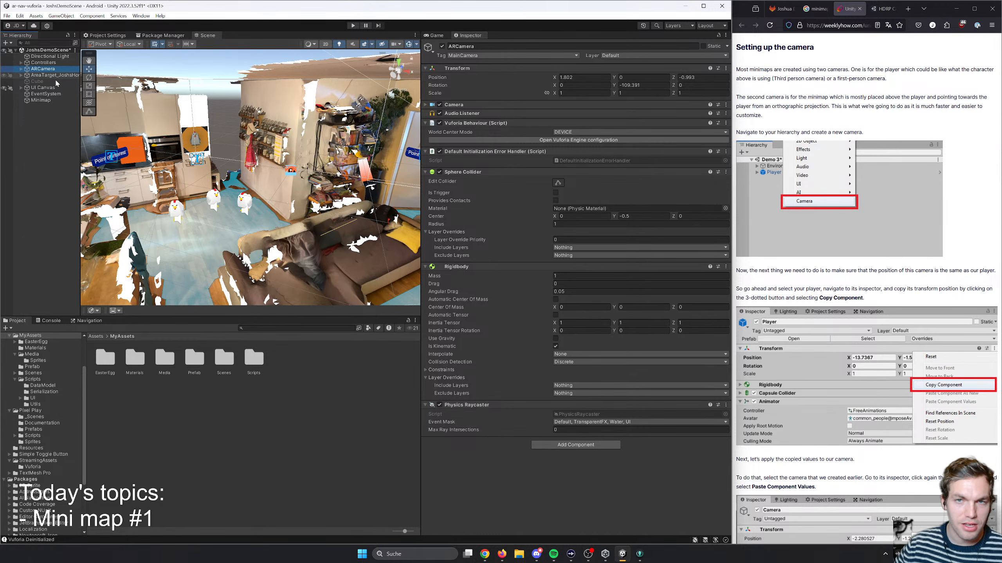
pyautogui.click(43, 146)
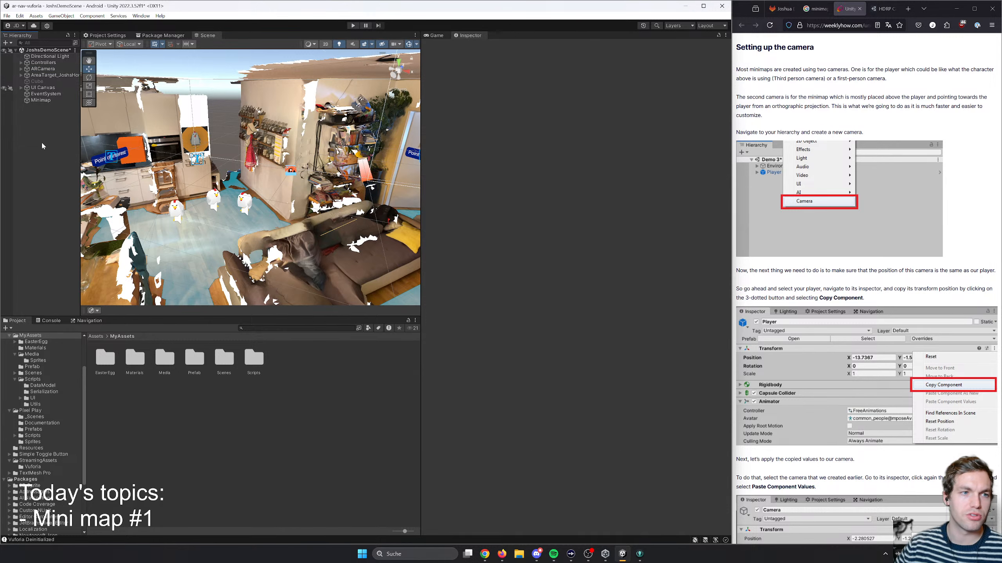
pyautogui.click(54, 69)
pyautogui.click(52, 76)
pyautogui.click(45, 81)
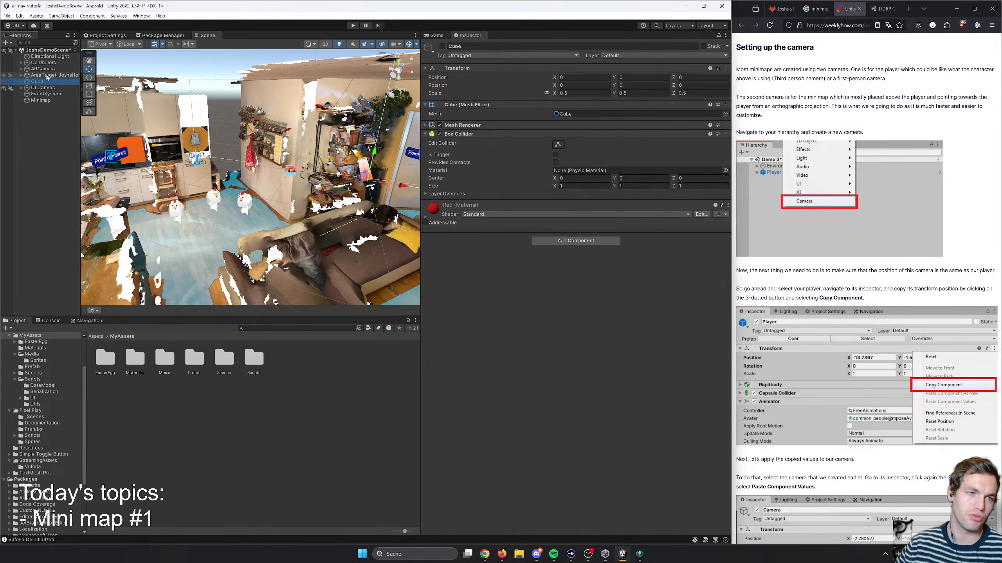
pyautogui.press('Up')
pyautogui.press('Up')
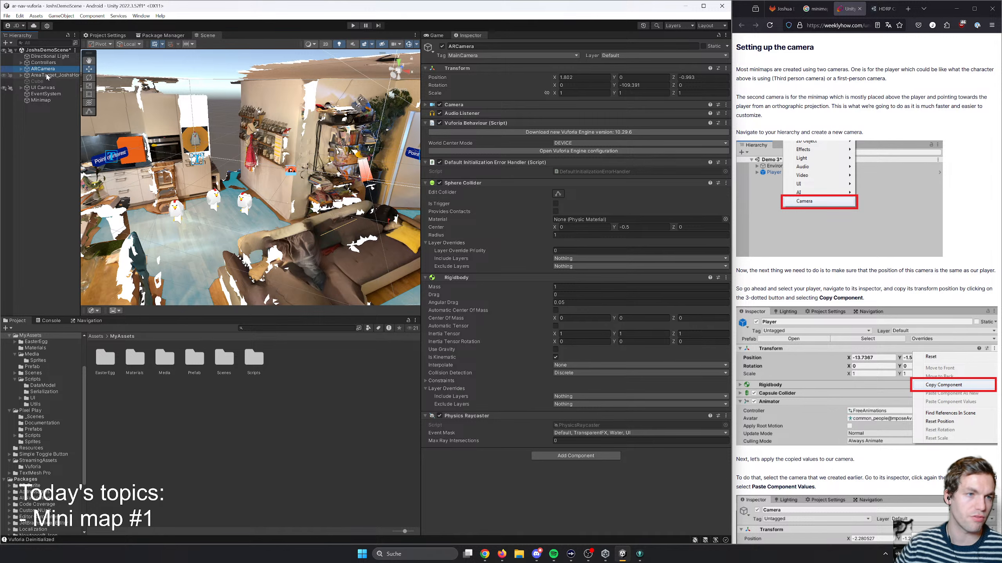
pyautogui.click(48, 75)
pyautogui.click(49, 69)
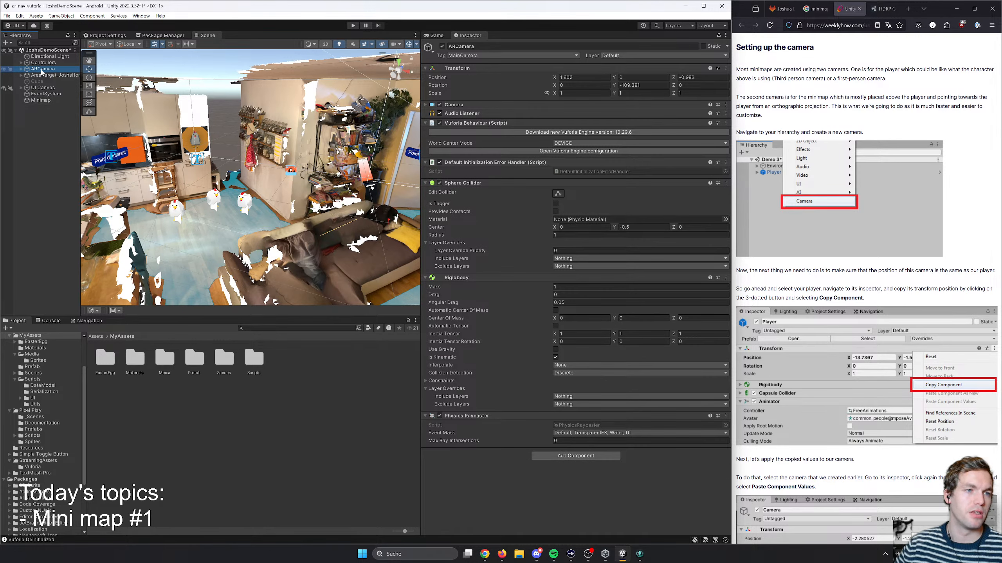
pyautogui.click(21, 69)
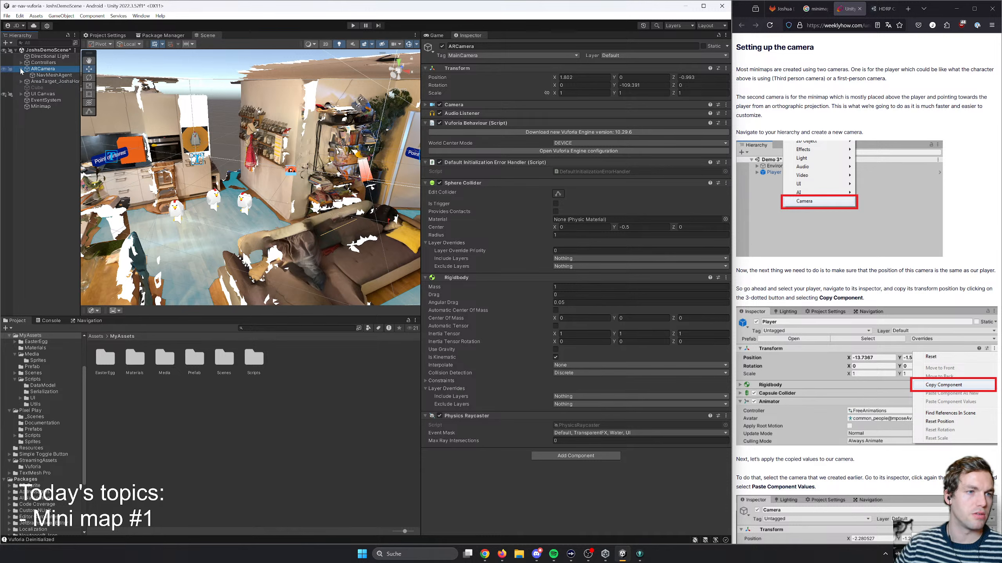
pyautogui.click(43, 75)
pyautogui.click(21, 71)
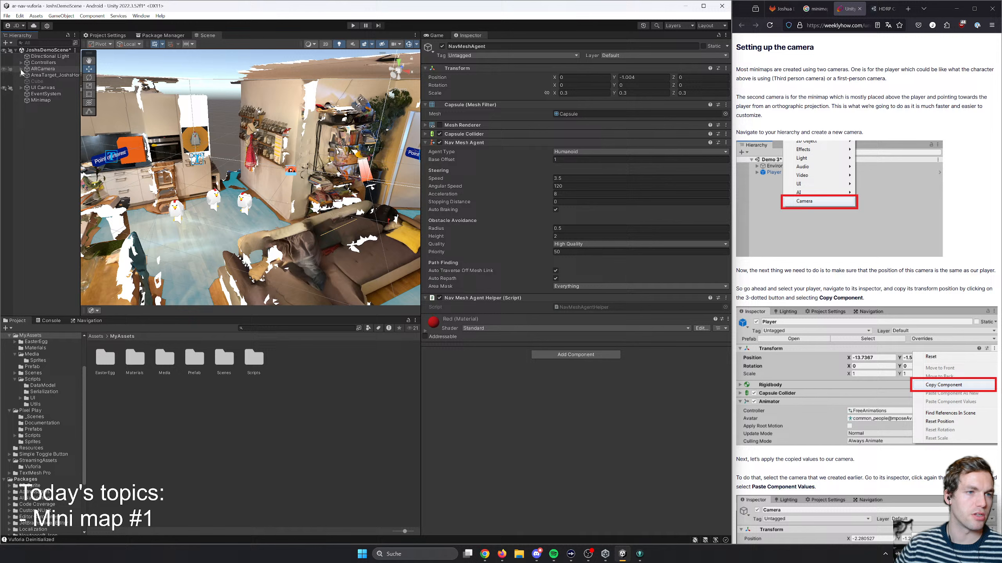
# - Create a new Camera as a child of the Minimap object
pyautogui.click(38, 101)
pyautogui.rightClick(44, 102)
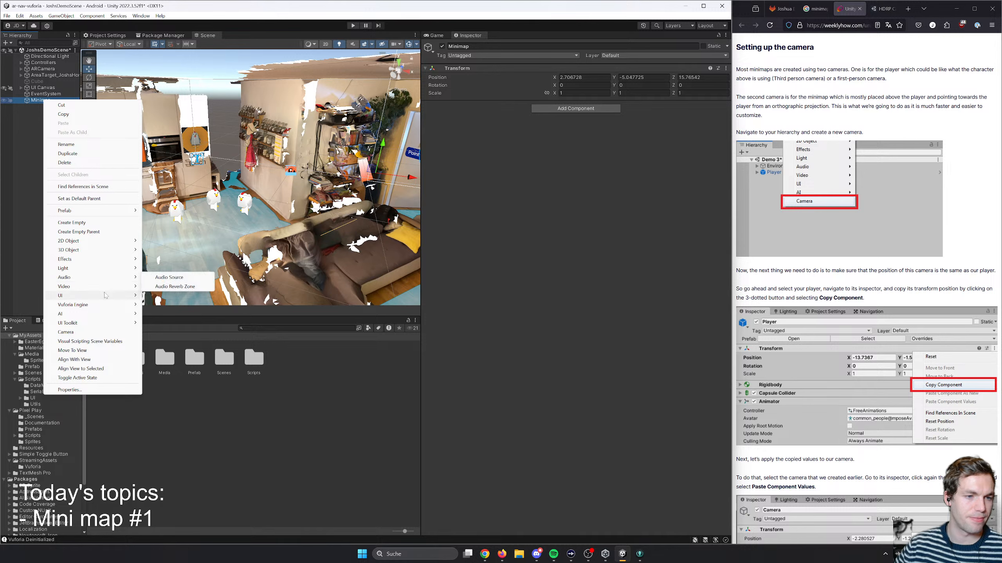
pyautogui.moveTo(112, 305)
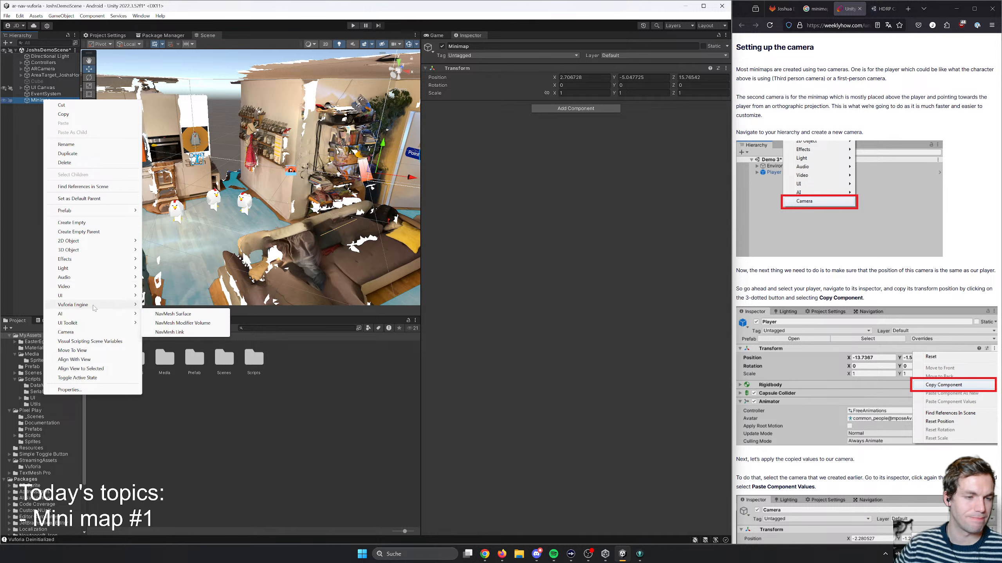
pyautogui.moveTo(86, 271)
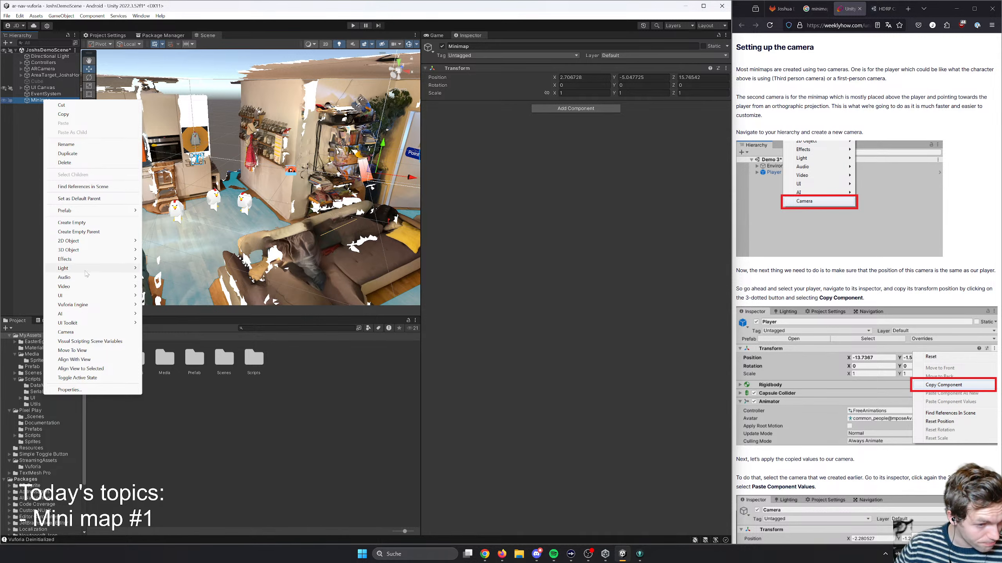
pyautogui.click(67, 332)
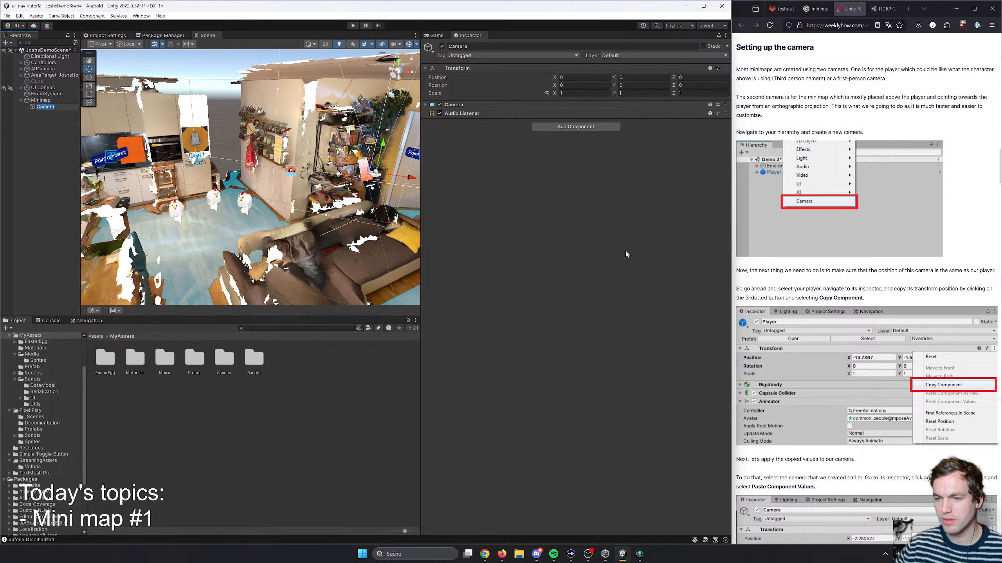
# - Rename the new camera under Minimap to MinimapCamera
pyautogui.click(50, 115)
pyautogui.click(64, 107)
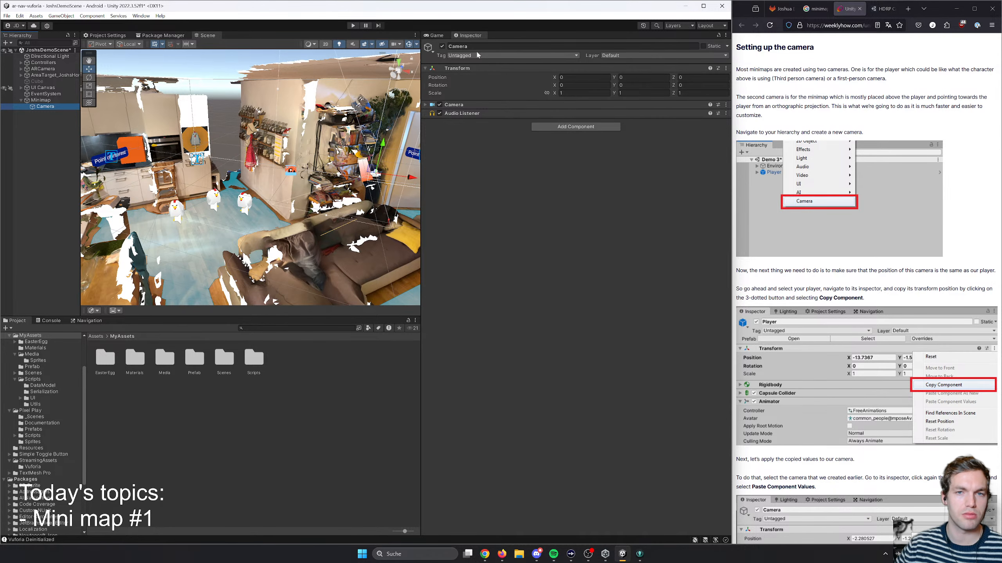
pyautogui.click(489, 46)
pyautogui.press('Left')
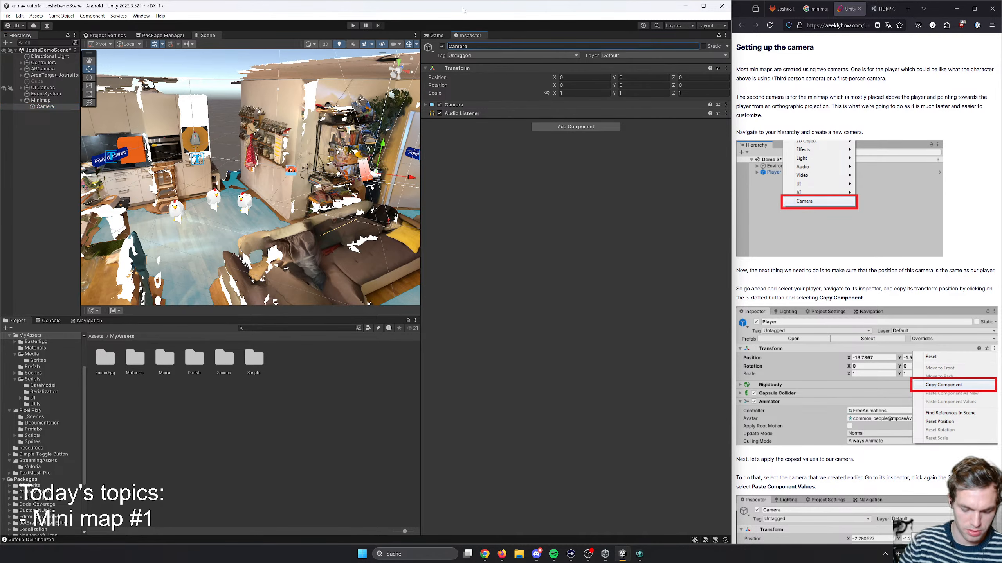
pyautogui.write('Minimap')
pyautogui.press('Return')
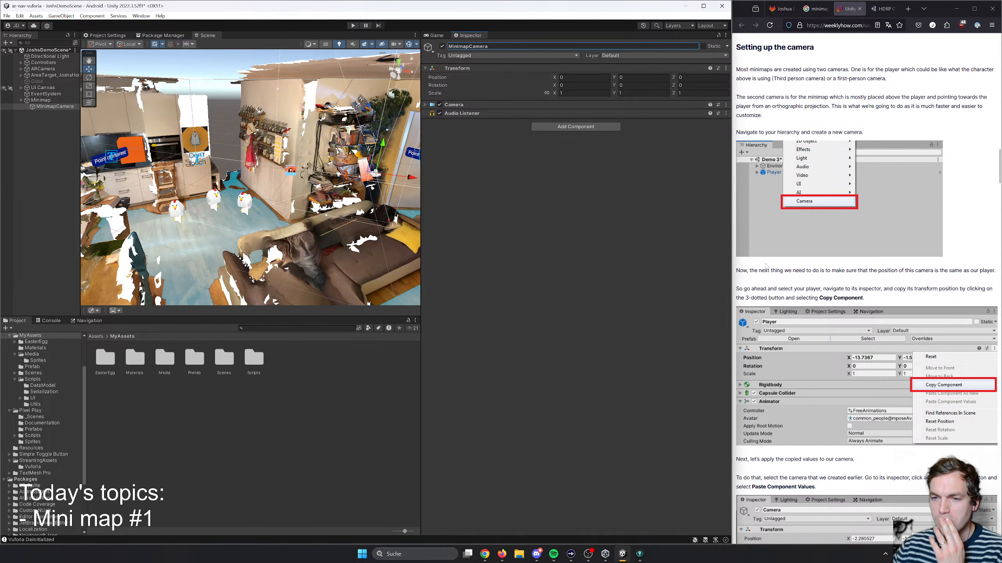
# - Read the article's instructions on copying the player's Transform values to the camera and placing the camera above the player
pyautogui.scroll(-1, 763, 263)
pyautogui.moveTo(754, 230); pyautogui.dragTo(891, 229)
pyautogui.click(910, 229)
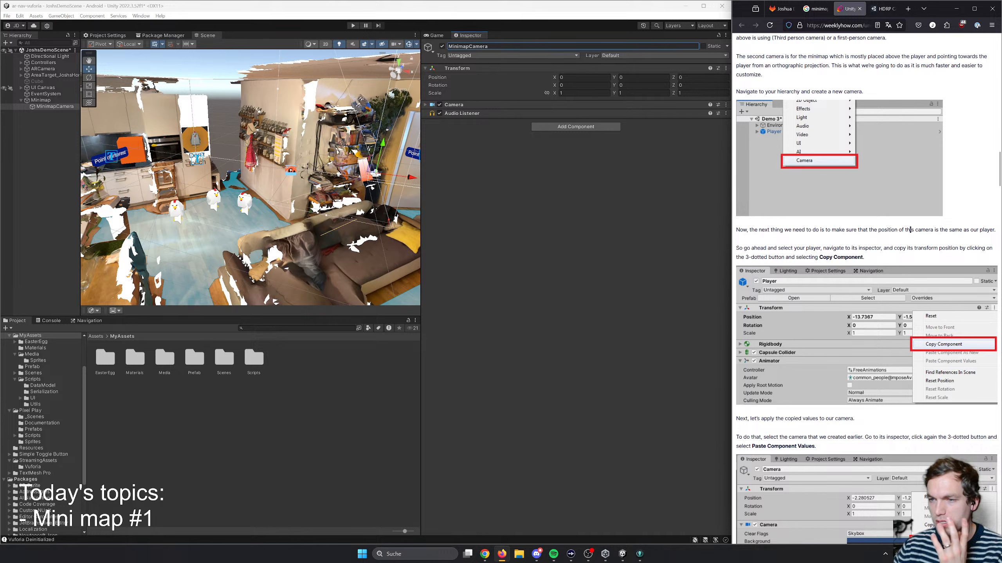
pyautogui.scroll(-1, 850, 232)
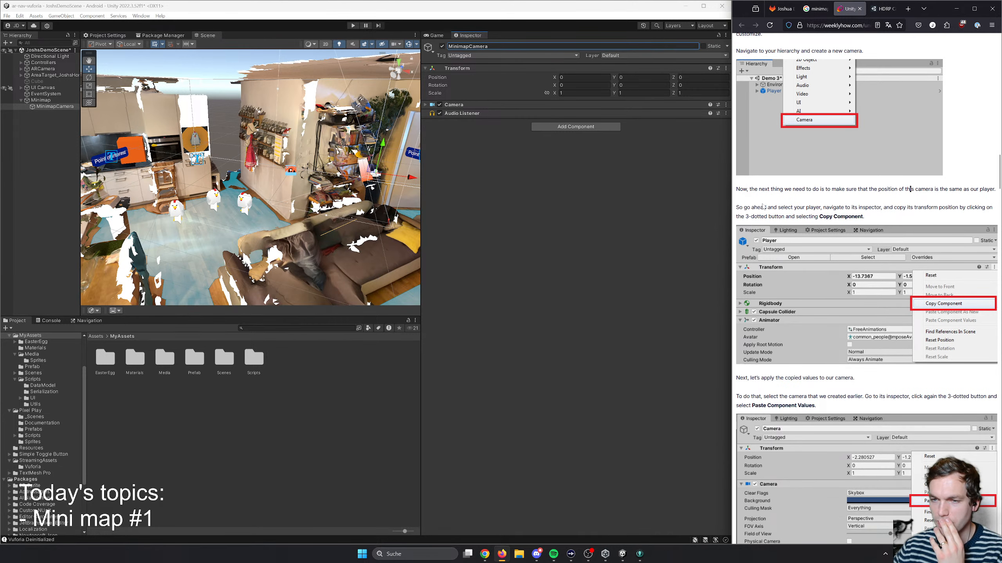
pyautogui.moveTo(743, 207); pyautogui.dragTo(875, 218)
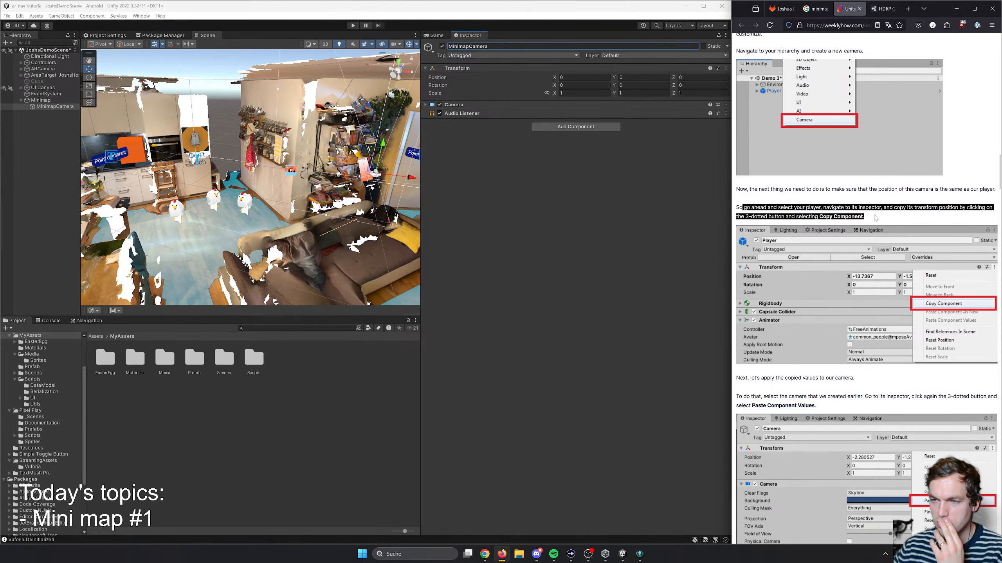
pyautogui.click(912, 219)
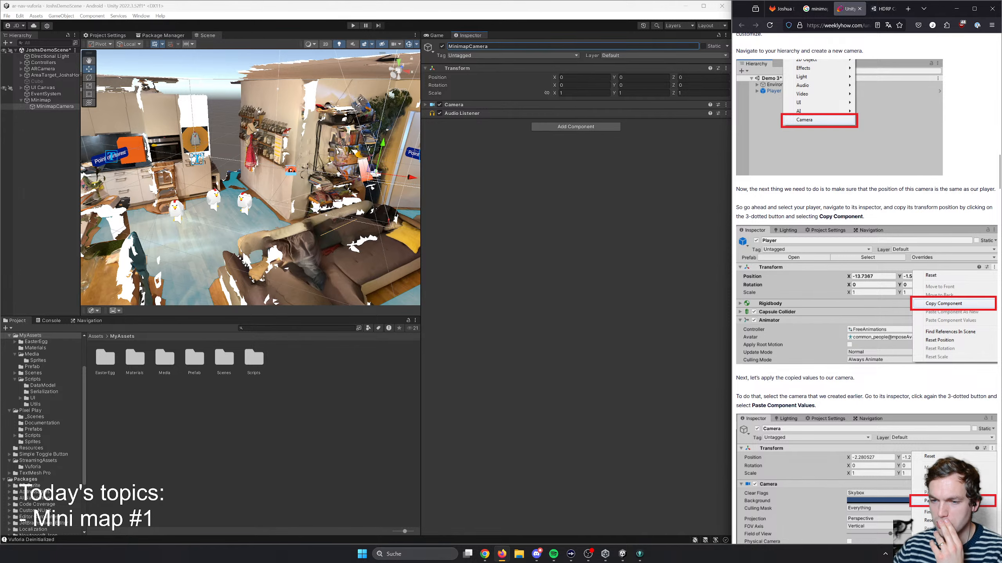
pyautogui.scroll(-2, 791, 228)
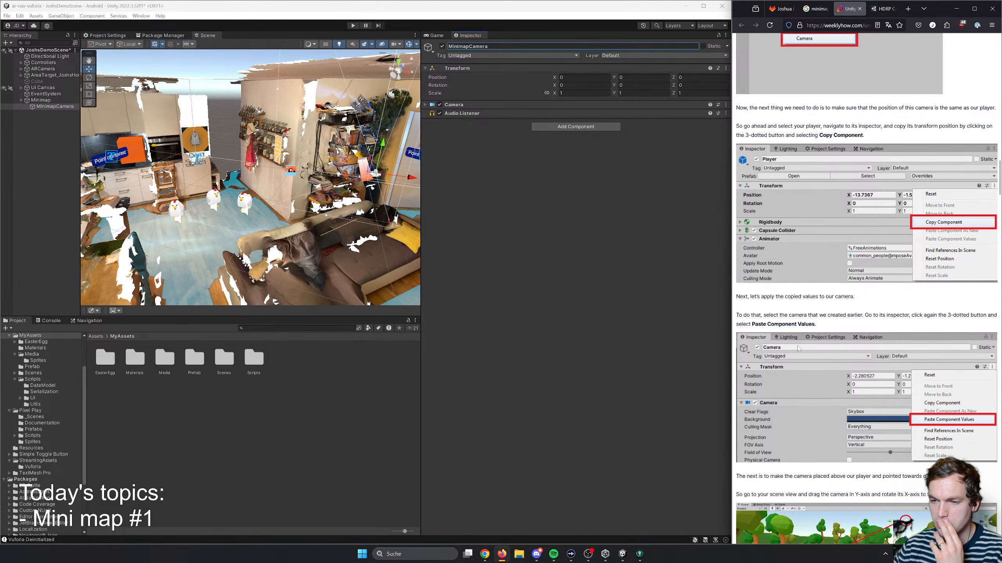
pyautogui.scroll(-2, 863, 352)
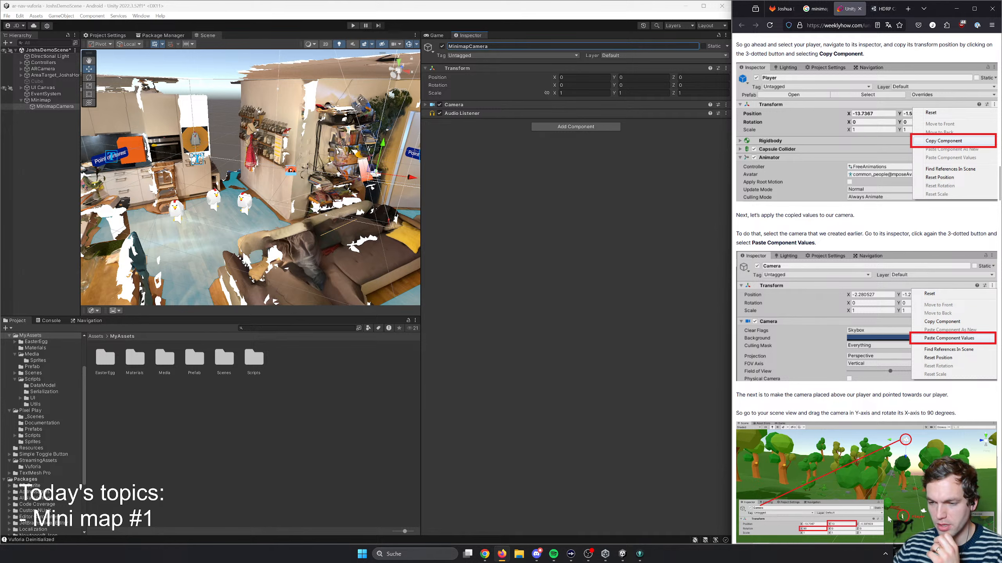
# - Frame ARCamera and its NavMeshAgent child in the scene view to examine their locations
pyautogui.moveTo(317, 196); pyautogui.dragTo(357, 194, button='right')
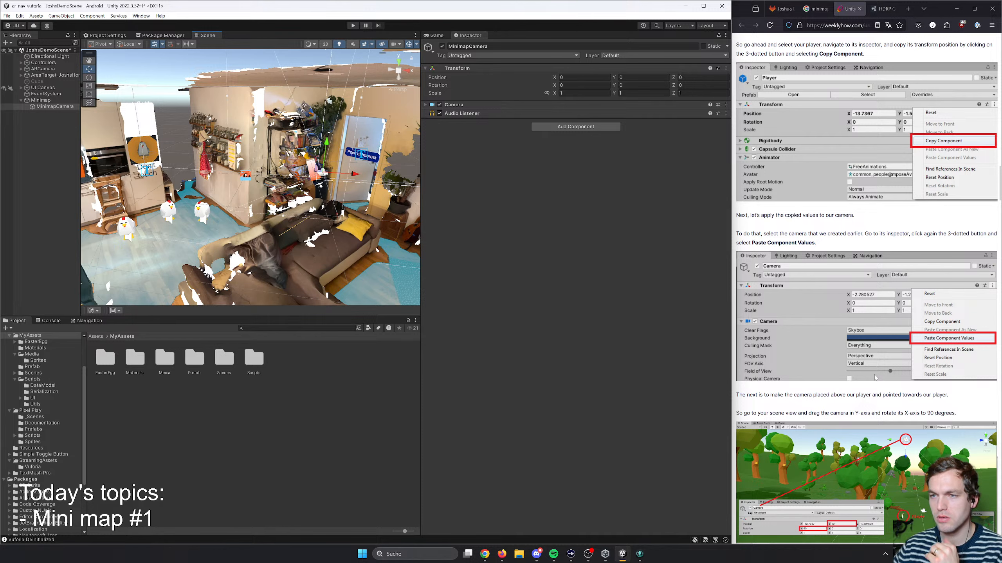
pyautogui.click(41, 69)
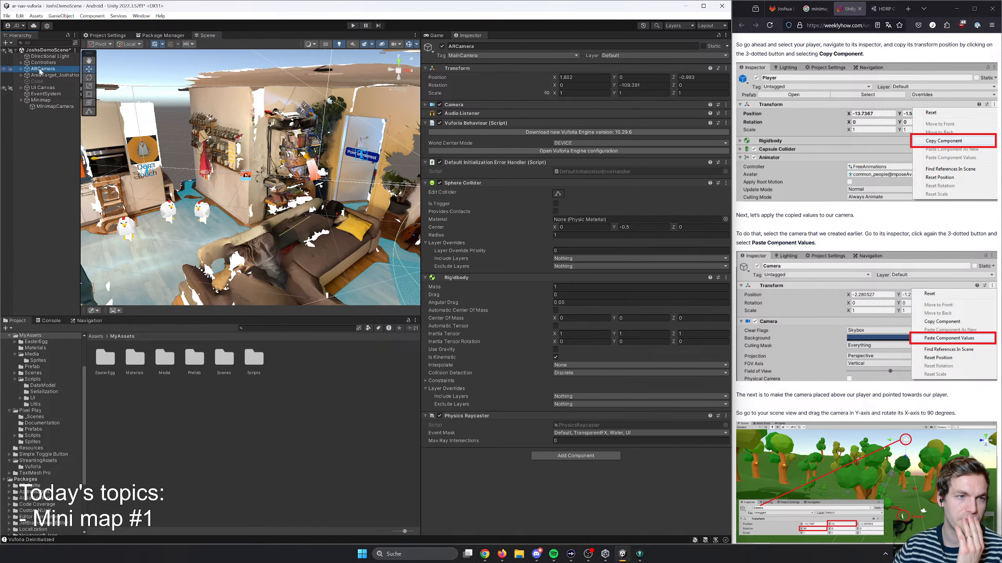
pyautogui.doubleClick(41, 69)
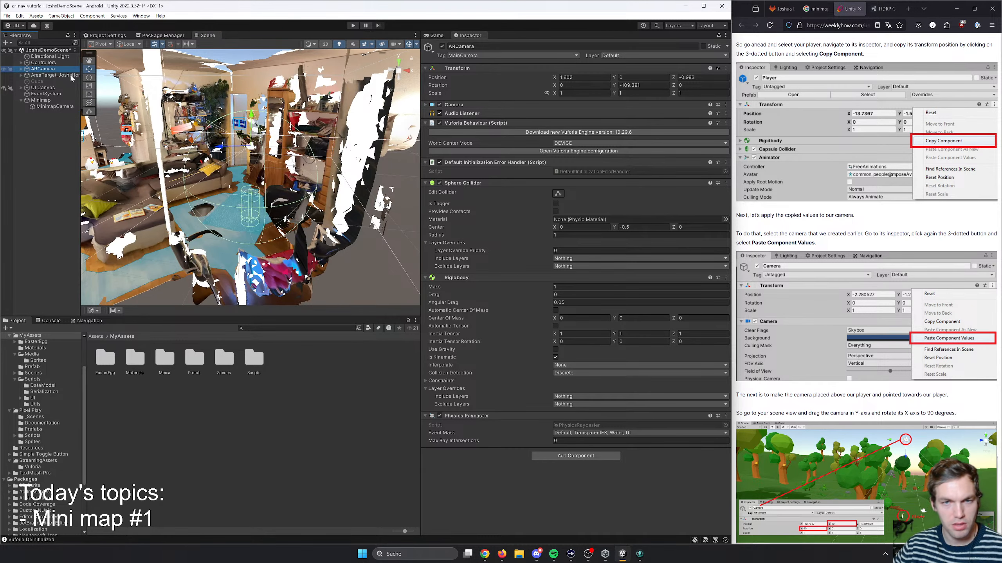
pyautogui.click(21, 69)
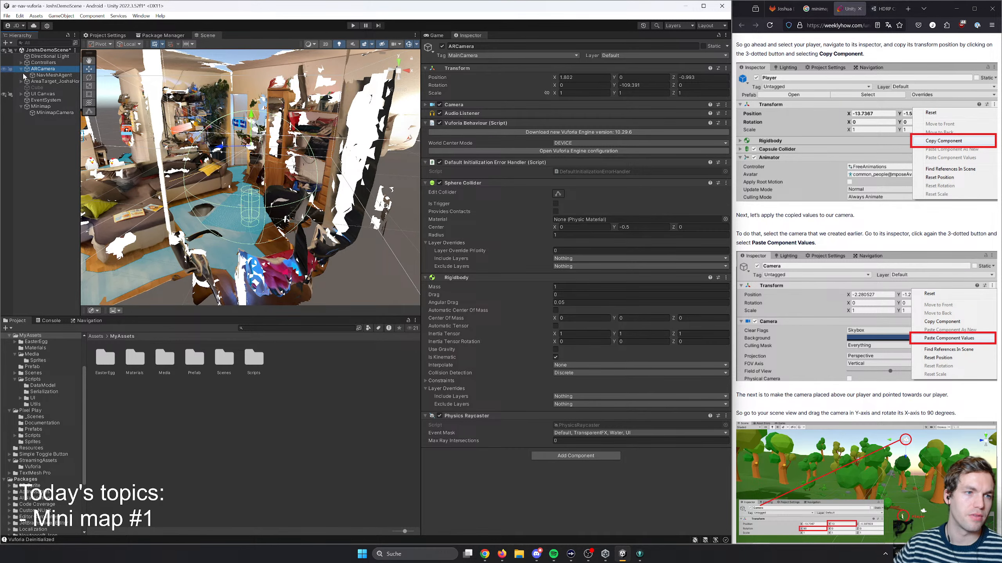
pyautogui.doubleClick(46, 76)
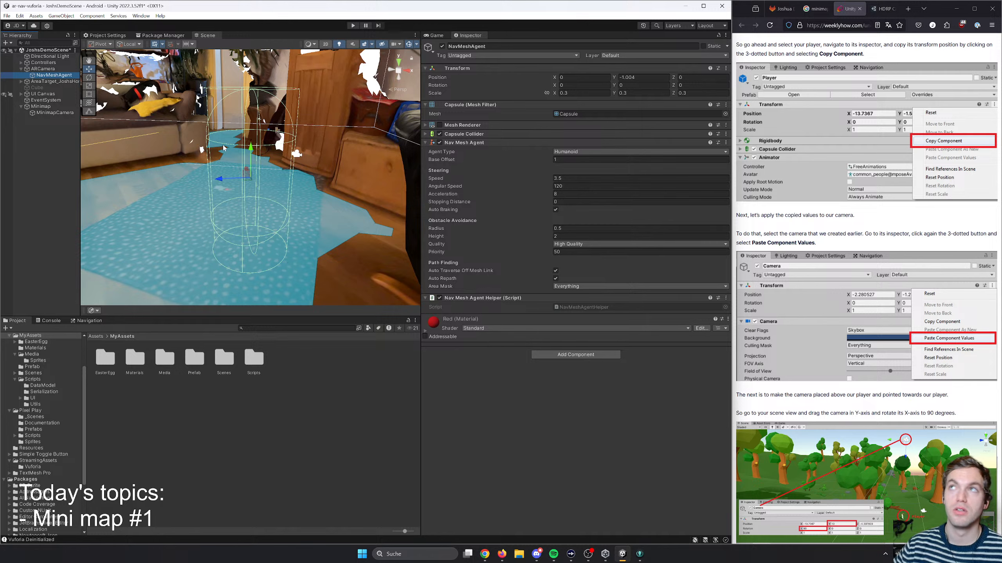
pyautogui.doubleClick(53, 78)
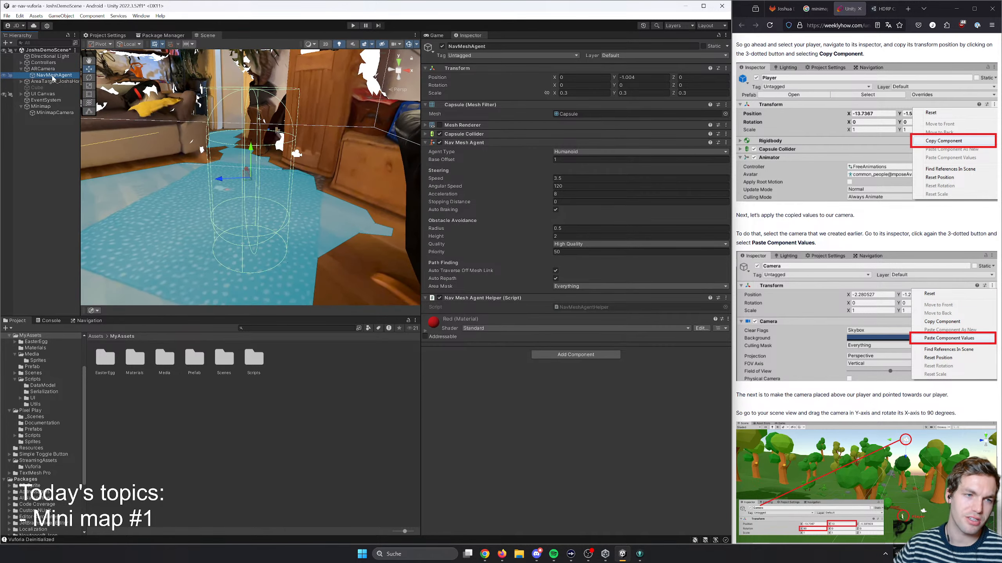
# - Copy the Transform component of ARCamera
pyautogui.doubleClick(42, 69)
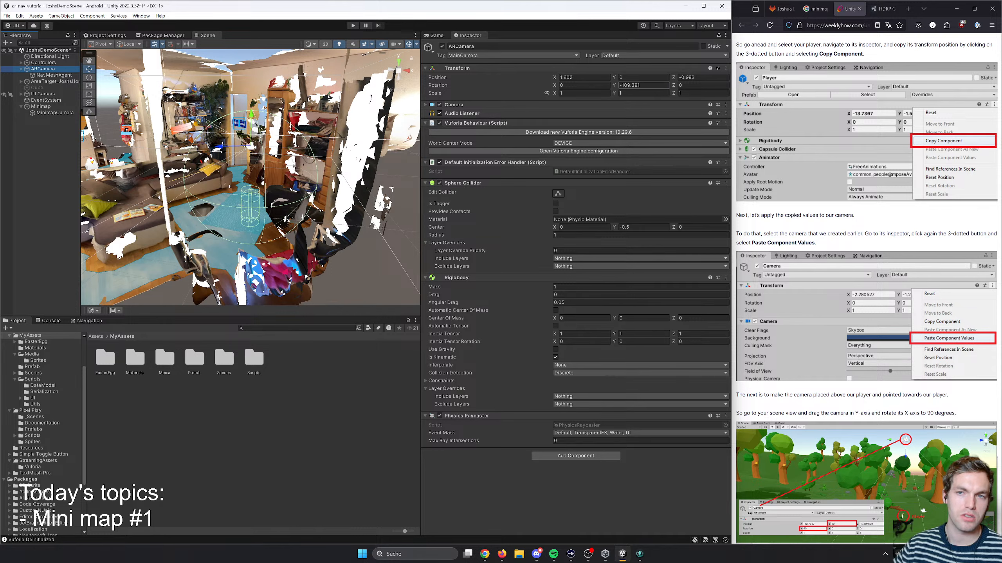
pyautogui.click(644, 86)
pyautogui.doubleClick(636, 86)
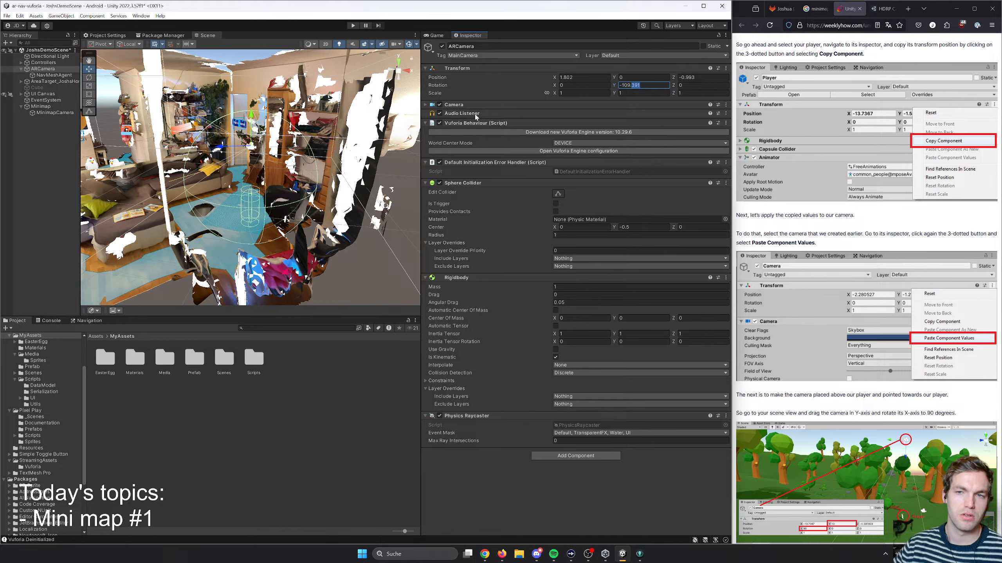
pyautogui.click(726, 69)
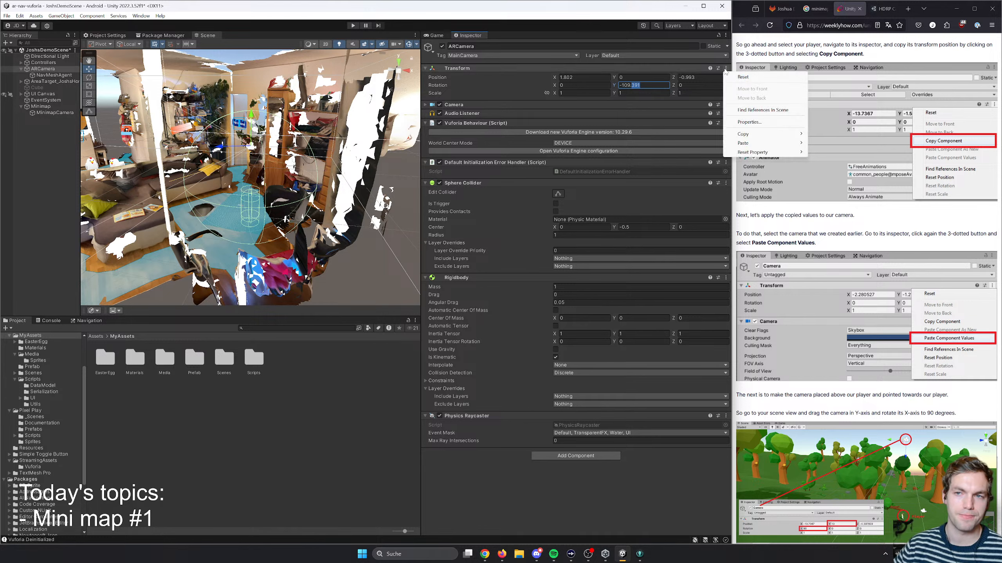
pyautogui.moveTo(766, 134)
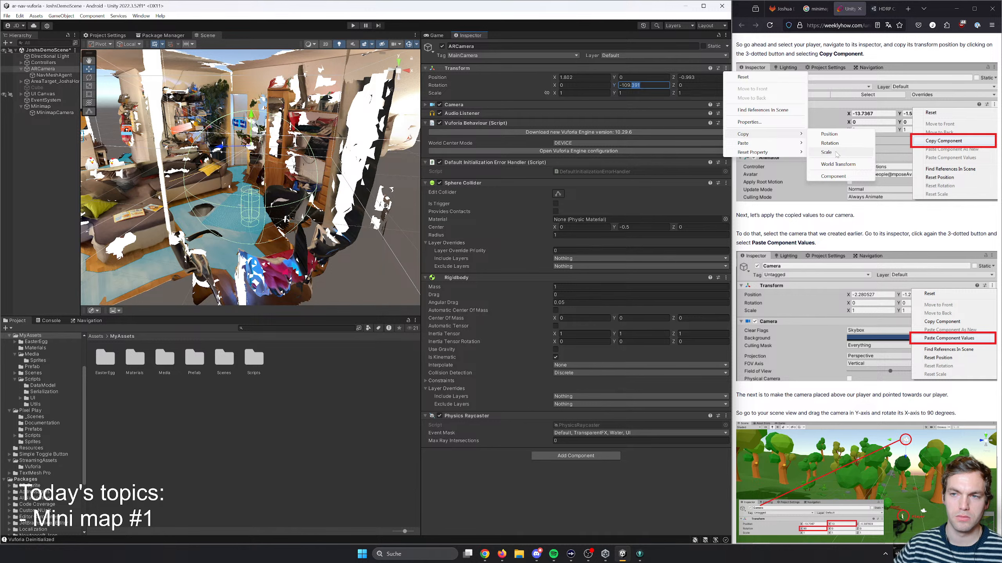
pyautogui.click(834, 135)
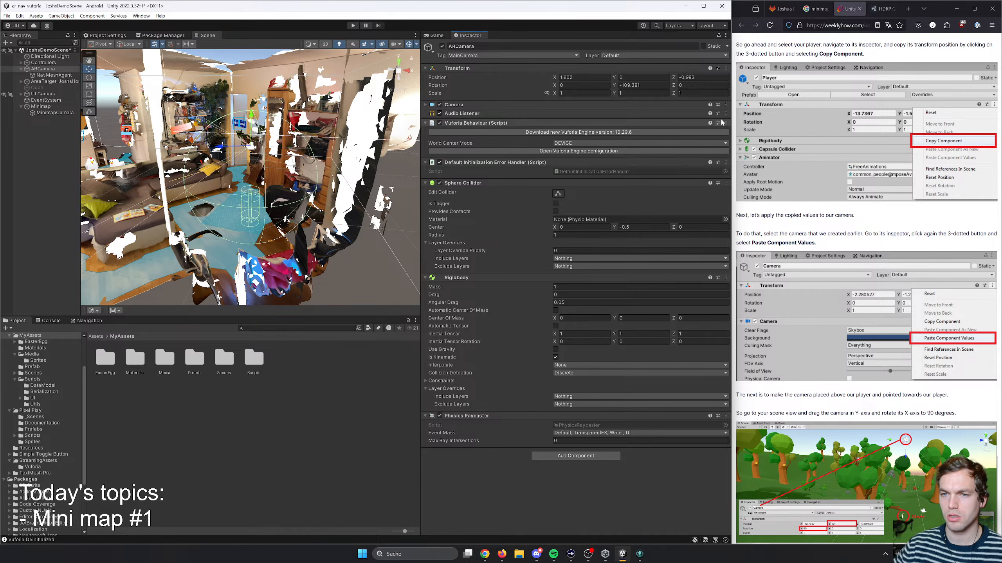
pyautogui.click(729, 68)
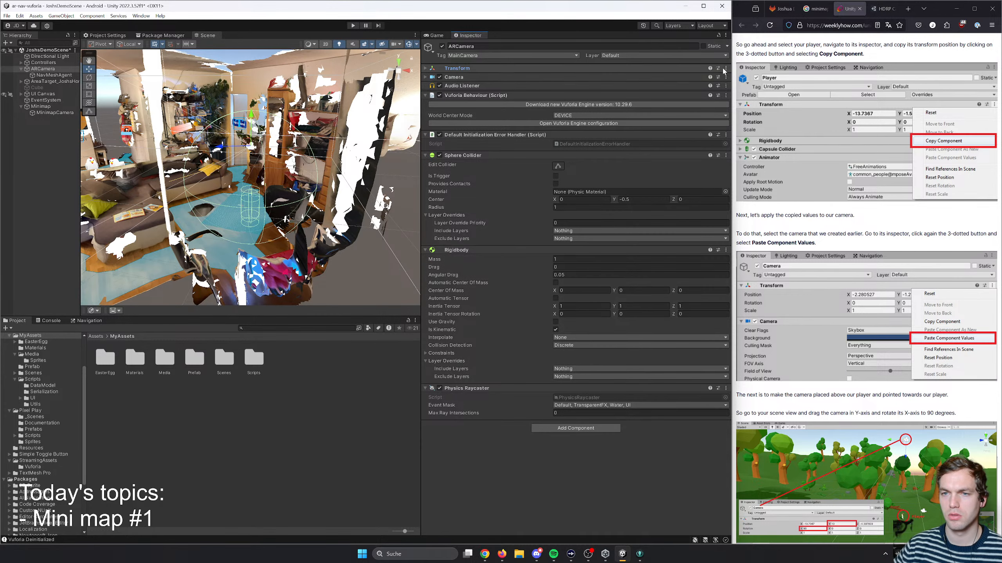
pyautogui.click(725, 67)
pyautogui.moveTo(750, 134)
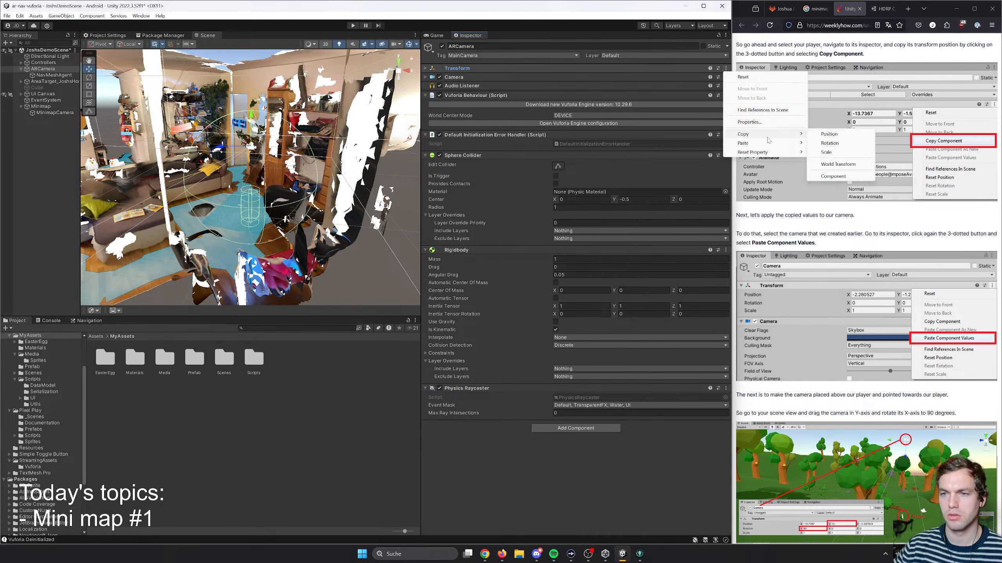
pyautogui.click(830, 177)
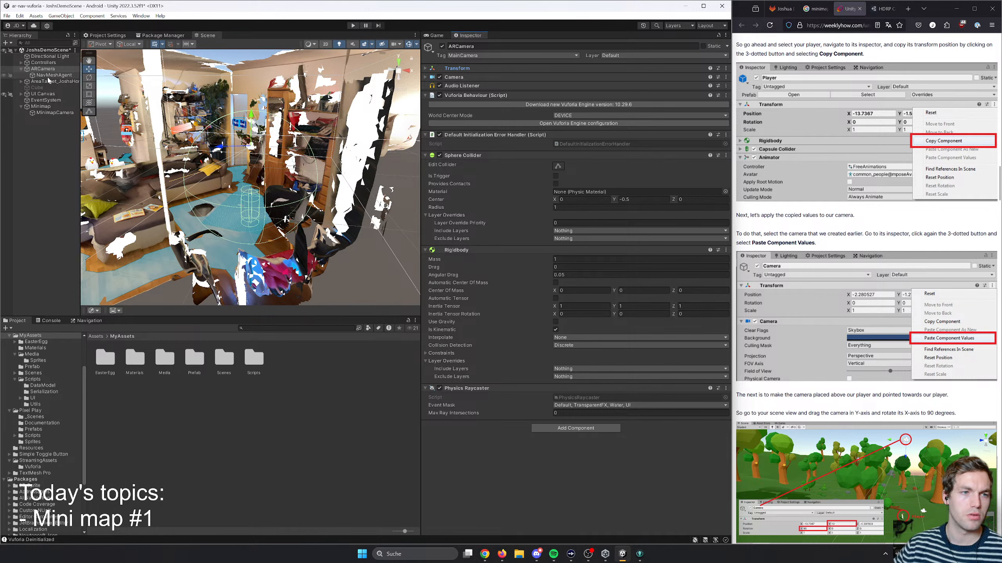
# - Paste the copied Transform values onto MinimapCamera as component values
pyautogui.click(54, 113)
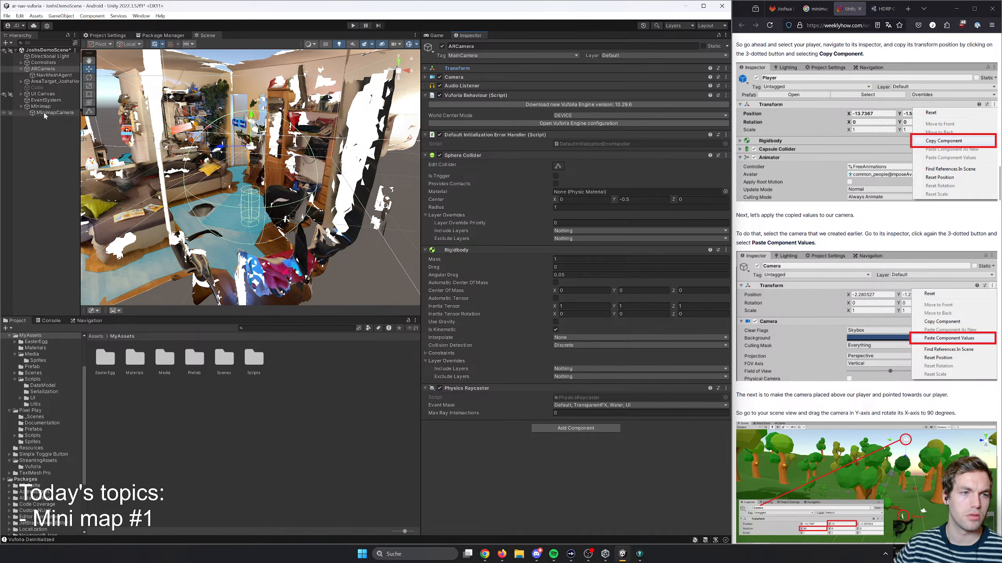
pyautogui.click(725, 68)
pyautogui.moveTo(764, 145)
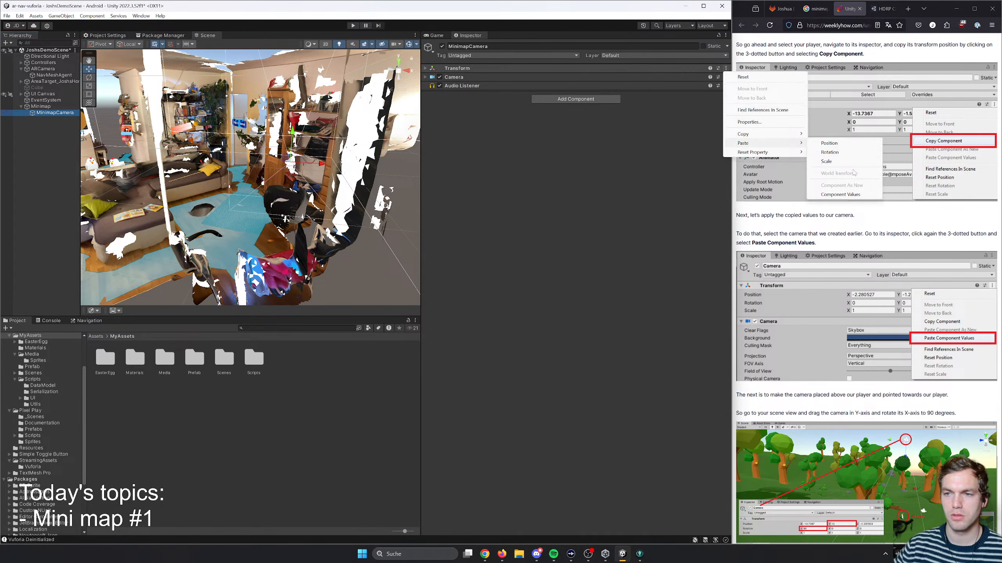
pyautogui.click(850, 197)
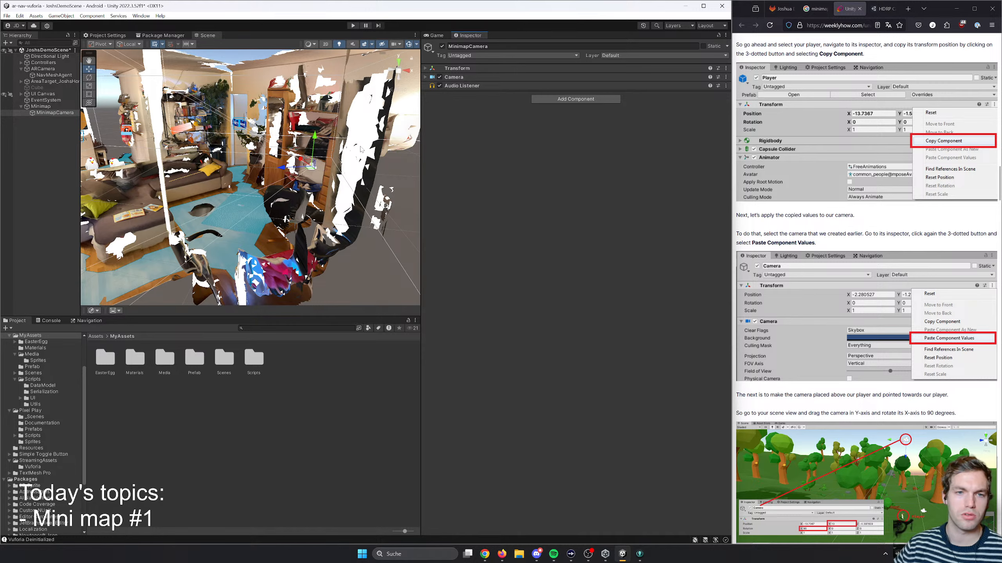
# - Compare the Transform values and scene locations of MinimapCamera, ARCamera and Controllers to examine the new camera's placement
pyautogui.moveTo(361, 150); pyautogui.dragTo(300, 157, button='right')
pyautogui.click(57, 118)
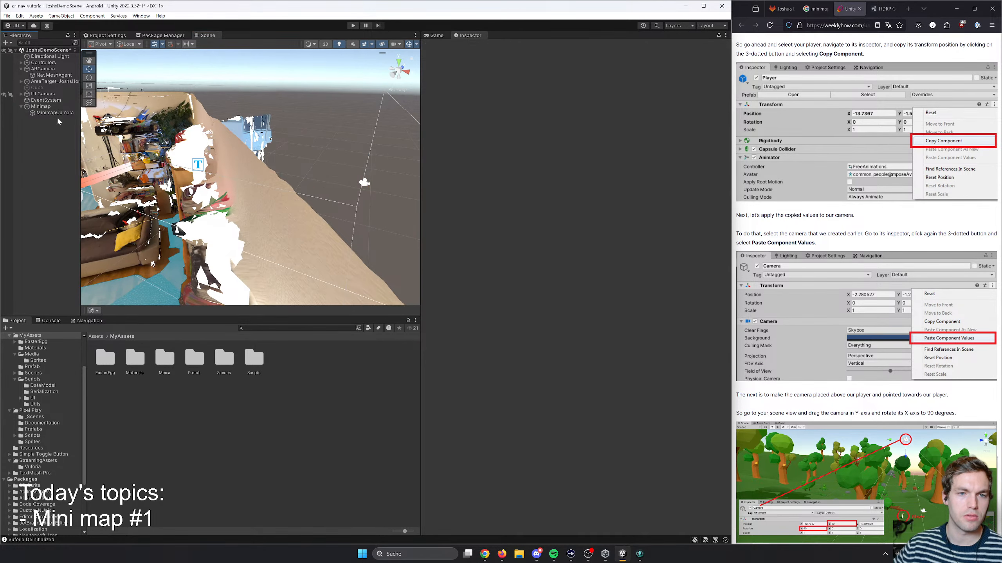
pyautogui.doubleClick(55, 113)
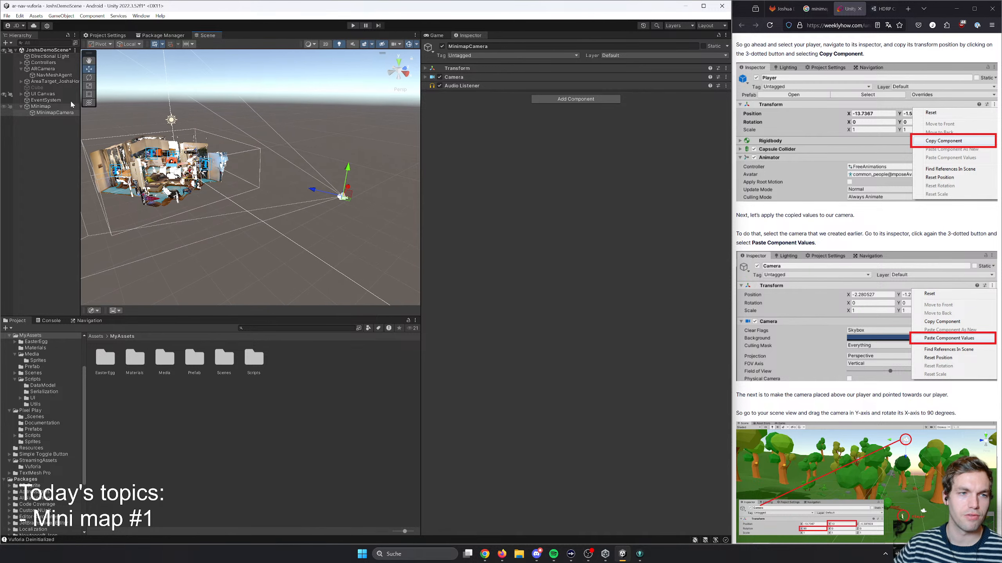
pyautogui.click(48, 82)
pyautogui.click(46, 75)
pyautogui.click(45, 63)
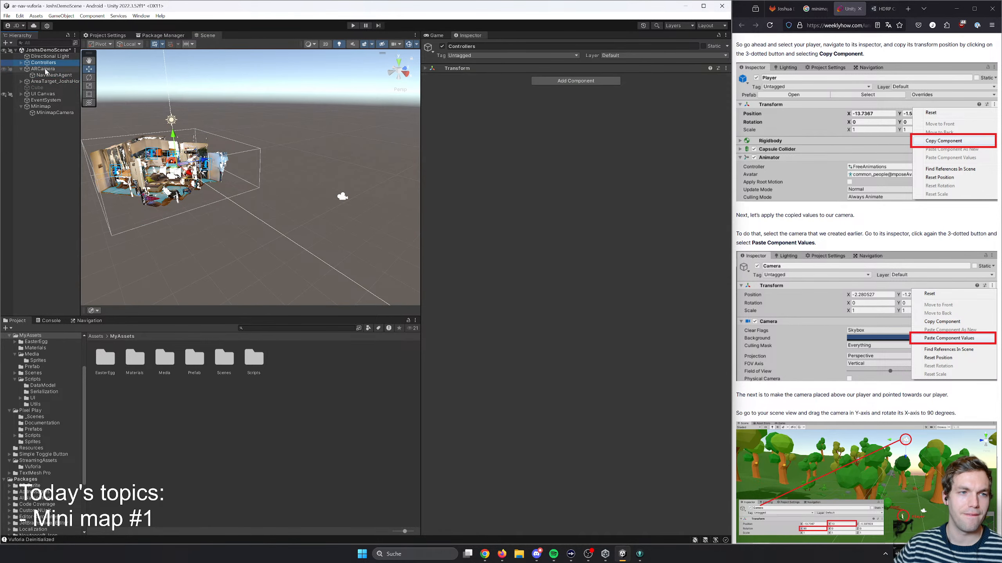
pyautogui.click(46, 70)
pyautogui.click(47, 76)
pyautogui.click(46, 70)
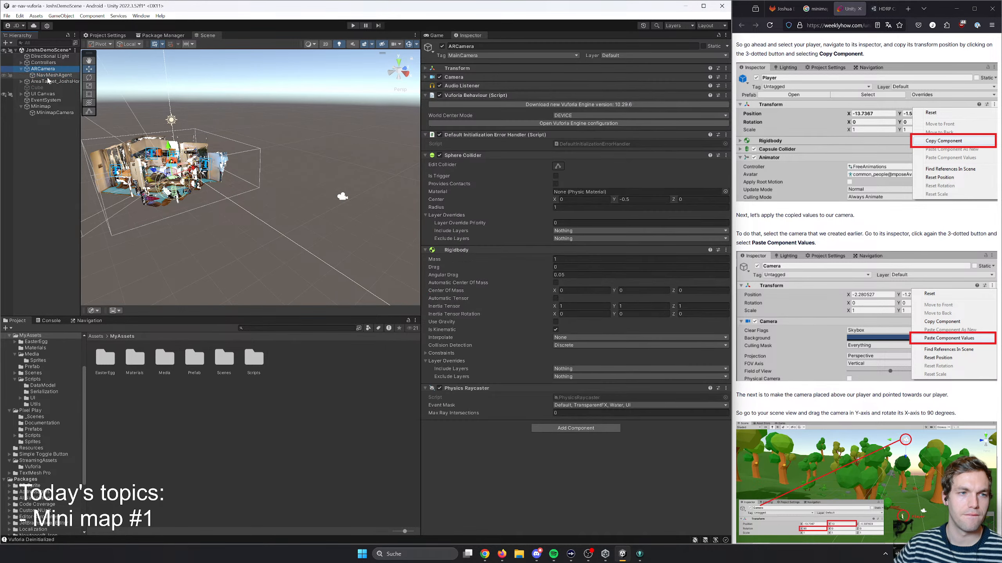
pyautogui.click(48, 113)
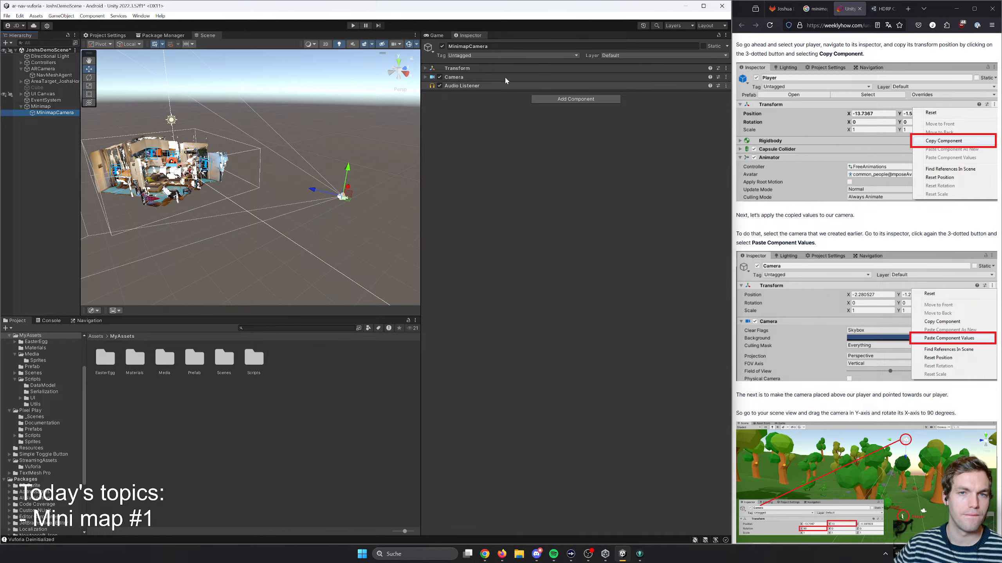
pyautogui.click(425, 69)
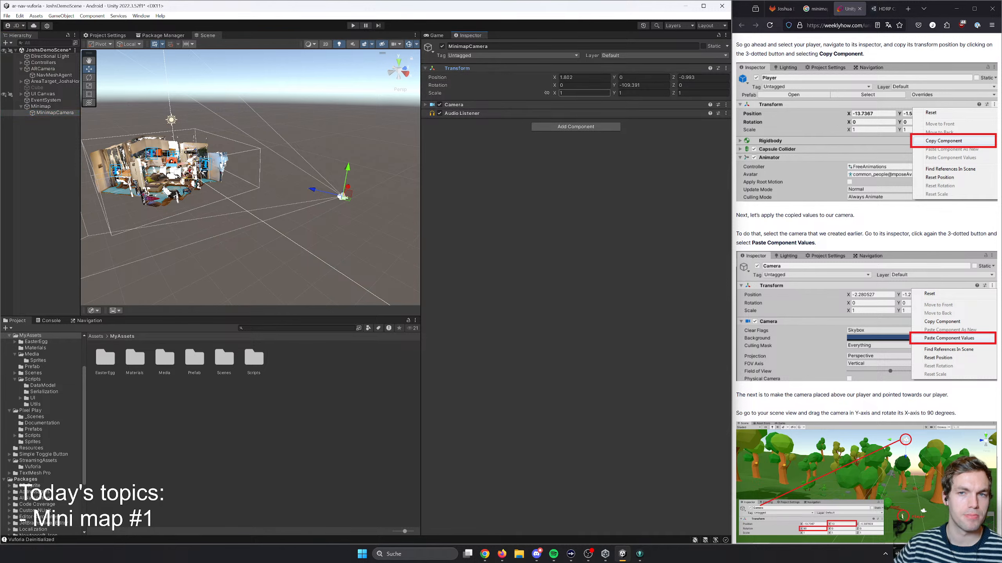
pyautogui.click(35, 70)
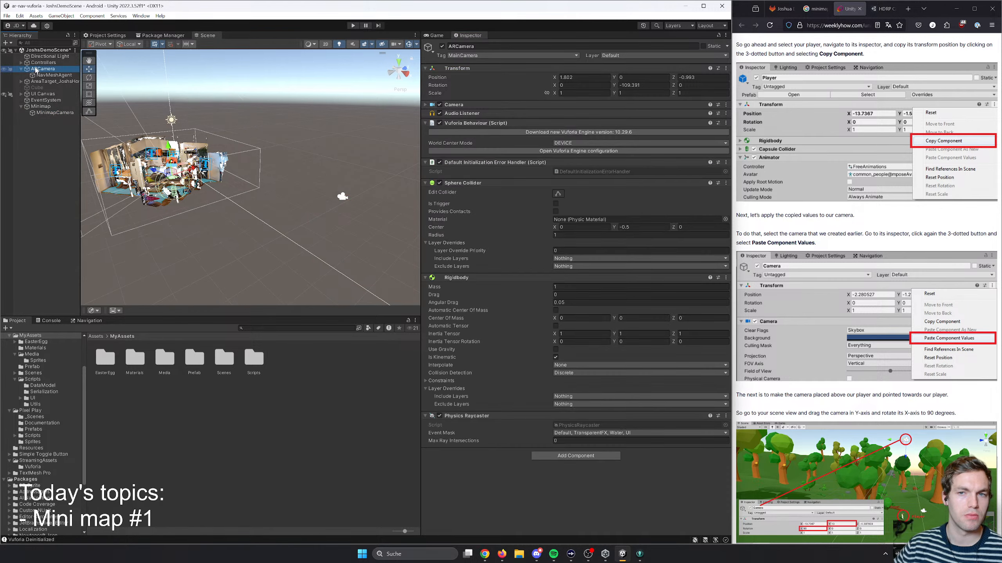
pyautogui.doubleClick(43, 64)
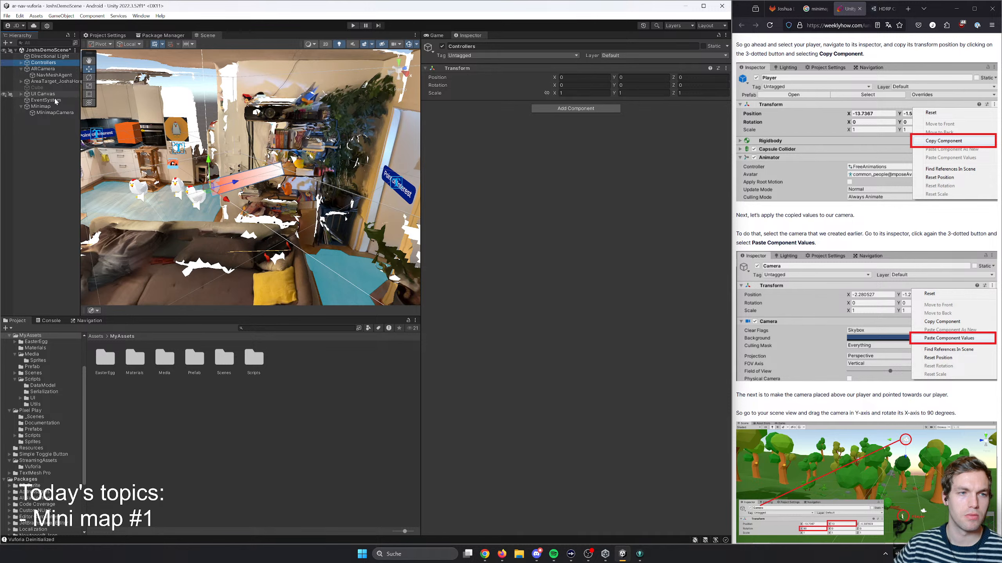
pyautogui.doubleClick(50, 113)
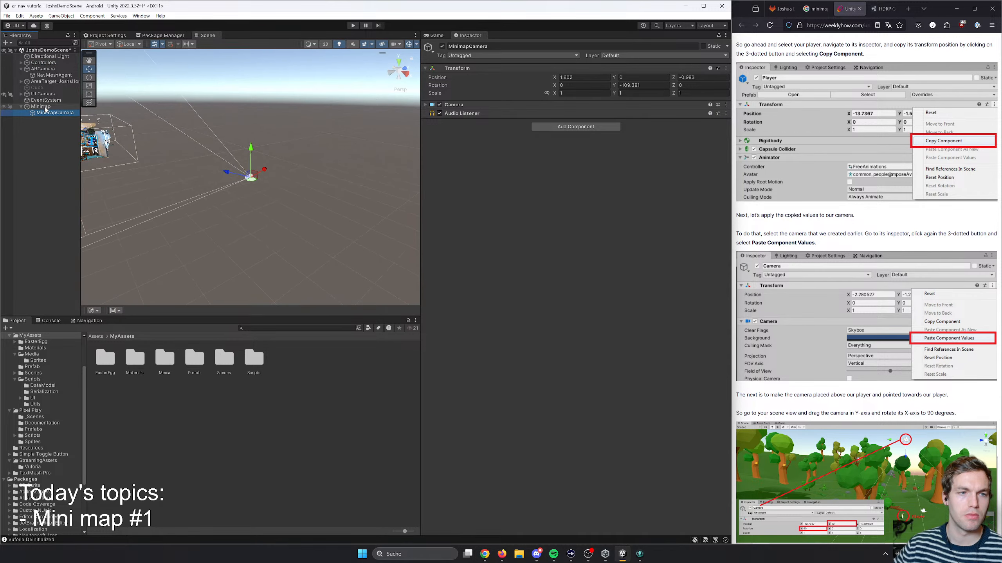
# - Set the parent Minimap object's position to 0, 0, 0
pyautogui.click(41, 107)
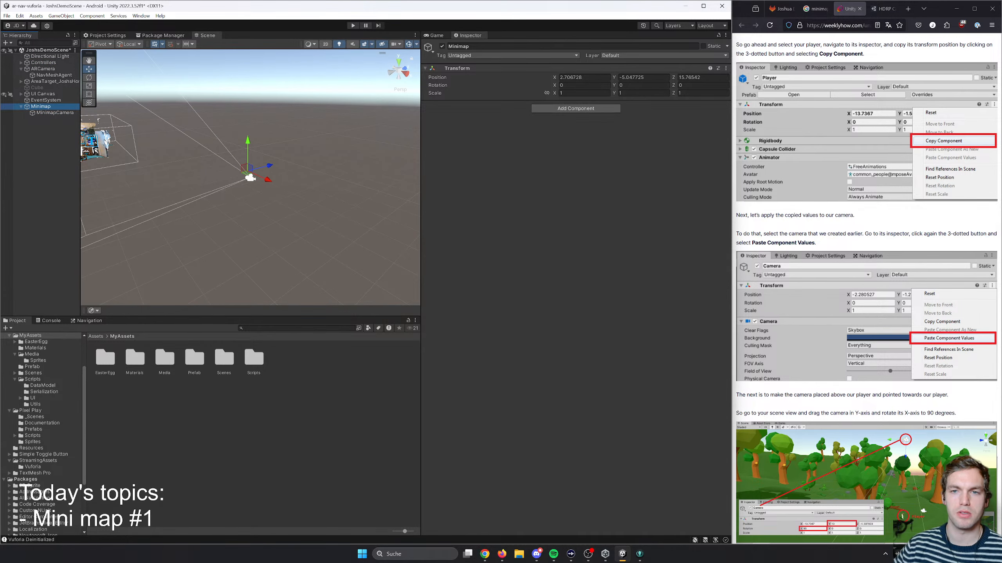
pyautogui.click(584, 77)
pyautogui.write('0')
pyautogui.press('Tab')
pyautogui.write('0')
pyautogui.press('Tab')
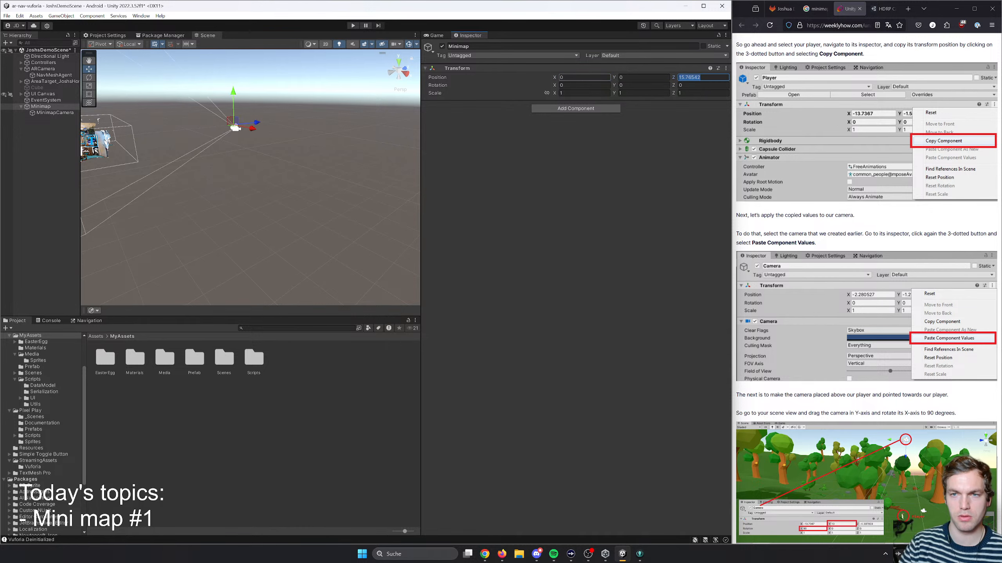
pyautogui.write('0')
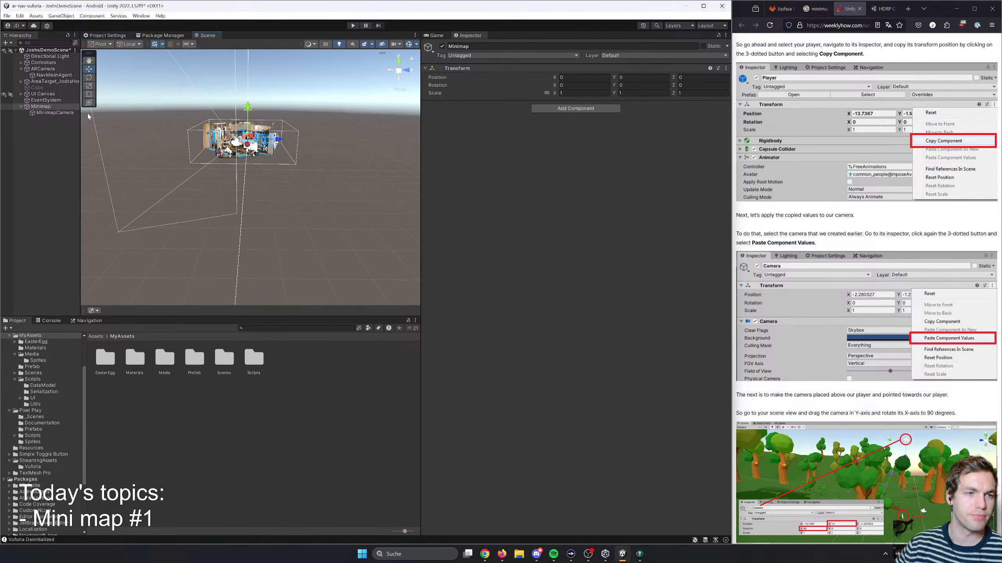
# - Frame MinimapCamera in the scene view and compare its placement with ARCamera
pyautogui.click(55, 112)
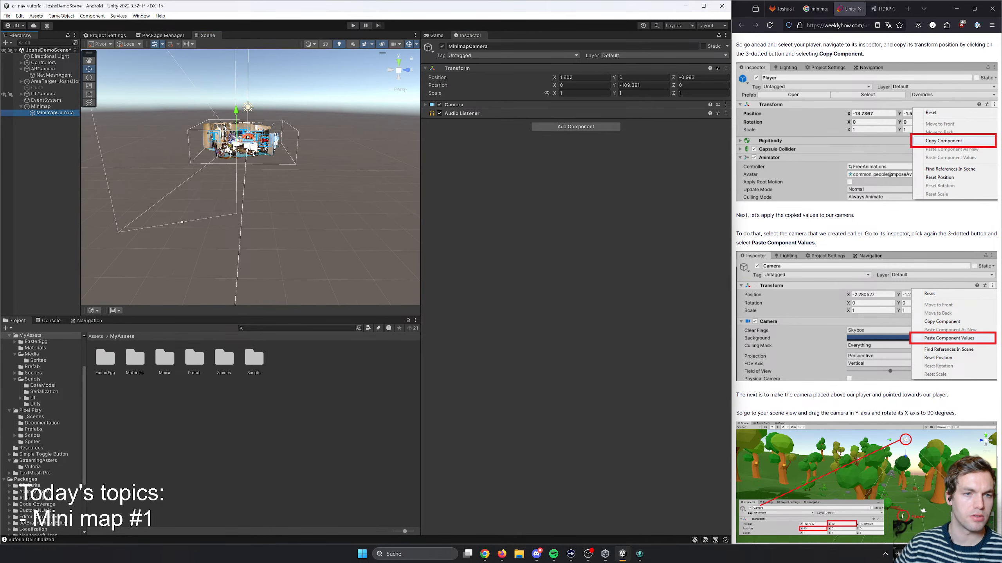
pyautogui.press('w')
pyautogui.moveTo(234, 146); pyautogui.dragTo(290, 144, button='right')
pyautogui.doubleClick(55, 113)
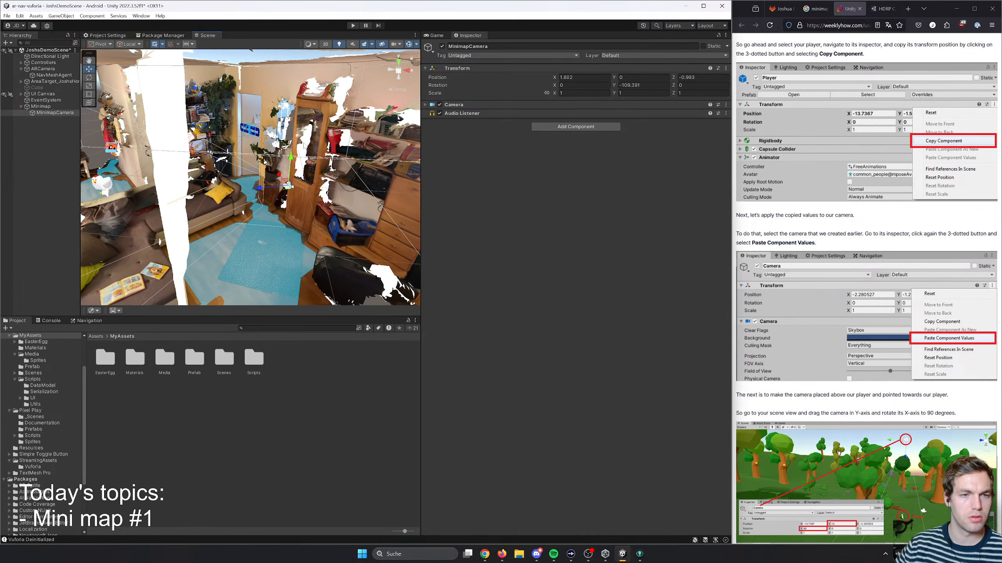
pyautogui.click(44, 69)
pyautogui.click(44, 113)
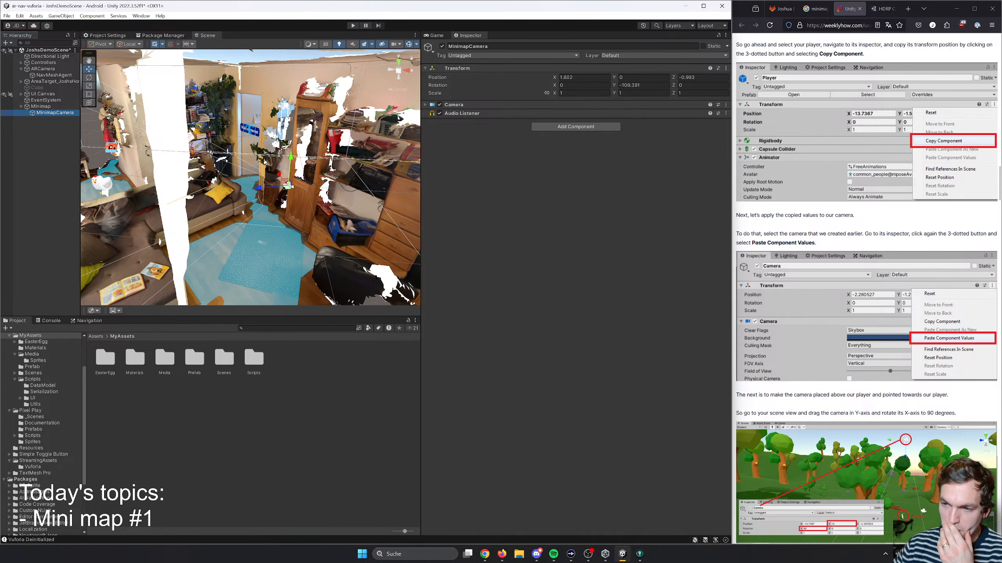
# - Following the article, set MinimapCamera's X rotation to 90 and its Y position to 10
pyautogui.scroll(-1, 796, 311)
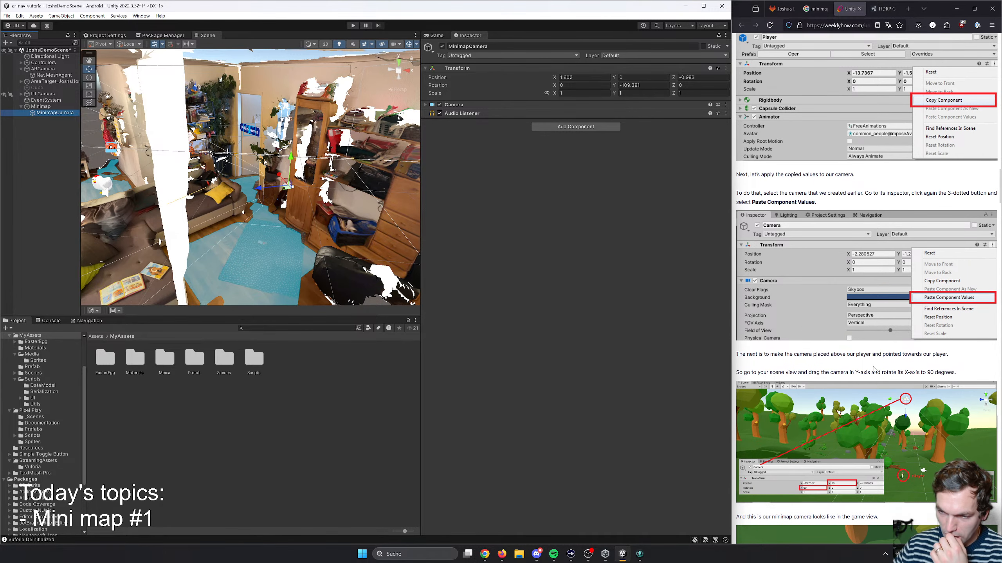
pyautogui.scroll(-1, 861, 367)
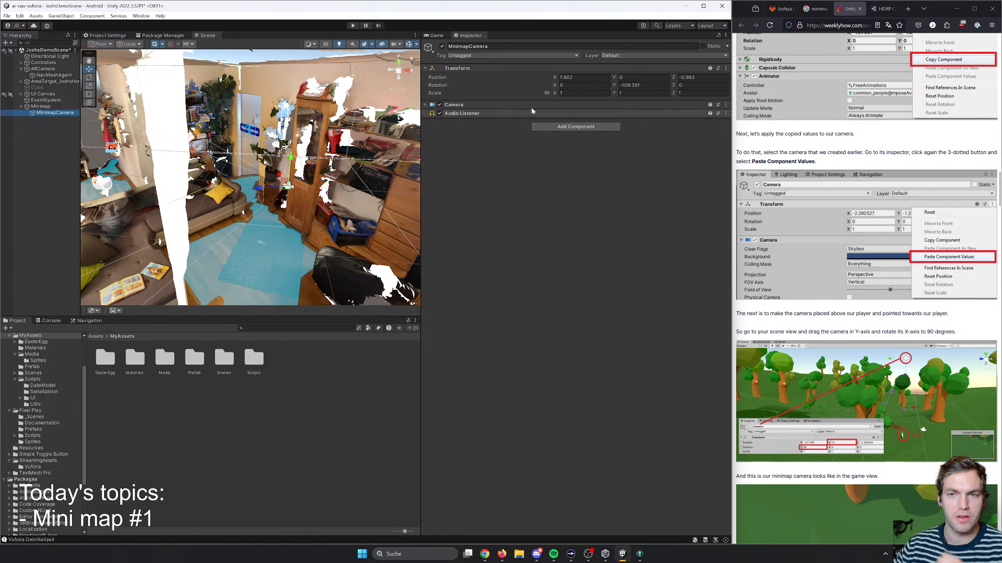
pyautogui.click(568, 85)
pyautogui.write('90')
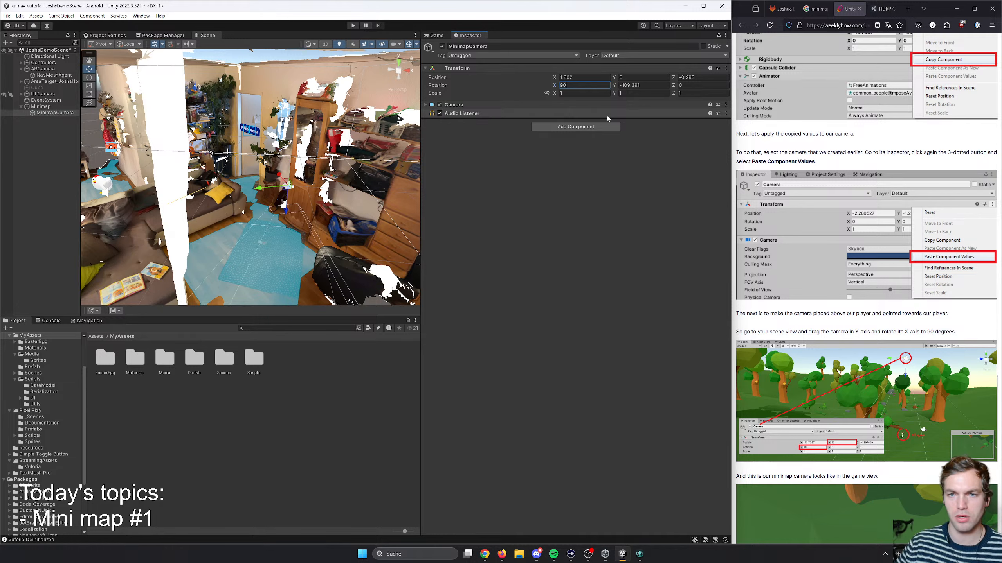
pyautogui.click(630, 77)
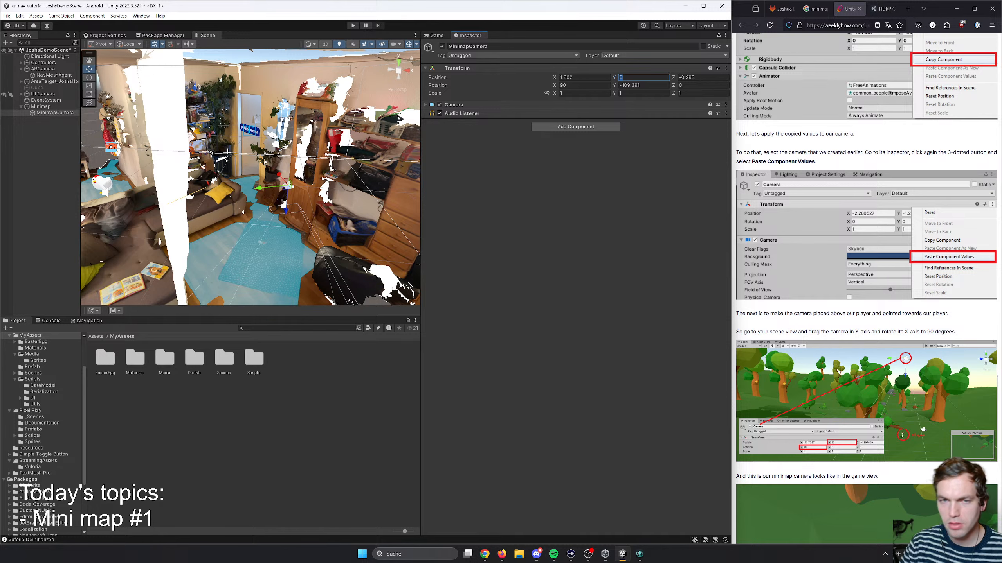
pyautogui.write('10')
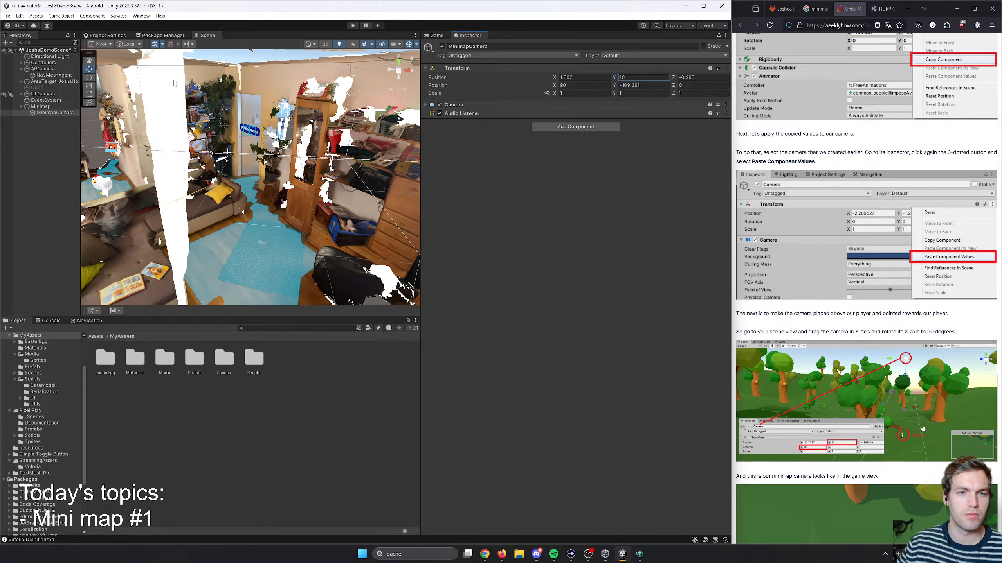
# - Open the camera preview in the scene view to examine what MinimapCamera sees from above the room
pyautogui.keyDown('alt'); pyautogui.moveTo(174, 83); pyautogui.dragTo(181, 150); pyautogui.keyUp('alt')
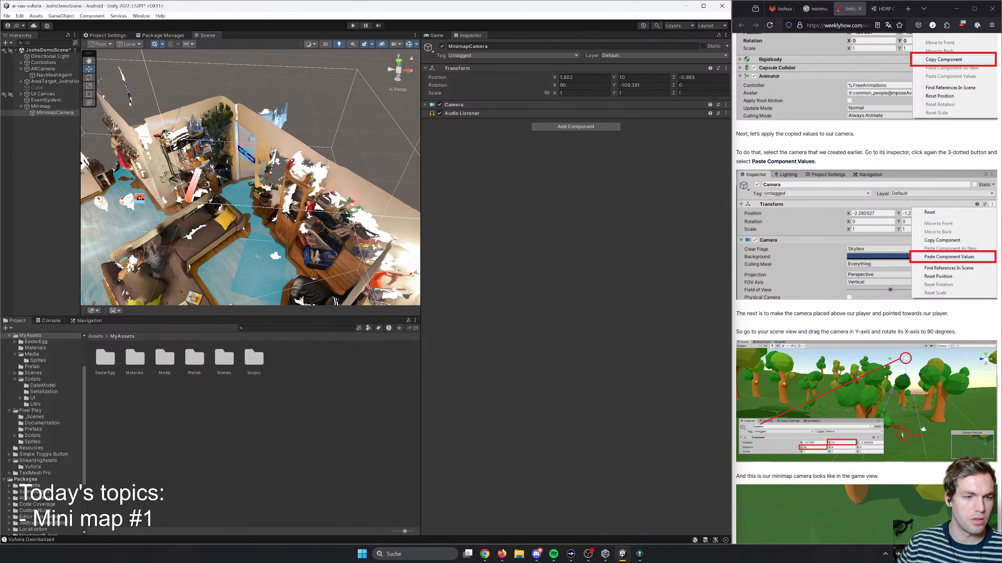
pyautogui.click(92, 310)
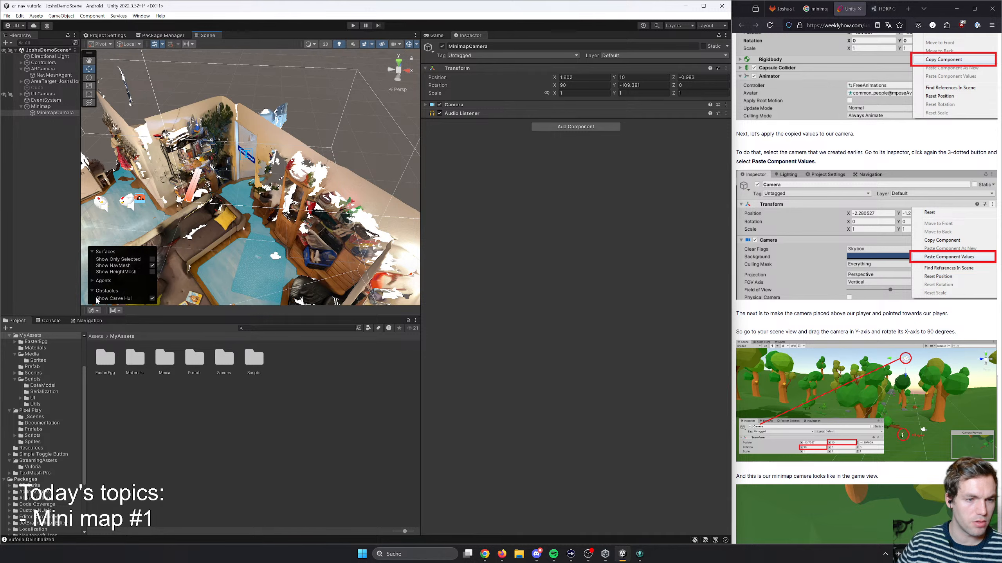
pyautogui.click(113, 311)
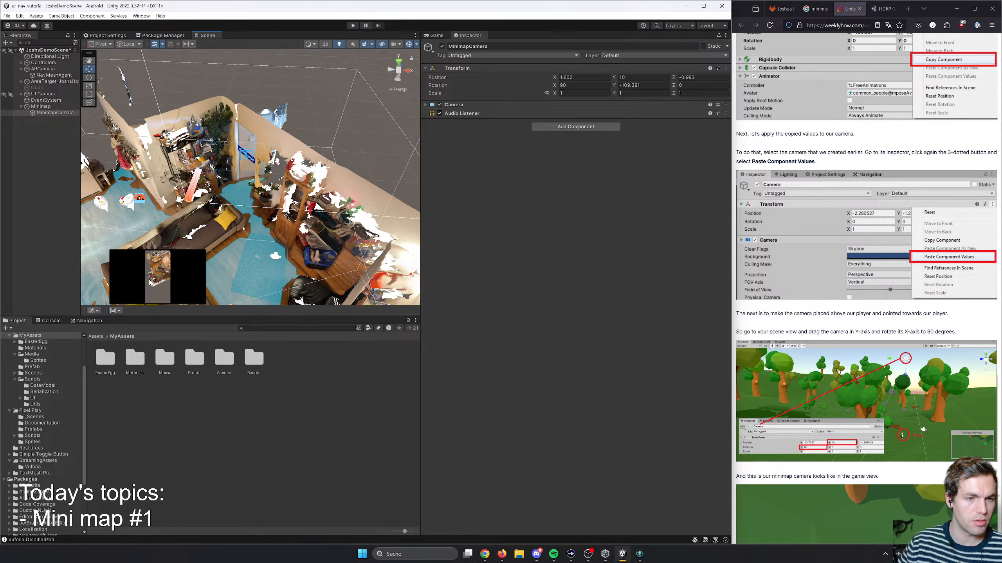
pyautogui.moveTo(220, 237); pyautogui.dragTo(229, 273, button='right')
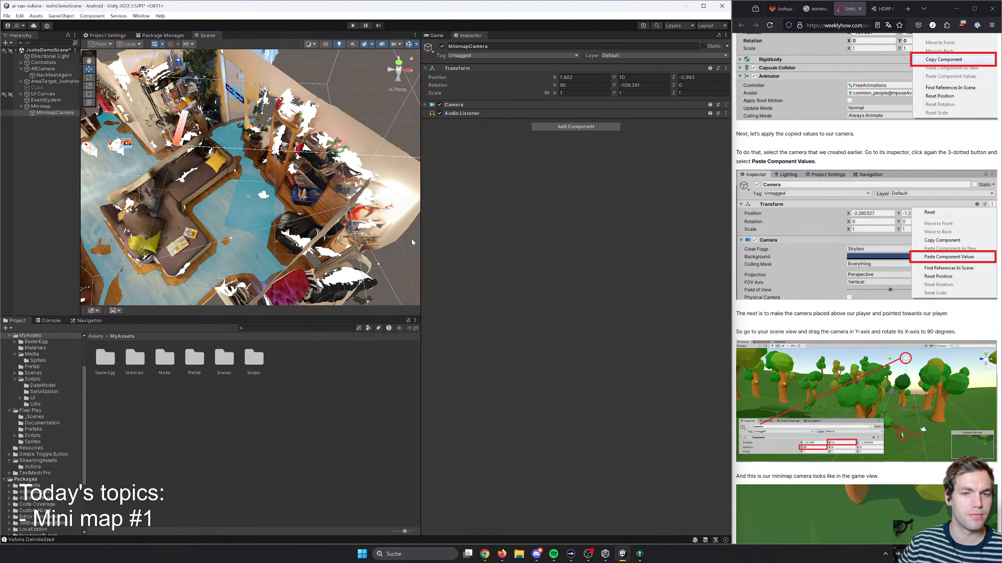
# - Widen the scene view and look through its gizmo, lighting, audio, 2D and effects options for the missing MinimapCamera preview
pyautogui.moveTo(421, 239); pyautogui.dragTo(444, 243)
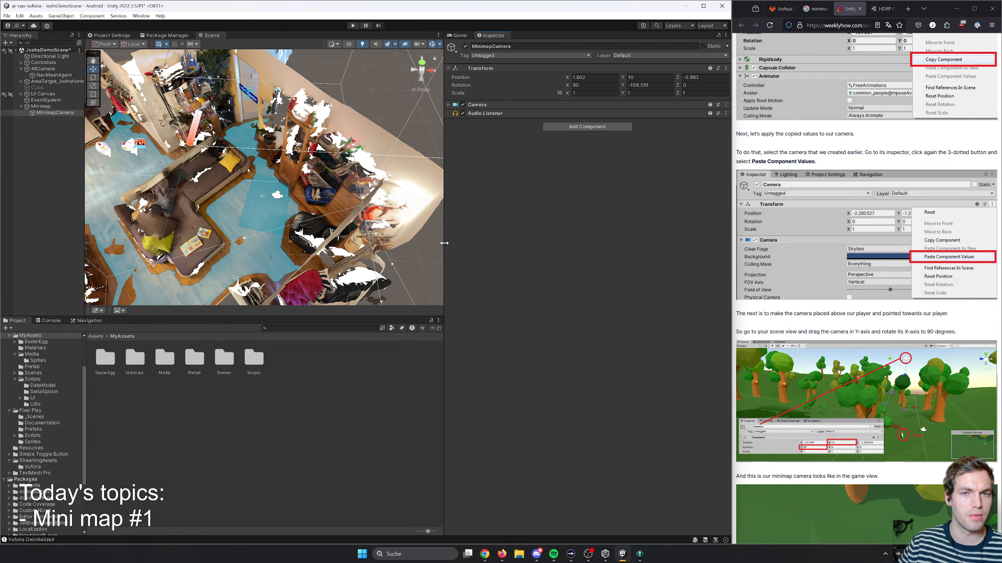
pyautogui.click(440, 44)
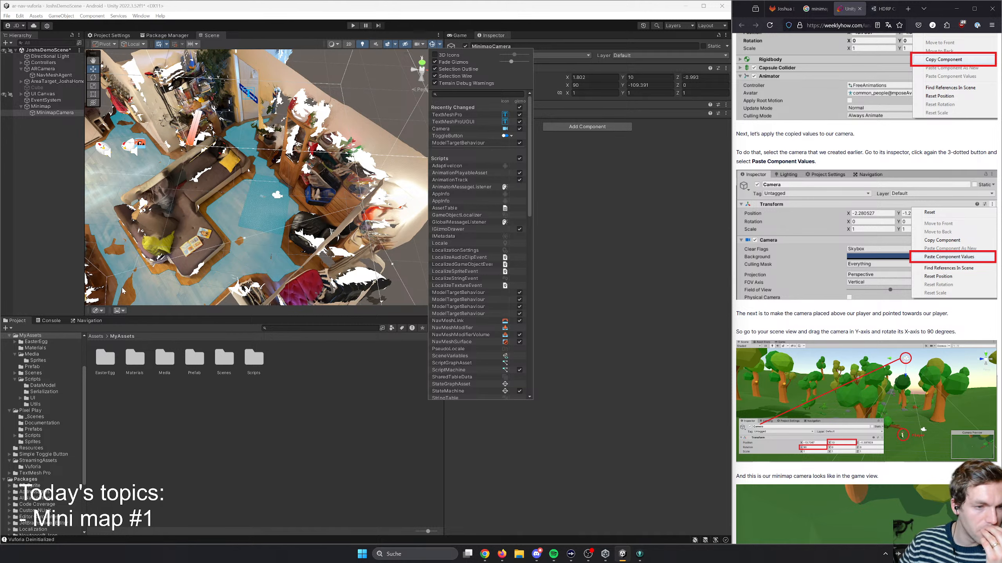
pyautogui.moveTo(87, 312); pyautogui.dragTo(119, 313)
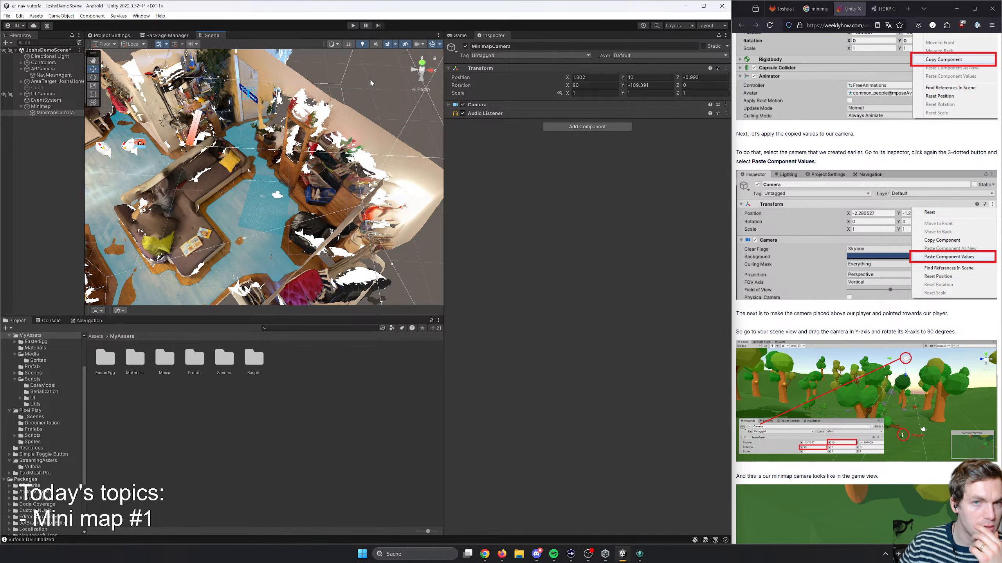
pyautogui.click(335, 45)
pyautogui.click(335, 46)
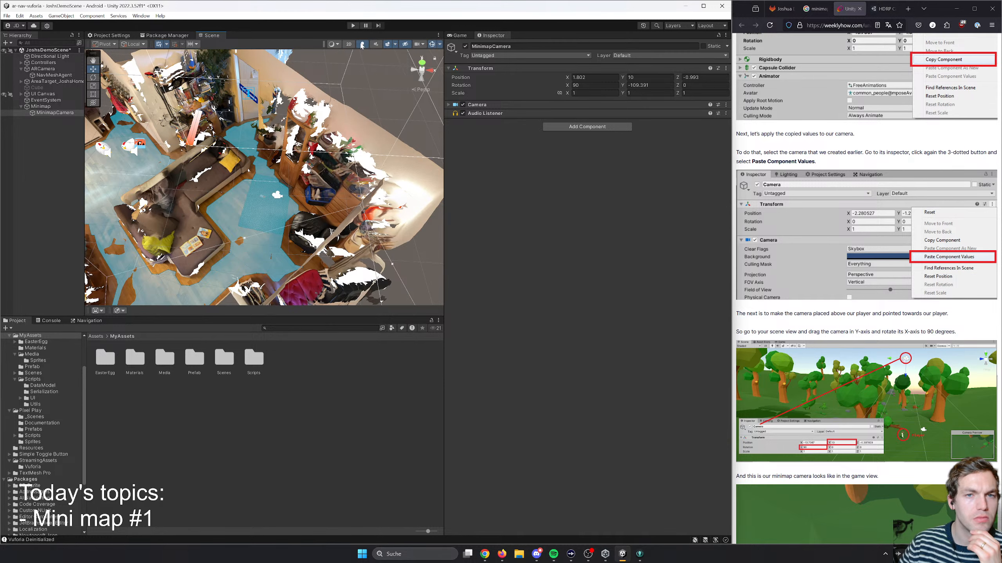
pyautogui.click(377, 45)
pyautogui.click(377, 45)
pyautogui.click(349, 45)
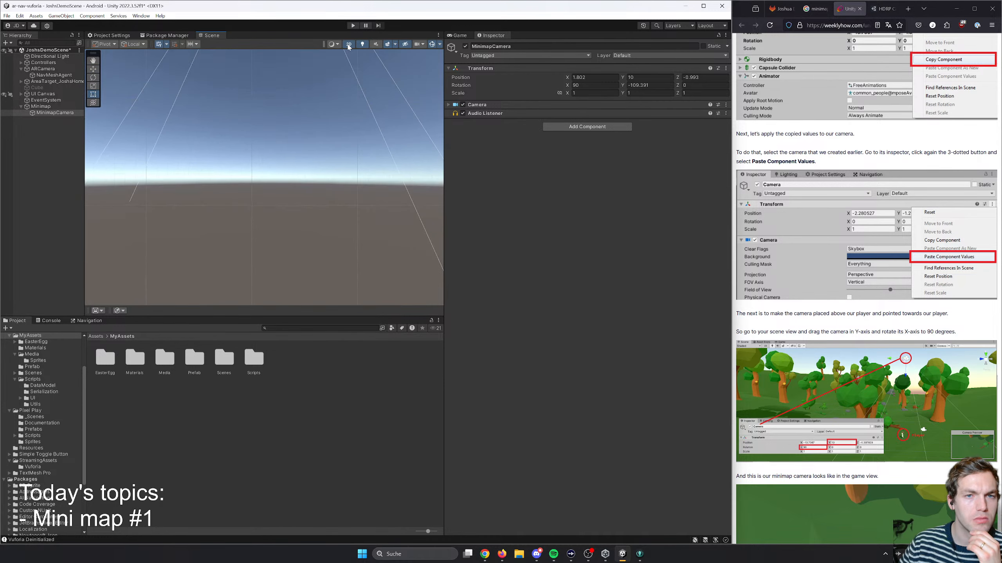
pyautogui.click(349, 45)
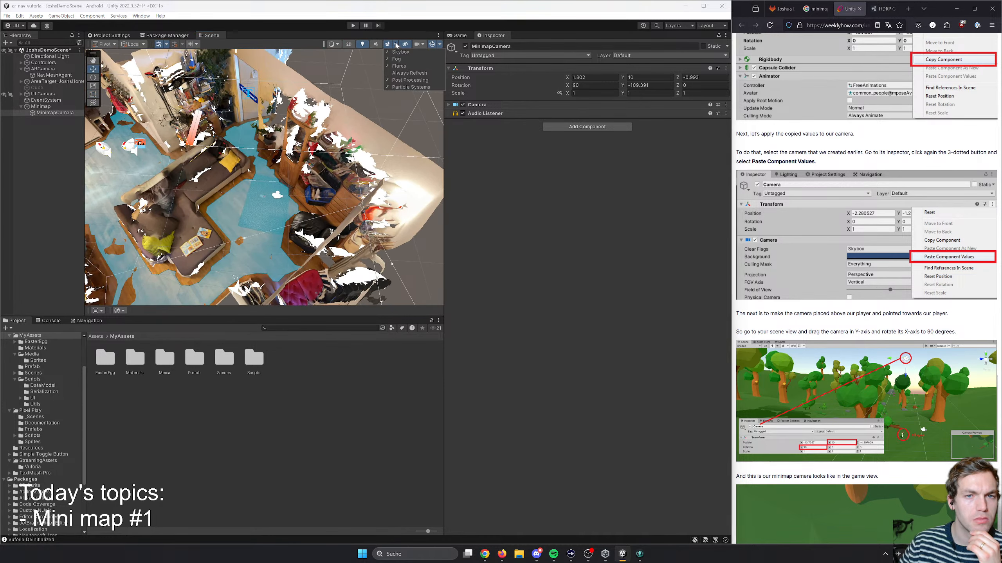
pyautogui.scroll(-10, 127, 288)
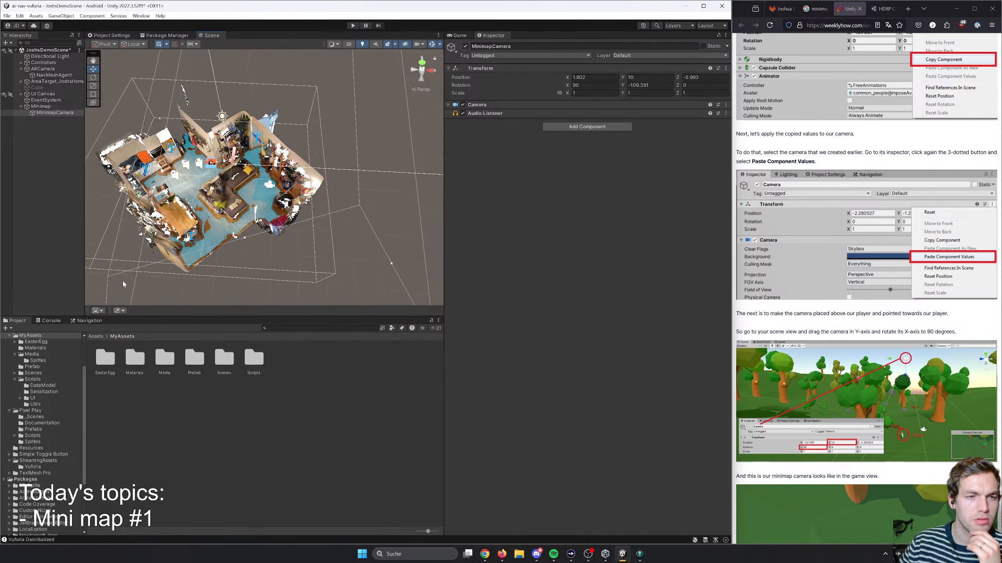
pyautogui.scroll(8, 122, 266)
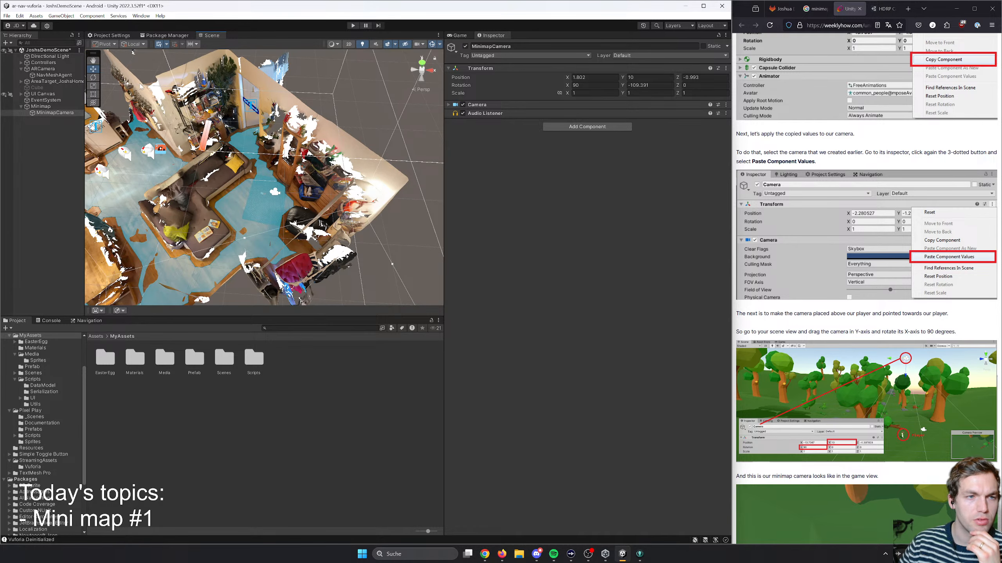
# - Look for a camera preview option in MinimapCamera's object commands, the scene camera settings and the gizmo list
pyautogui.click(54, 113)
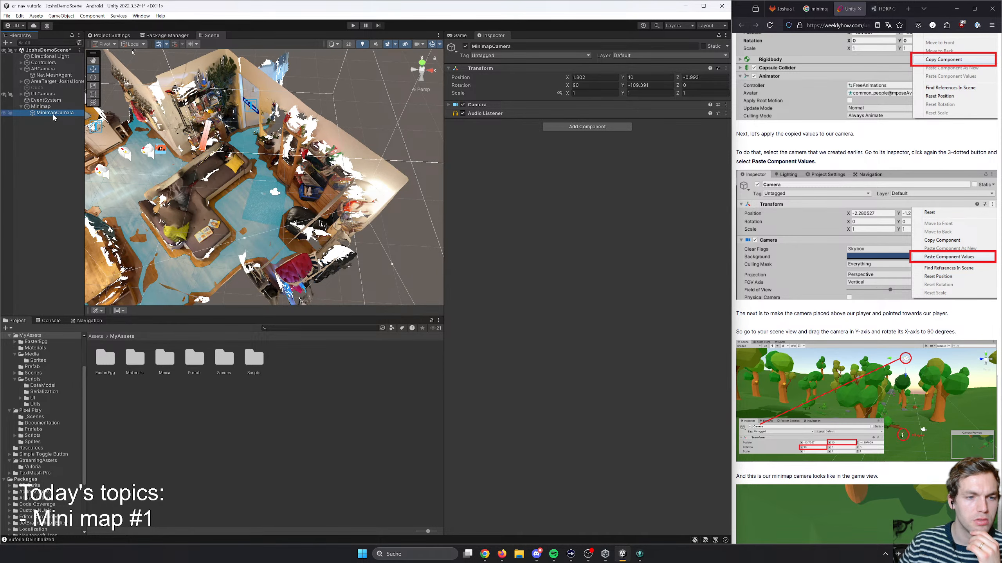
pyautogui.rightClick(54, 115)
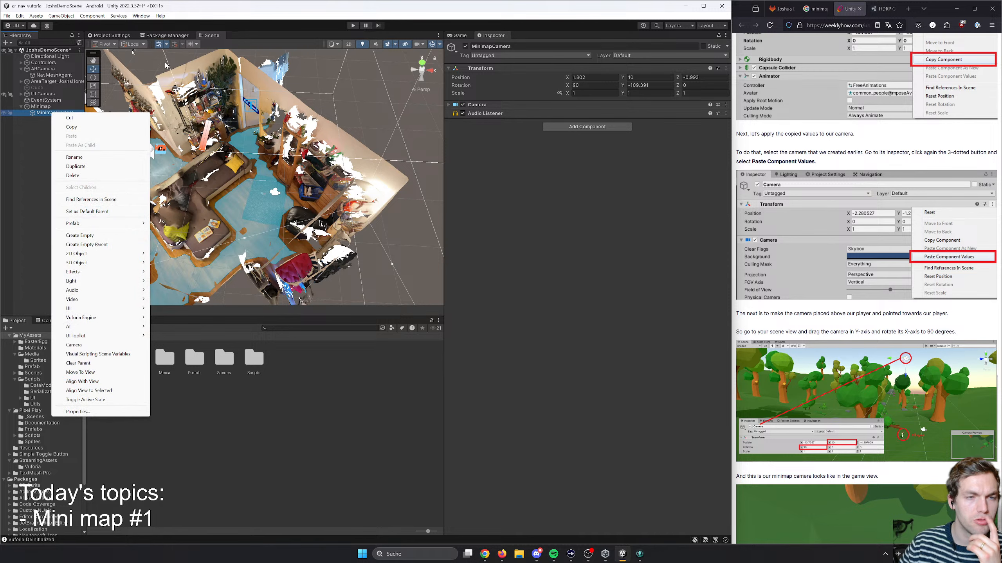
pyautogui.press('Escape')
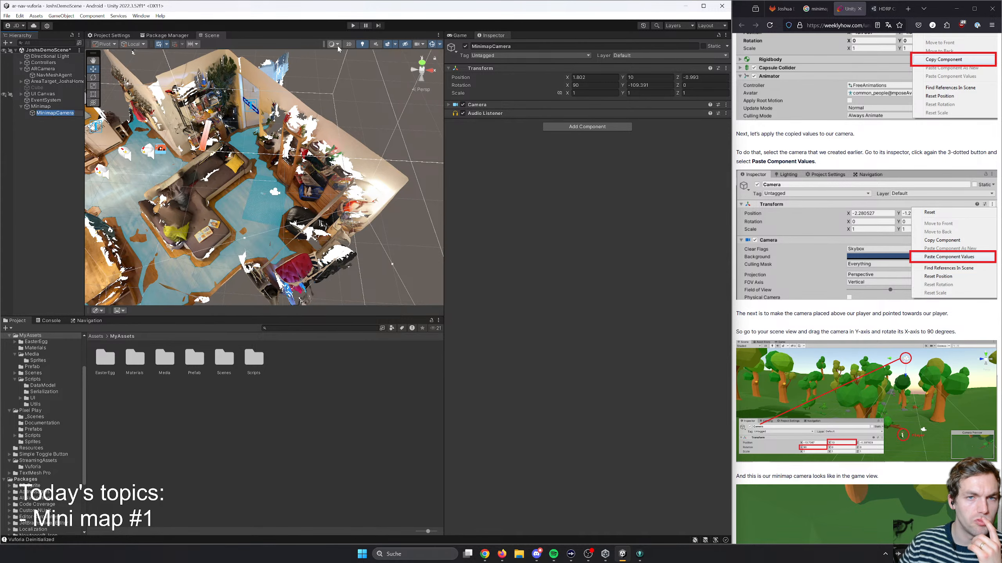
pyautogui.click(422, 45)
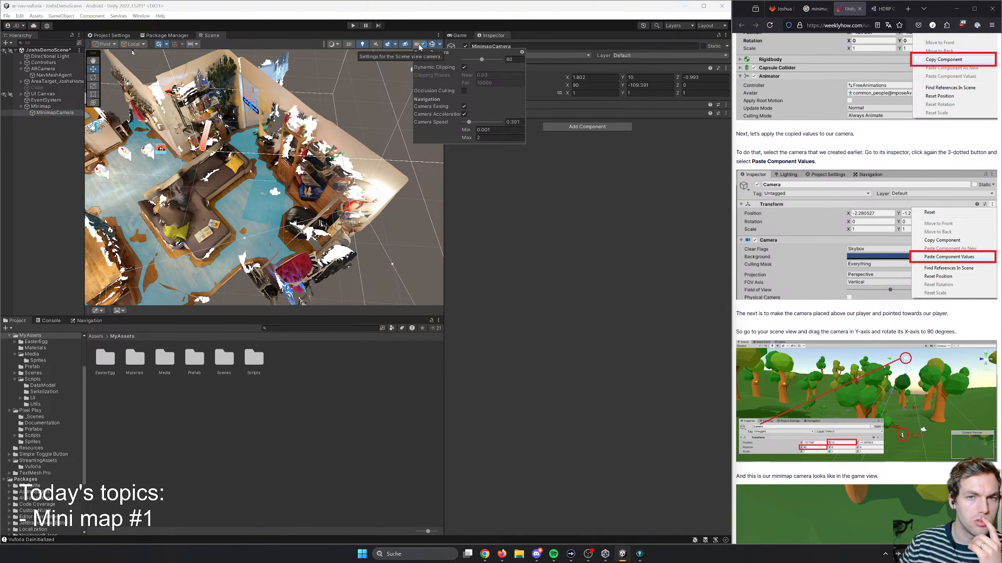
pyautogui.click(420, 45)
pyautogui.click(418, 45)
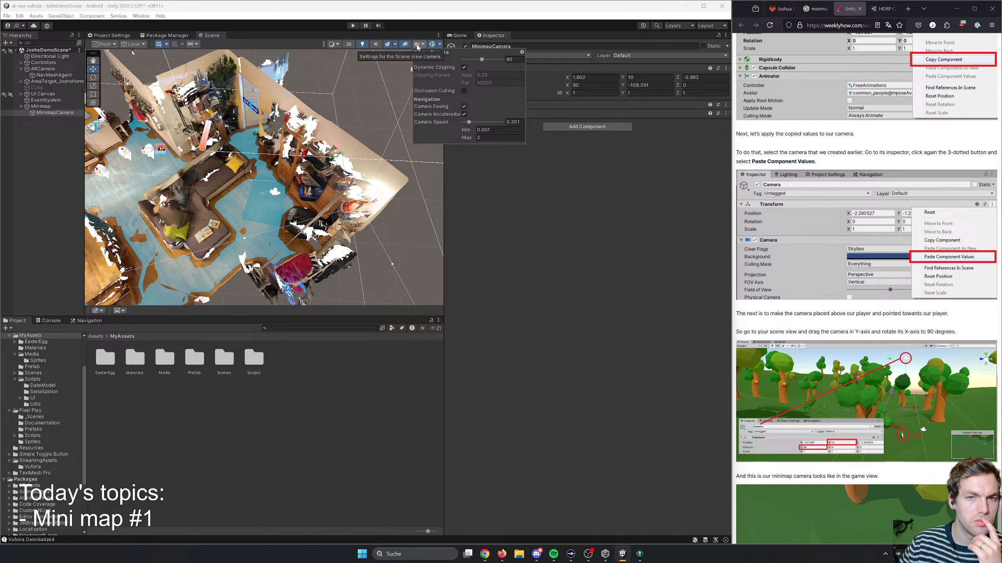
pyautogui.click(418, 45)
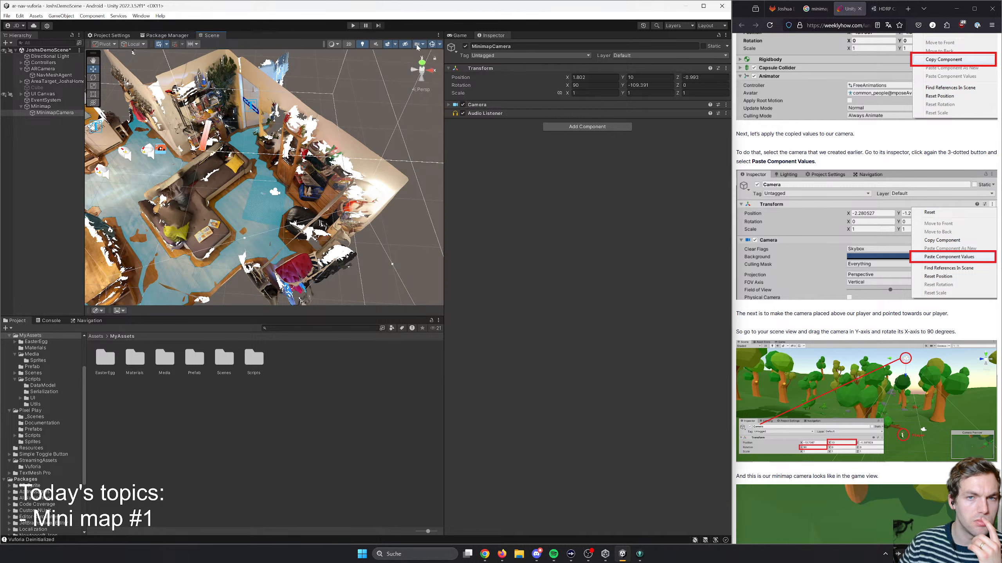
pyautogui.click(440, 45)
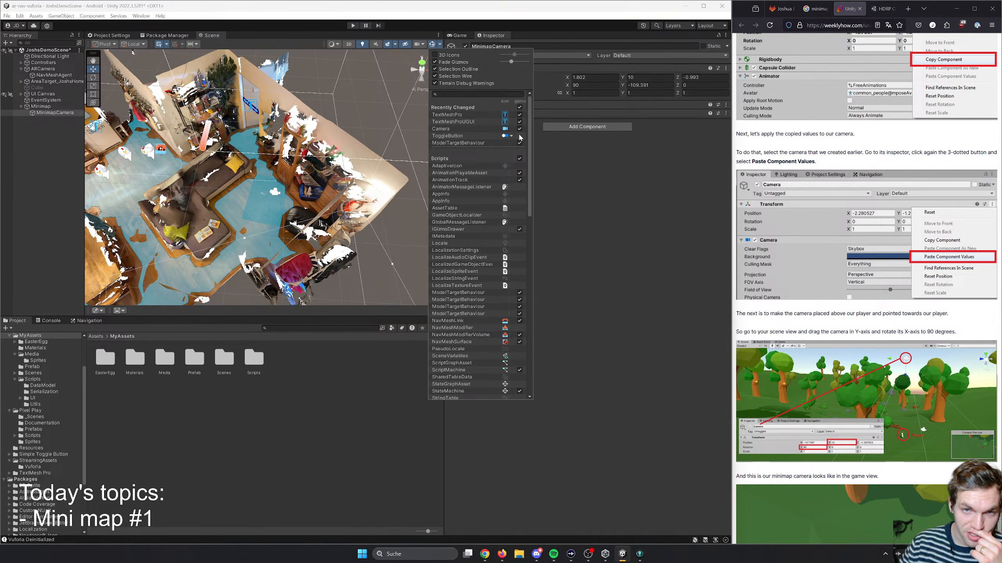
pyautogui.scroll(-15, 475, 154)
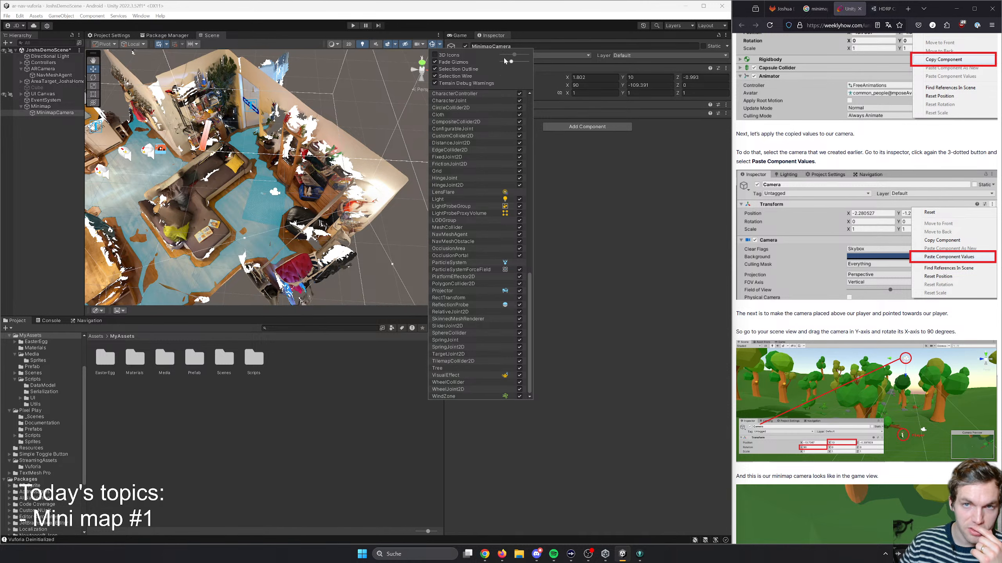
pyautogui.click(449, 48)
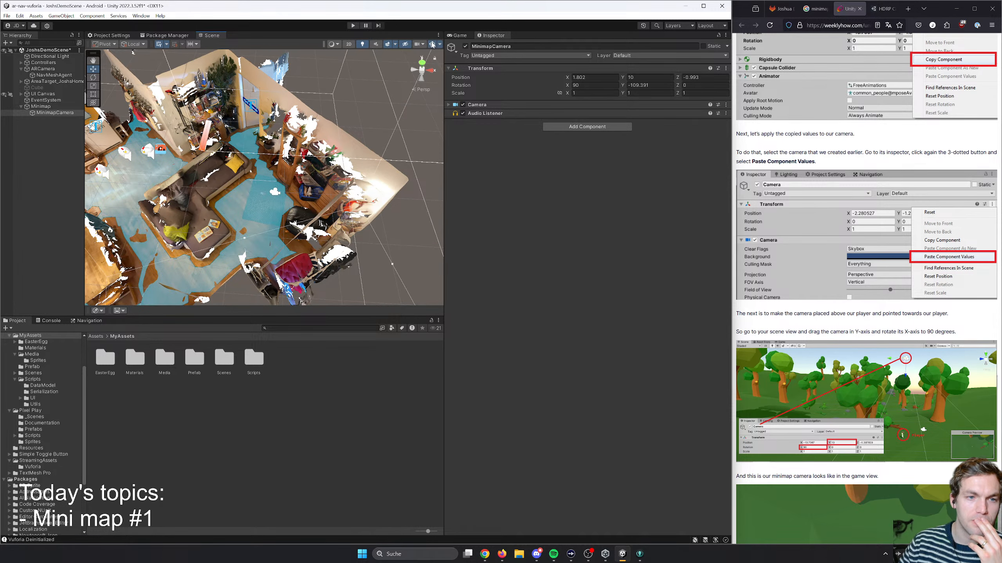
# - Reset the editor to the Default layout and fit its window back into the space beside the article
pyautogui.click(141, 15)
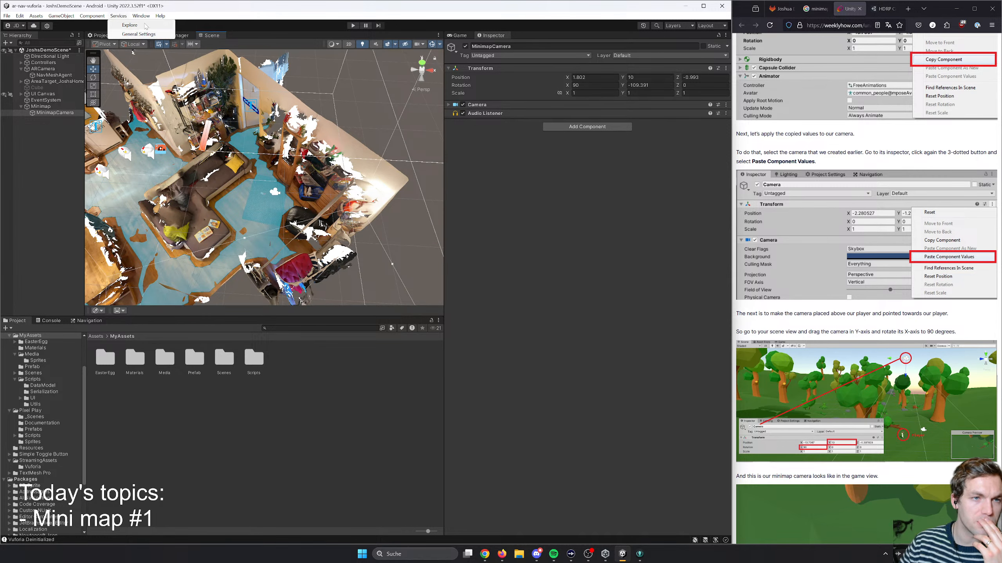
pyautogui.moveTo(213, 57)
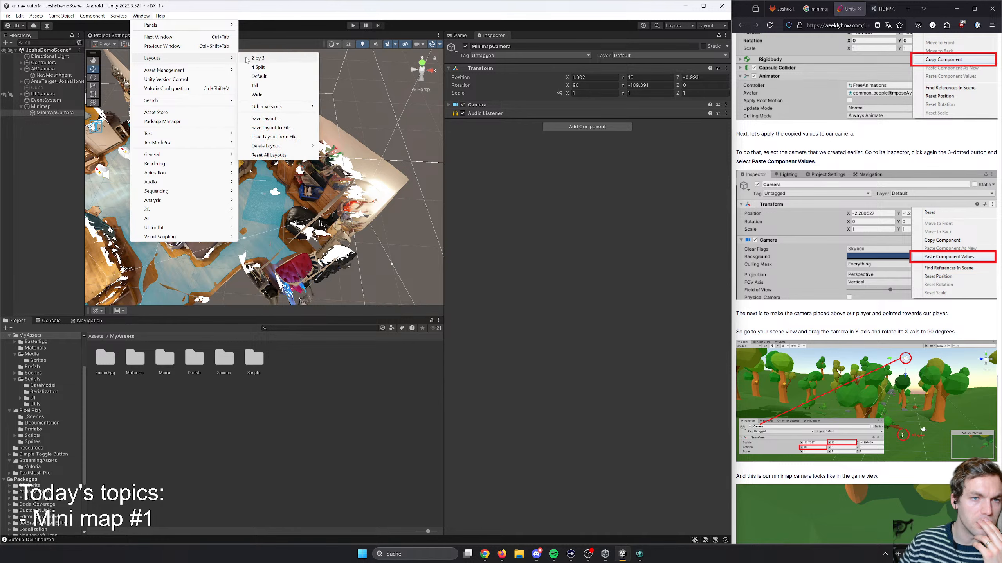
pyautogui.click(270, 77)
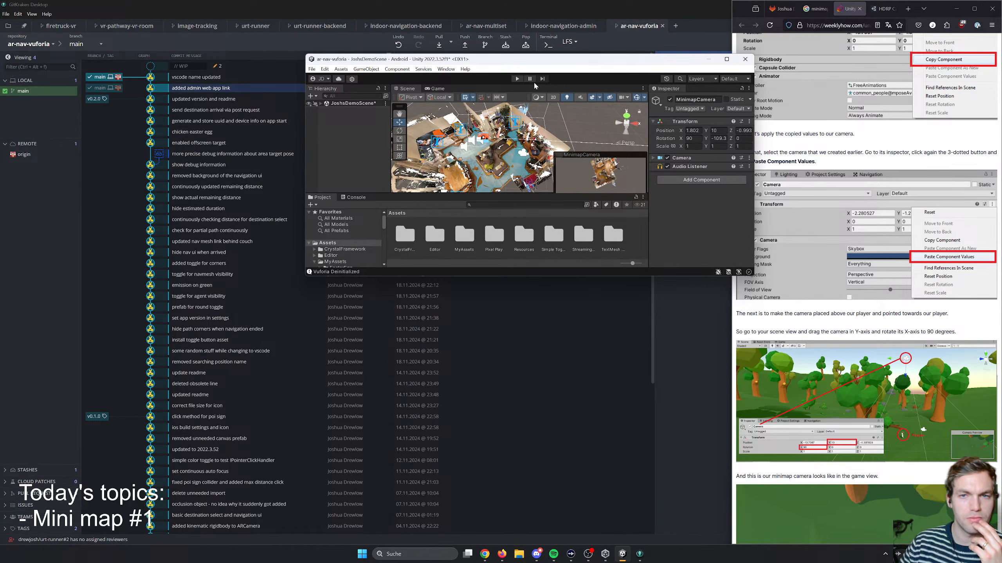
pyautogui.moveTo(541, 64); pyautogui.dragTo(257, 106)
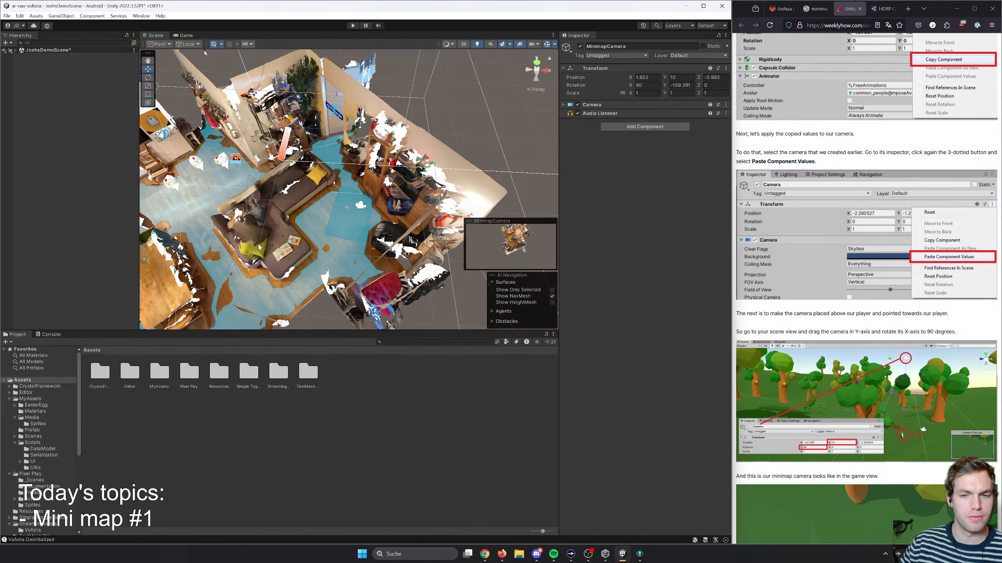
# - Dock the AI Navigation overlay at the scene view's edge and place the MinimapCamera preview in the corner
pyautogui.click(497, 283)
pyautogui.moveTo(524, 295); pyautogui.dragTo(445, 327)
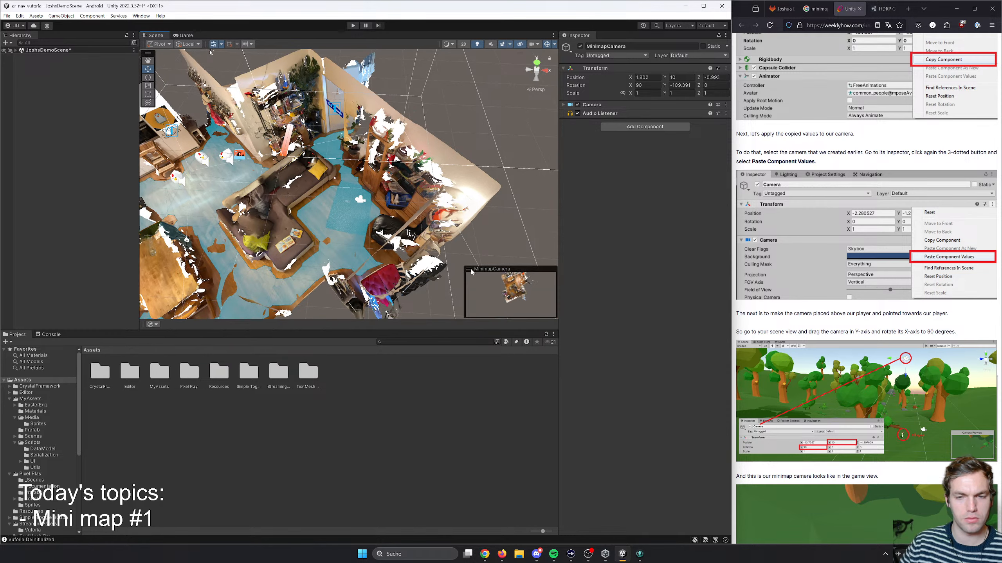
pyautogui.moveTo(472, 273)
pyautogui.mouseDown()
pyautogui.moveTo(439, 290)
pyautogui.moveTo(166, 325)
pyautogui.moveTo(457, 268)
pyautogui.moveTo(473, 278)
pyautogui.mouseUp()
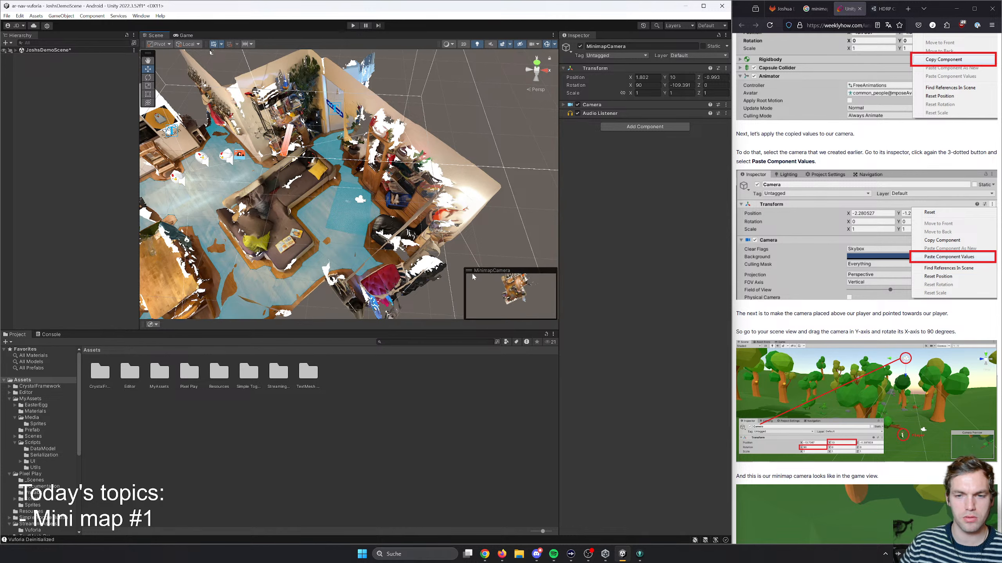
# - Try Y positions of 5, 7 and 6 for MinimapCamera against its preview, and settle on 5
pyautogui.moveTo(368, 215); pyautogui.dragTo(344, 161, button='right')
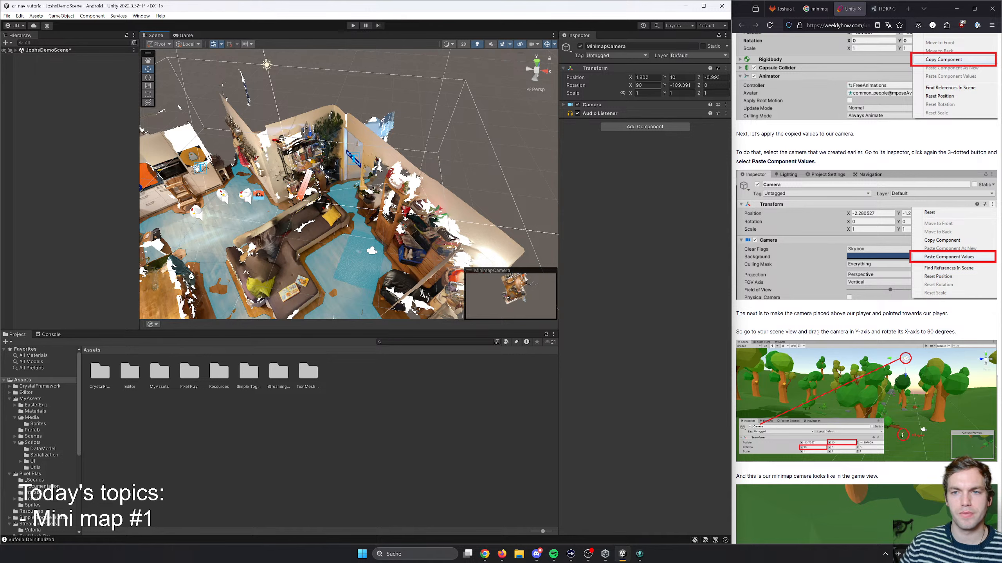
pyautogui.click(681, 77)
pyautogui.write('5')
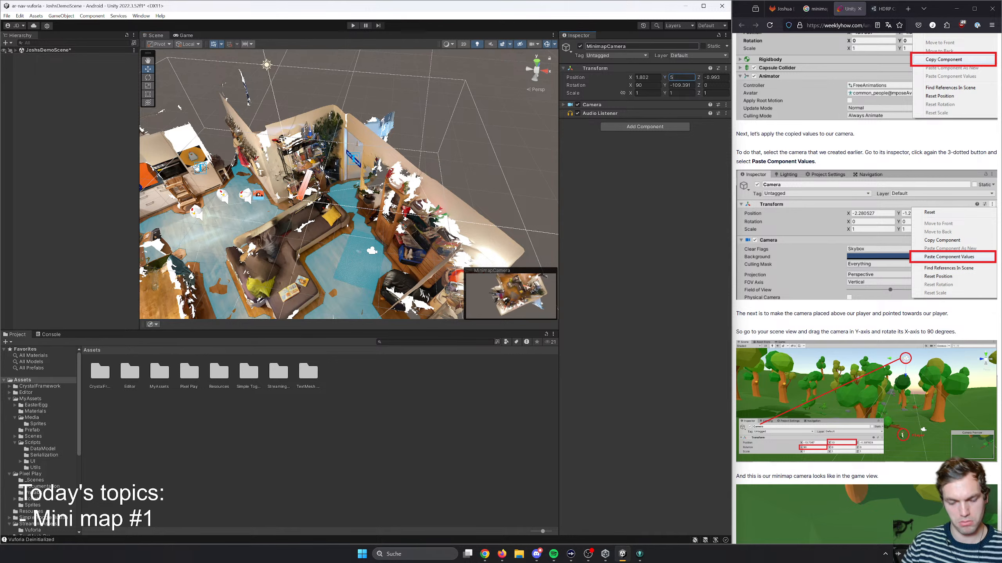
pyautogui.press('BackSpace')
pyautogui.write('7')
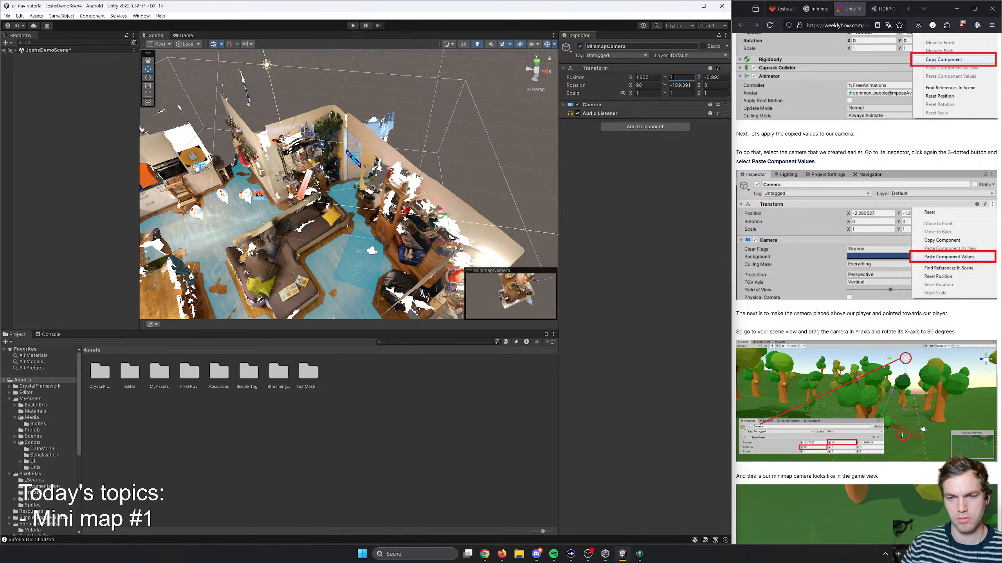
pyautogui.press('BackSpace')
pyautogui.write('6')
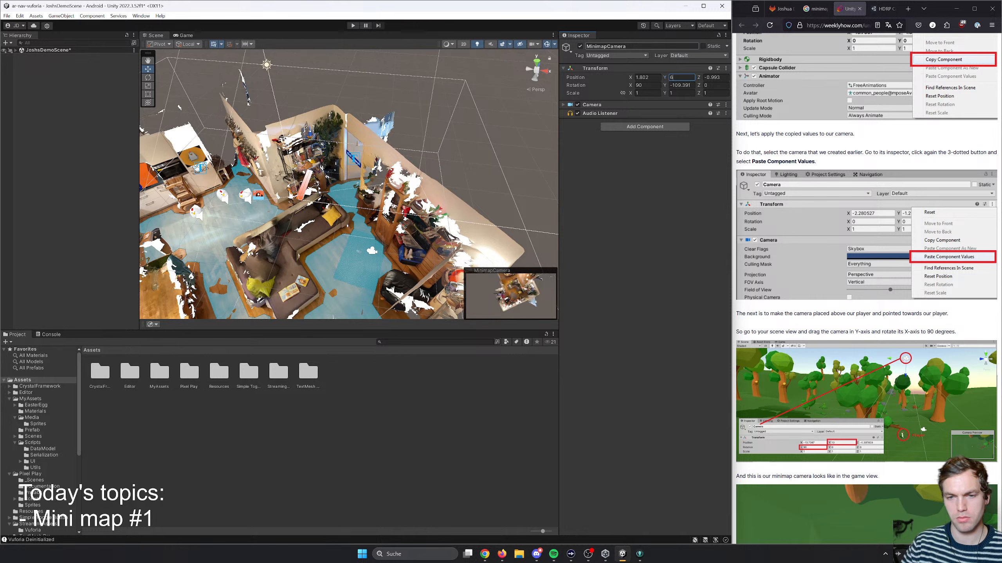
pyautogui.press('BackSpace')
pyautogui.write('5')
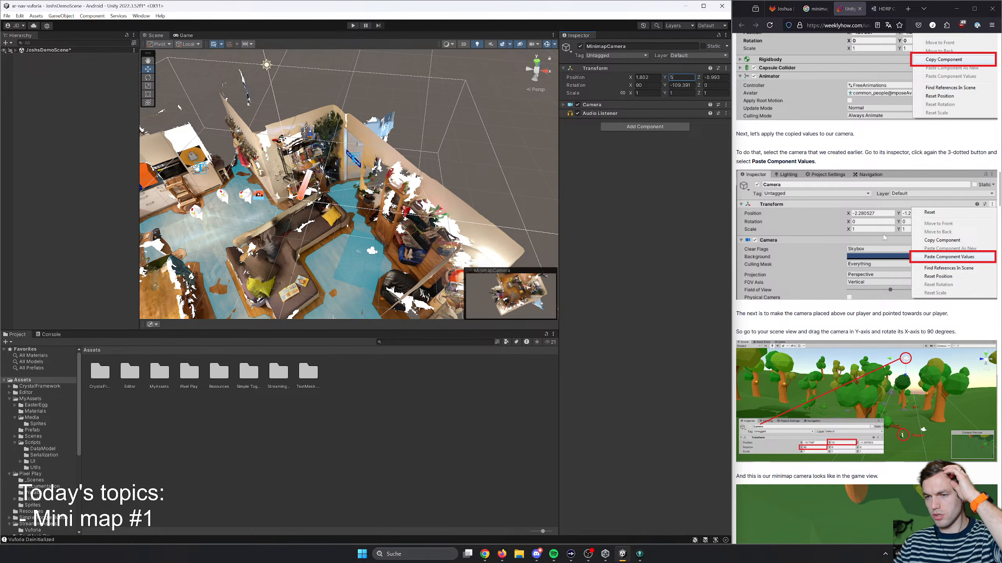
# - Following the article, compare perspective and orthographic views for MinimapCamera and set its projection to Orthographic
pyautogui.scroll(-5, 895, 374)
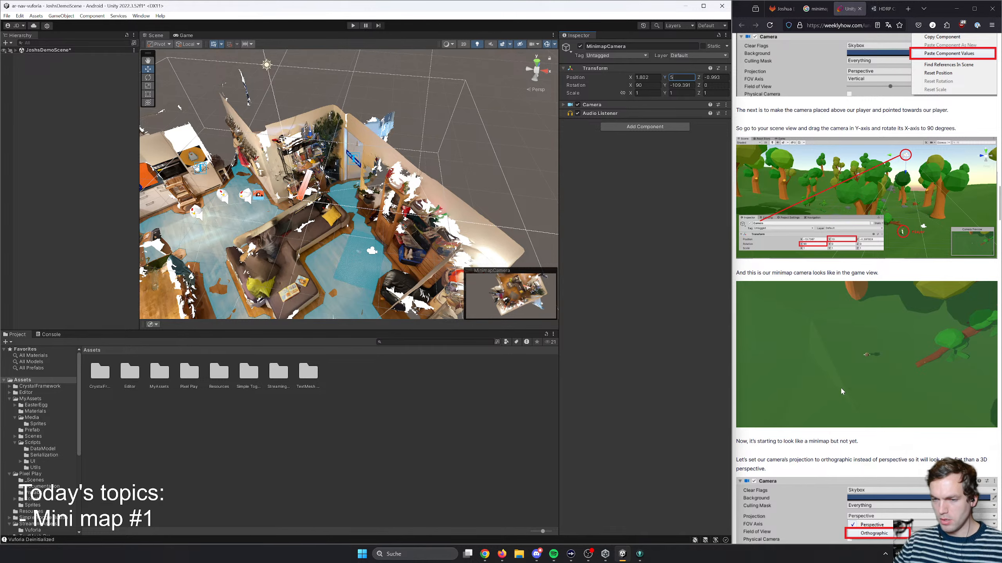
pyautogui.scroll(-5, 840, 387)
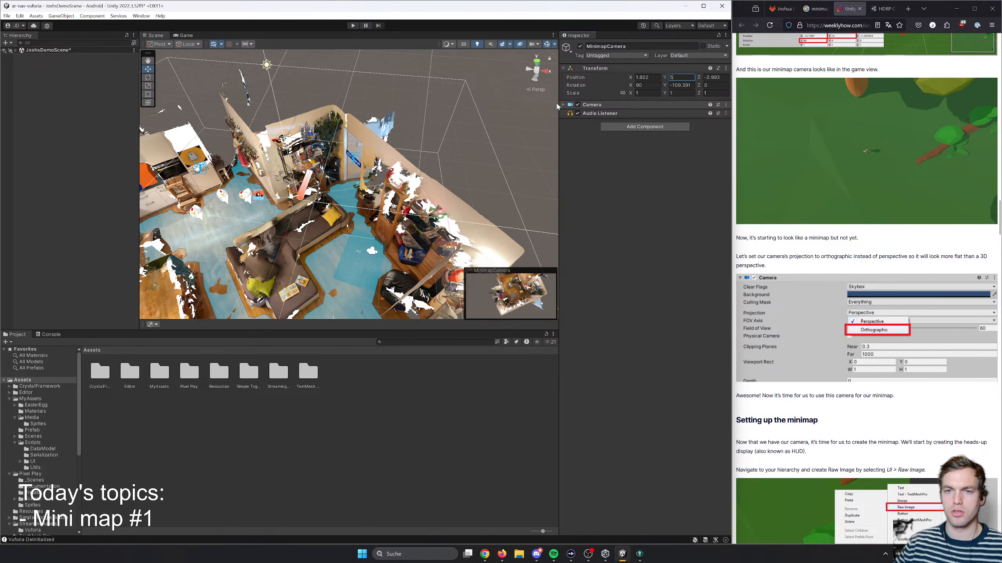
pyautogui.click(584, 105)
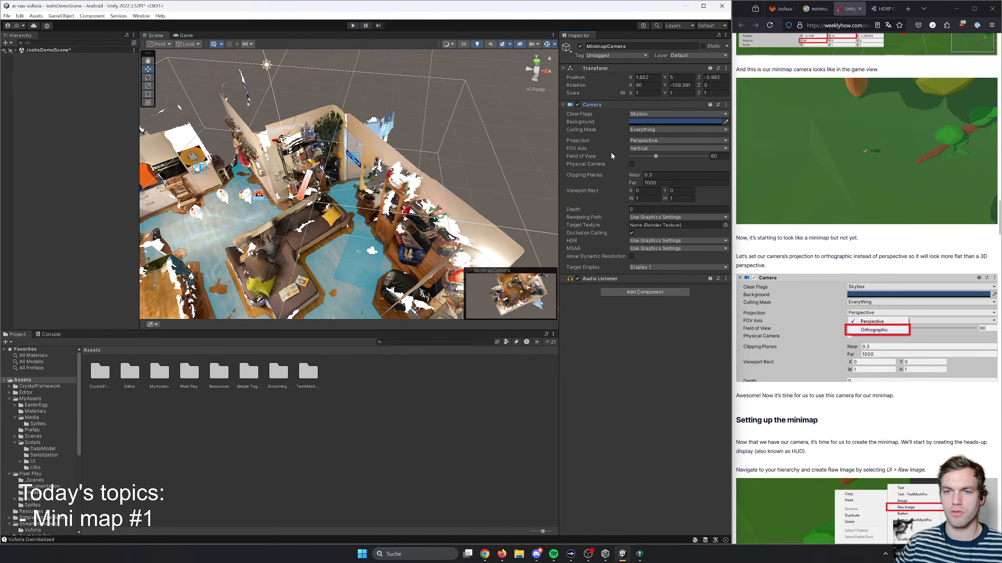
pyautogui.click(653, 141)
pyautogui.click(652, 160)
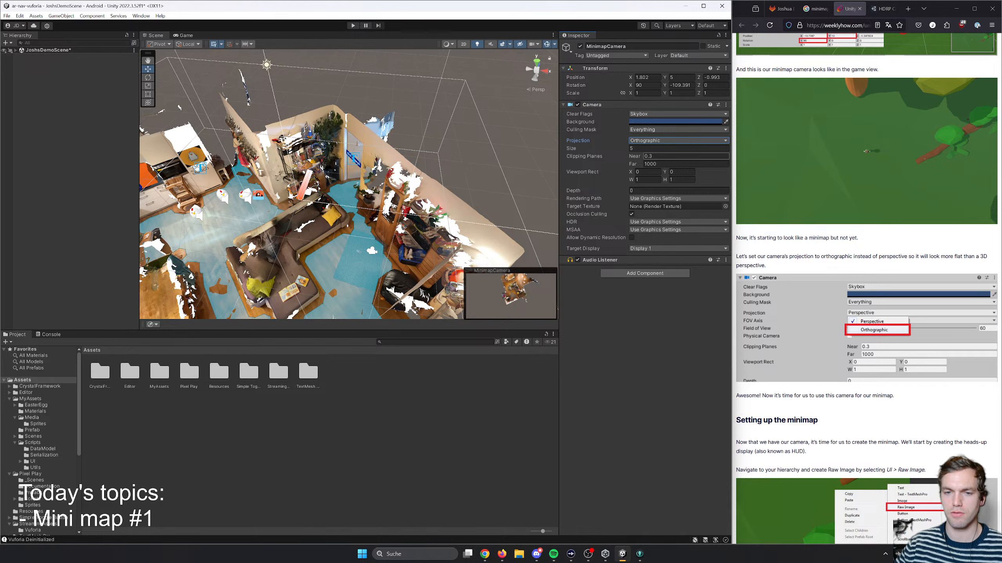
pyautogui.click(652, 141)
pyautogui.click(650, 151)
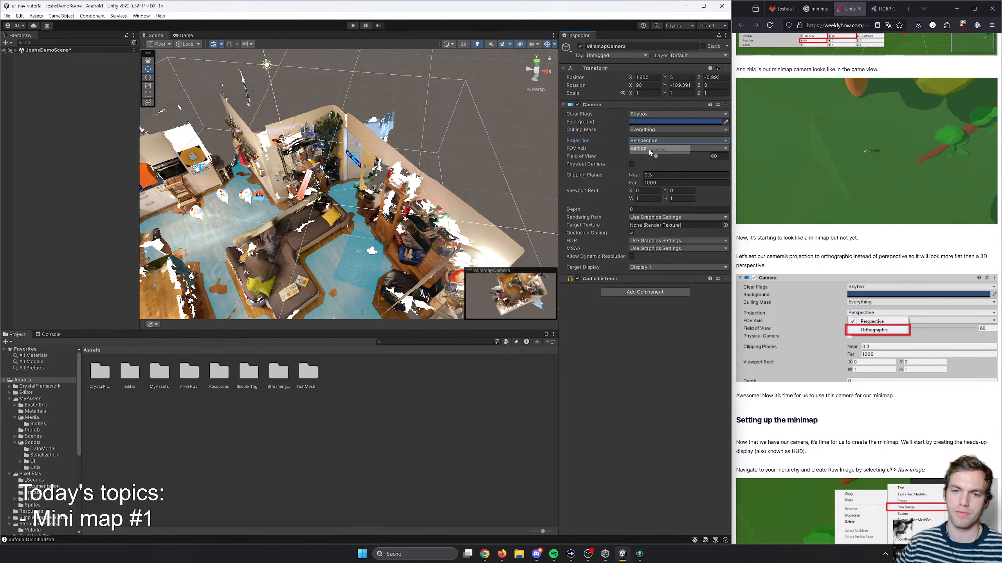
pyautogui.click(649, 141)
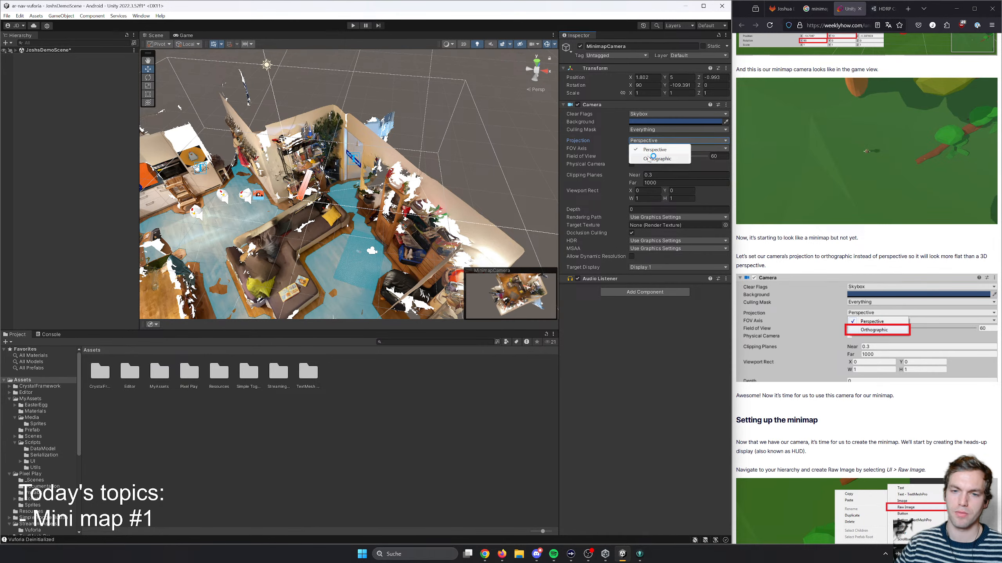
pyautogui.click(649, 159)
# - Try a Y position of 3 for MinimapCamera, and settle on 10
pyautogui.click(681, 78)
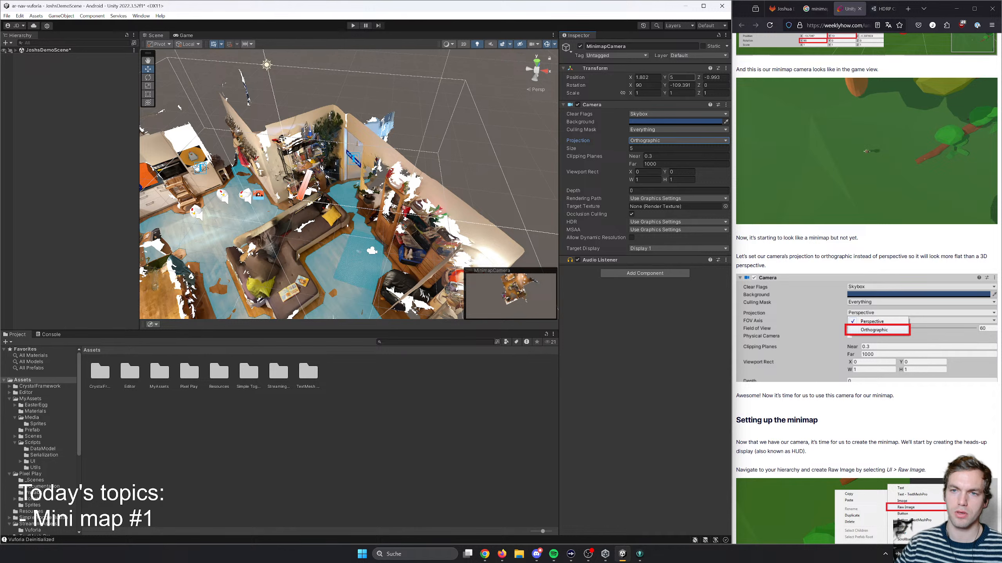
pyautogui.write('3')
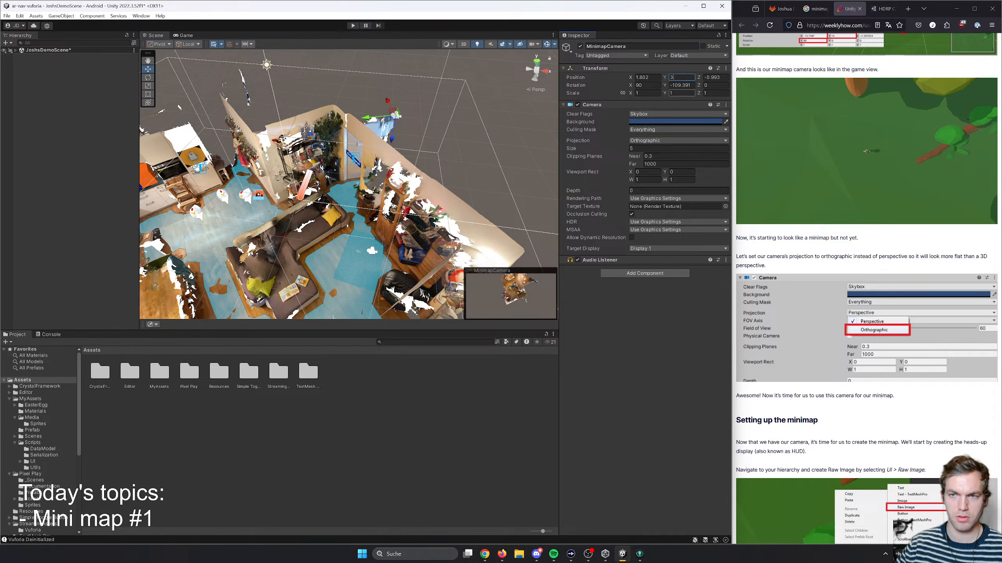
pyautogui.press('Tab')
pyautogui.click(681, 77)
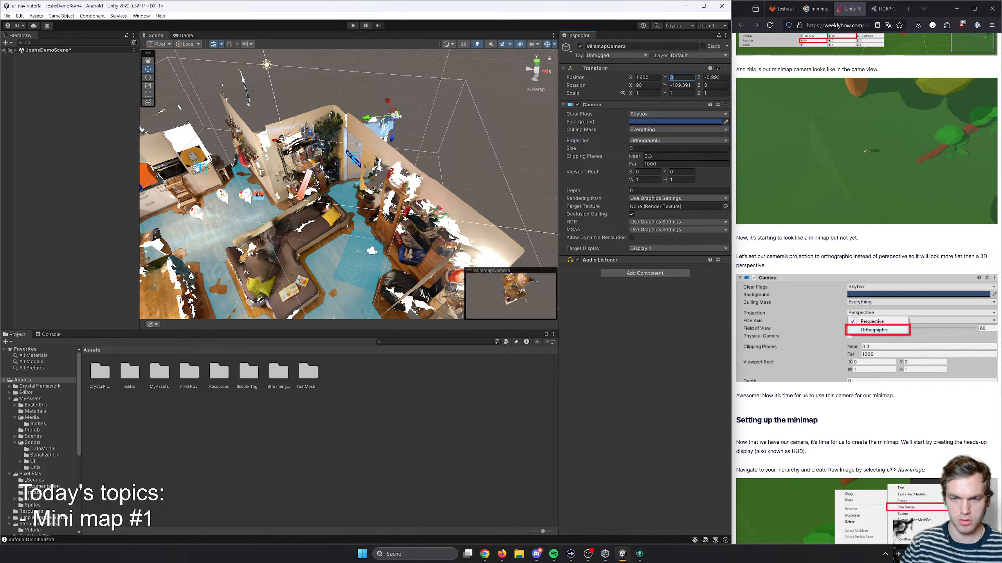
pyautogui.write('10')
pyautogui.press('Tab')
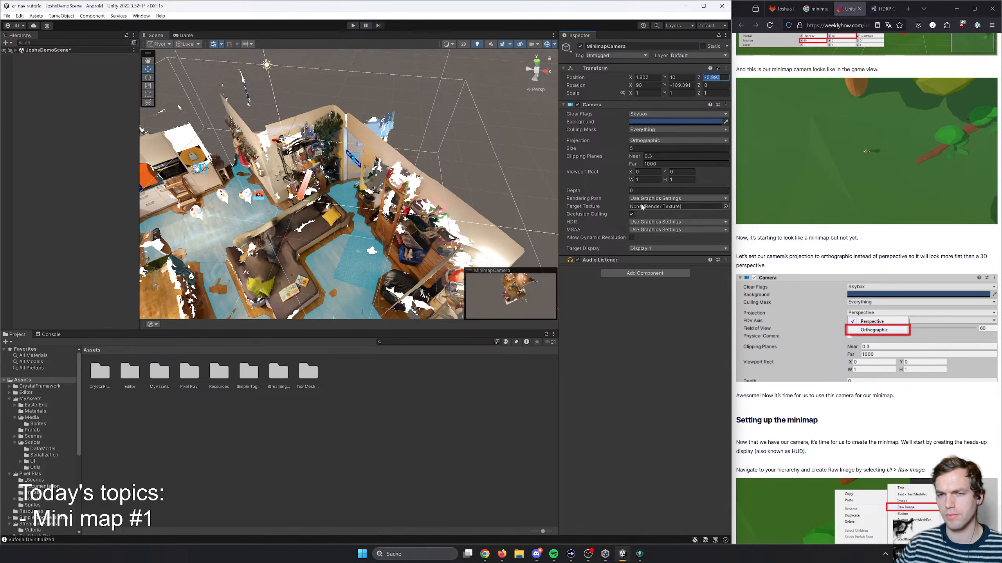
# - Compare orthographic sizes of 10, 5 and 1 for MinimapCamera in its preview, and settle on 2
pyautogui.click(636, 148)
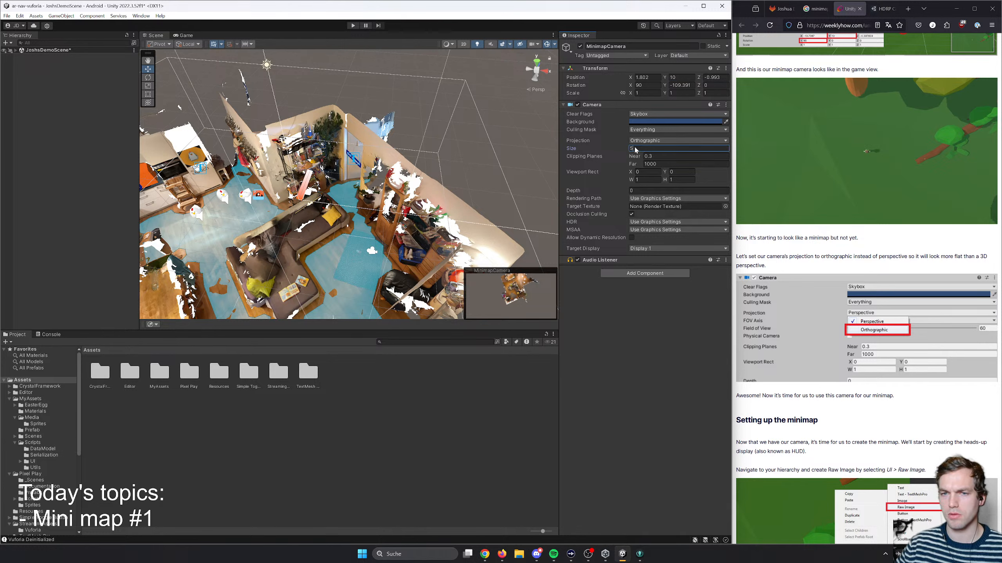
pyautogui.write('10')
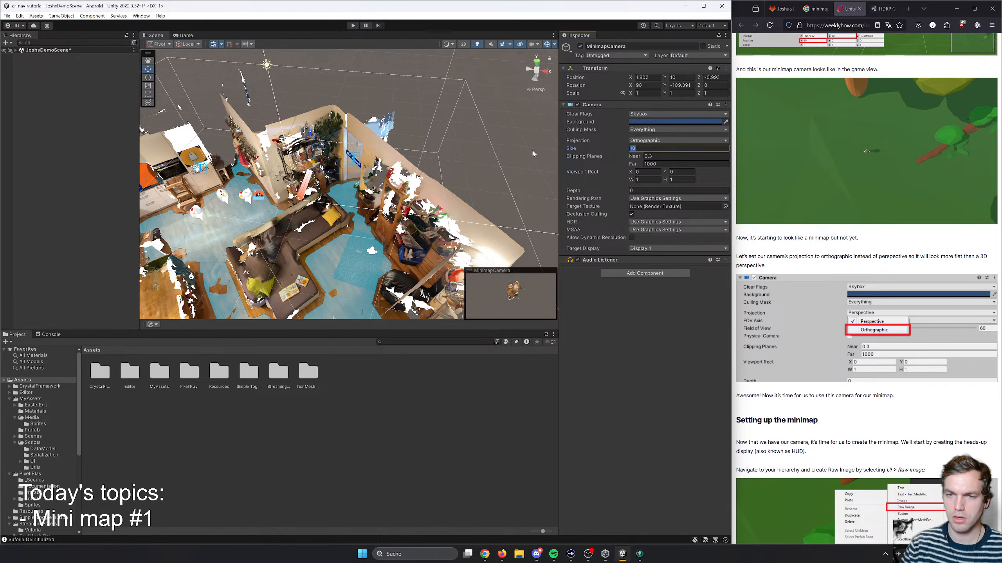
pyautogui.press('BackSpace')
pyautogui.press('BackSpace')
pyautogui.write('5')
pyautogui.press('BackSpace')
pyautogui.write('10')
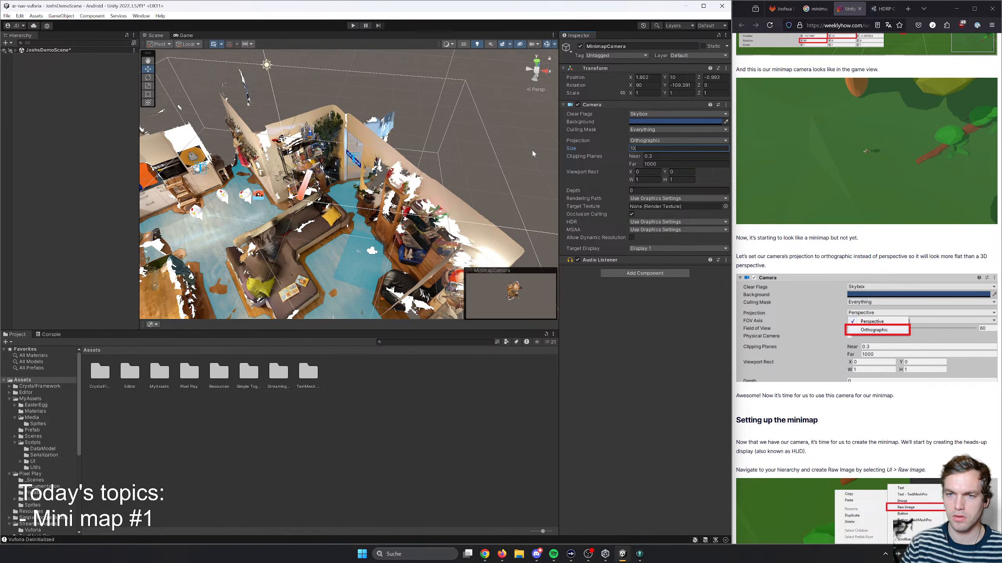
pyautogui.press('BackSpace')
pyautogui.press('BackSpace')
pyautogui.write('5')
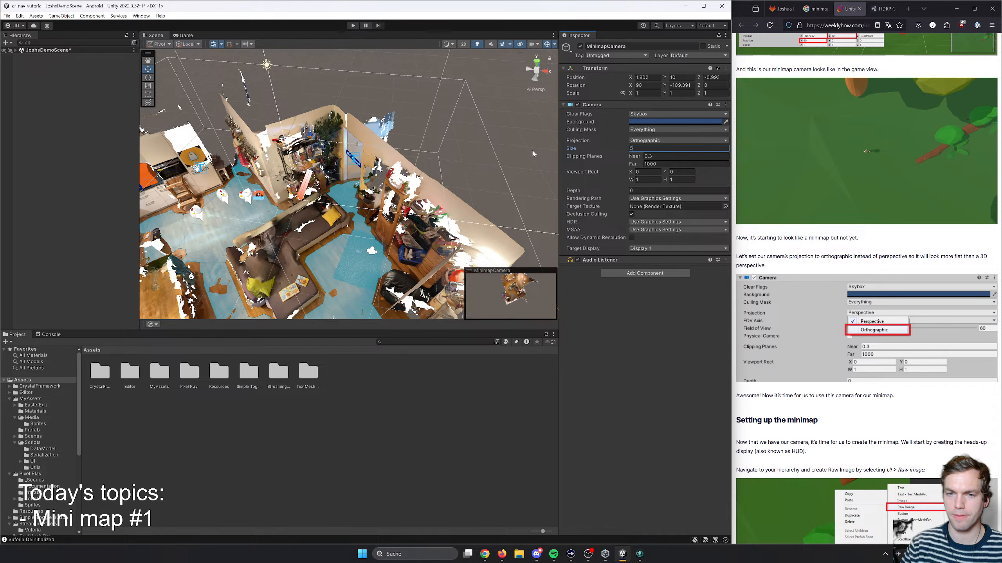
pyautogui.press('BackSpace')
pyautogui.write('1')
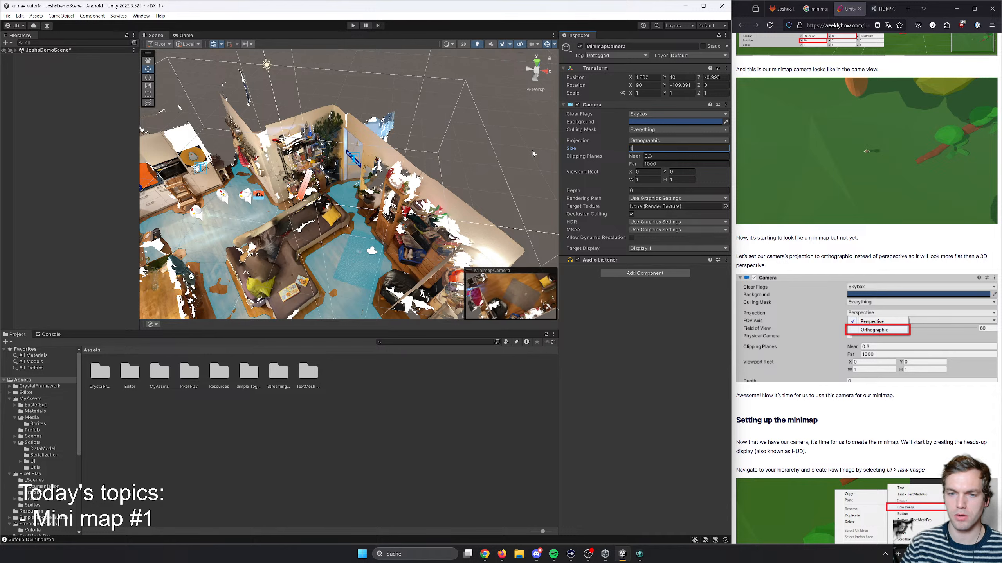
pyautogui.press('BackSpace')
pyautogui.write('2')
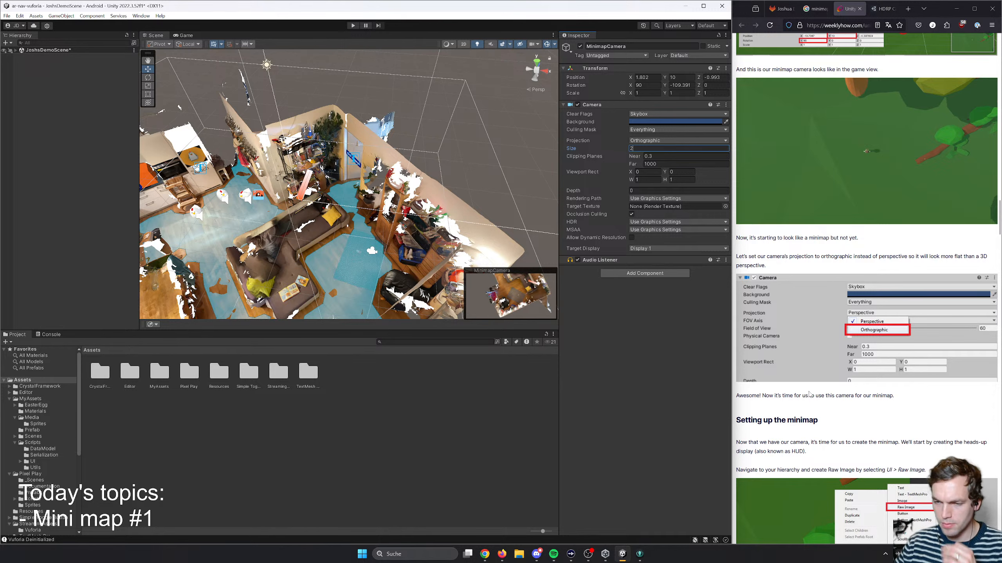
# - Read the article's "Setting up the minimap" section on creating a Raw Image for the heads-up display
pyautogui.click(782, 393)
pyautogui.scroll(-2, 782, 394)
pyautogui.scroll(-2, 782, 393)
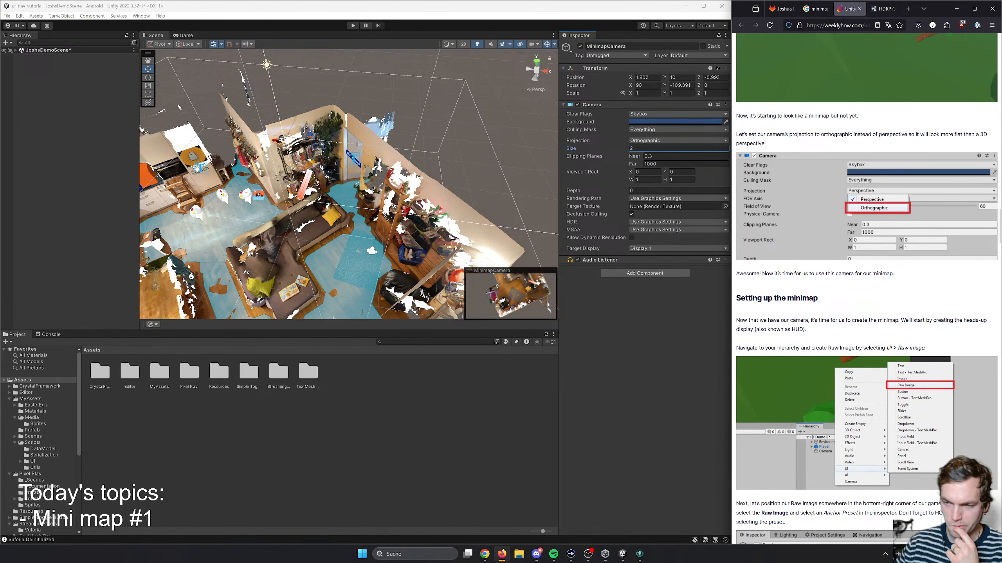
pyautogui.moveTo(808, 320); pyautogui.dragTo(839, 330)
pyautogui.click(839, 330)
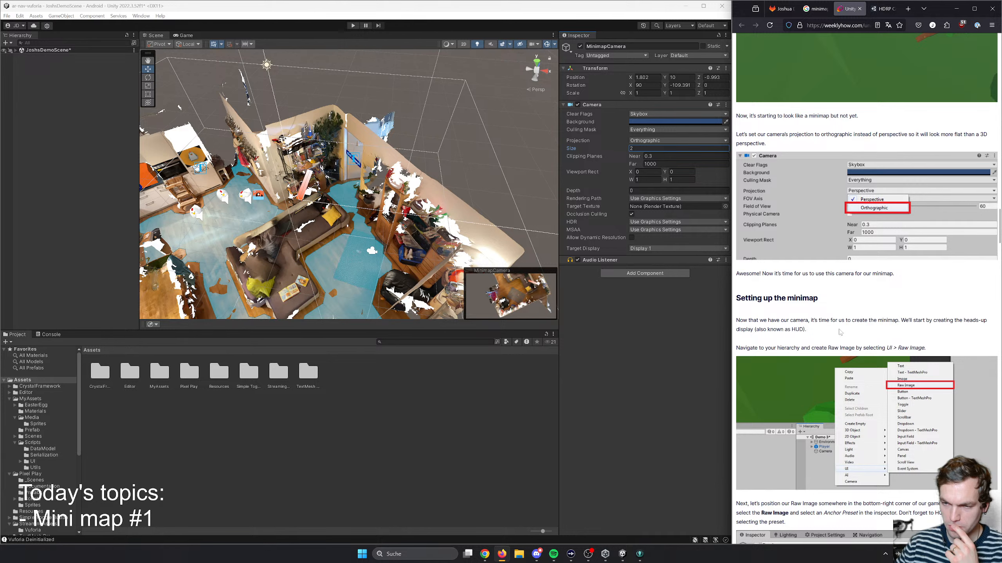
pyautogui.tripleClick(761, 327)
pyautogui.click(760, 327)
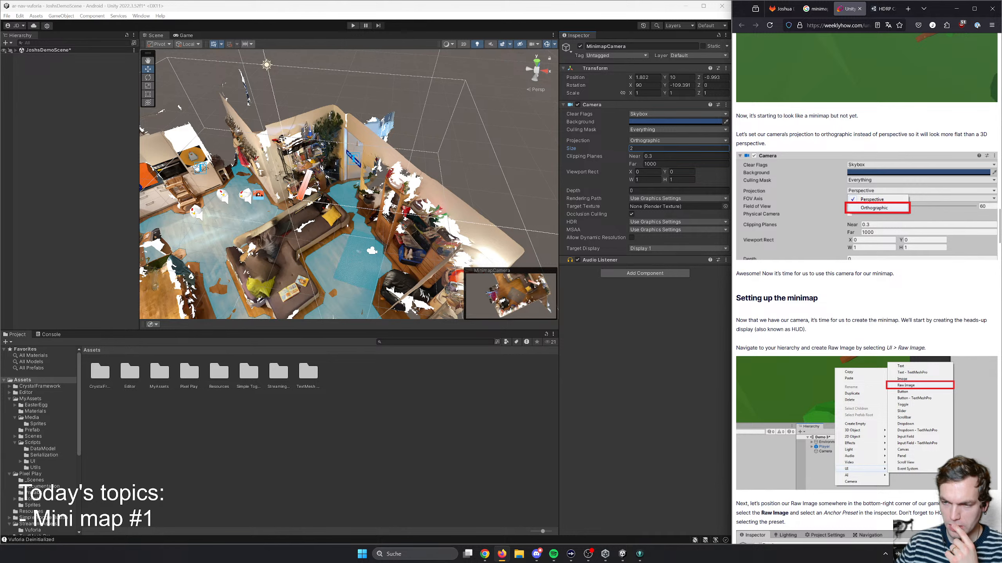
pyautogui.scroll(-2, 775, 277)
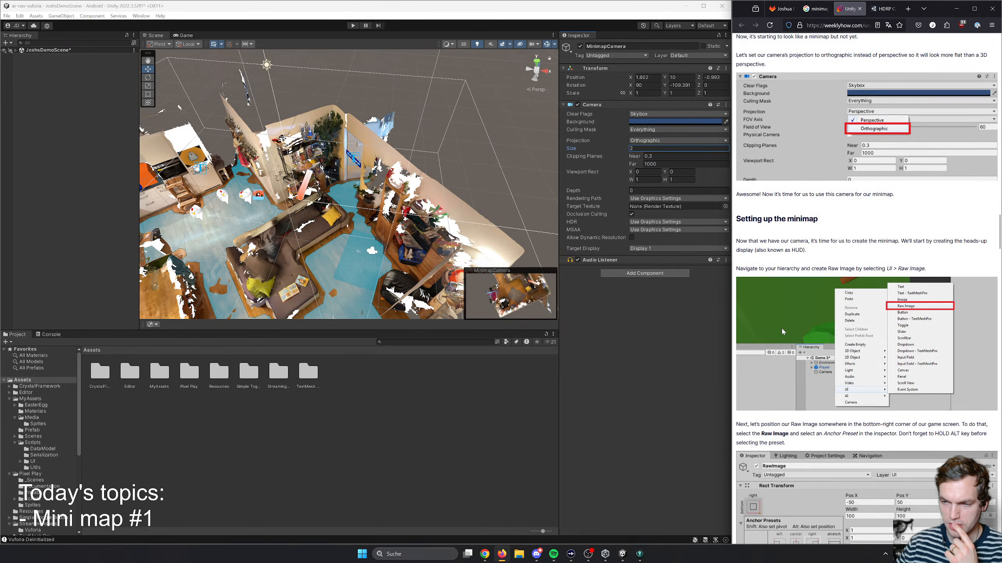
# - Skim the article's remaining sections on the render texture, follow script, circular mask and border, and return to the Raw Image instructions
pyautogui.click(202, 405)
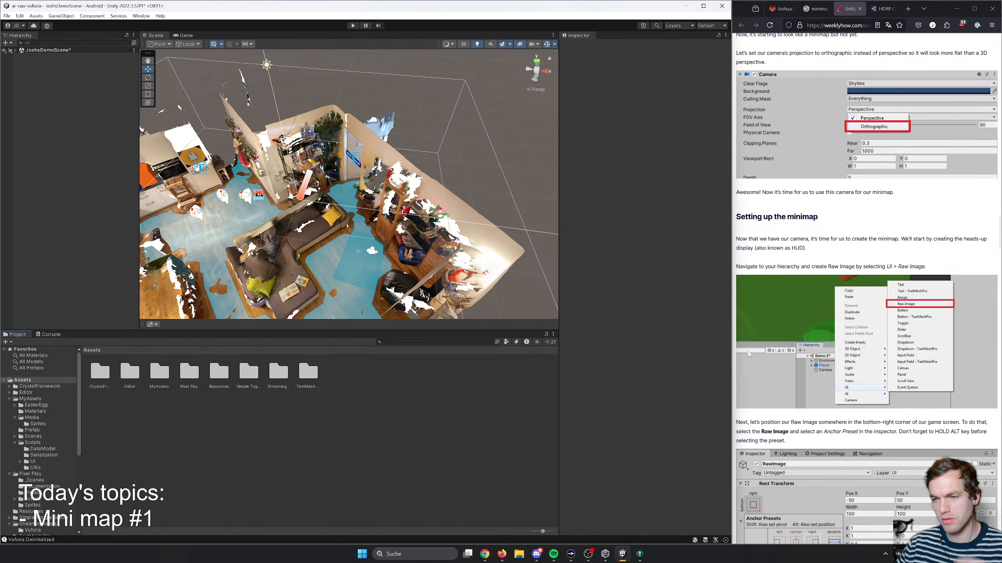
pyautogui.scroll(-4, 803, 270)
pyautogui.scroll(-20, 804, 270)
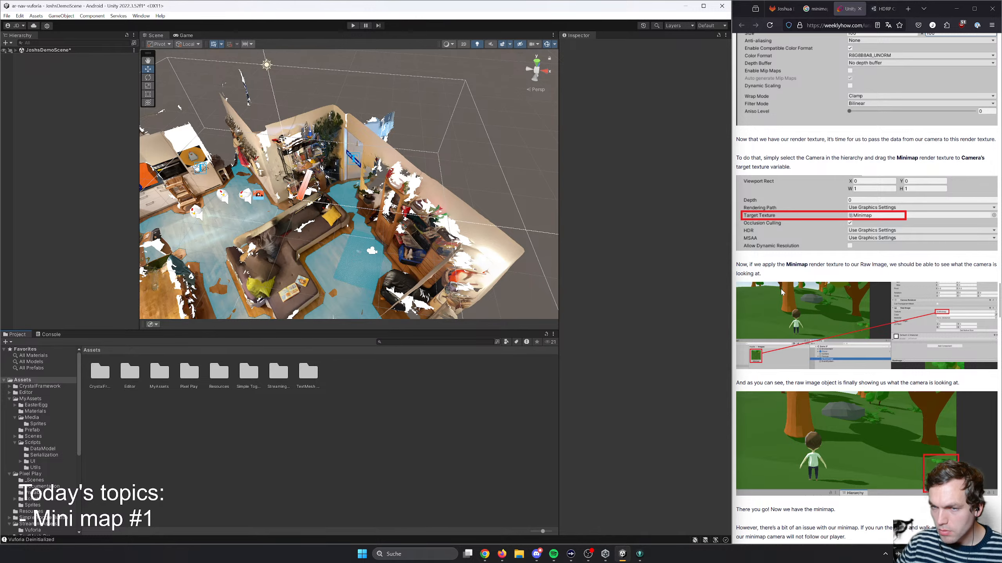
pyautogui.scroll(-20, 782, 291)
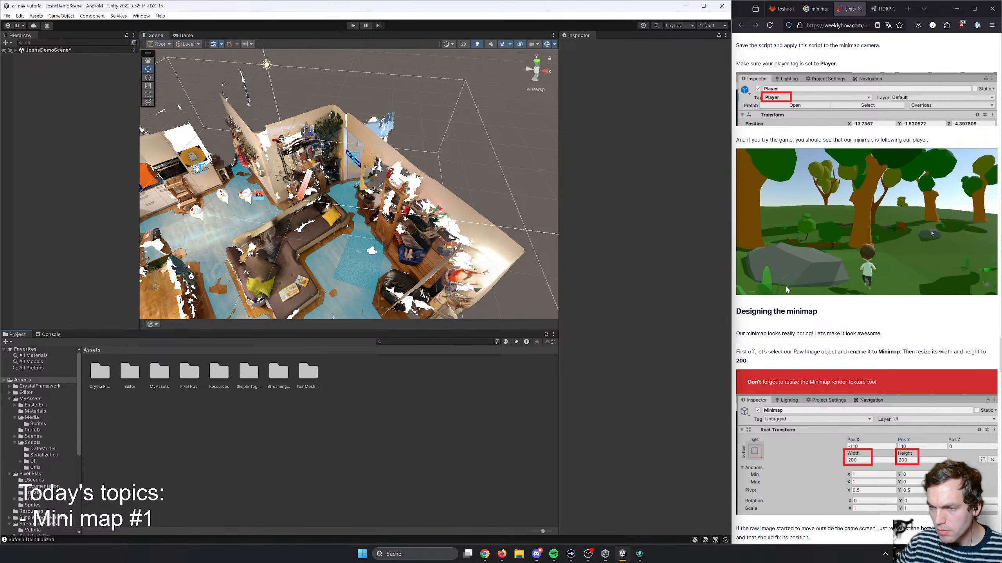
pyautogui.scroll(-6, 786, 289)
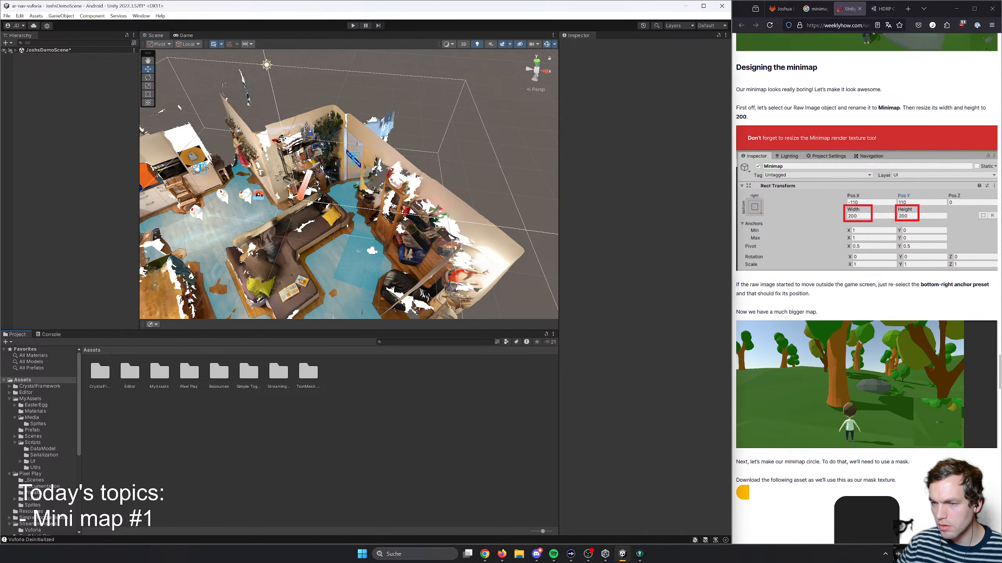
pyautogui.scroll(-16, 822, 297)
pyautogui.scroll(7, 821, 297)
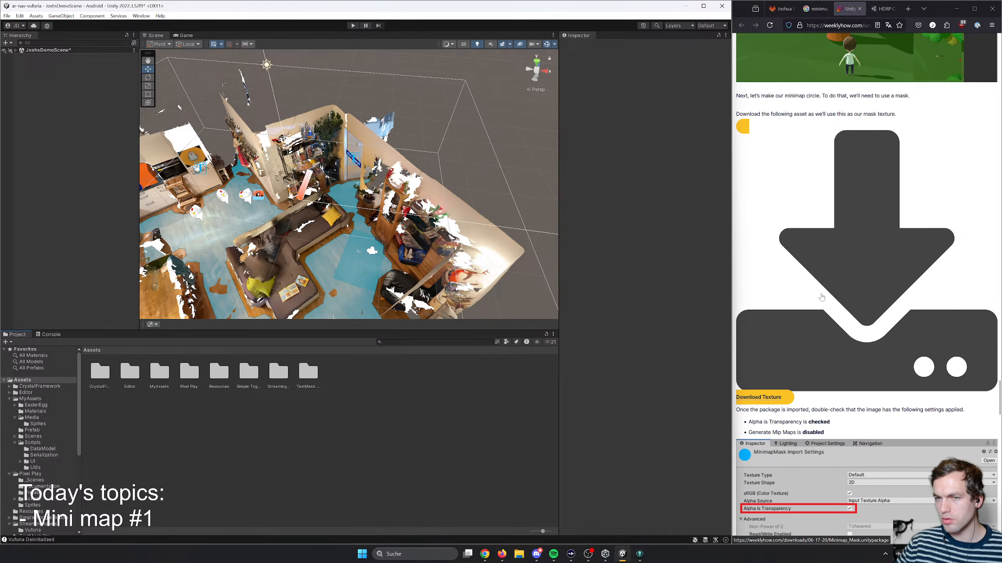
pyautogui.scroll(-15, 824, 296)
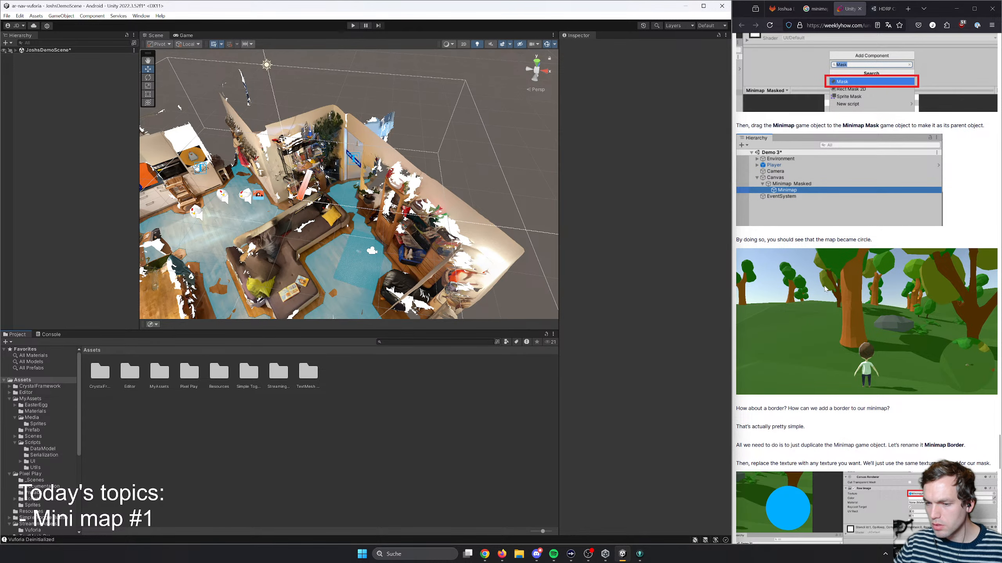
pyautogui.scroll(18, 849, 342)
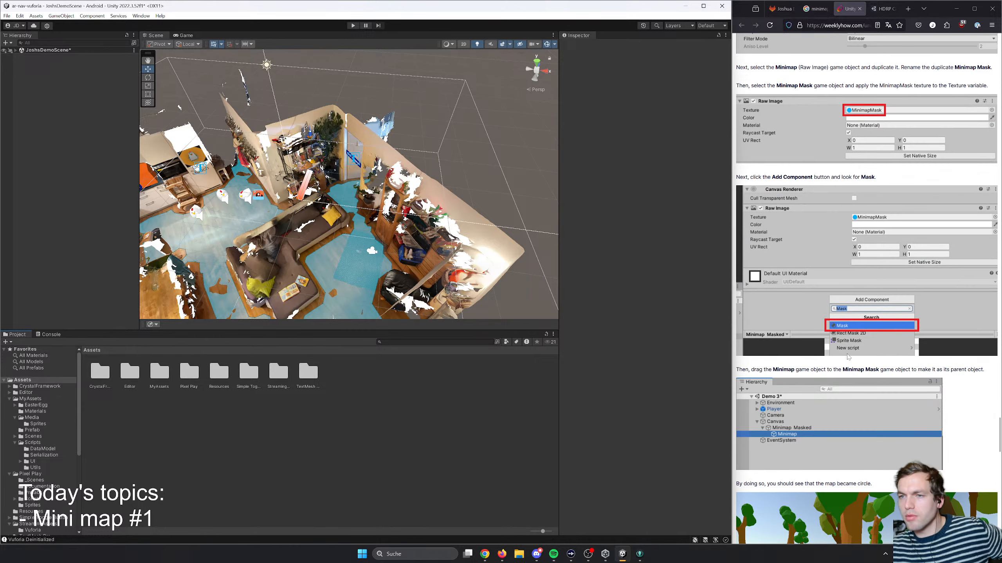
pyautogui.scroll(10, 870, 361)
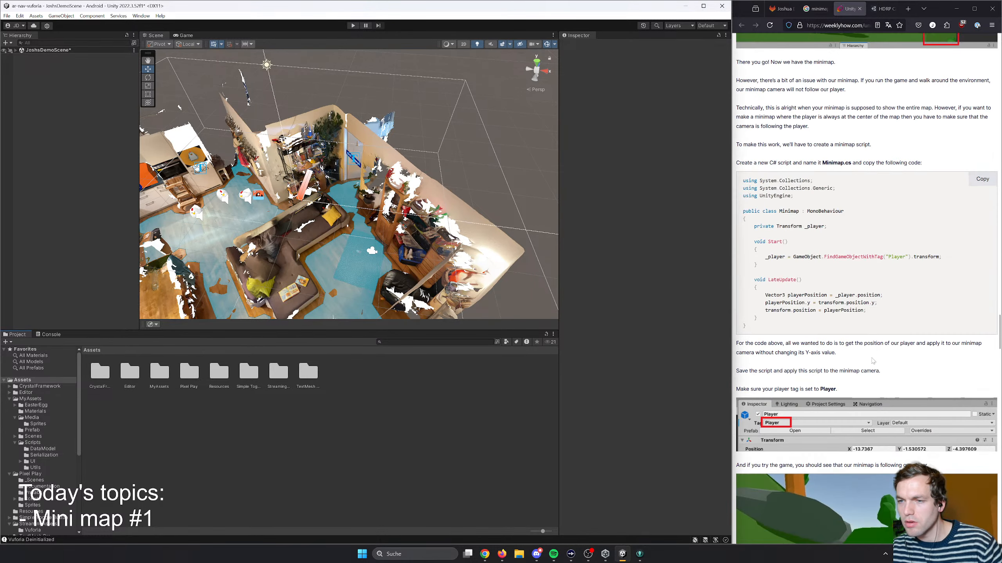
pyautogui.scroll(10, 878, 354)
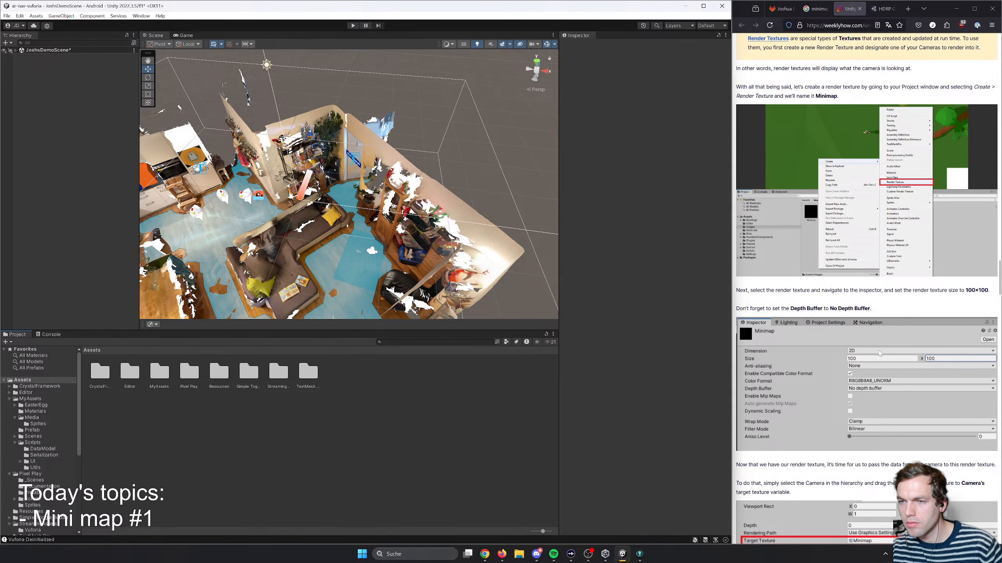
pyautogui.scroll(3, 880, 353)
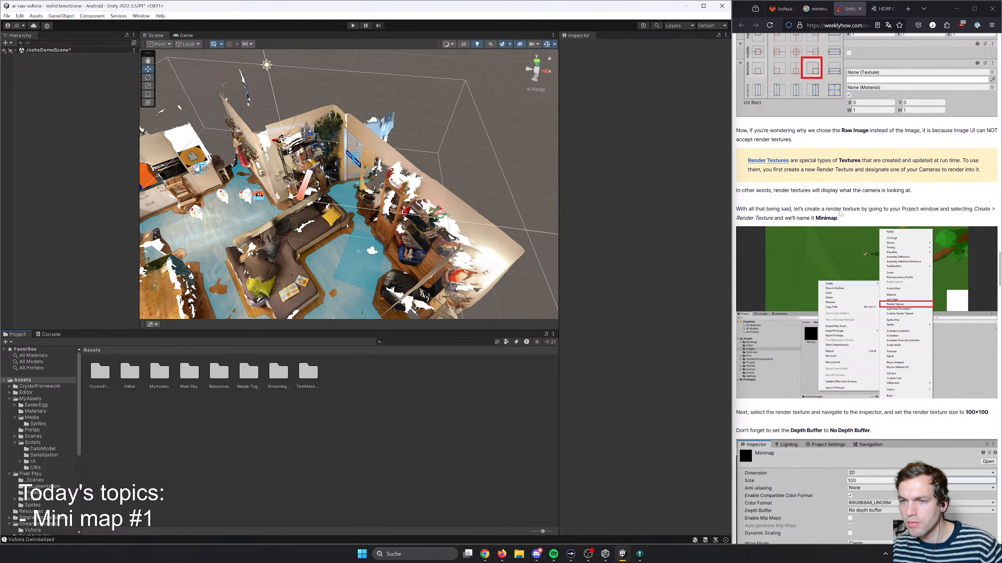
pyautogui.scroll(7, 832, 205)
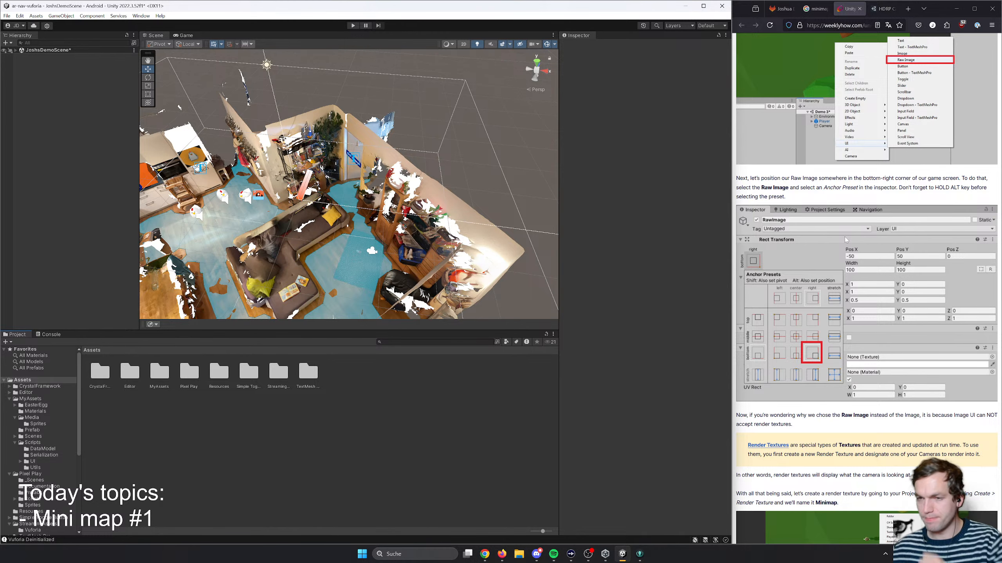
pyautogui.scroll(3, 752, 265)
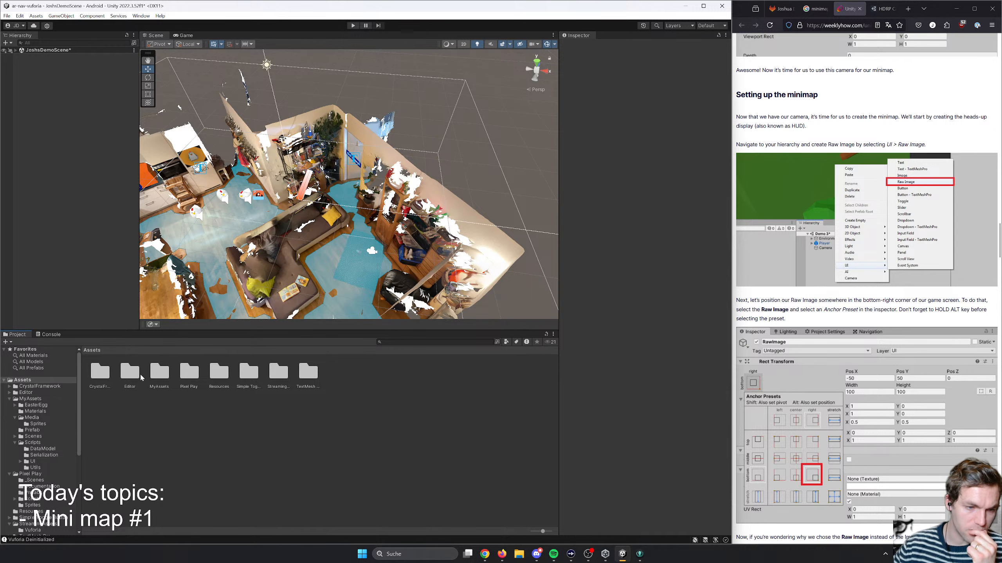
# - Open the Media folder inside MyAssets and reread the article's instructions for anchoring the Raw Image
pyautogui.doubleClick(159, 372)
pyautogui.doubleClick(162, 372)
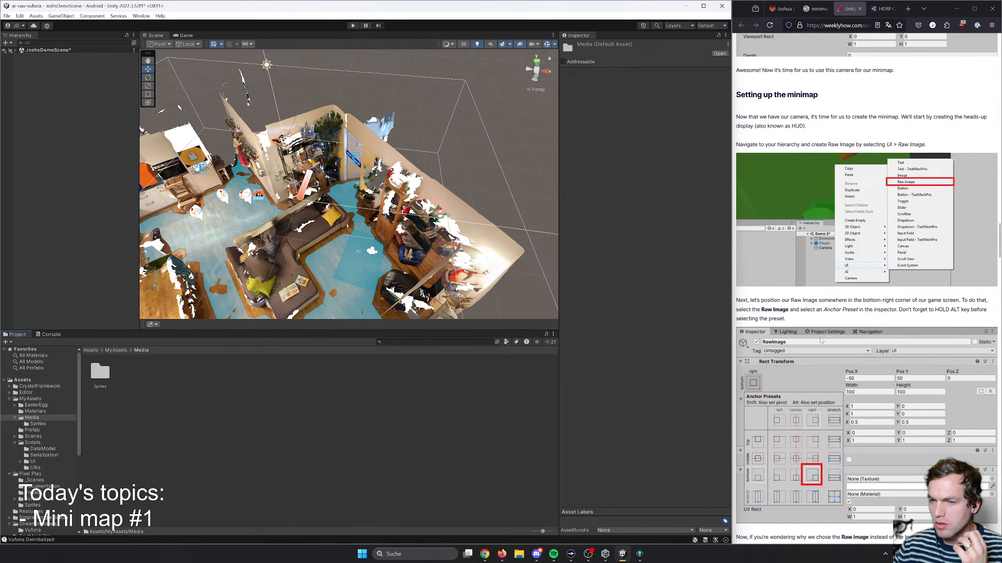
pyautogui.moveTo(779, 300); pyautogui.dragTo(848, 321)
pyautogui.click(848, 320)
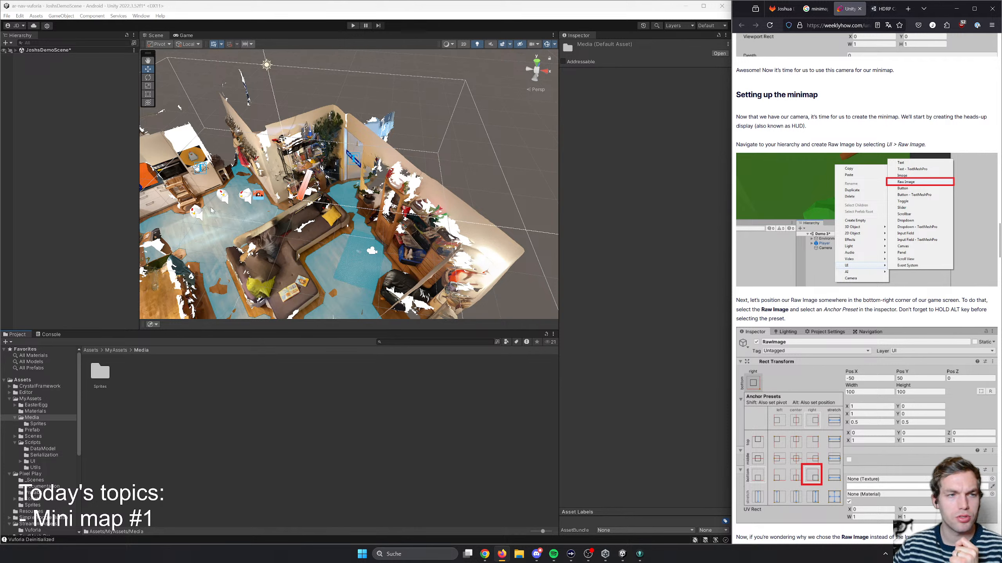
# - Expand JoshsDemoScene and its Minimap object in the hierarchy, and select MinimapCamera
pyautogui.click(16, 50)
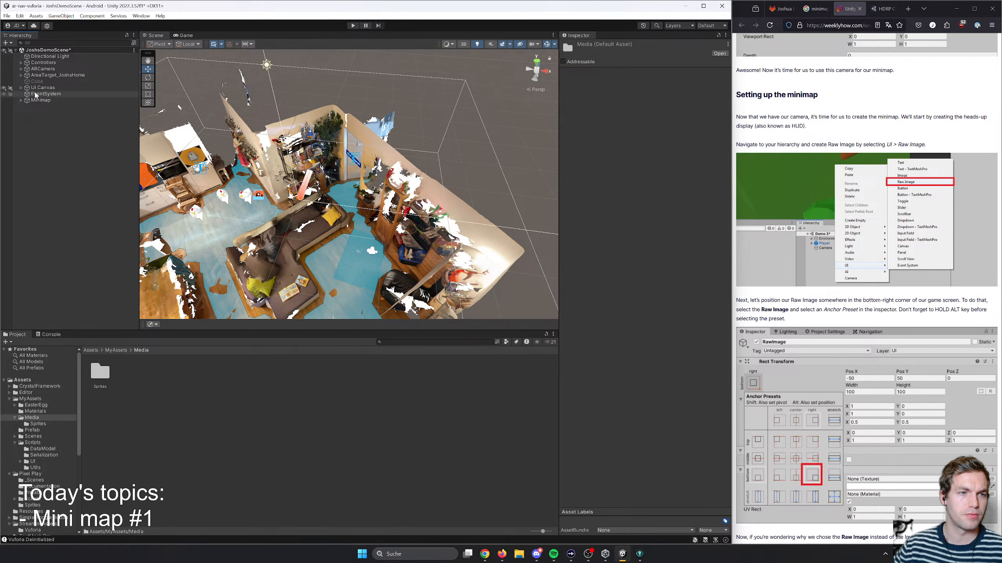
pyautogui.click(39, 94)
pyautogui.click(36, 101)
pyautogui.click(21, 100)
pyautogui.click(43, 107)
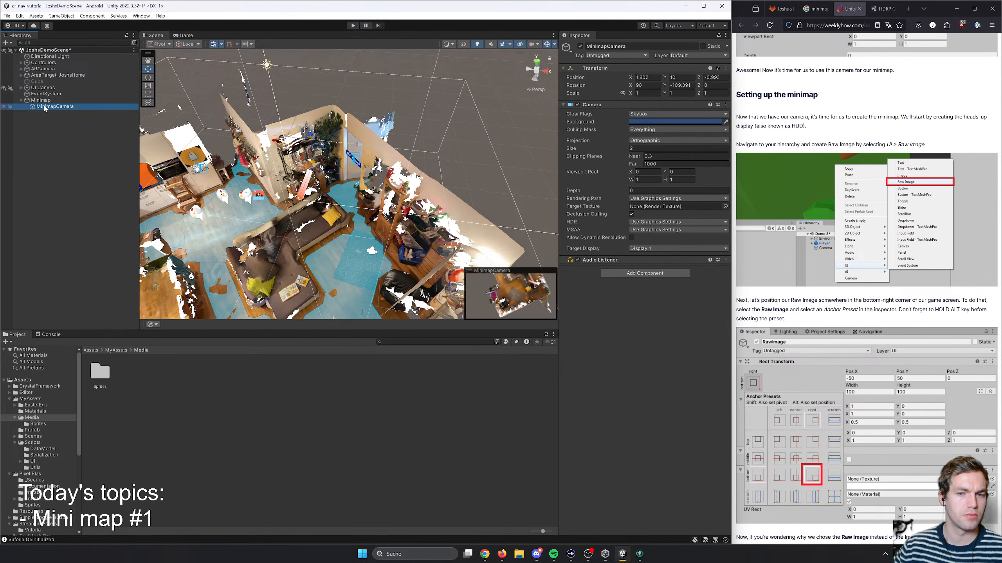
pyautogui.rightClick(71, 133)
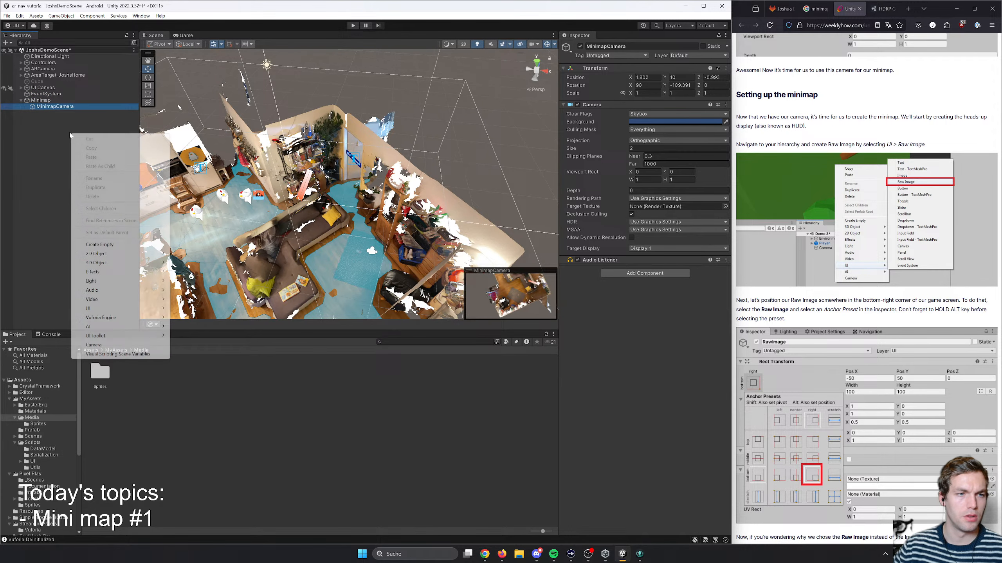
pyautogui.click(55, 110)
pyautogui.click(74, 107)
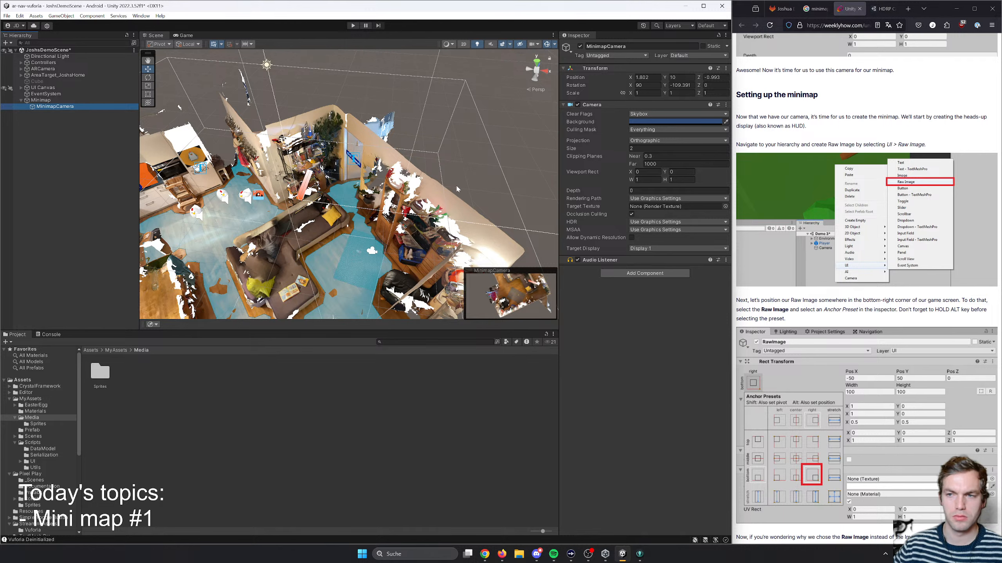
pyautogui.rightClick(59, 145)
pyautogui.click(58, 137)
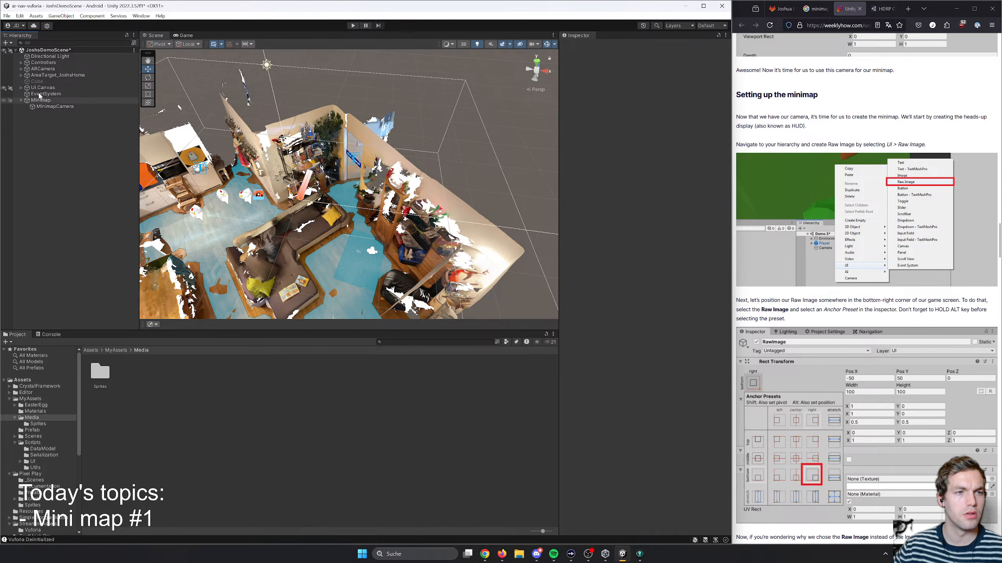
# - Frame UI Canvas in the scene and examine its existing interface elements in the Game view
pyautogui.click(36, 88)
pyautogui.doubleClick(35, 90)
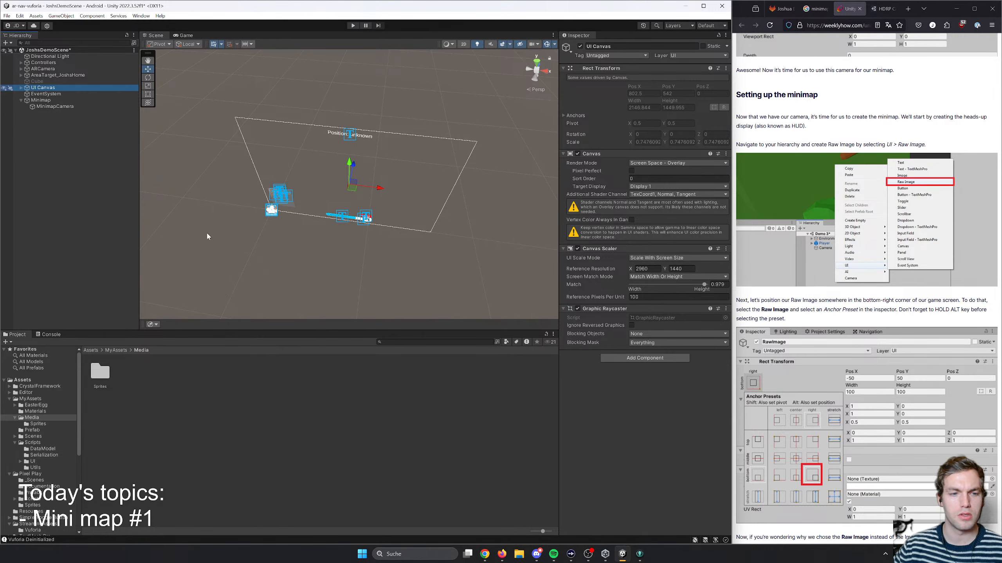
pyautogui.click(184, 35)
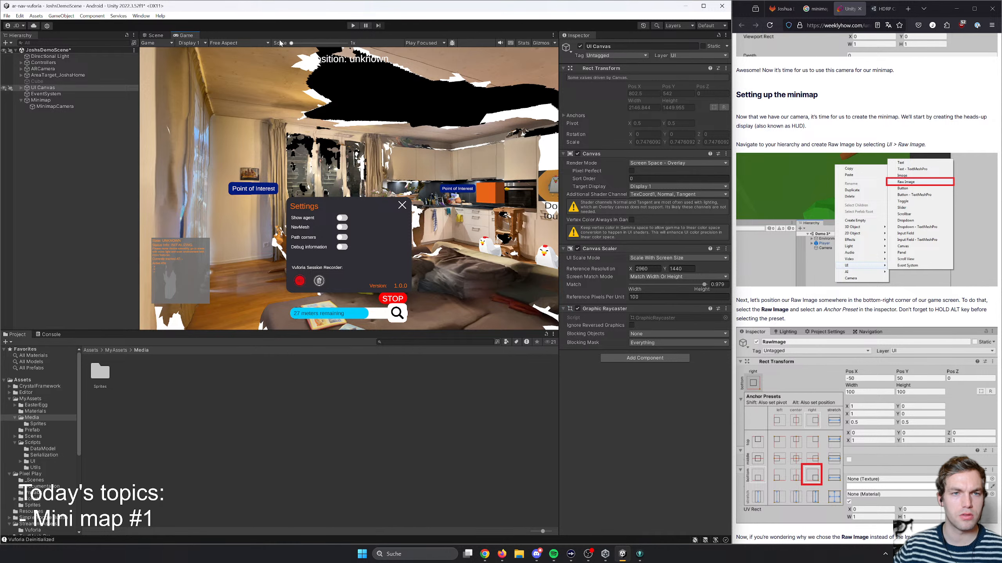
# - Try the iPhone 14 Pro Max size in the Game view and set its resolution to 2960x1440 Portrait
pyautogui.click(228, 42)
pyautogui.click(237, 200)
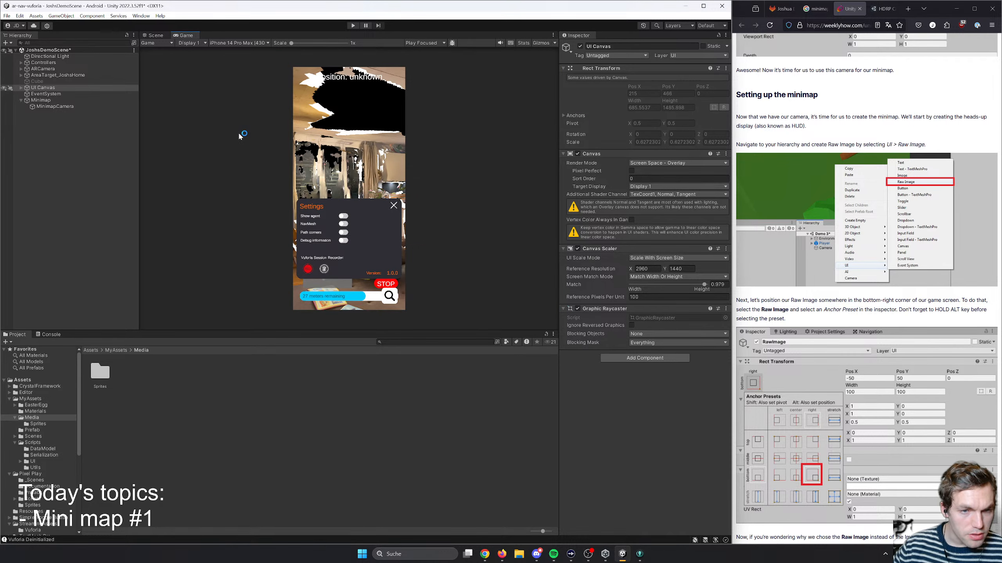
pyautogui.click(219, 43)
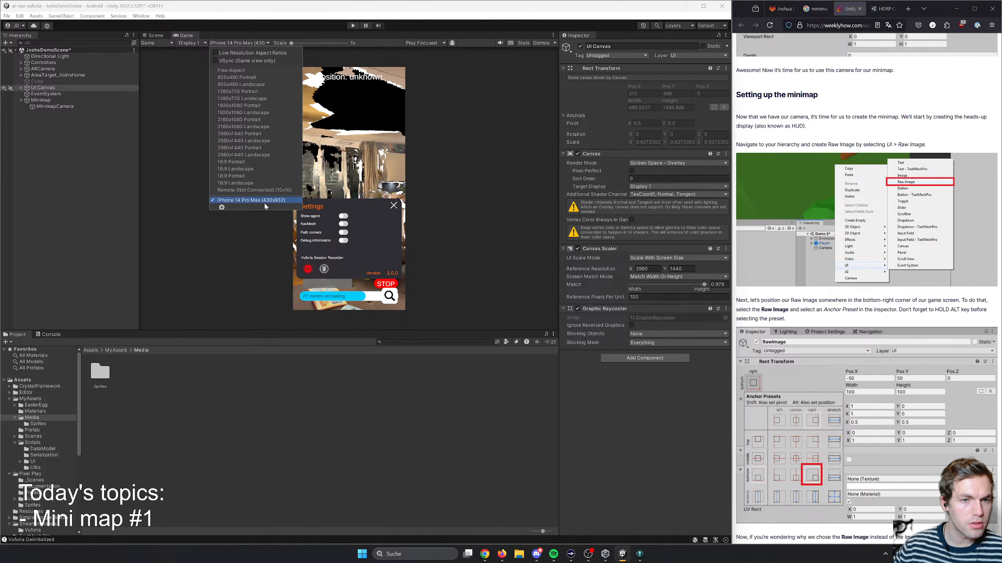
pyautogui.click(255, 148)
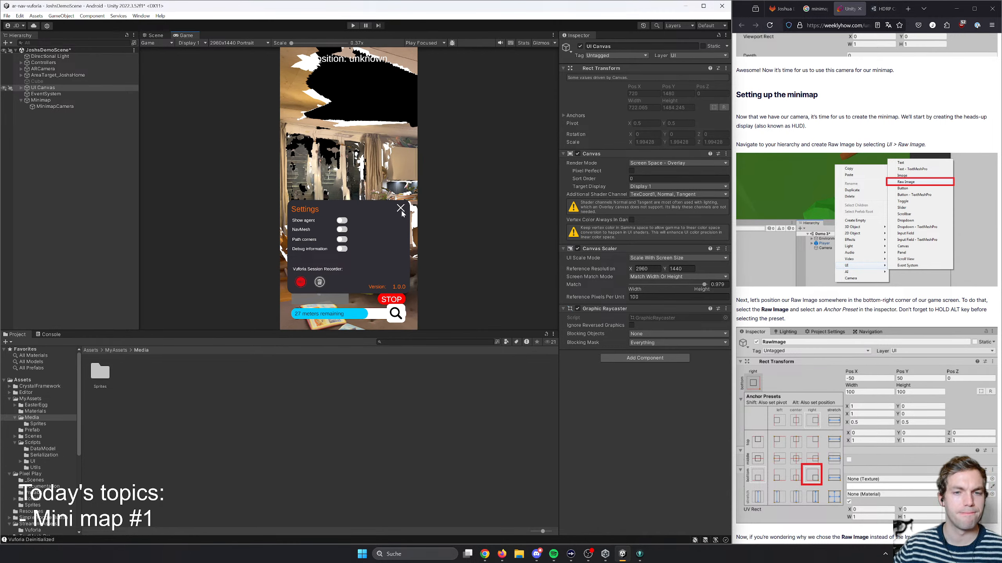
# - Expand UI Canvas and MainUI in the hierarchy and inspect the NavigationUI, SettingsUI and Session Recorder Overlay objects
pyautogui.click(21, 88)
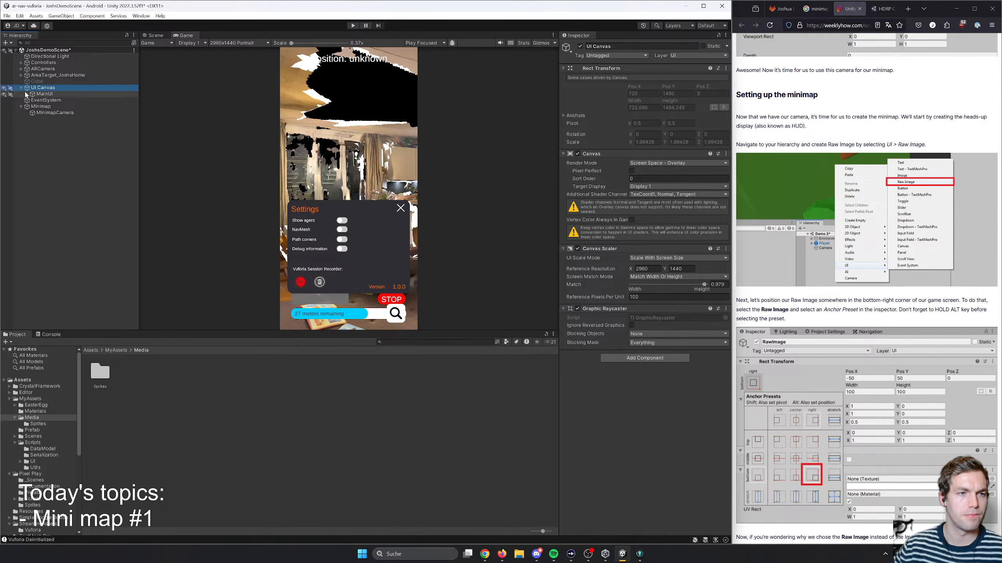
pyautogui.click(27, 94)
pyautogui.click(49, 106)
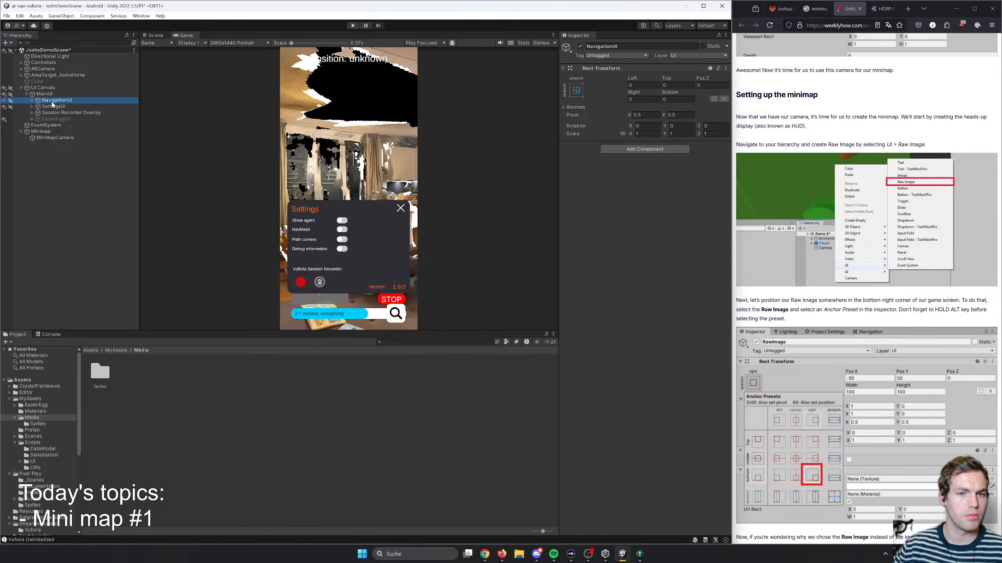
pyautogui.click(67, 113)
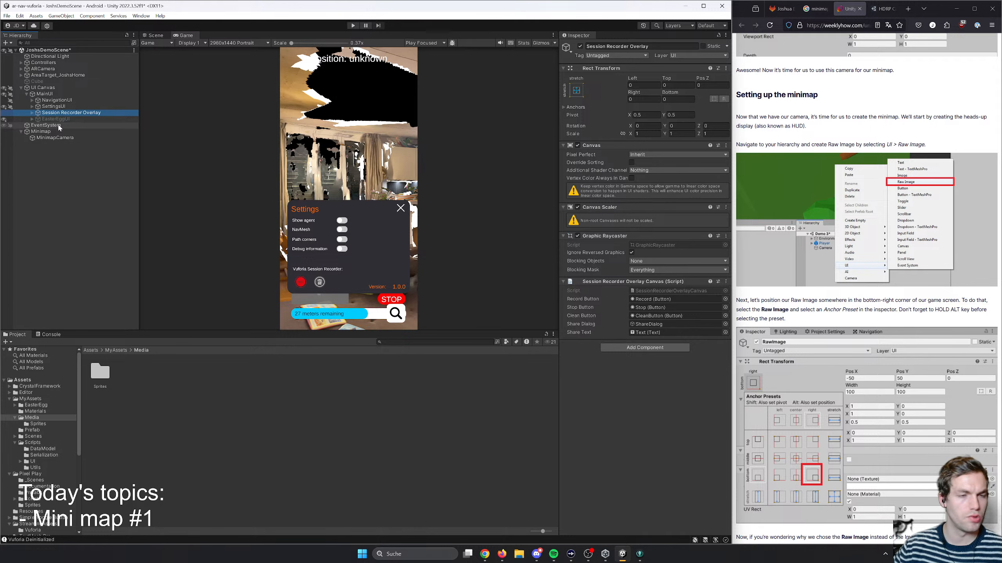
pyautogui.click(49, 106)
pyautogui.click(51, 101)
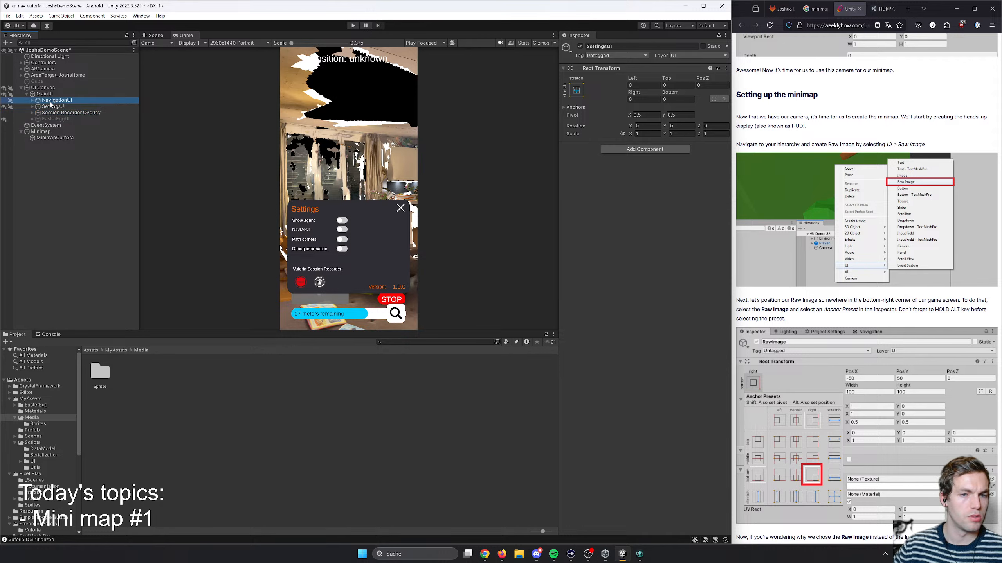
# - Expand NavigationUI, its SafeArea and Bottom UI, and examine the child objects that hold the navigation interface elements
pyautogui.click(33, 100)
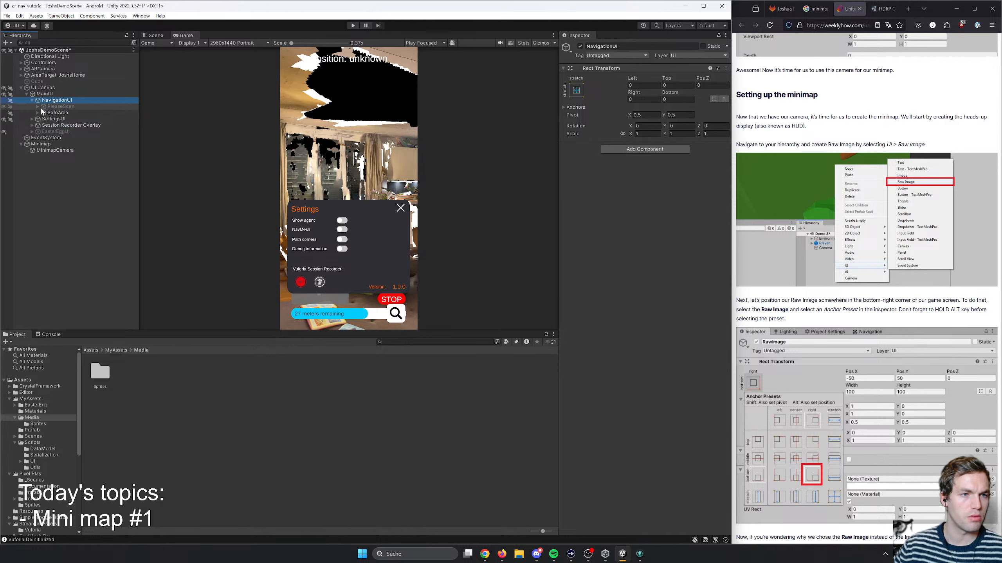
pyautogui.click(38, 113)
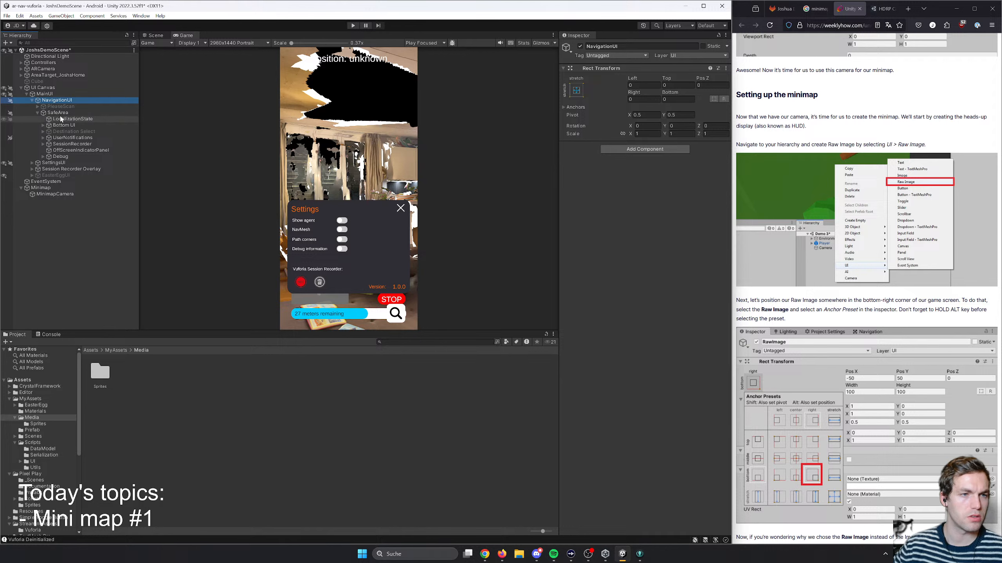
pyautogui.click(76, 114)
pyautogui.click(61, 157)
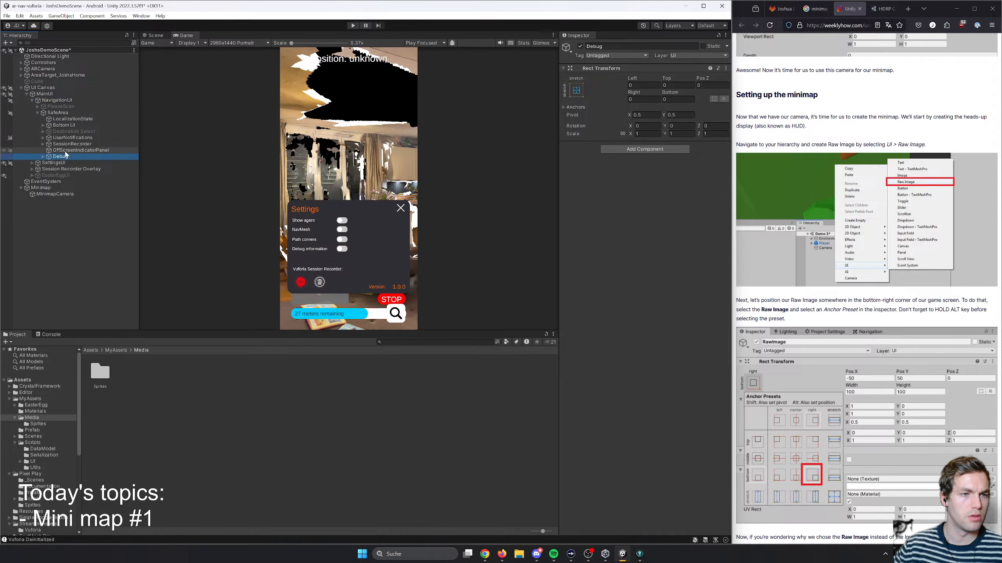
pyautogui.click(68, 138)
pyautogui.click(69, 126)
pyautogui.click(43, 126)
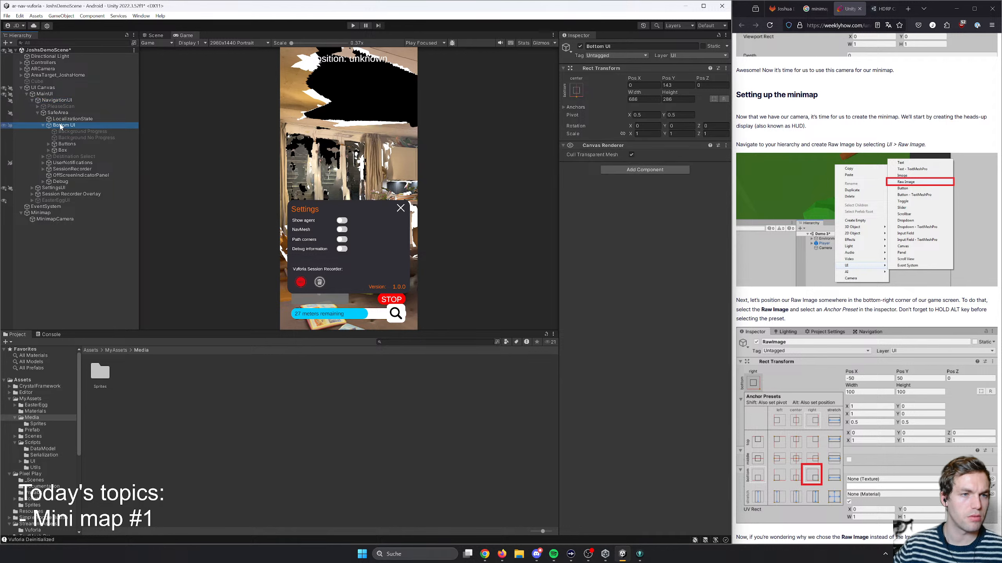
# - Toggle the Bottom UI object's active state to check which on-screen elements belong to it
pyautogui.click(581, 47)
pyautogui.click(580, 45)
pyautogui.click(581, 46)
pyautogui.click(580, 46)
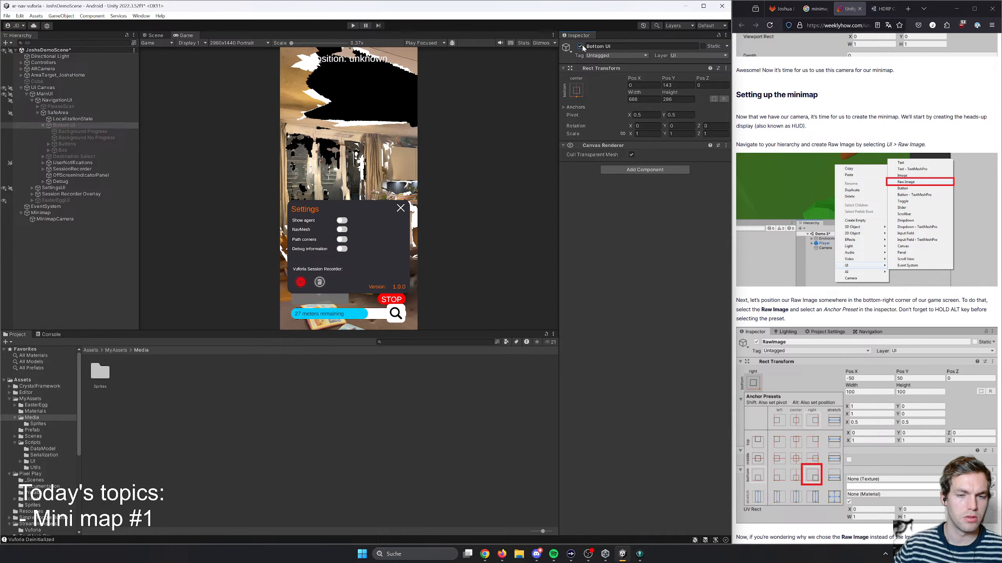
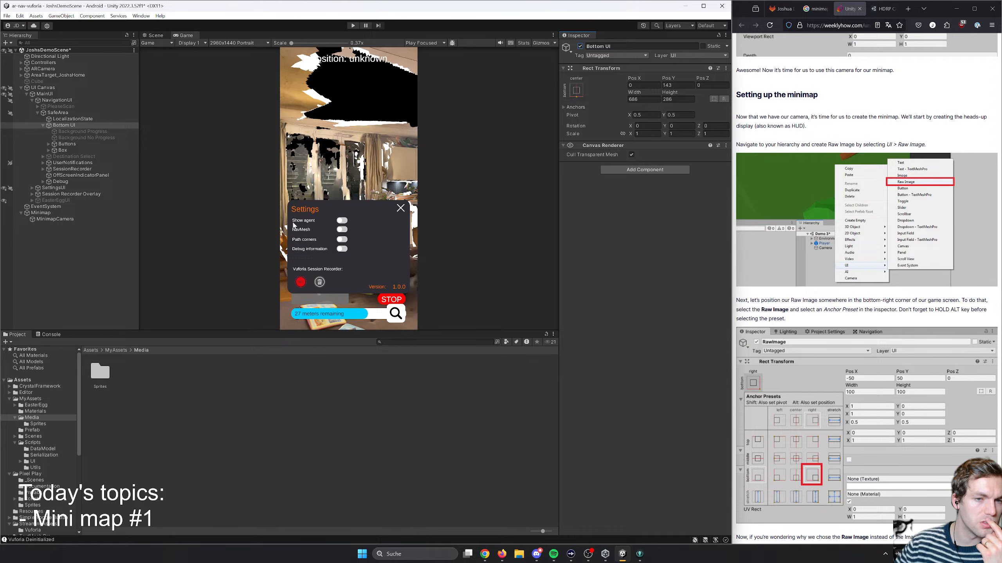
# - Hide the SettingsUI object in the Scene view and compare with the Game view
pyautogui.click(61, 188)
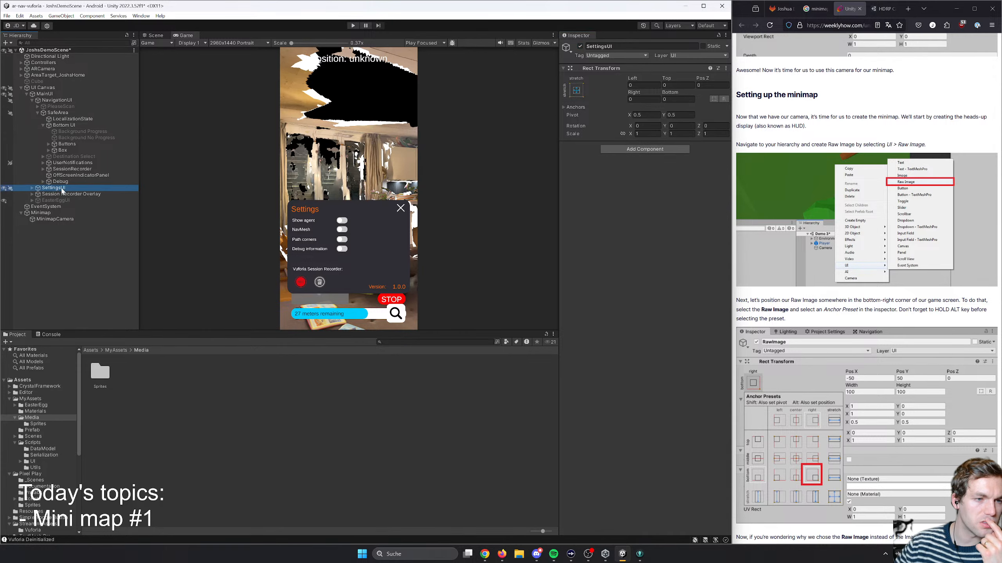
pyautogui.click(3, 189)
pyautogui.click(156, 36)
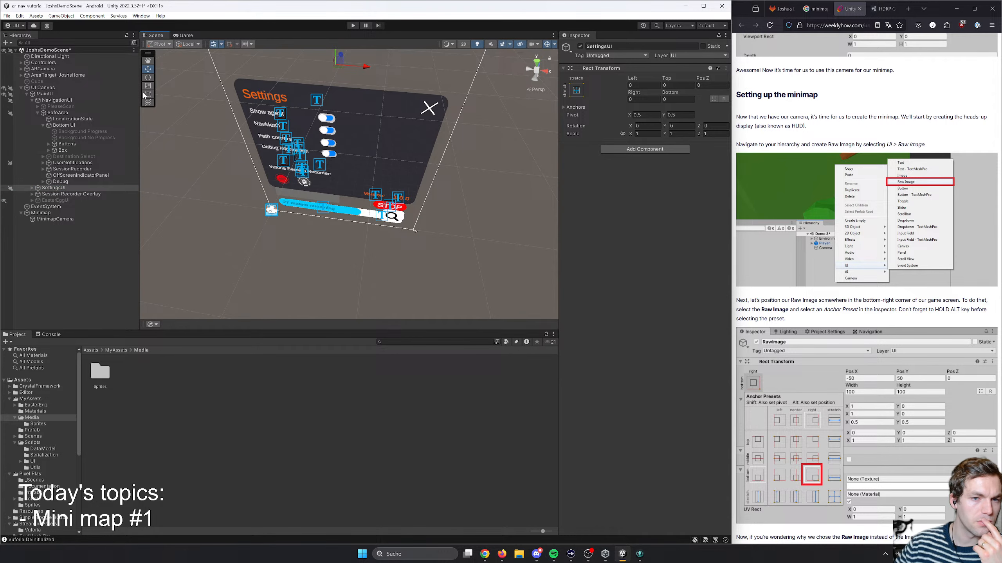
pyautogui.click(3, 189)
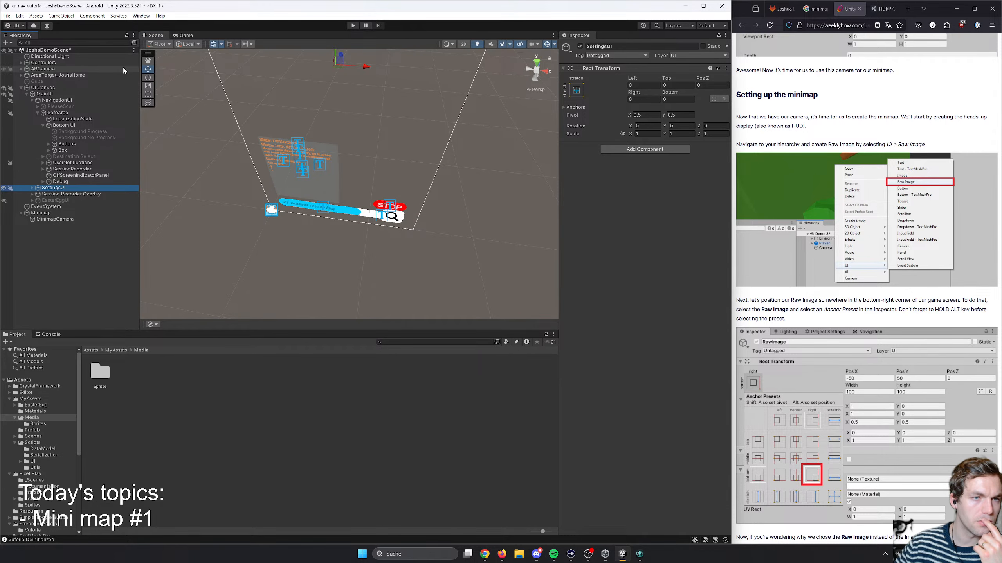
pyautogui.click(185, 35)
pyautogui.click(155, 36)
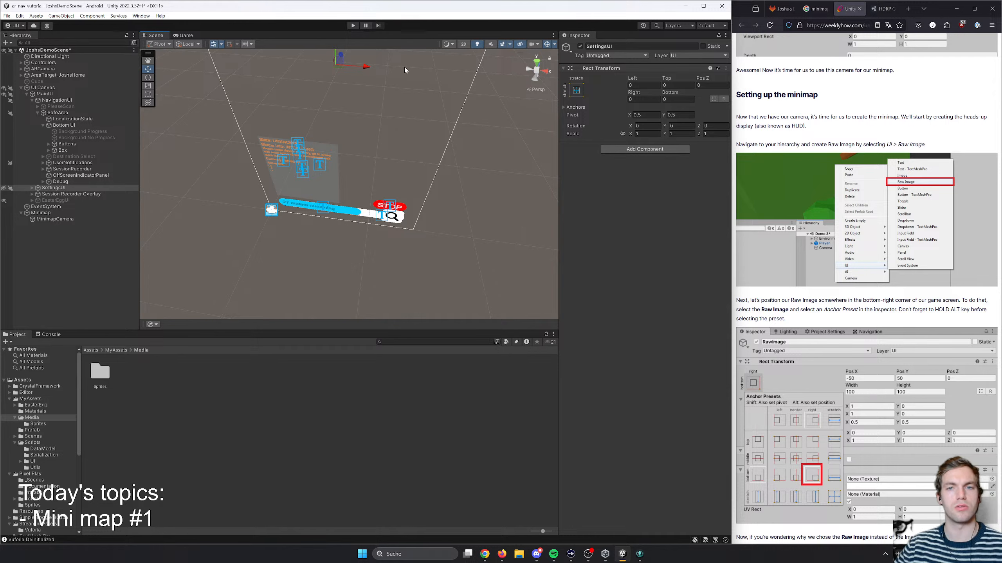
# - Switch the Scene view to 2D and hide the Debug object under SafeArea
pyautogui.click(469, 45)
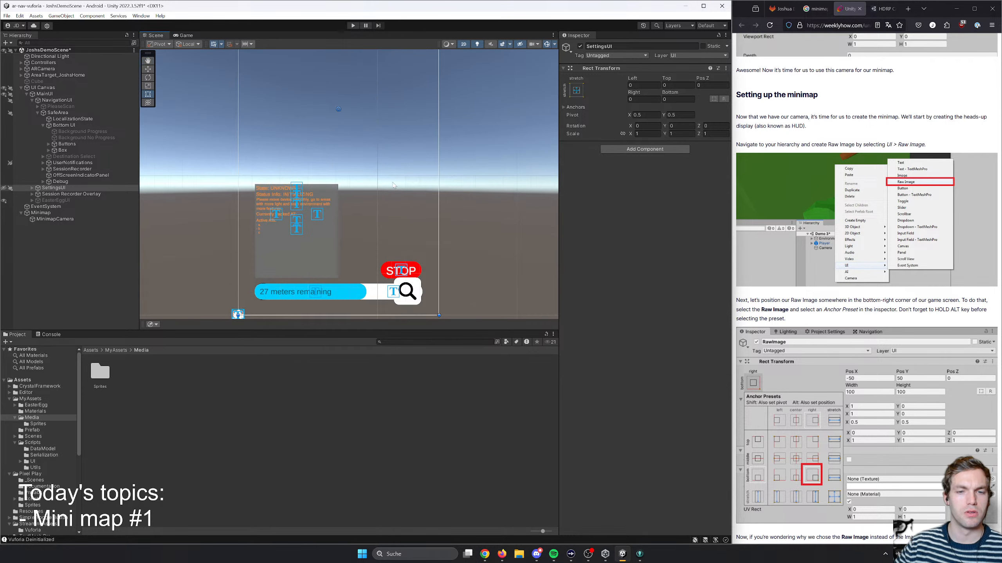
pyautogui.press('t')
pyautogui.scroll(5, 371, 178)
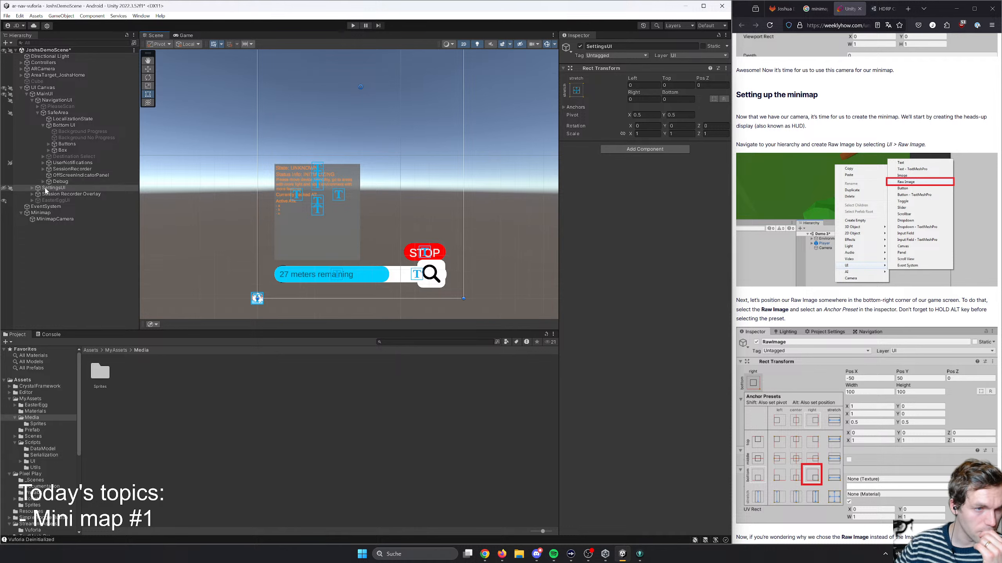
pyautogui.click(60, 181)
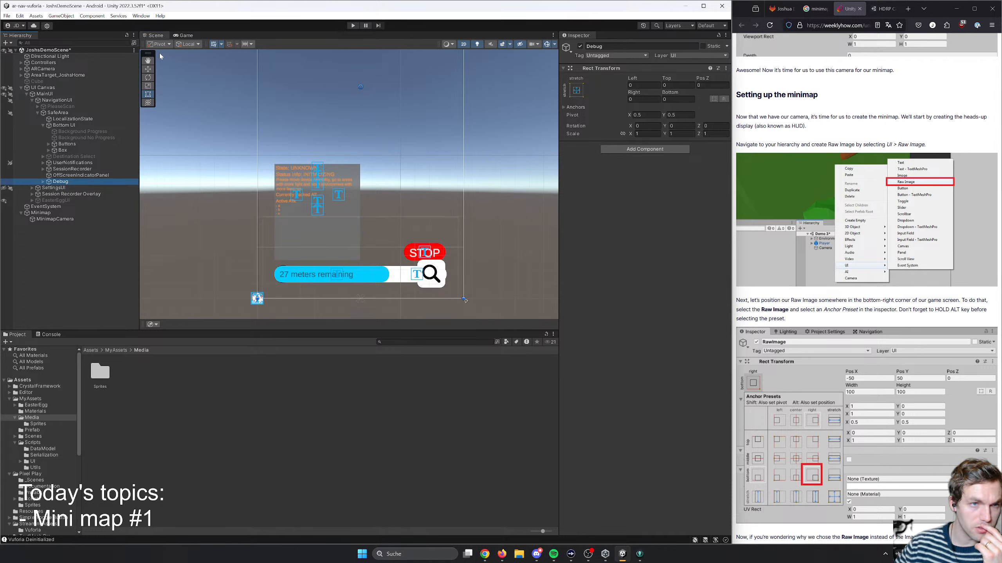
pyautogui.click(4, 181)
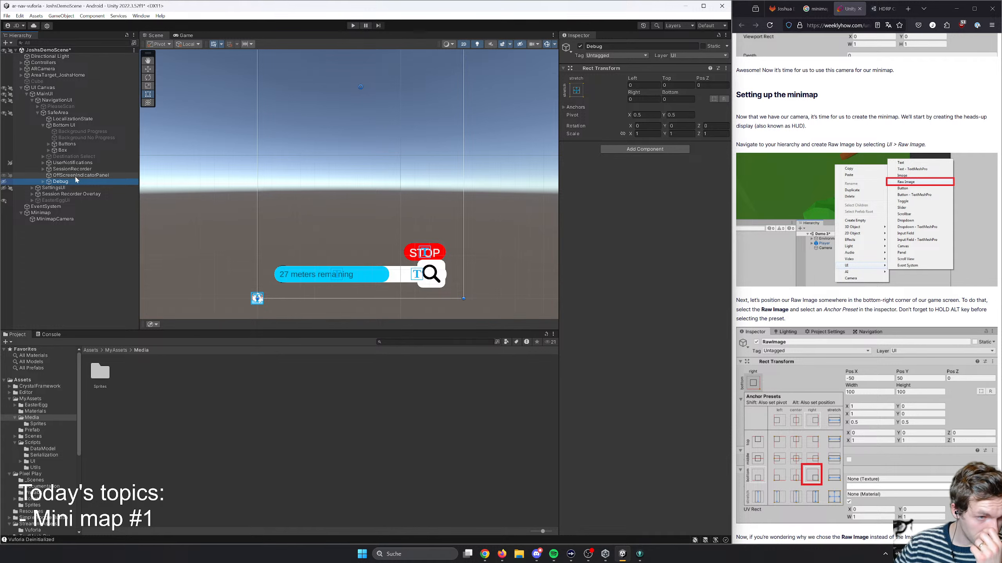
# - Inspect SessionRecorder, Bottom UI and its Buttons and Box children, including the Progress Slider inside Box
pyautogui.click(61, 170)
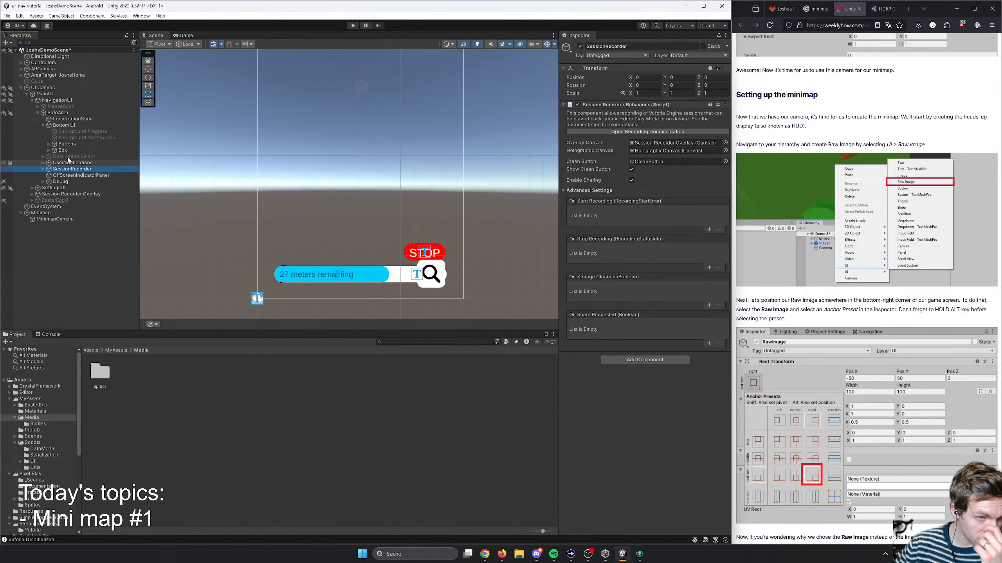
pyautogui.click(58, 126)
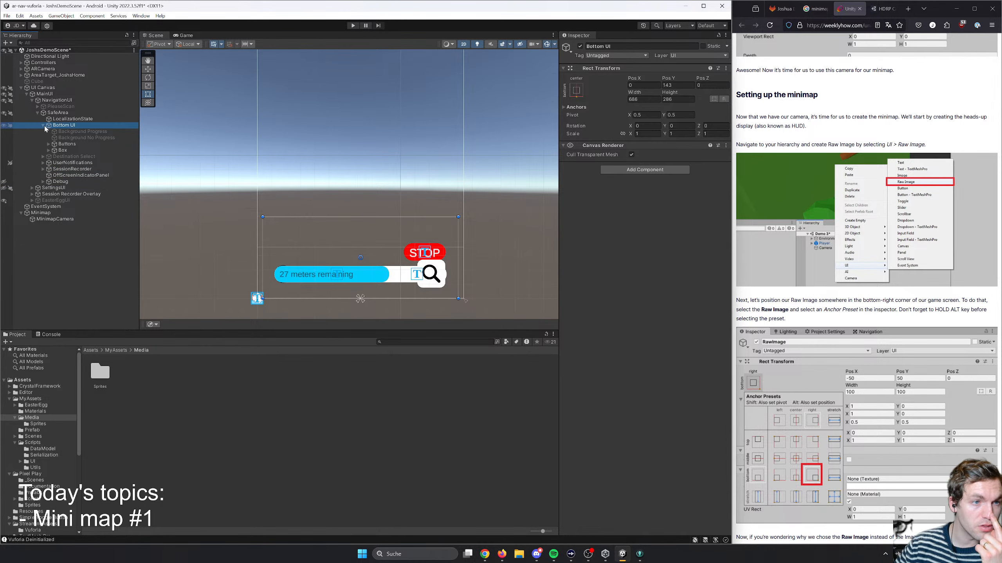
pyautogui.click(43, 126)
pyautogui.click(43, 126)
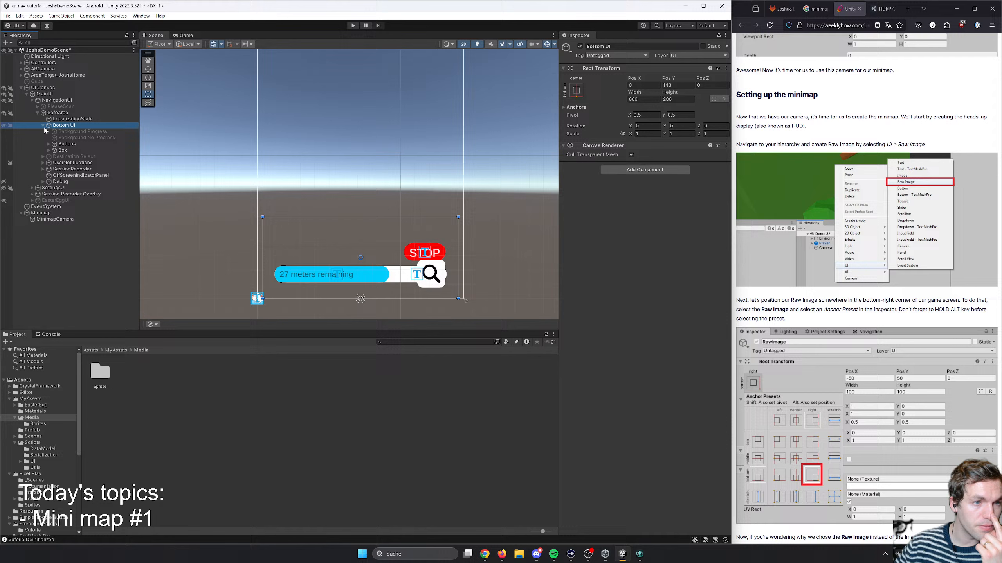
pyautogui.click(59, 144)
pyautogui.click(59, 151)
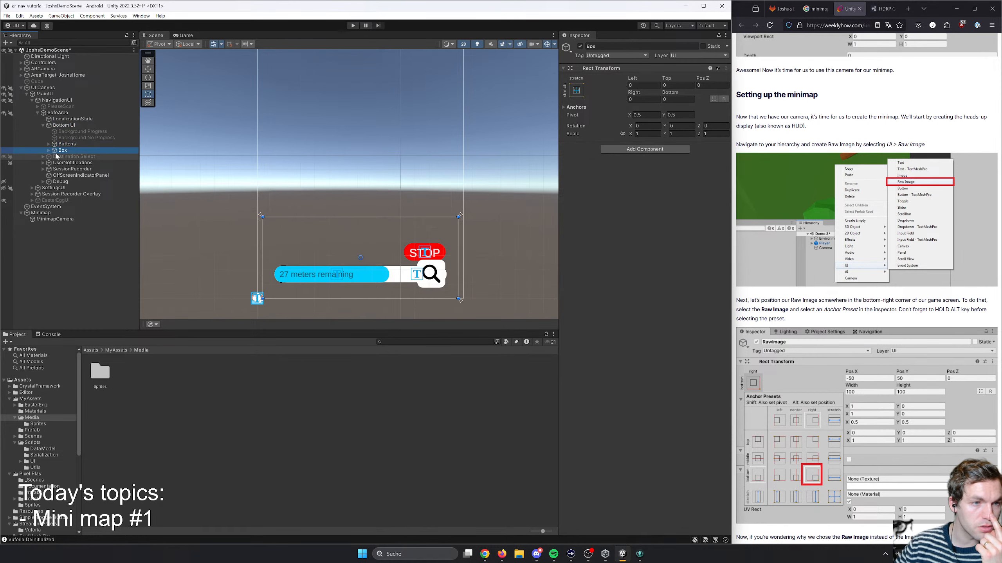
pyautogui.click(48, 150)
pyautogui.click(60, 157)
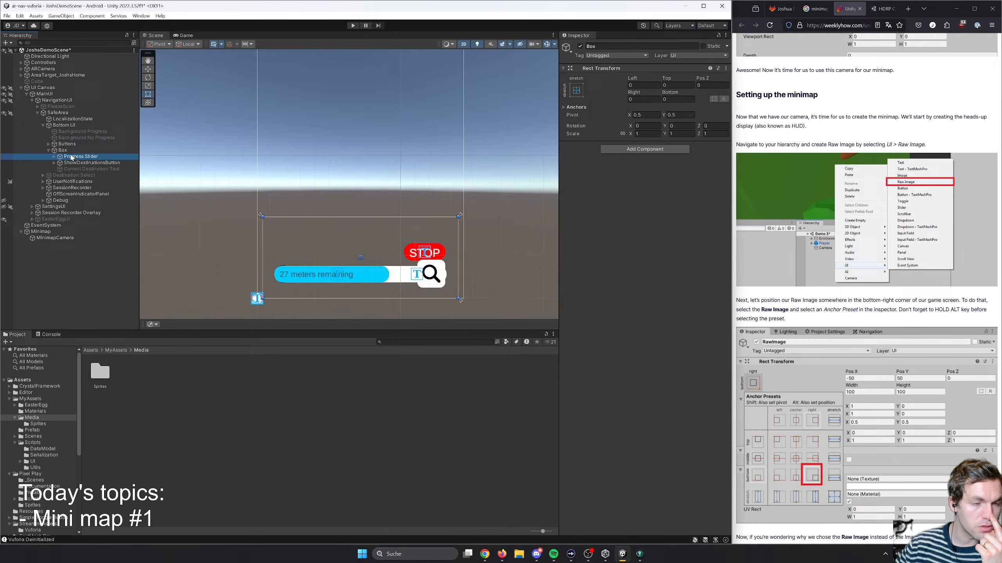
pyautogui.click(48, 151)
# - Rename the Box object under Bottom UI to ProgressSliderBox
pyautogui.click(63, 151)
pyautogui.rightClick(70, 151)
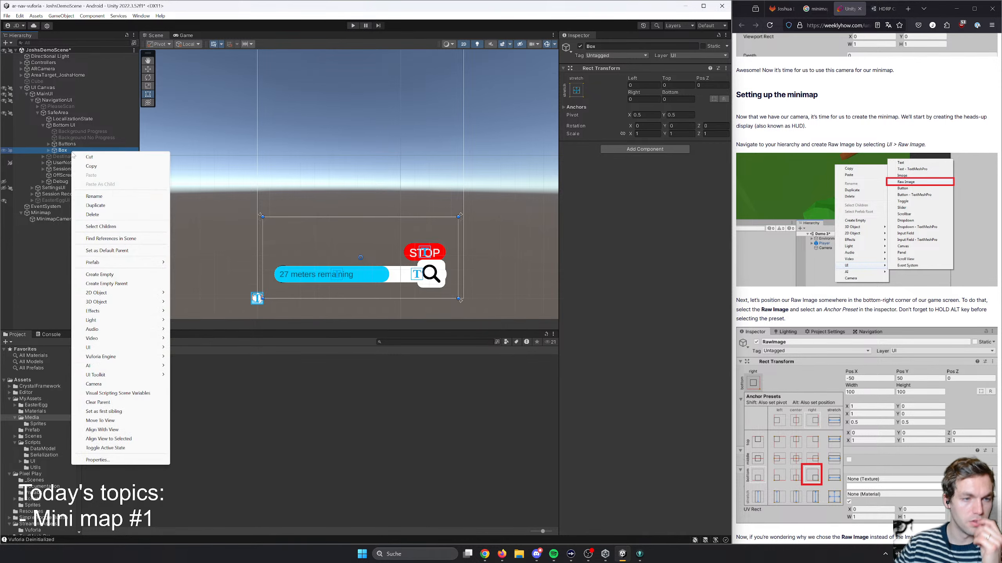
pyautogui.click(104, 196)
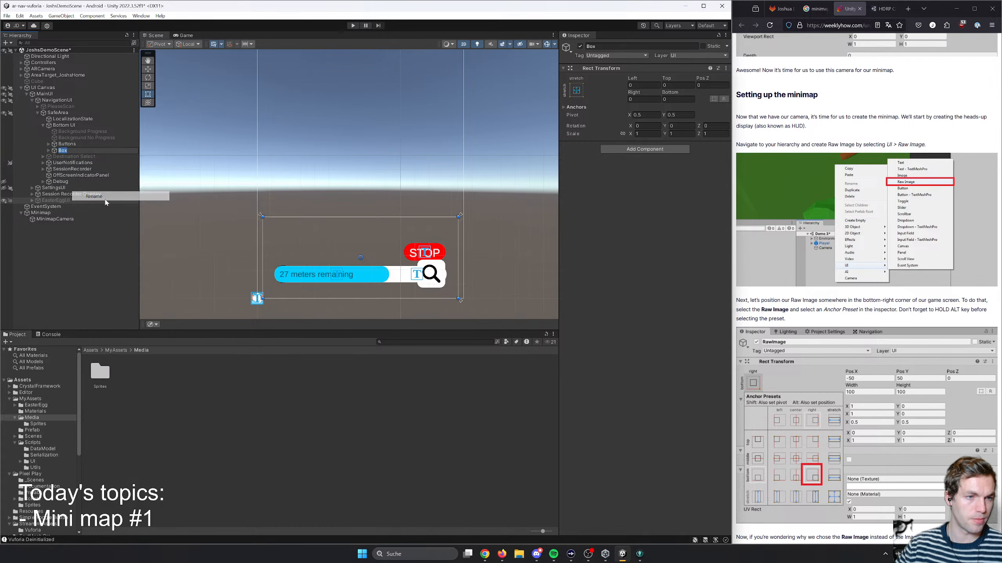
pyautogui.write('Progre')
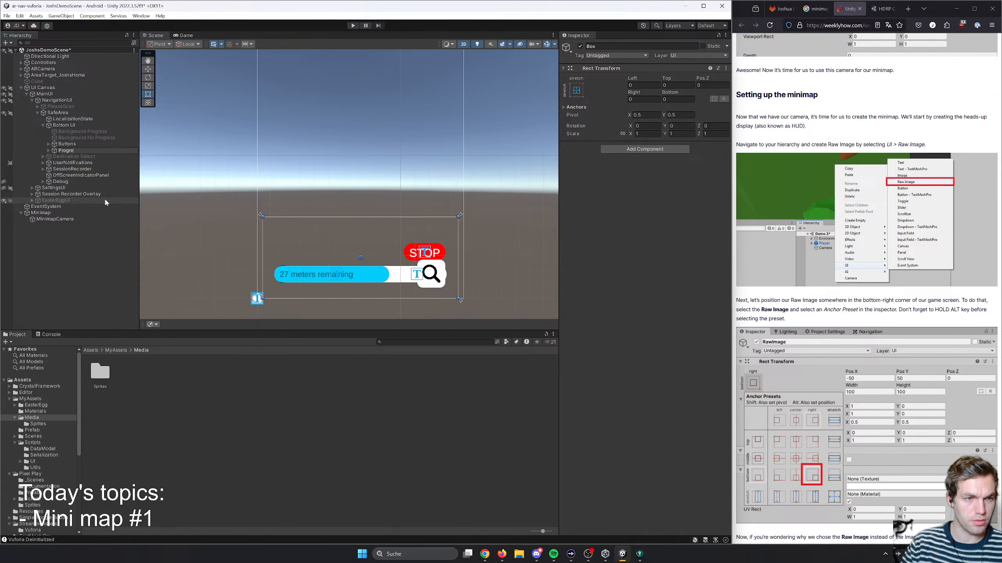
pyautogui.write('ssSlid')
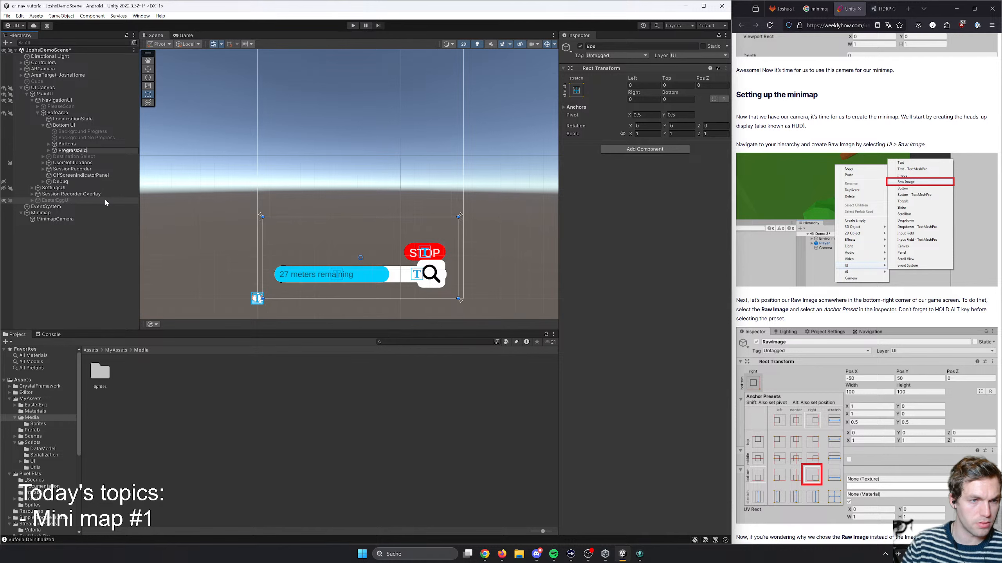
pyautogui.write('erBox')
pyautogui.press('Return')
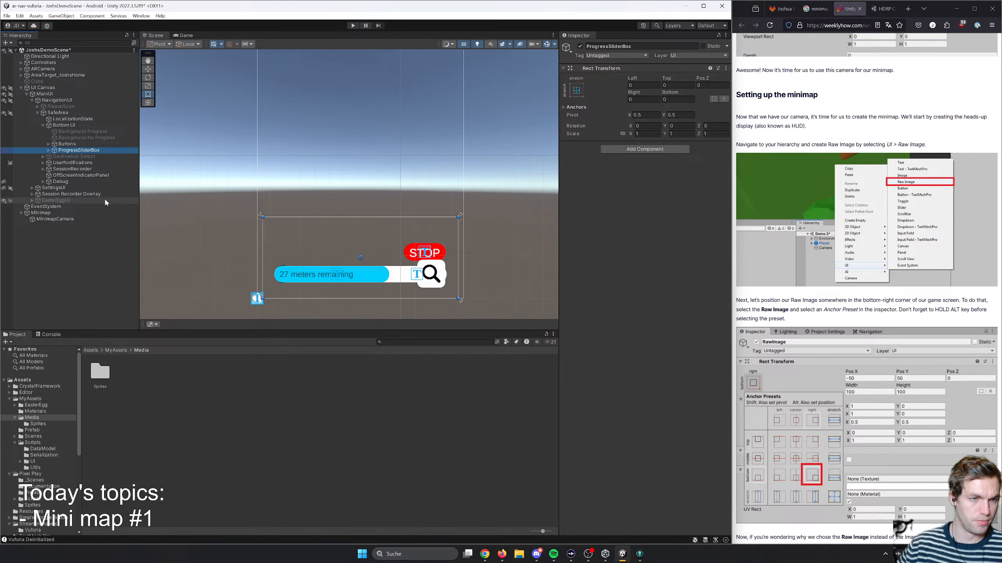
# - Create an empty child object named Minimap under Bottom UI
pyautogui.rightClick(59, 125)
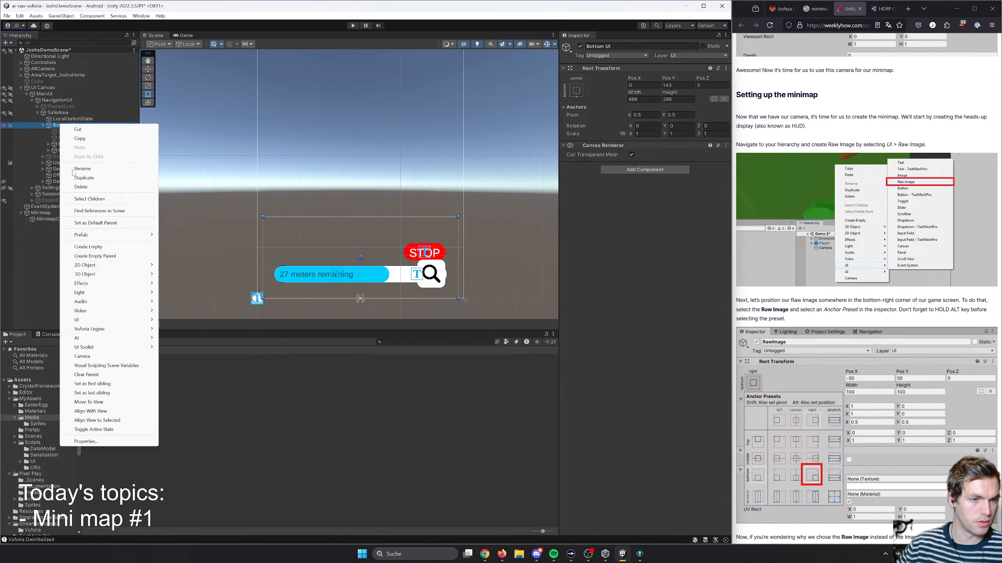
pyautogui.click(90, 247)
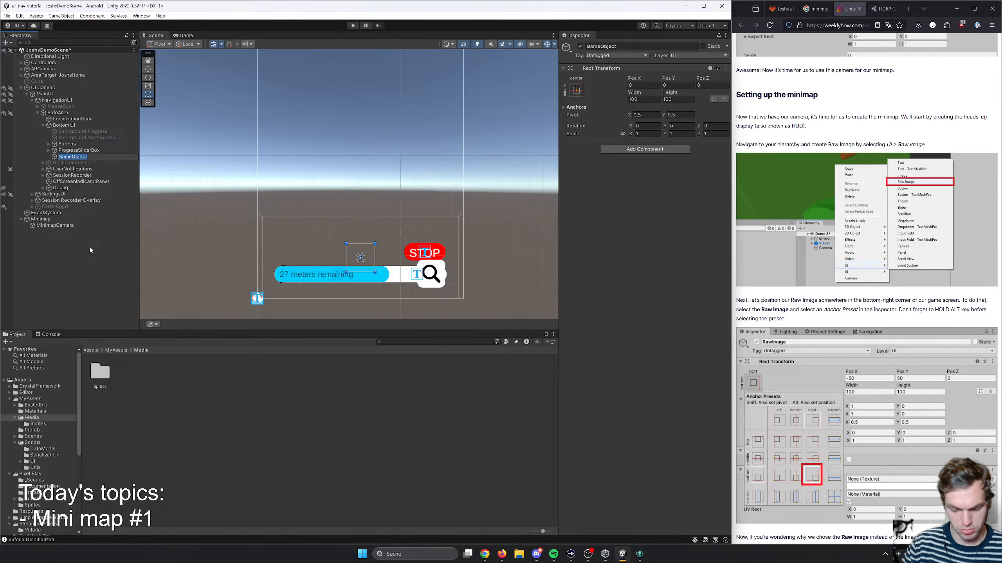
pyautogui.write('MiniMa')
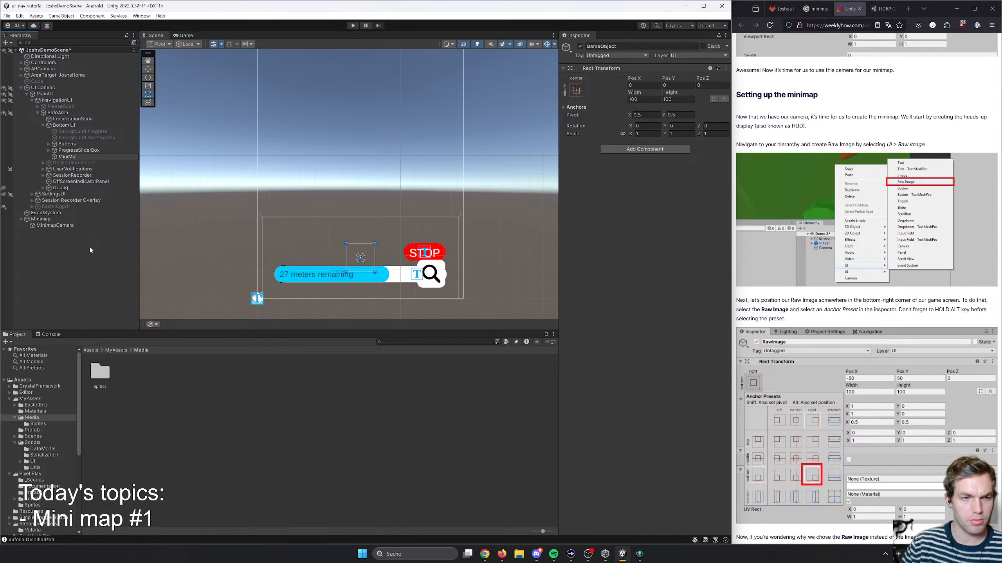
pyautogui.write('p')
pyautogui.press('BackSpace')
pyautogui.press('BackSpace')
pyautogui.press('BackSpace')
pyautogui.press('BackSpace')
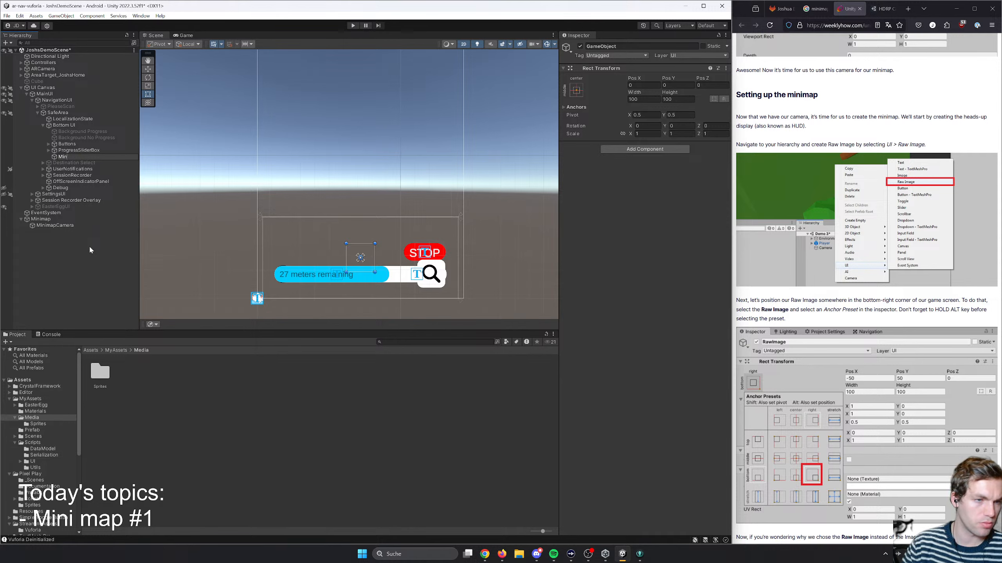
pyautogui.write('imap')
pyautogui.press('Return')
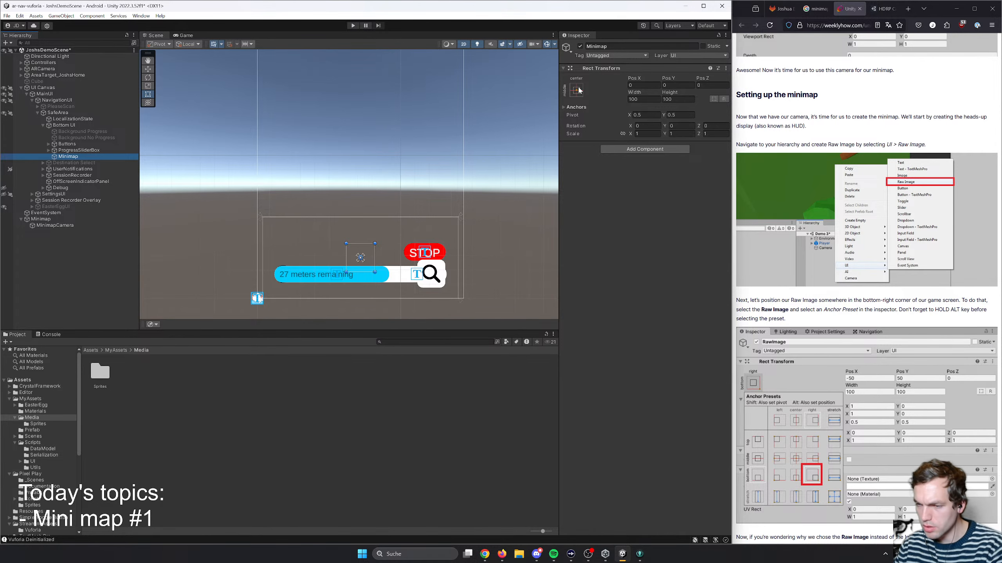
# - Following the article, anchor Minimap to the bottom right and move it over the search button, at about X -67, Y 78
pyautogui.scroll(-5, 753, 307)
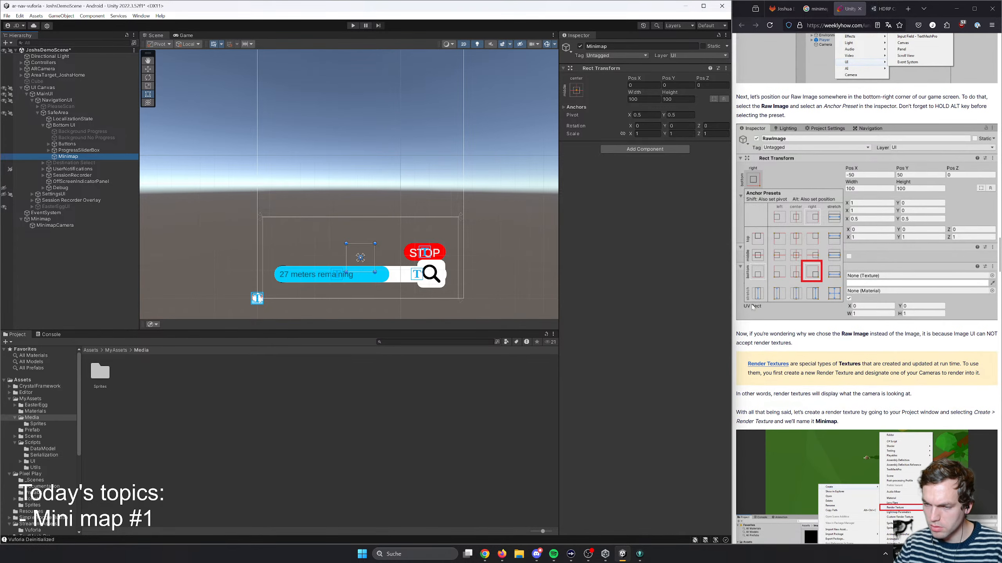
pyautogui.scroll(-4, 821, 310)
pyautogui.scroll(-7, 820, 315)
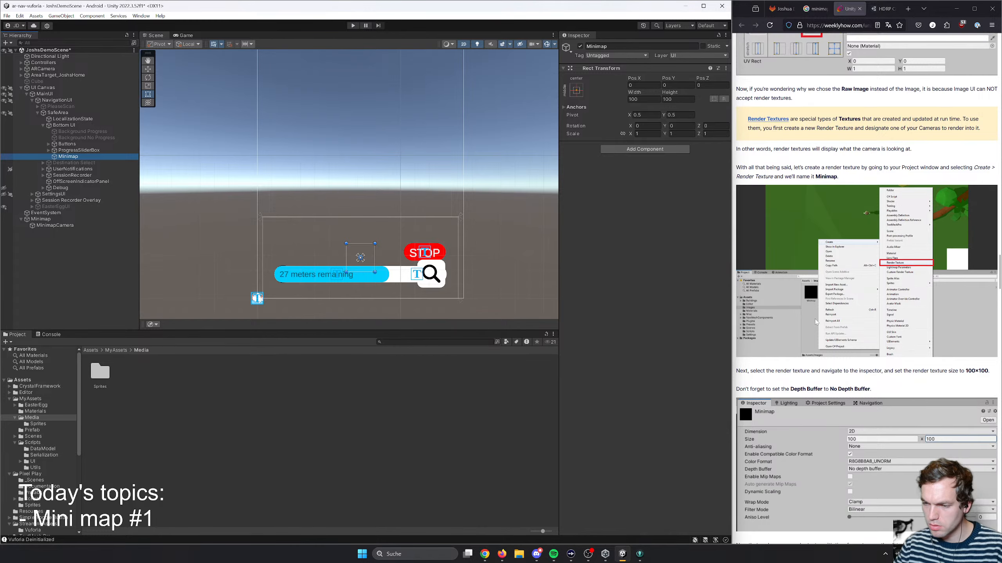
pyautogui.scroll(10, 819, 319)
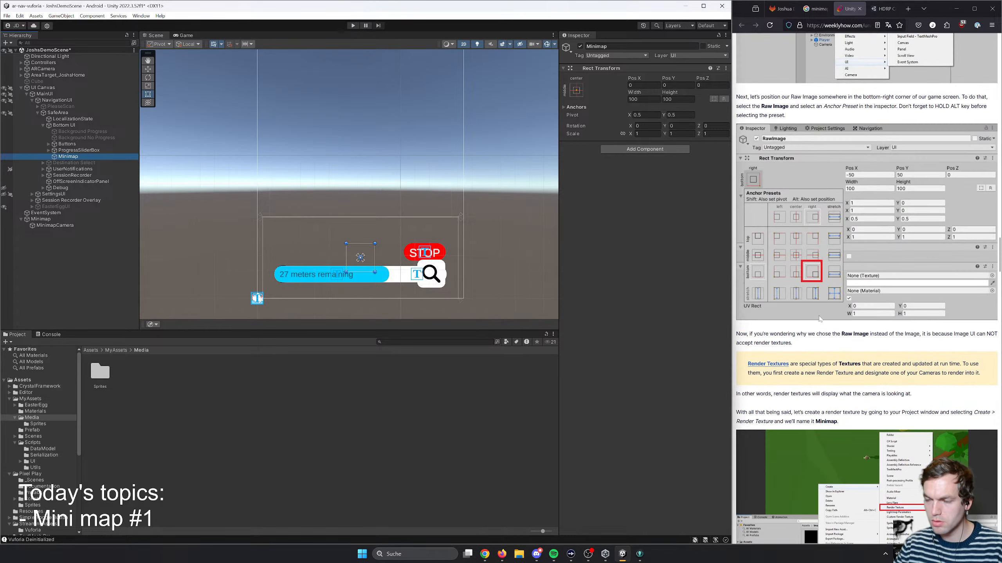
pyautogui.scroll(2, 819, 319)
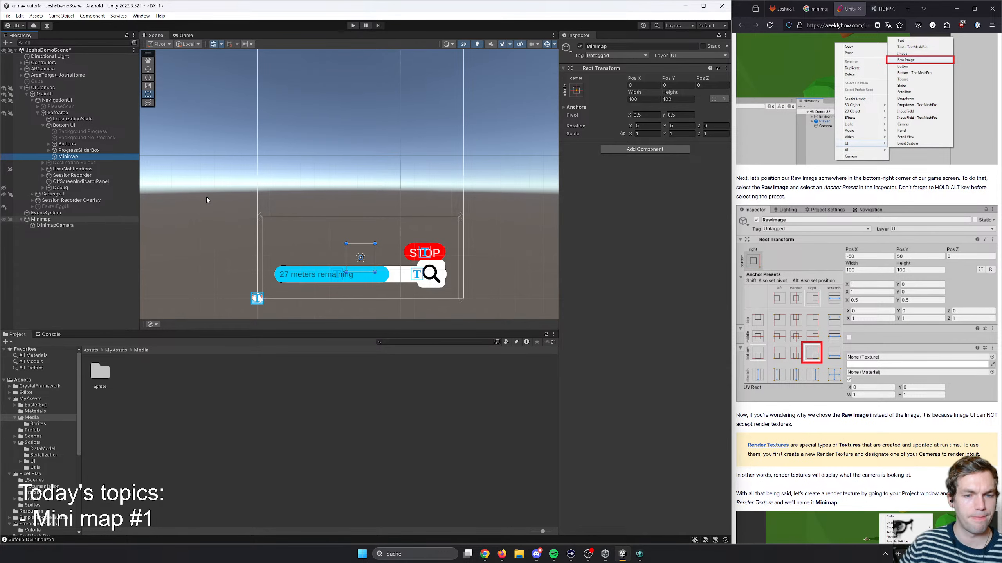
pyautogui.click(577, 90)
pyautogui.click(638, 187)
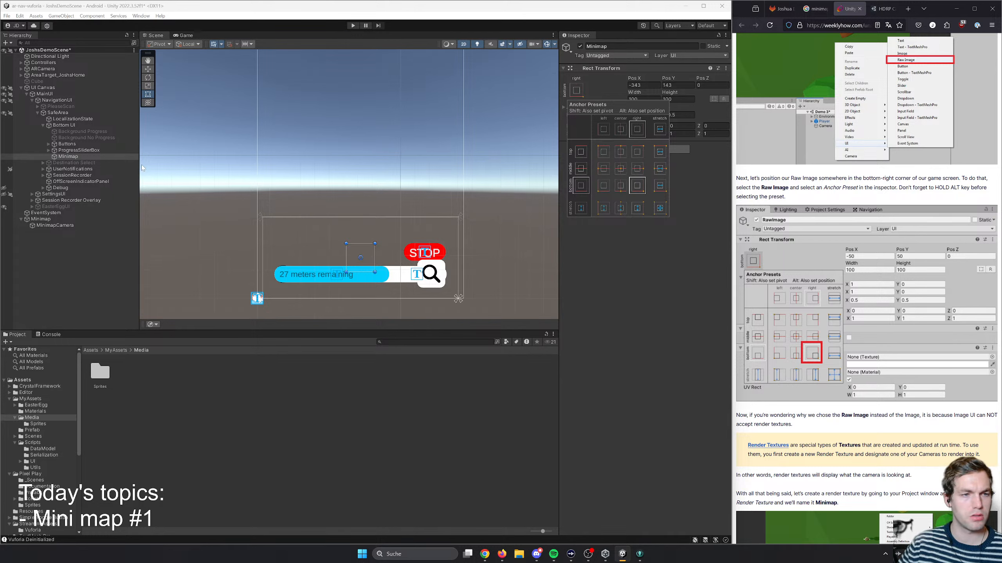
pyautogui.click(592, 284)
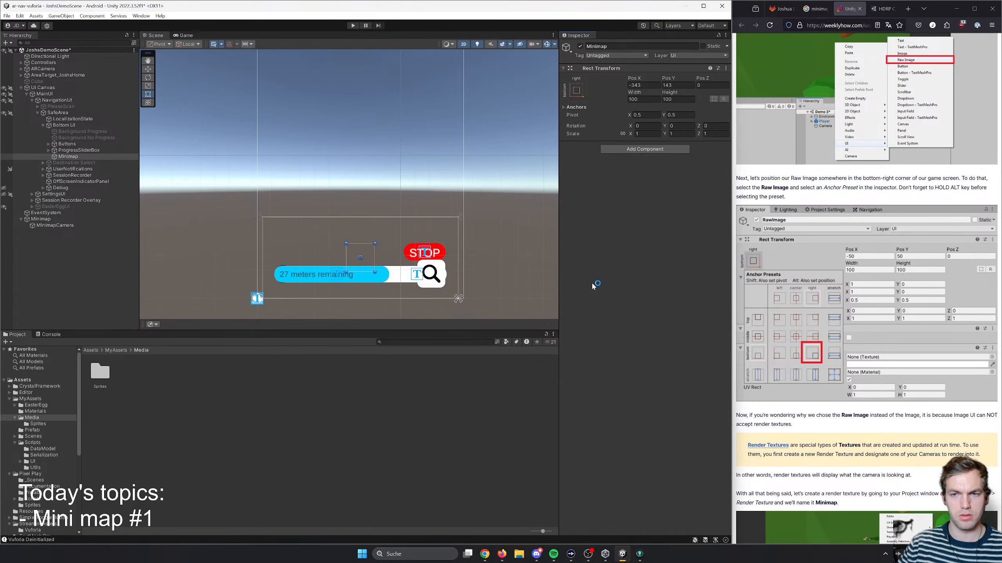
pyautogui.press('w')
pyautogui.moveTo(364, 260); pyautogui.dragTo(443, 275)
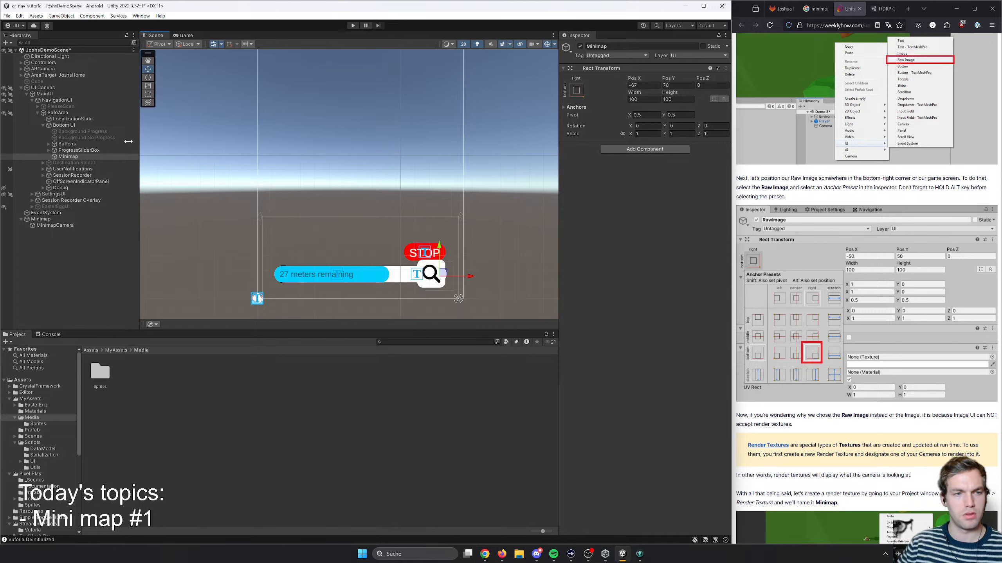
# - Add a Raw Image component to the Minimap object
pyautogui.click(638, 152)
pyautogui.write('raw')
pyautogui.press('Return')
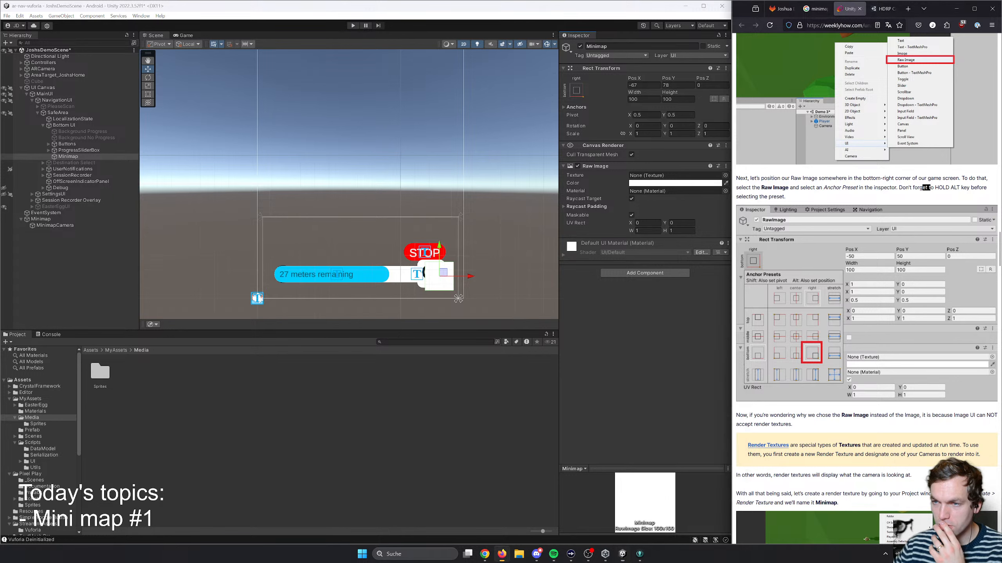
# - Apply the middle-right anchor preset to Minimap, also setting its position to match the anchor
pyautogui.moveTo(960, 187); pyautogui.dragTo(922, 187)
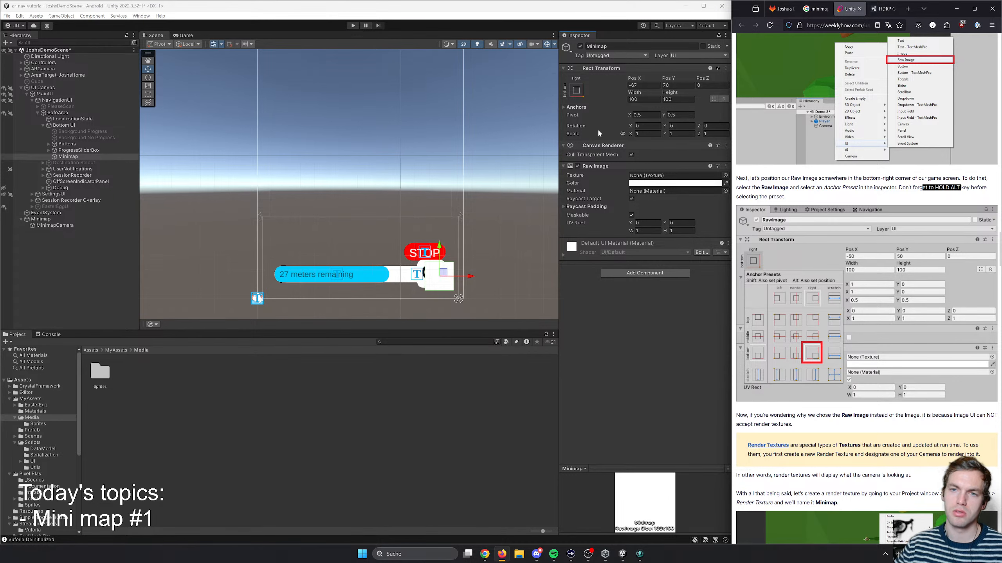
pyautogui.click(578, 96)
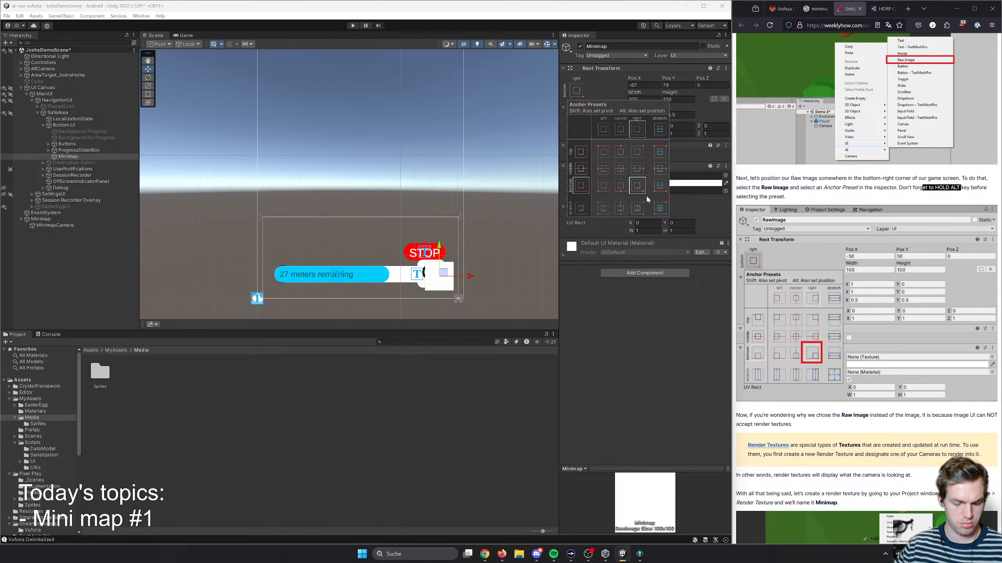
pyautogui.press('alt')
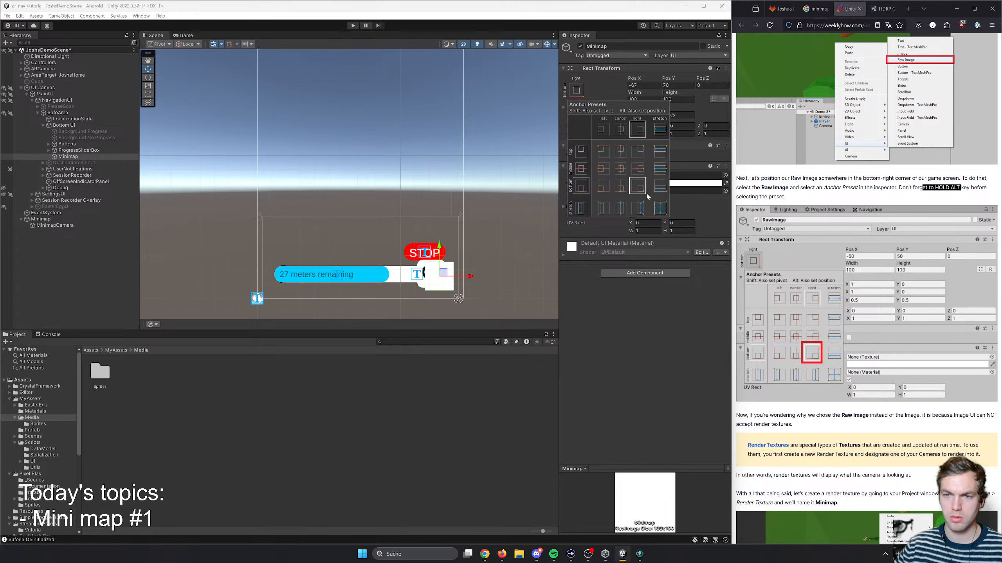
pyautogui.keyDown('alt'); pyautogui.click(638, 169); pyautogui.keyUp('alt')
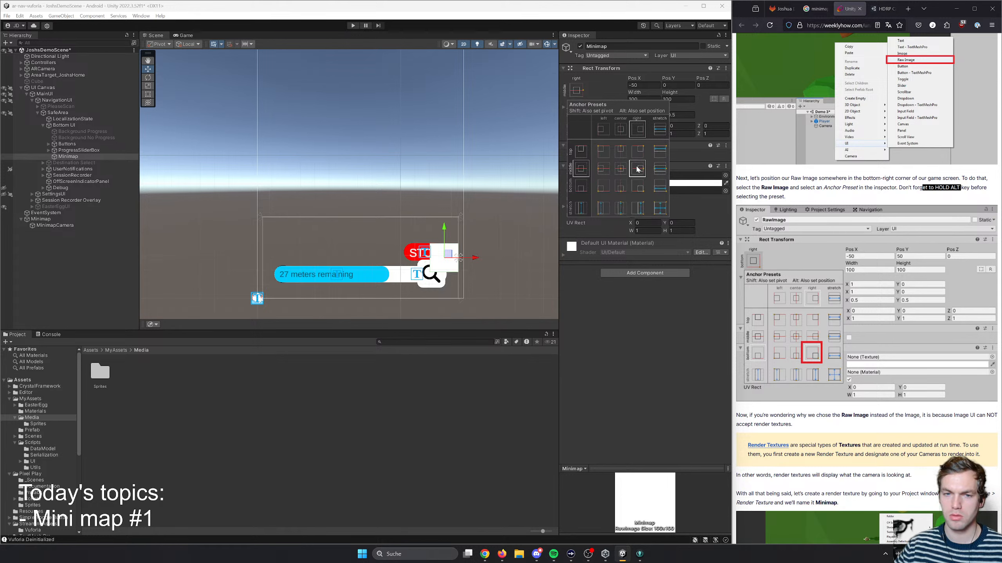
# - Apply the bottom-right anchor preset with matching position to Minimap and move it to about X -71, Y 69
pyautogui.keyDown('alt'); pyautogui.click(638, 190); pyautogui.keyUp('alt')
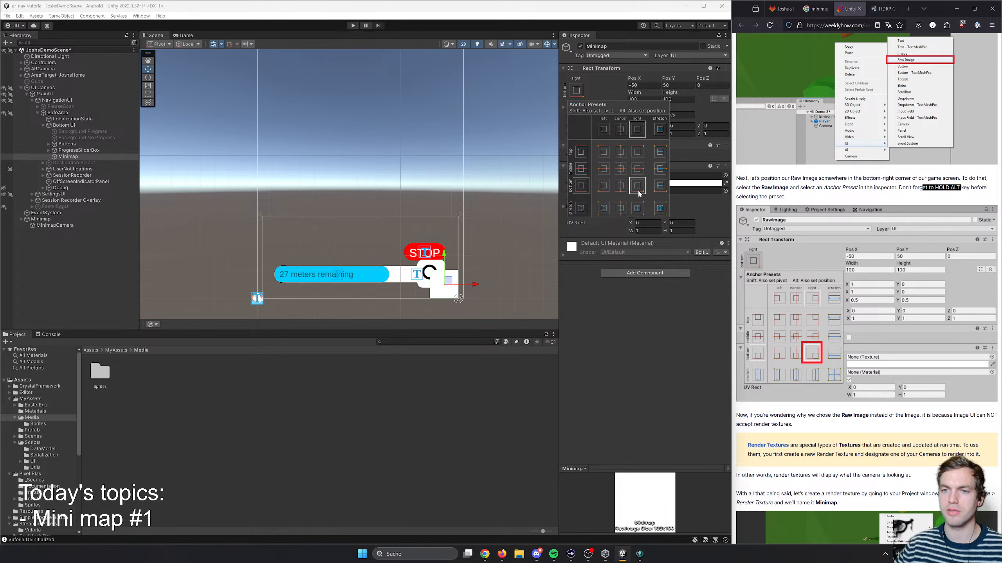
pyautogui.keyDown('alt'); pyautogui.click(638, 152); pyautogui.keyUp('alt')
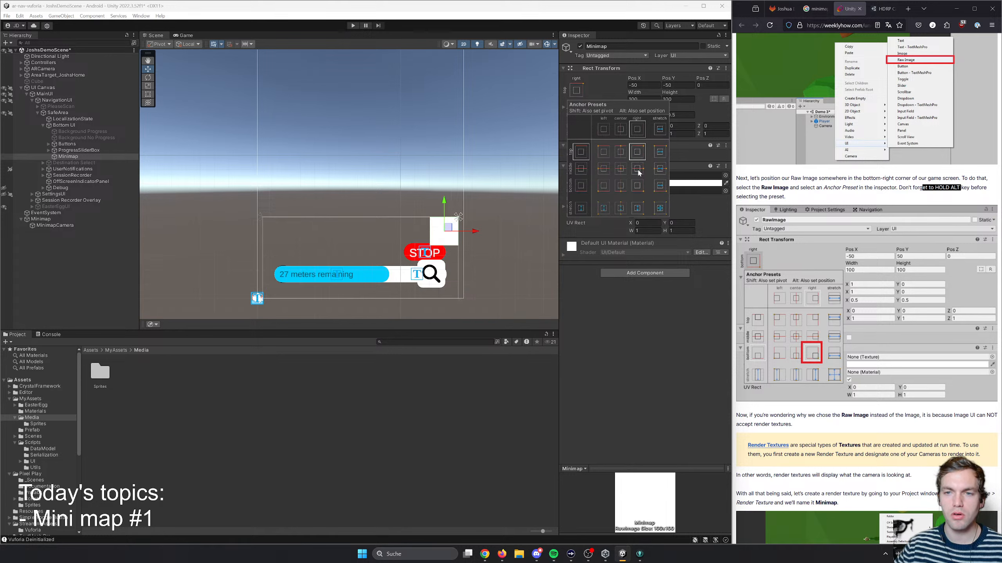
pyautogui.keyDown('alt'); pyautogui.click(638, 185); pyautogui.keyUp('alt')
pyautogui.keyDown('alt'); pyautogui.click(603, 185); pyautogui.keyUp('alt')
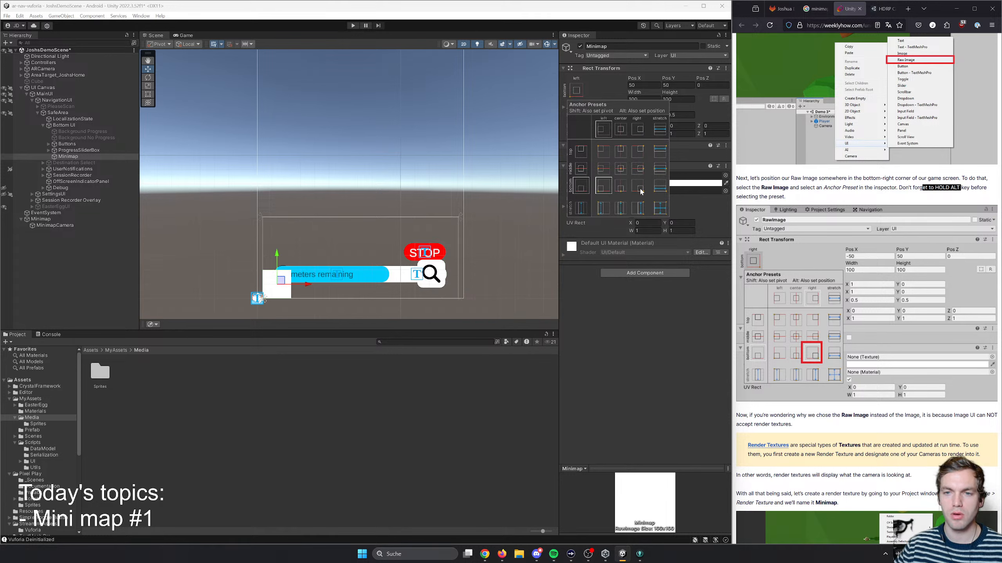
pyautogui.keyDown('alt'); pyautogui.click(639, 189); pyautogui.keyUp('alt')
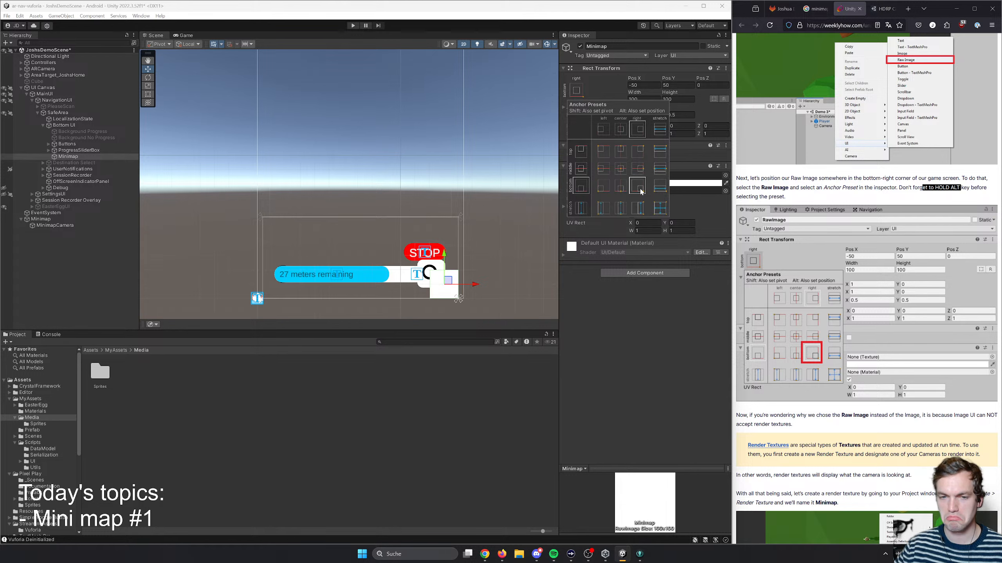
pyautogui.click(451, 279)
pyautogui.moveTo(450, 278); pyautogui.dragTo(447, 277)
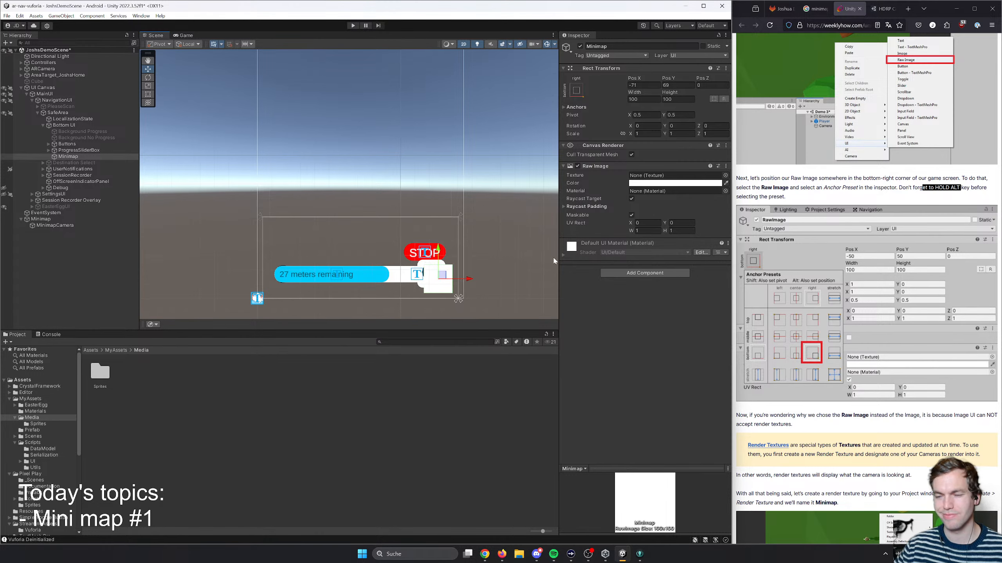
# - Following the article, create a render texture named MiniMapRenderTexture in the Media folder
pyautogui.click(881, 192)
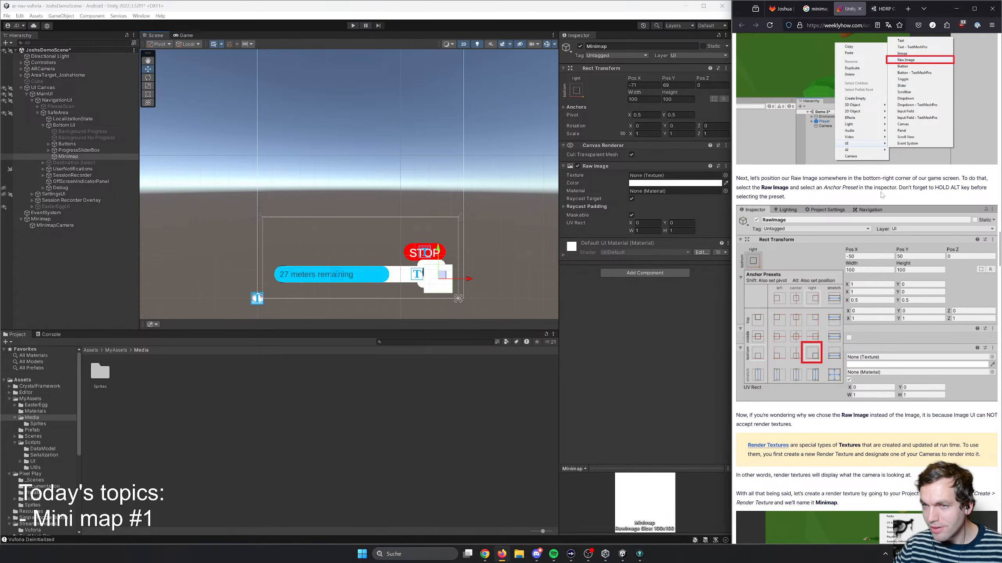
pyautogui.scroll(2, 881, 193)
pyautogui.scroll(-4, 867, 236)
pyautogui.scroll(-1, 824, 347)
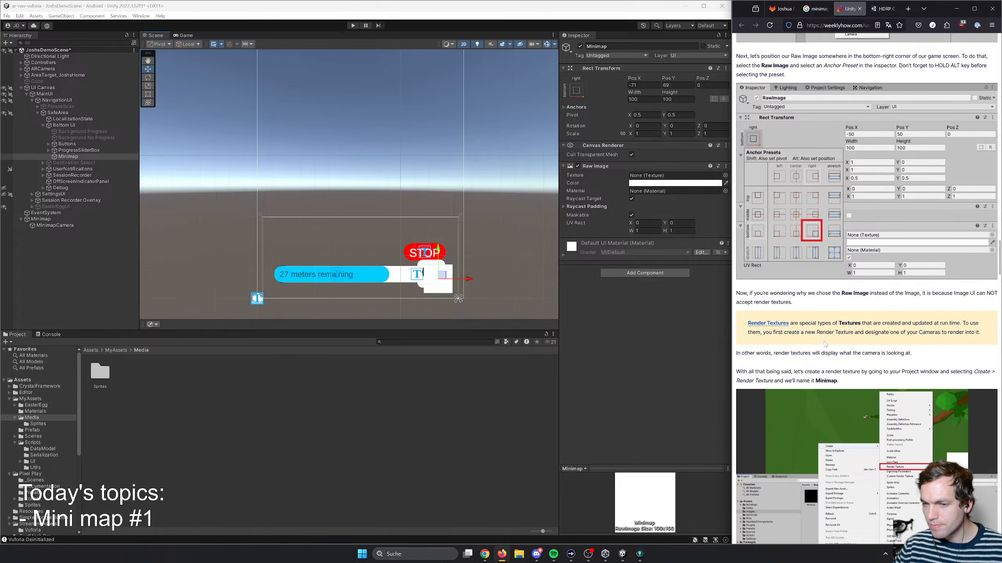
pyautogui.scroll(-2, 787, 355)
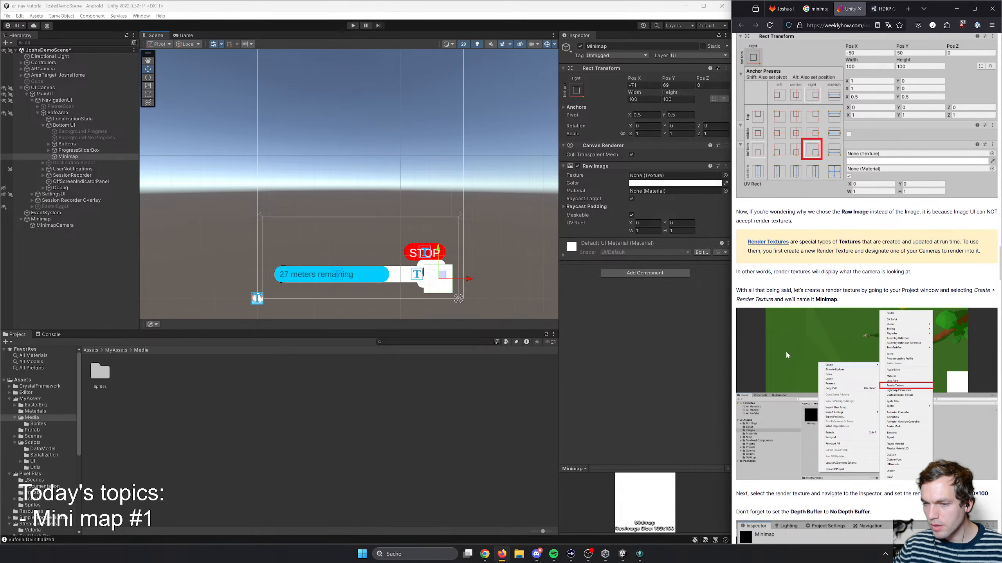
pyautogui.scroll(-3, 813, 315)
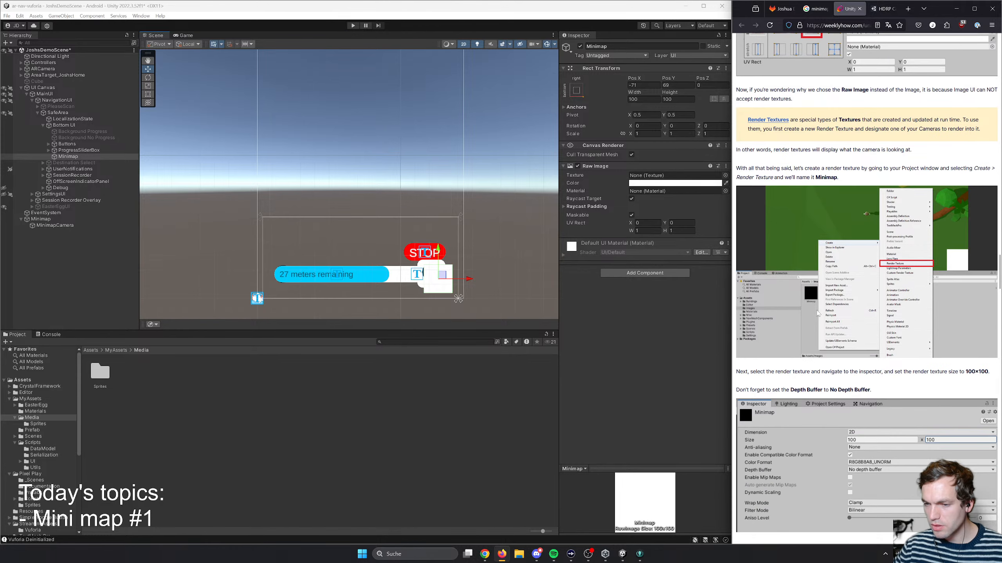
pyautogui.scroll(-1, 818, 312)
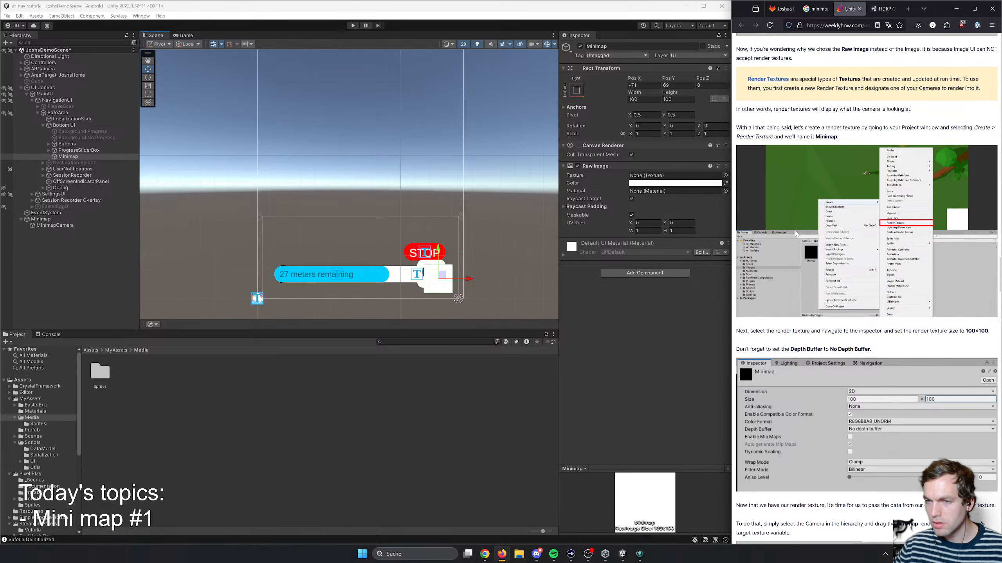
pyautogui.rightClick(157, 407)
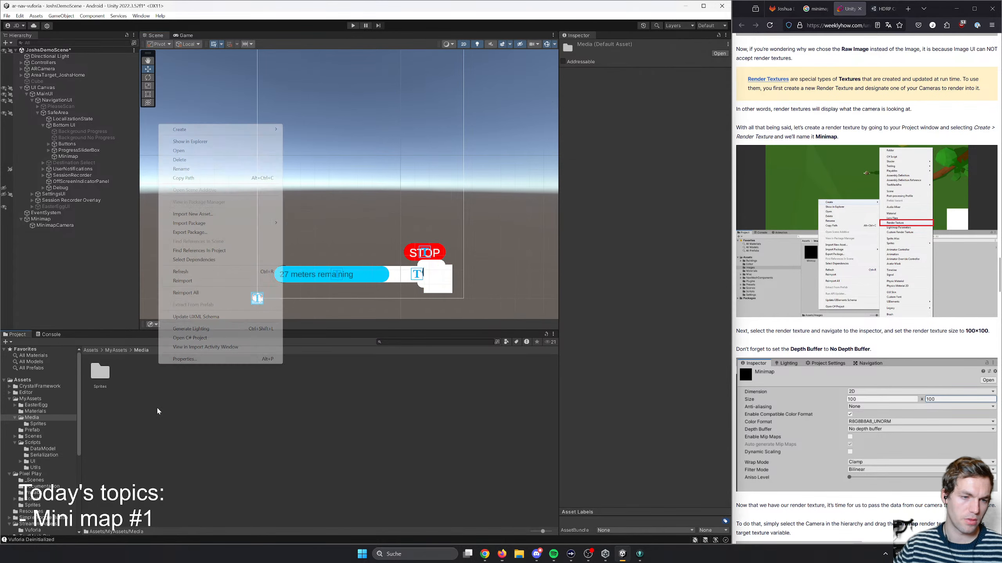
pyautogui.moveTo(198, 131)
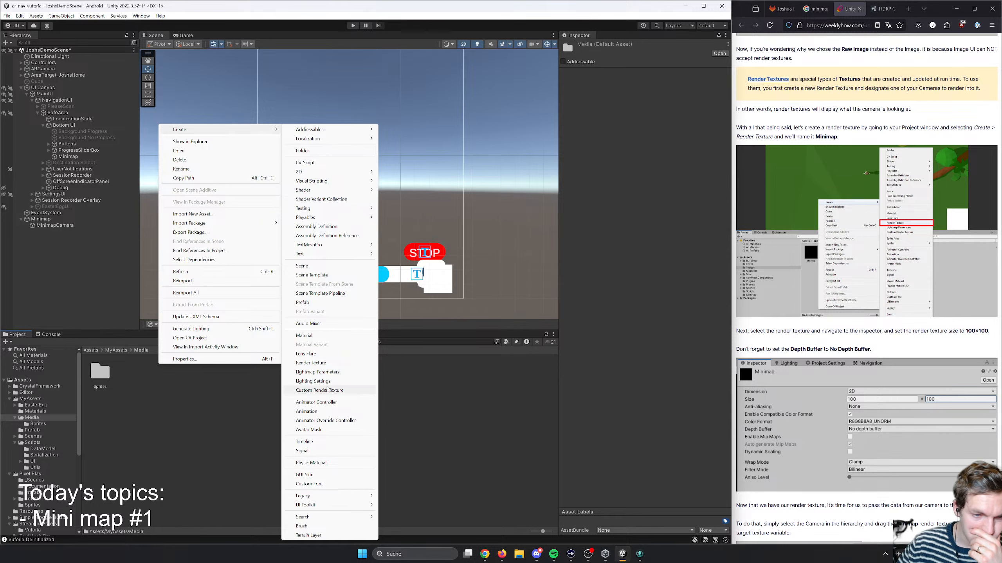
pyautogui.click(324, 363)
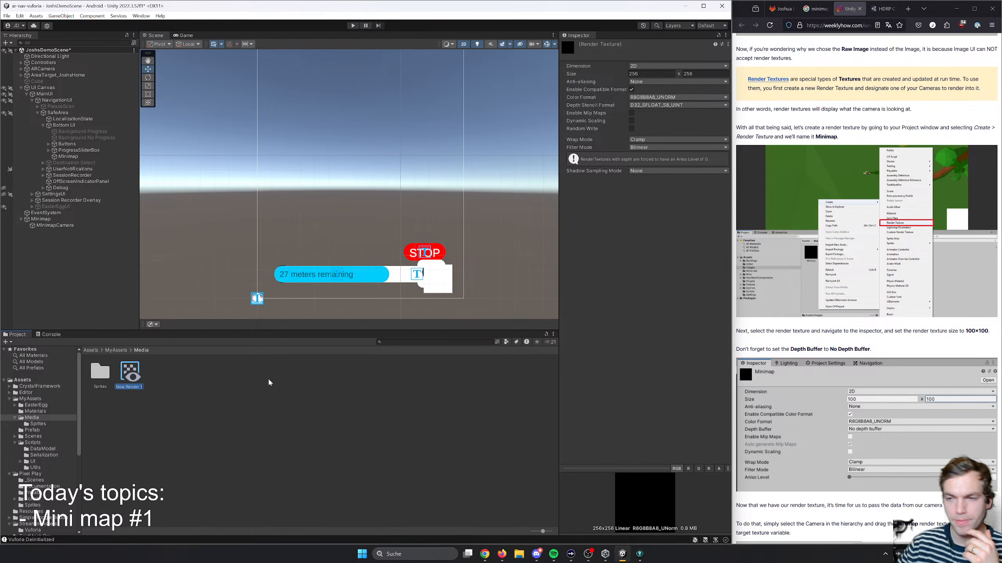
pyautogui.write('MiniMap')
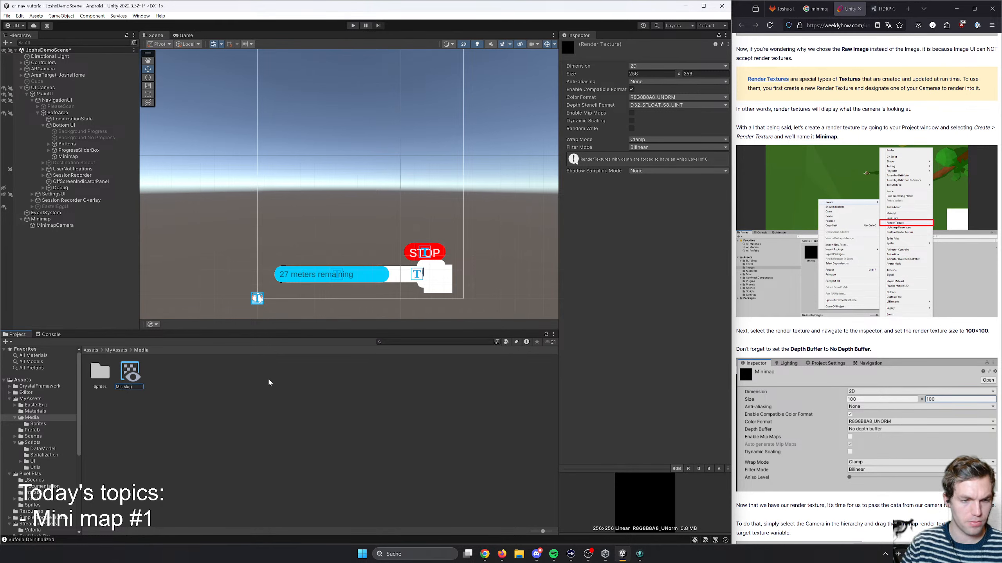
pyautogui.write('RenderTexture')
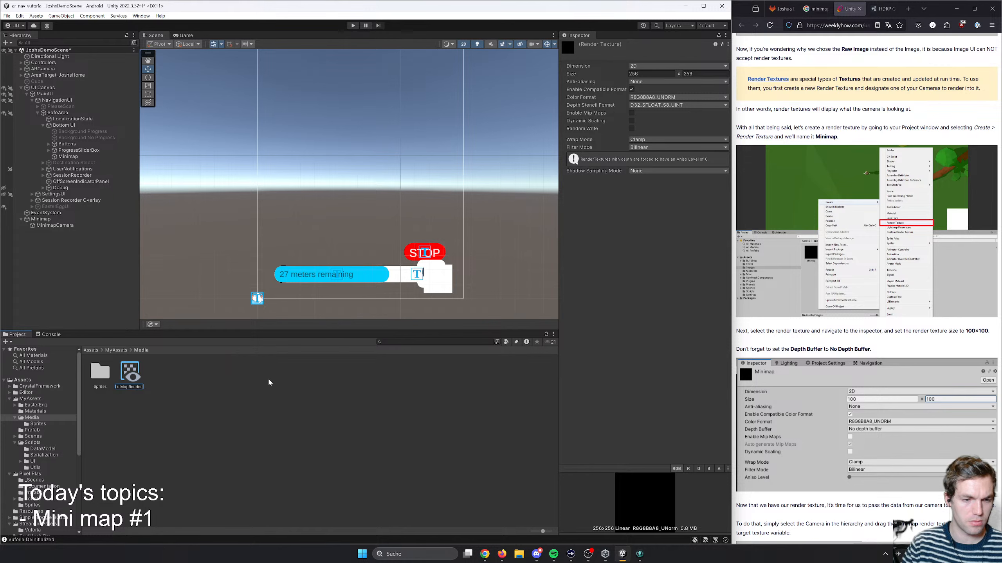
pyautogui.press('Return')
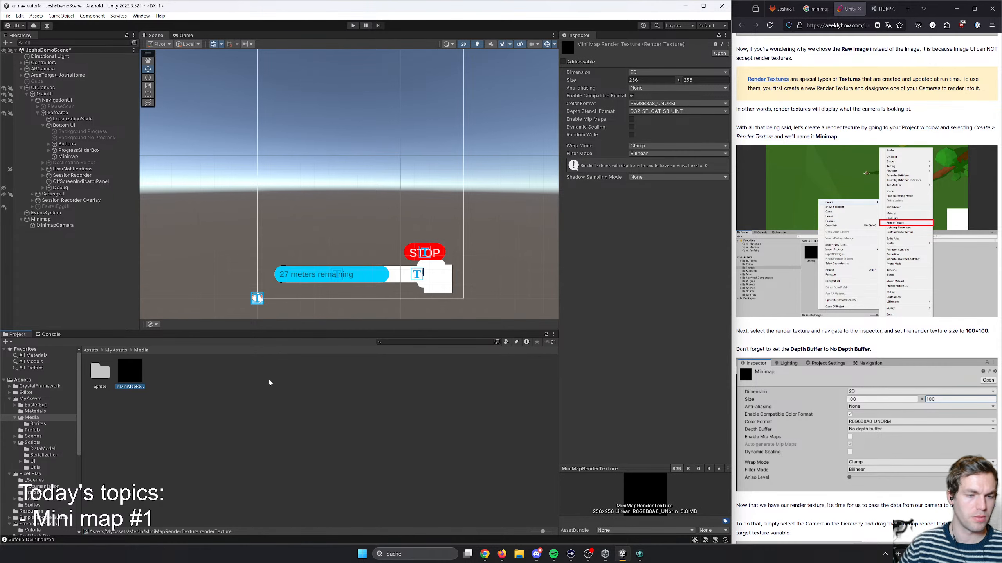
# - Move MiniMapRenderTexture from the Media folder into the Materials folder and return to MyAssets
pyautogui.click(112, 352)
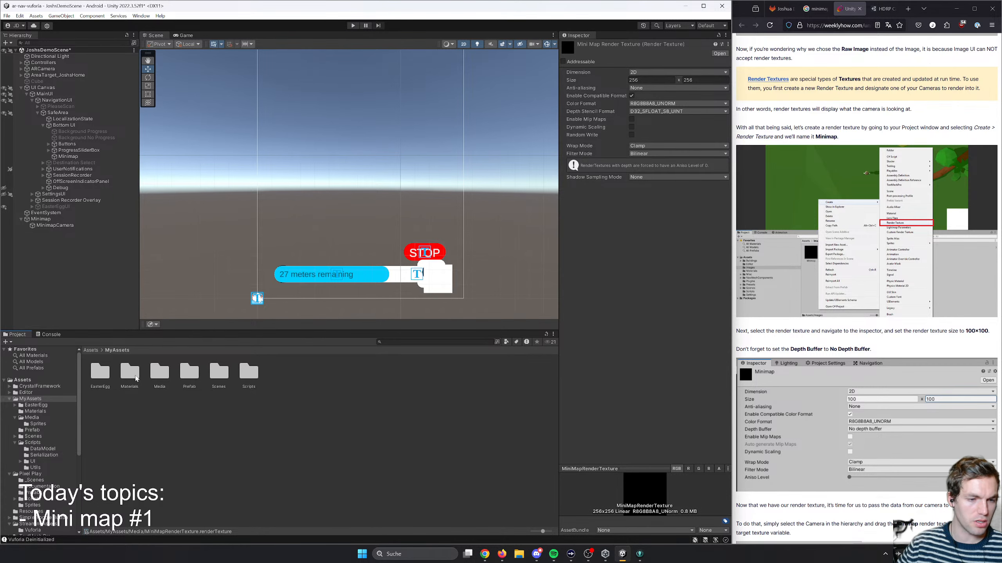
pyautogui.doubleClick(132, 378)
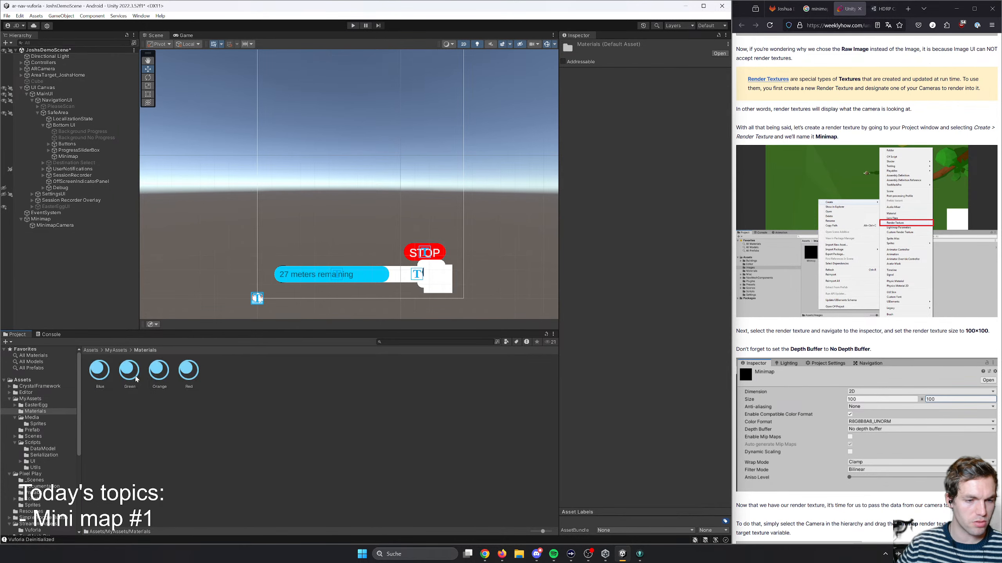
pyautogui.click(118, 351)
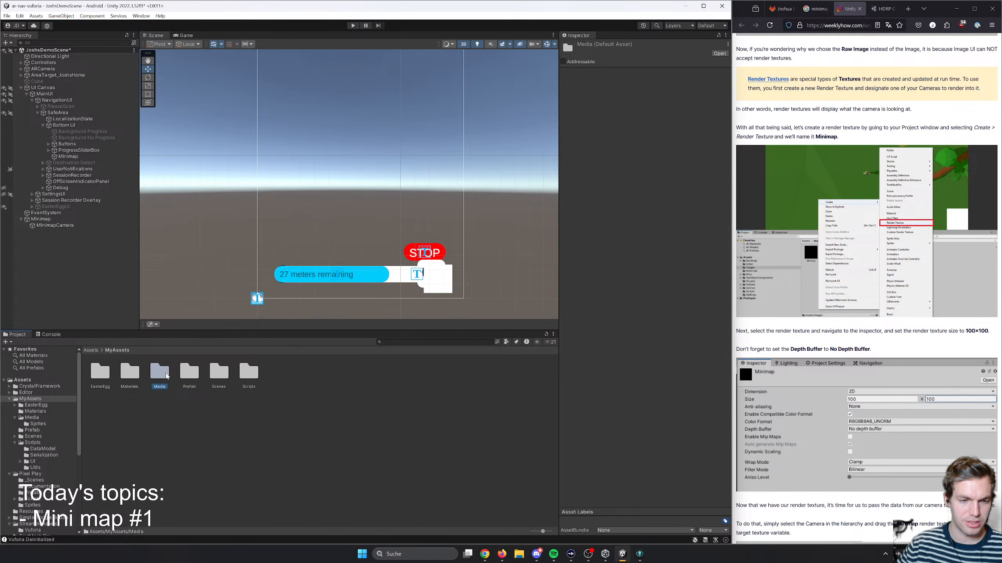
pyautogui.doubleClick(159, 373)
pyautogui.moveTo(93, 427); pyautogui.dragTo(36, 415)
pyautogui.click(39, 412)
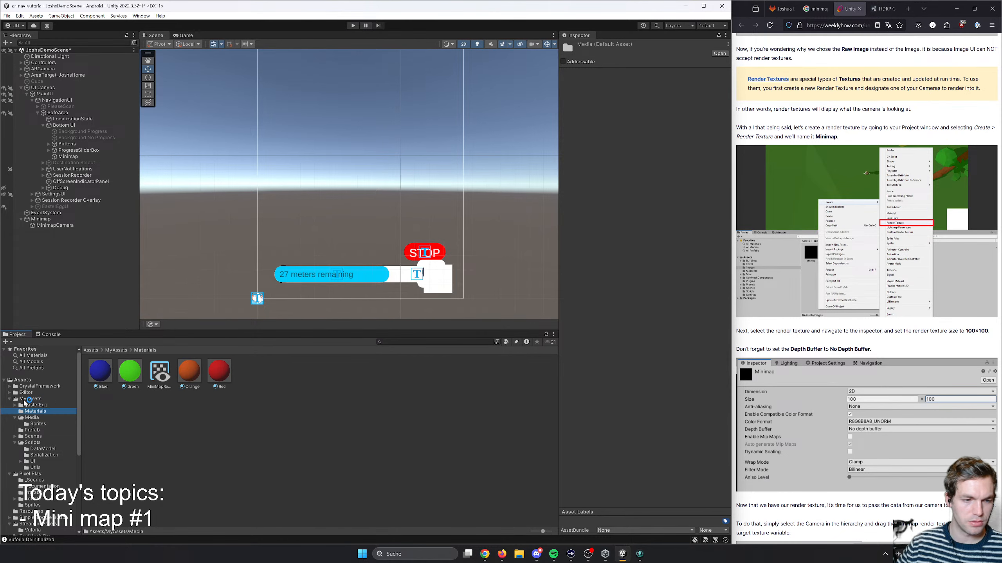
pyautogui.click(29, 399)
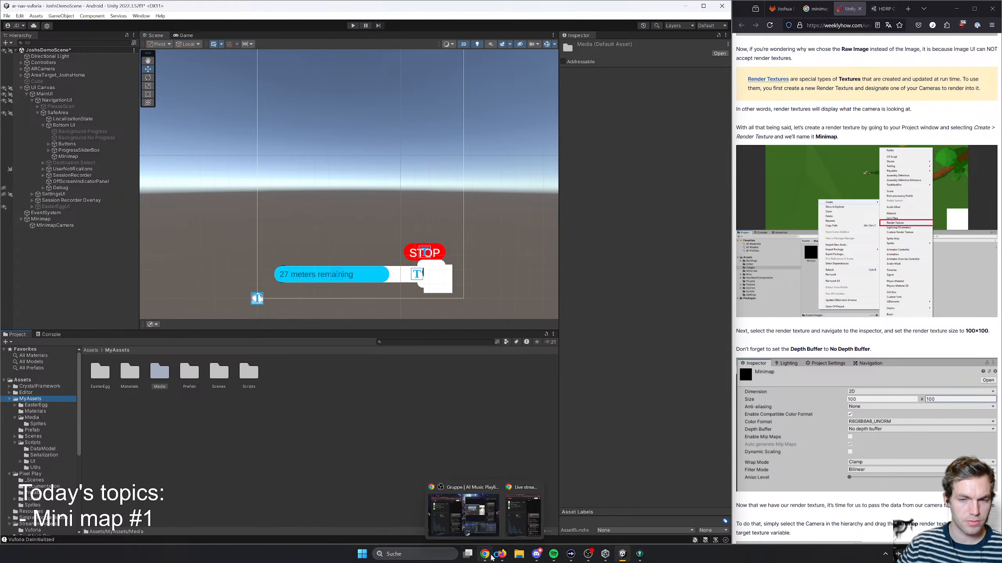
# - Switch to Chrome, search the web for "unity project organization" and open Unity's article on best practices for organizing a project
pyautogui.click(486, 554)
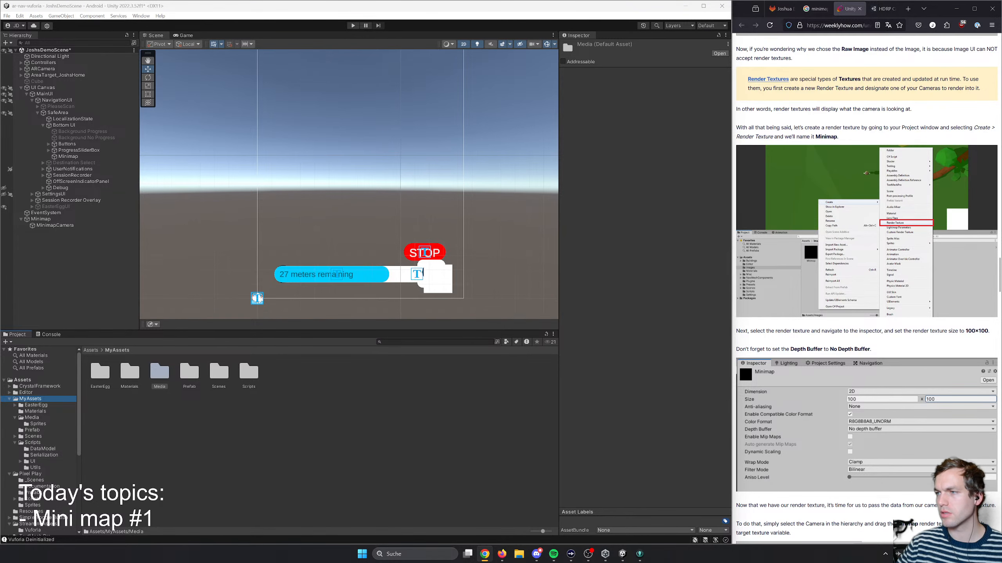
pyautogui.write('uni')
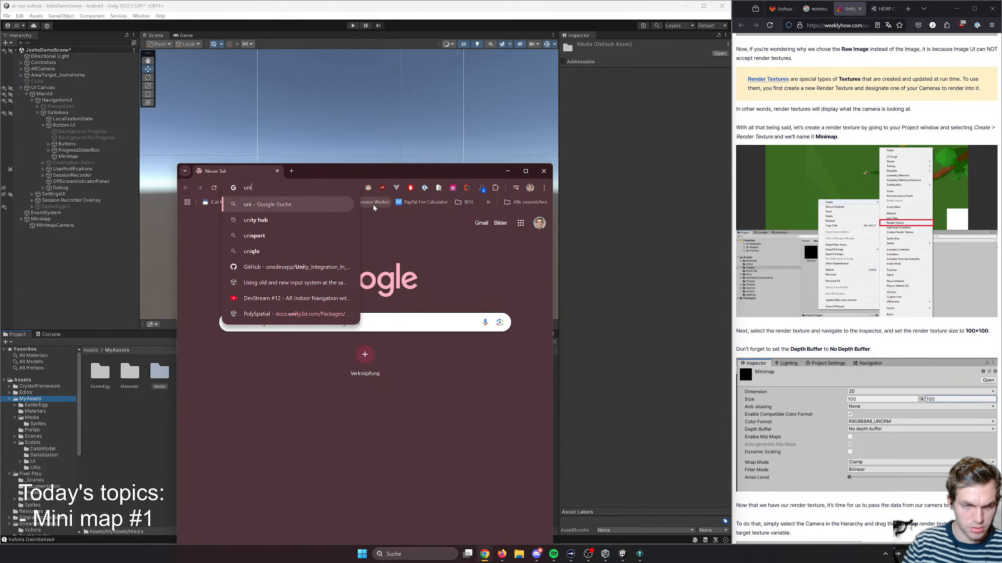
pyautogui.write('ty f')
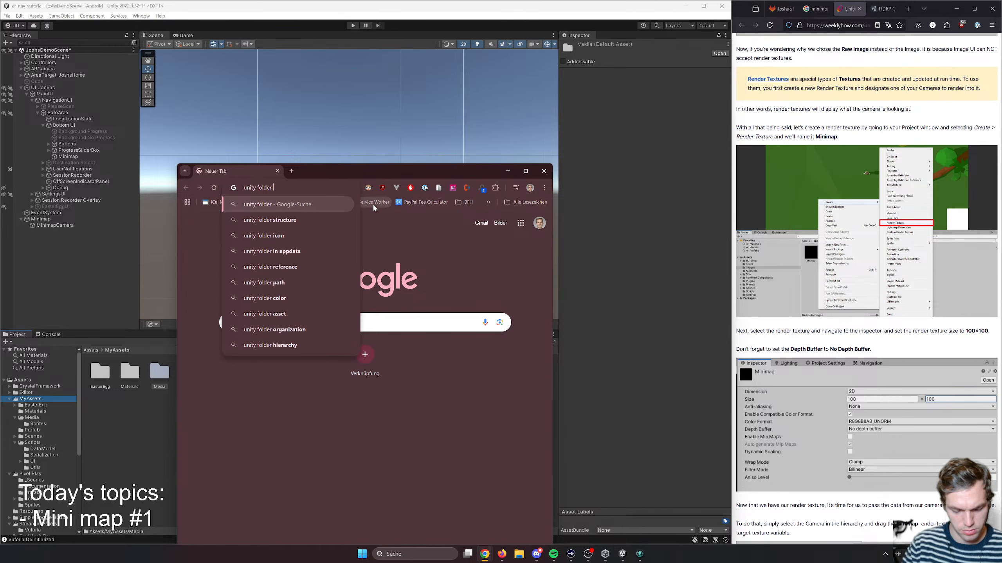
pyautogui.press('BackSpace')
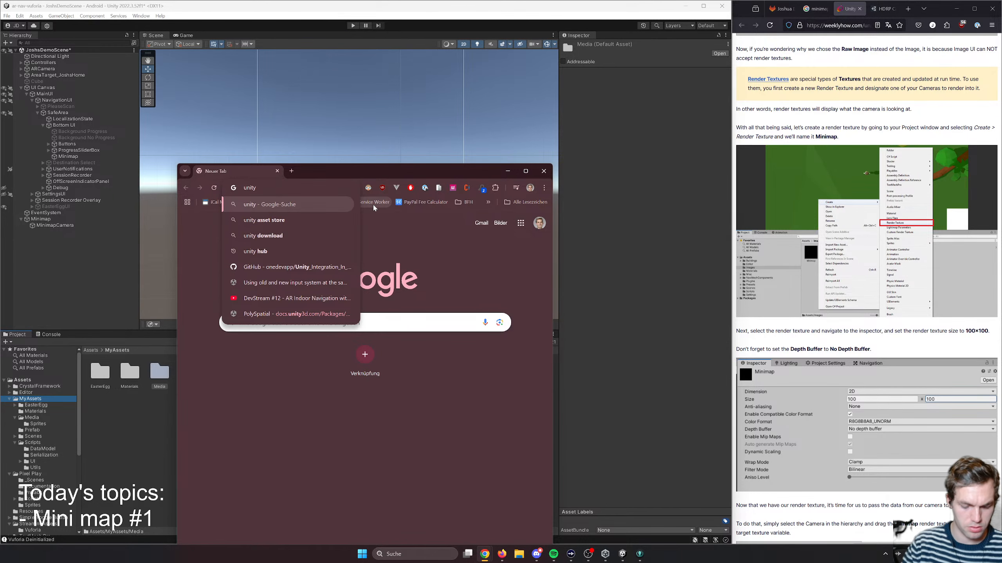
pyautogui.write('project organ')
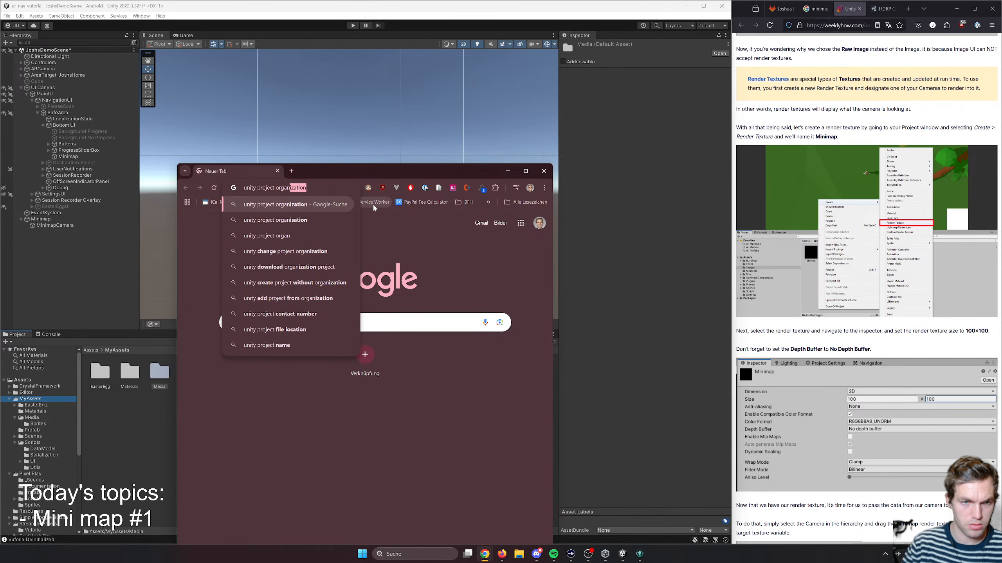
pyautogui.press('Return')
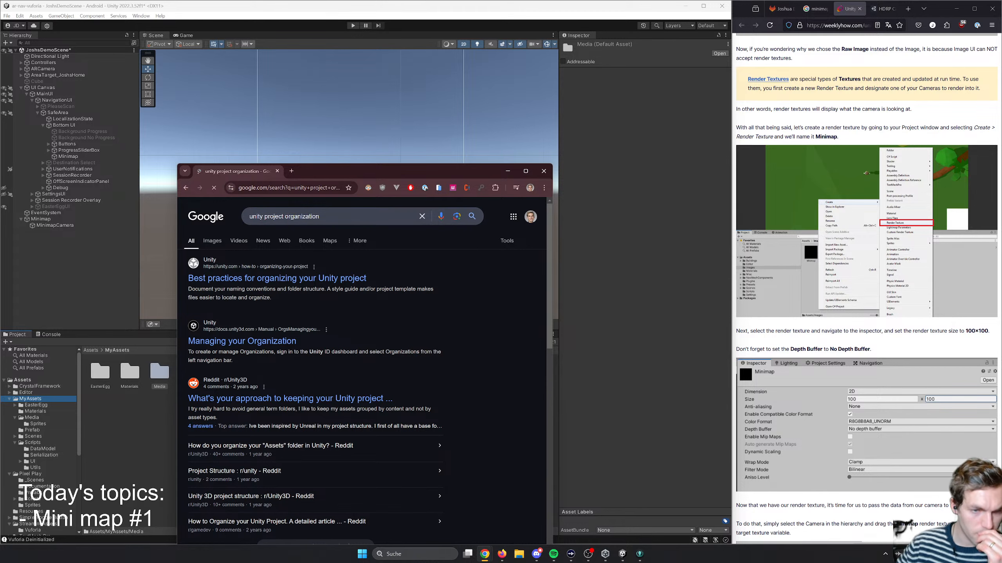
pyautogui.moveTo(340, 166); pyautogui.dragTo(346, 33)
pyautogui.click(323, 145)
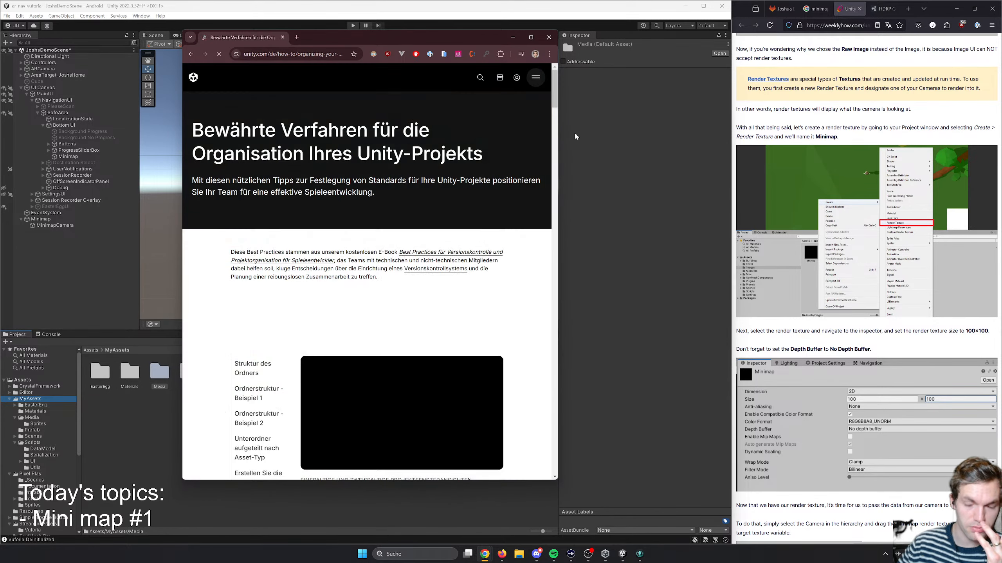
# - Widen the browser window and load the English version of the project organization article
pyautogui.scroll(-5, 248, 267)
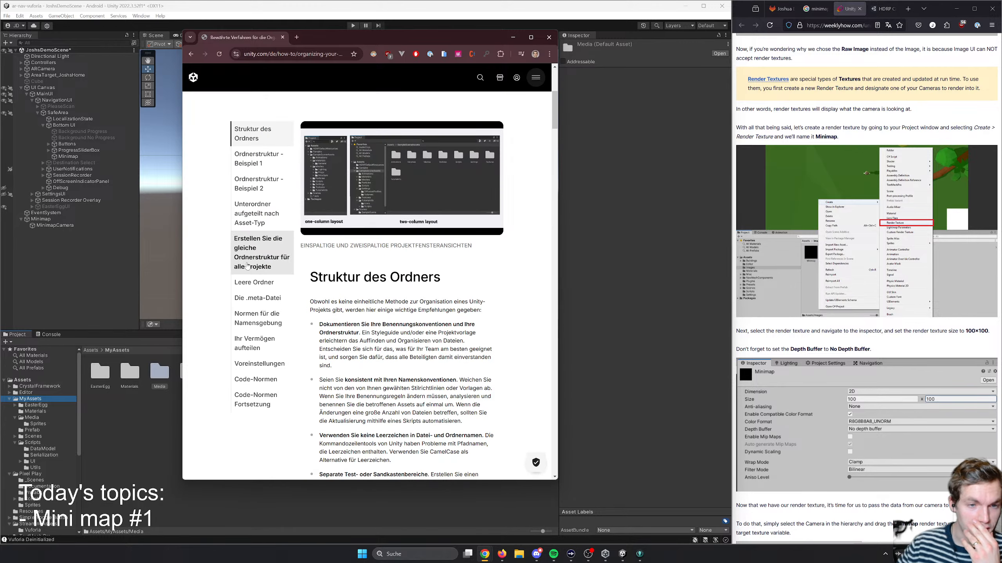
pyautogui.moveTo(558, 131); pyautogui.dragTo(687, 132)
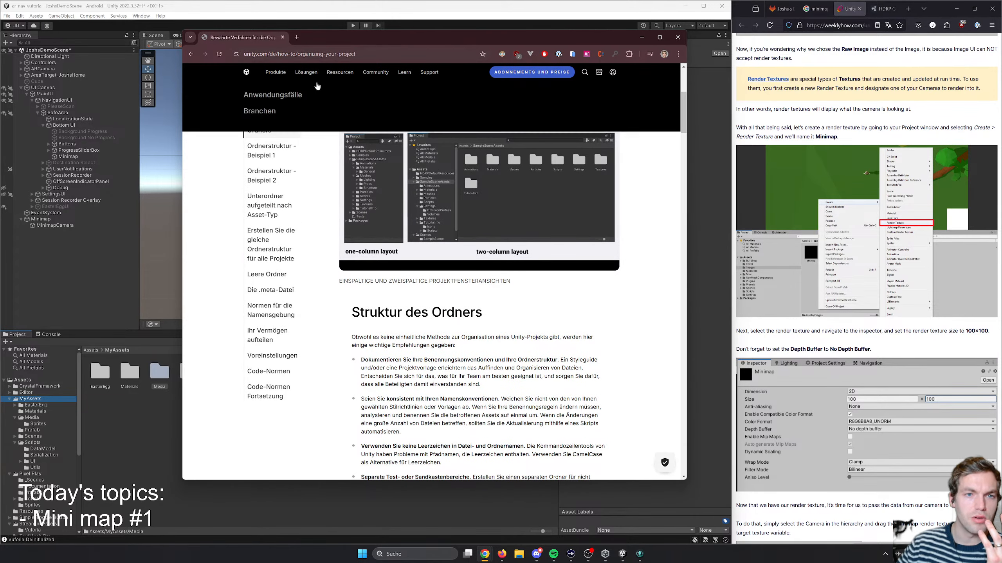
pyautogui.scroll(-19, 442, 276)
pyautogui.scroll(7, 441, 276)
pyautogui.scroll(10, 441, 277)
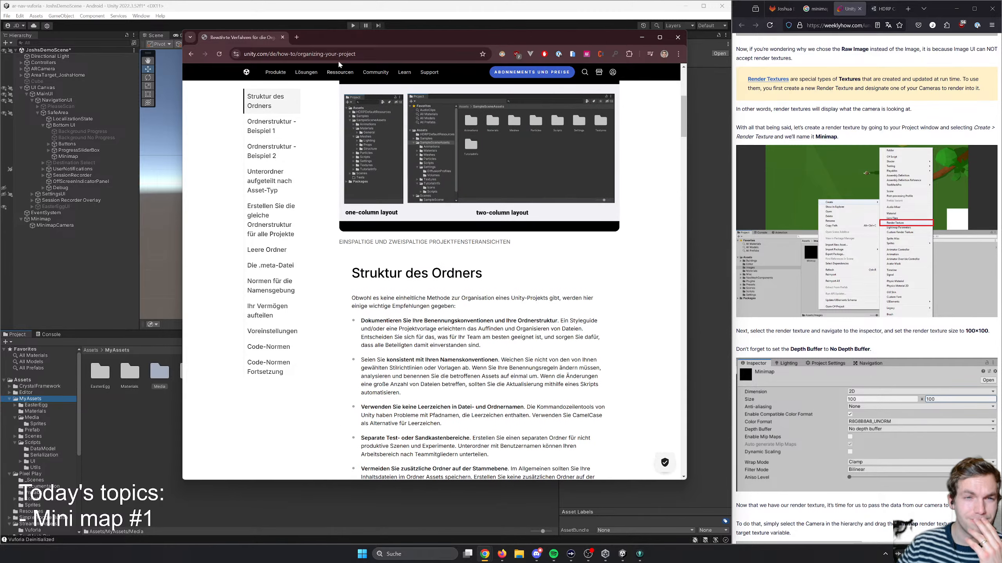
pyautogui.doubleClick(273, 54)
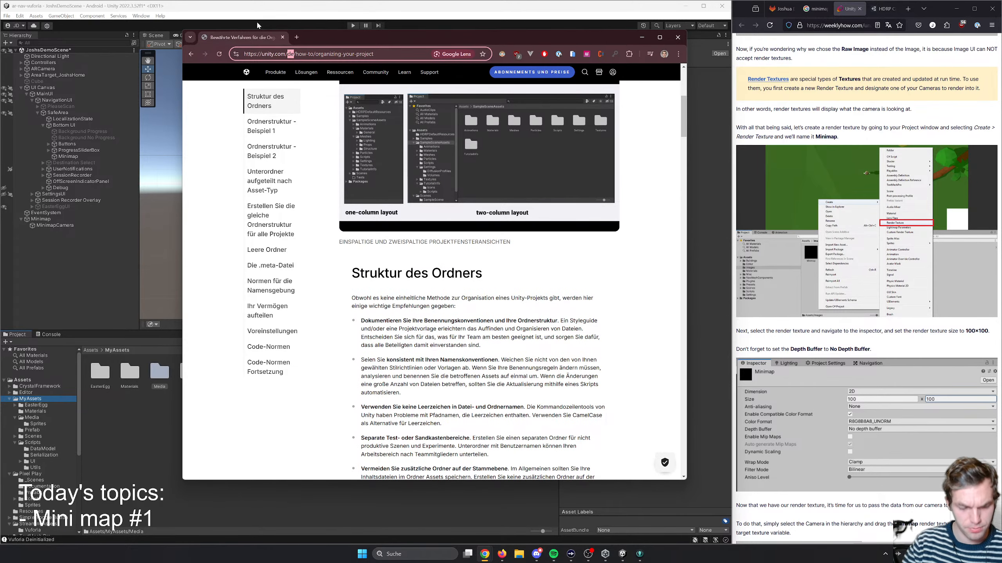
pyautogui.press('BackSpace')
pyautogui.press('BackSpace')
pyautogui.press('Return')
# - Read the article's recommended folder structure, including example 1 and the sections on subfolders by asset type and splitting up assets
pyautogui.scroll(-7, 398, 247)
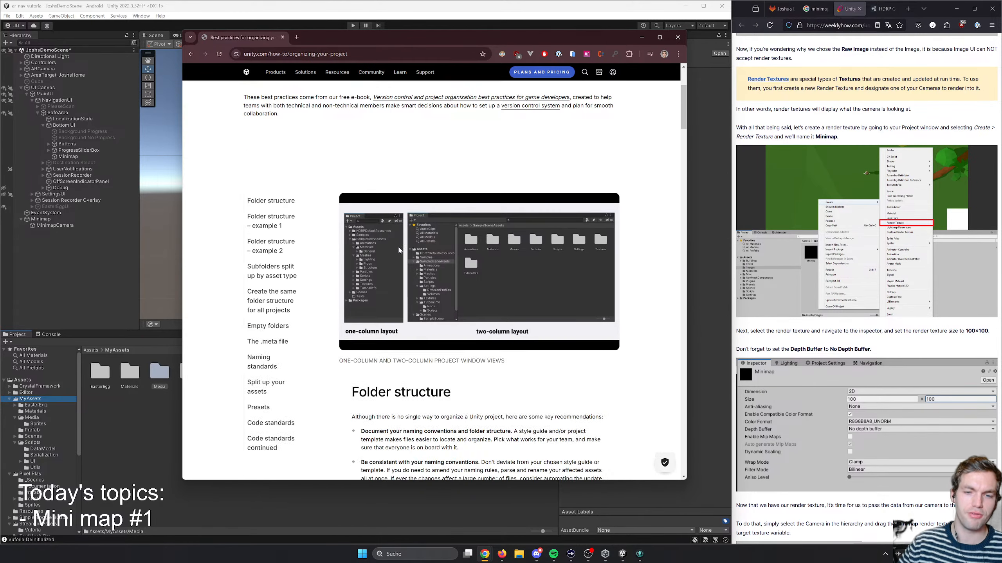
pyautogui.scroll(7, 421, 311)
pyautogui.scroll(-5, 423, 313)
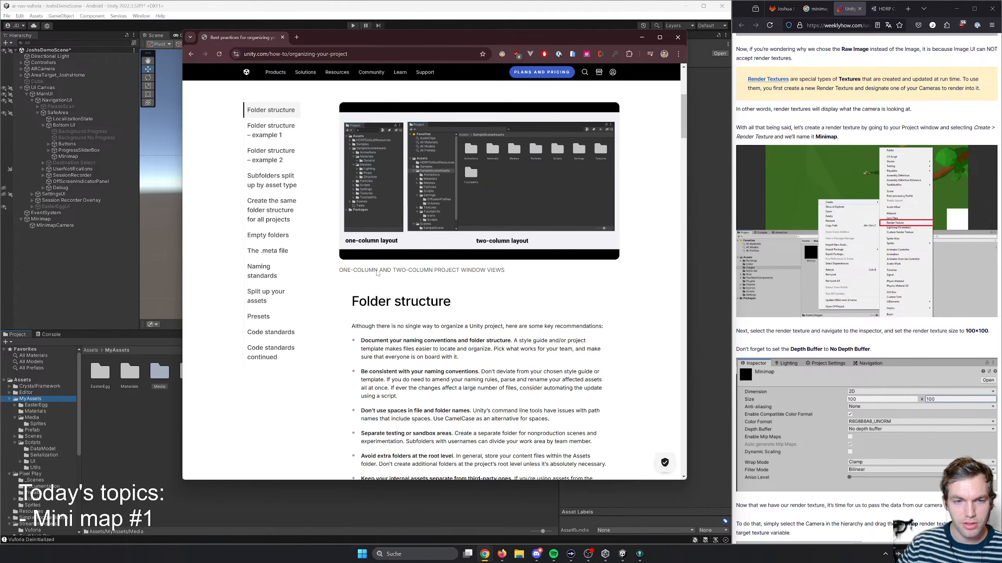
pyautogui.scroll(3, 290, 285)
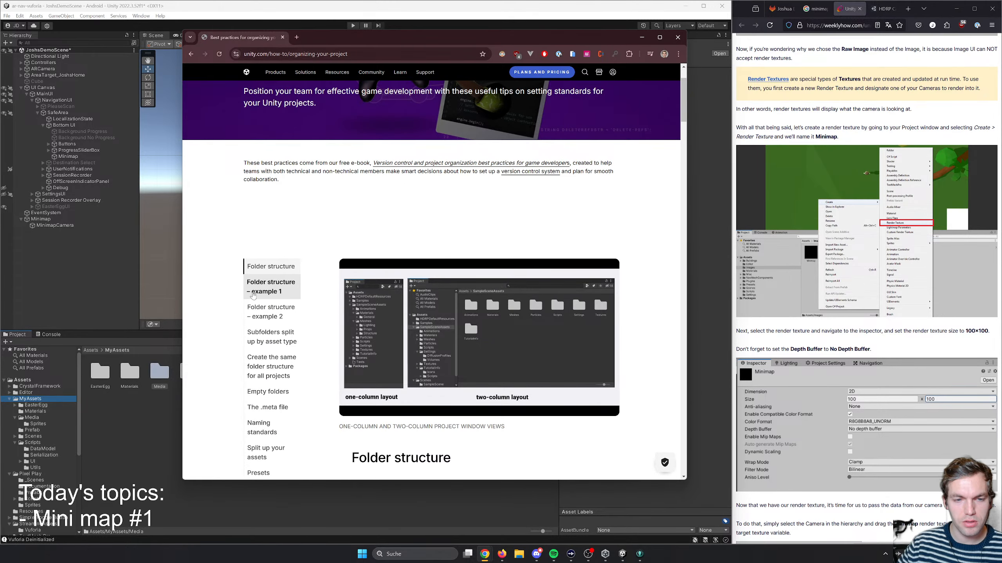
pyautogui.click(290, 285)
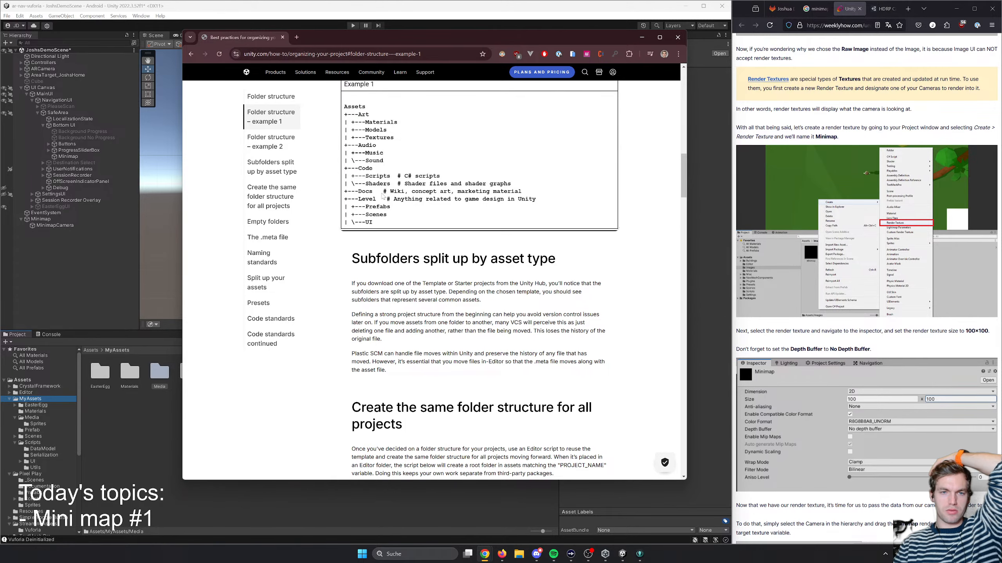
pyautogui.click(274, 161)
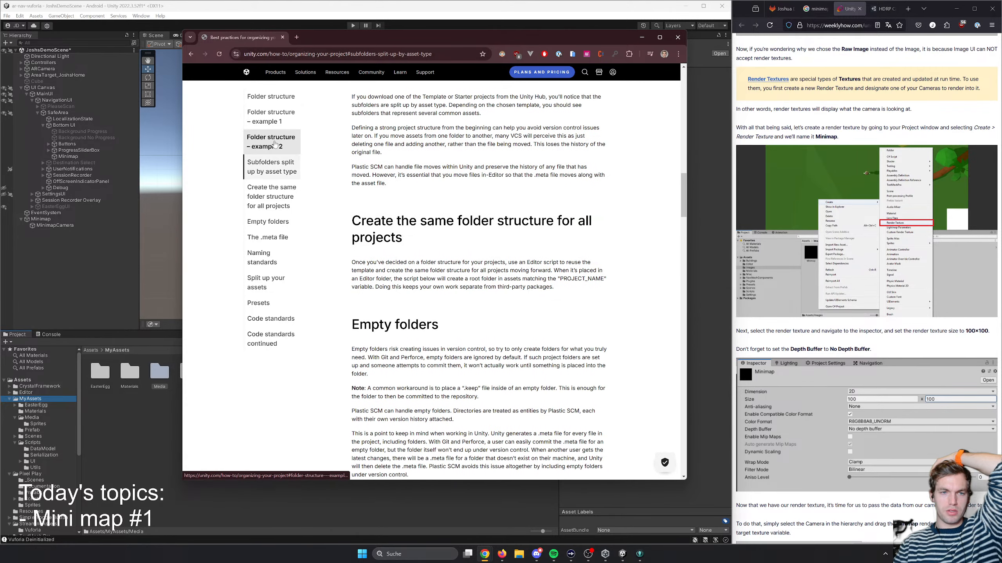
pyautogui.scroll(4, 280, 148)
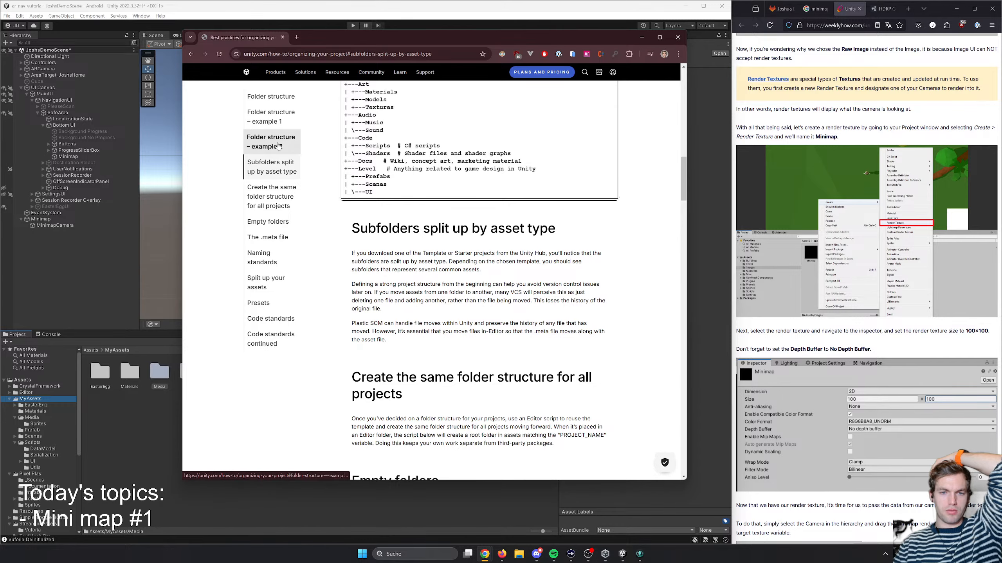
pyautogui.scroll(-6, 406, 230)
pyautogui.scroll(-10, 406, 230)
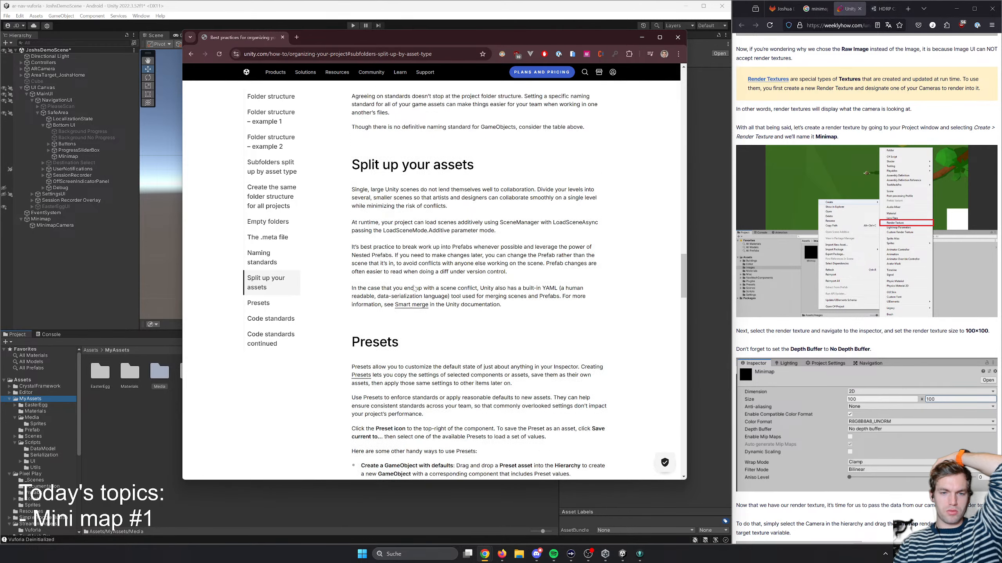
pyautogui.scroll(6, 412, 287)
pyautogui.scroll(10, 412, 282)
pyautogui.scroll(-3, 349, 252)
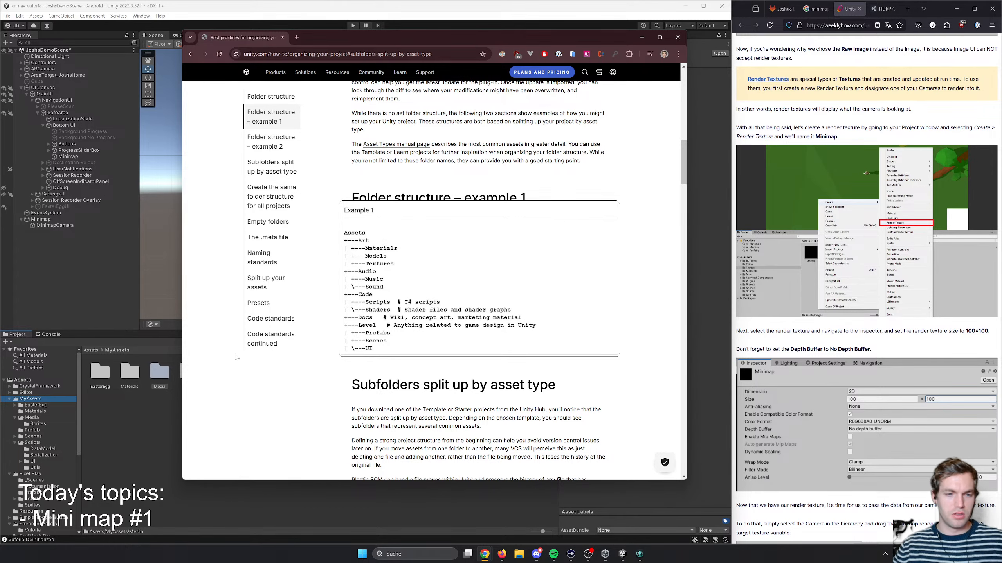
# - Return to Unity, check the render texture in the Materials folder, and create a new folder named Art in MyAssets
pyautogui.click(145, 421)
pyautogui.click(160, 375)
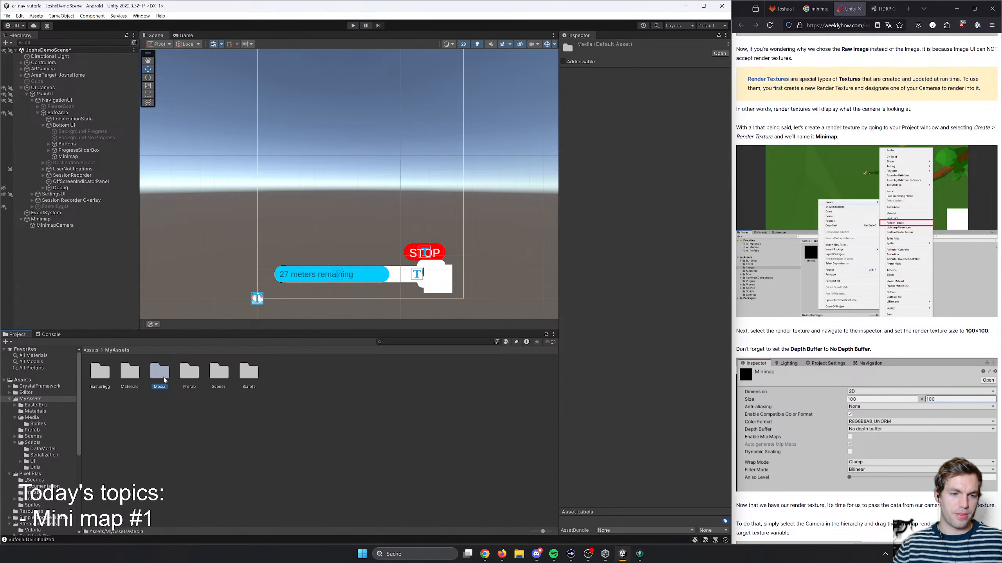
pyautogui.doubleClick(129, 373)
pyautogui.click(160, 384)
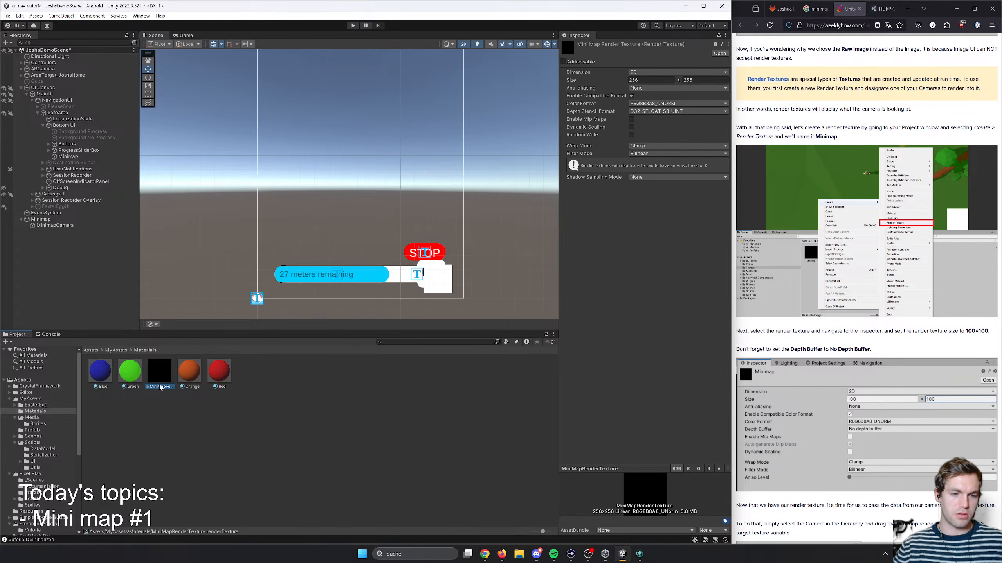
pyautogui.click(114, 350)
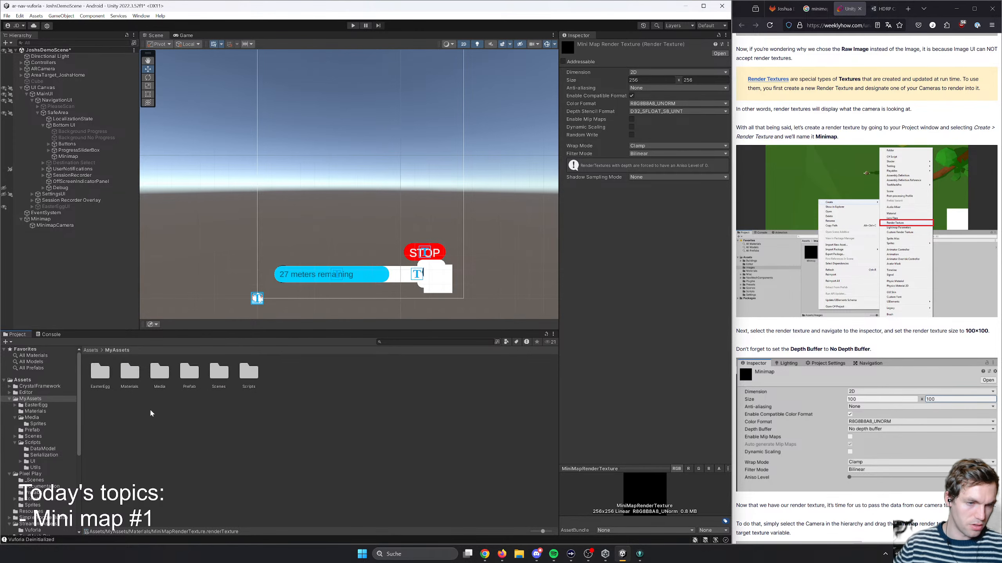
pyautogui.rightClick(136, 411)
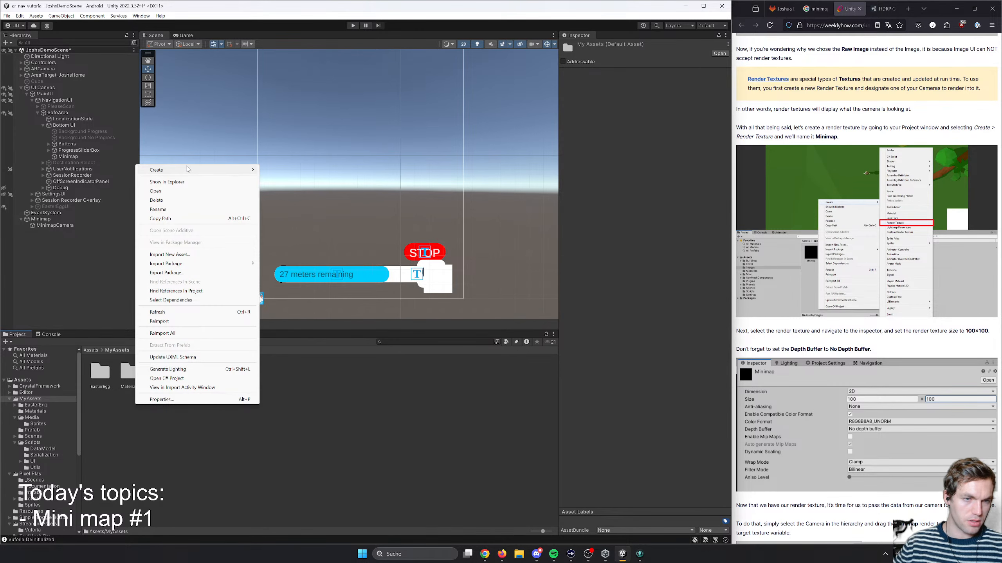
pyautogui.moveTo(200, 171)
pyautogui.click(279, 174)
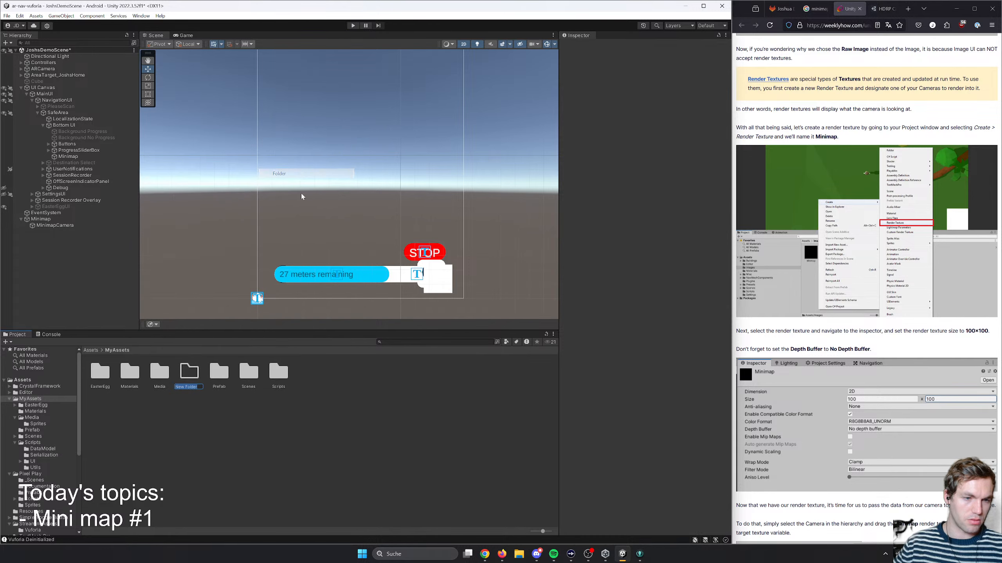
pyautogui.write('ARt')
pyautogui.press('Return')
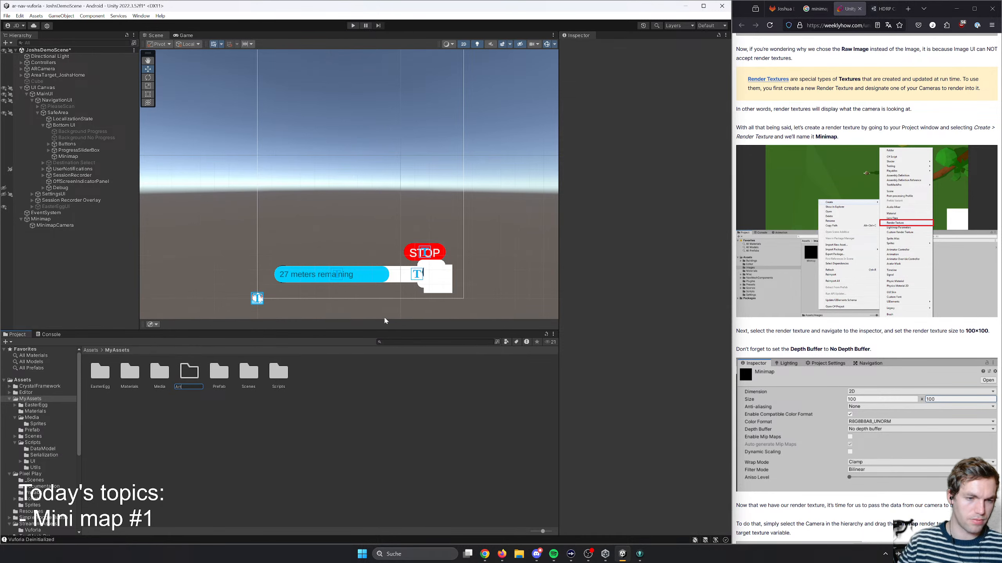
pyautogui.click(90, 351)
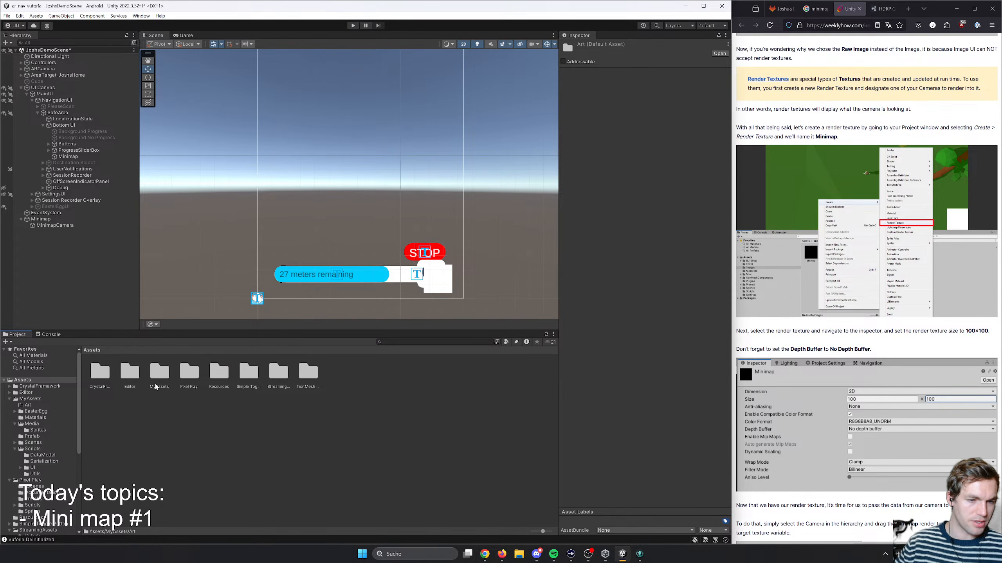
pyautogui.click(328, 385)
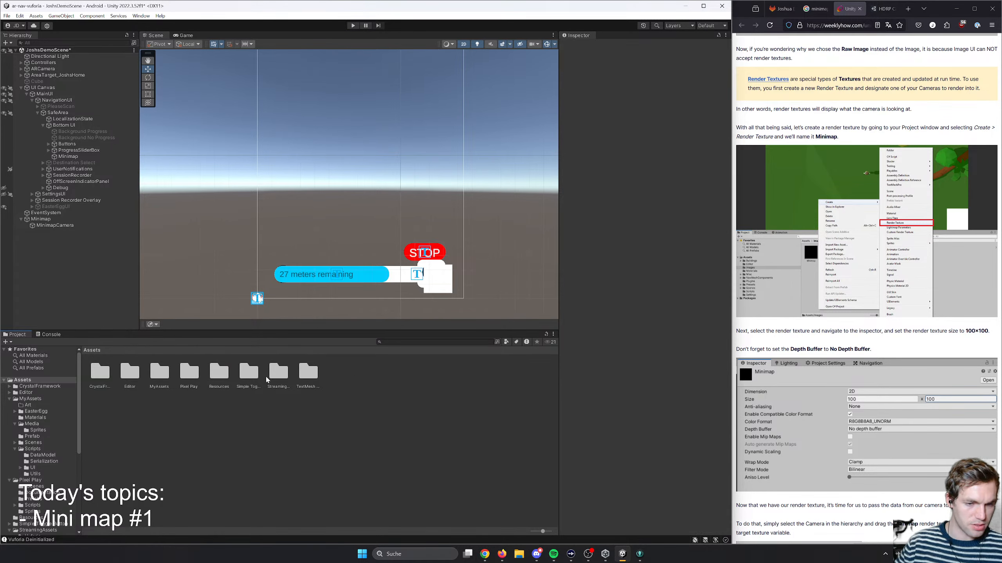
pyautogui.doubleClick(304, 380)
pyautogui.click(93, 351)
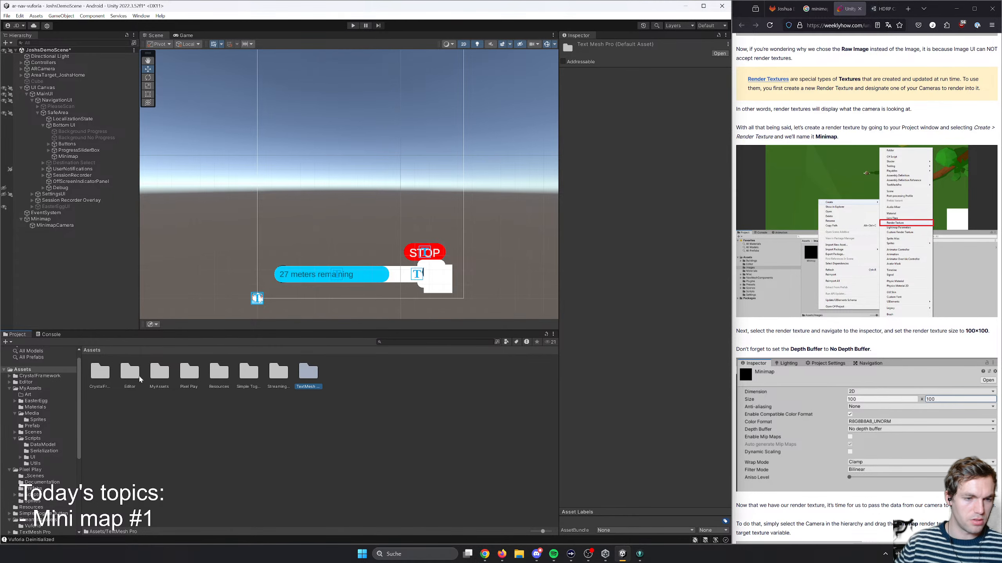
# - Inside the Art folder of MyAssets, create a subfolder named Textures
pyautogui.doubleClick(163, 374)
pyautogui.doubleClick(100, 373)
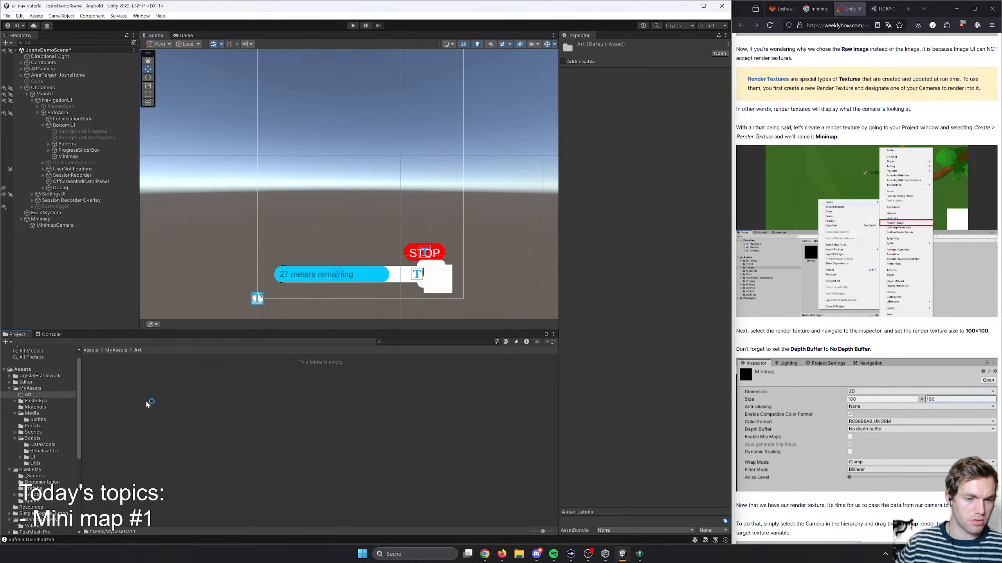
pyautogui.rightClick(148, 402)
pyautogui.moveTo(198, 170)
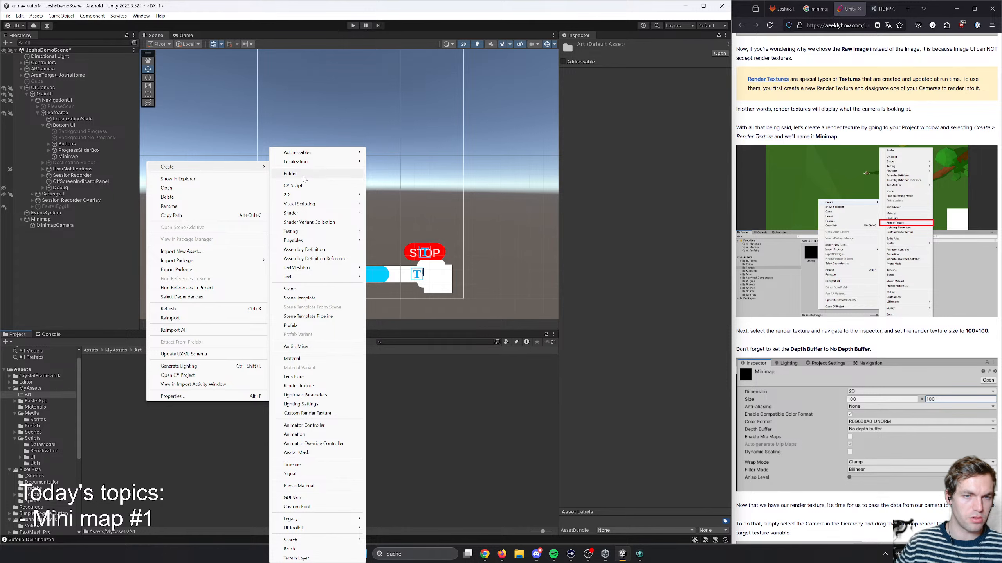
pyautogui.click(290, 173)
pyautogui.write('Text')
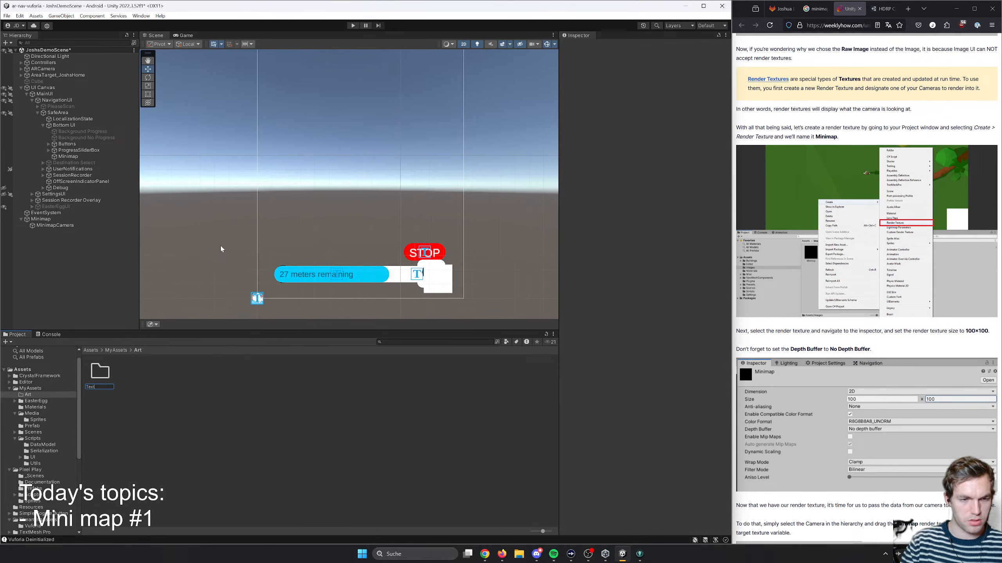
pyautogui.write('ures')
pyautogui.press('Return')
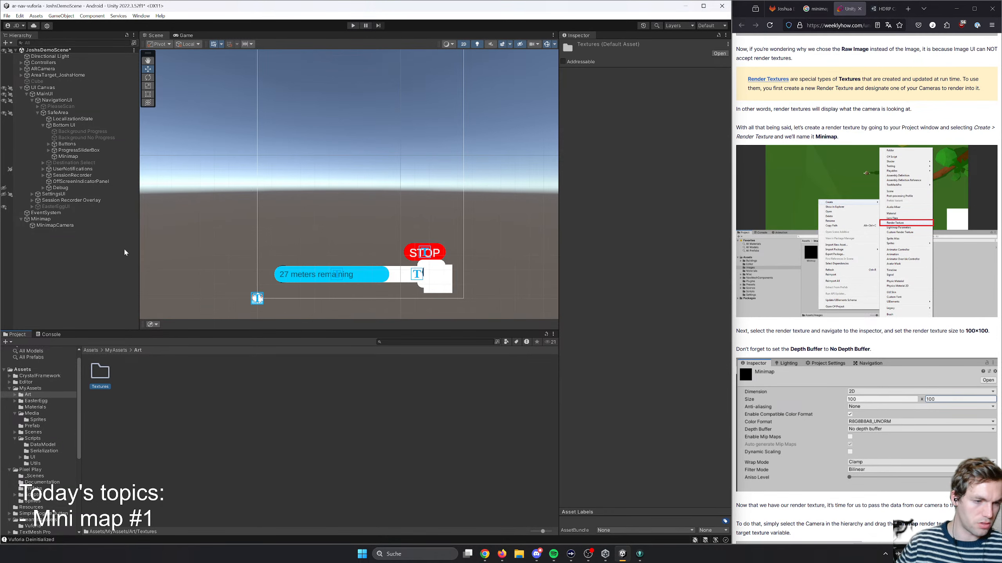
# - Move MiniMapRenderTexture out of the Materials folder and into Art/Textures
pyautogui.click(33, 409)
pyautogui.click(160, 377)
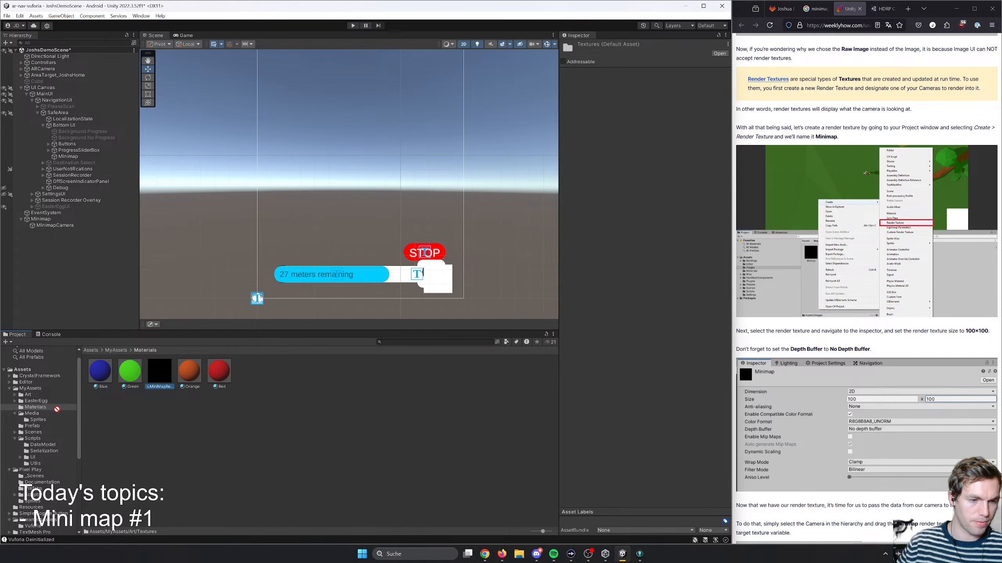
pyautogui.moveTo(57, 409); pyautogui.dragTo(15, 400)
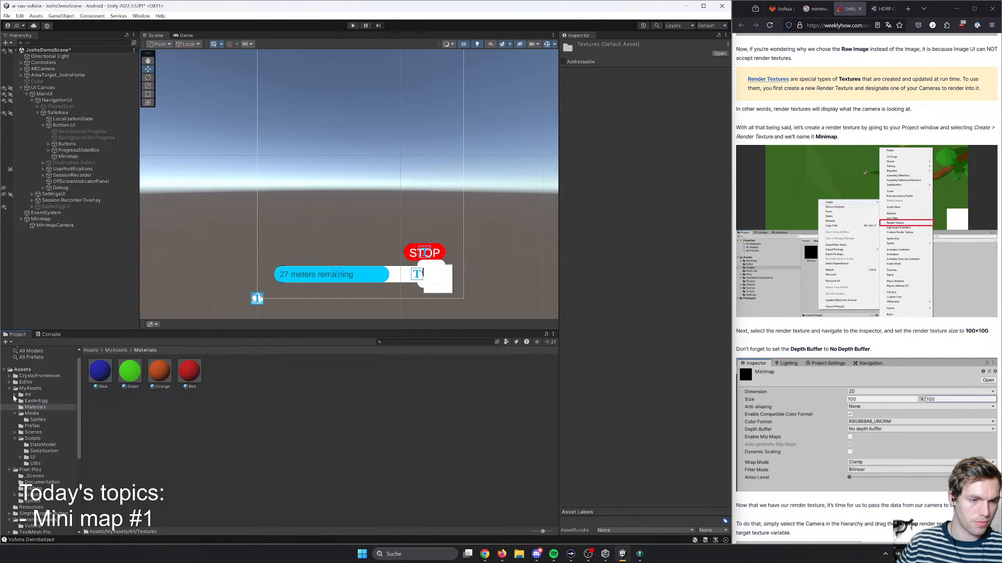
pyautogui.click(15, 395)
pyautogui.click(33, 401)
pyautogui.click(27, 395)
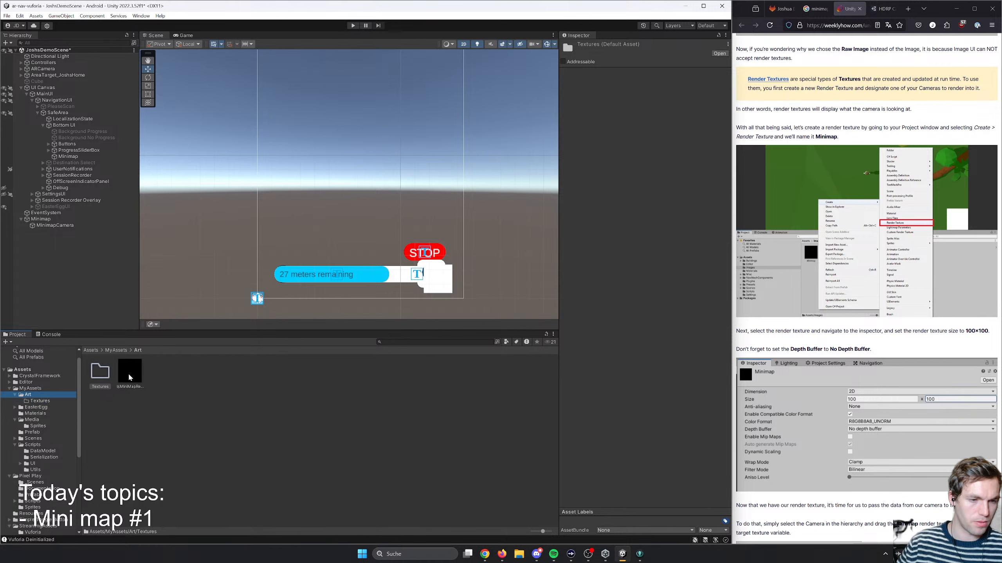
pyautogui.moveTo(131, 377); pyautogui.dragTo(100, 374)
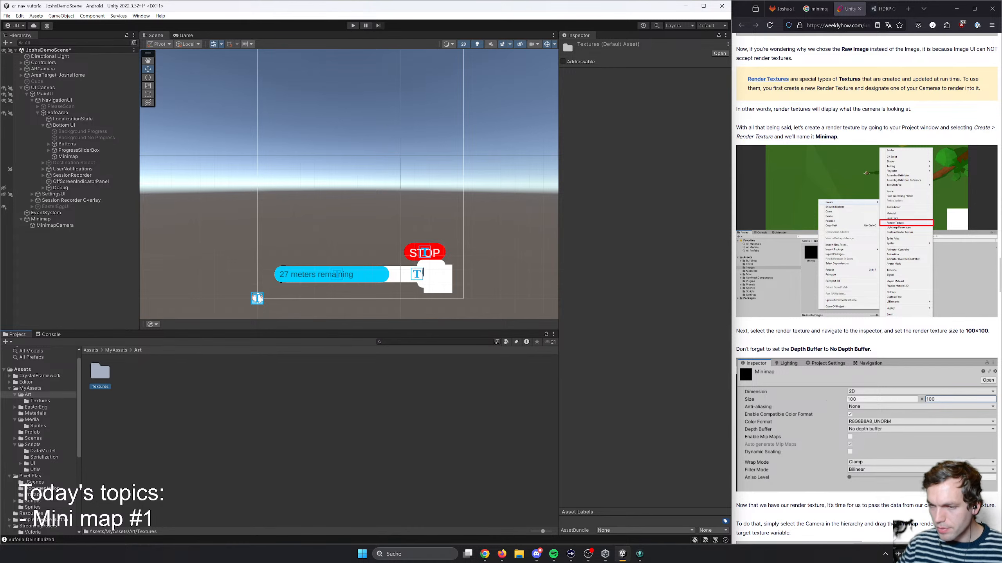
# - Following the article, set the size of MiniMapRenderTexture in the Textures folder to 100 x 100
pyautogui.scroll(-1, 867, 336)
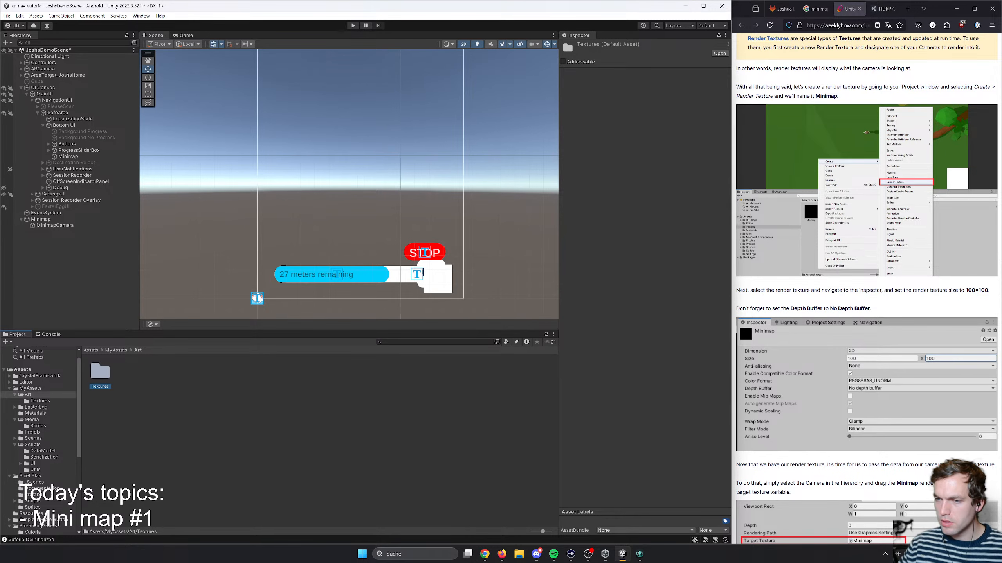
pyautogui.doubleClick(103, 372)
pyautogui.click(100, 373)
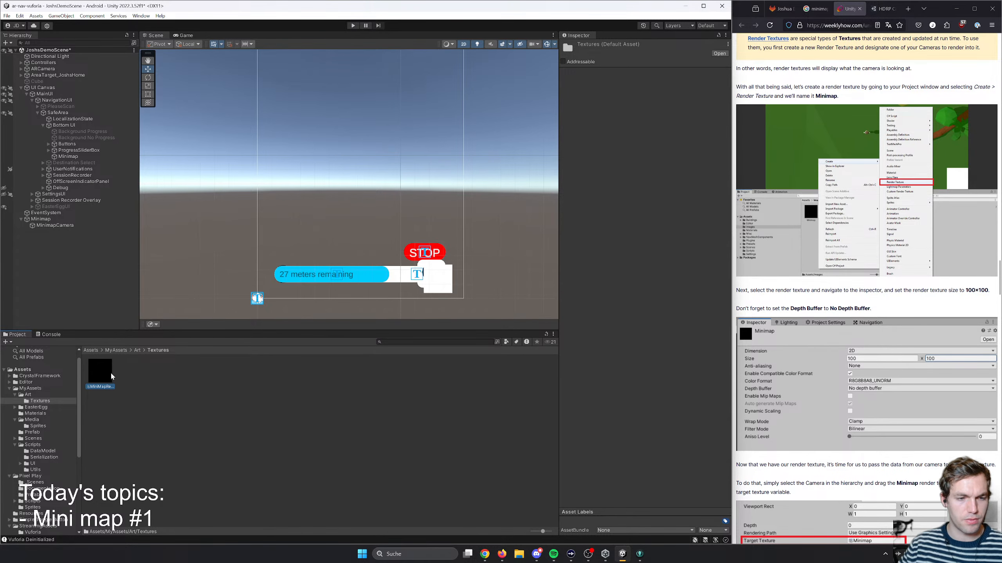
pyautogui.click(639, 80)
pyautogui.write('100')
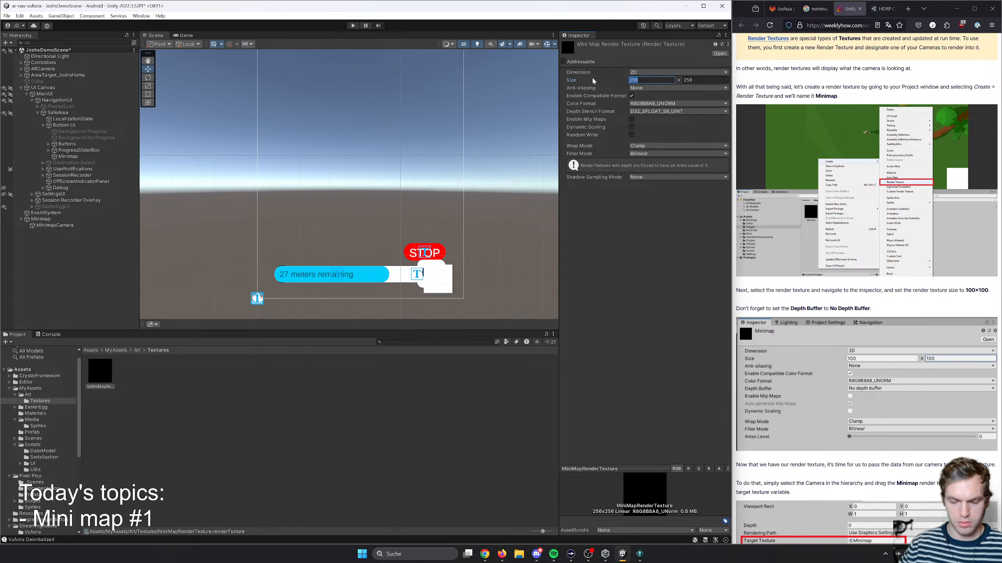
pyautogui.press('Tab')
pyautogui.write('100')
pyautogui.press('Tab')
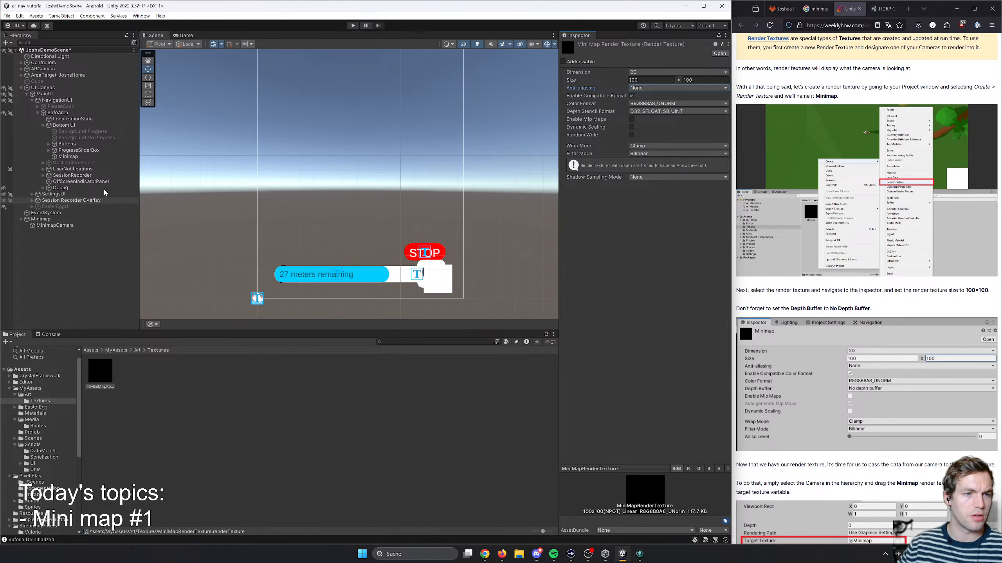
# - Set the Minimap raw image's width and height to 150 and move it to about X -103, Y 106
pyautogui.click(67, 156)
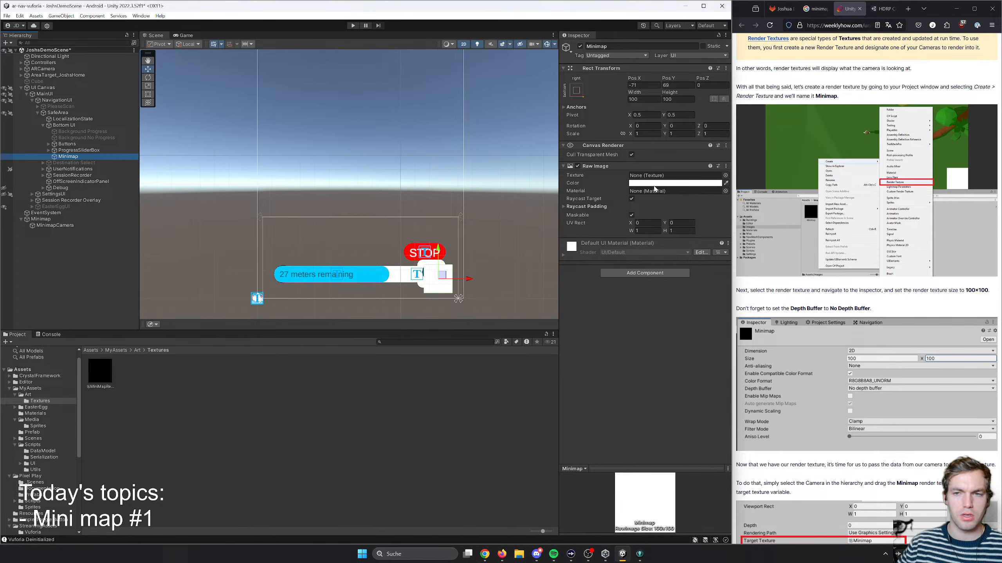
pyautogui.click(644, 99)
pyautogui.write('150')
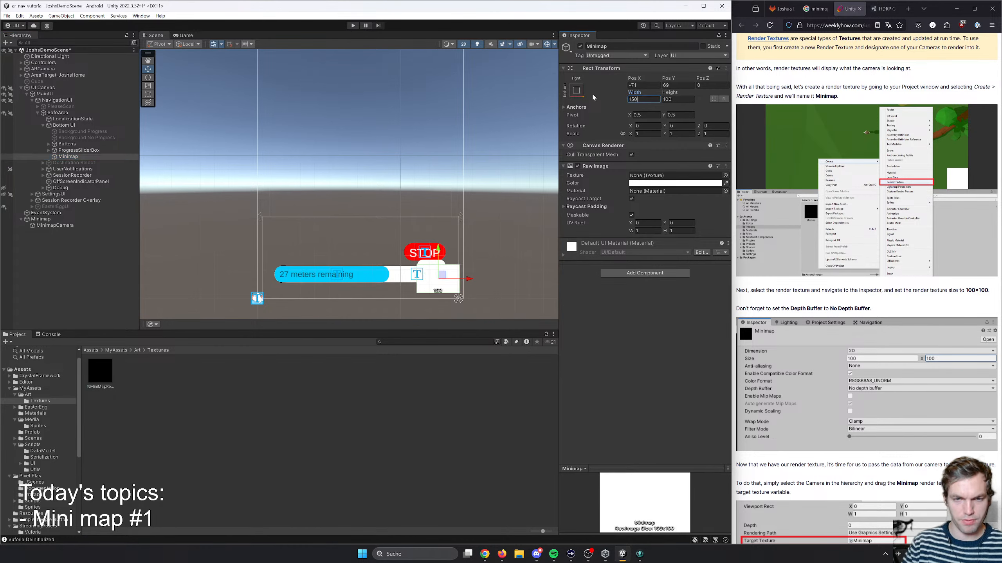
pyautogui.press('Tab')
pyautogui.write('150')
pyautogui.press('Return')
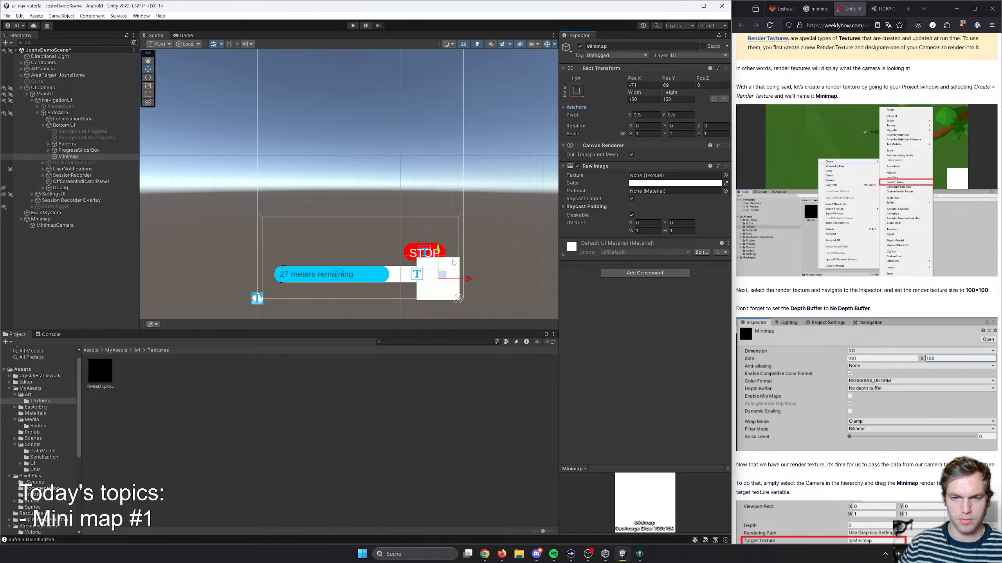
pyautogui.moveTo(443, 279); pyautogui.dragTo(434, 268)
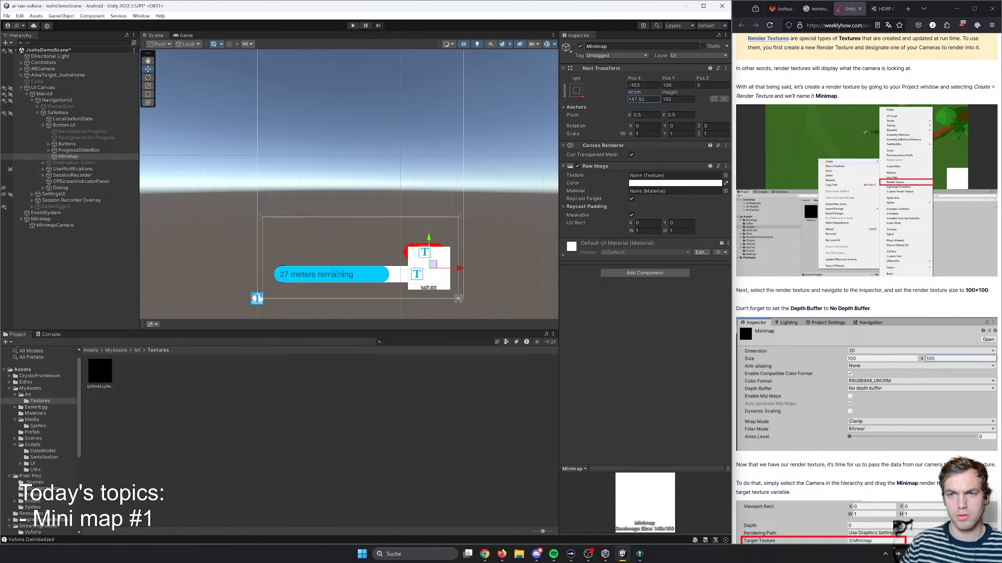
# - Set the Minimap raw image's width and height to 175 and check its size in the Game view
pyautogui.moveTo(634, 92); pyautogui.dragTo(630, 92)
pyautogui.write('175')
pyautogui.press('Tab')
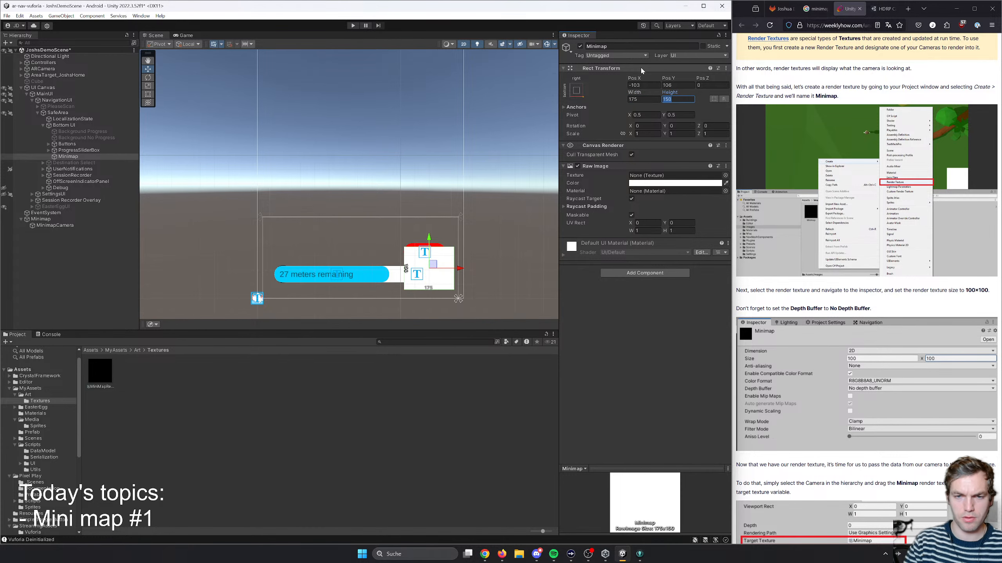
pyautogui.write('176')
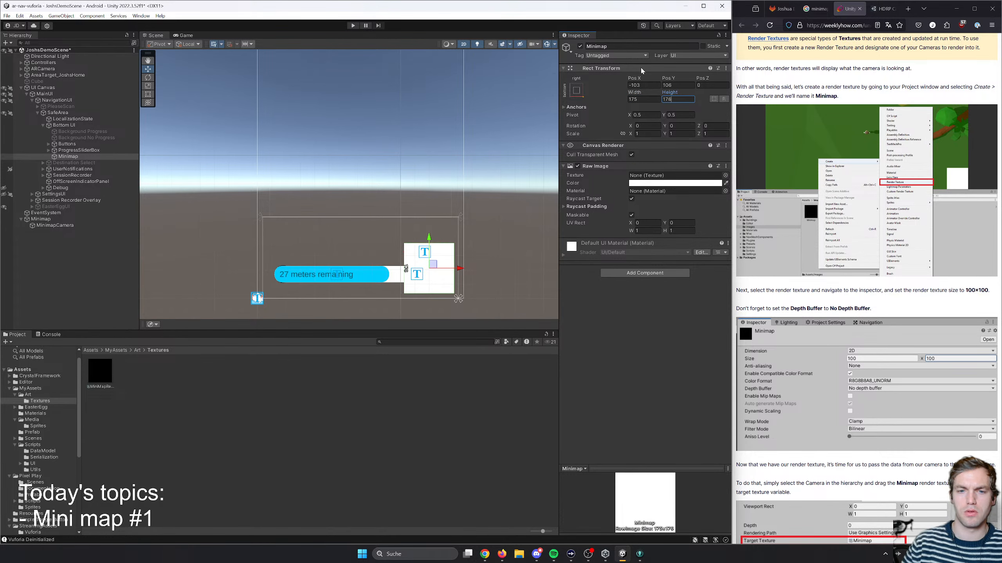
pyautogui.press('BackSpace')
pyautogui.write('5')
pyautogui.click(173, 36)
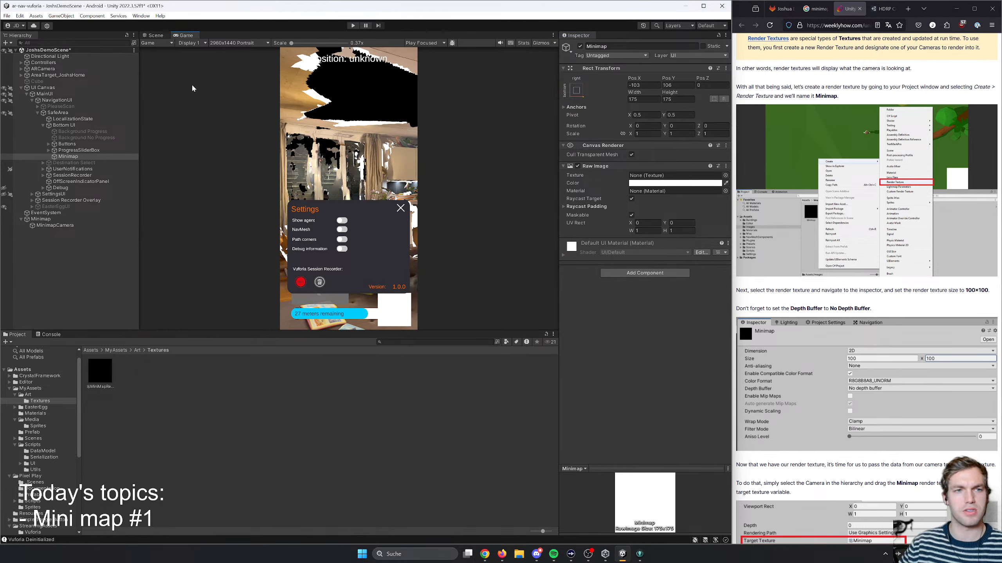
pyautogui.click(155, 36)
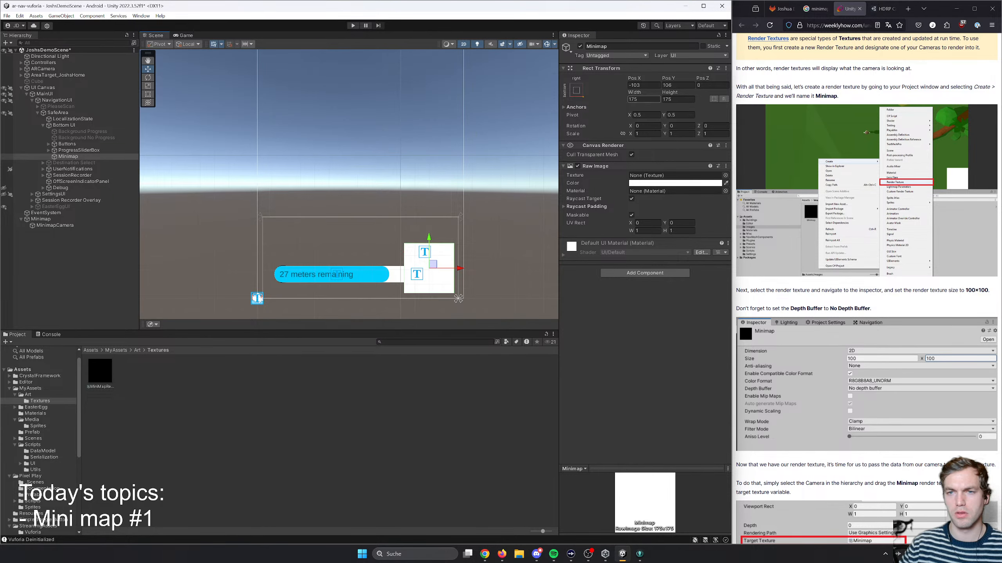
pyautogui.moveTo(642, 100); pyautogui.dragTo(610, 99)
# - Switch to Chrome and run a Google image search for "AR indoor navigation UI"
pyautogui.hotkey('alt', 'Tab')
pyautogui.hotkey('alt', 'Tab')
pyautogui.hotkey('alt', 'Tab')
pyautogui.hotkey('alt', 'Tab')
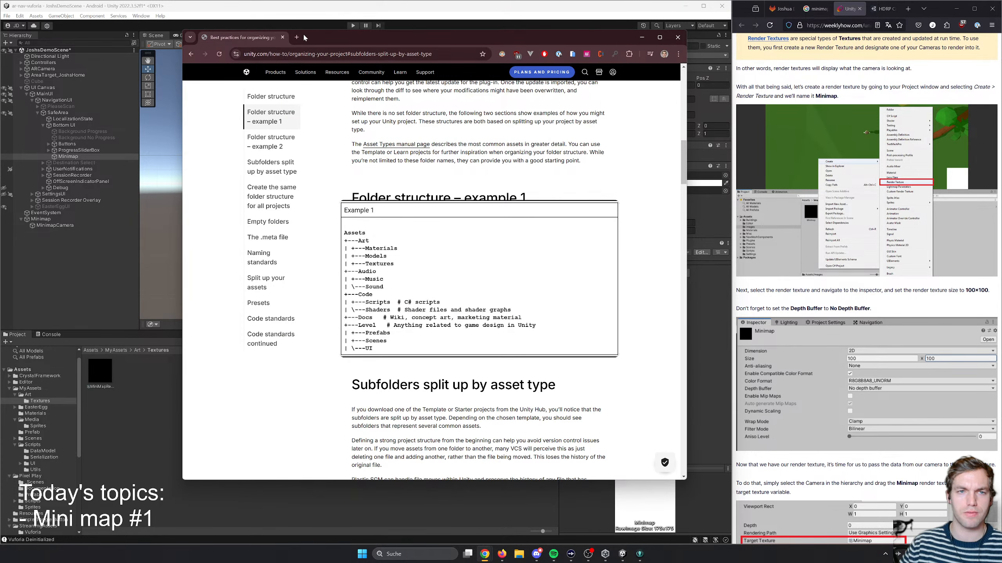
pyautogui.click(296, 37)
pyautogui.write('un')
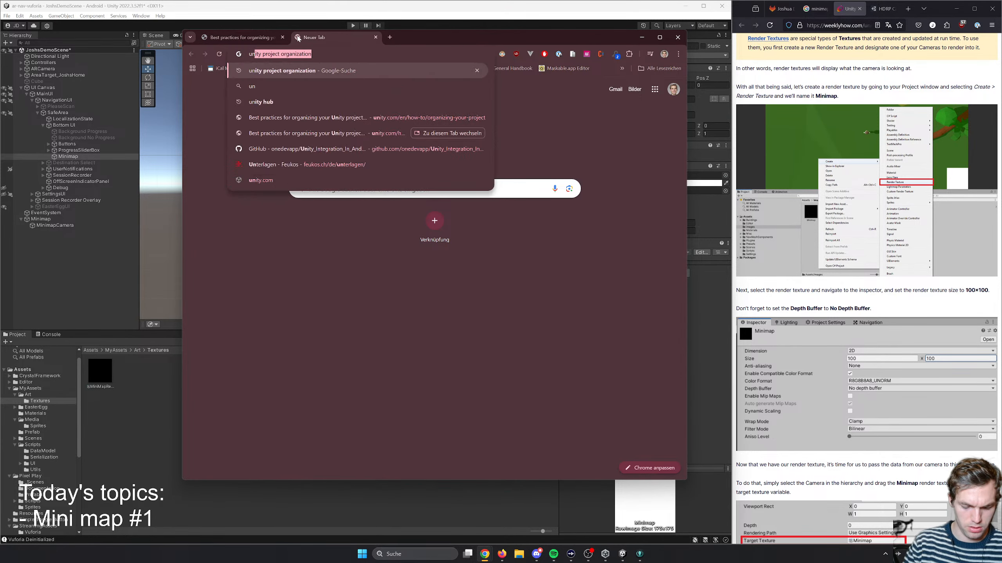
pyautogui.press('BackSpace')
pyautogui.press('BackSpace')
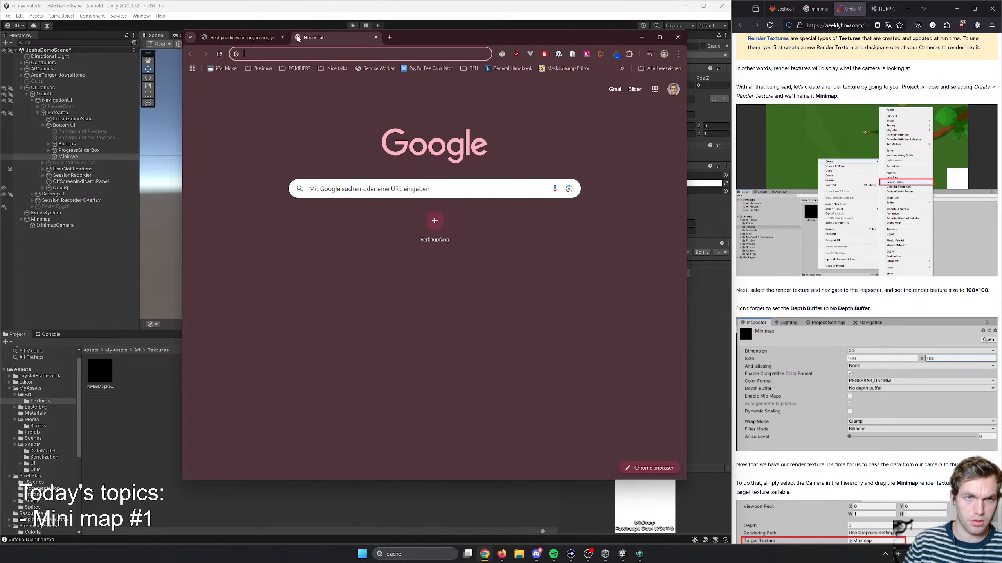
pyautogui.write('AR na')
pyautogui.press('BackSpace')
pyautogui.press('BackSpace')
pyautogui.write('indoor nab')
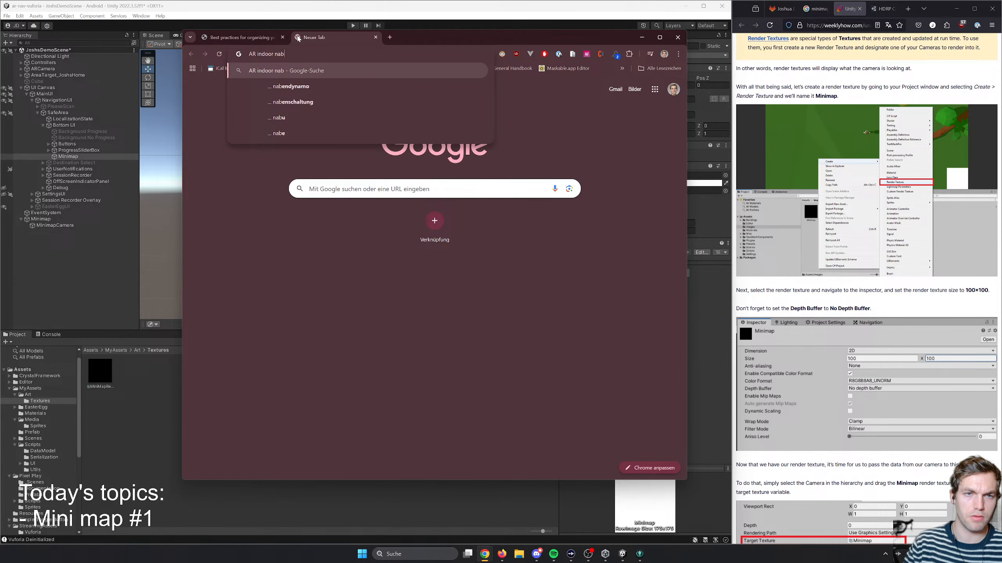
pyautogui.press('BackSpace')
pyautogui.write('v')
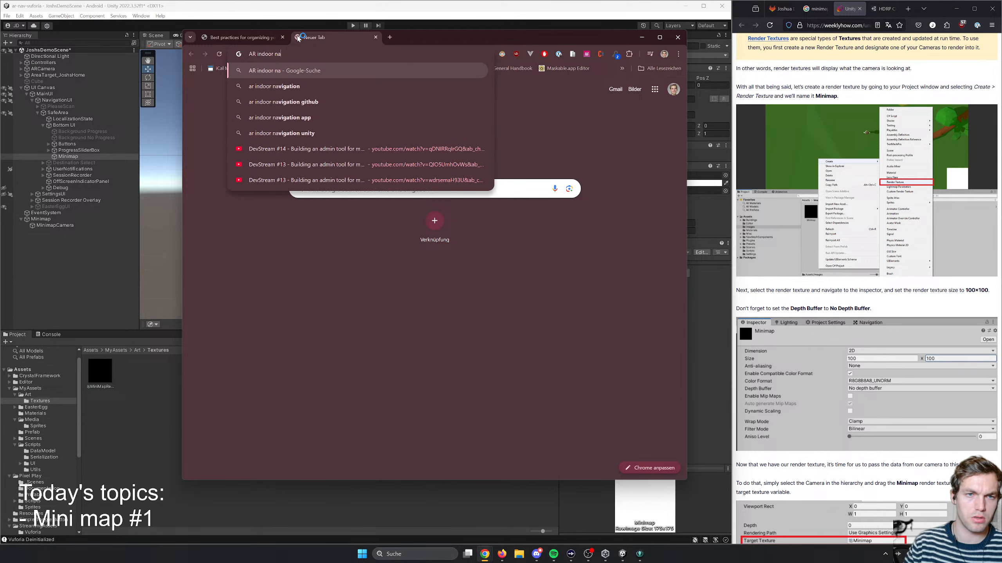
pyautogui.write('igation UI')
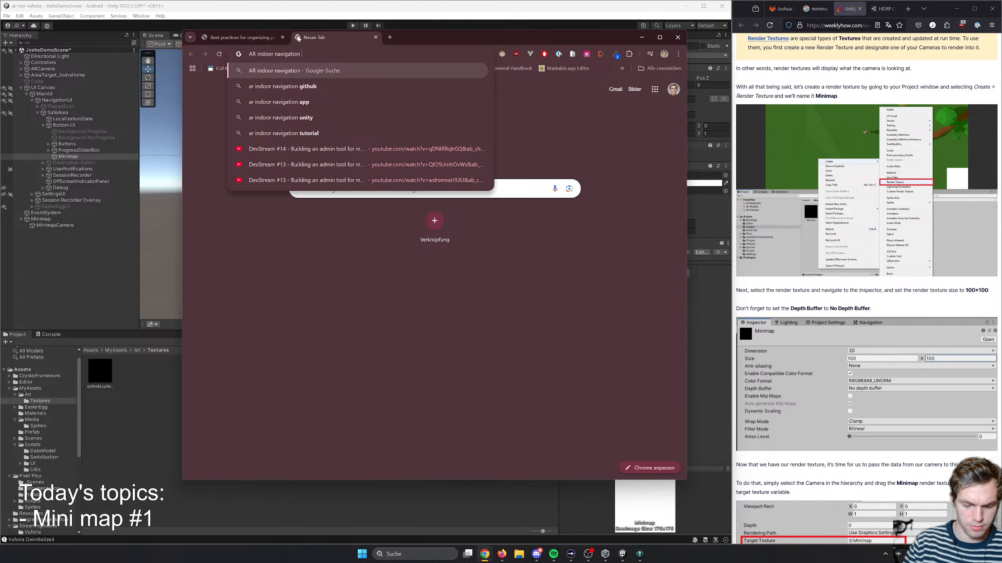
pyautogui.press('Return')
pyautogui.click(244, 107)
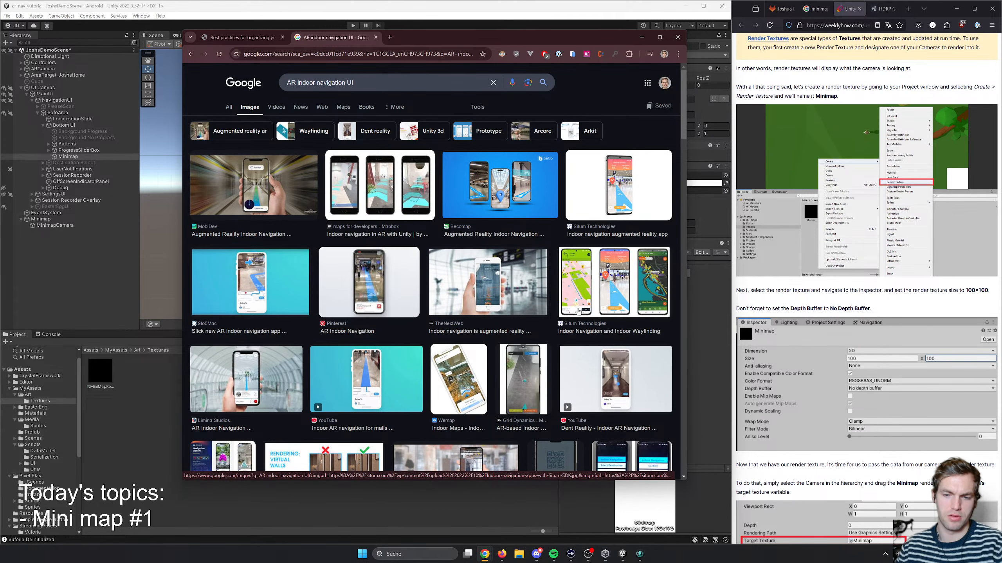
# - Browse the image results for indoor navigation interface layouts and preview the Volpis example
pyautogui.scroll(-2, 431, 347)
pyautogui.scroll(-2, 431, 346)
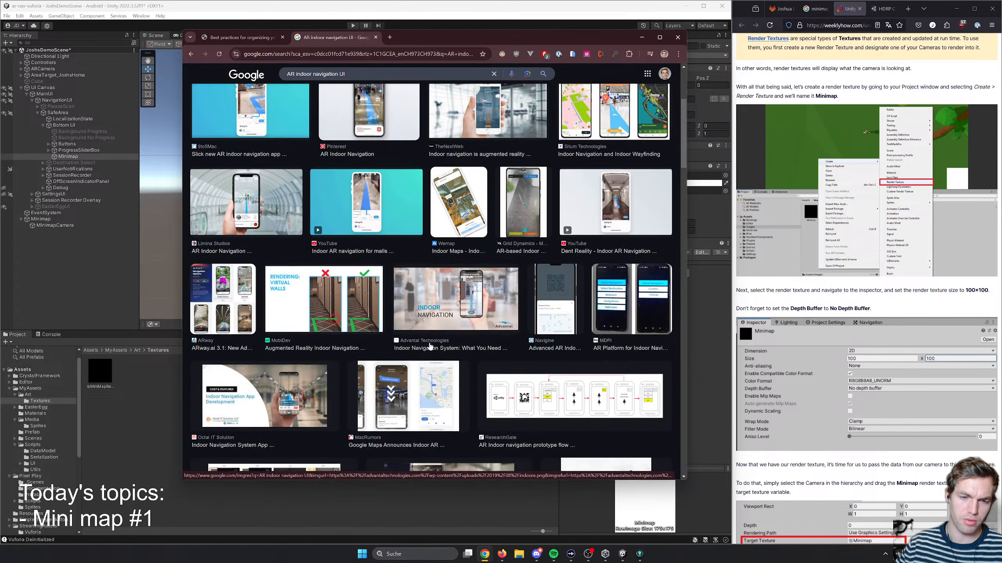
pyautogui.scroll(-1, 431, 346)
pyautogui.scroll(-3, 434, 338)
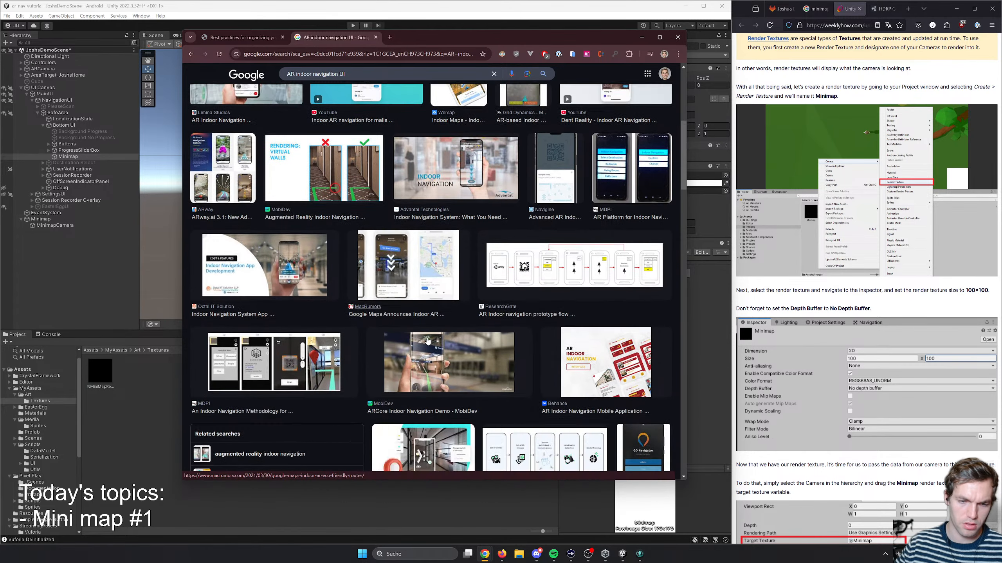
pyautogui.scroll(-4, 431, 336)
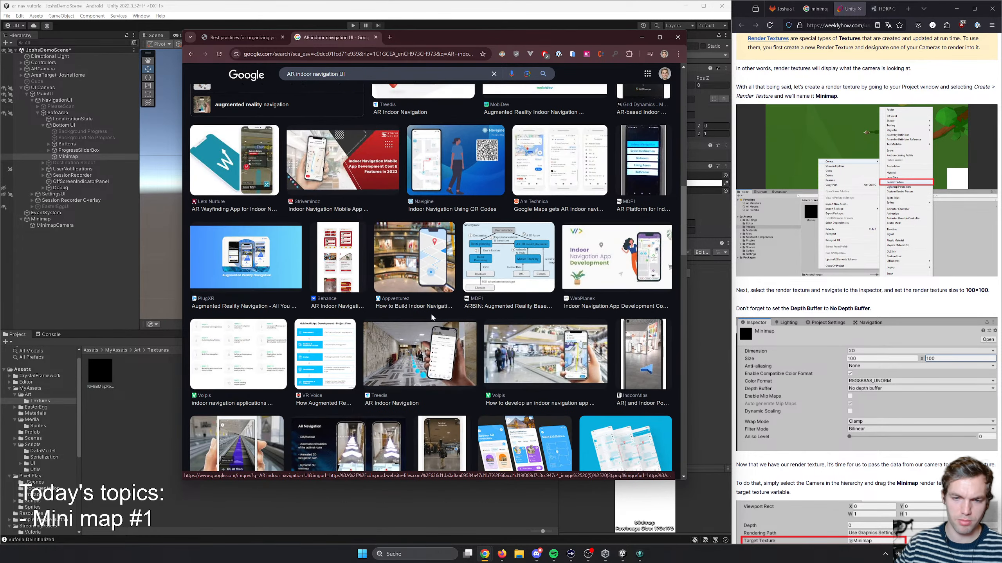
pyautogui.click(554, 374)
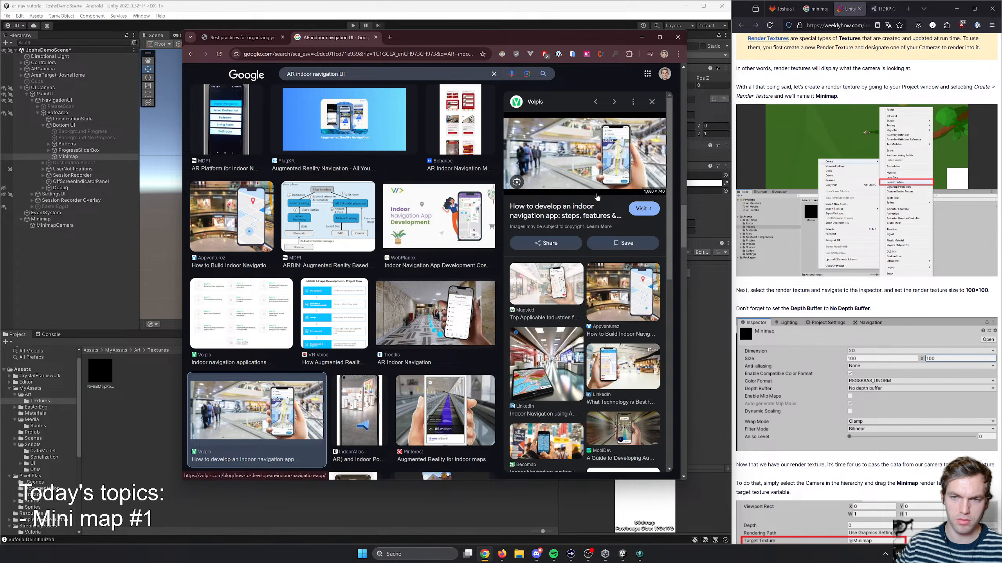
pyautogui.scroll(-1, 409, 332)
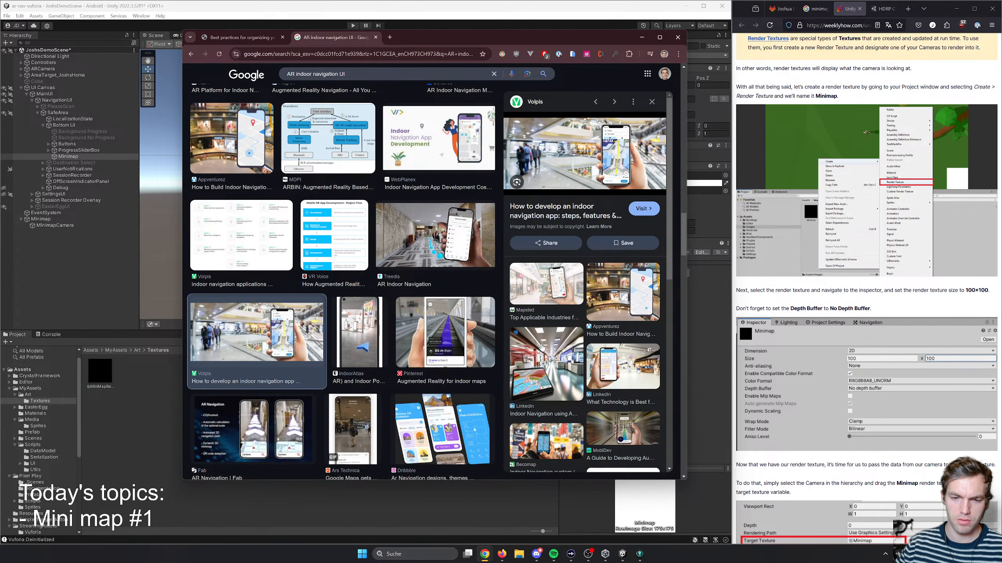
pyautogui.scroll(-3, 538, 347)
pyautogui.scroll(-5, 447, 348)
pyautogui.scroll(8, 447, 348)
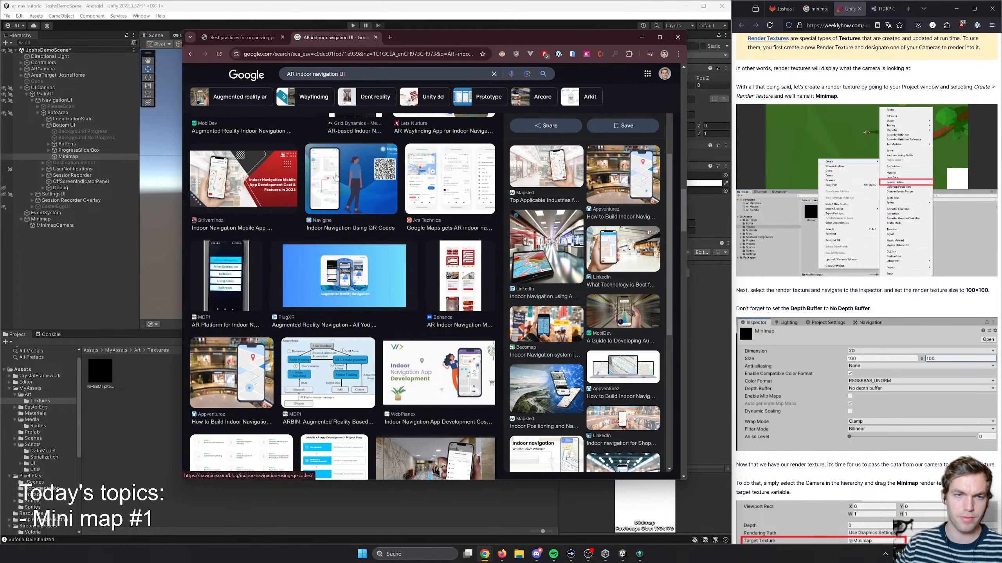
pyautogui.moveTo(348, 74); pyautogui.dragTo(262, 69)
pyautogui.write('google')
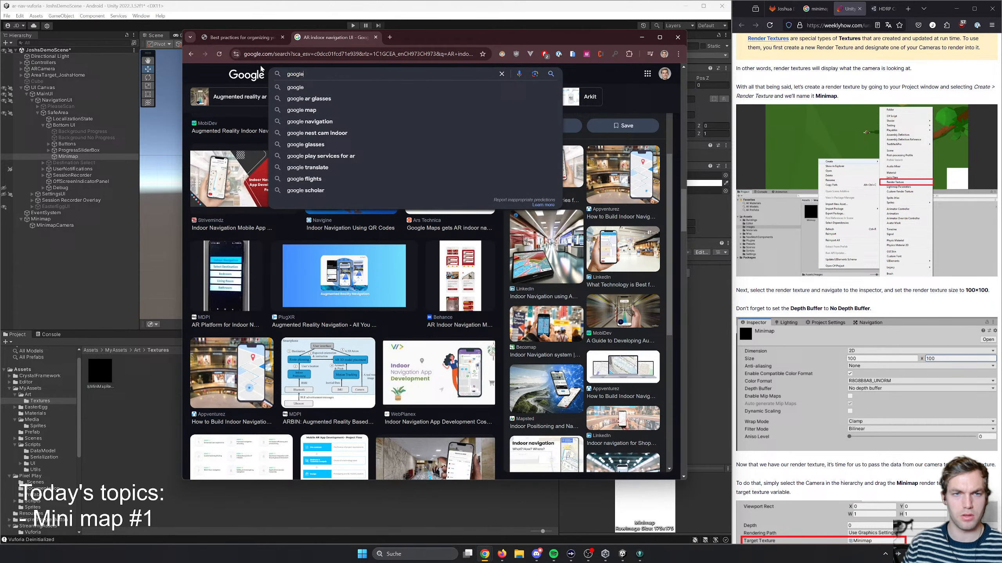
pyautogui.scroll(-5, 262, 69)
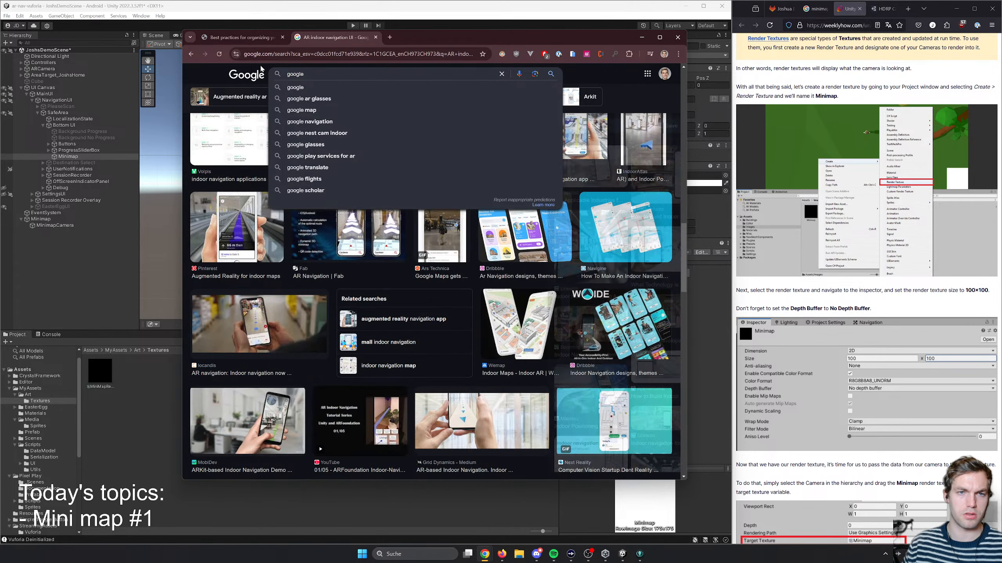
pyautogui.press('Escape')
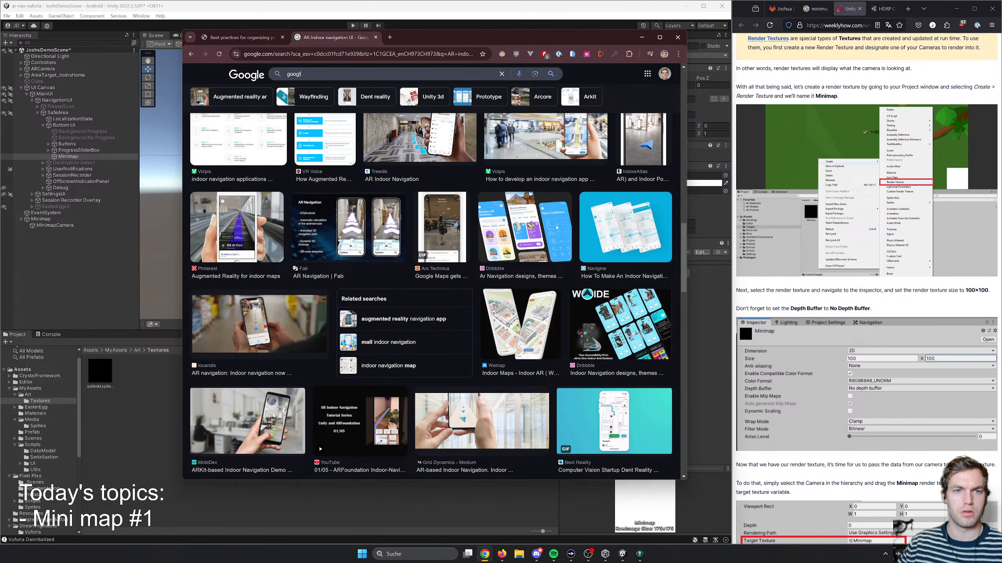
pyautogui.press('F5')
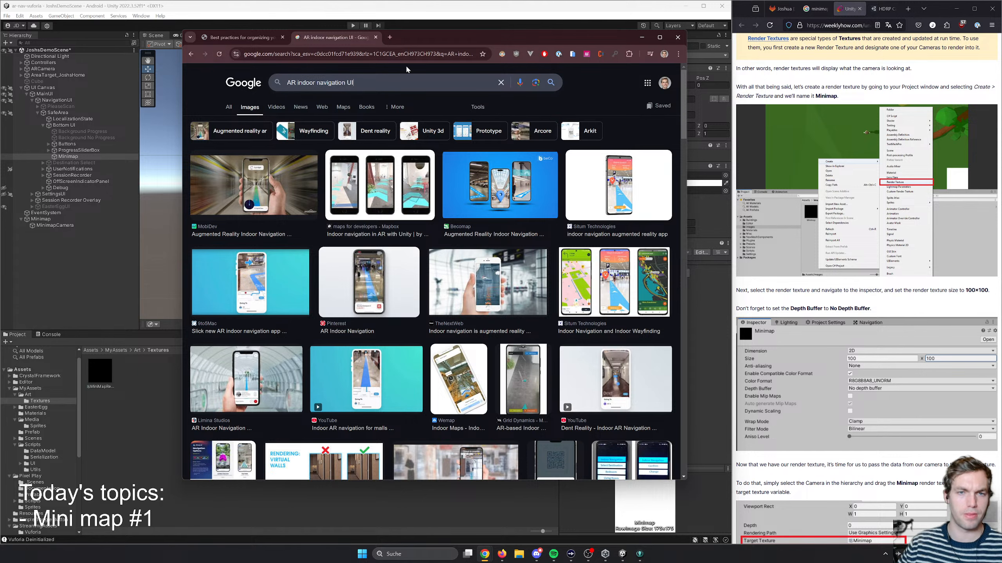
# - Refine the image search to "AR indoor navigation UI minimap" and look through the results
pyautogui.write('minimap')
pyautogui.press('Return')
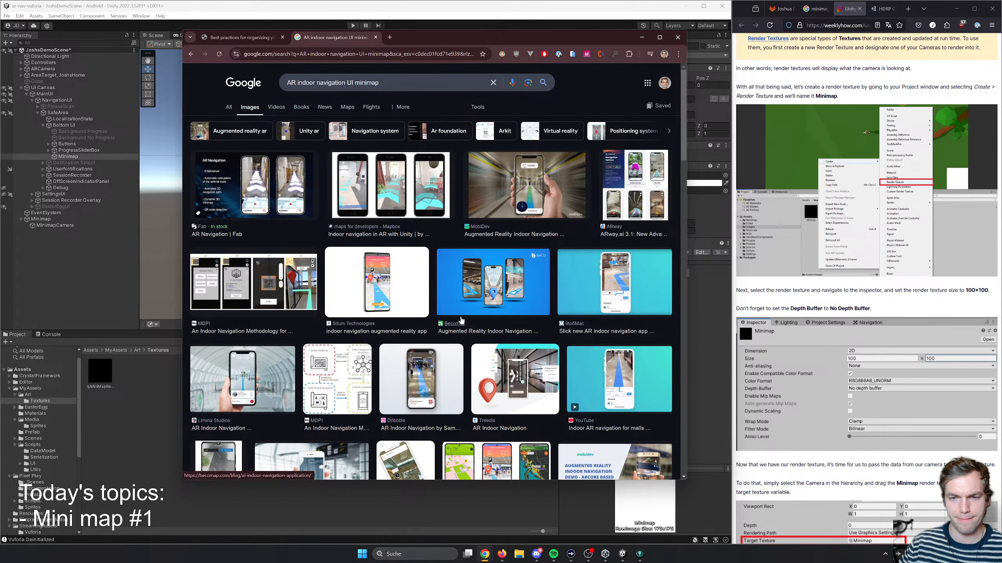
pyautogui.scroll(-10, 398, 309)
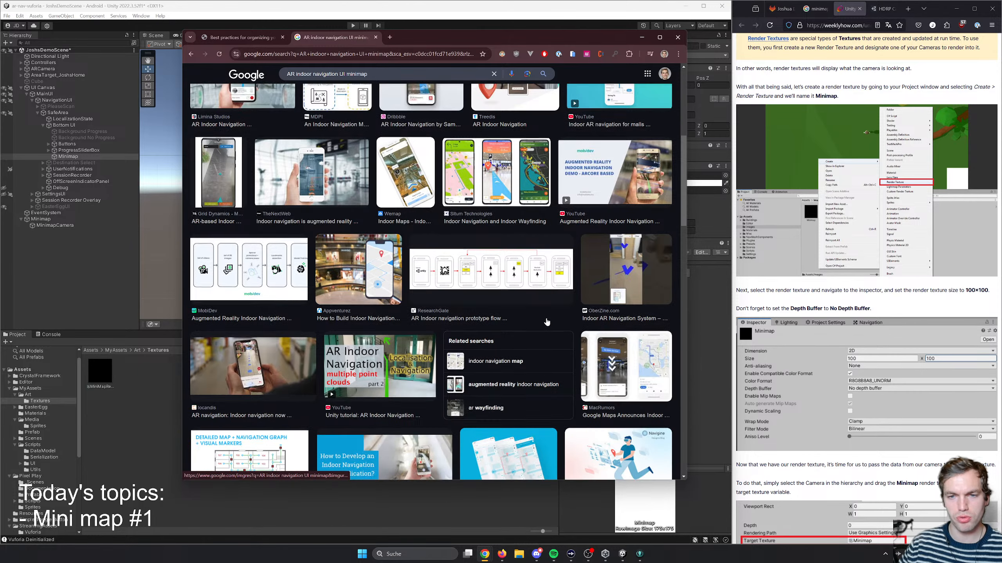
pyautogui.scroll(10, 547, 322)
# - Search Google Images for "Google live view" instead
pyautogui.middleClick(285, 190)
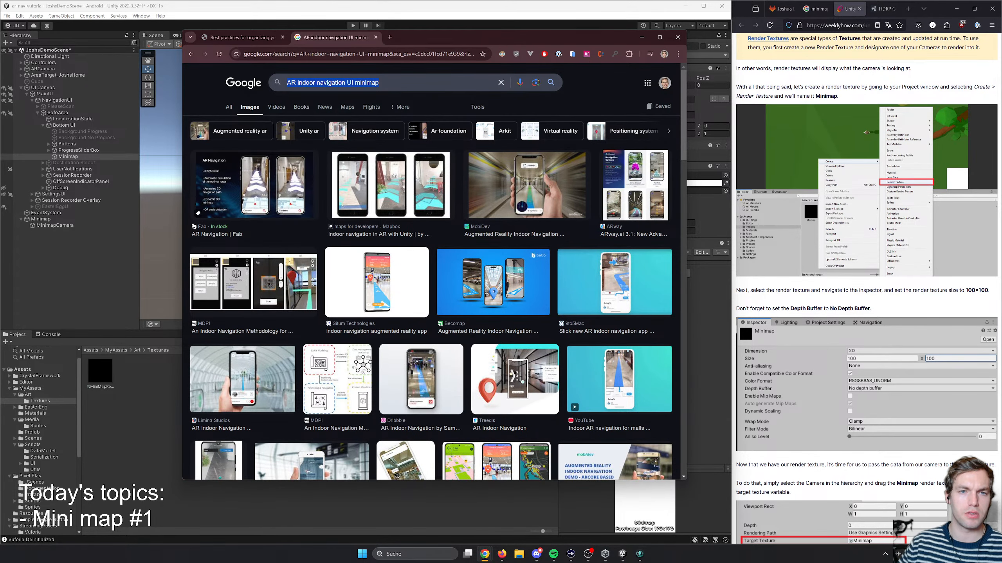
pyautogui.write('Google live ')
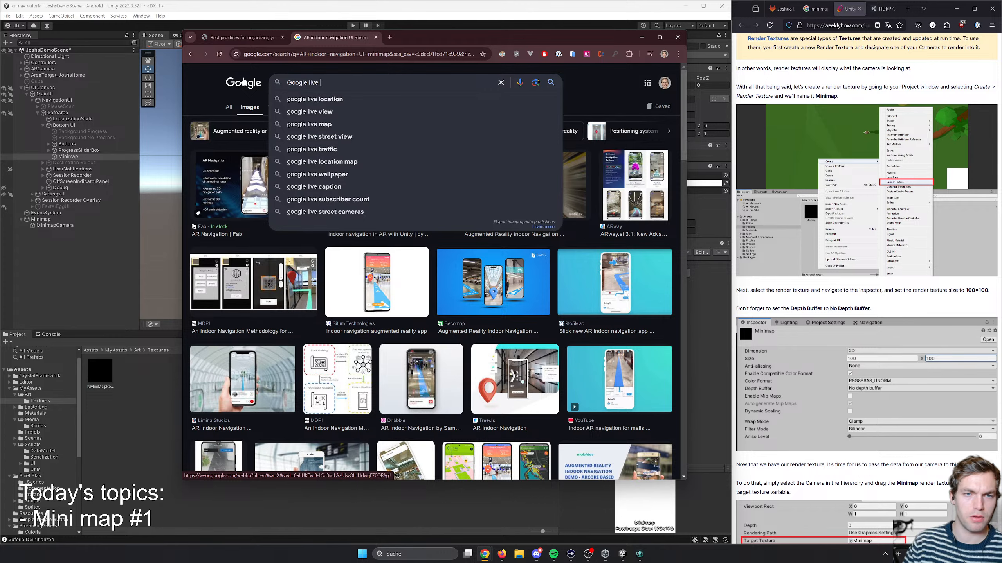
pyautogui.write('view')
pyautogui.press('Return')
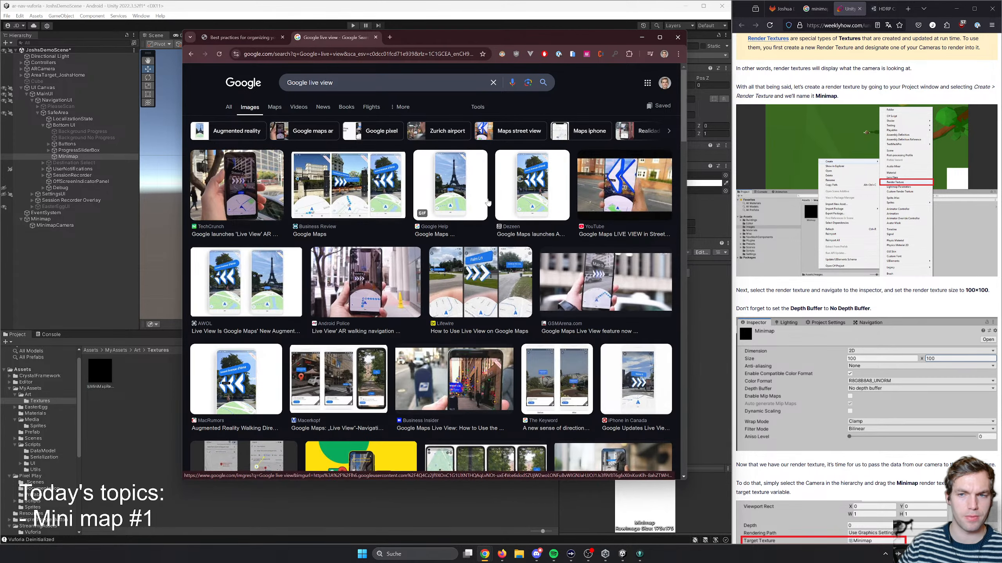
# - Preview the Google Help, Android Police and Lifewire images to examine how Live View lays out its map
pyautogui.click(624, 186)
pyautogui.click(474, 202)
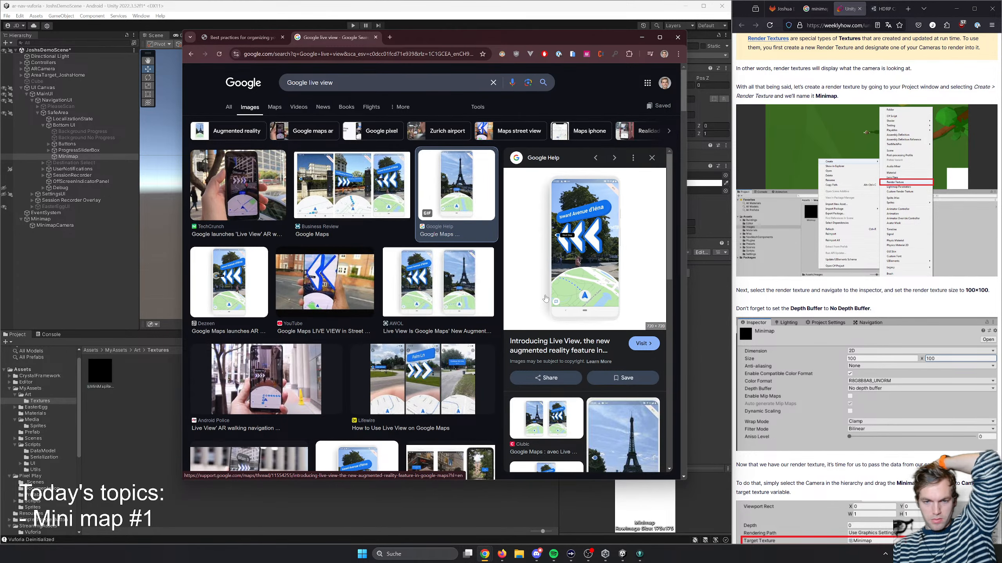
pyautogui.click(303, 378)
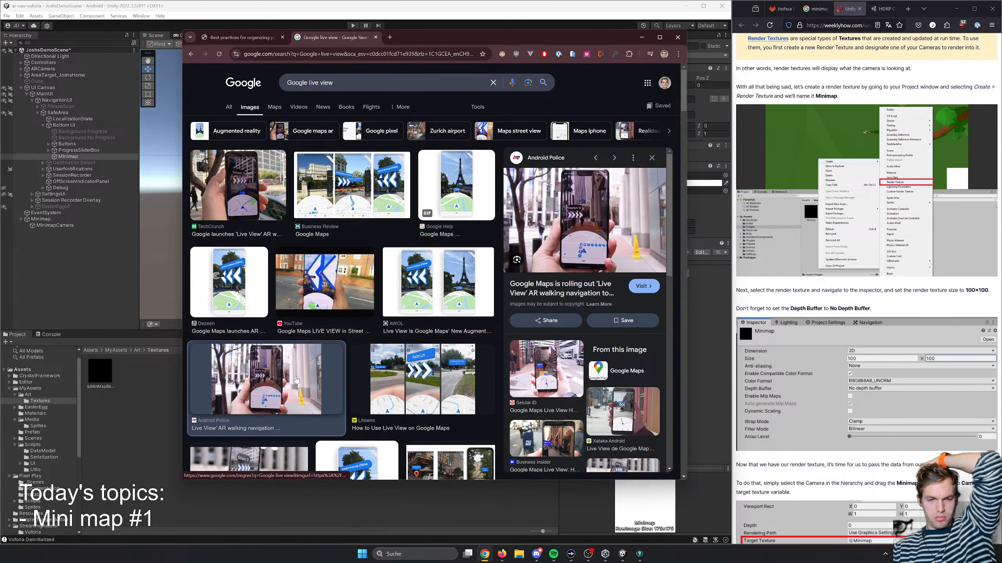
pyautogui.click(460, 408)
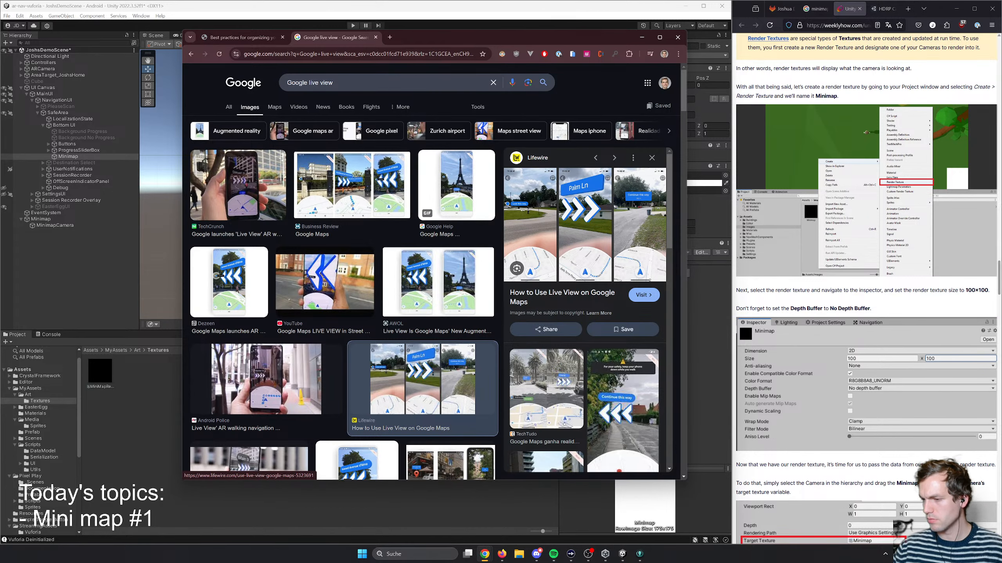
# - Open the Business Review article on Google Maps Live View, examine its screenshots, and close it to return to the image results
pyautogui.click(376, 198)
pyautogui.click(624, 244)
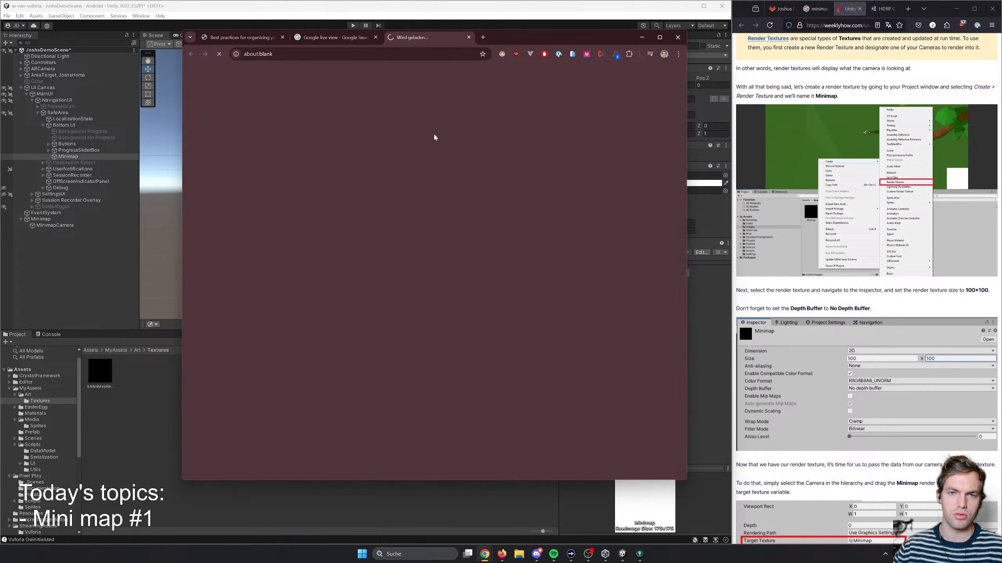
pyautogui.scroll(-3, 477, 245)
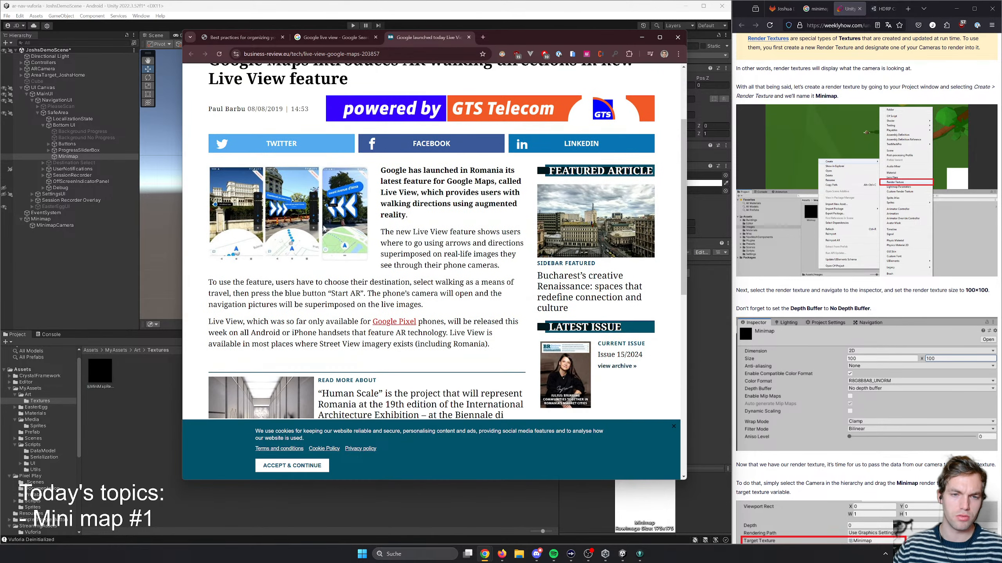
pyautogui.scroll(3, 337, 308)
pyautogui.scroll(-20, 351, 318)
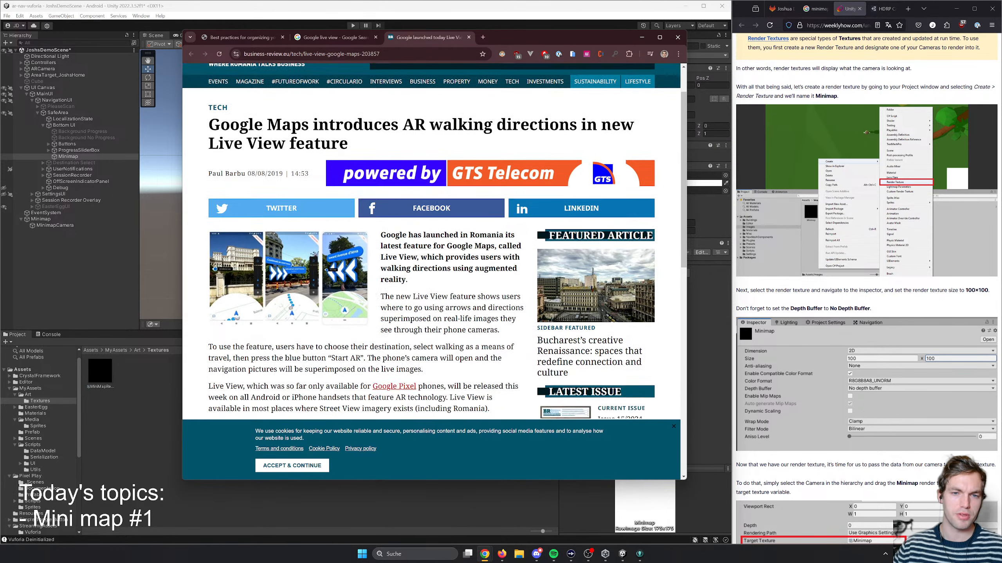
pyautogui.scroll(20, 378, 212)
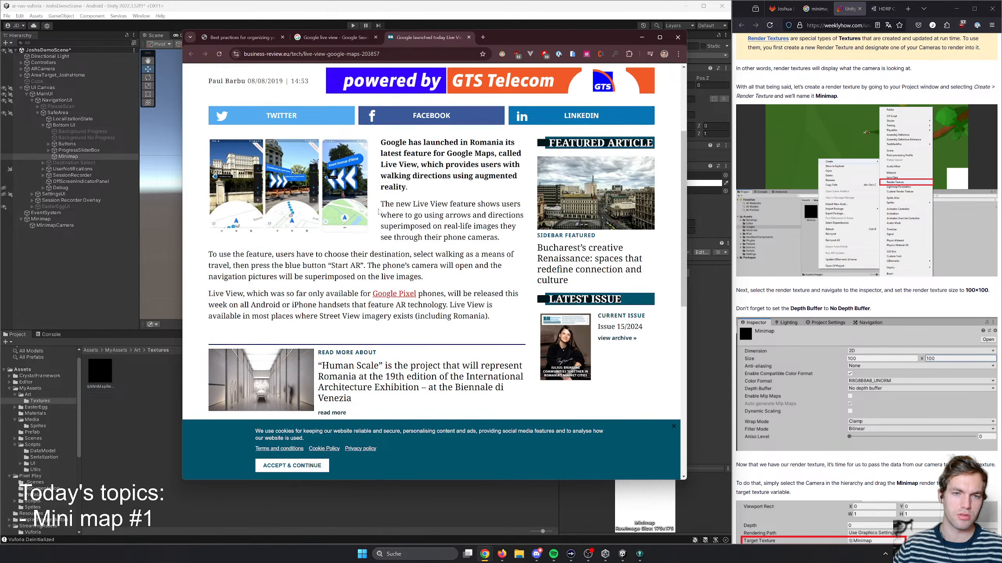
pyautogui.click(332, 37)
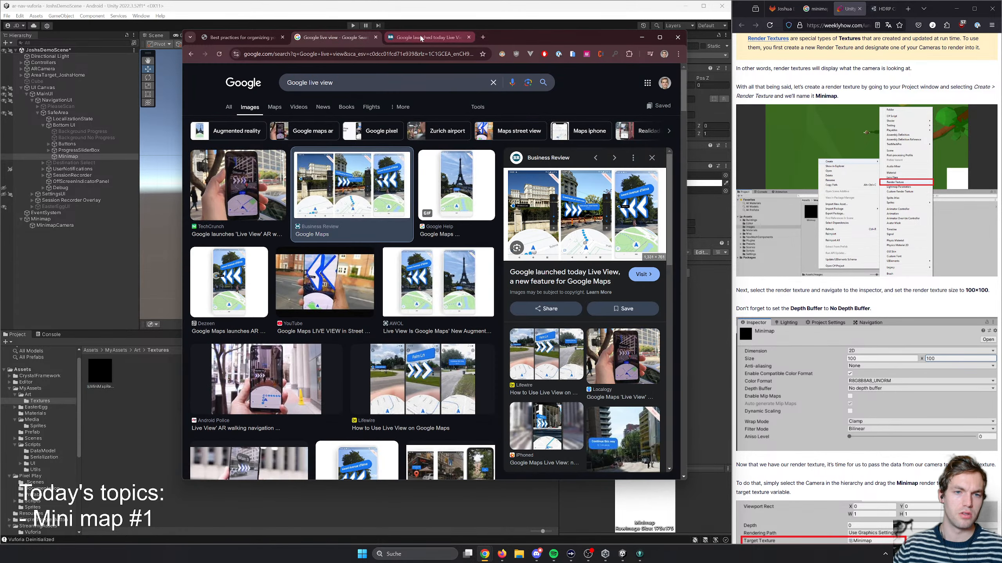
pyautogui.middleClick(421, 37)
pyautogui.scroll(-4, 412, 265)
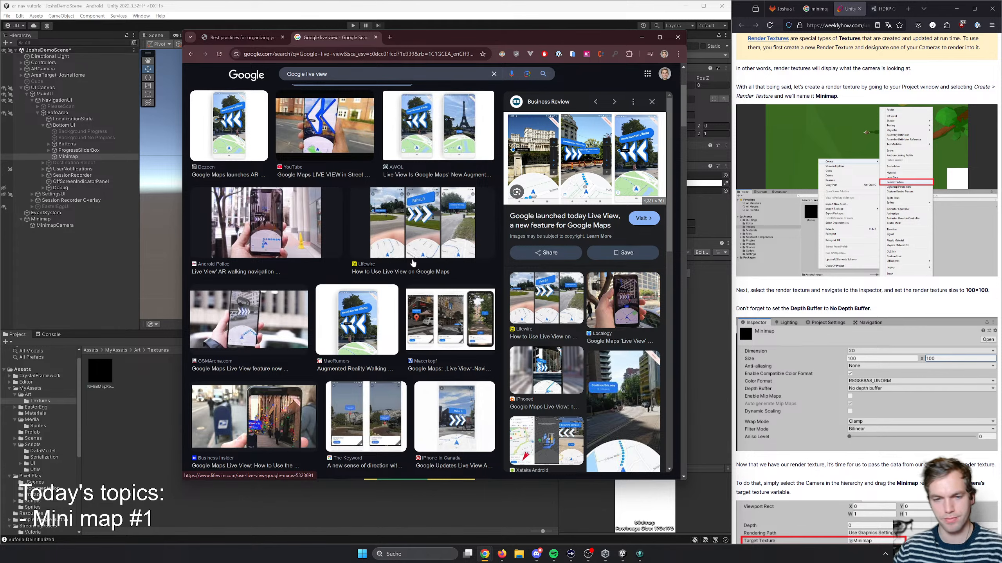
# - Find the Live View mockup of a hand holding a phone, open the full image in a new tab, and close the search results tab
pyautogui.scroll(-2, 423, 350)
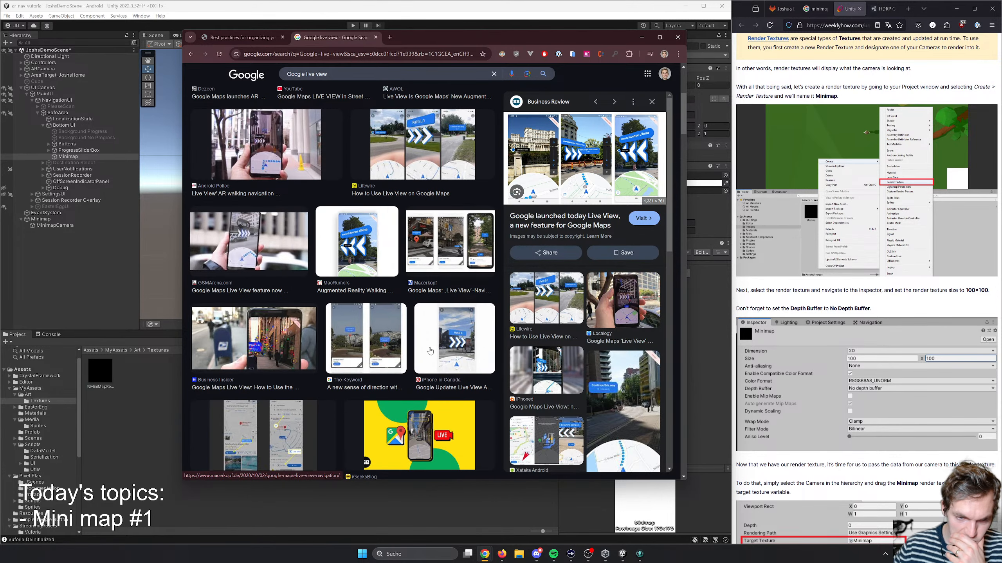
pyautogui.scroll(-3, 430, 351)
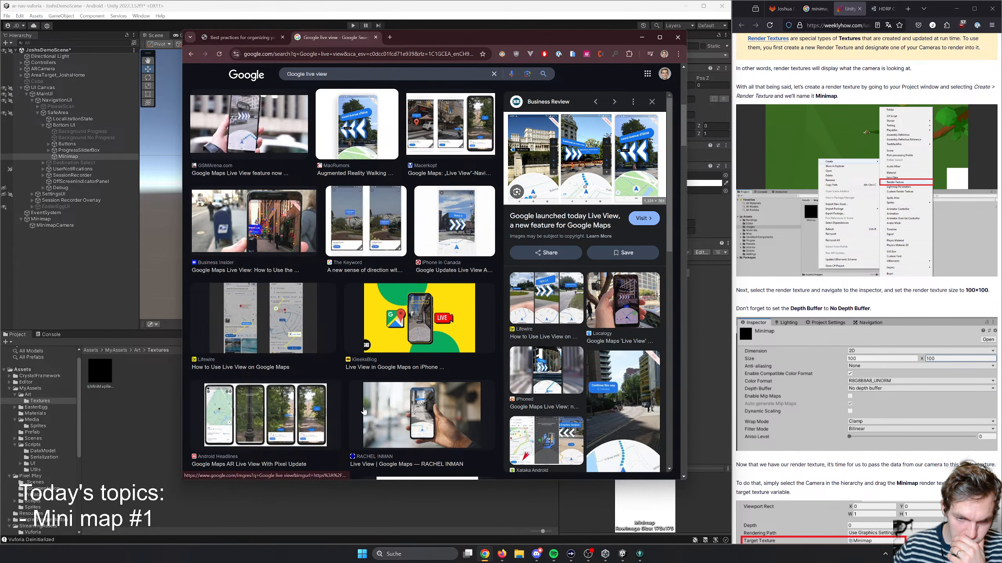
pyautogui.click(394, 411)
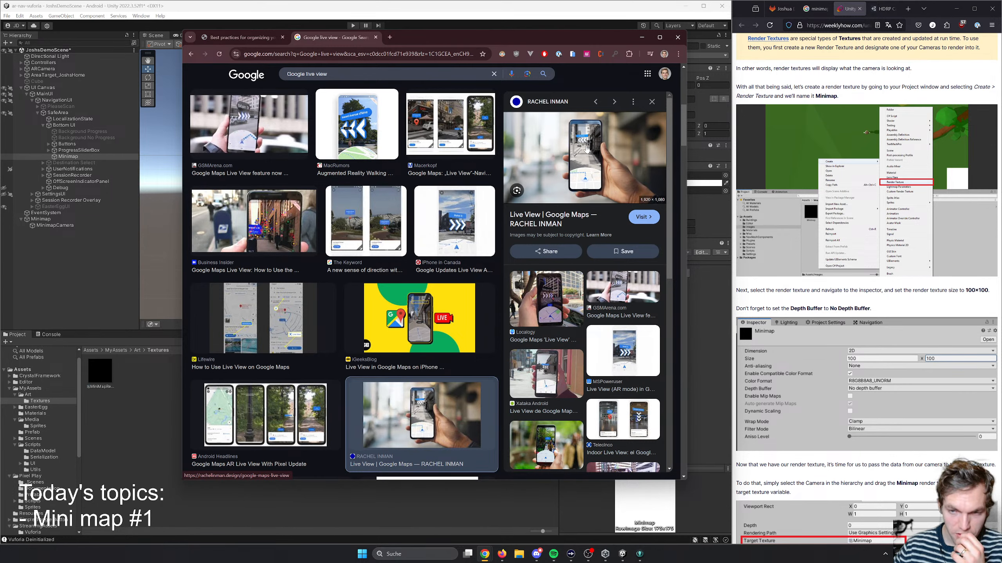
pyautogui.rightClick(586, 162)
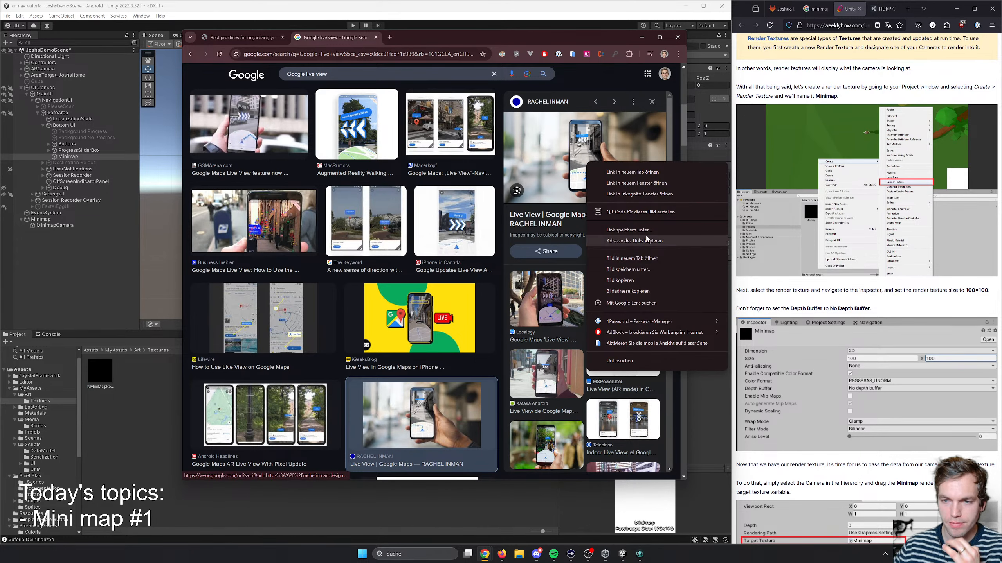
pyautogui.click(647, 259)
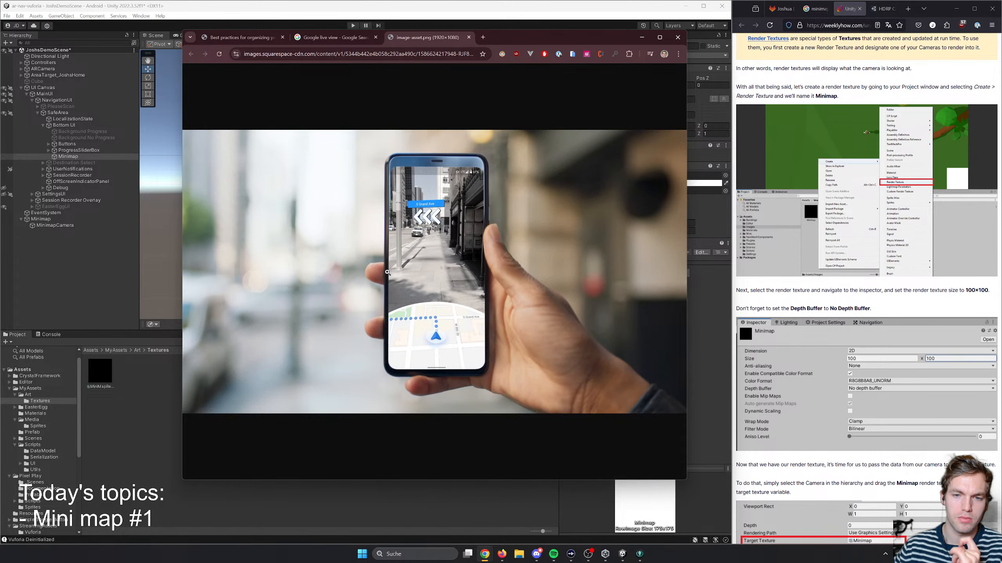
pyautogui.click(321, 40)
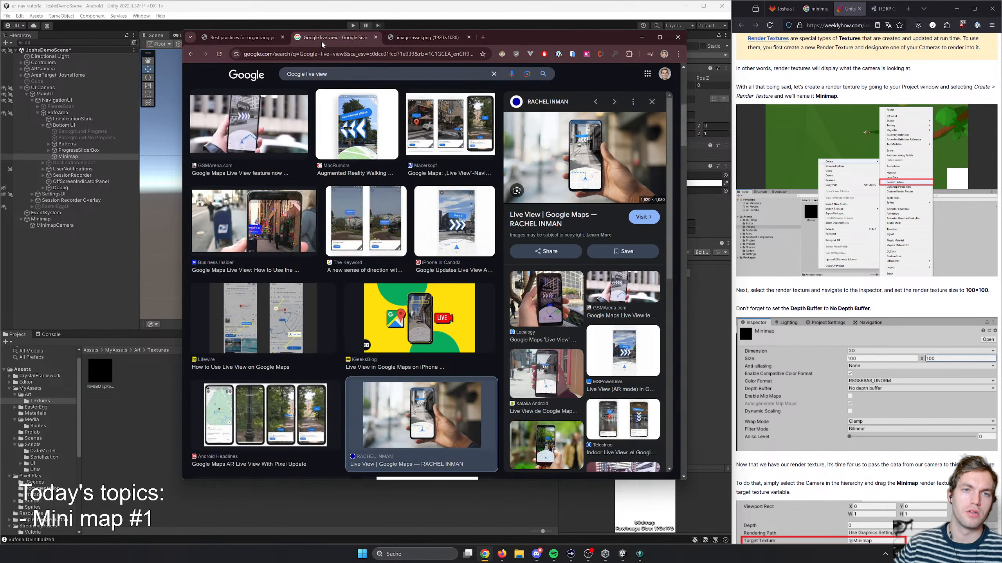
pyautogui.middleClick(321, 40)
# - Switch back to Unity and move the Minimap image in the Bottom UI to about X -121, Y 111
pyautogui.click(160, 193)
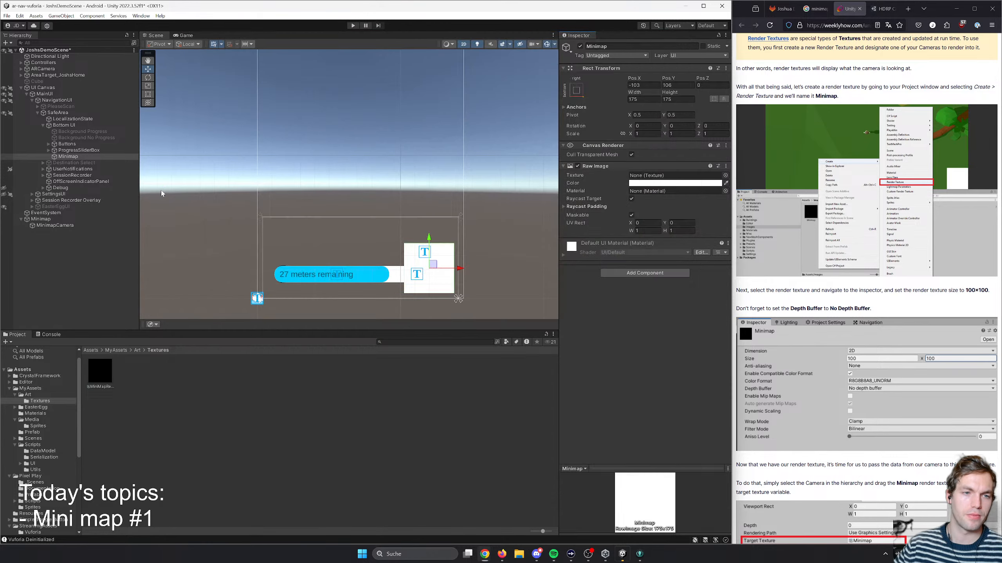
pyautogui.click(436, 269)
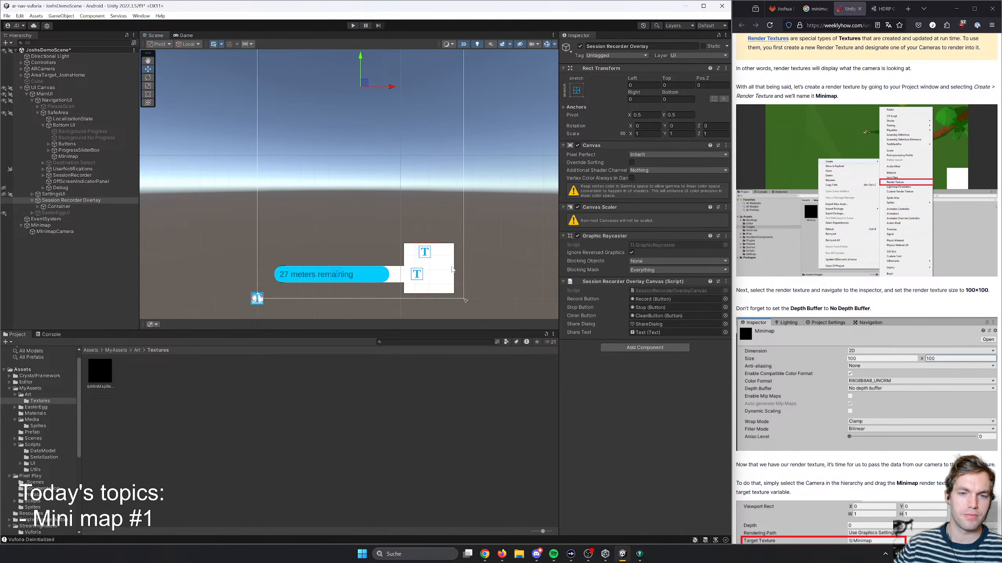
pyautogui.click(441, 263)
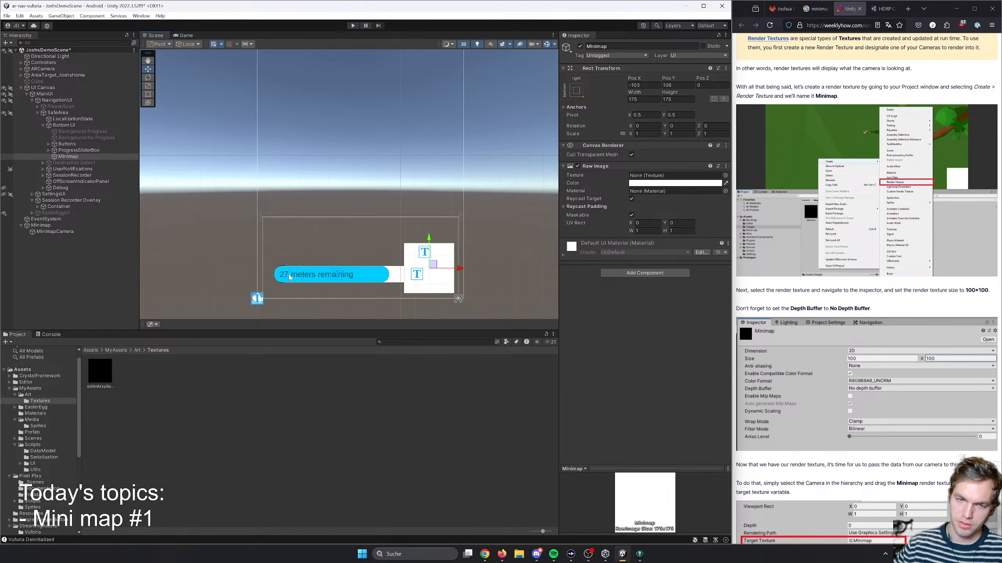
pyautogui.moveTo(434, 267); pyautogui.dragTo(430, 266)
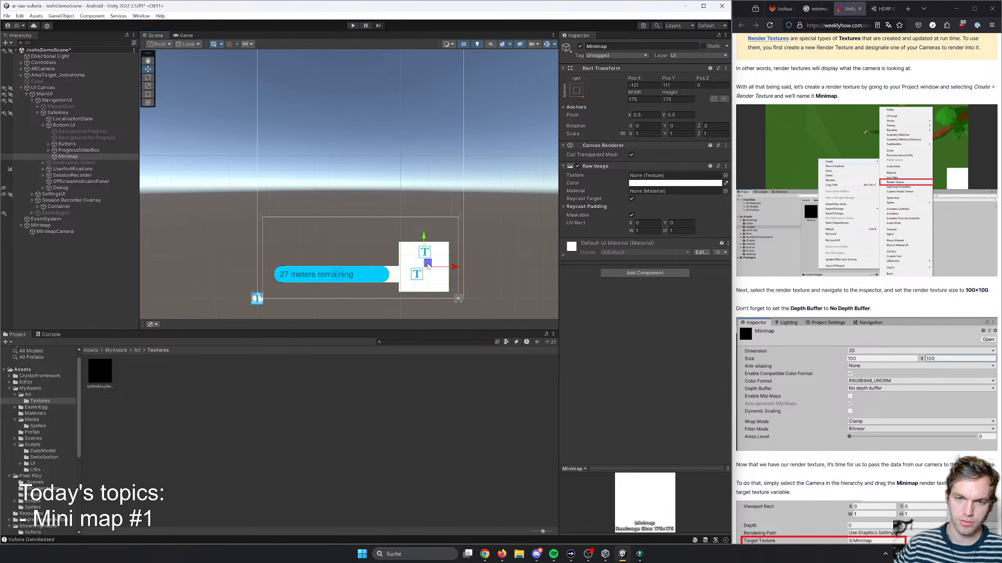
# - Set the Minimap image's width and height to 180
pyautogui.click(644, 99)
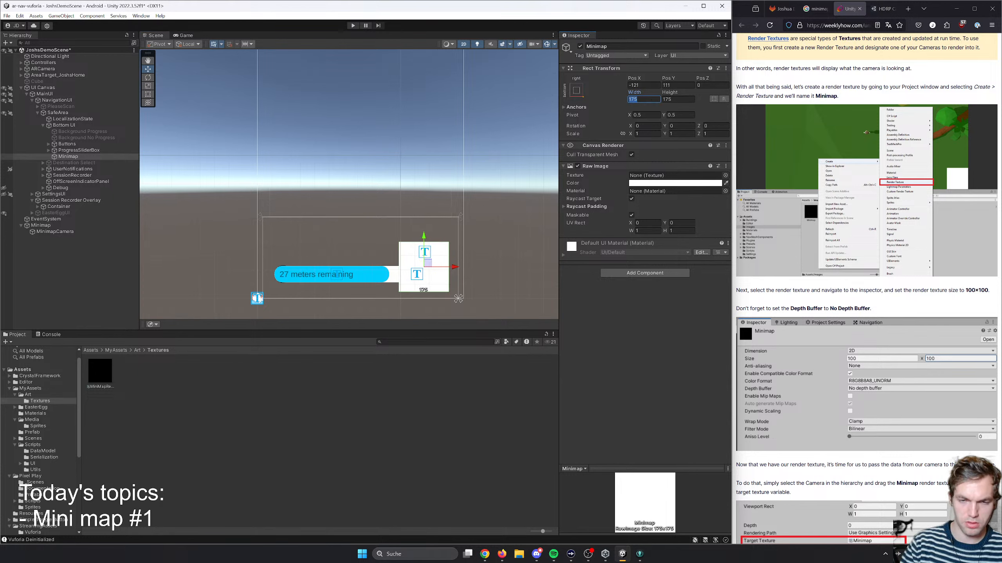
pyautogui.write('18')
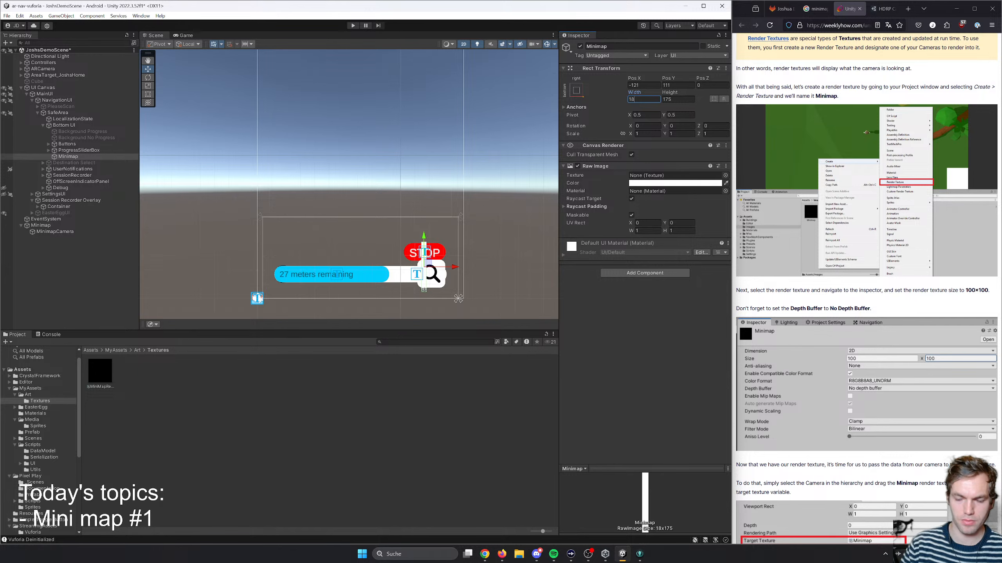
pyautogui.write('0')
pyautogui.press('Tab')
pyautogui.write('180')
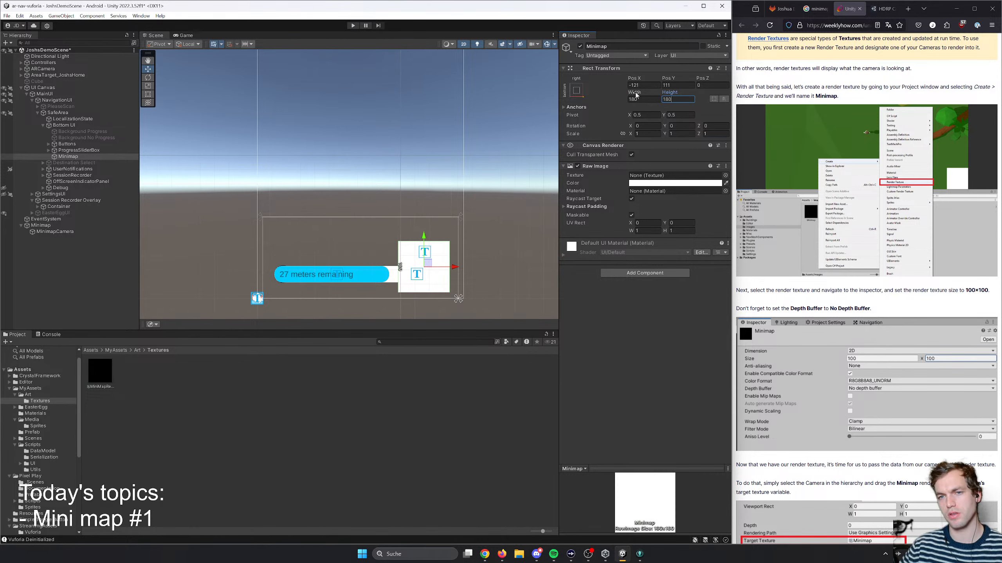
# - Enlarge the Minimap image to a width and height of 200
pyautogui.moveTo(635, 94); pyautogui.dragTo(599, 95)
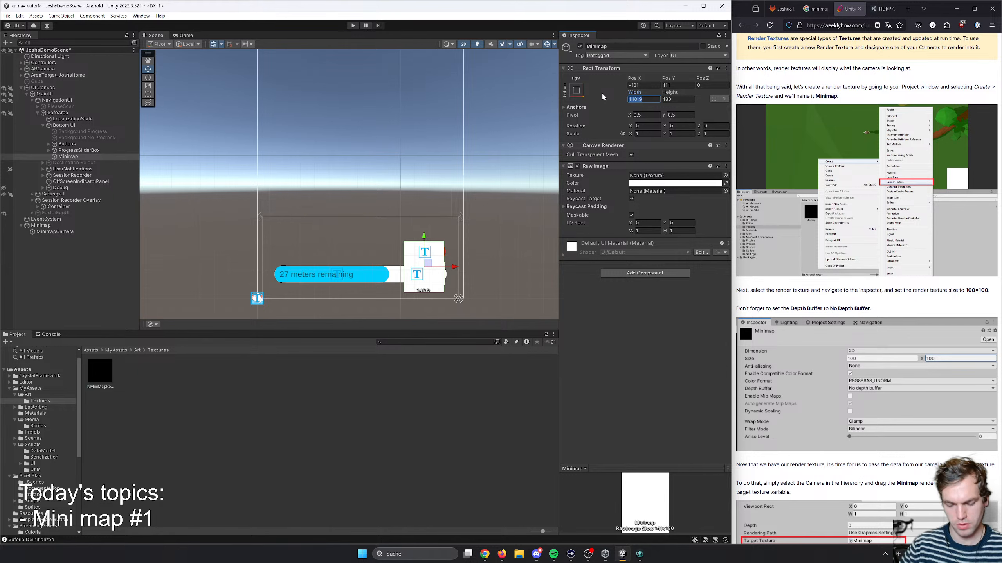
pyautogui.write('200')
pyautogui.press('Tab')
pyautogui.write('200')
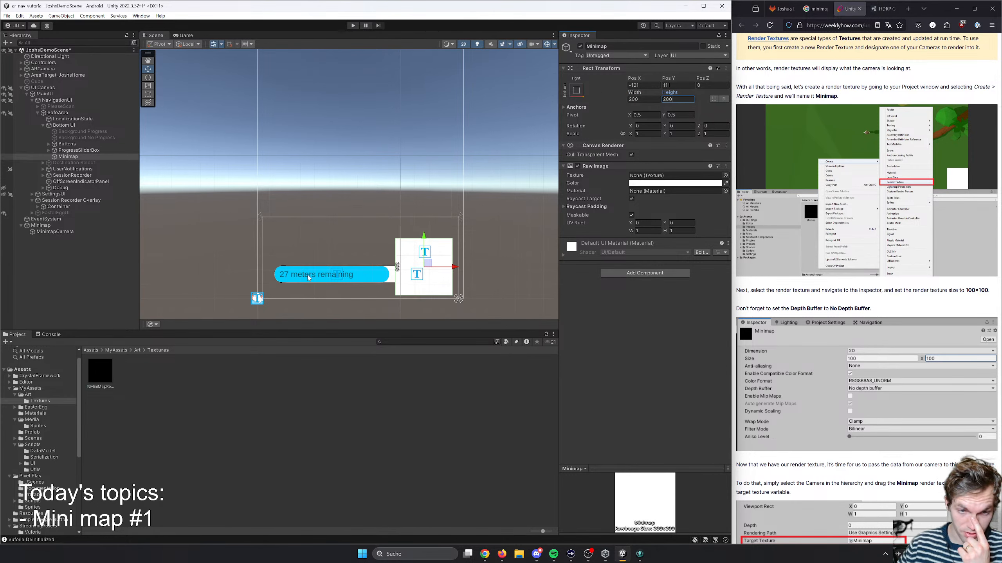
# - Switch to the browser, examine the Live View mockup's map layout up close, and return to Unity
pyautogui.hotkey('alt', 'Tab')
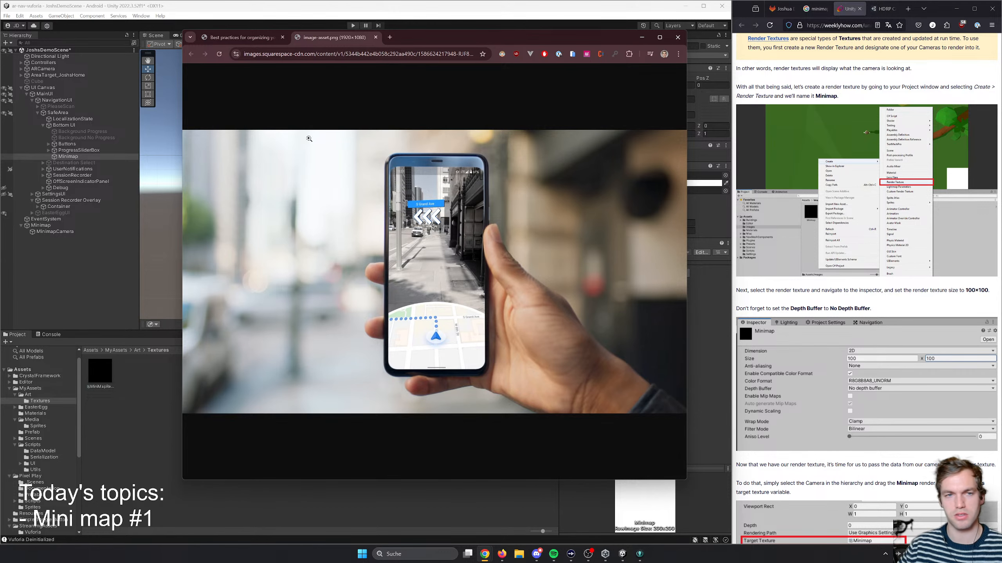
pyautogui.click(240, 37)
pyautogui.click(297, 37)
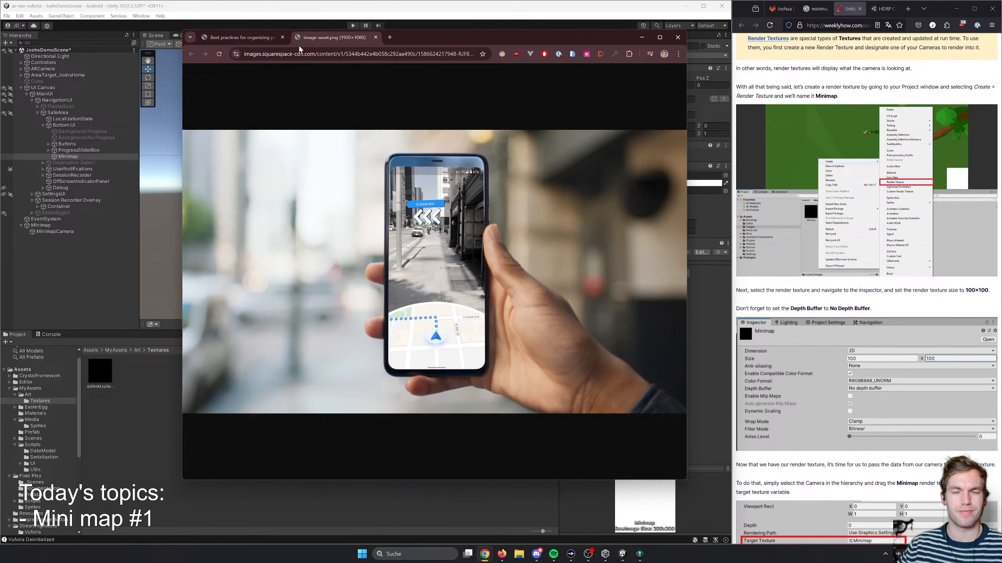
pyautogui.click(469, 168)
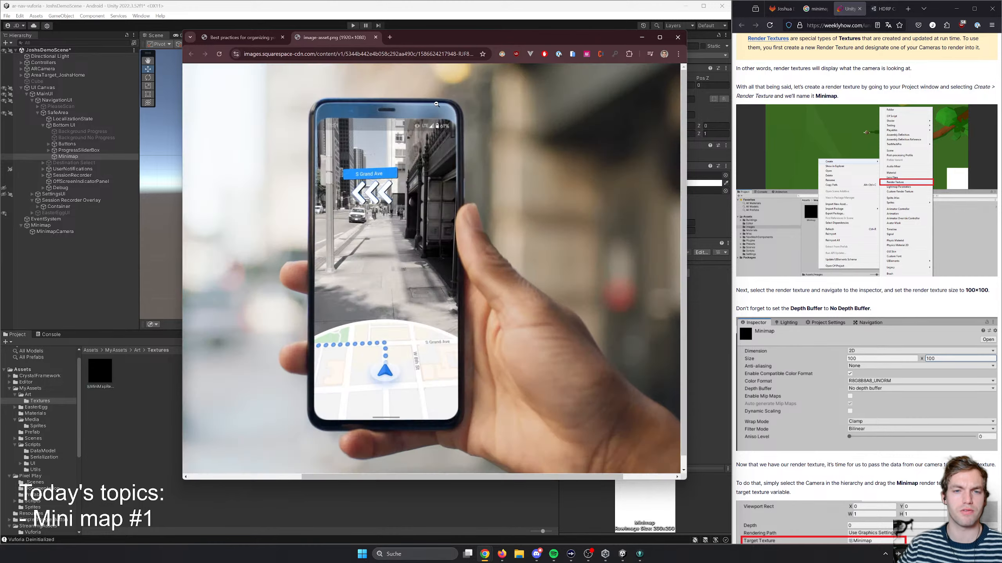
pyautogui.click(469, 168)
pyautogui.click(272, 40)
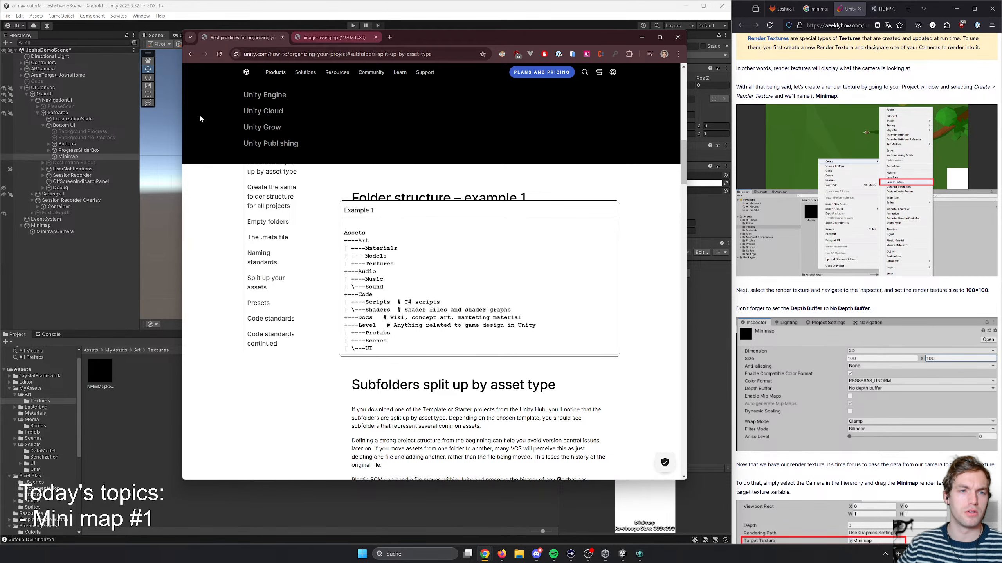
pyautogui.hotkey('alt', 'Tab')
# - Inspect the UI Canvas objects one by one, from Session Recorder Overlay and Debug up to Minimap and ProgressSliderBox, to compare their layouts
pyautogui.click(431, 260)
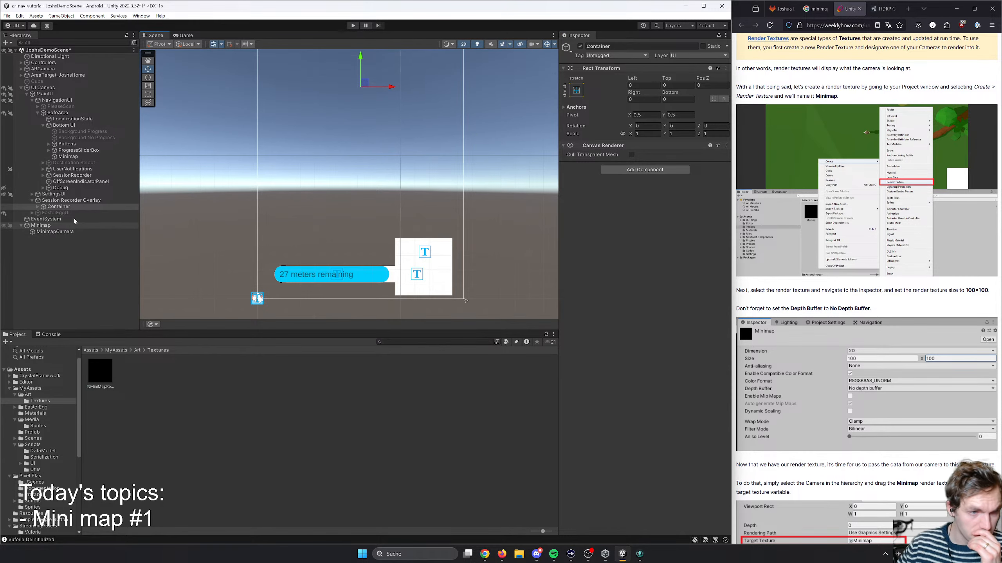
pyautogui.click(68, 200)
pyautogui.click(74, 177)
pyautogui.click(74, 182)
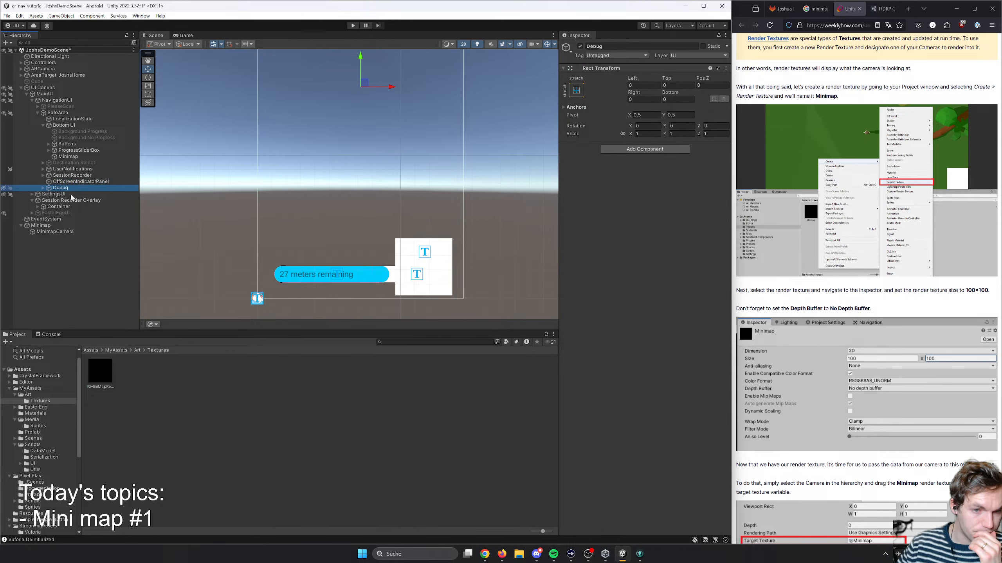
pyautogui.click(75, 188)
pyautogui.click(74, 181)
pyautogui.click(73, 175)
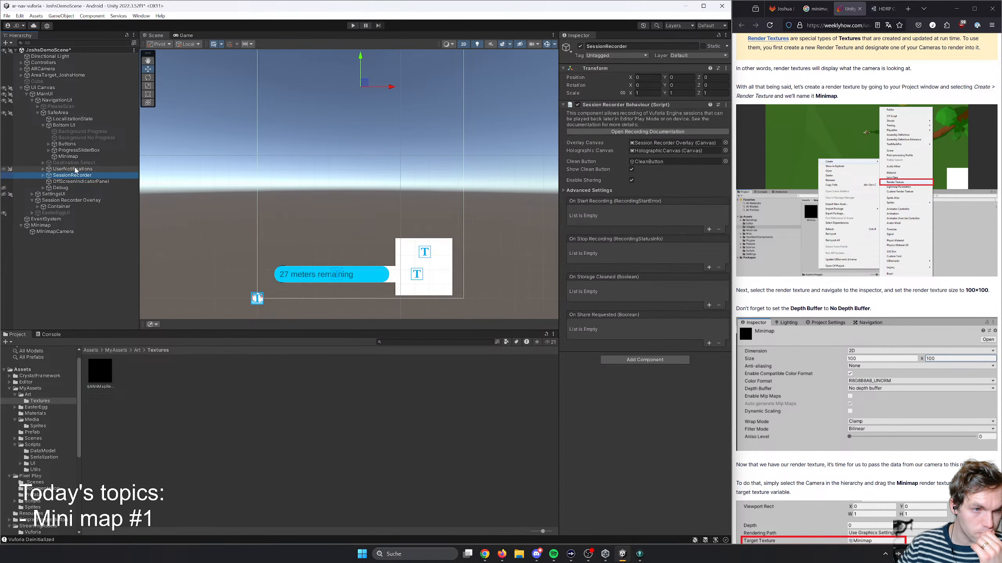
pyautogui.click(74, 169)
pyautogui.click(77, 157)
pyautogui.click(79, 151)
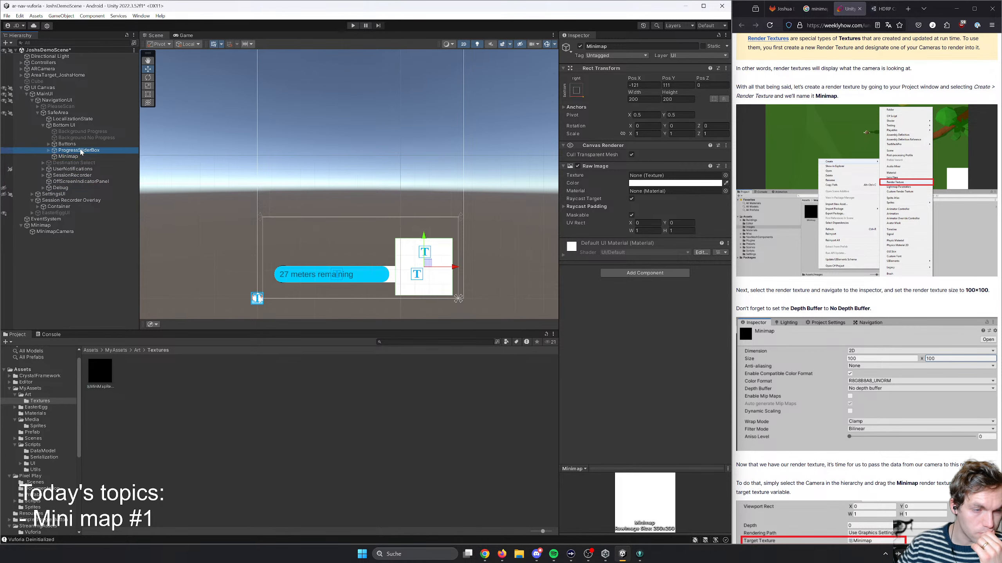
pyautogui.click(81, 156)
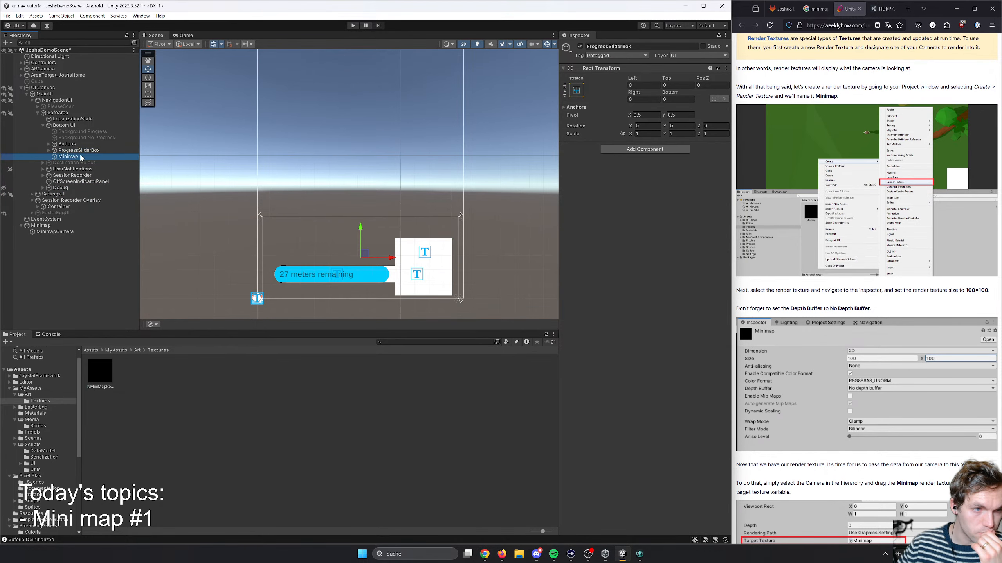
pyautogui.click(74, 172)
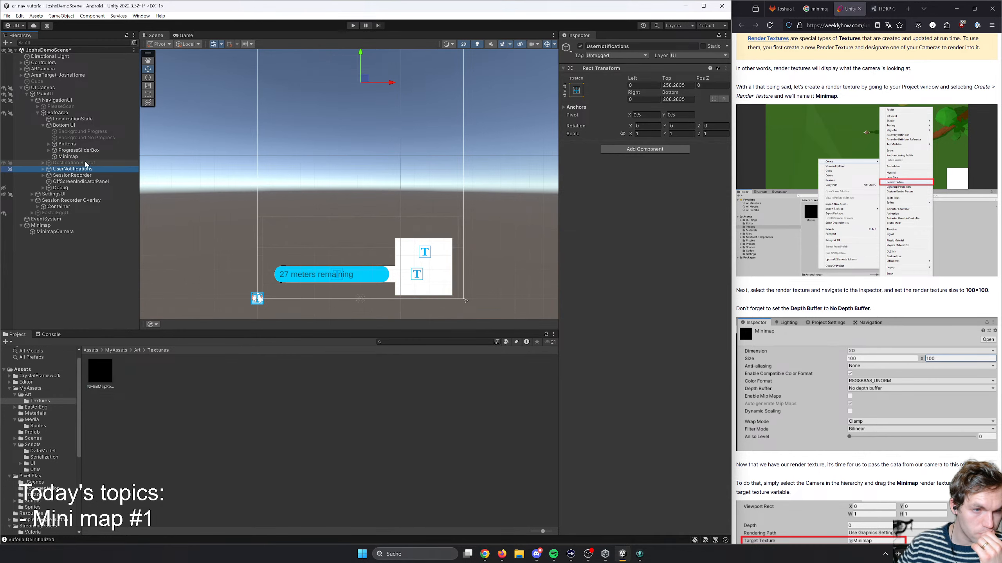
pyautogui.click(83, 162)
pyautogui.click(71, 170)
# - Examine the Minimap's Raw Image properties and the MiniMapRenderTexture asset's settings
pyautogui.click(423, 275)
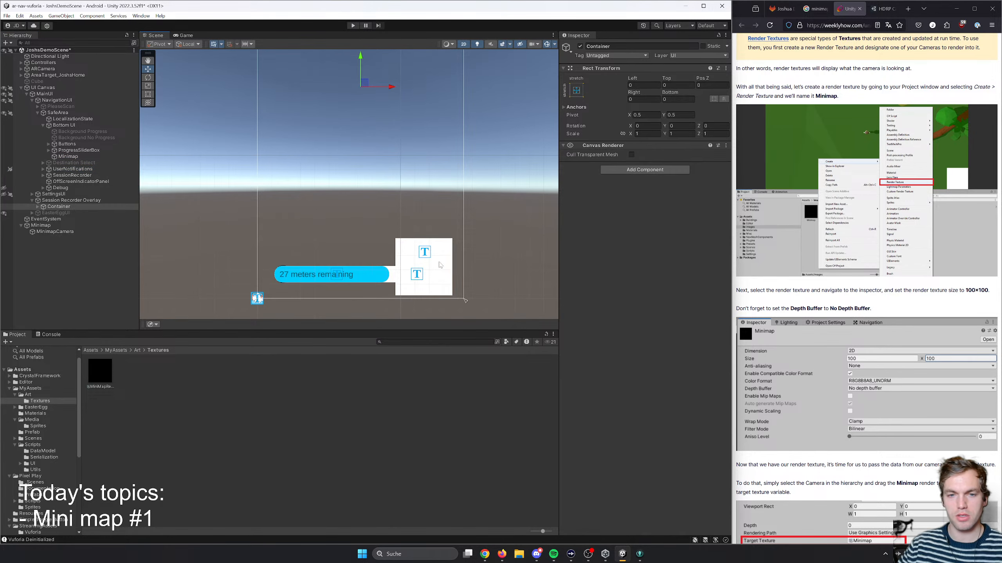
pyautogui.click(399, 258)
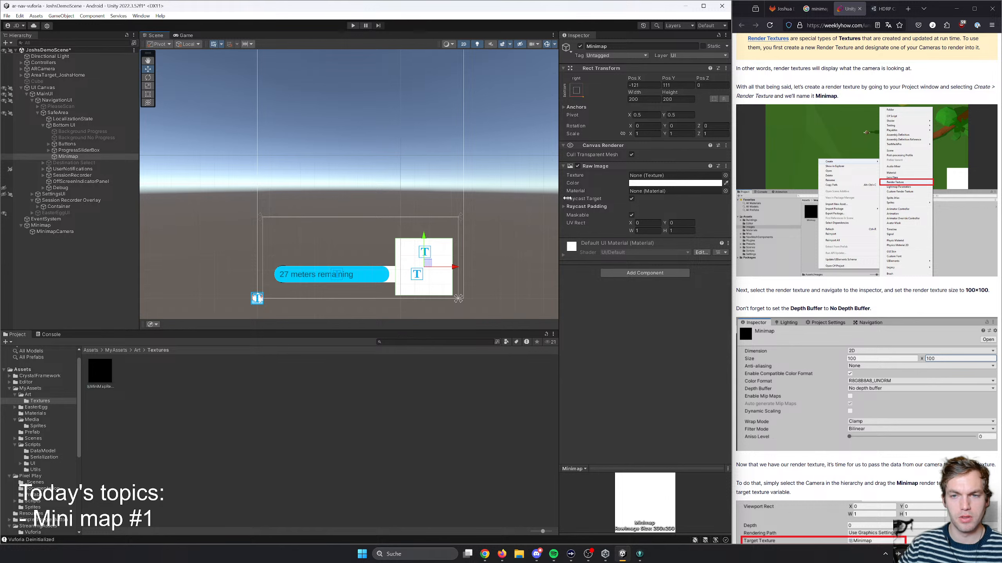
pyautogui.click(95, 370)
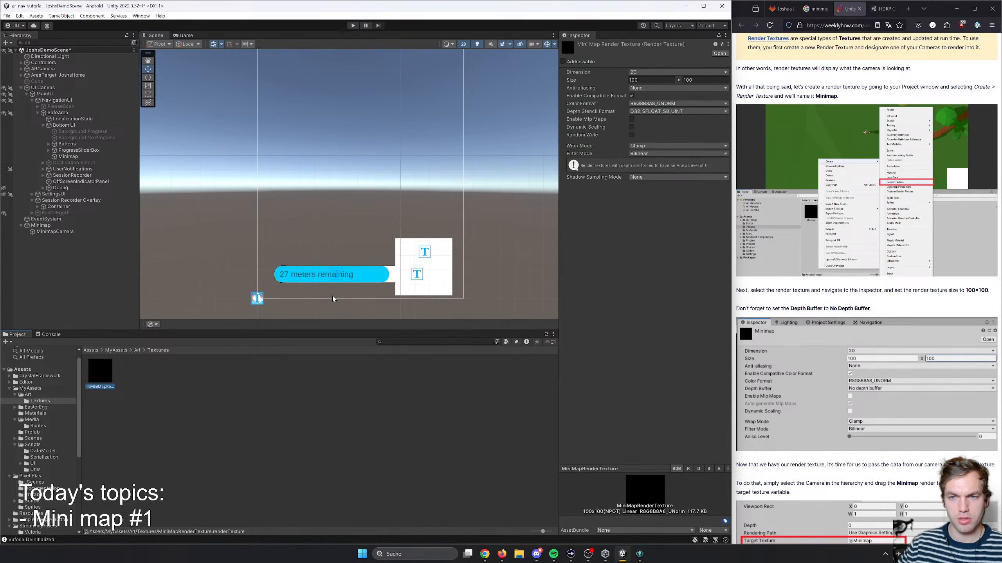
pyautogui.click(437, 252)
pyautogui.click(443, 261)
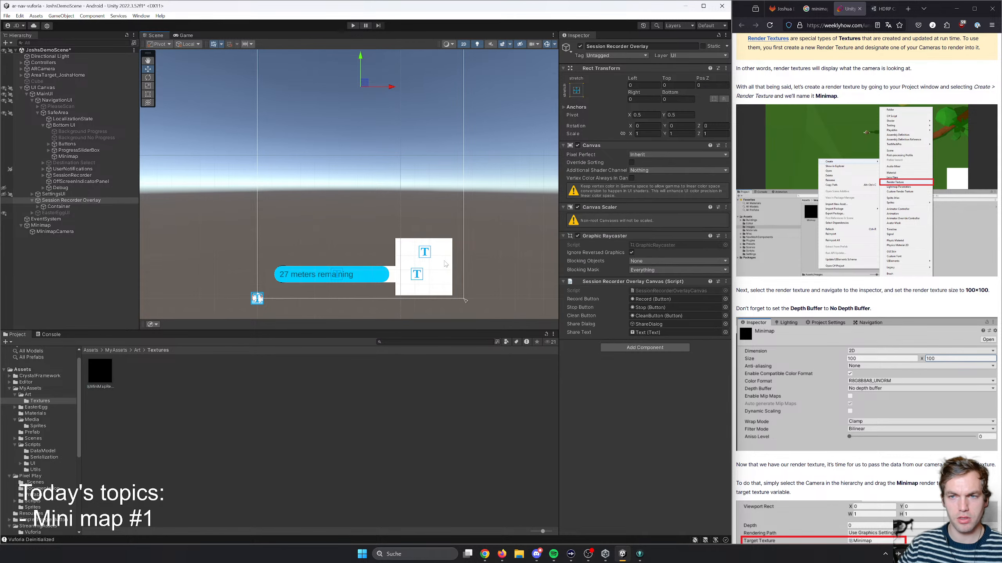
pyautogui.click(433, 262)
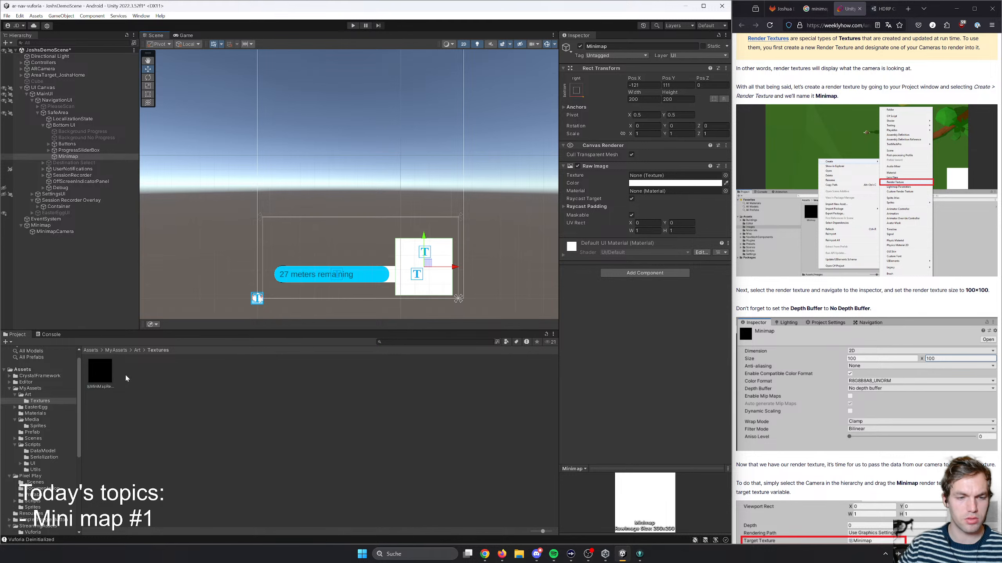
pyautogui.click(111, 372)
pyautogui.click(410, 256)
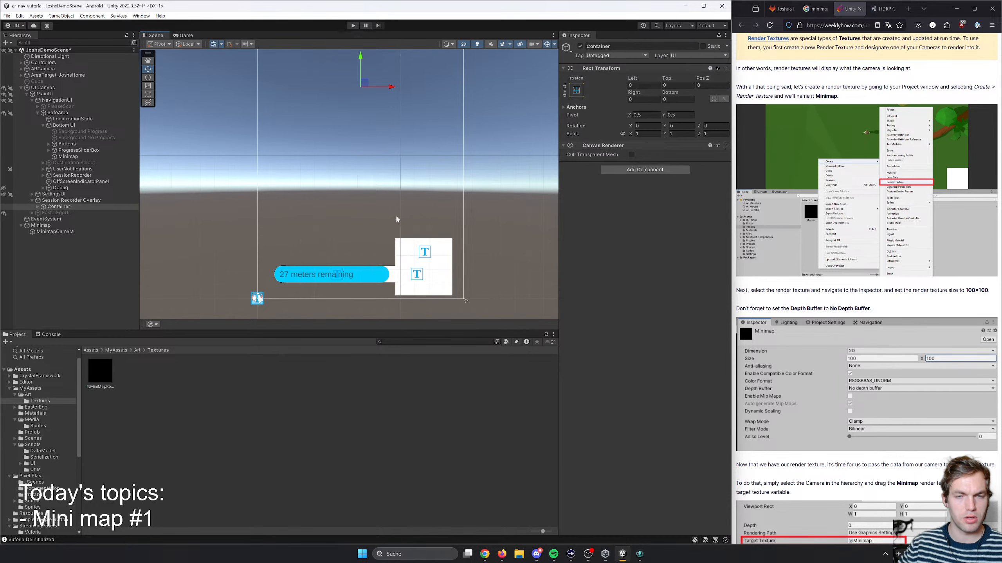
# - Show the interface in the Game view and set its preview resolution to 1280x720 Portrait
pyautogui.click(184, 35)
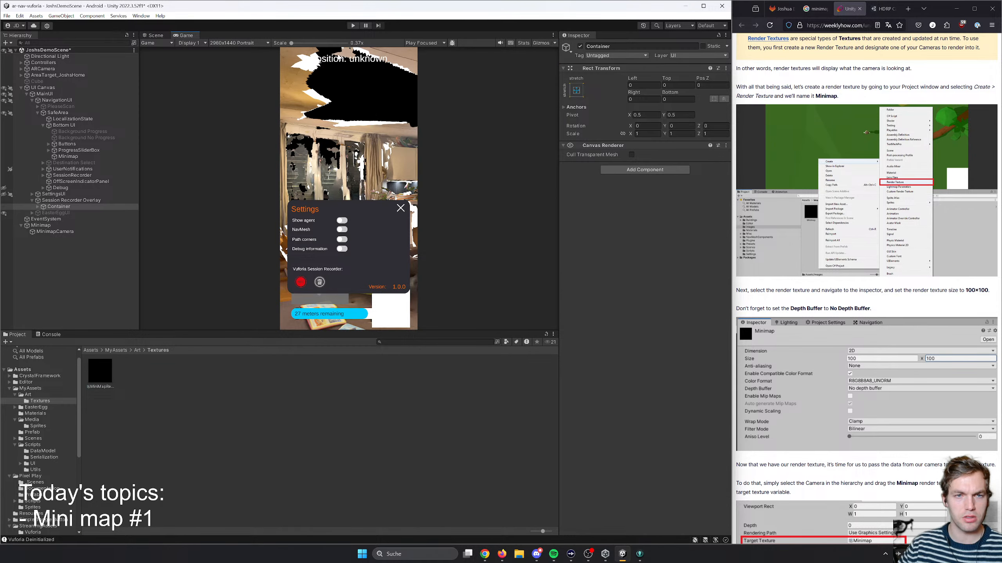
pyautogui.click(155, 35)
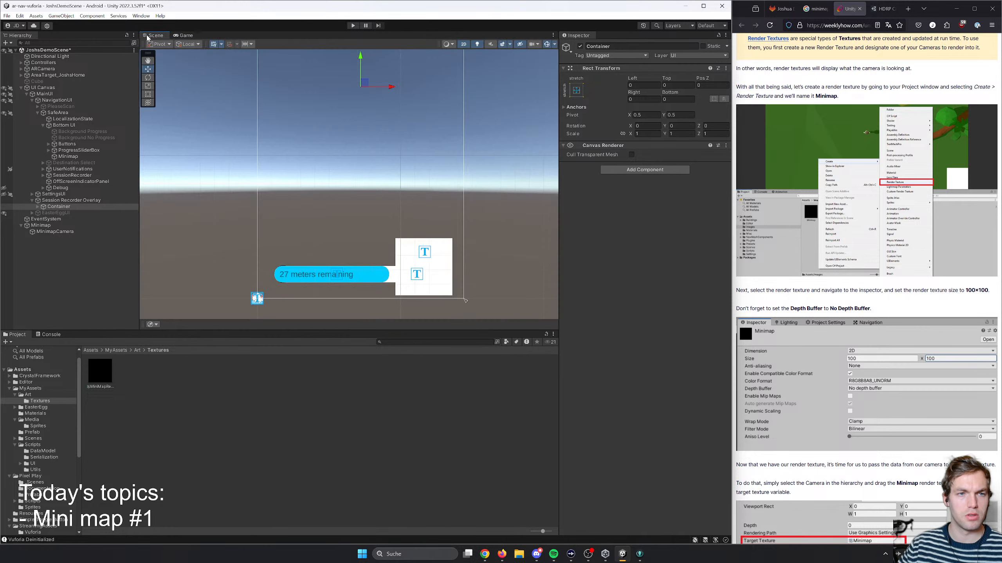
pyautogui.click(184, 35)
pyautogui.click(236, 44)
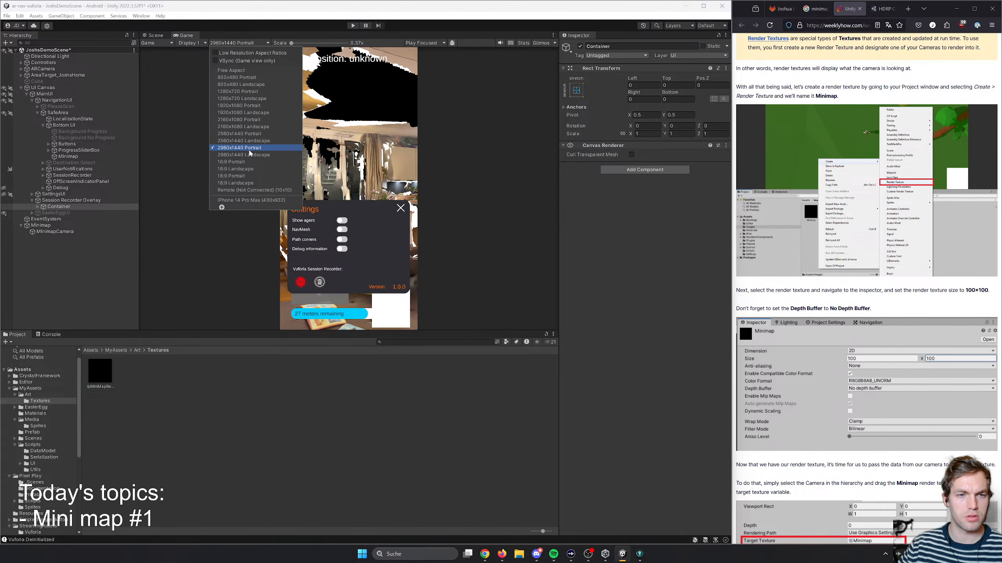
pyautogui.click(251, 91)
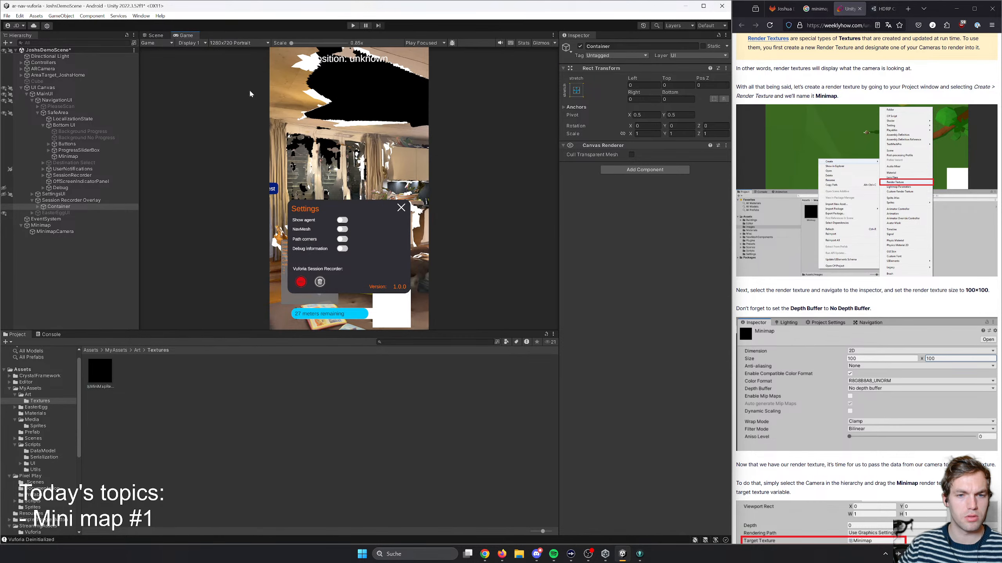
# - Compare the interface at the 1280x720 and 2960x1440 portrait previews, keep 2960x1440 Portrait, and return to the Scene view
pyautogui.click(224, 42)
pyautogui.click(249, 148)
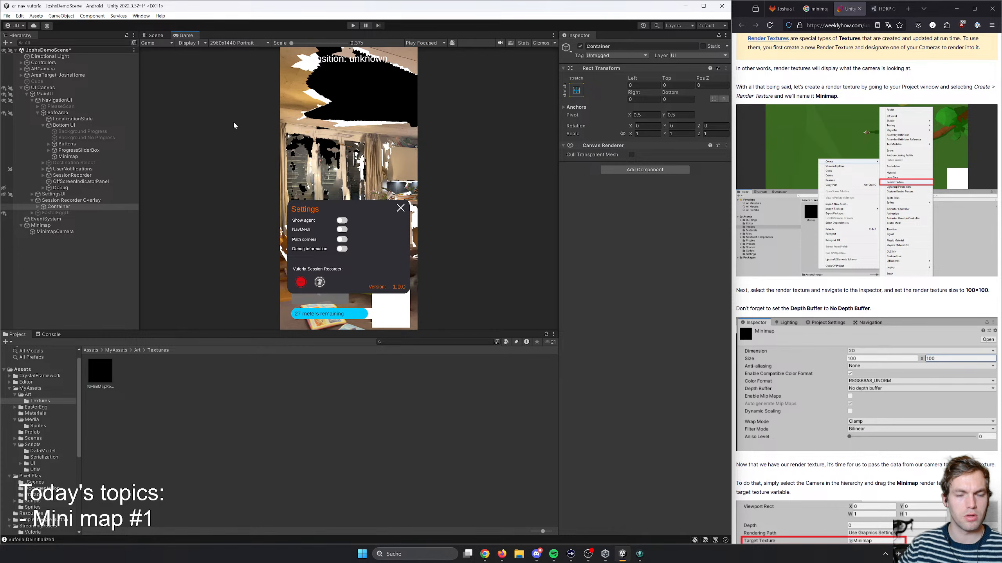
pyautogui.click(221, 43)
pyautogui.click(244, 94)
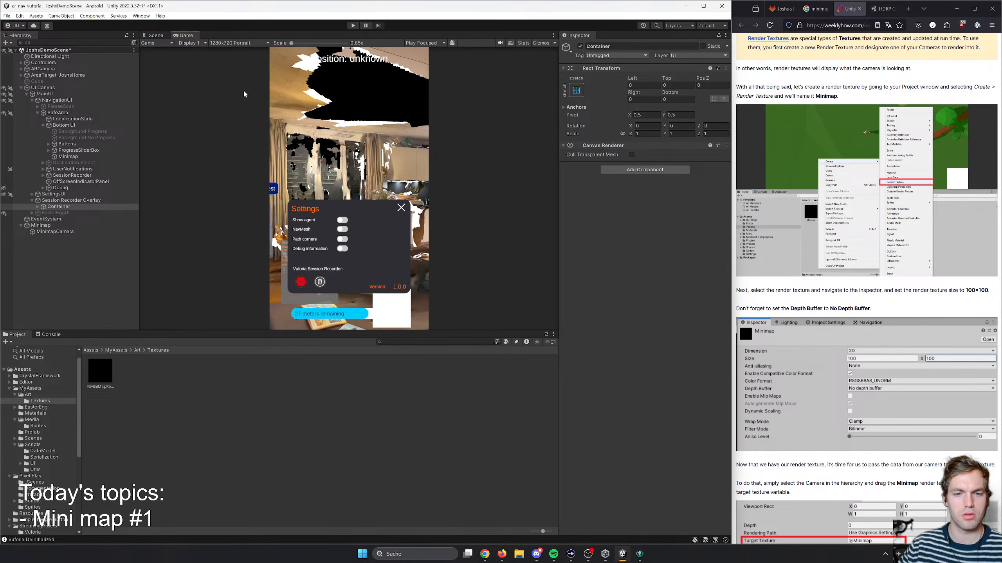
pyautogui.click(227, 43)
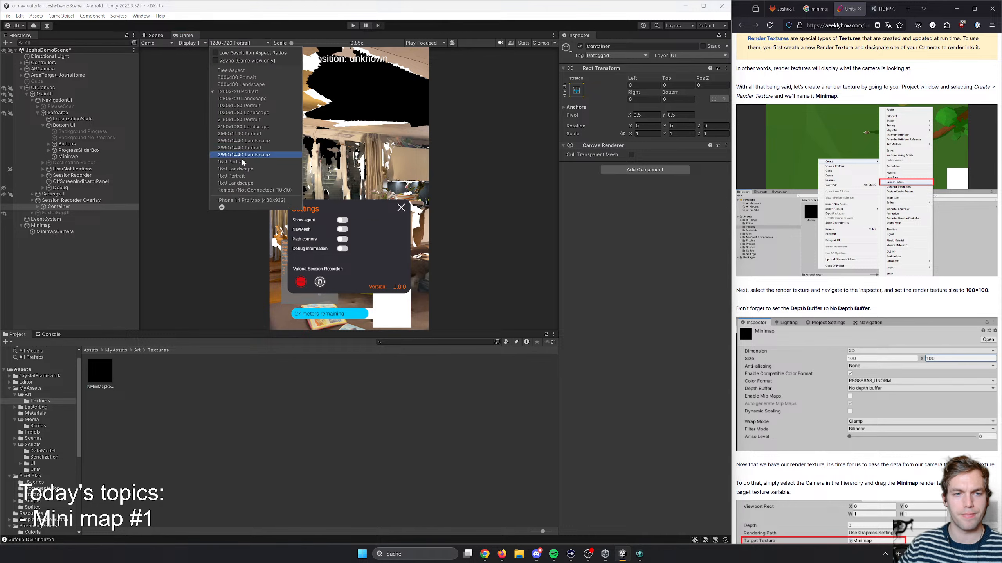
pyautogui.click(257, 151)
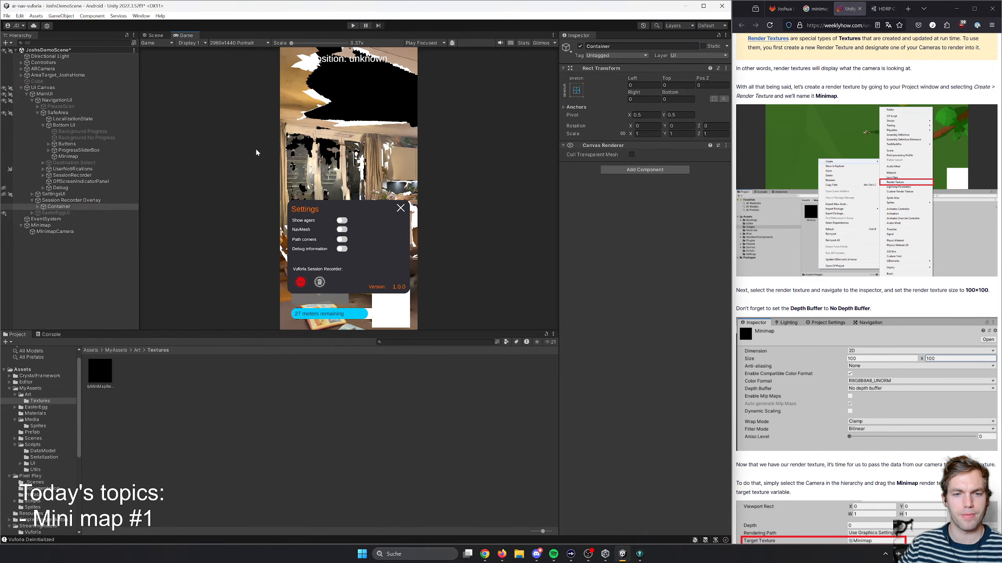
pyautogui.click(156, 35)
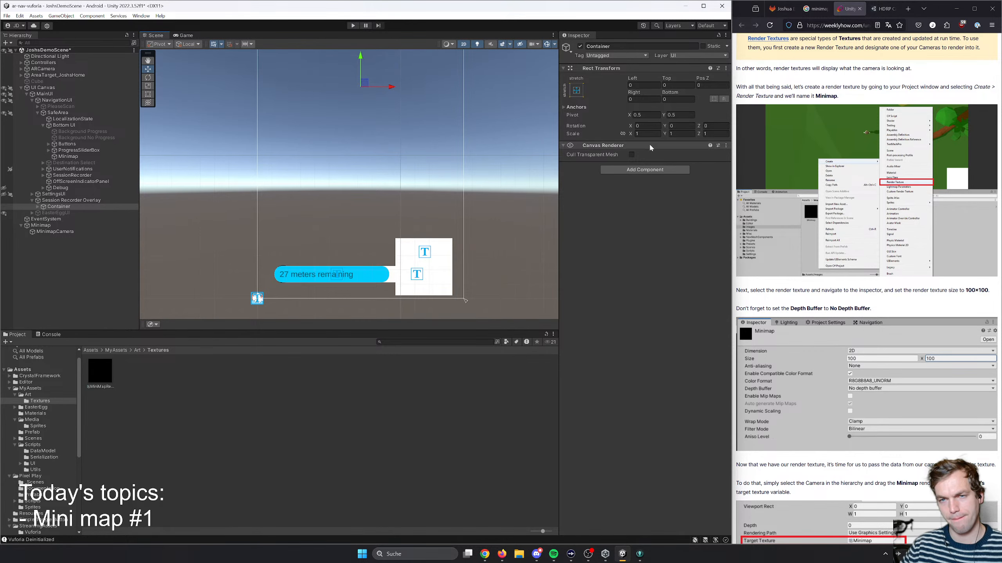
# - Set the size of the MiniMapRenderTexture asset to 200 x 200
pyautogui.click(69, 176)
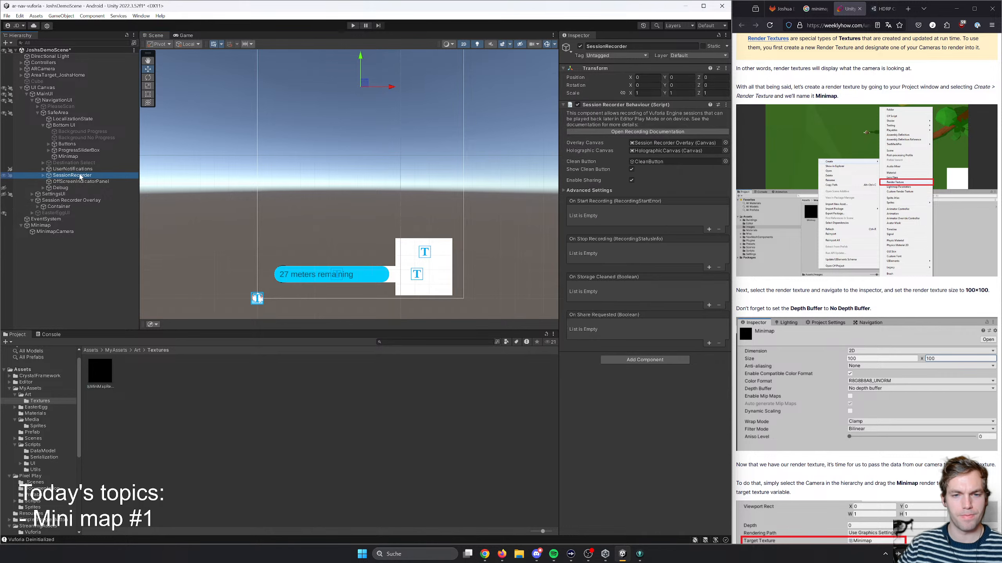
pyautogui.click(100, 371)
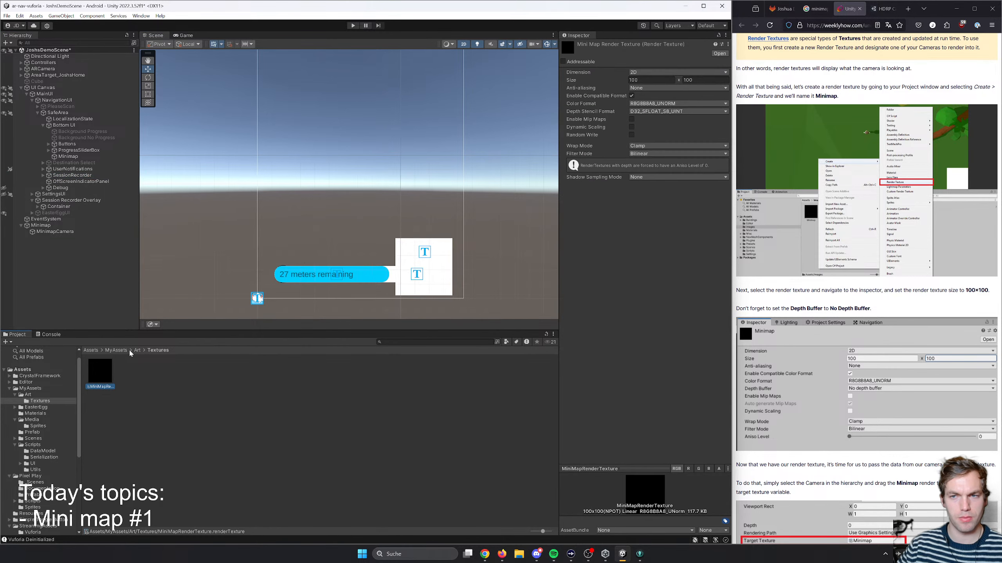
pyautogui.click(650, 80)
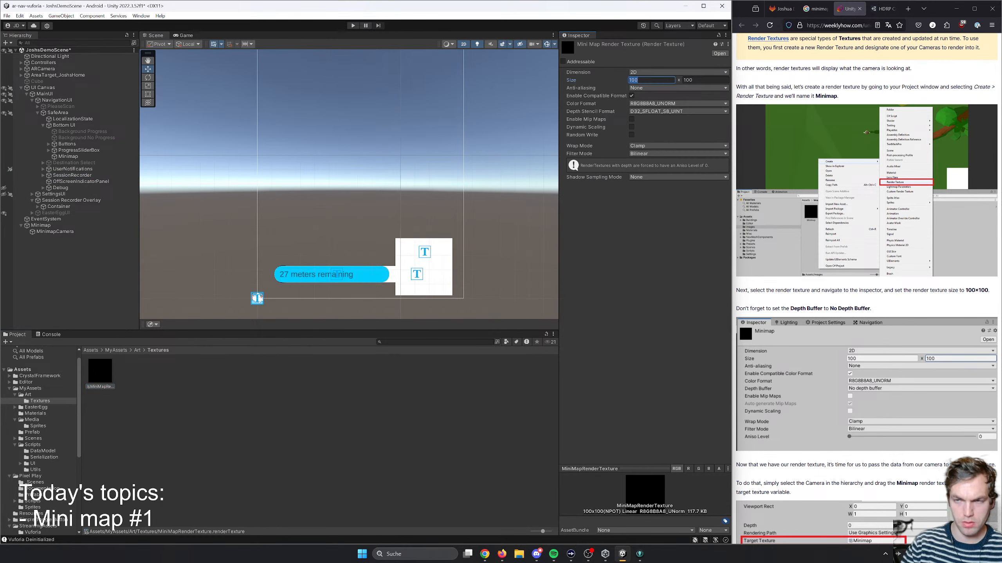
pyautogui.press('Tab')
pyautogui.press('Tab')
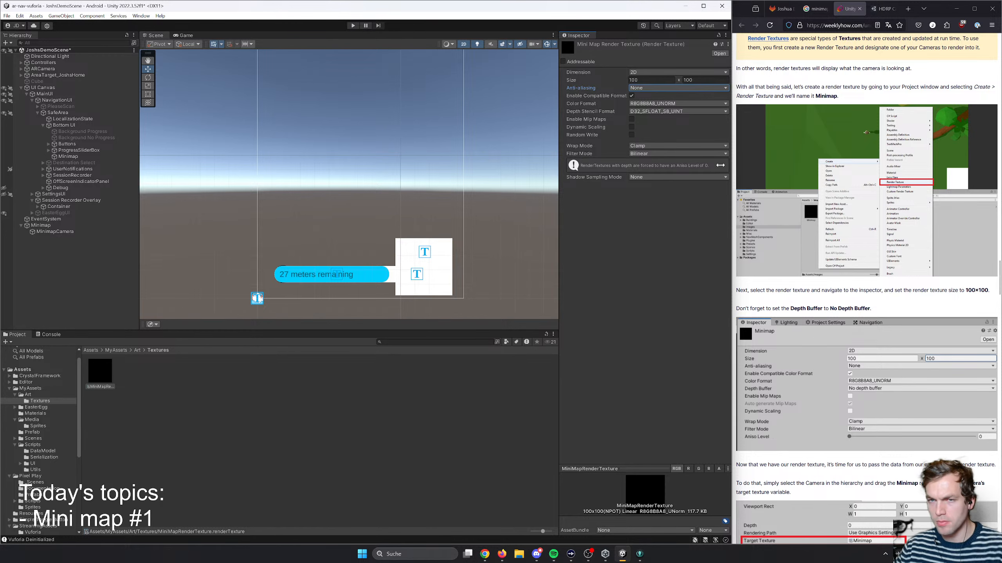
pyautogui.hotkey('shift', 'Tab')
pyautogui.hotkey('shift', 'Tab')
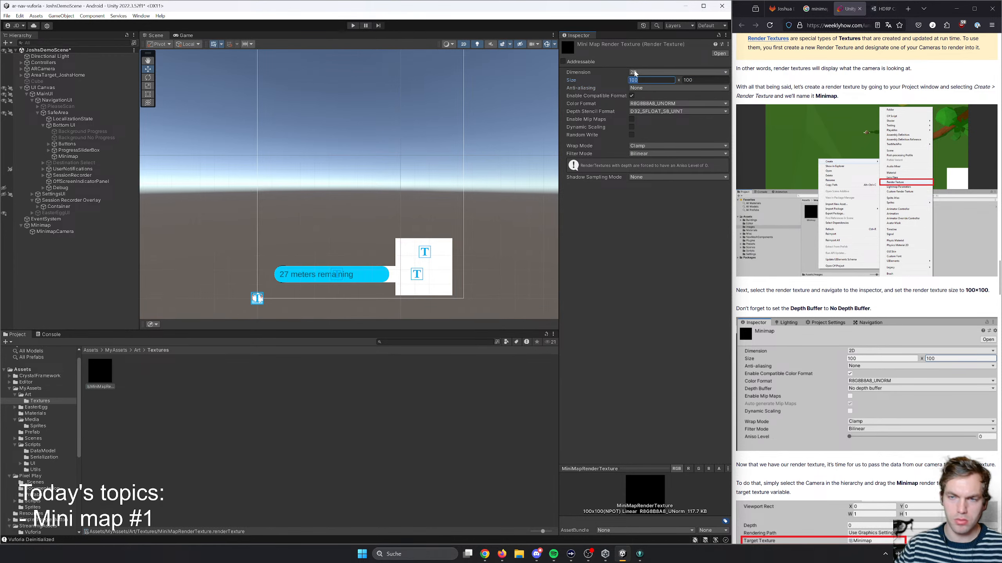
pyautogui.press('Tab')
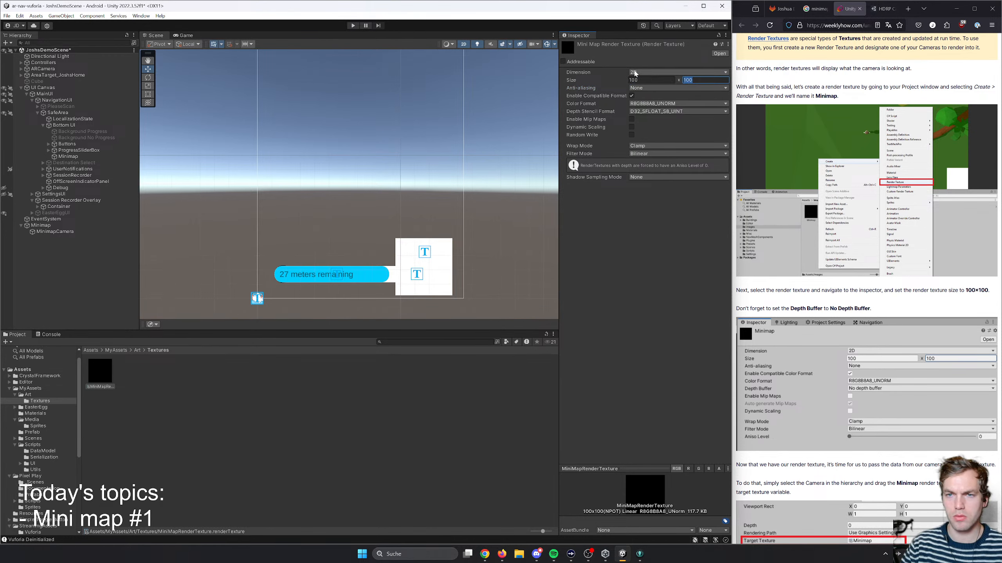
pyautogui.hotkey('shift', 'Tab')
pyautogui.press('Tab')
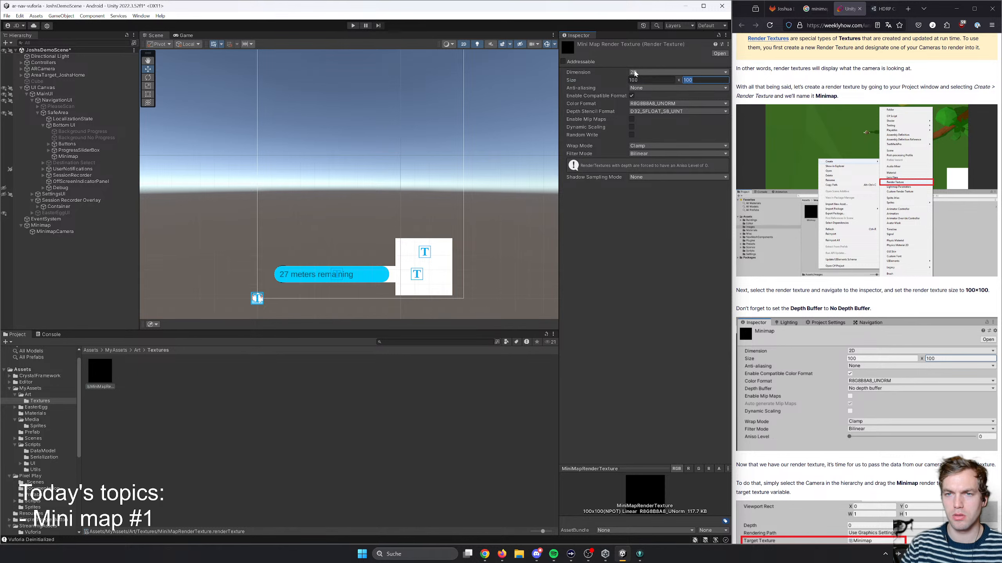
pyautogui.press('Tab')
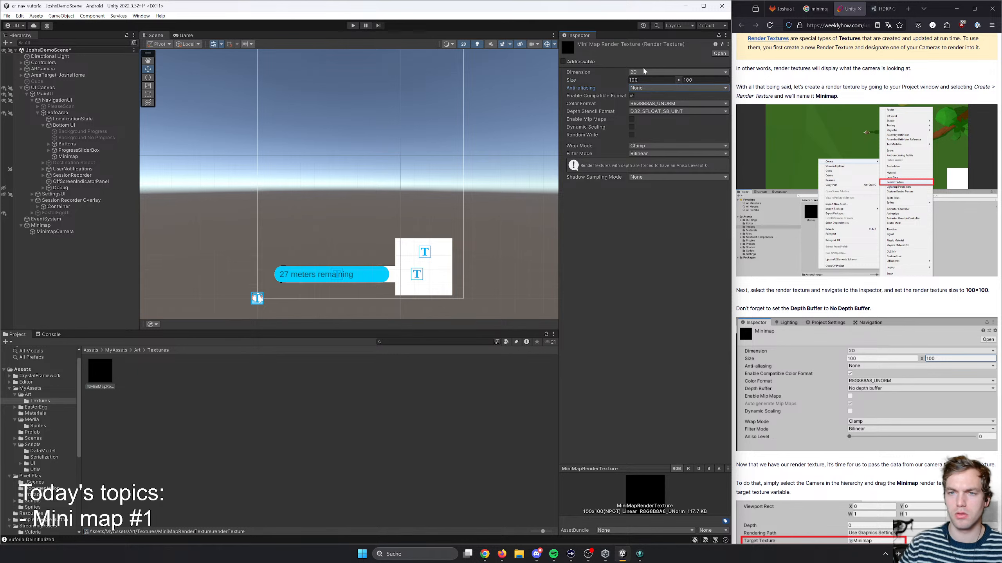
pyautogui.click(641, 80)
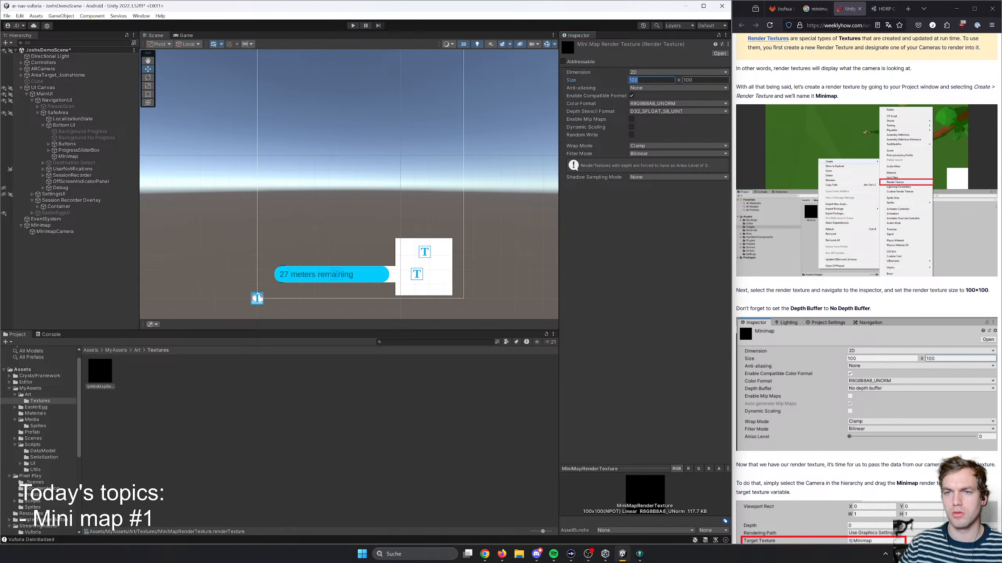
pyautogui.press('Tab')
pyautogui.write('2')
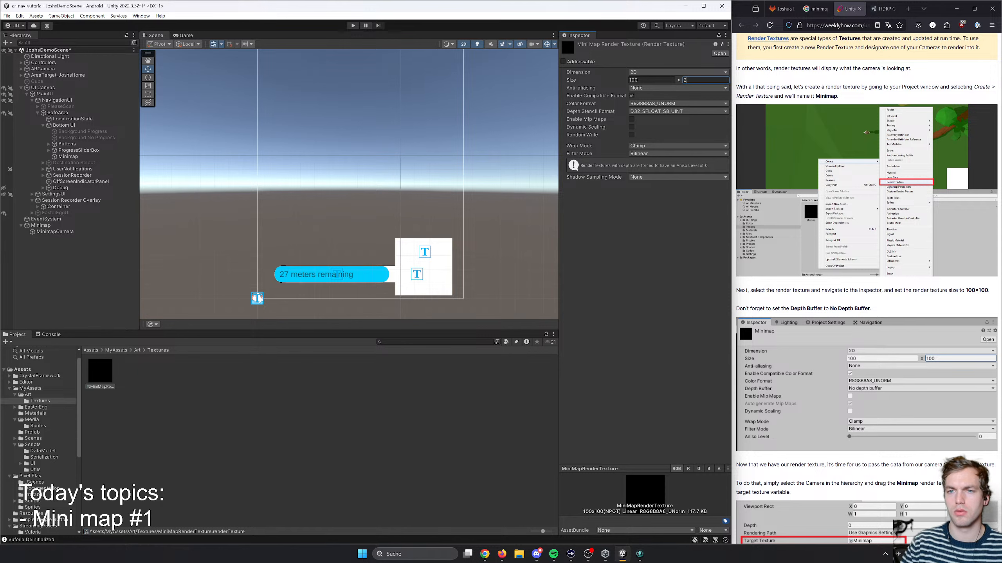
pyautogui.press('Return')
pyautogui.click(649, 81)
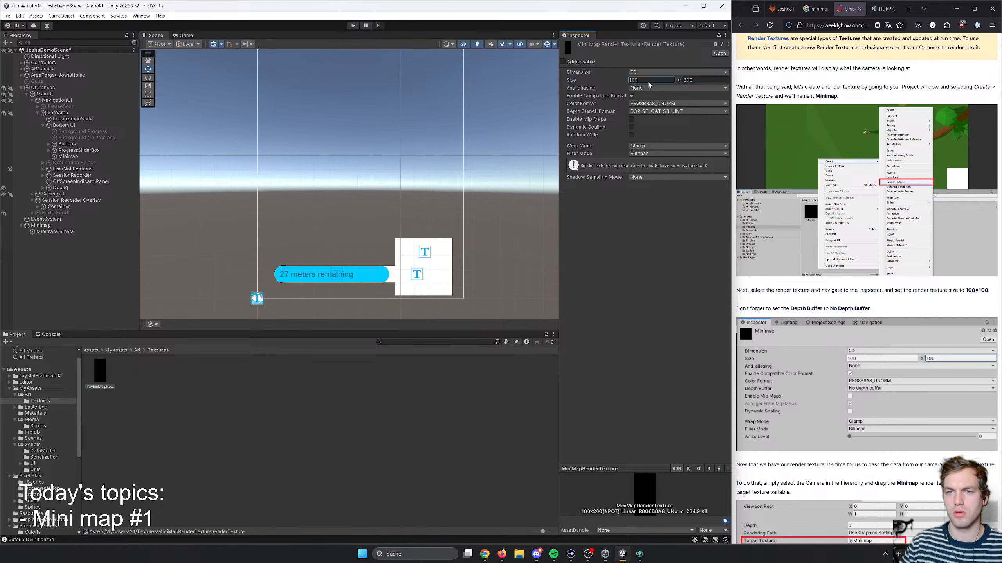
pyautogui.press('Return')
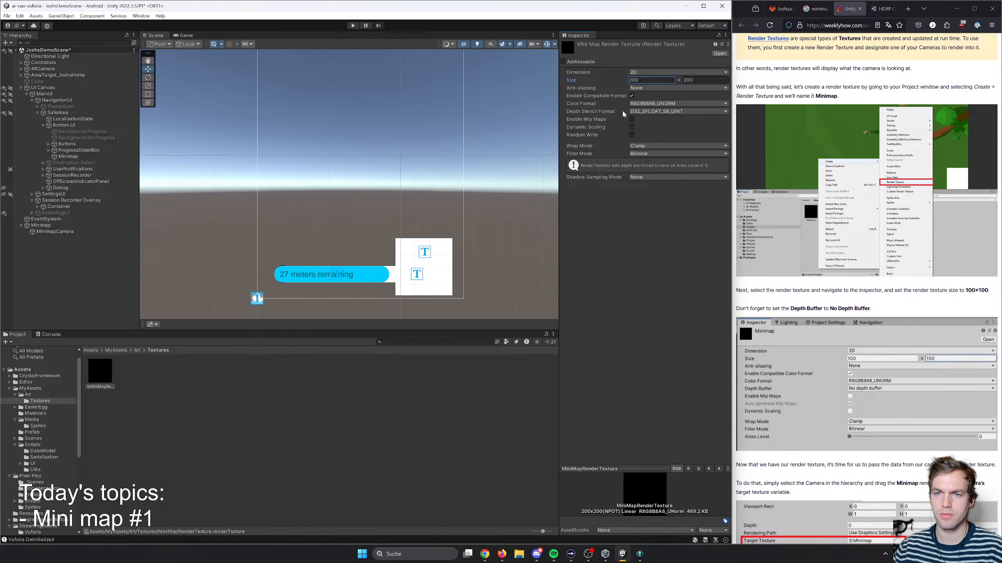
# - Review the render texture's dimension options and set its depth stencil format to None
pyautogui.click(643, 112)
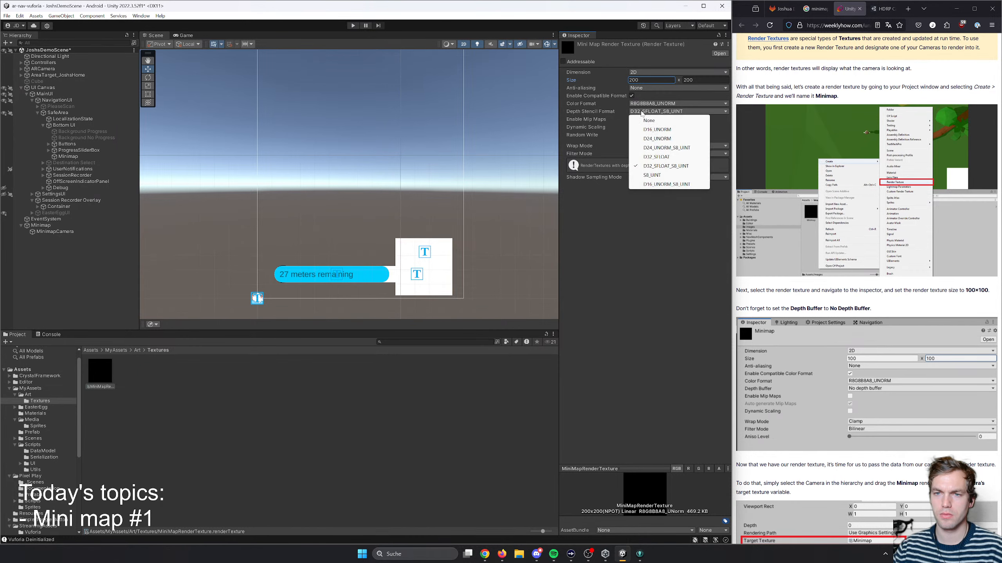
pyautogui.click(623, 214)
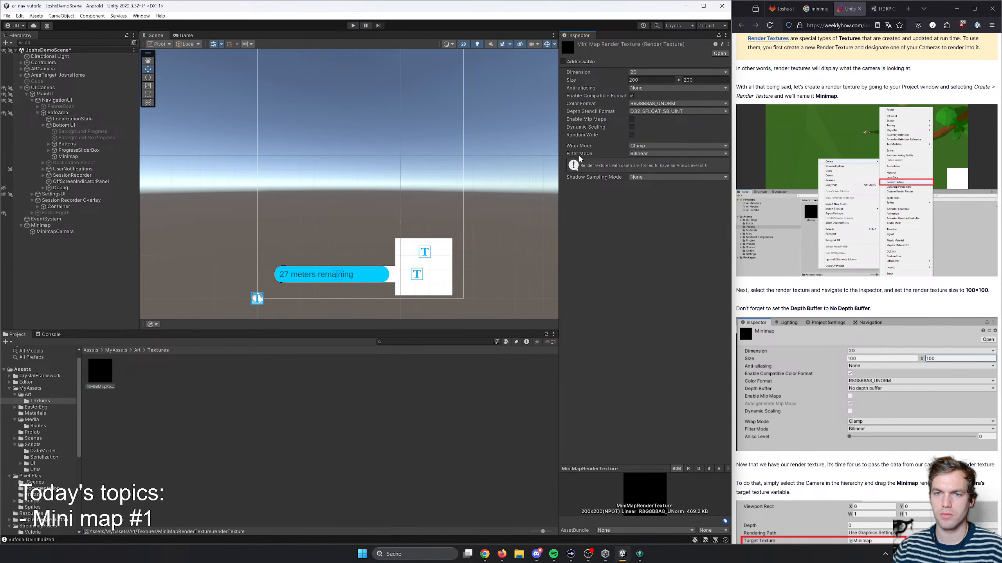
pyautogui.click(640, 74)
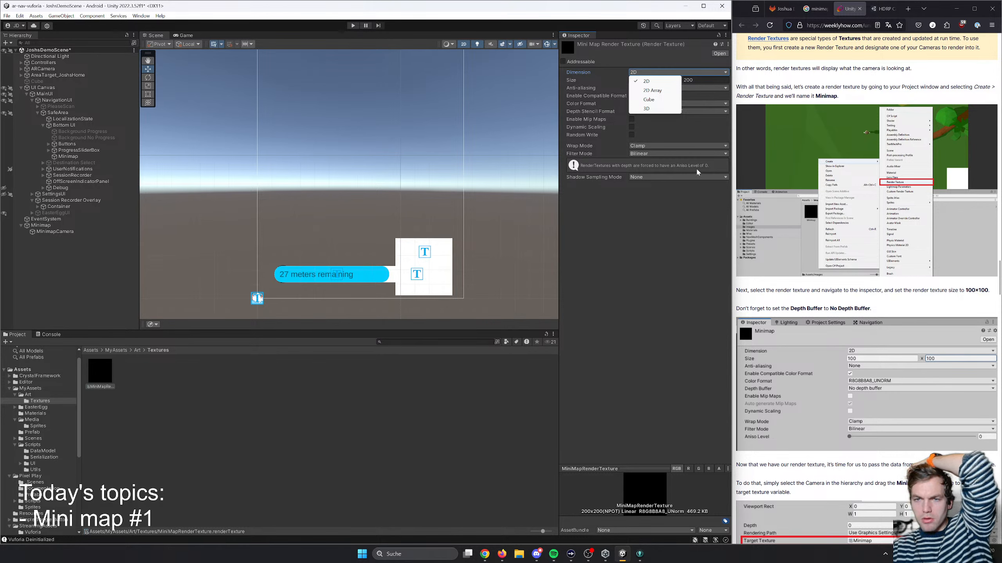
pyautogui.click(671, 132)
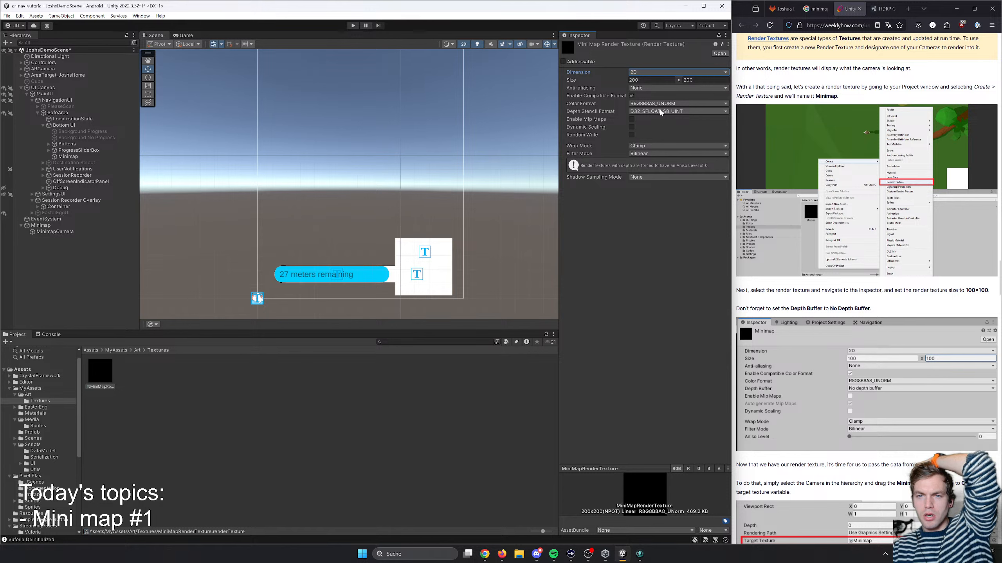
pyautogui.click(661, 112)
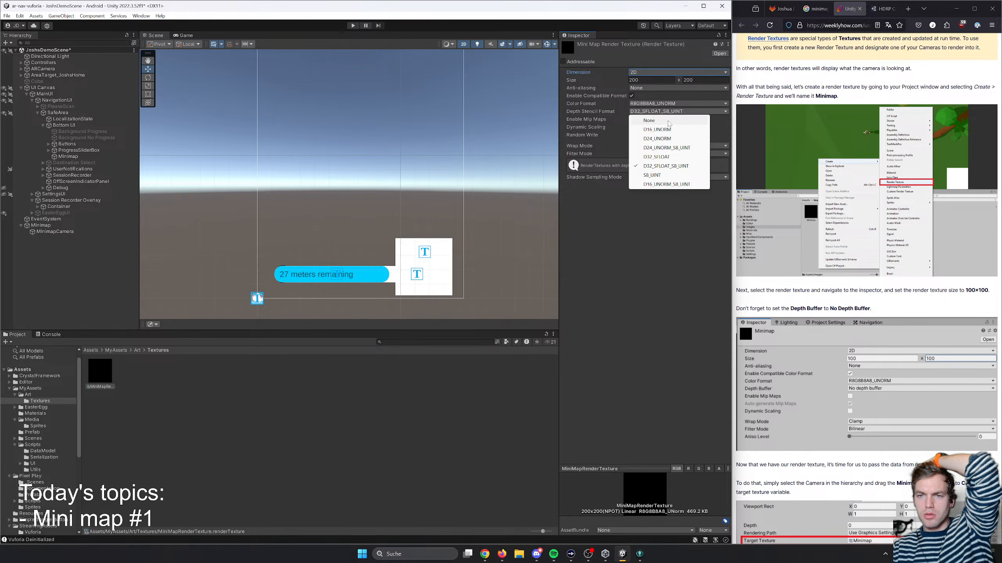
pyautogui.click(667, 119)
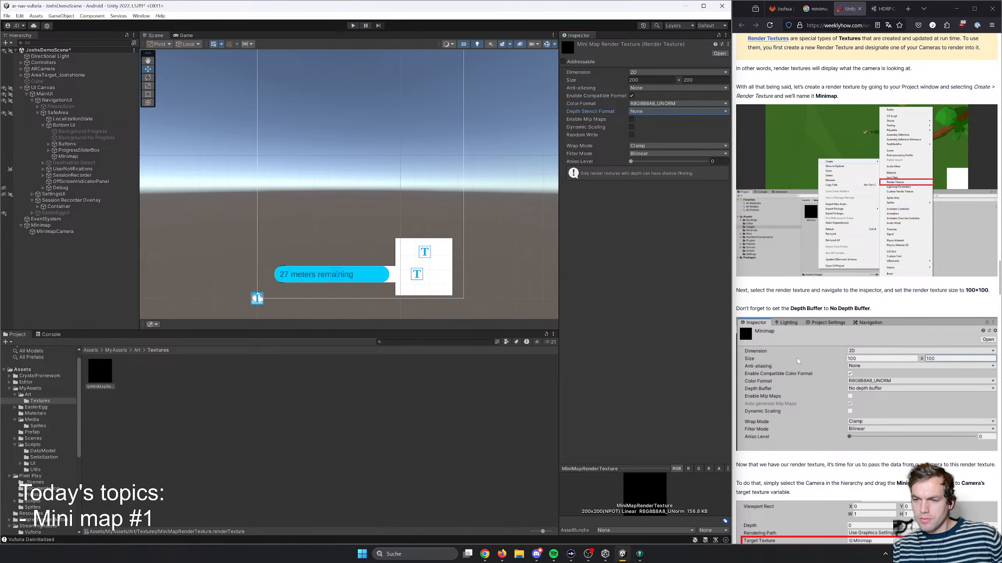
# - Consult the tutorial's section on assigning the render texture and select the Minimap raw image under Bottom UI
pyautogui.scroll(-5, 817, 383)
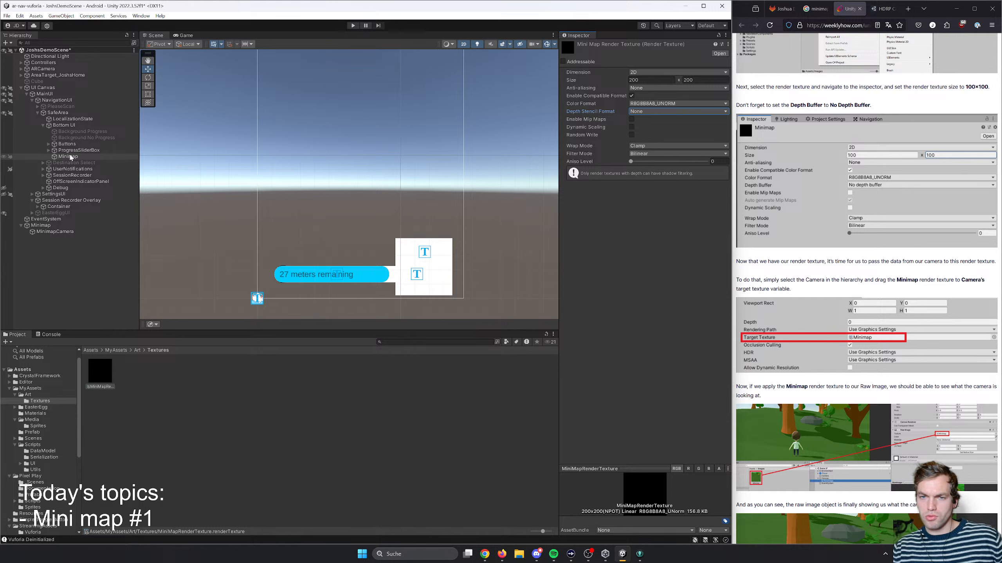
pyautogui.click(67, 156)
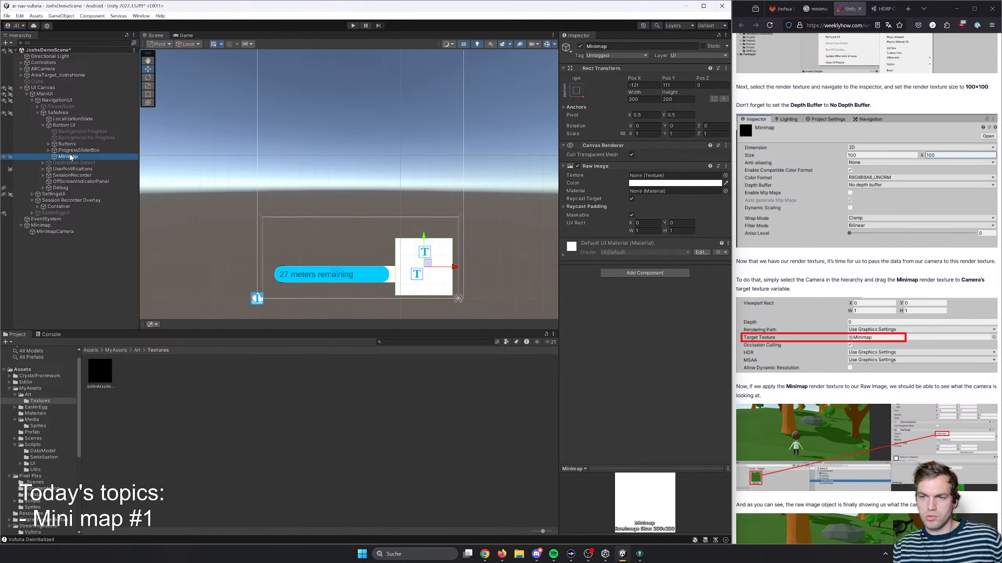
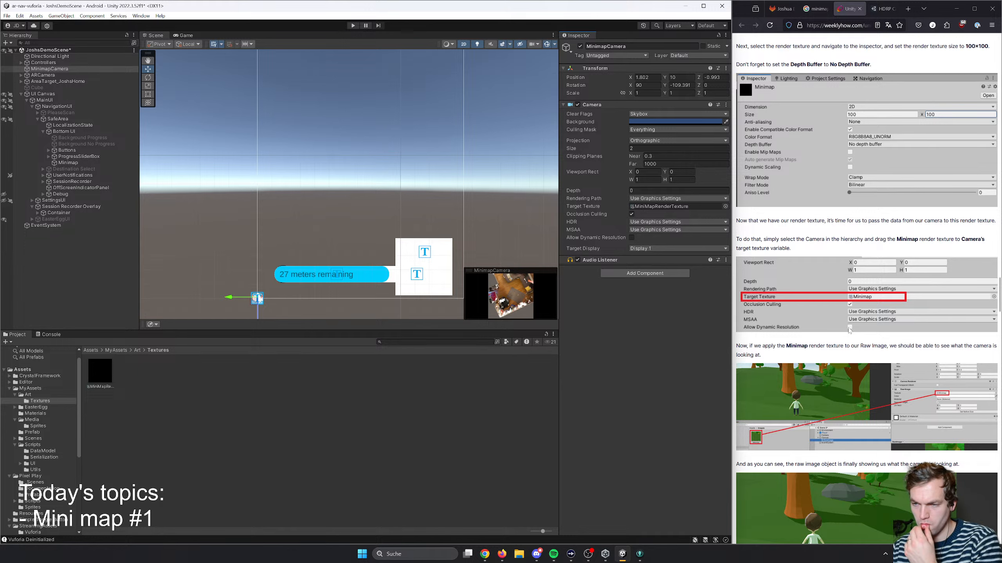
# - Assign MiniMapRenderTexture as the texture of the Minimap raw image and save the scene
pyautogui.click(70, 163)
pyautogui.moveTo(100, 373); pyautogui.dragTo(651, 179)
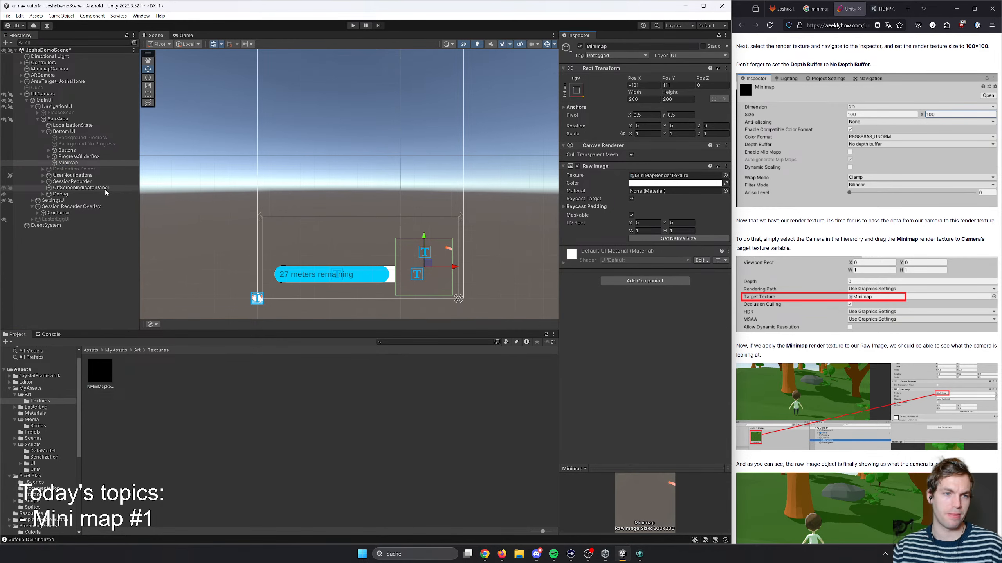
pyautogui.hotkey('ctrl', 's')
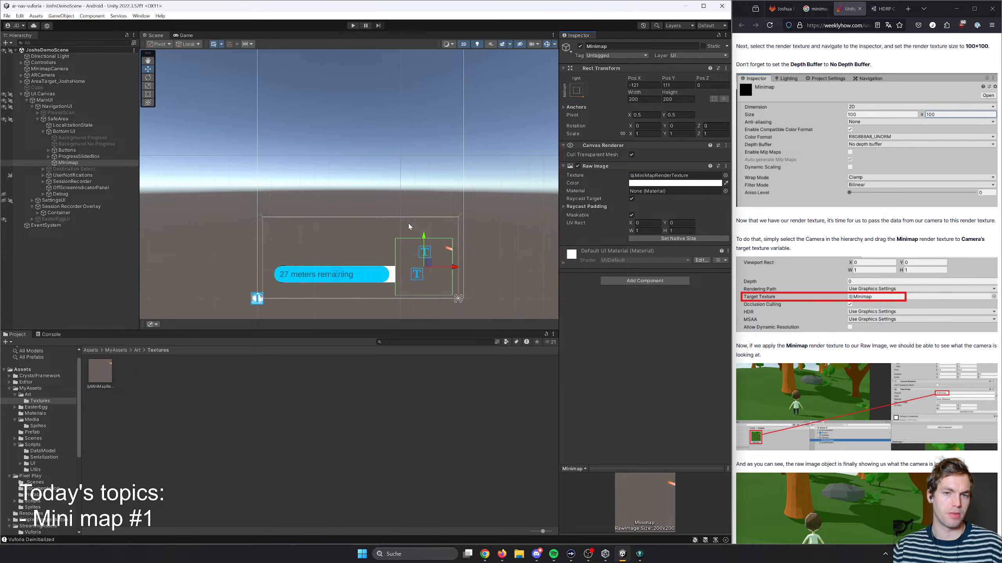
# - Switch the Scene view to 3D, collapse the UI Canvas hierarchy, and frame AreaTarget_JoshsHome to inspect the room
pyautogui.click(43, 75)
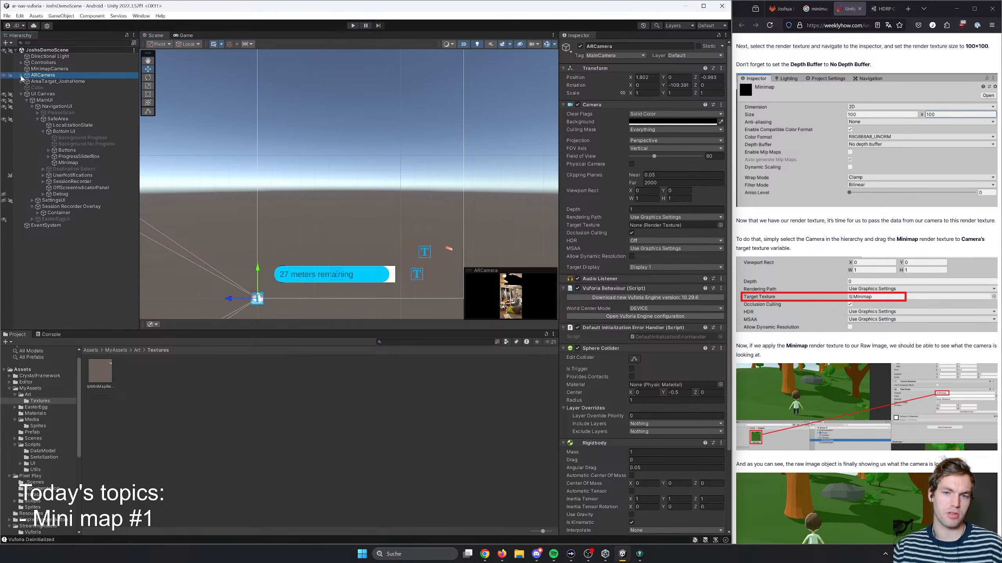
pyautogui.click(463, 44)
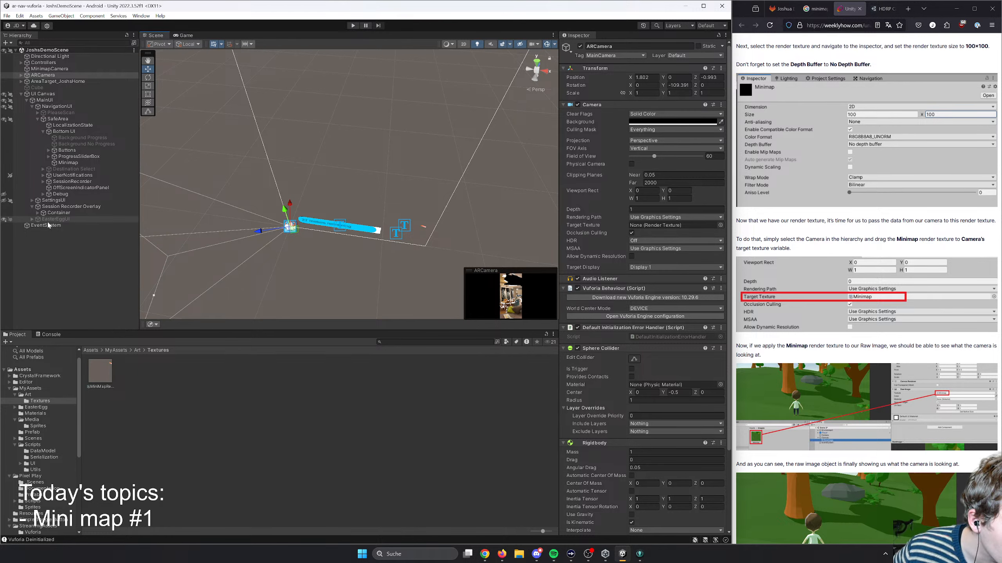
pyautogui.click(20, 94)
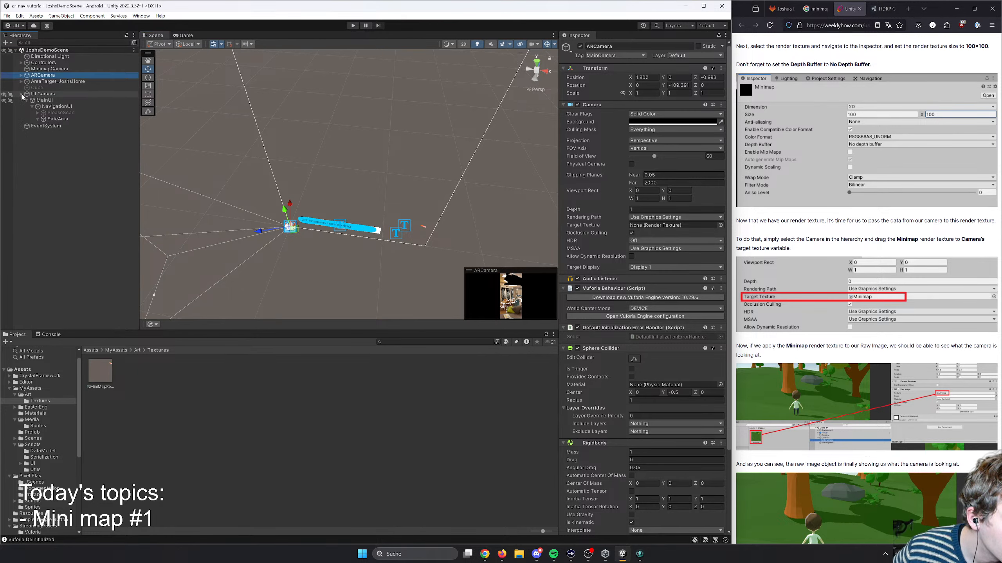
pyautogui.doubleClick(55, 81)
pyautogui.moveTo(287, 195); pyautogui.dragTo(257, 206, button='right')
pyautogui.press('w')
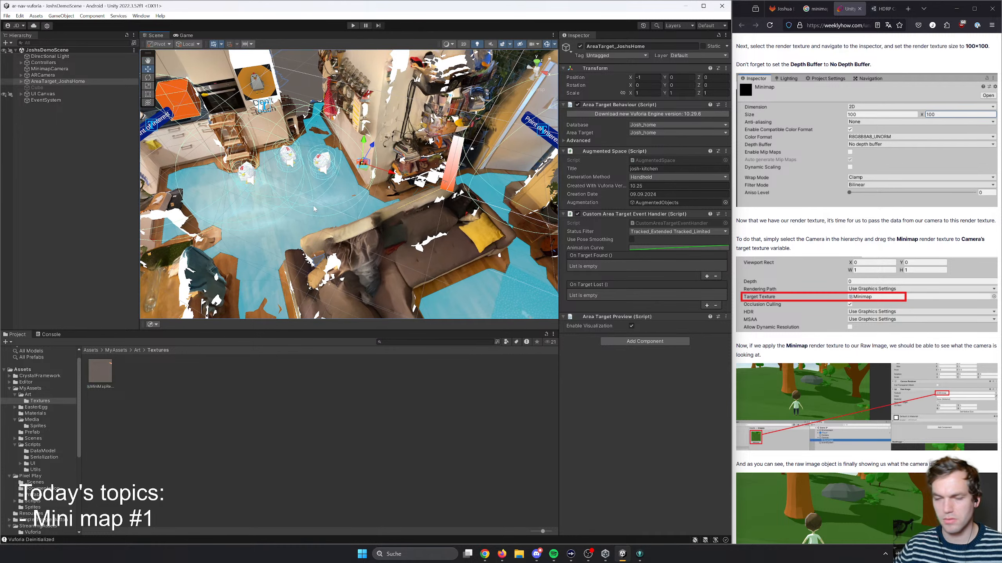
pyautogui.moveTo(378, 205); pyautogui.dragTo(367, 197, button='right')
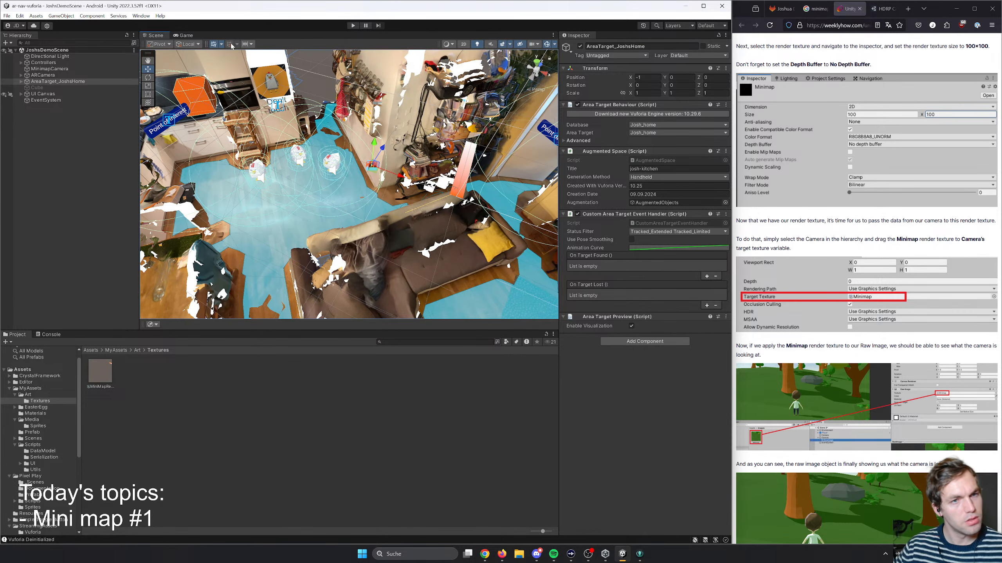
# - Dock the Game view beside the Scene view so both are shown together
pyautogui.click(184, 36)
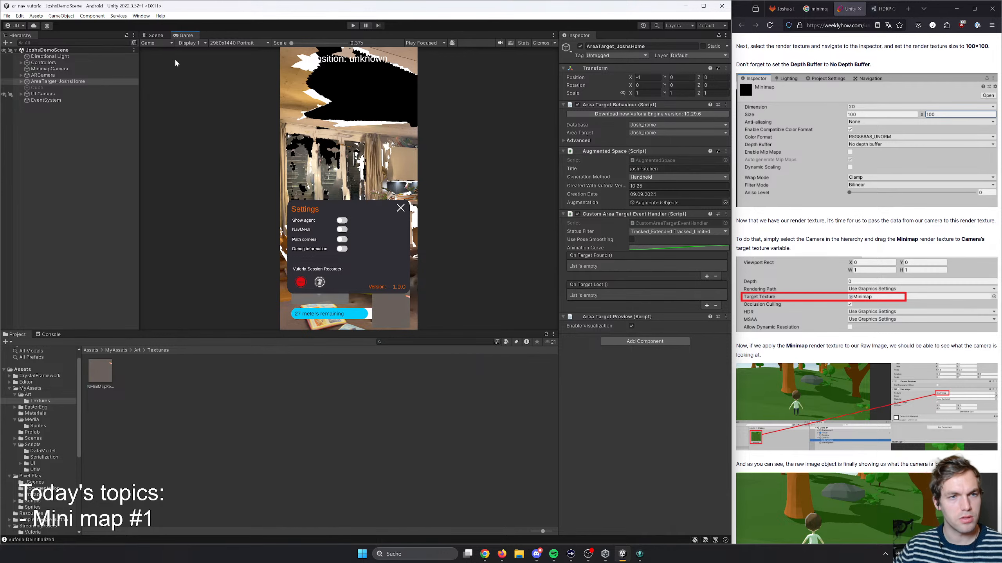
pyautogui.moveTo(184, 35); pyautogui.dragTo(489, 144)
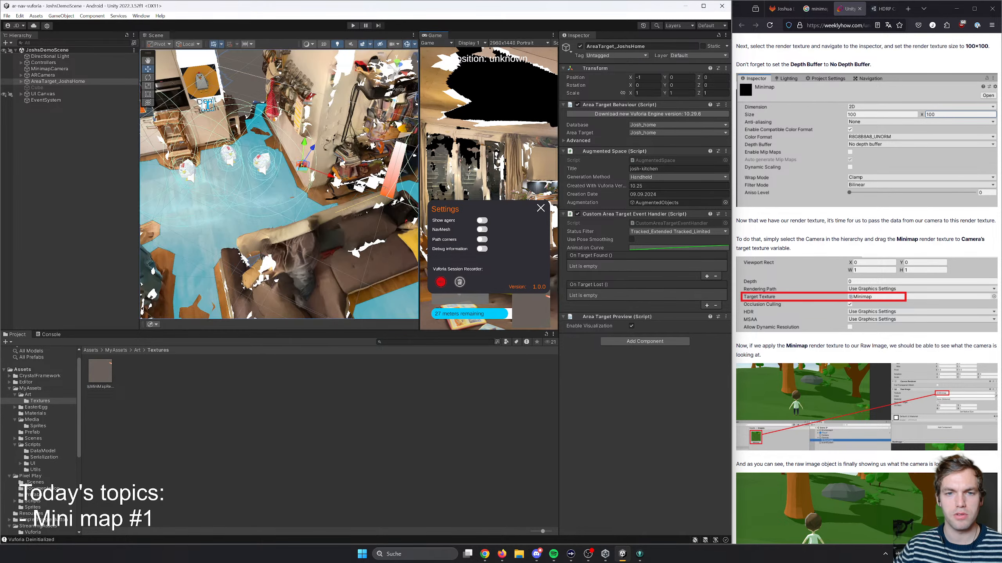
pyautogui.press('s')
pyautogui.moveTo(318, 186); pyautogui.dragTo(368, 152, button='right')
# - Play-test the scene in a widened, fully zoomed-out Game view, opening and closing the app's settings panel, and stop the run
pyautogui.hotkey('ctrl', 'p')
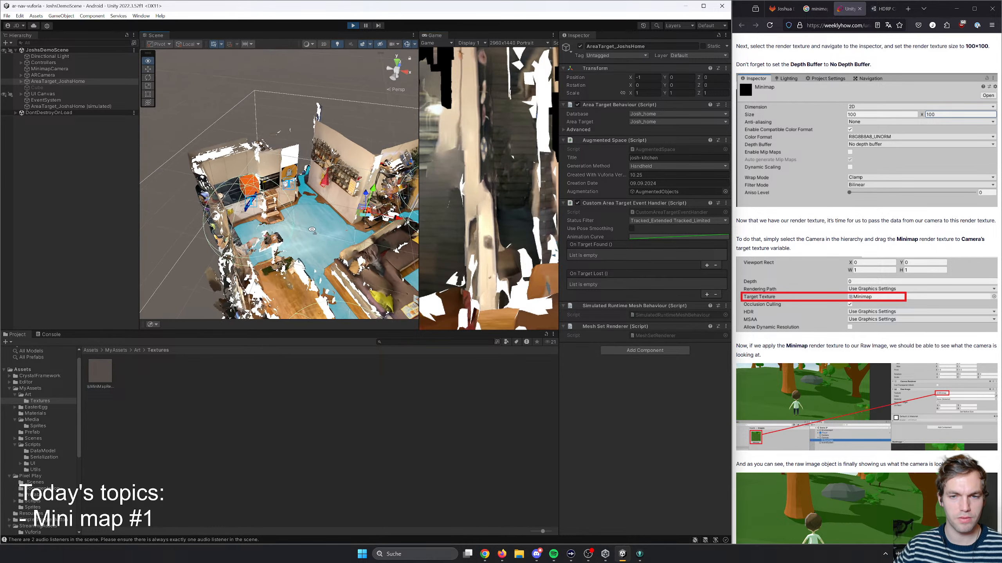
pyautogui.keyDown('alt'); pyautogui.moveTo(312, 229); pyautogui.dragTo(328, 221); pyautogui.keyUp('alt')
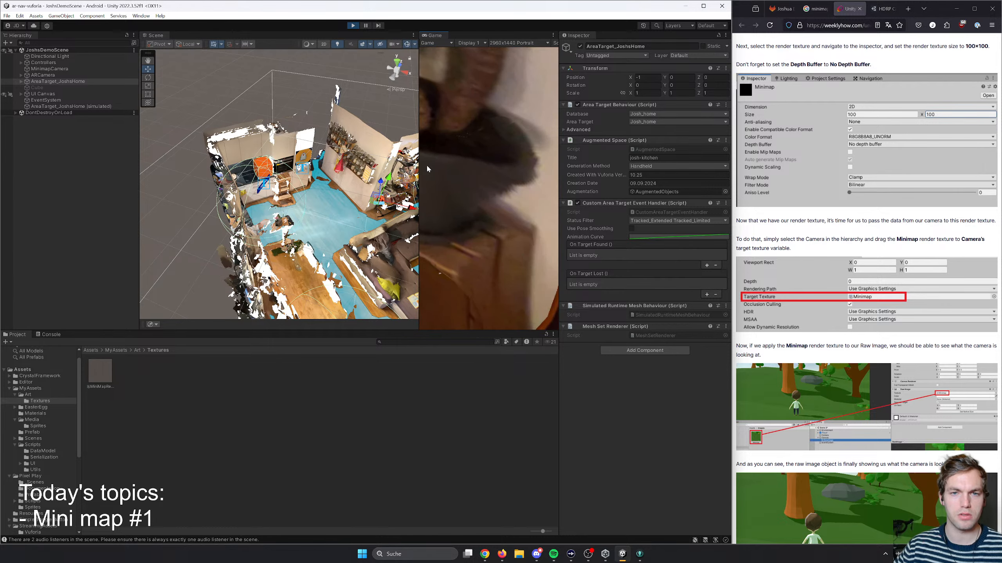
pyautogui.moveTo(419, 159); pyautogui.dragTo(362, 150)
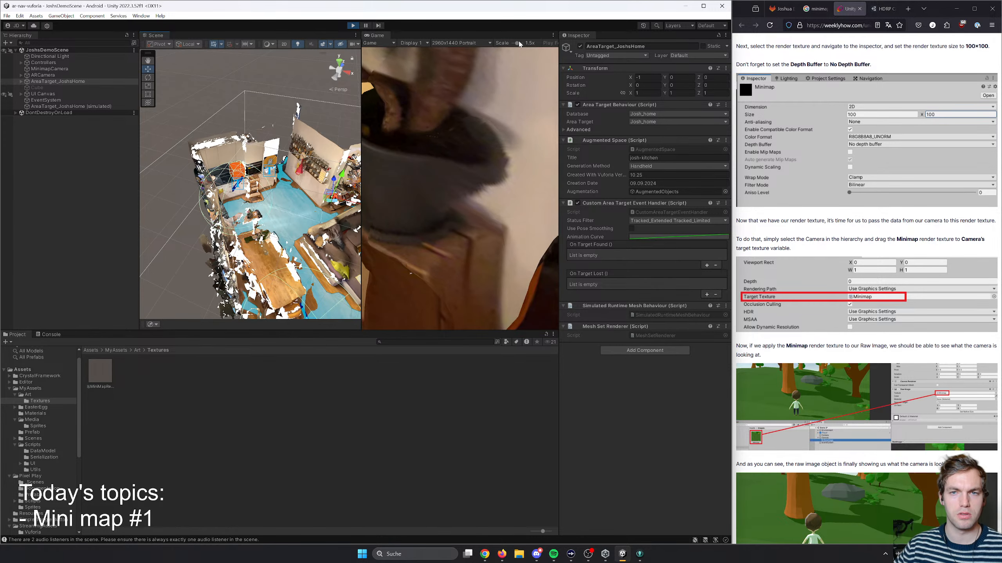
pyautogui.moveTo(518, 43); pyautogui.dragTo(509, 44)
pyautogui.moveTo(463, 259); pyautogui.dragTo(356, 249, button='right')
pyautogui.click(408, 314)
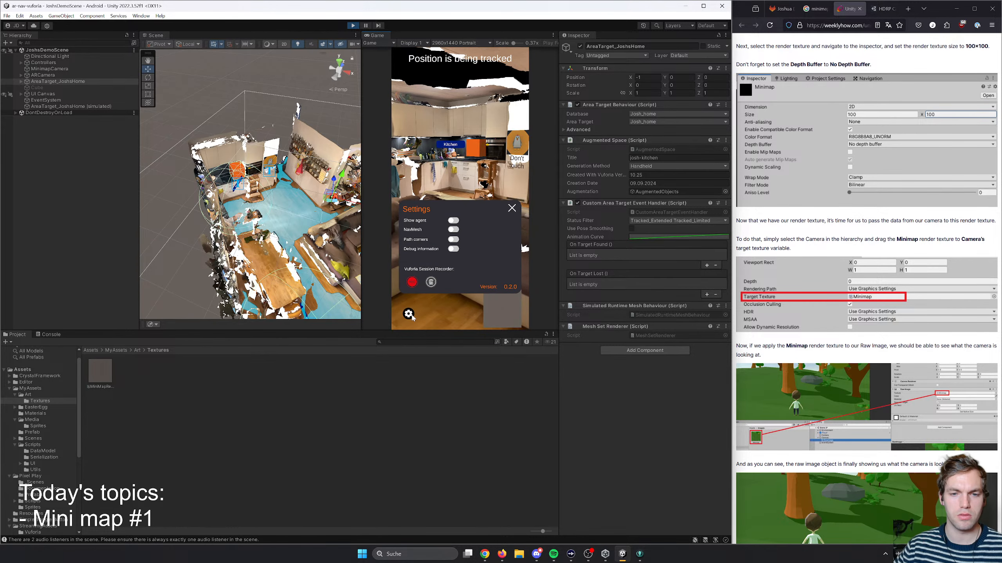
pyautogui.click(513, 211)
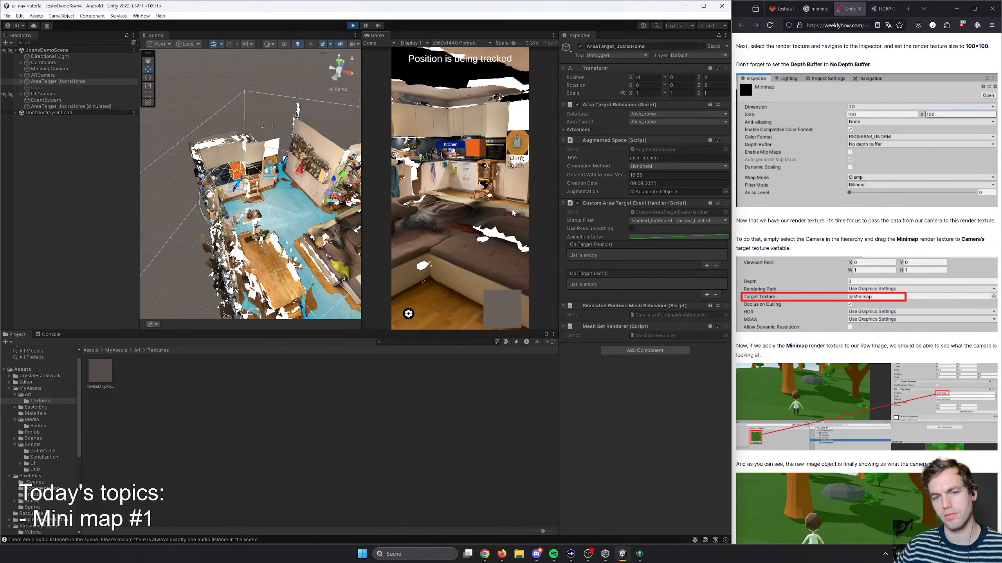
pyautogui.click(353, 26)
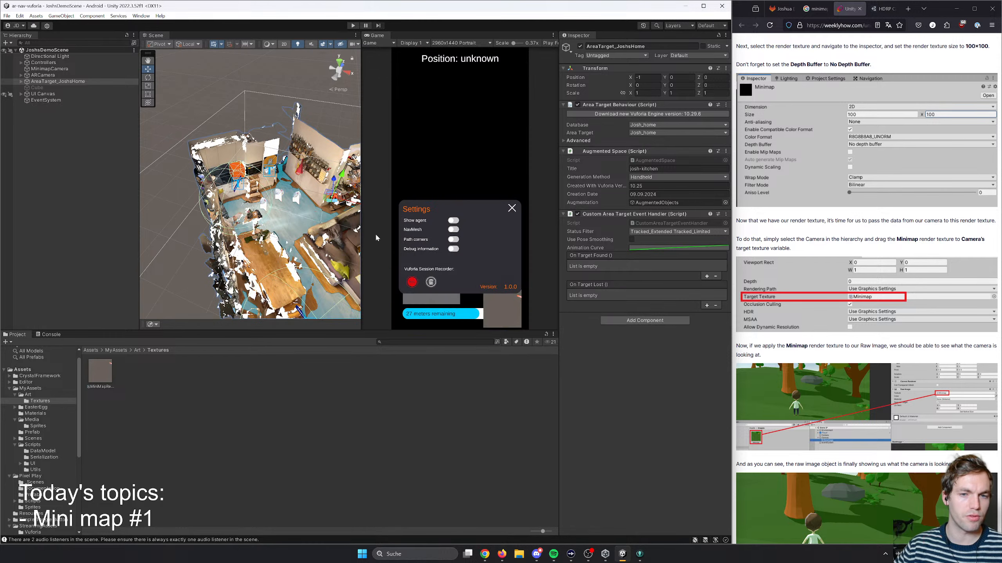
# - Return the Scene view to 2D, frame the Bottom UI elements, and hide the Minimap image from the Scene view
pyautogui.click(21, 94)
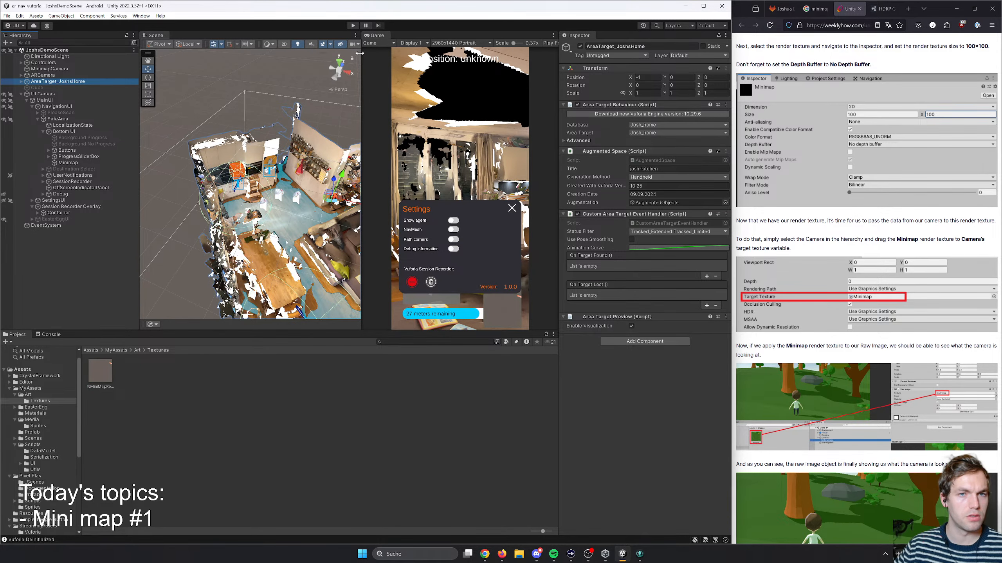
pyautogui.moveTo(361, 47); pyautogui.dragTo(398, 47)
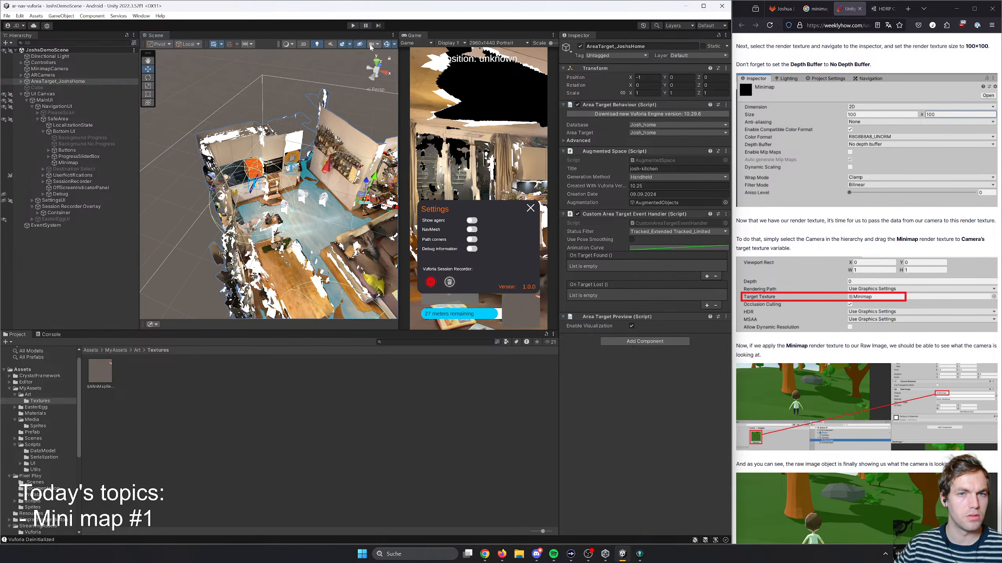
pyautogui.click(301, 45)
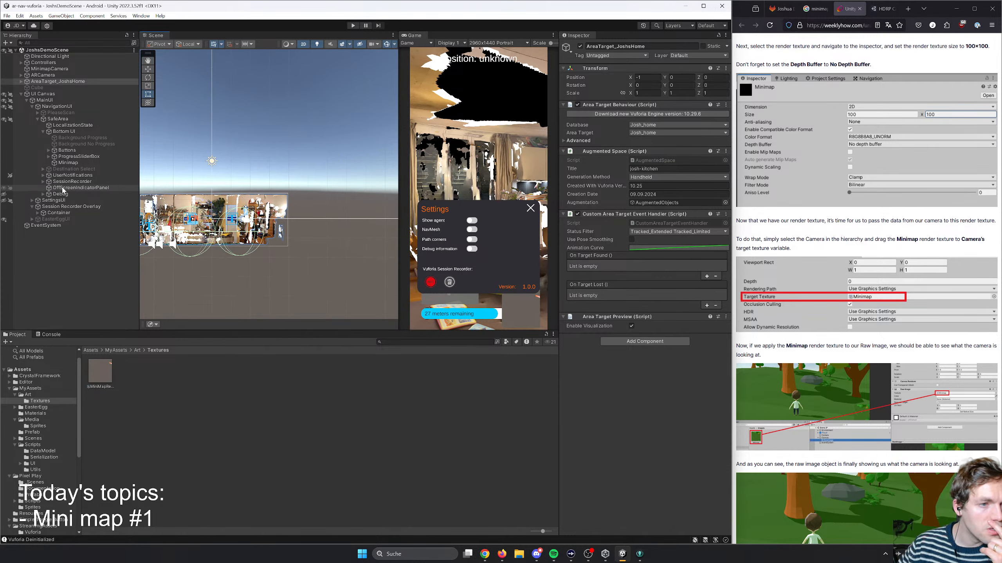
pyautogui.doubleClick(66, 150)
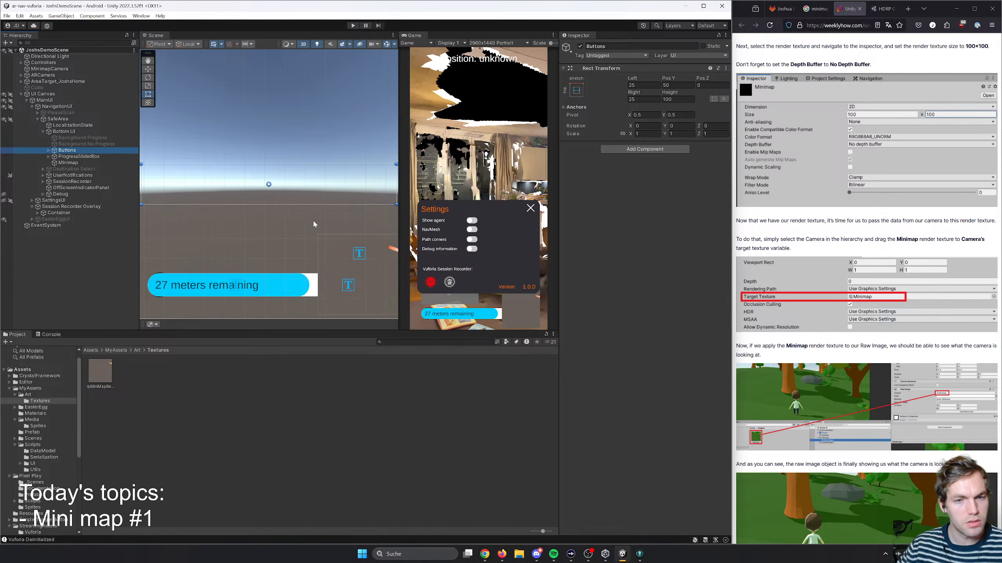
pyautogui.moveTo(313, 223); pyautogui.dragTo(248, 208, button='middle')
pyautogui.click(275, 249)
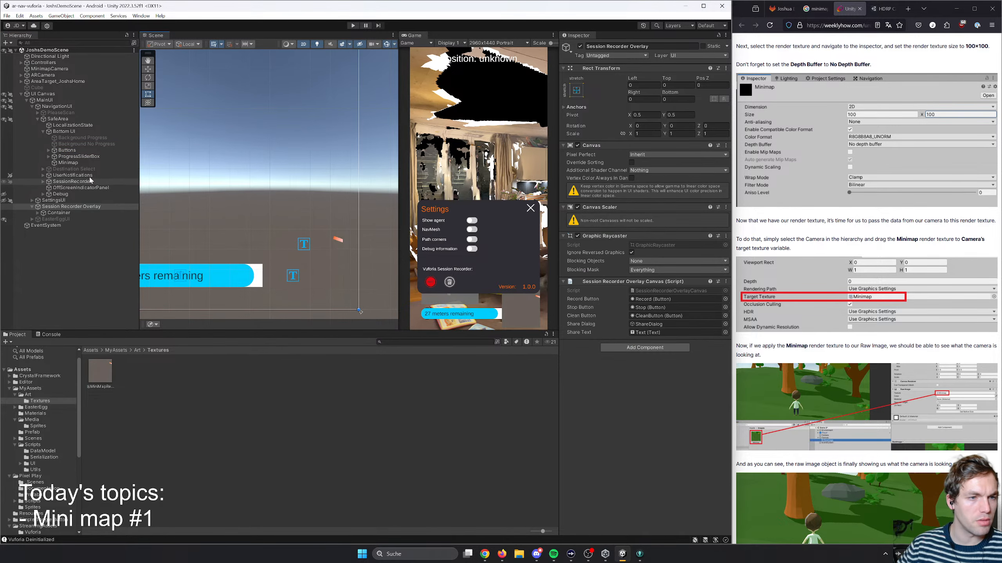
pyautogui.click(16, 163)
pyautogui.click(4, 163)
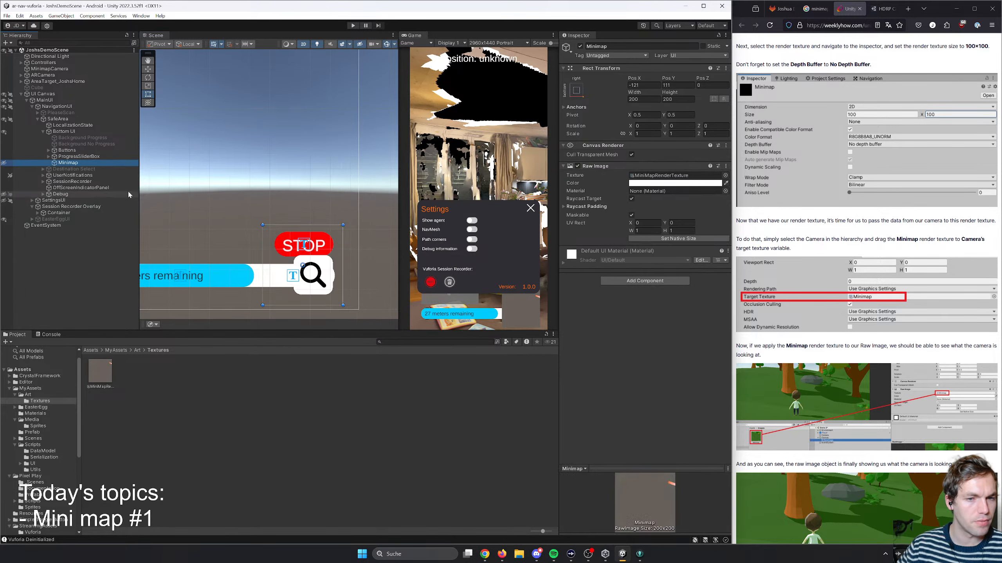
# - Anchor ShowDestinationsButton to the bottom left and move it above the progress bar's left end, at about X 96, Y 187
pyautogui.click(326, 273)
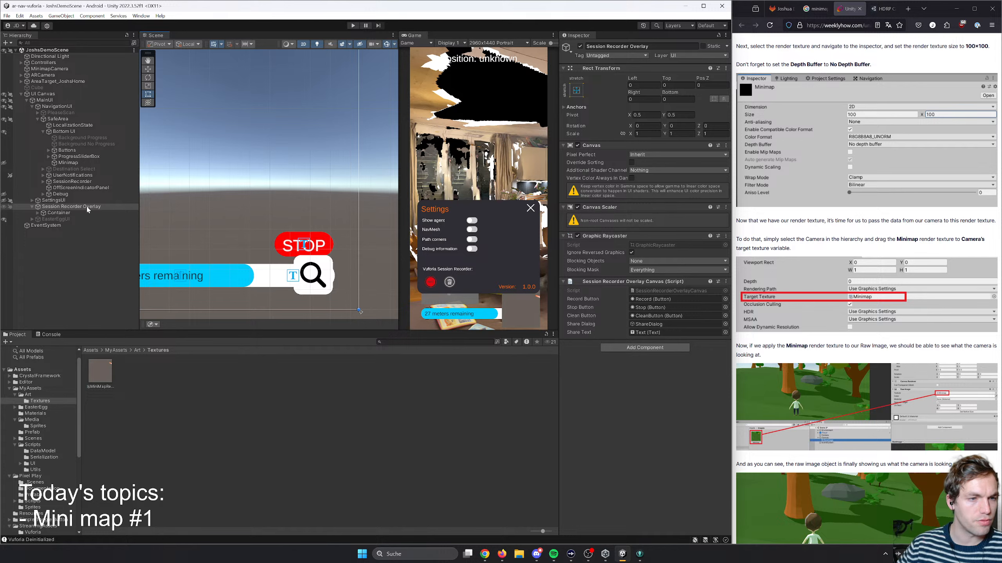
pyautogui.click(325, 275)
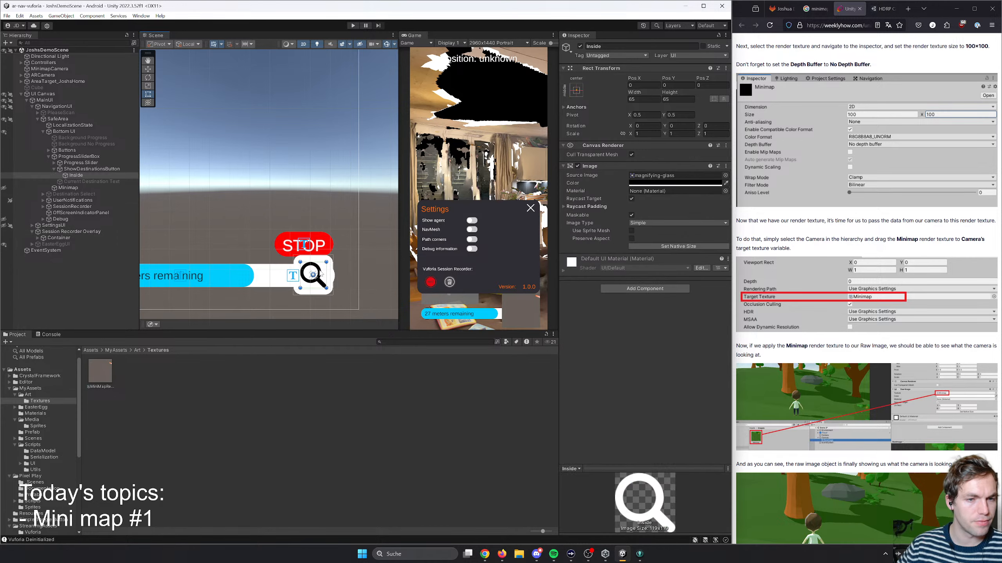
pyautogui.click(92, 169)
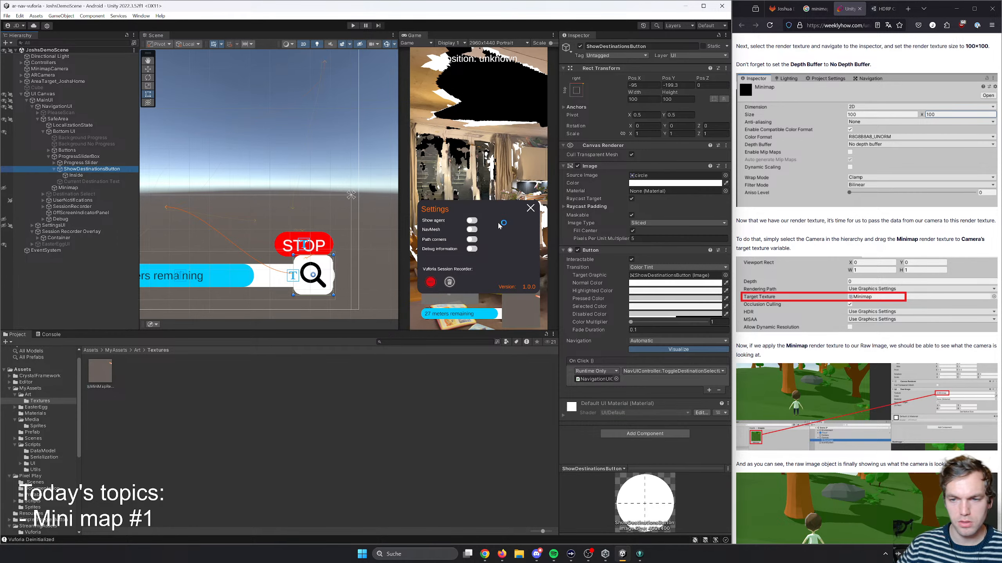
pyautogui.scroll(-3, 314, 216)
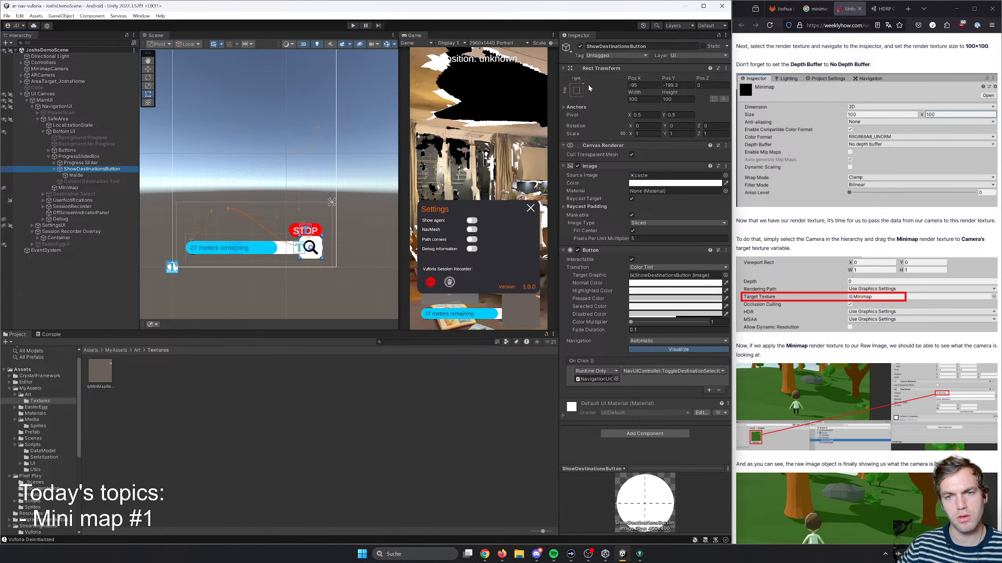
pyautogui.click(576, 90)
pyautogui.click(638, 186)
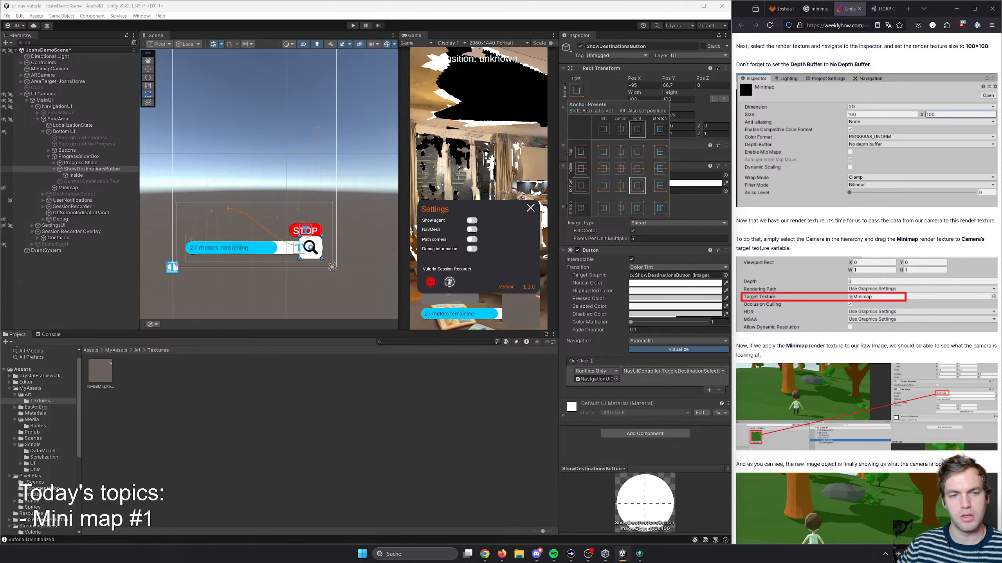
pyautogui.click(605, 187)
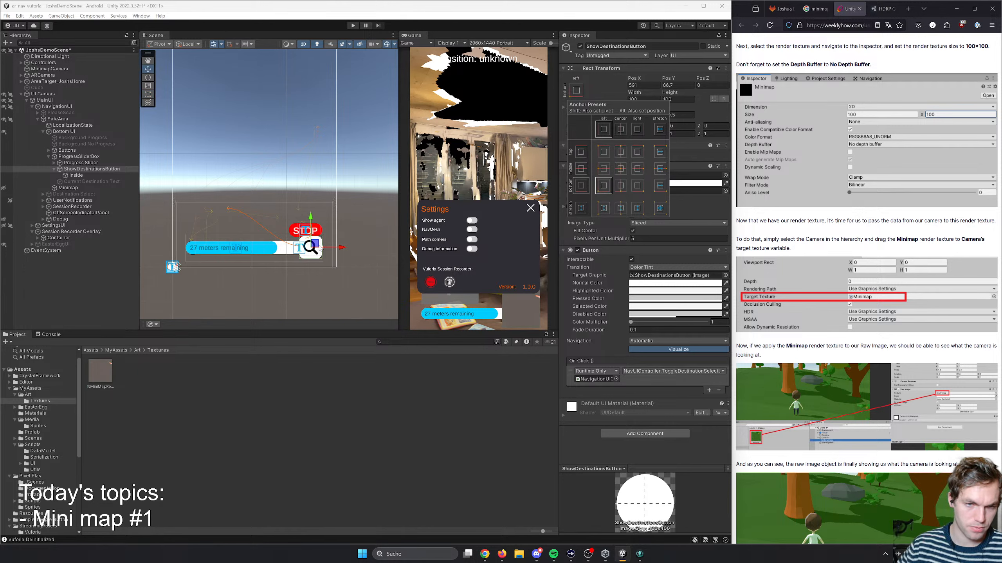
pyautogui.press('w')
pyautogui.moveTo(331, 249); pyautogui.dragTo(204, 224)
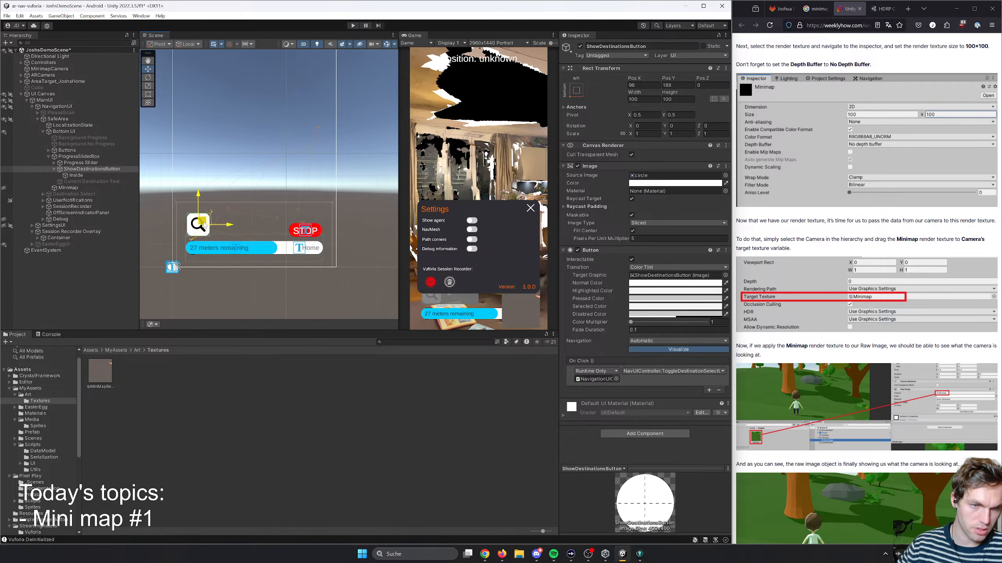
# - Place the Stop Button beside the search button, anchored bottom left at about X 204, Y -116, and save the scene
pyautogui.click(320, 231)
pyautogui.click(319, 230)
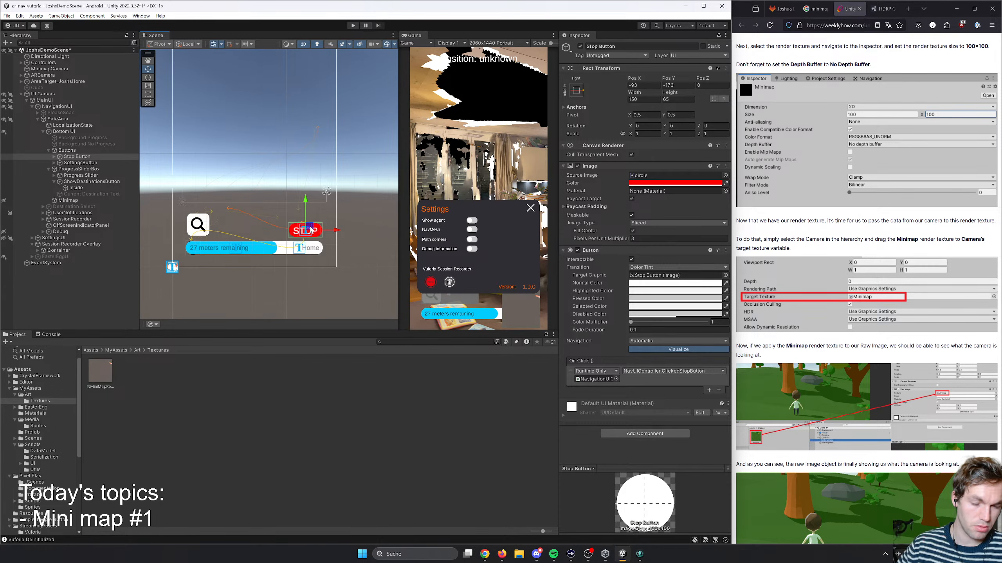
pyautogui.moveTo(311, 229); pyautogui.dragTo(233, 229)
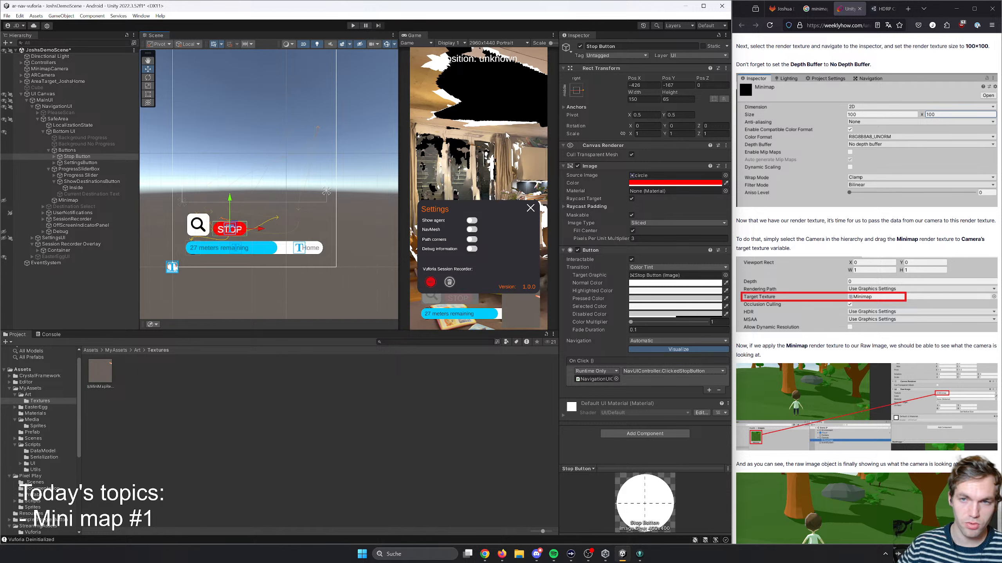
pyautogui.click(577, 91)
pyautogui.click(604, 186)
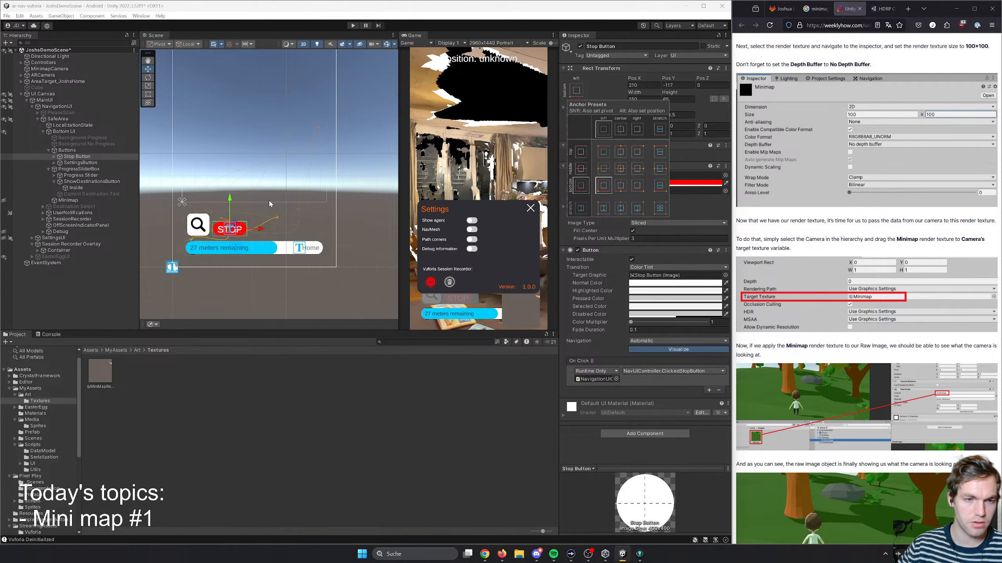
pyautogui.moveTo(231, 237); pyautogui.dragTo(232, 231)
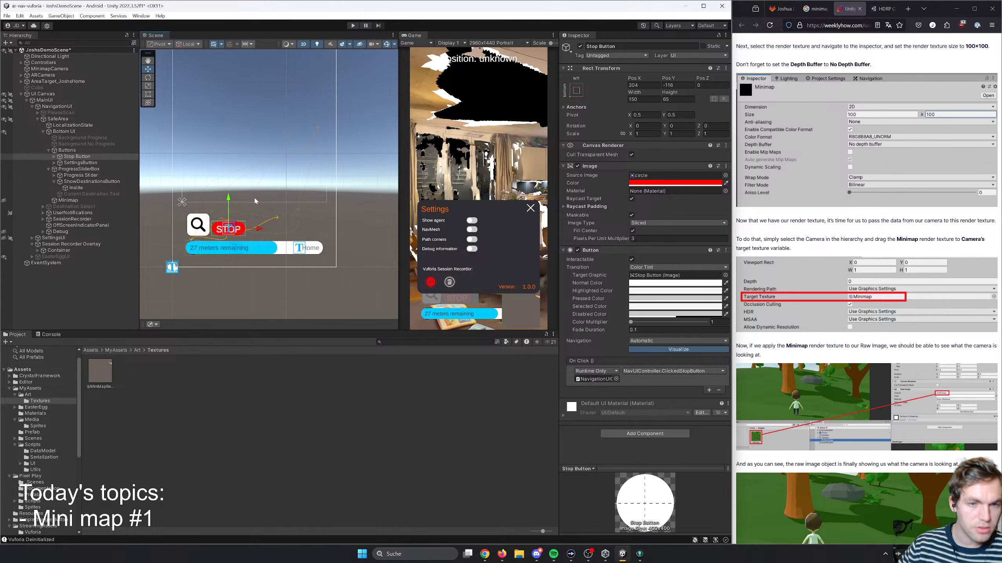
pyautogui.hotkey('ctrl', 's')
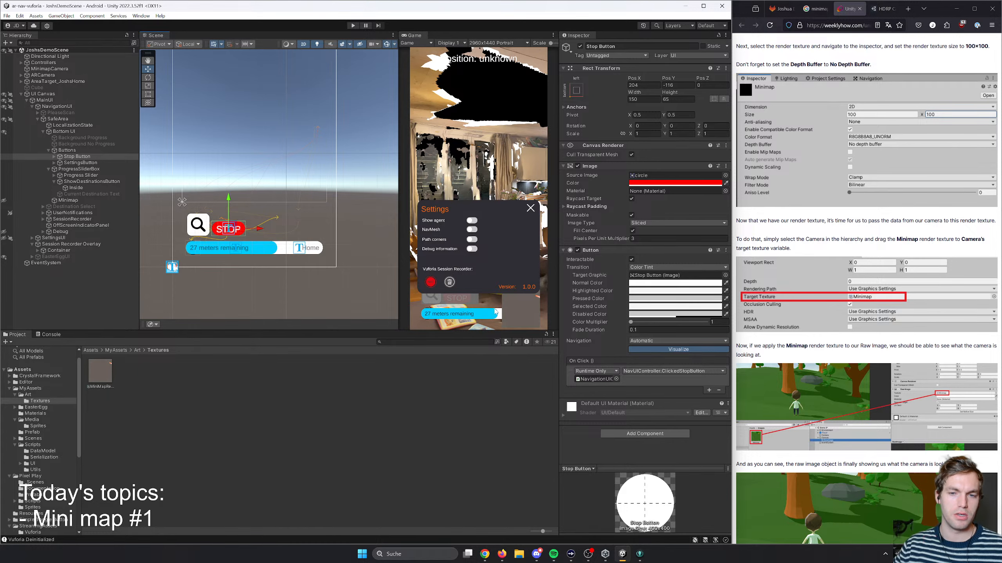
# - Play-test the rearranged navigation UI by starting a route to Kitchen and walking through the simulated room, and stop the run
pyautogui.click(352, 26)
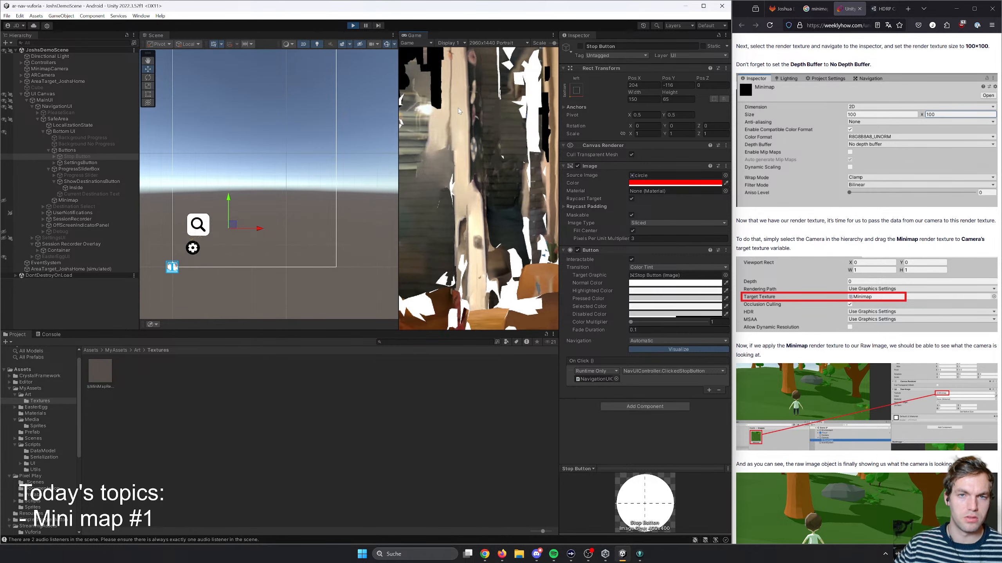
pyautogui.moveTo(554, 44); pyautogui.dragTo(539, 45)
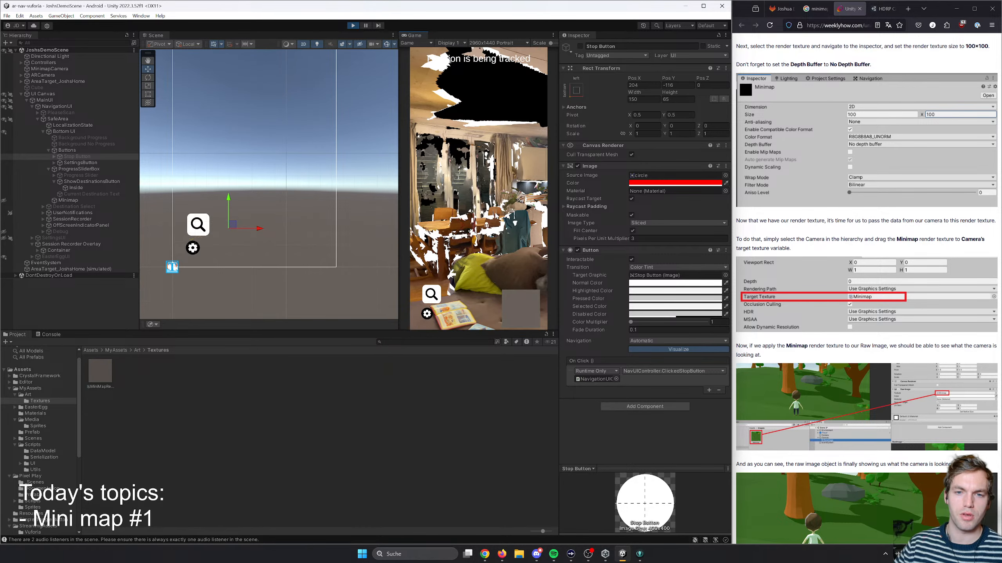
pyautogui.click(431, 293)
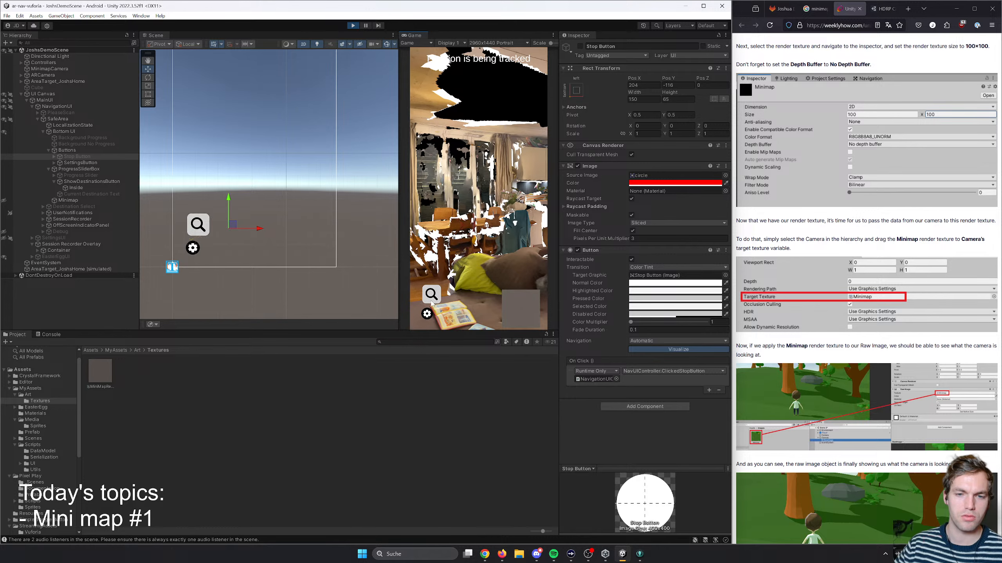
pyautogui.click(526, 194)
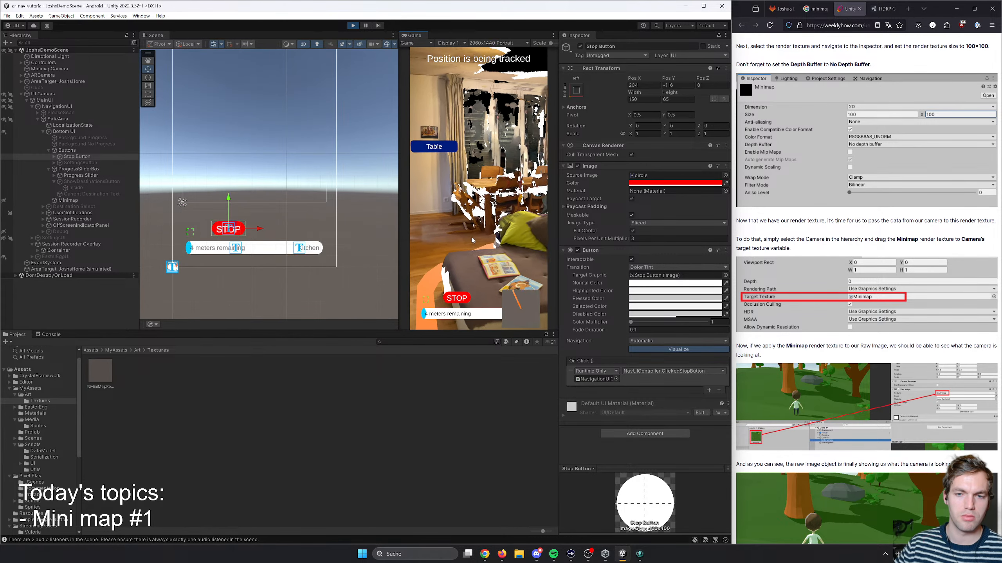
pyautogui.moveTo(492, 232); pyautogui.dragTo(524, 226, button='right')
pyautogui.press('s')
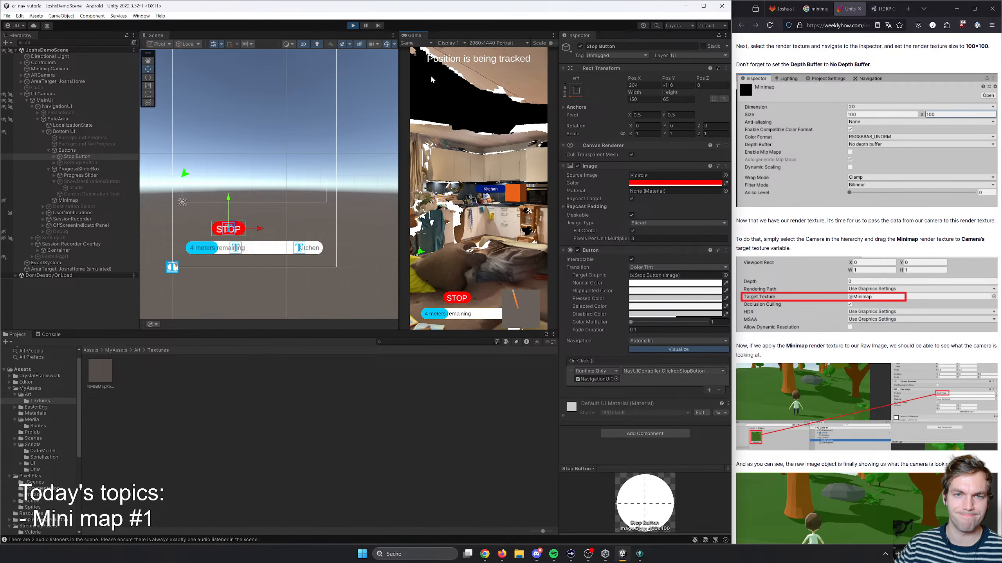
pyautogui.click(353, 25)
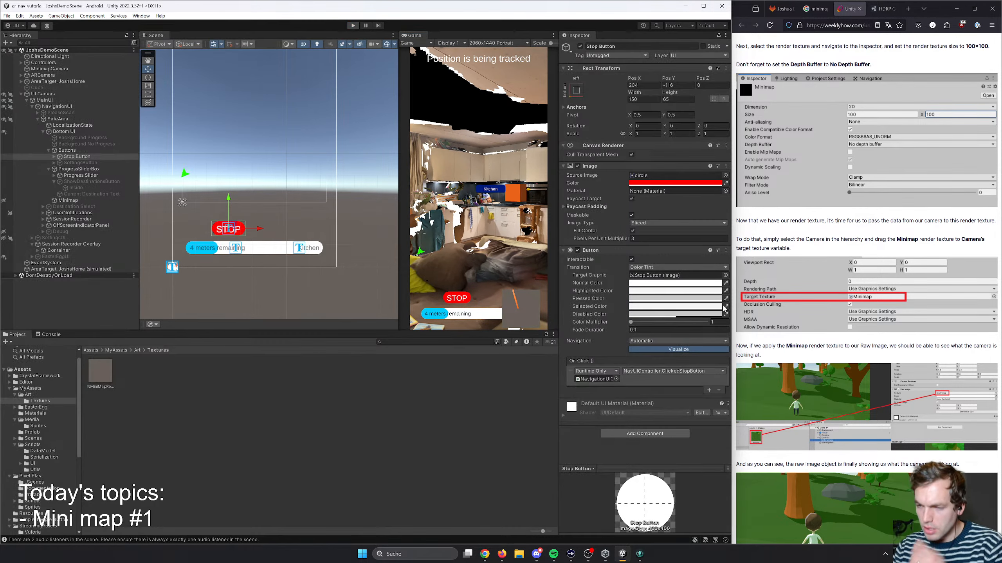
# - Read the article's section on making the minimap camera follow the player, examining the Minimap.cs code and the player tag requirement
pyautogui.scroll(-6, 866, 330)
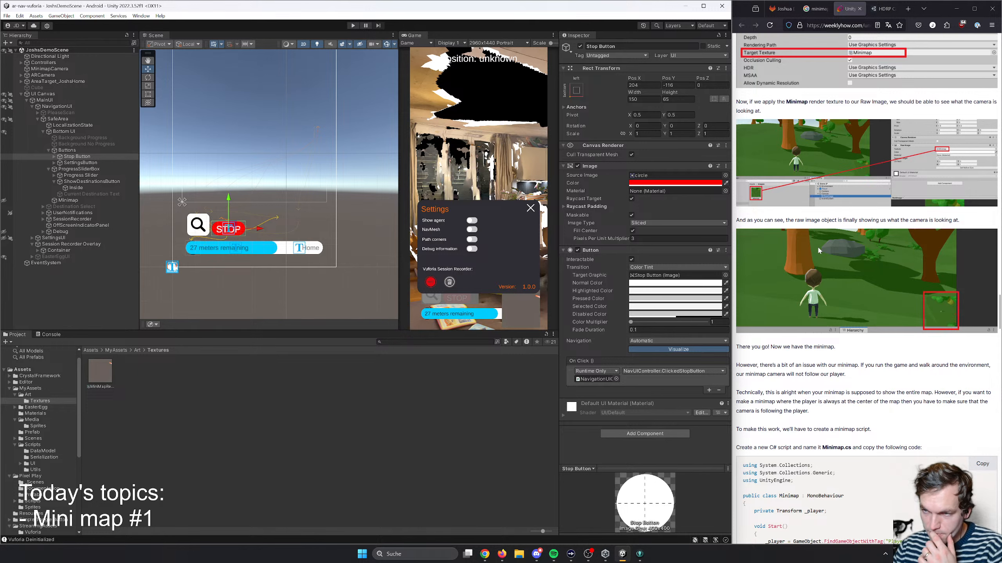
pyautogui.moveTo(747, 347); pyautogui.dragTo(847, 413)
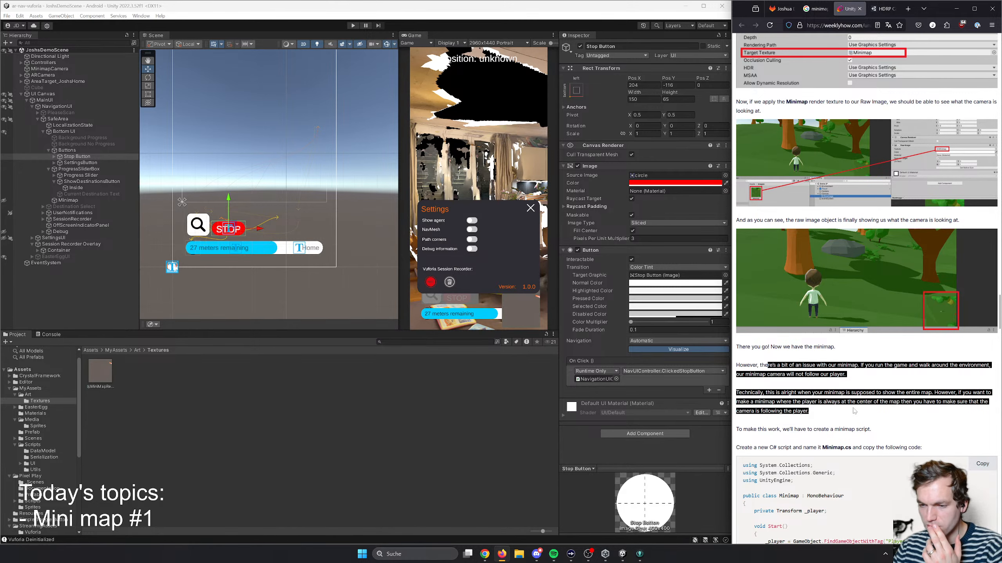
pyautogui.scroll(-5, 853, 411)
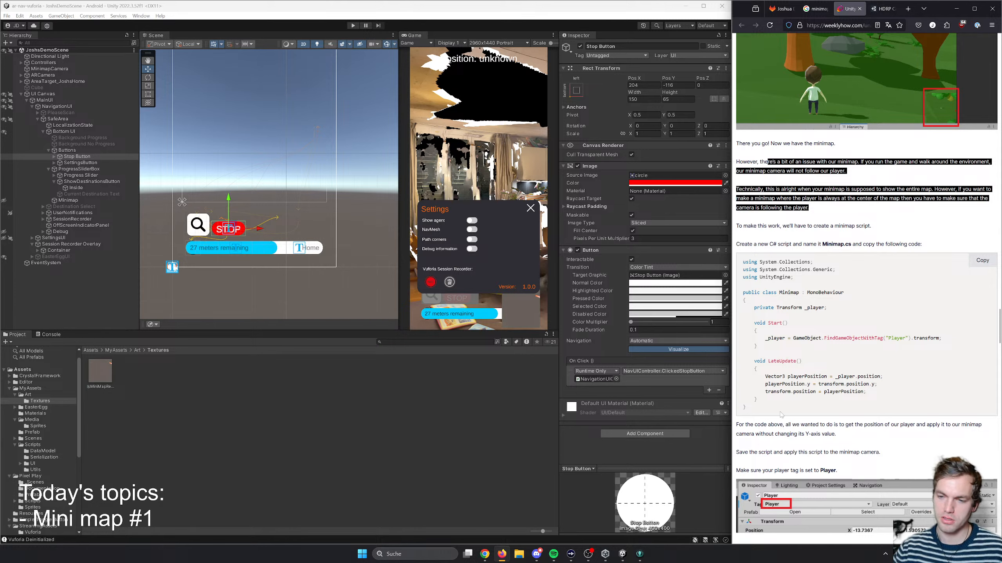
pyautogui.moveTo(747, 409); pyautogui.dragTo(747, 269)
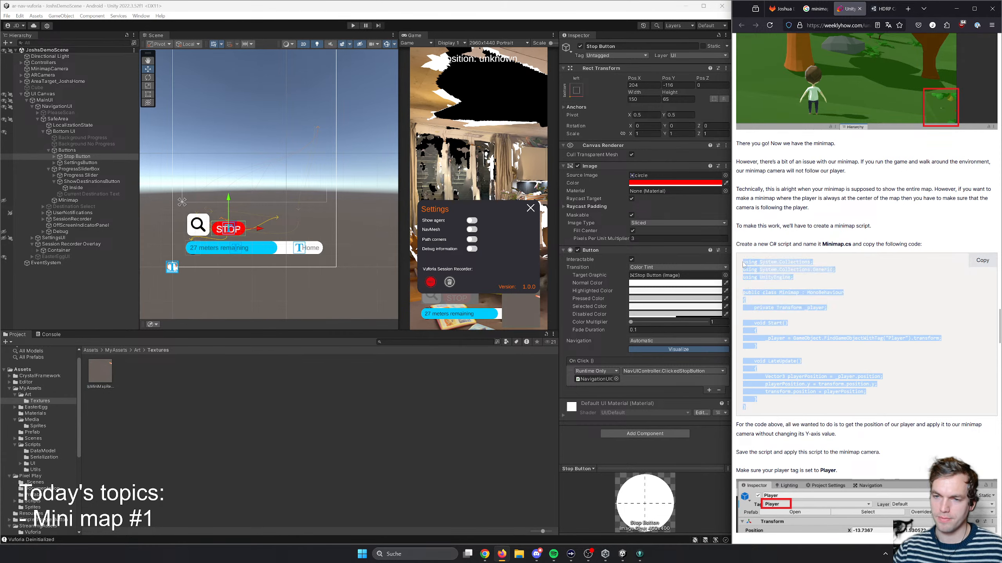
pyautogui.click(797, 384)
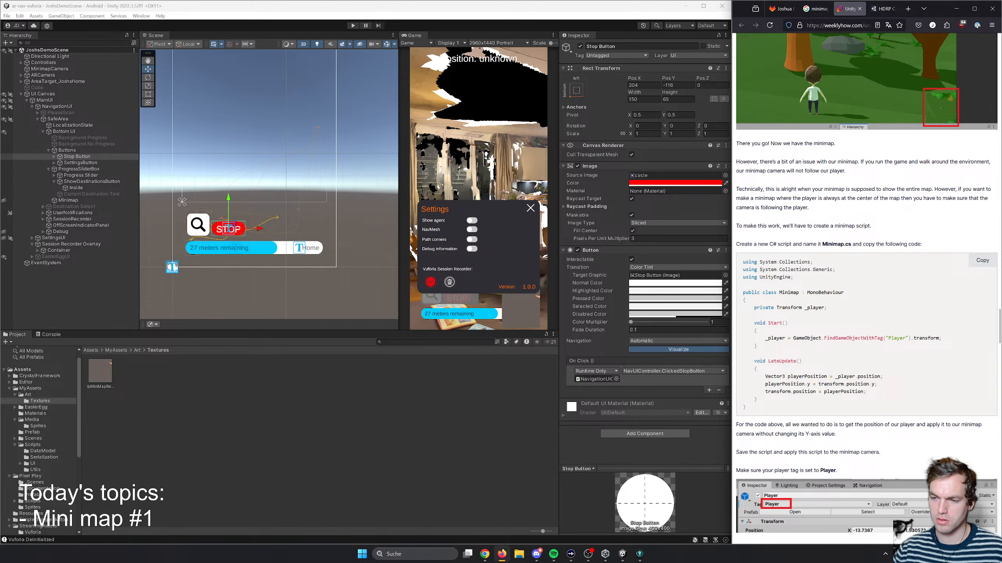
pyautogui.moveTo(875, 384); pyautogui.dragTo(824, 384)
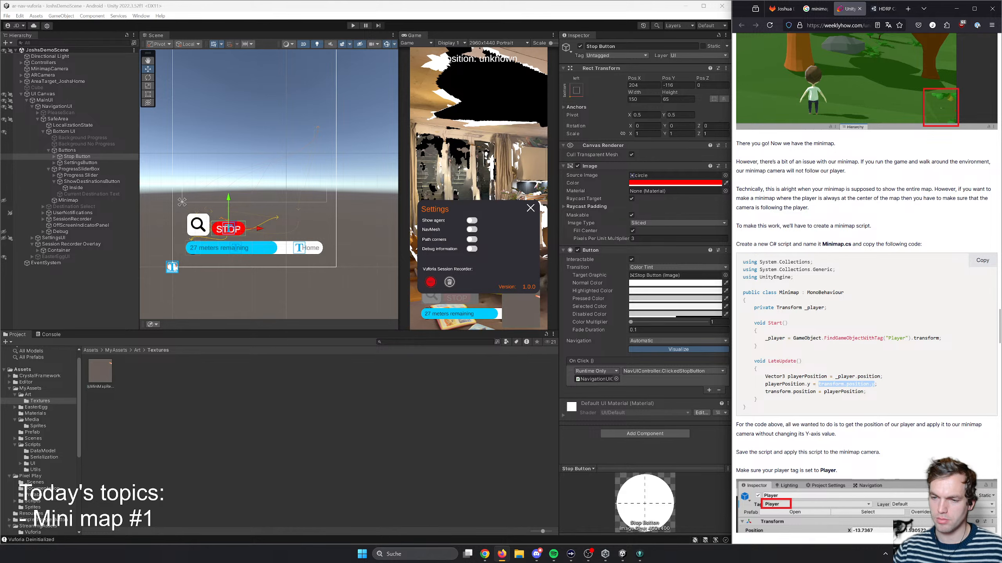
pyautogui.click(820, 388)
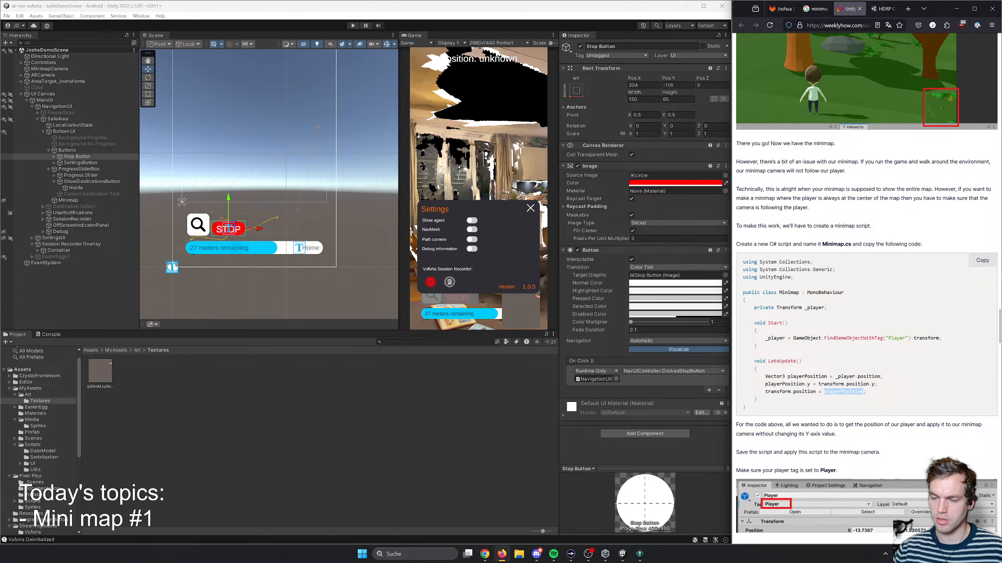
pyautogui.scroll(-6, 815, 345)
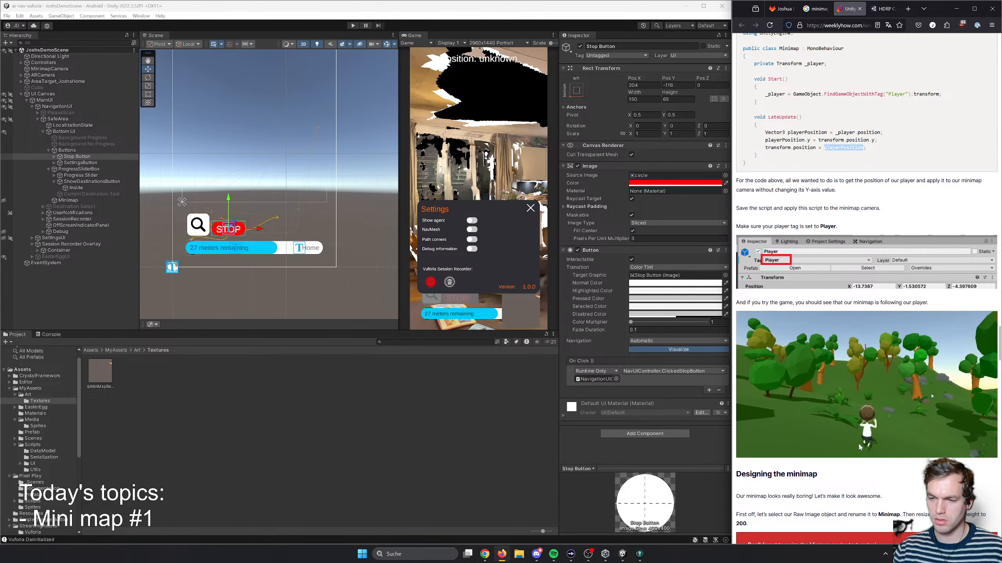
pyautogui.scroll(-7, 858, 446)
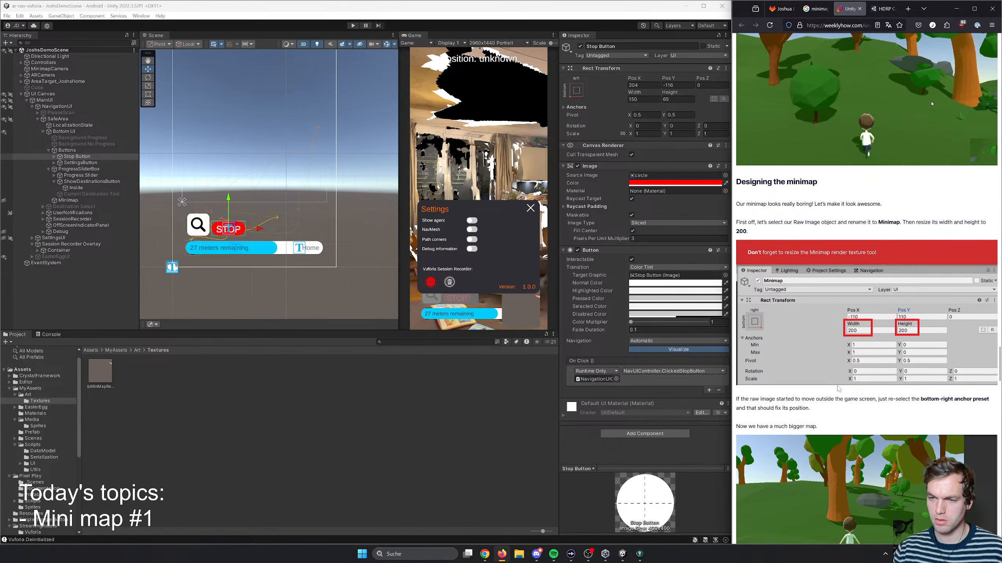
pyautogui.scroll(8, 838, 386)
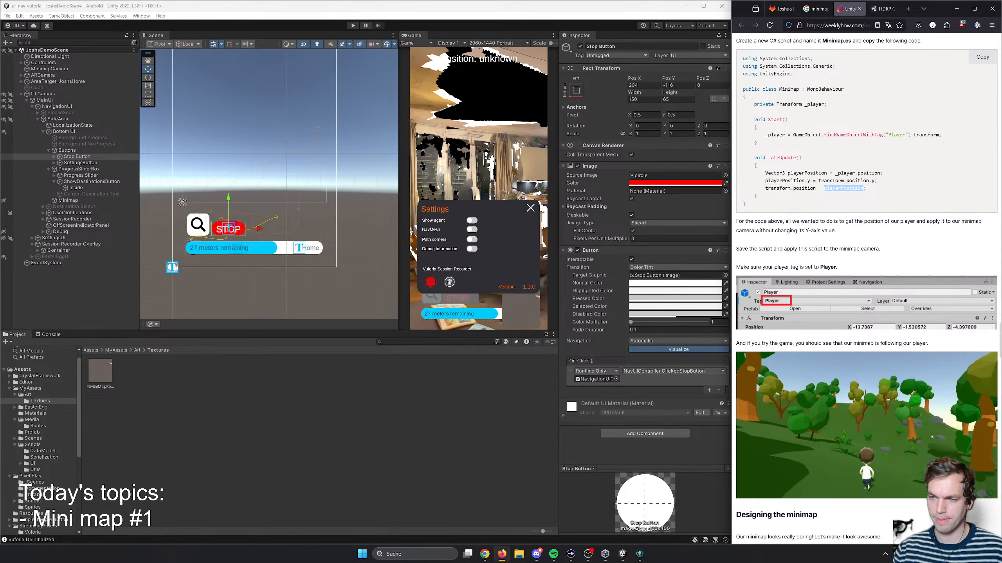
pyautogui.scroll(2, 838, 385)
# - Copy the complete Minimap.cs code from the article and open the project's MyAssets/Scripts folder in Unity
pyautogui.moveTo(880, 285); pyautogui.dragTo(740, 141)
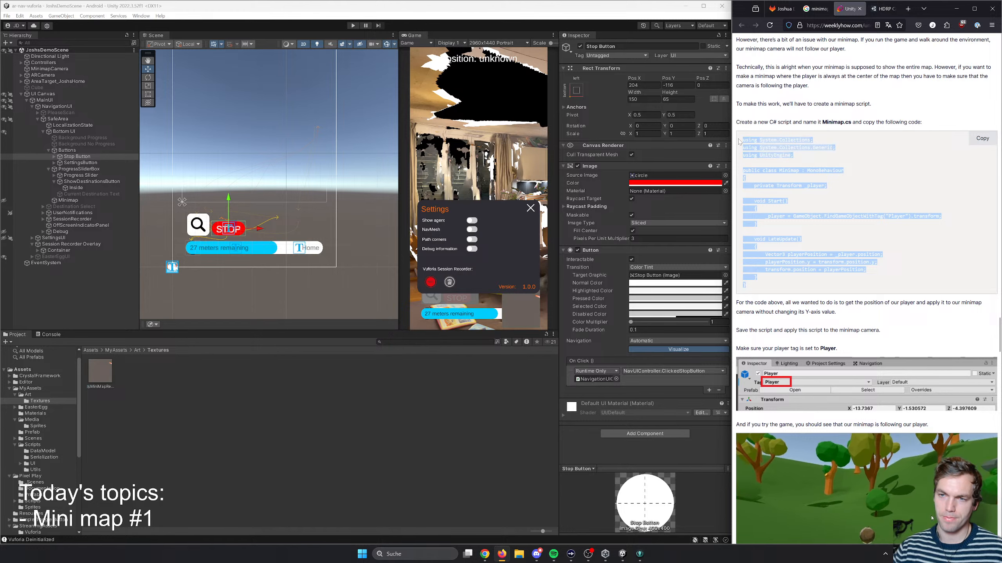
pyautogui.click(273, 401)
pyautogui.click(125, 350)
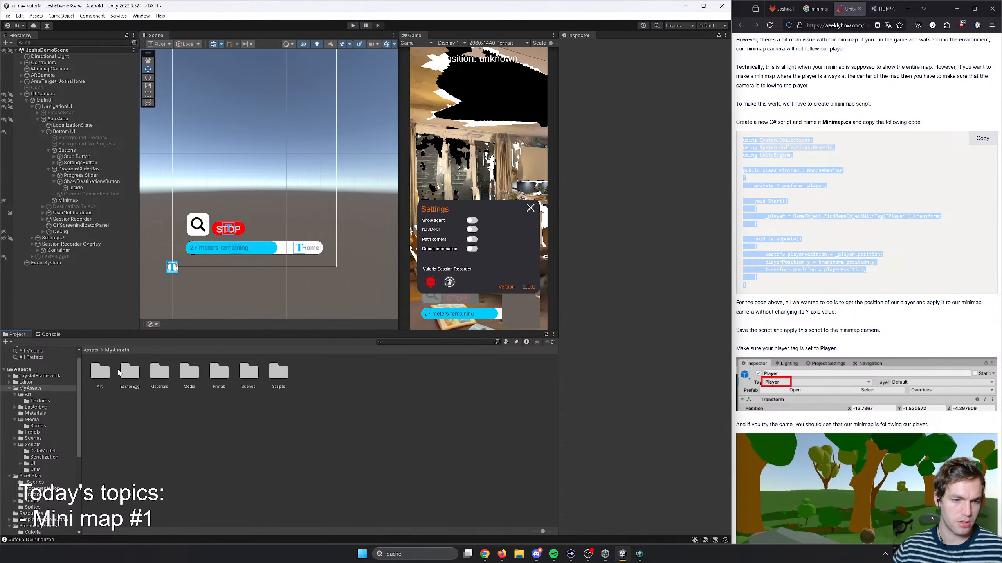
pyautogui.click(278, 372)
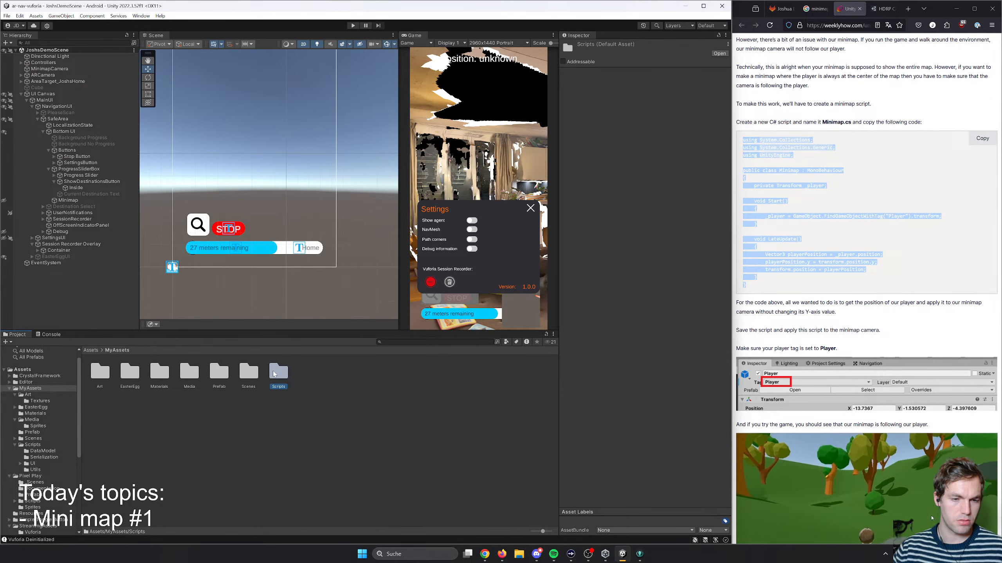
pyautogui.doubleClick(278, 372)
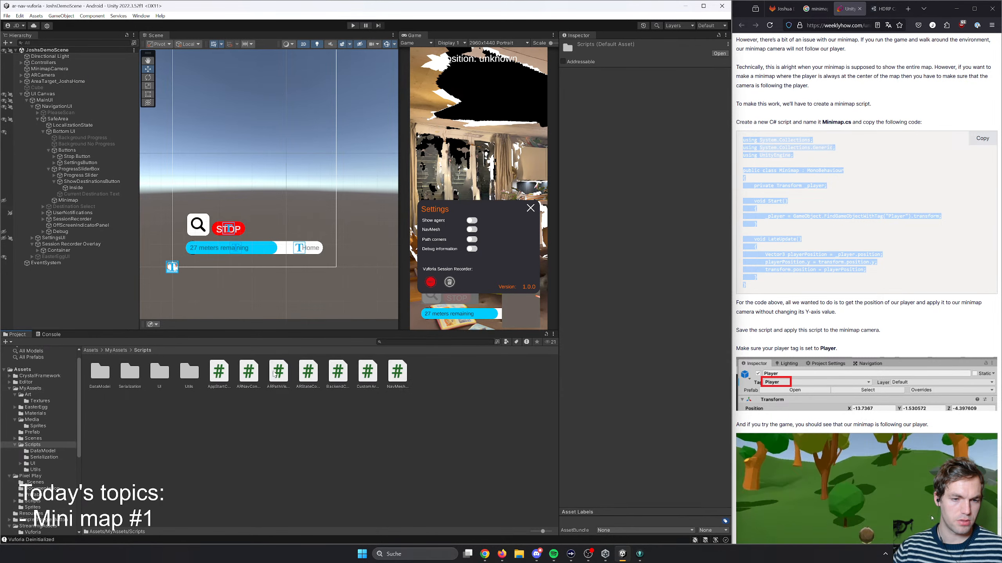
pyautogui.doubleClick(189, 383)
pyautogui.rightClick(209, 429)
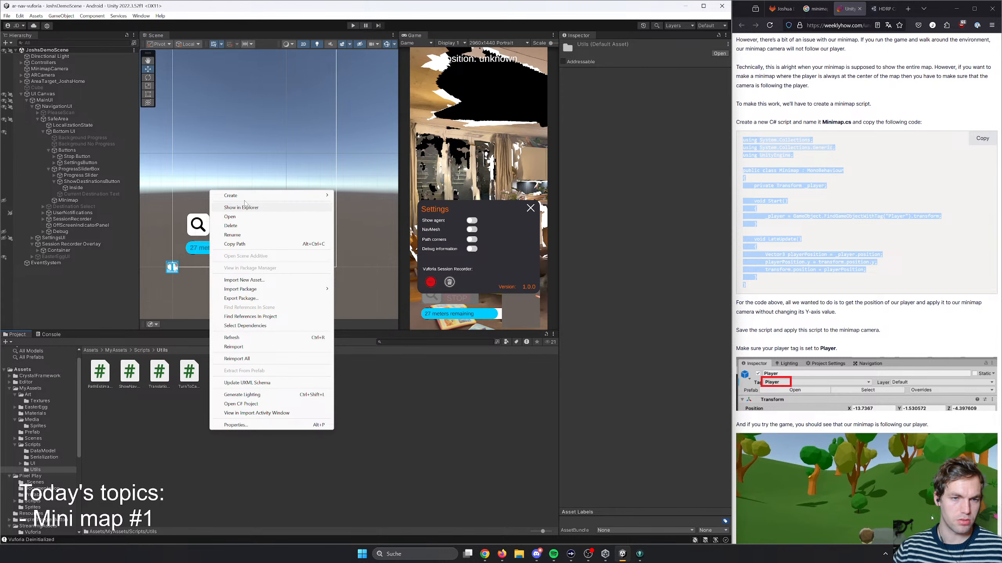
pyautogui.click(142, 350)
pyautogui.click(142, 350)
# - Create a C# script named Minimap in the Scripts folder
pyautogui.rightClick(222, 439)
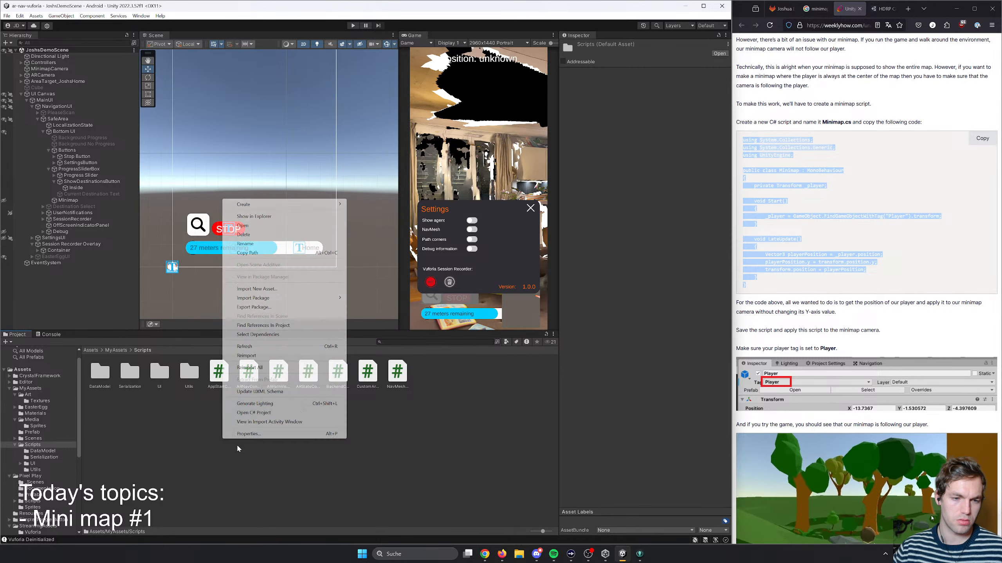
pyautogui.moveTo(276, 204)
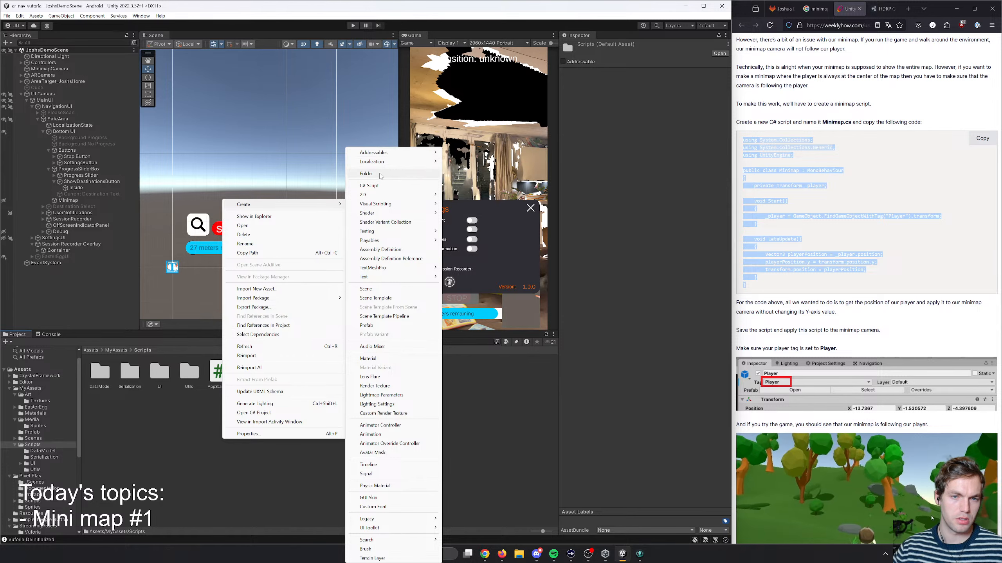
pyautogui.click(378, 185)
pyautogui.write('M')
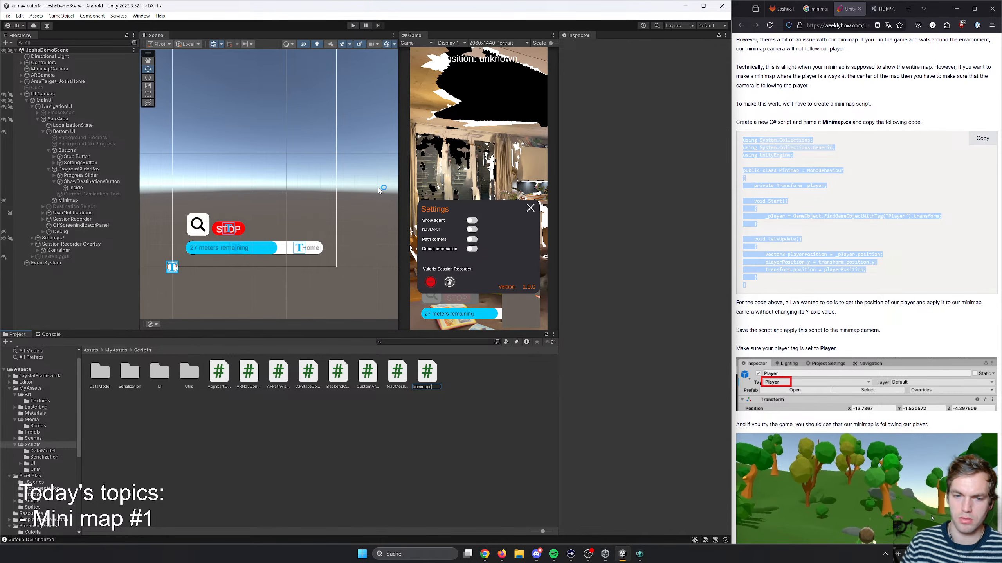
pyautogui.write('inimap')
pyautogui.press('Return')
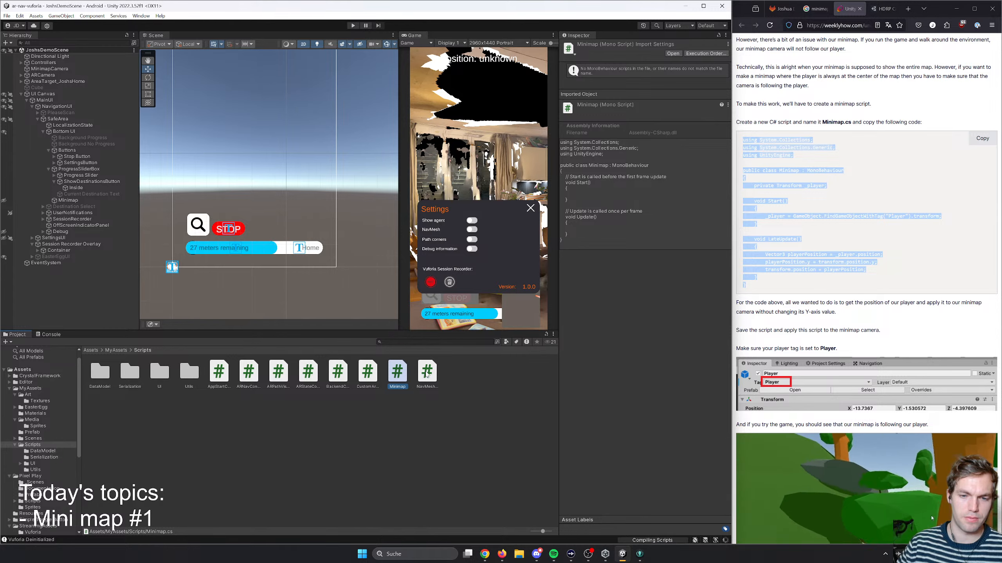
# - Open the Minimap script in the code editor and replace its template contents with the copied article code
pyautogui.click(419, 374)
pyautogui.doubleClick(403, 374)
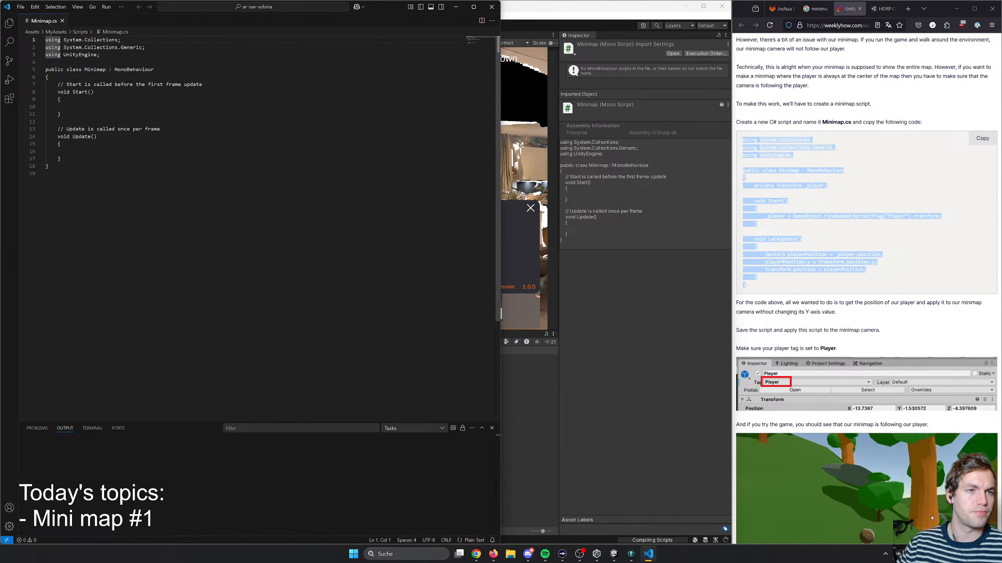
pyautogui.hotkey('ctrl', 'a')
pyautogui.write('using System.Collections; using System.Collections.Generic; using UnityEngine;  public class Minimap : MonoBehaviour {     private Transform _player;      void Start()     {         _player = GameObject.FindGameObjectWithTag("Player").transform;     }      void LateUpdate()     {         Vector3 playerPosition = _player.position;         playerPosition.y = transform.position.y;         transform.position = playerPosition;     } }')
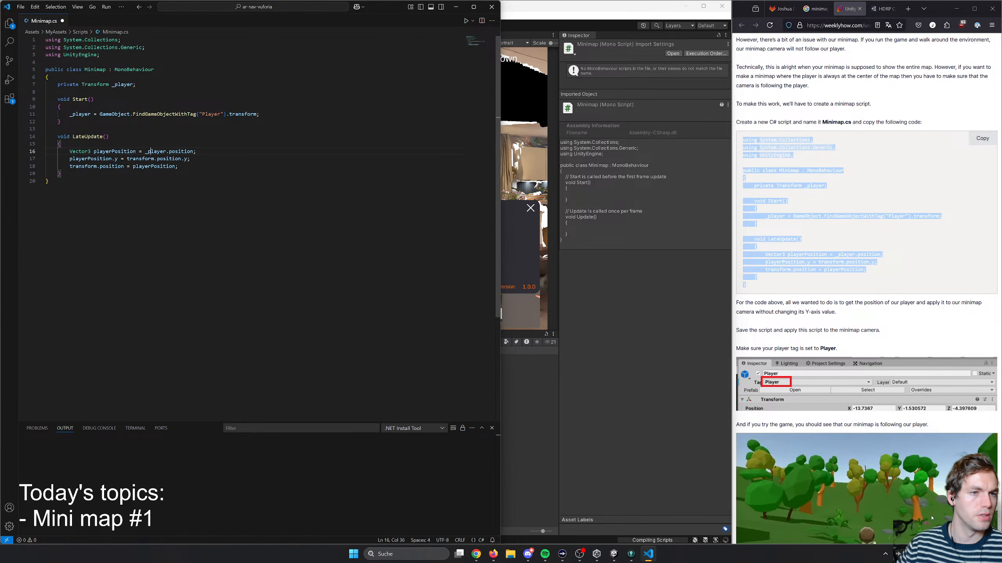
# - Check the "Player" tag lookup in the script against the ARCamera and MinimapCamera objects in the Unity scene
pyautogui.doubleClick(211, 114)
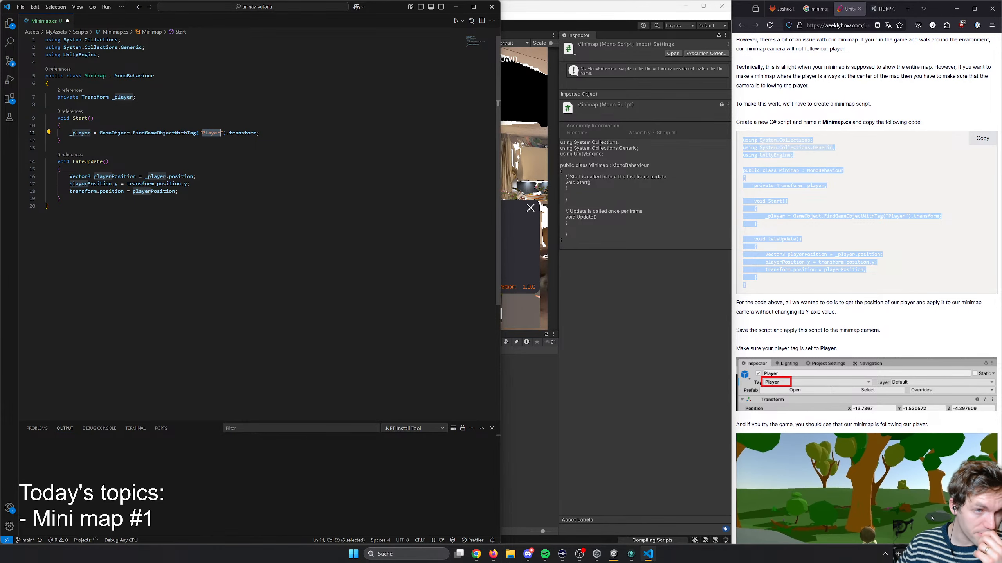
pyautogui.moveTo(388, 7); pyautogui.dragTo(454, 186)
pyautogui.click(46, 76)
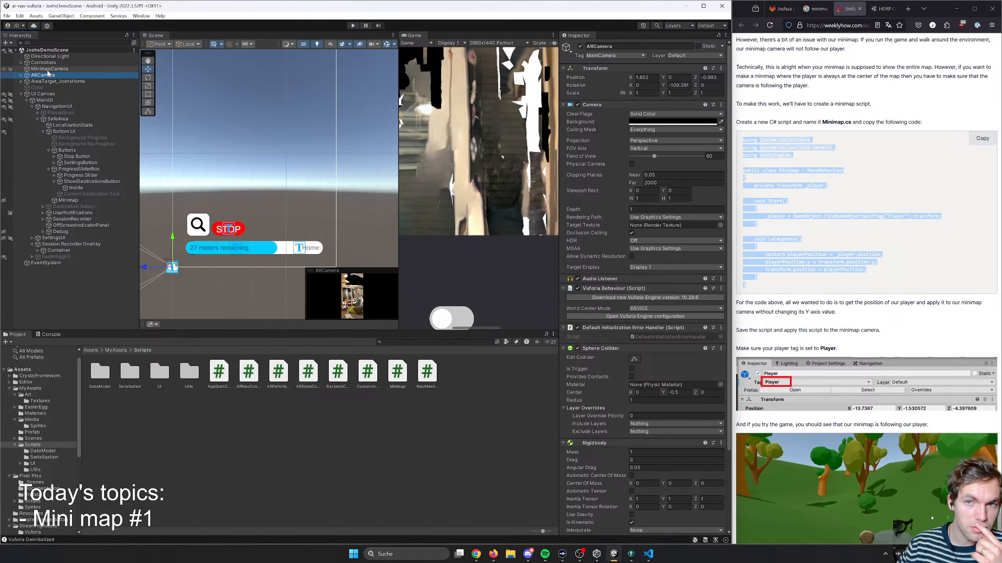
pyautogui.click(47, 70)
pyautogui.click(45, 76)
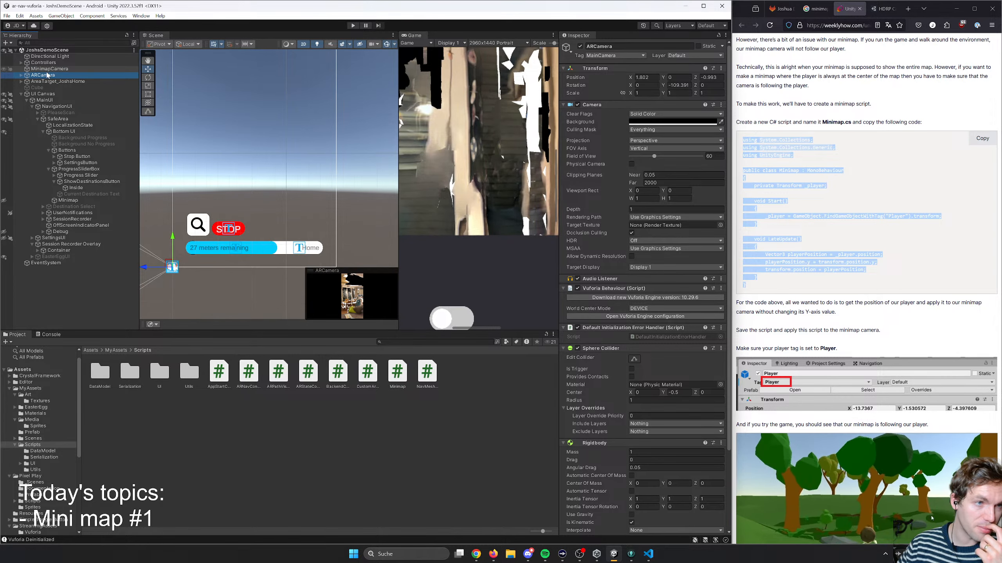
pyautogui.click(48, 69)
pyautogui.click(45, 76)
# - Switch to the code editor and rename the _player variable to ARCamera throughout the Minimap script
pyautogui.hotkey('alt', 'Tab')
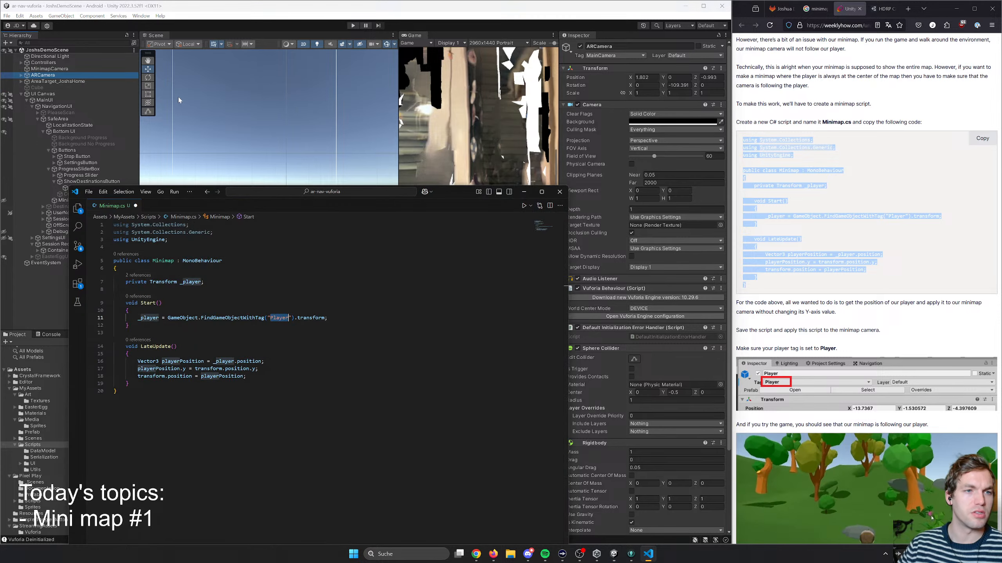
pyautogui.press('Up')
pyautogui.press('Up')
pyautogui.press('Up')
pyautogui.press('Up')
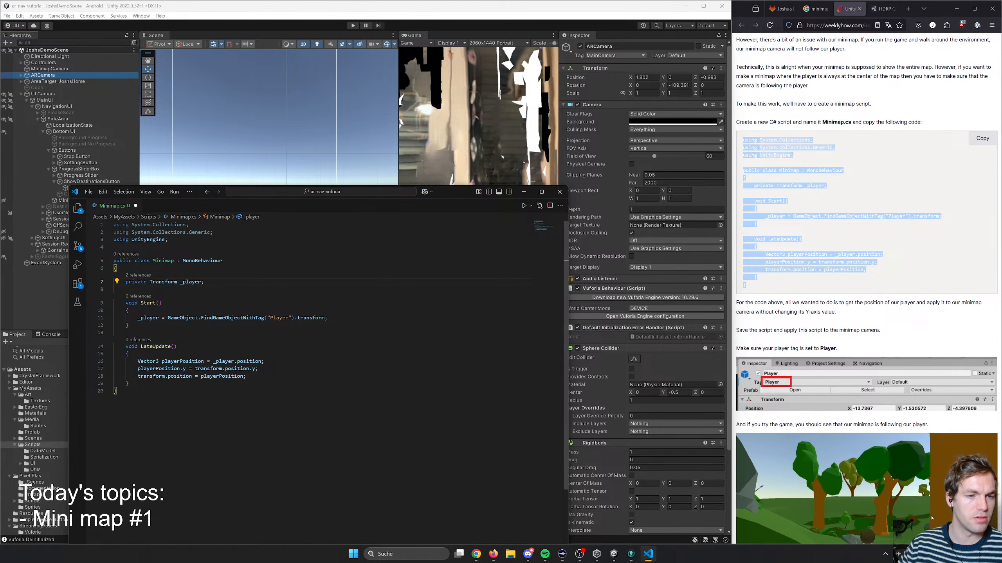
pyautogui.hotkey('ctrl', 'Left')
pyautogui.hotkey('ctrl', 'Left')
pyautogui.hotkey('ctrl', 'Right')
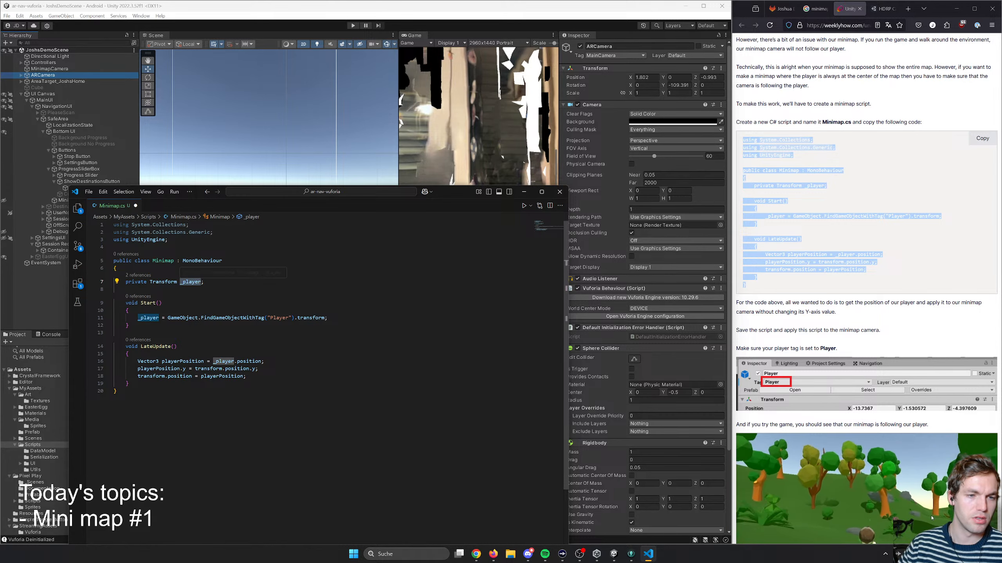
pyautogui.rightClick(190, 283)
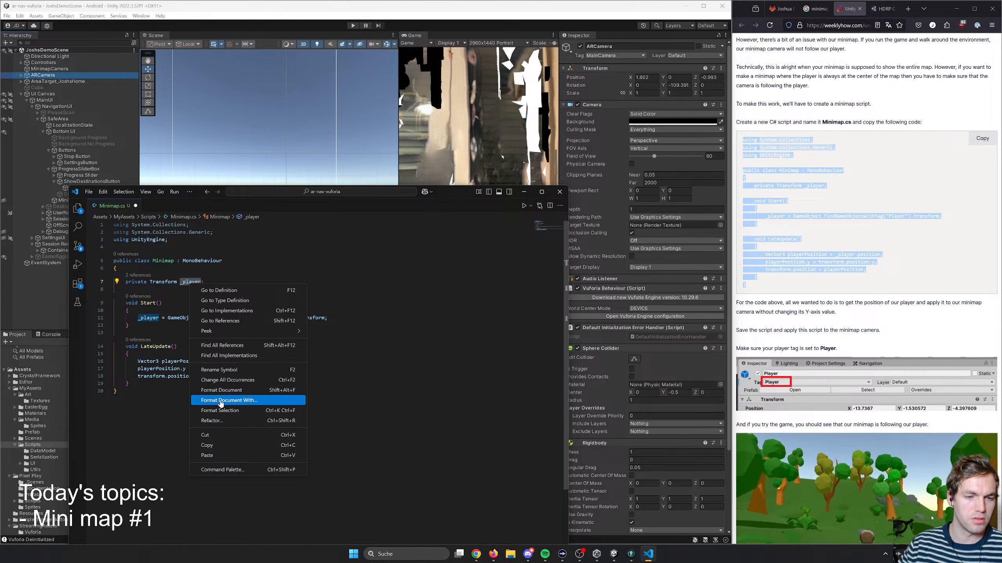
pyautogui.click(237, 372)
pyautogui.press('Right')
pyautogui.press('BackSpace')
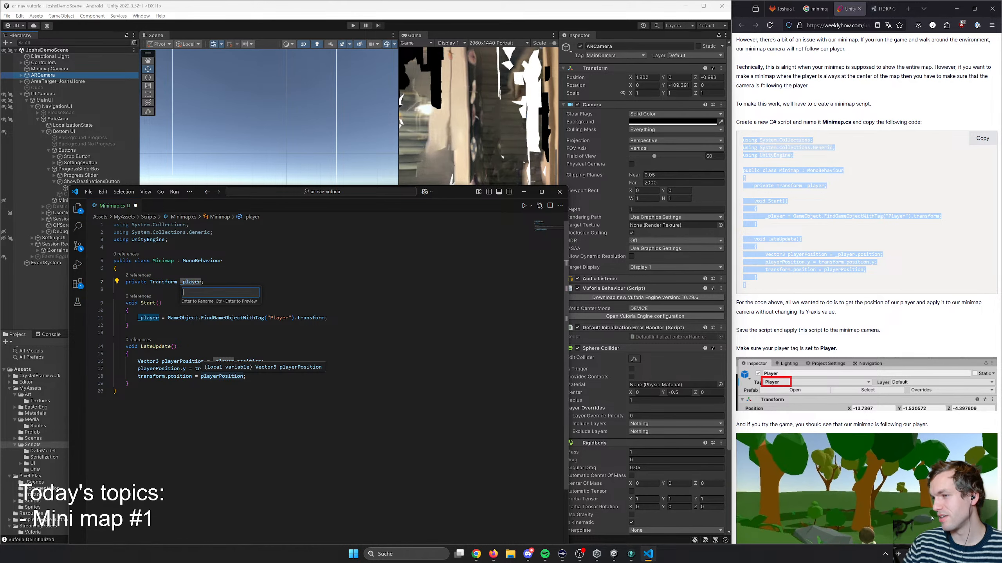
pyautogui.write('Ca')
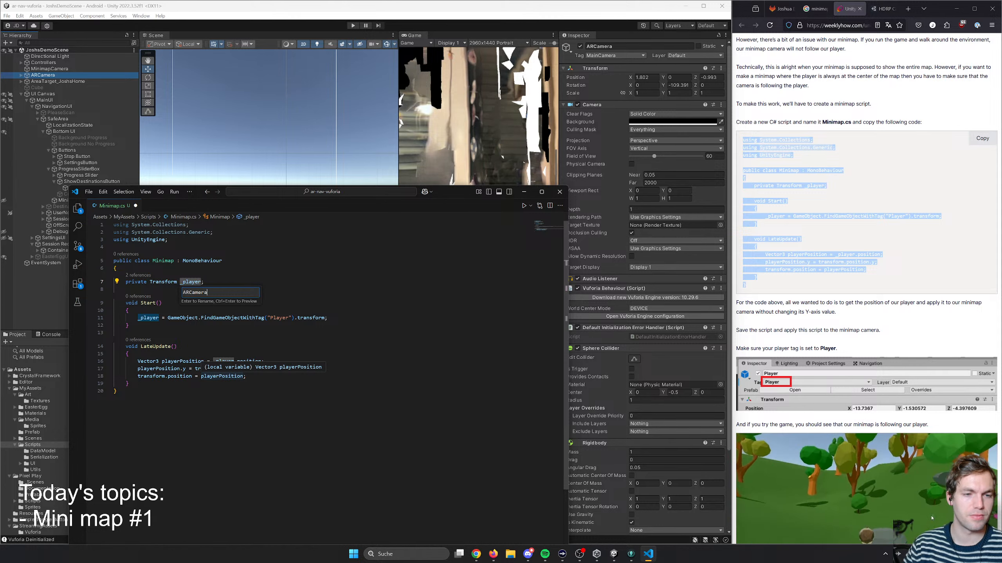
pyautogui.write('mera')
pyautogui.press('Return')
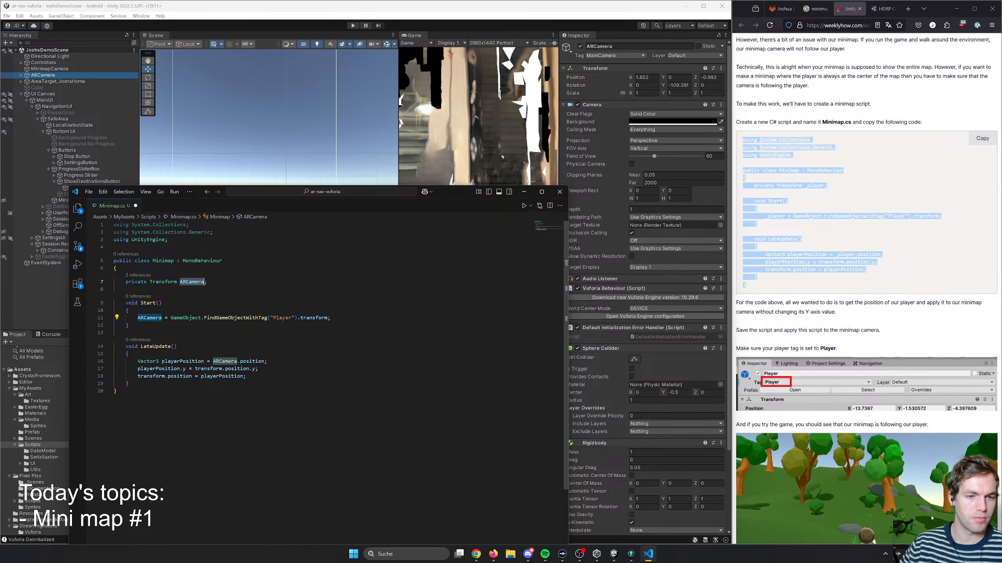
# - Undo the last rename of the Transform variable in the Minimap script
pyautogui.press('Down')
pyautogui.press('Down')
pyautogui.press('Down')
pyautogui.press('Down')
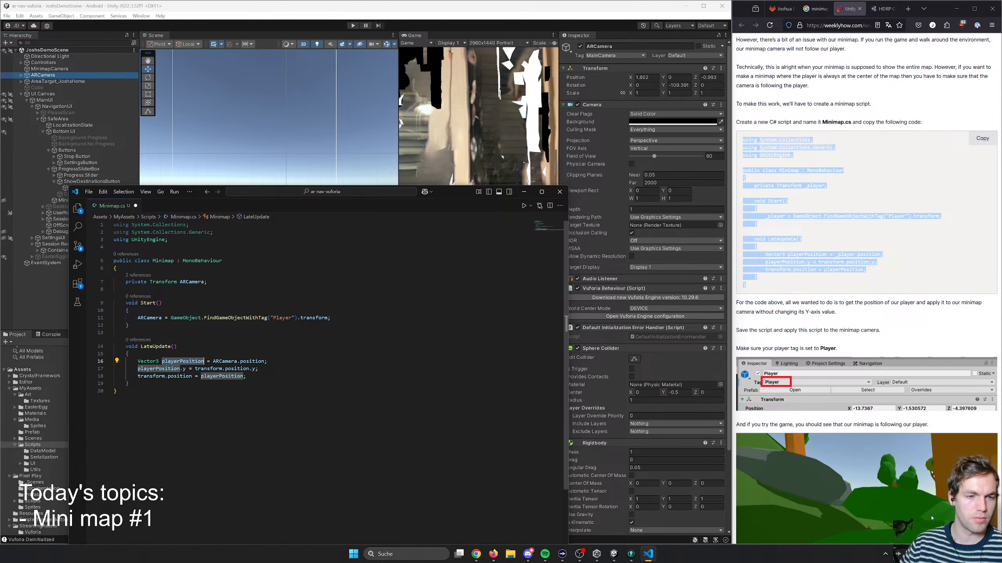
pyautogui.hotkey('ctrl', 'z')
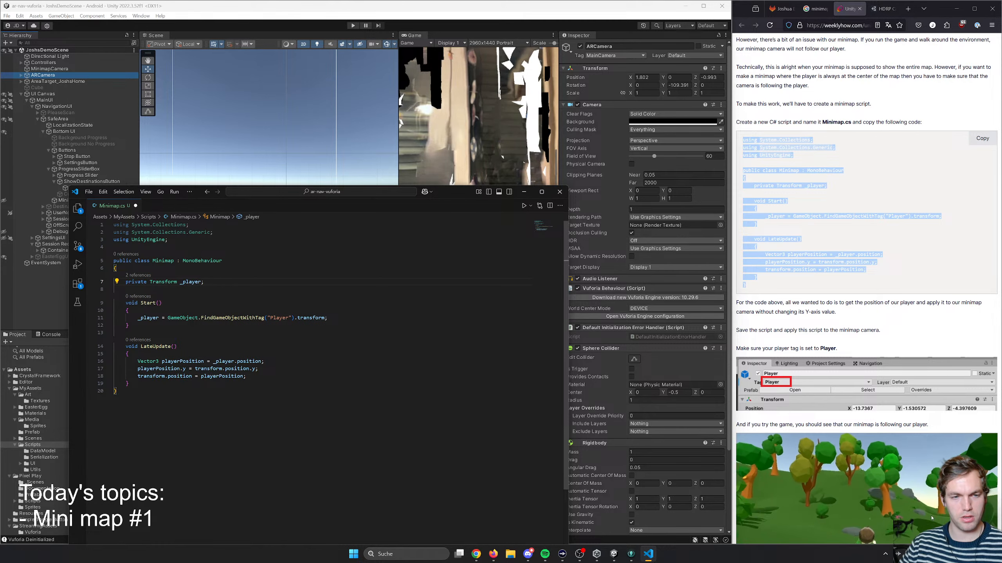
# - Rename the _player variable to user throughout the Minimap script
pyautogui.rightClick(189, 283)
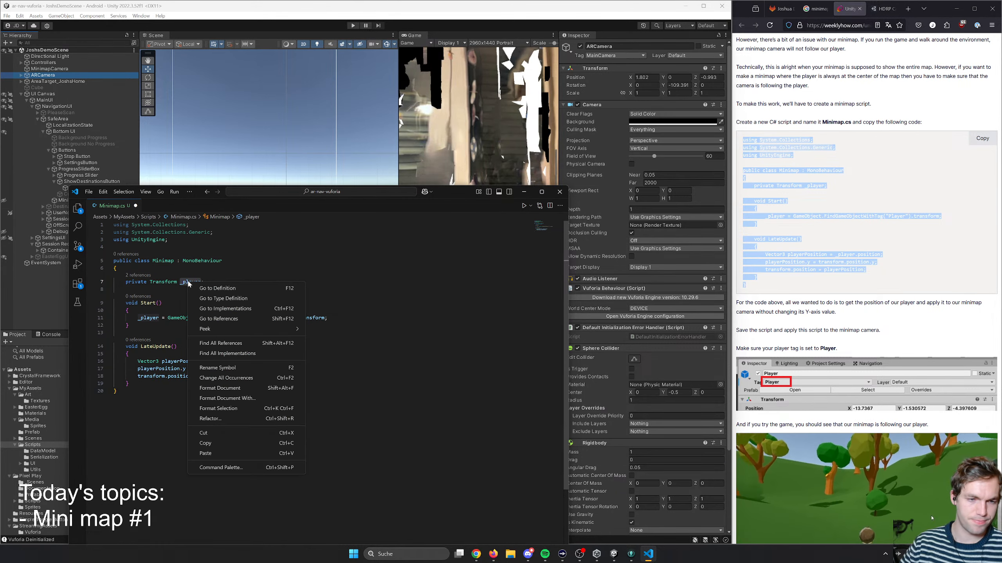
pyautogui.click(227, 366)
pyautogui.write('user')
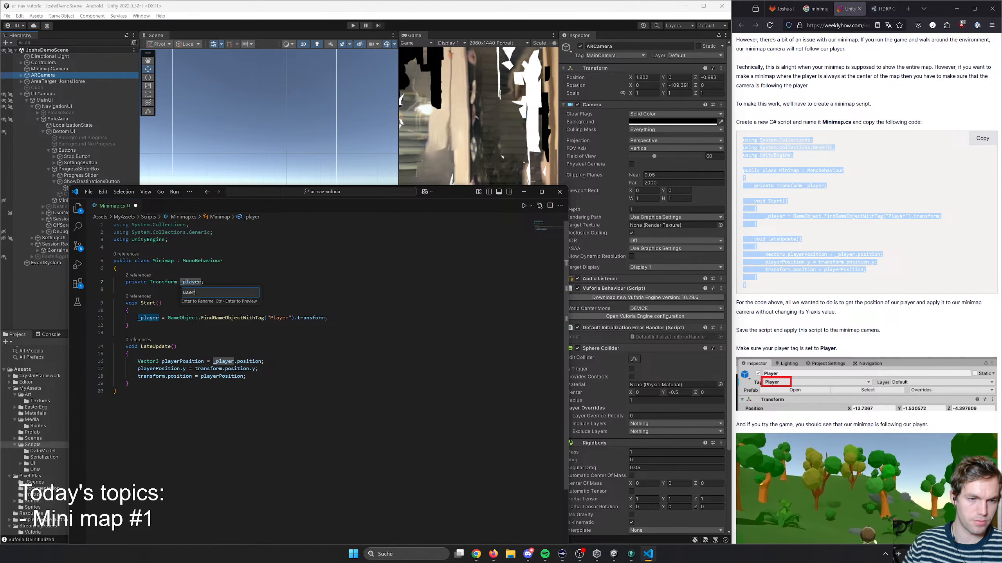
pyautogui.press('Return')
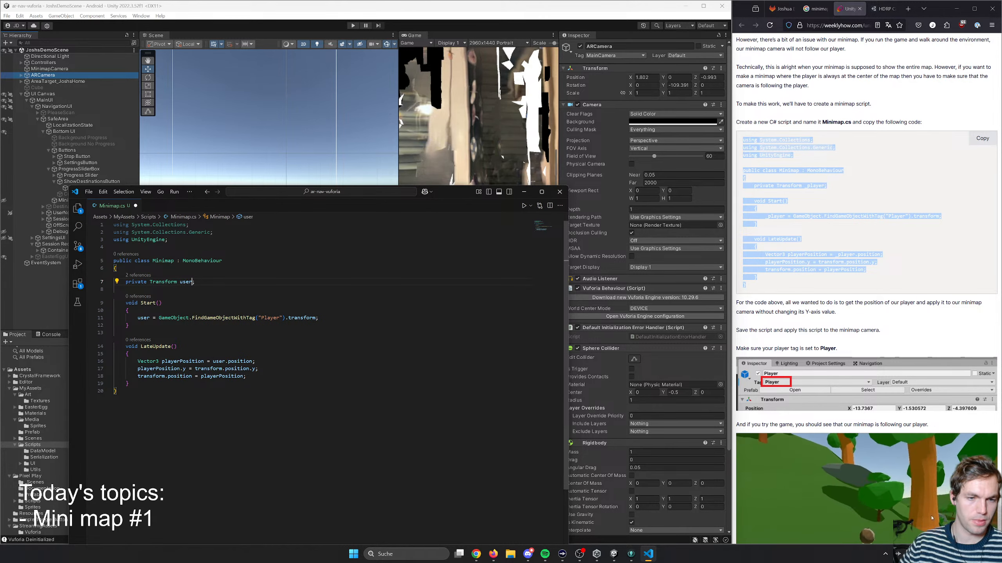
# - Replace the "Player" tag lookup assigned to user in the Start method with Camera.main
pyautogui.press('Down')
pyautogui.press('Down')
pyautogui.press('Down')
pyautogui.press('Down')
pyautogui.hotkey('ctrl', 'Right')
pyautogui.hotkey('ctrl', 'Right')
pyautogui.hotkey('ctrl', 'shift', 'Right')
pyautogui.press('End')
pyautogui.hotkey('shift', 'Home')
pyautogui.hotkey('ctrl', 'shift', 'Right')
pyautogui.hotkey('ctrl', 'shift', 'Right')
pyautogui.hotkey('shift', 'Right')
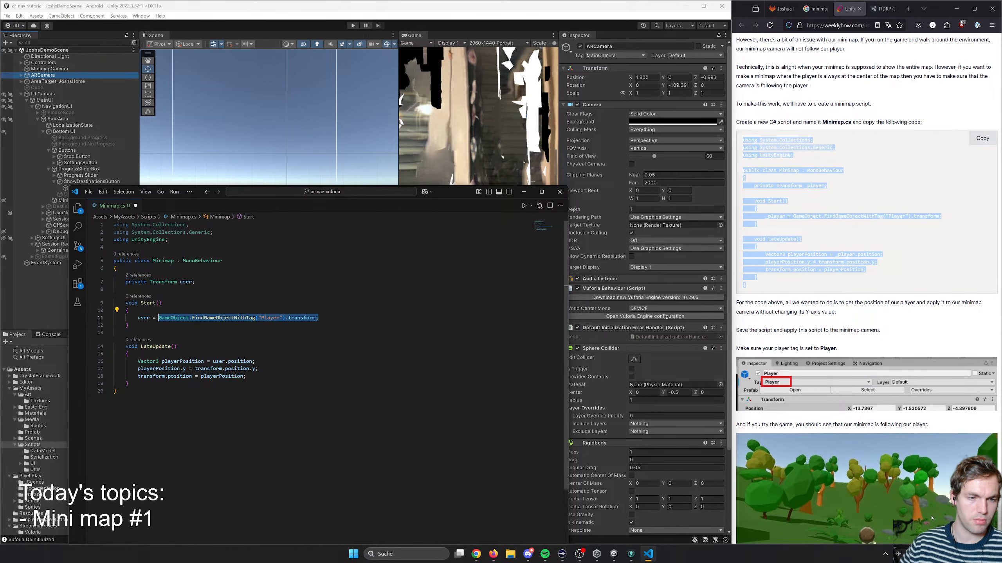
pyautogui.write('Main')
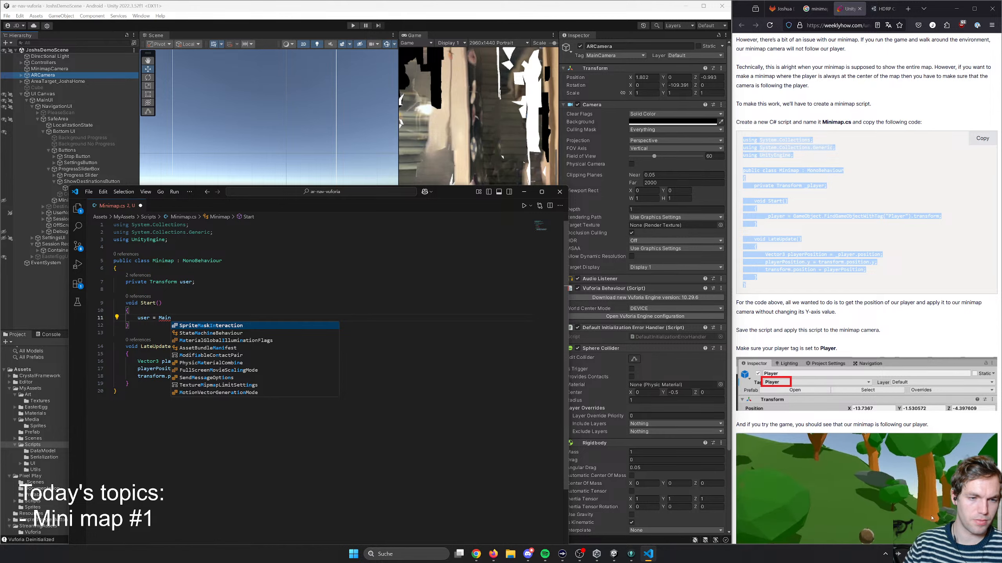
pyautogui.press('BackSpace')
pyautogui.press('BackSpace')
pyautogui.press('BackSpace')
pyautogui.press('BackSpace')
pyautogui.write('Cam')
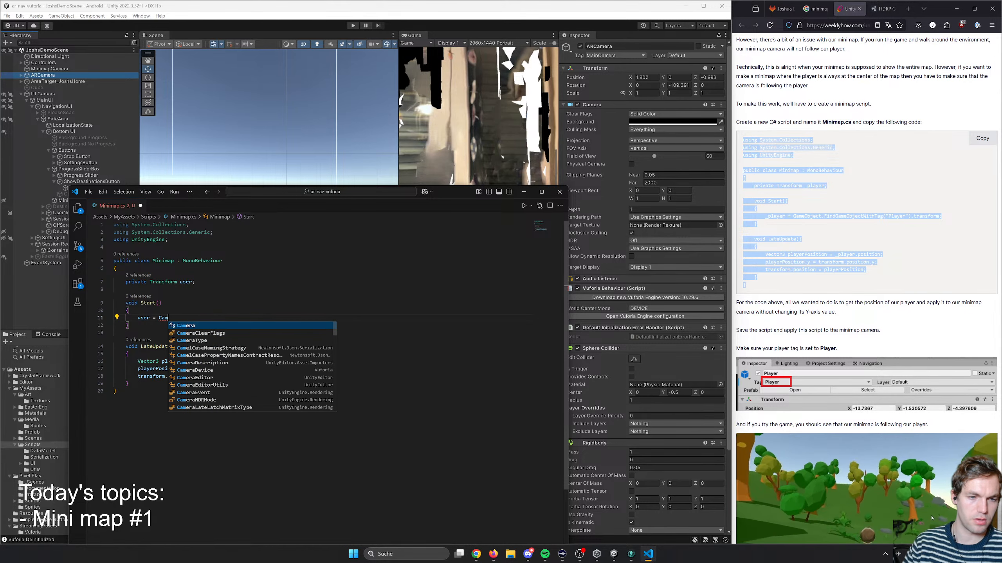
pyautogui.write('era.ma')
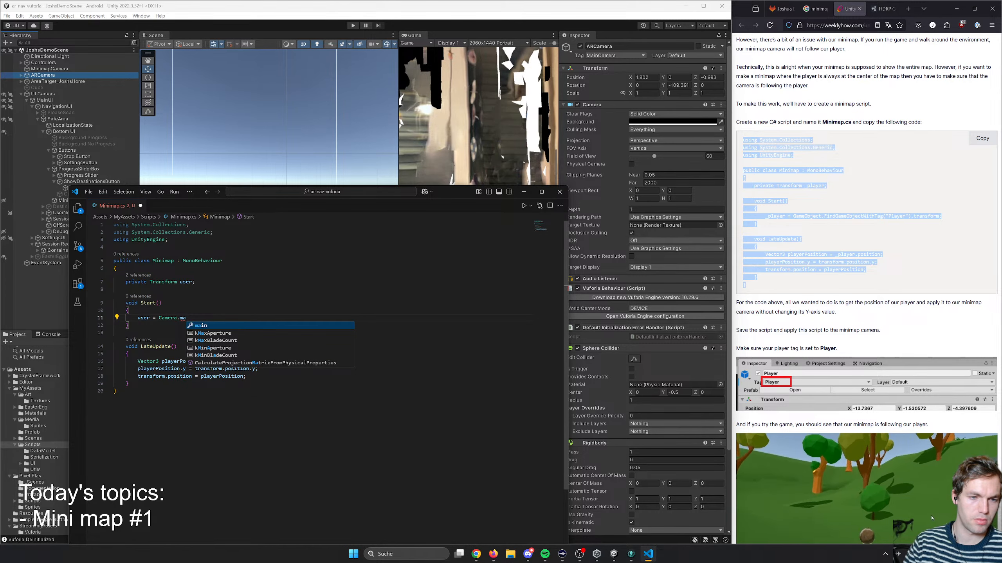
pyautogui.press('Tab')
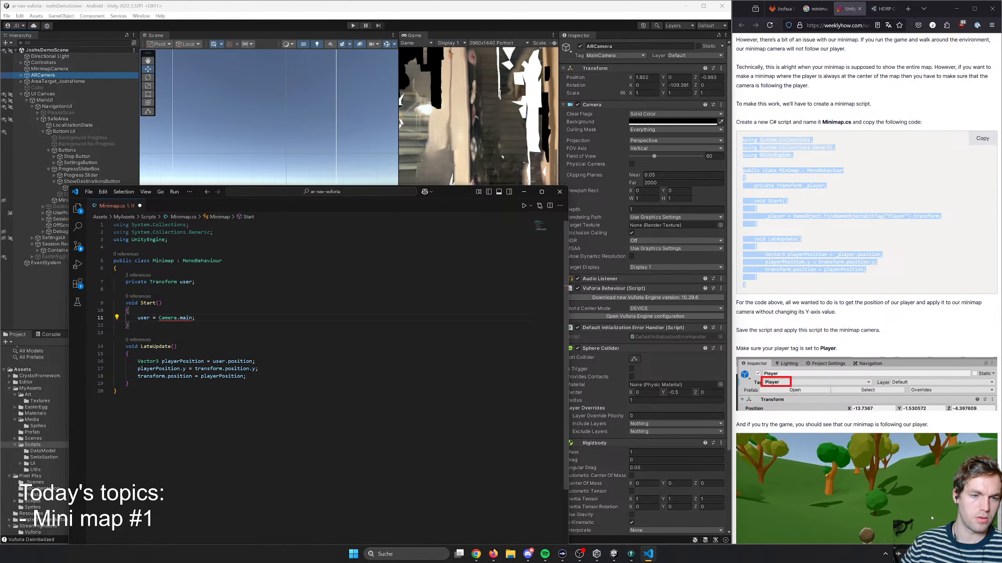
# - Extend the user assignment in Start to Camera.main.transform and end the statement with a semicolon
pyautogui.moveTo(168, 318)
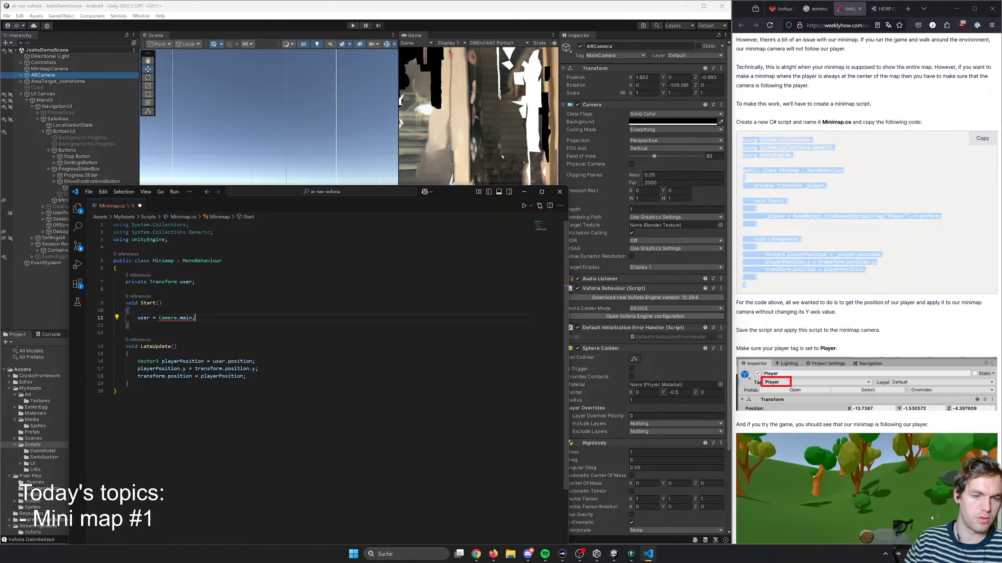
pyautogui.press('BackSpace')
pyautogui.write('.transform')
pyautogui.press('Tab')
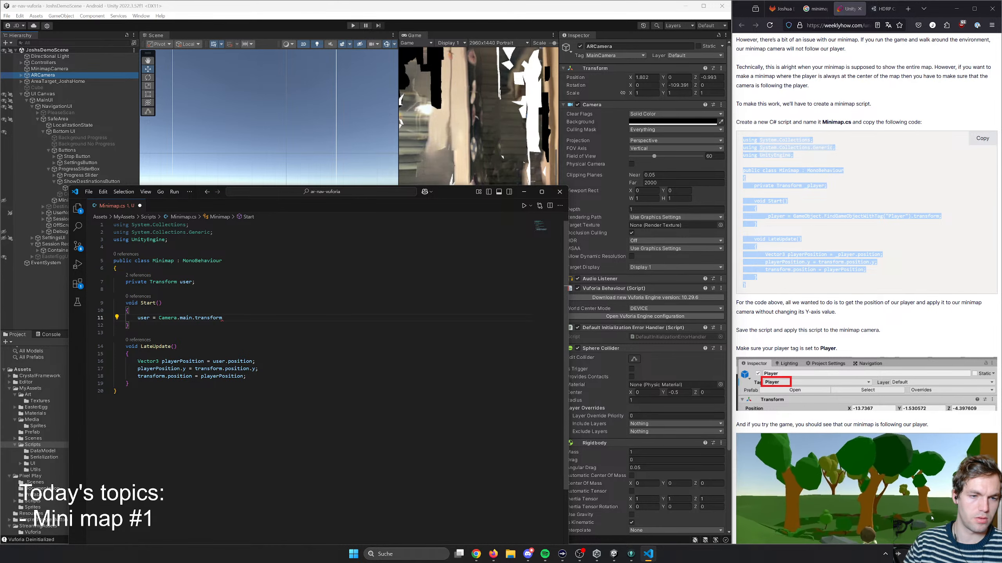
pyautogui.write(';')
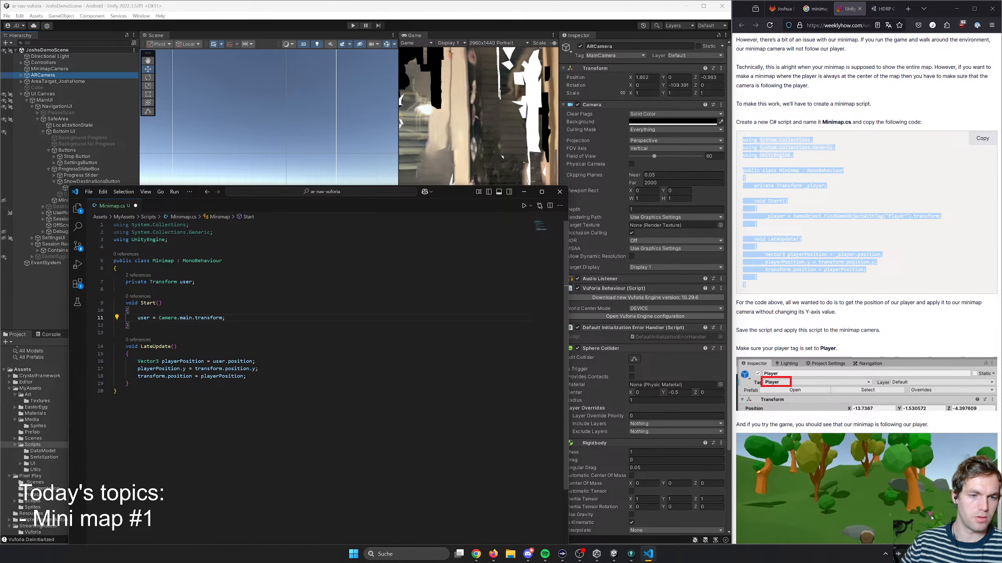
# - Rename the playerPosition variable in the LateUpdate method to userPosition
pyautogui.doubleClick(143, 317)
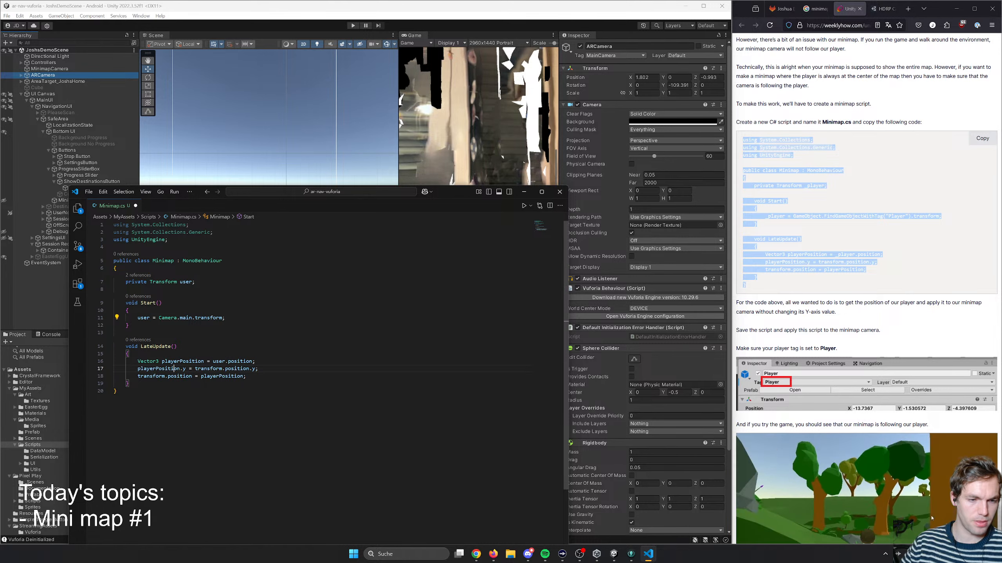
pyautogui.doubleClick(159, 369)
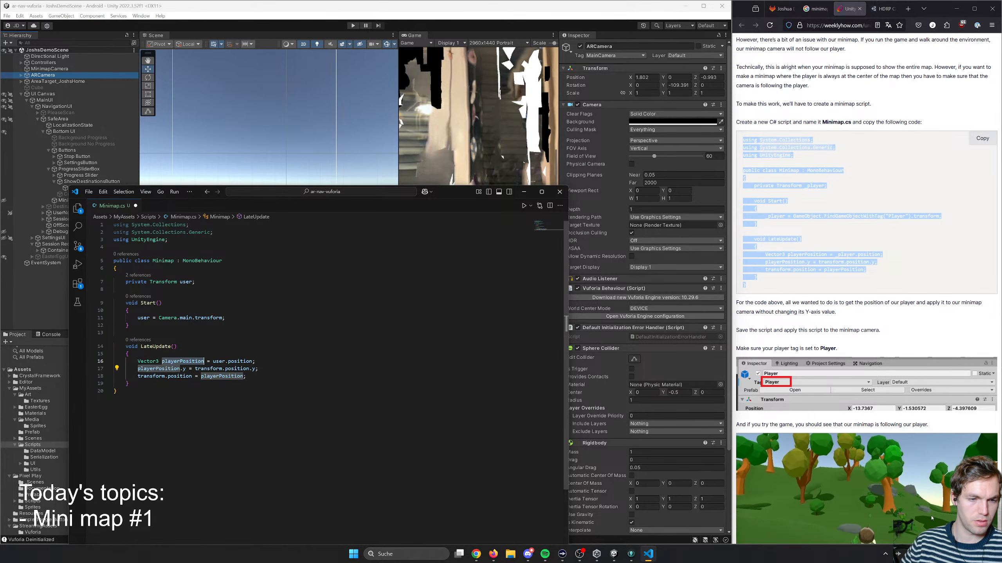
pyautogui.rightClick(177, 363)
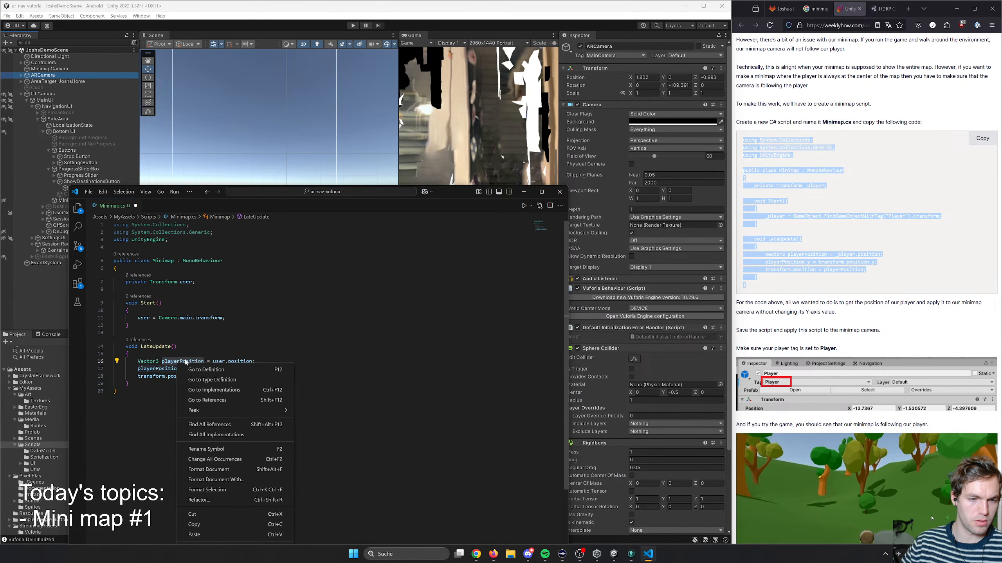
pyautogui.click(206, 449)
pyautogui.write('userPosition')
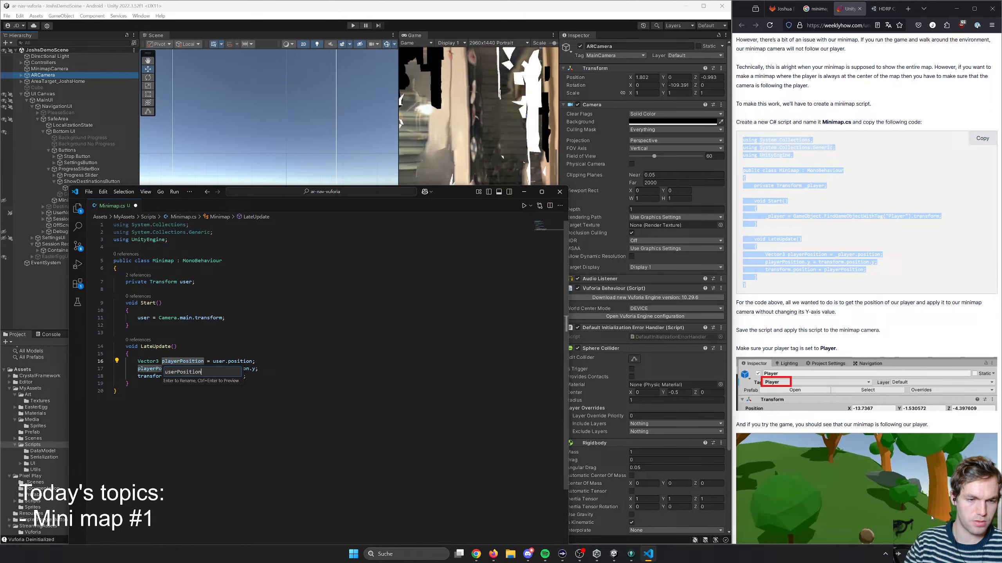
pyautogui.press('Return')
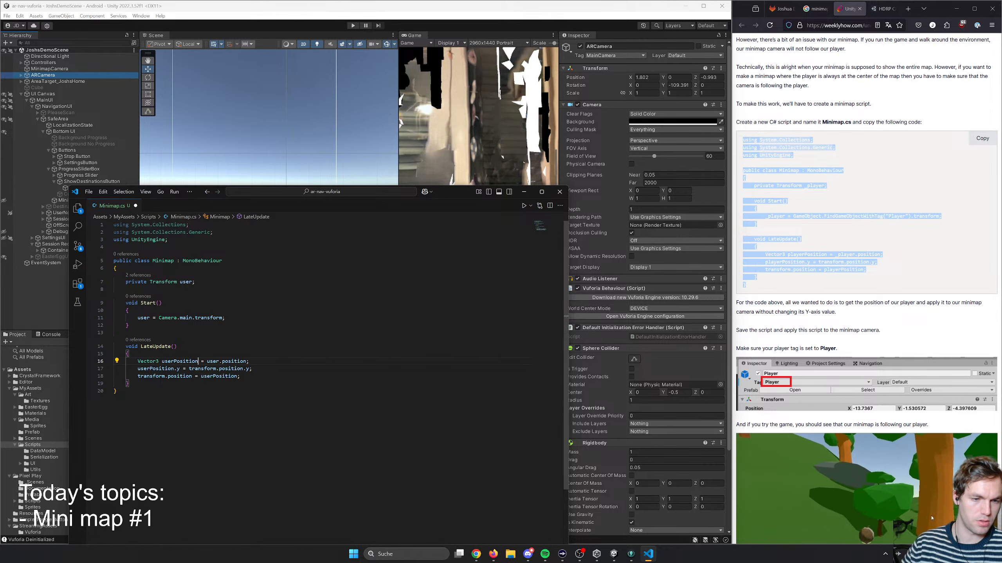
# - Review how the Minimap script uses user, userPosition and transform.position across the Start and LateUpdate methods
pyautogui.doubleClick(180, 376)
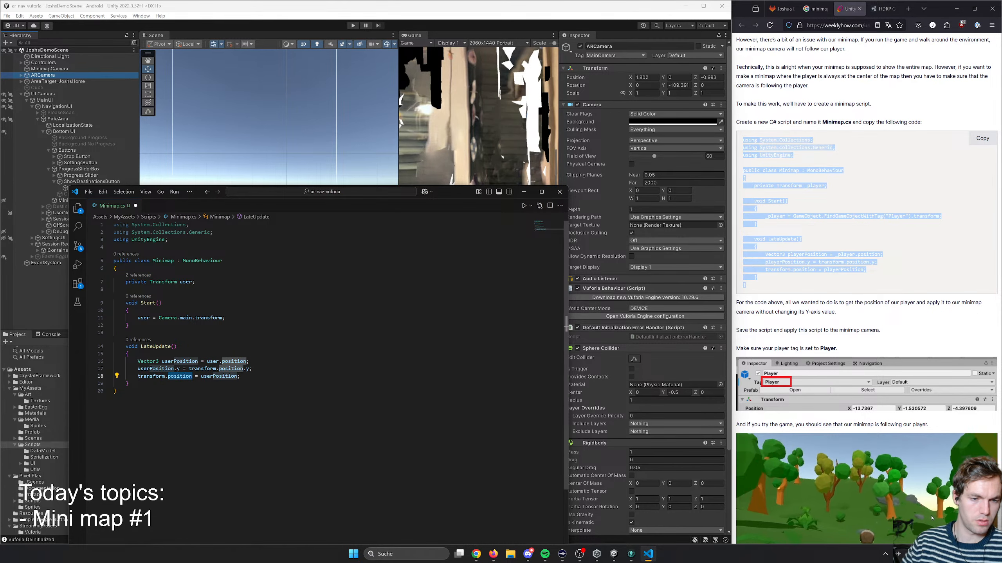
pyautogui.doubleClick(234, 362)
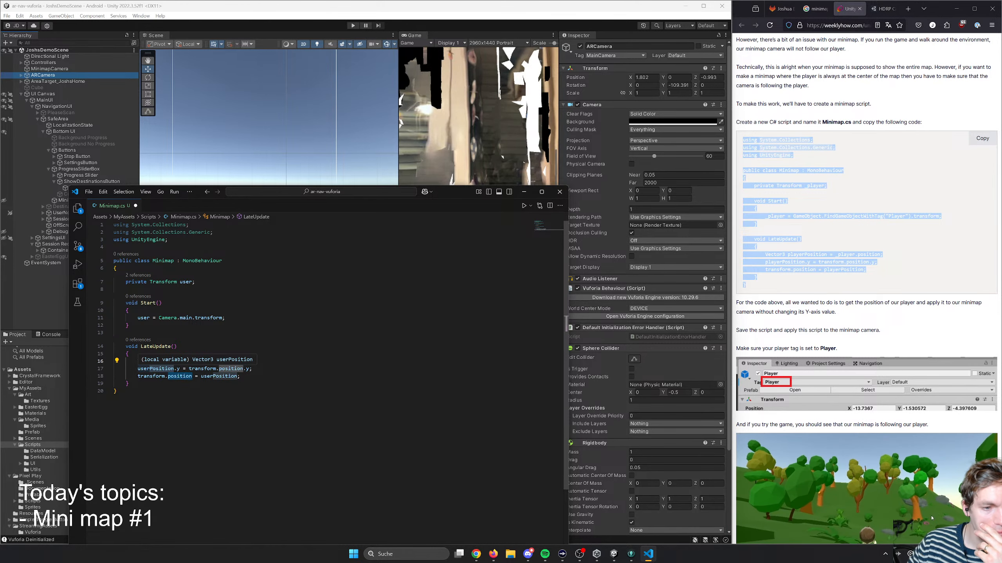
pyautogui.doubleClick(203, 369)
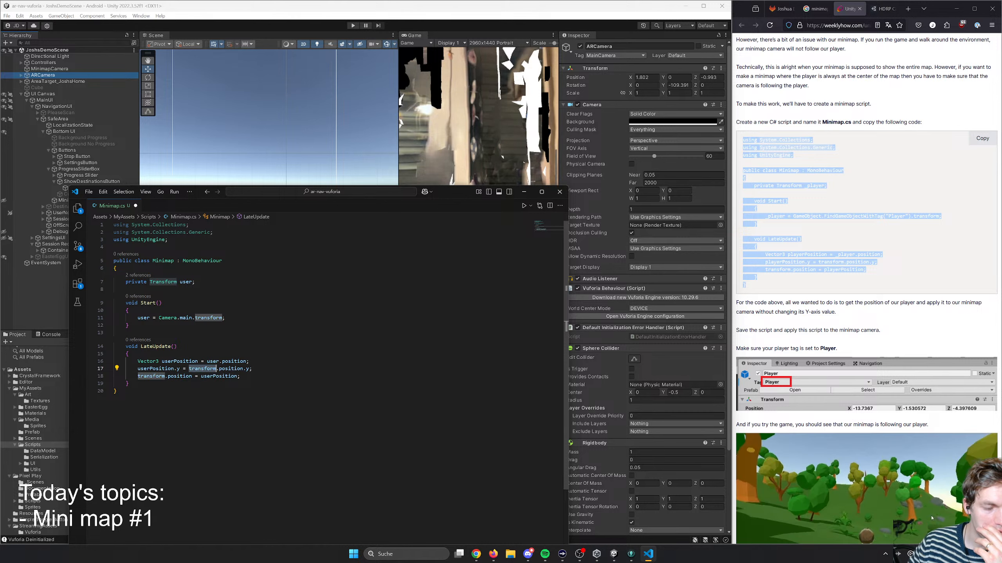
pyautogui.doubleClick(162, 261)
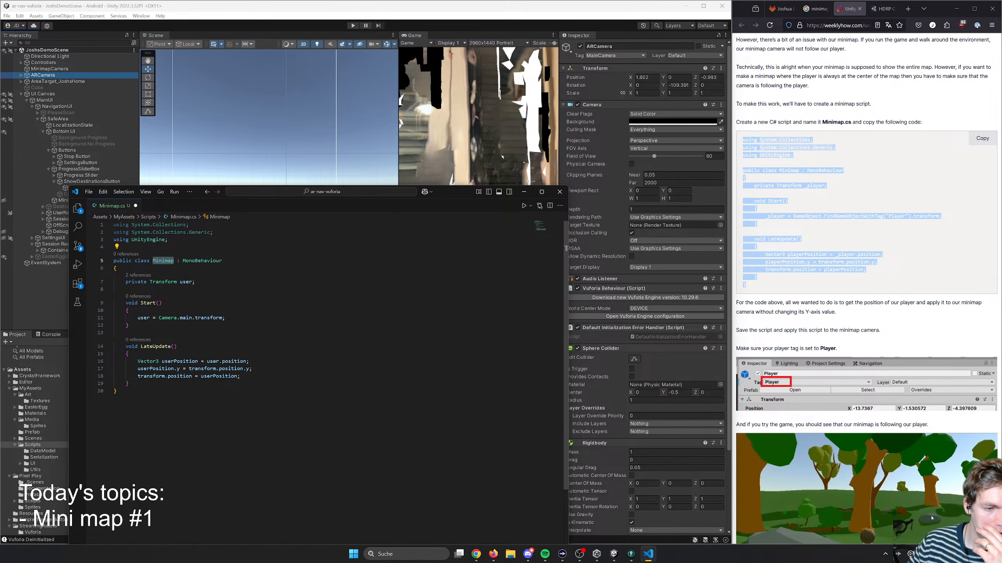
pyautogui.doubleClick(152, 377)
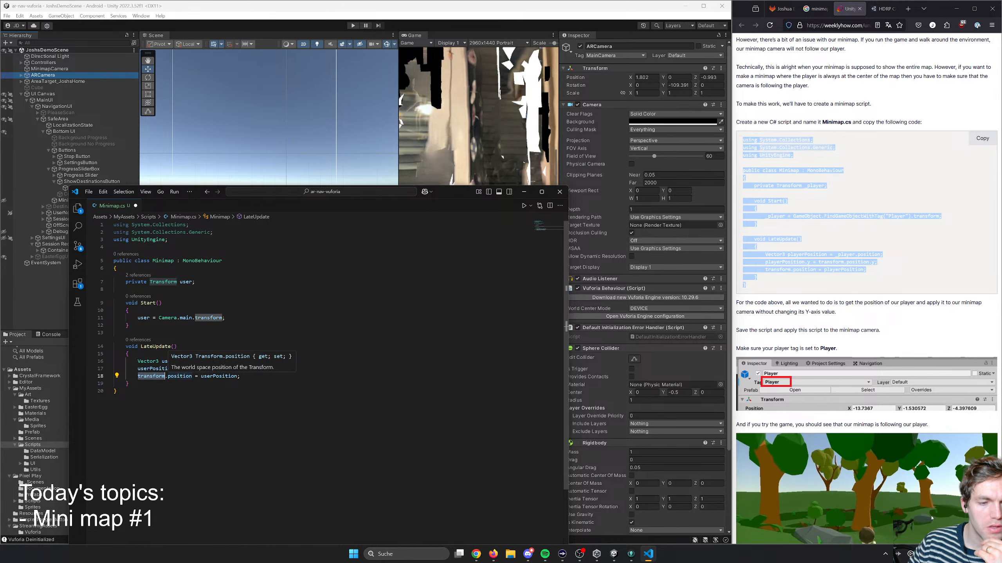
pyautogui.doubleClick(219, 377)
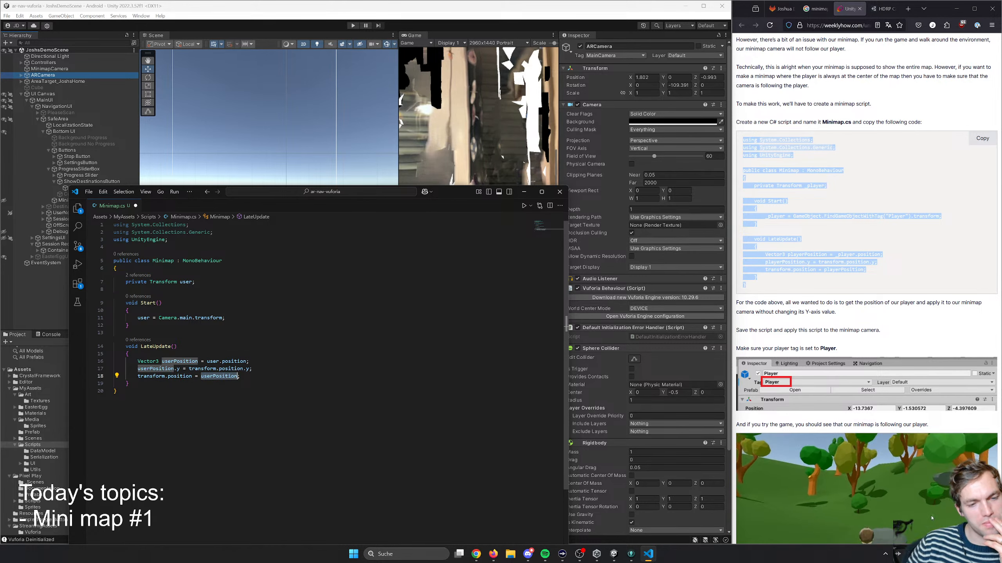
pyautogui.click(117, 269)
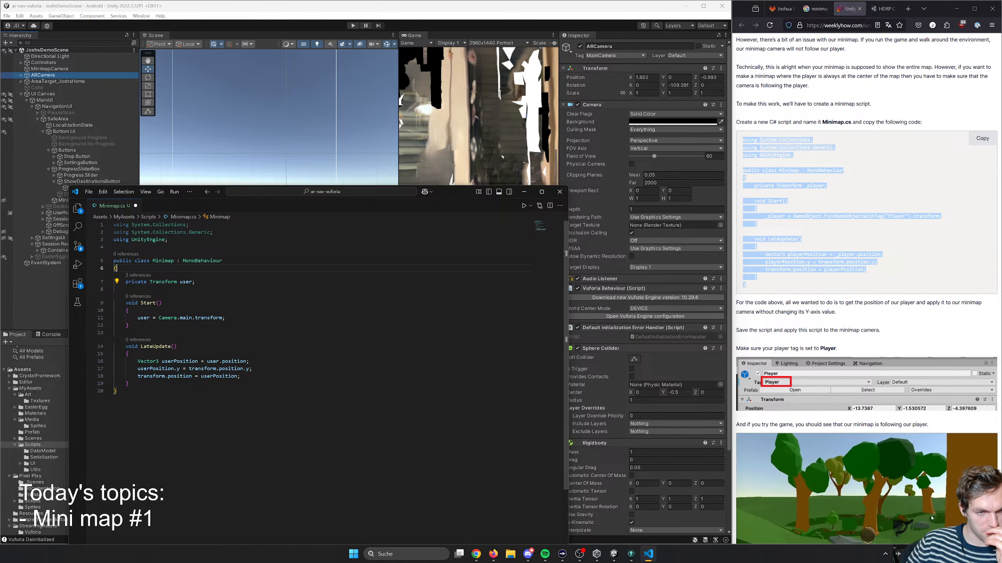
pyautogui.click(164, 261)
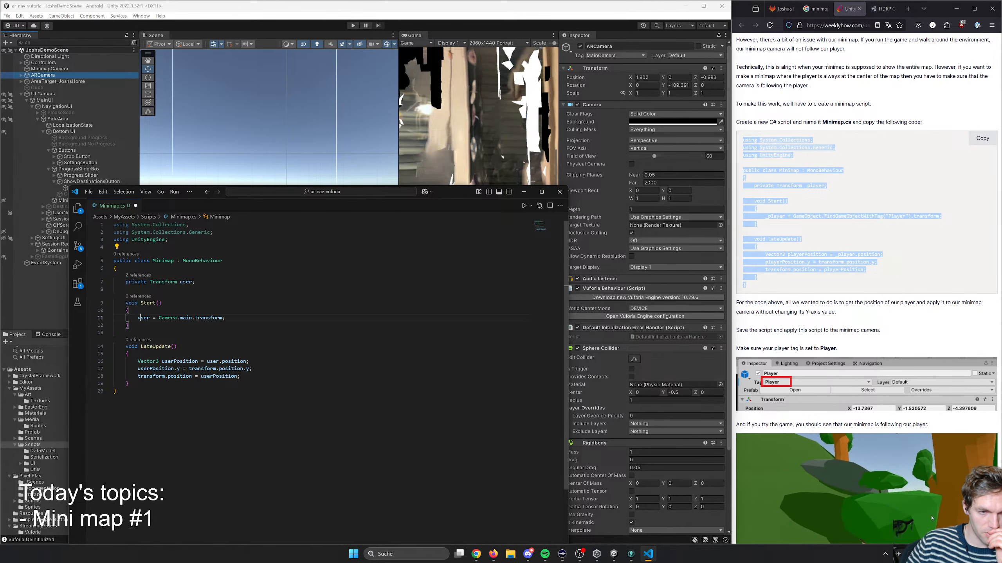
pyautogui.doubleClick(144, 318)
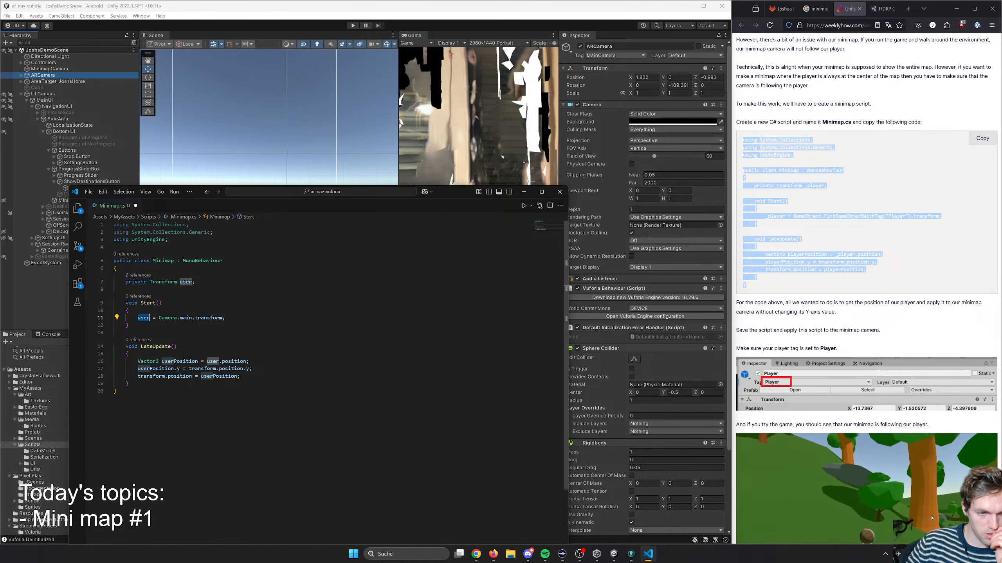
pyautogui.doubleClick(180, 362)
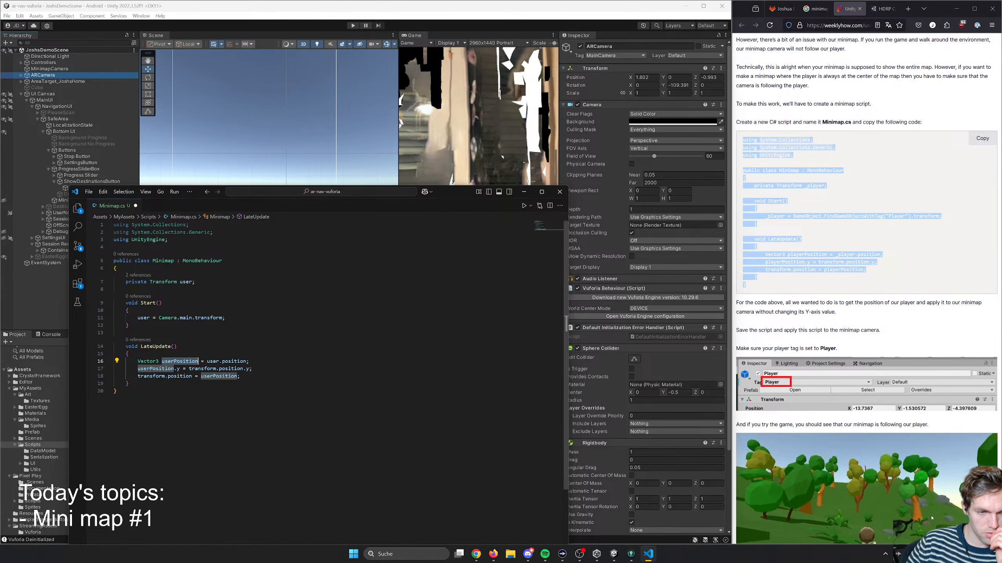
# - Check the userPosition and transform references in the Minimap script, save it and close the code editor
pyautogui.doubleClick(156, 369)
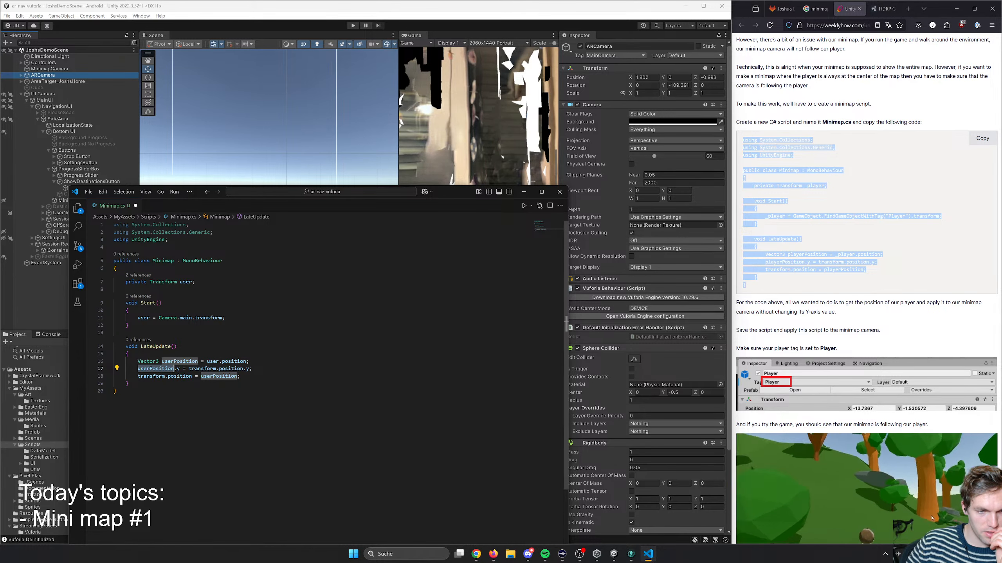
pyautogui.doubleClick(151, 376)
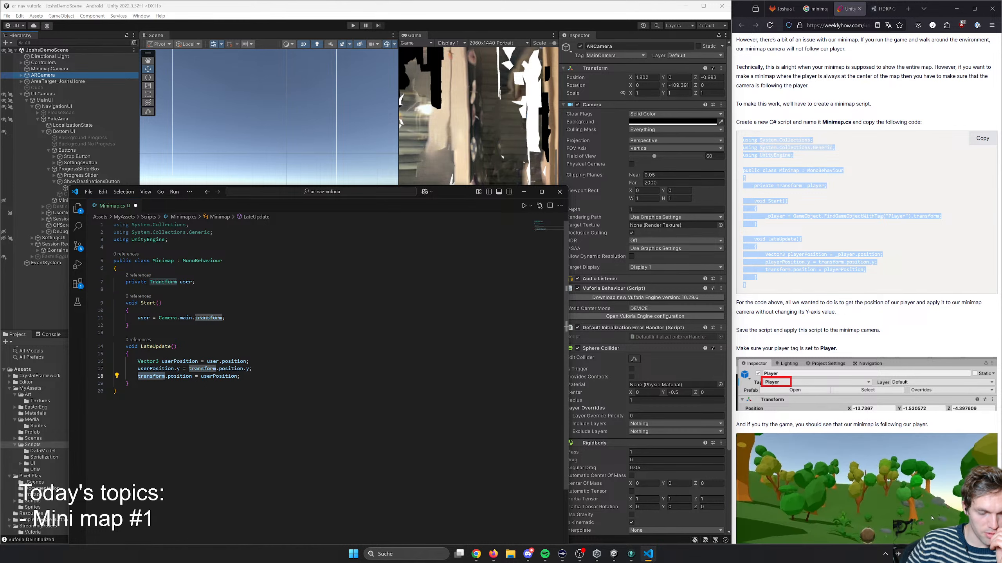
pyautogui.click(115, 289)
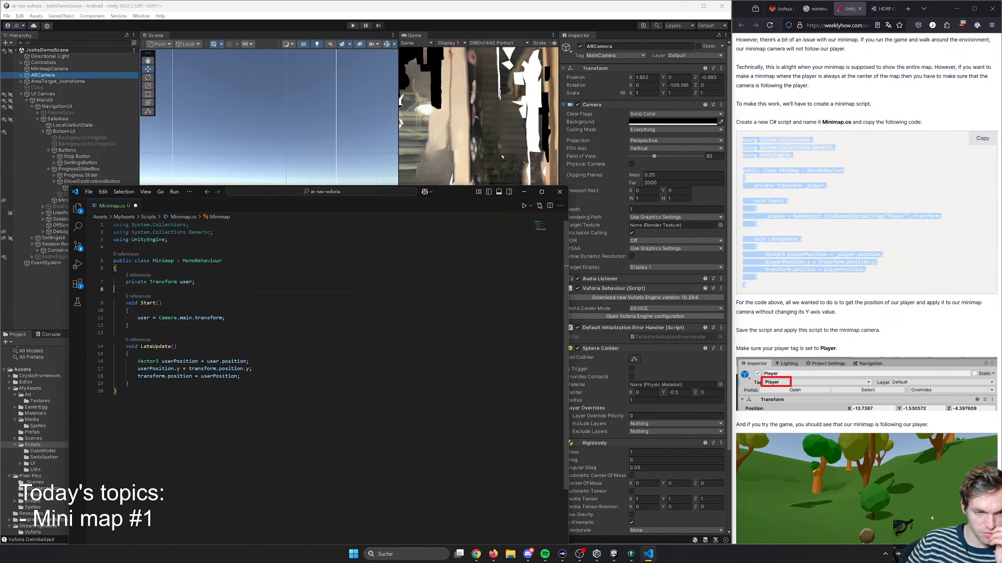
pyautogui.press('Down')
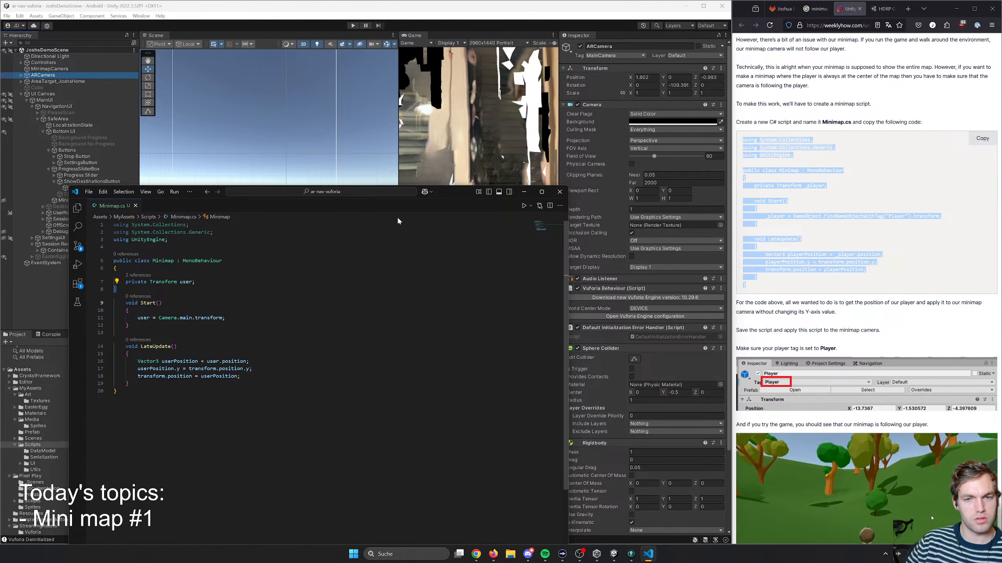
pyautogui.click(560, 191)
# - Read the tutorial's instructions on applying the Minimap script, tagging the player and designing the minimap
pyautogui.scroll(-2, 853, 357)
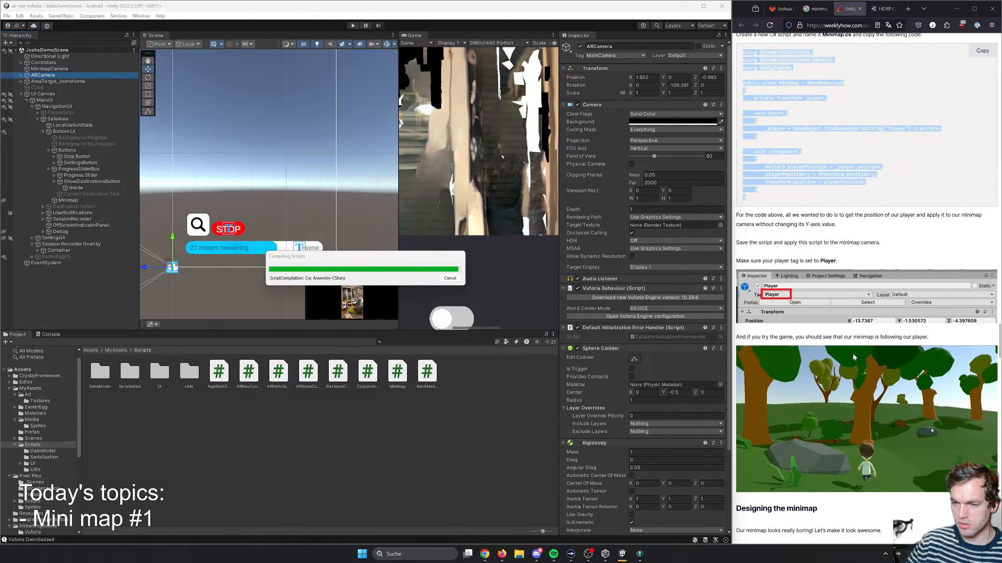
pyautogui.scroll(-2, 798, 336)
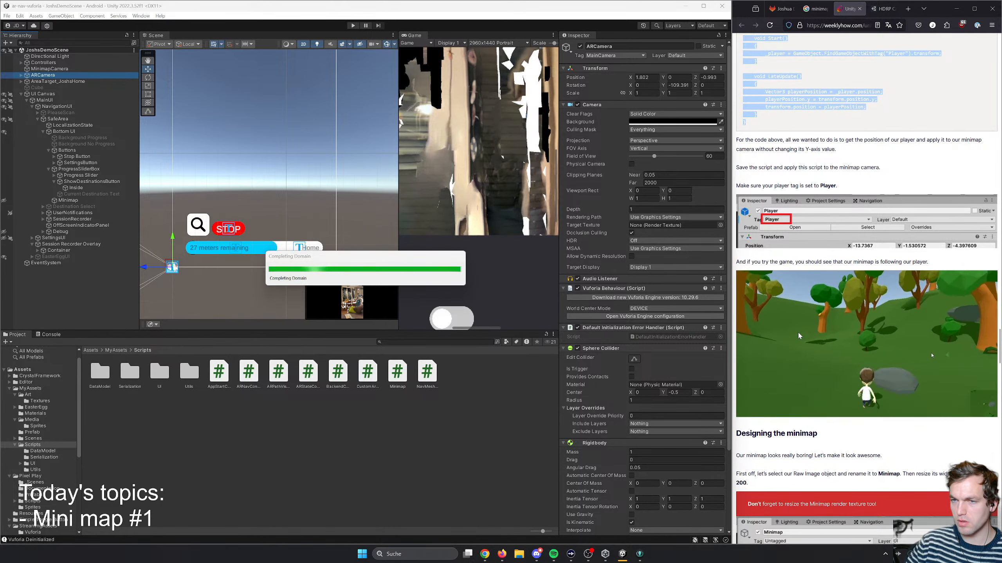
pyautogui.scroll(1, 798, 336)
pyautogui.moveTo(750, 226); pyautogui.dragTo(827, 226)
pyautogui.click(812, 227)
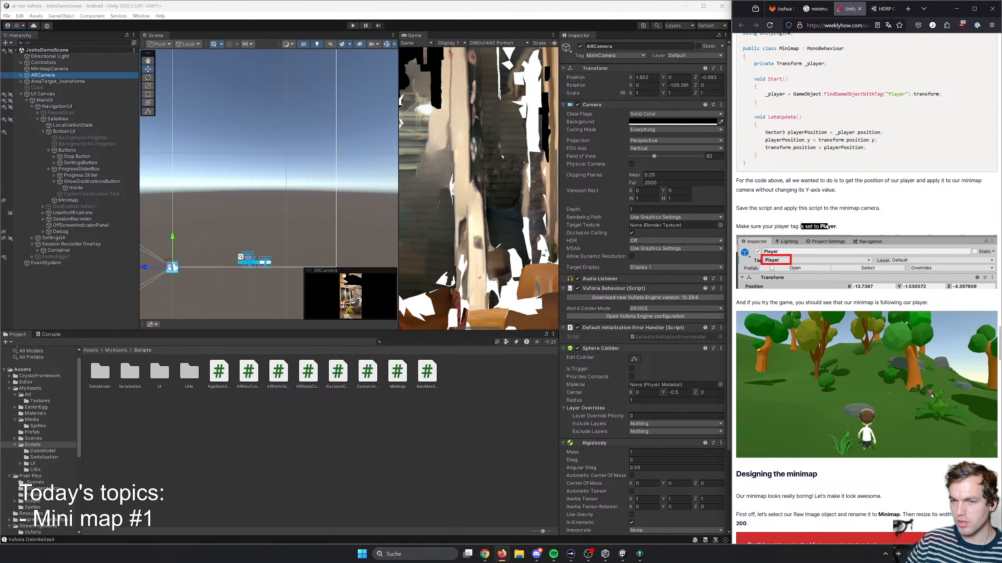
pyautogui.scroll(-3, 846, 344)
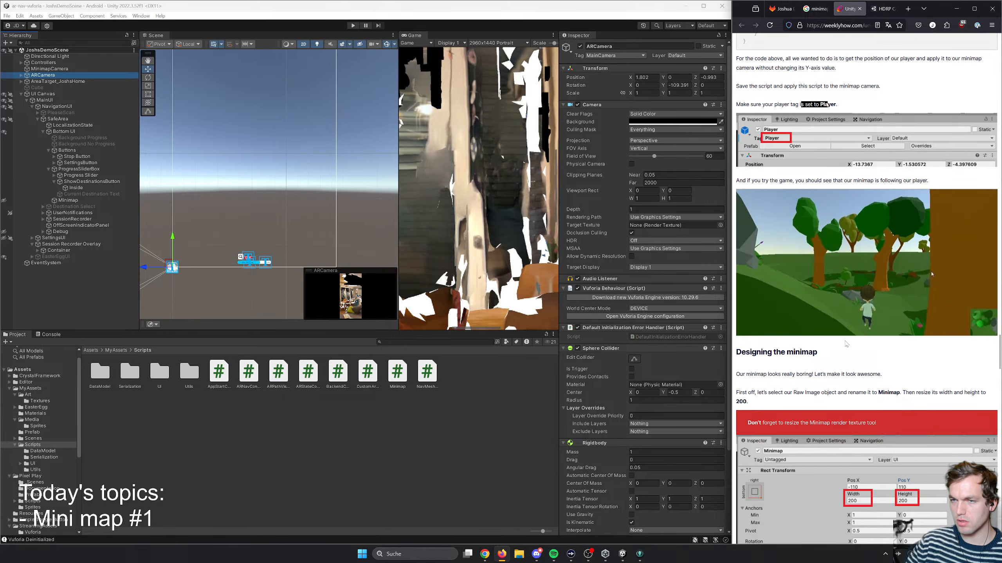
pyautogui.scroll(-5, 819, 395)
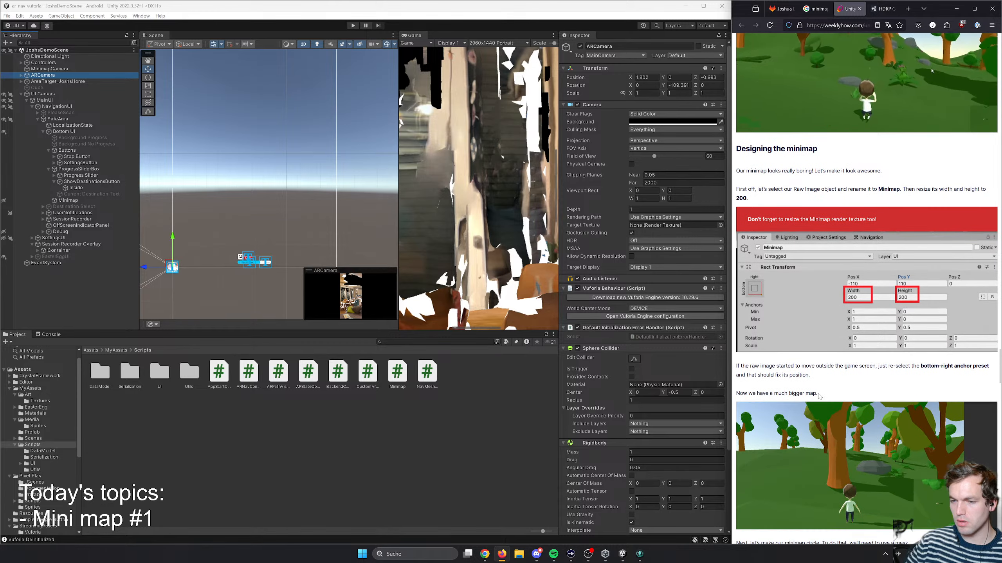
pyautogui.scroll(-5, 818, 396)
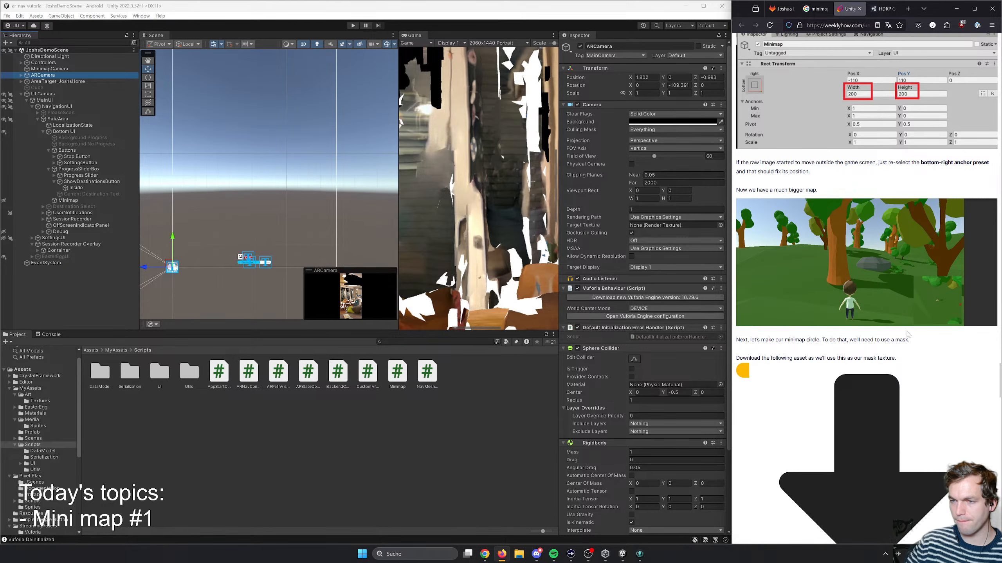
pyautogui.scroll(11, 907, 334)
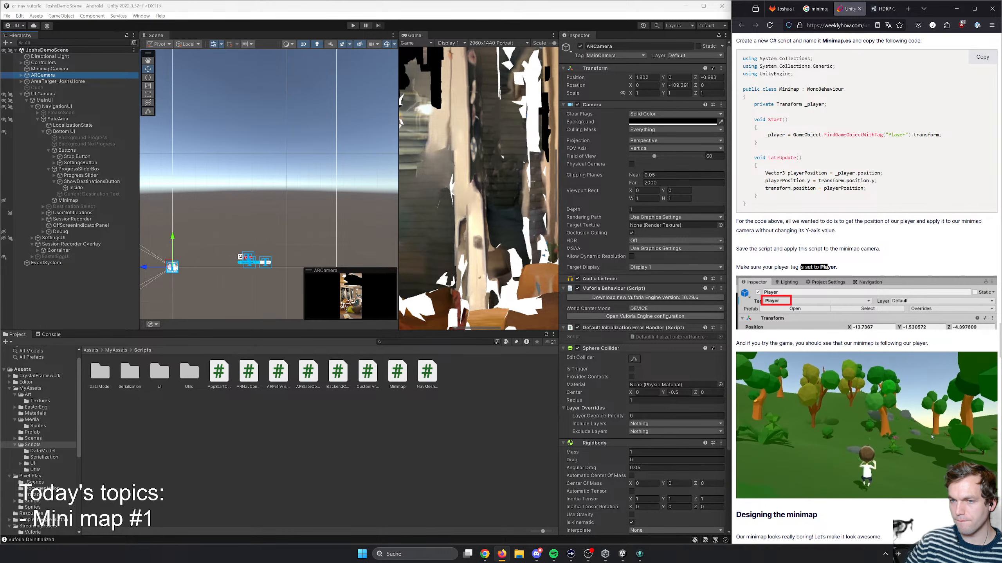
pyautogui.moveTo(753, 222); pyautogui.dragTo(817, 231)
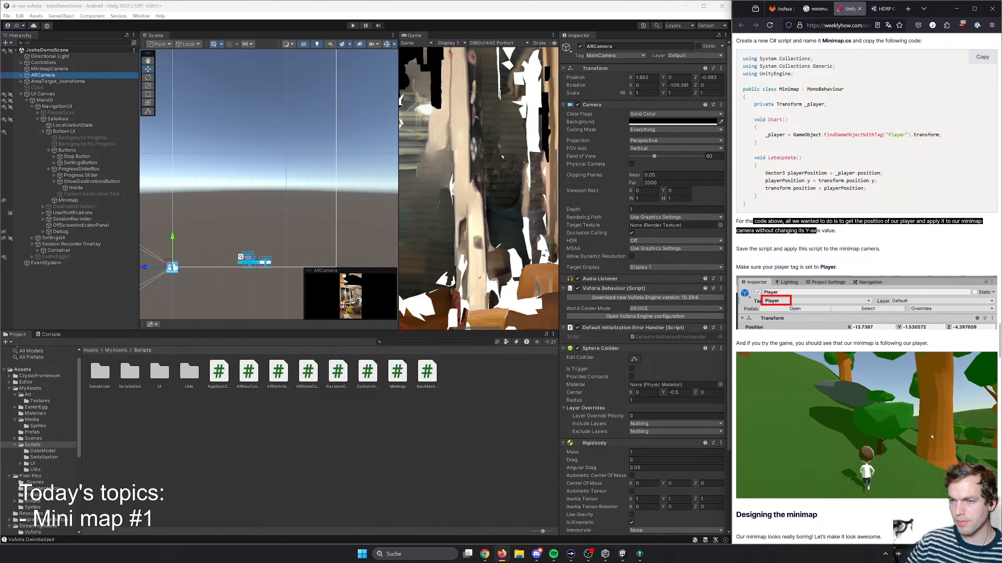
pyautogui.click(846, 237)
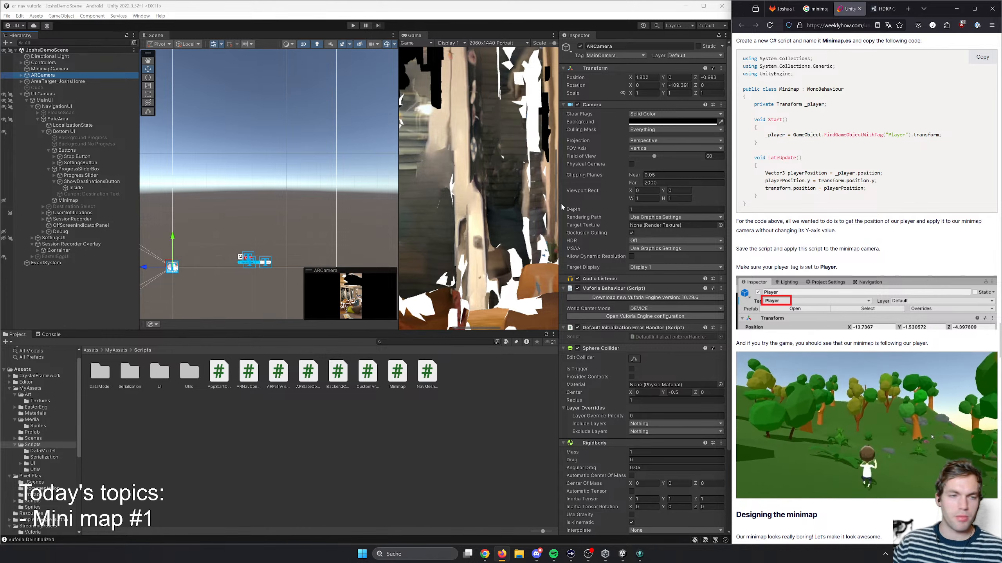
# - Add the Minimap script as a component to the MinimapCamera object
pyautogui.click(49, 68)
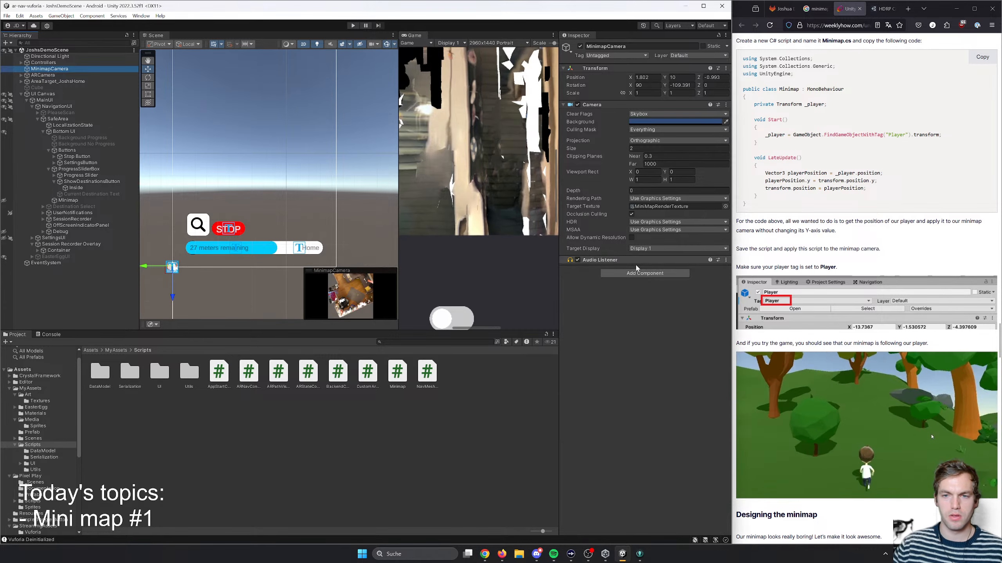
pyautogui.click(643, 273)
pyautogui.write('Ra')
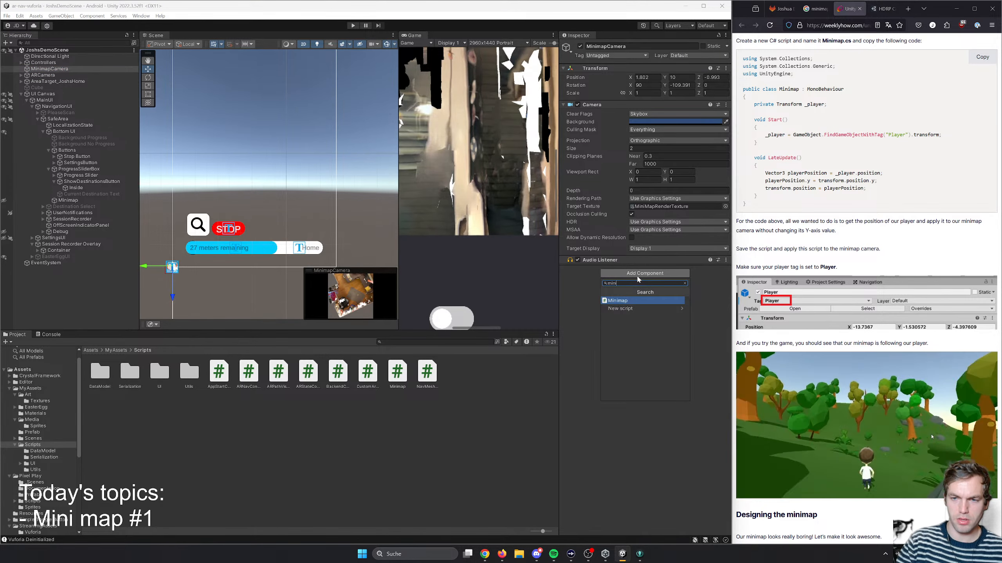
pyautogui.click(617, 300)
# - Remove the Audio Listener component from MinimapCamera and save the scene
pyautogui.click(725, 260)
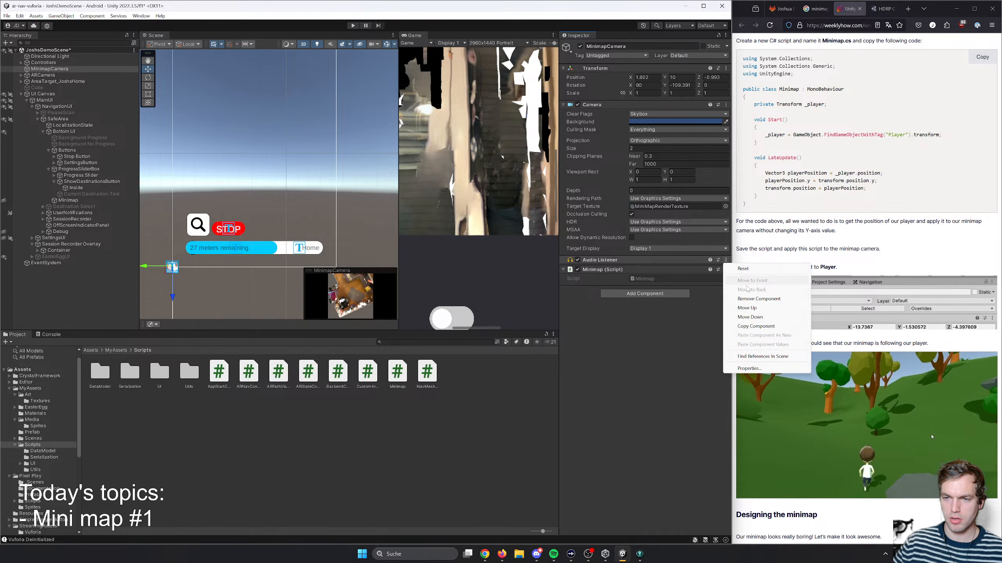
pyautogui.click(763, 305)
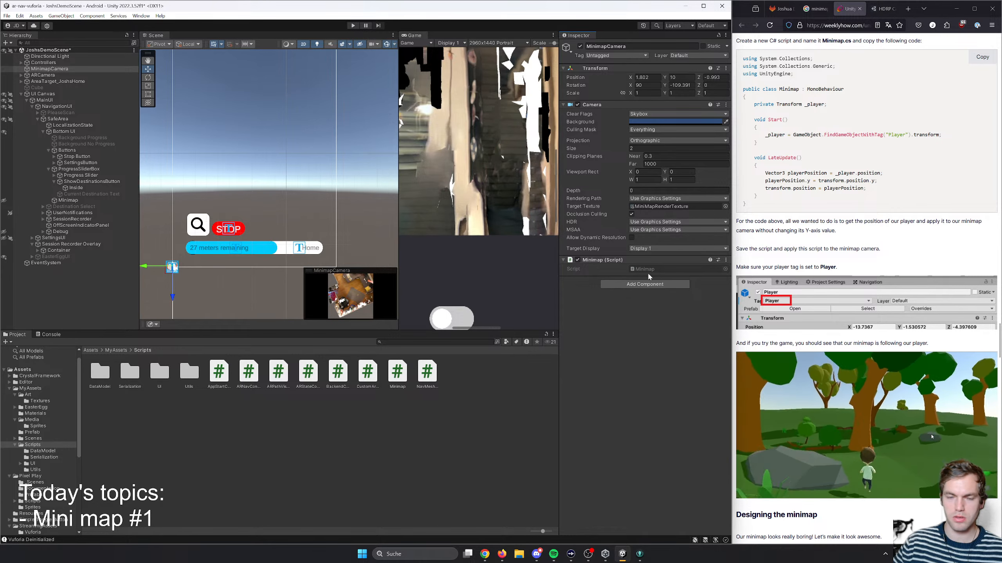
pyautogui.hotkey('ctrl', 's')
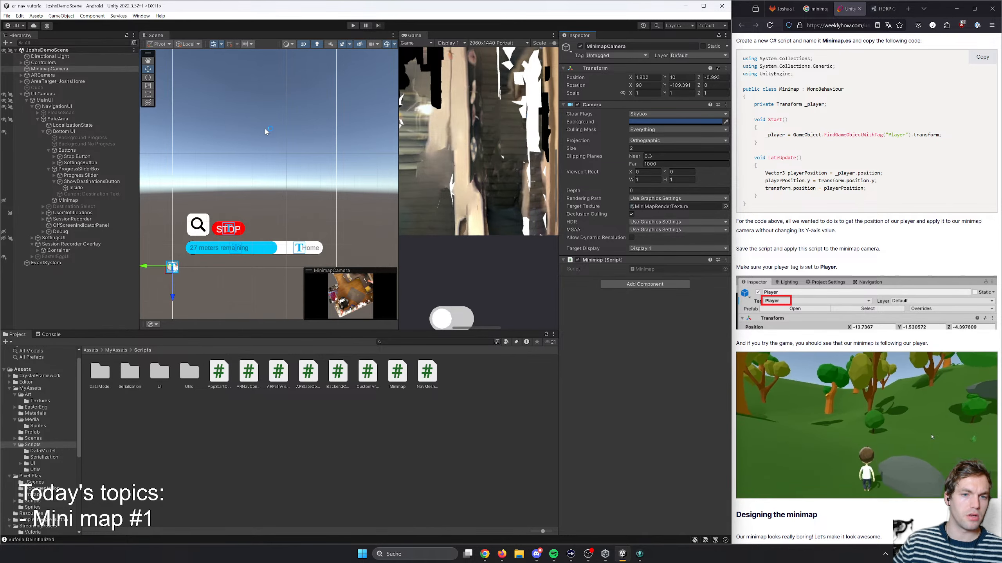
# - Run the scene in Play mode and move the simulated AR camera through the apartment to test the minimap
pyautogui.click(354, 25)
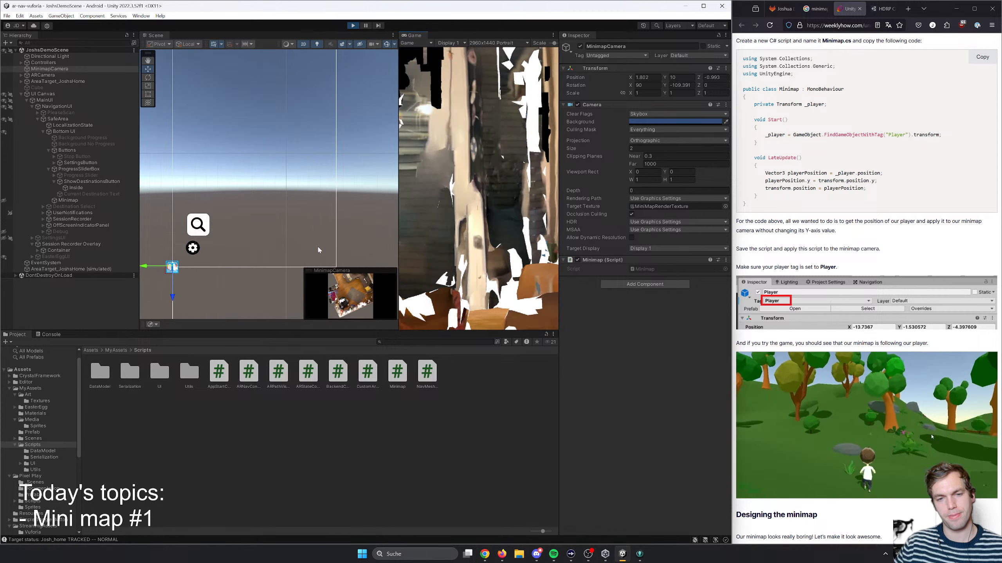
pyautogui.moveTo(441, 241); pyautogui.dragTo(499, 250, button='right')
pyautogui.press('w')
pyautogui.press('s')
pyautogui.moveTo(559, 43)
pyautogui.mouseDown()
pyautogui.moveTo(533, 43)
pyautogui.moveTo(557, 47)
pyautogui.mouseUp()
pyautogui.press('w')
pyautogui.moveTo(505, 161); pyautogui.dragTo(480, 242, button='right')
# - Enable Show agent in the running app's settings and close the settings dialog
pyautogui.click(424, 313)
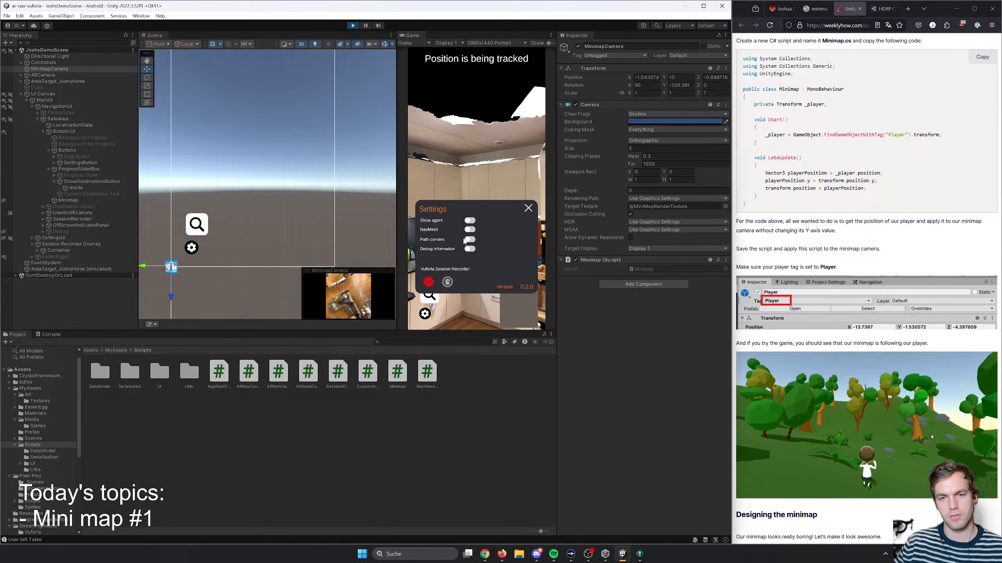
pyautogui.click(529, 207)
pyautogui.click(424, 314)
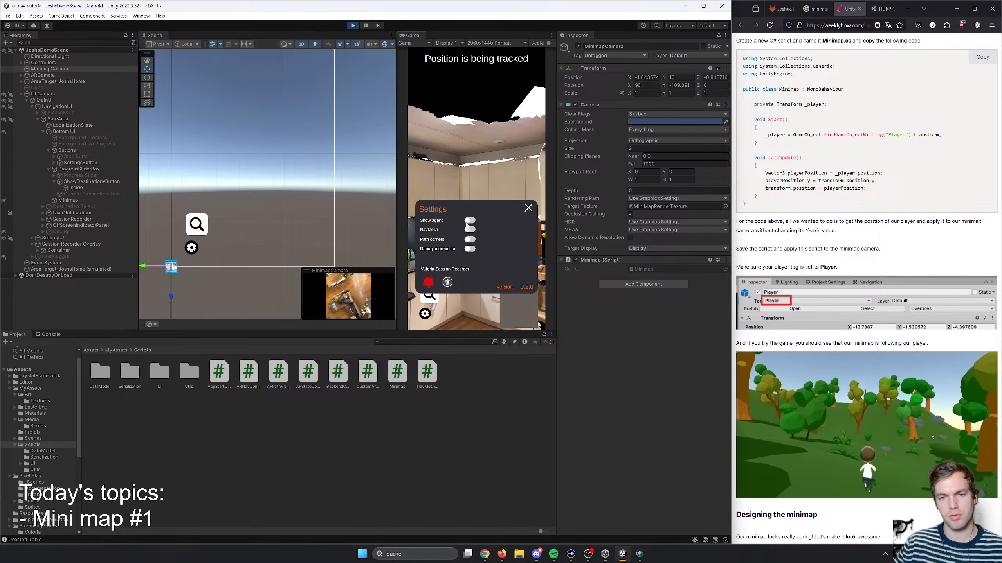
pyautogui.click(469, 221)
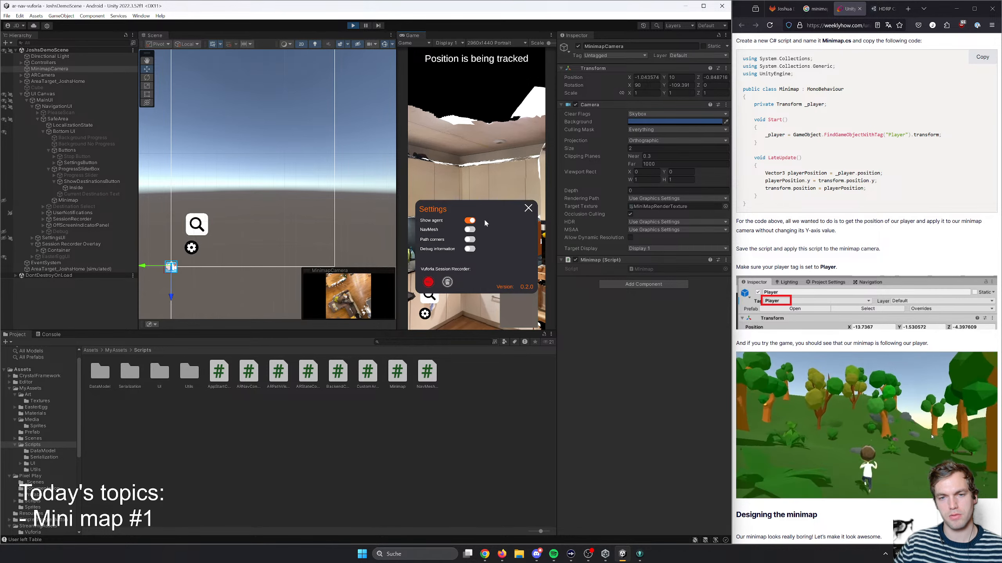
pyautogui.click(529, 208)
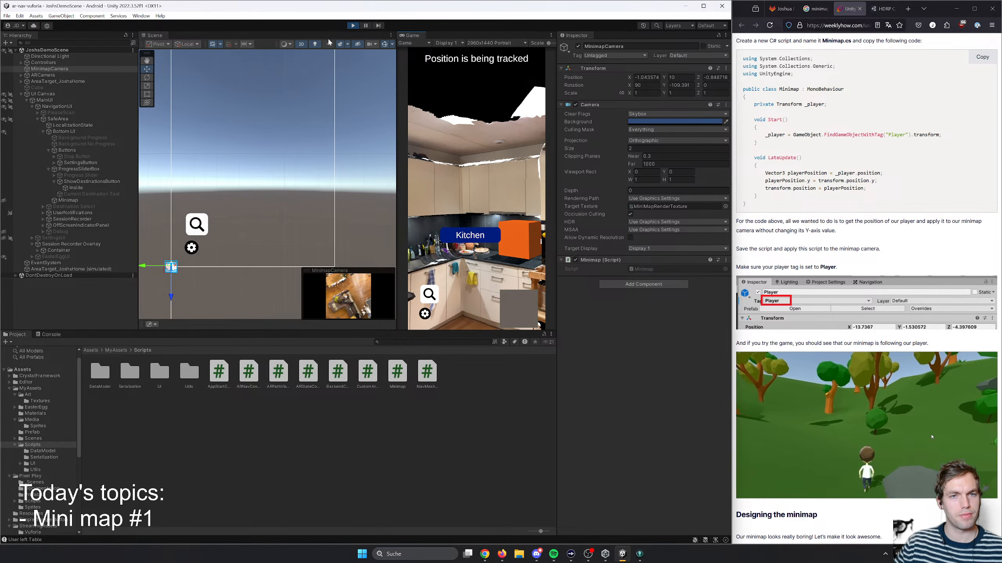
# - Frame ARCamera in the Scene view and walk and turn it around the apartment to compare its movement with the agent
pyautogui.click(303, 46)
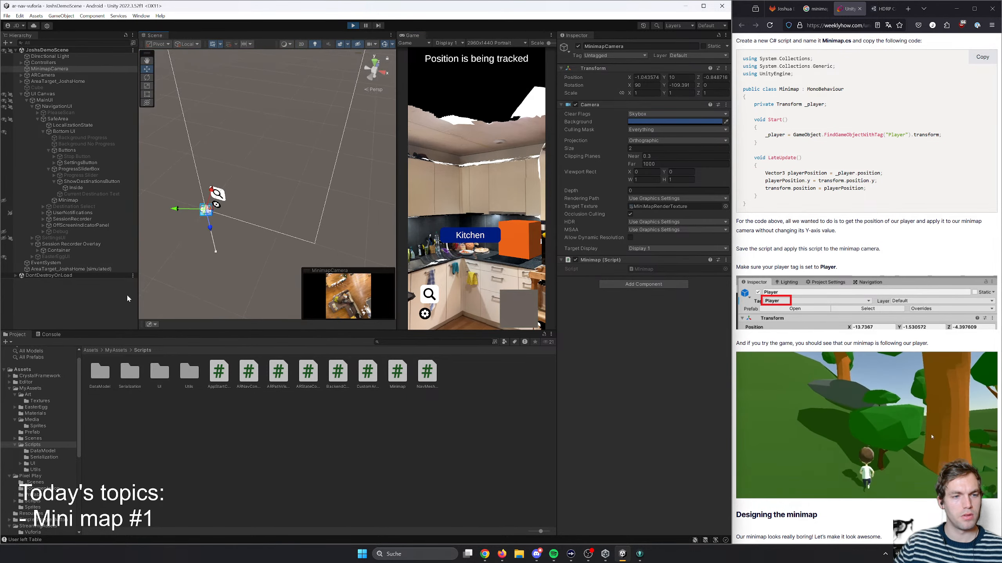
pyautogui.click(46, 76)
pyautogui.doubleClick(46, 77)
pyautogui.moveTo(260, 170); pyautogui.dragTo(374, 190, button='right')
pyautogui.press('w')
pyautogui.press('w')
pyautogui.moveTo(445, 196); pyautogui.dragTo(500, 227, button='right')
pyautogui.press('s')
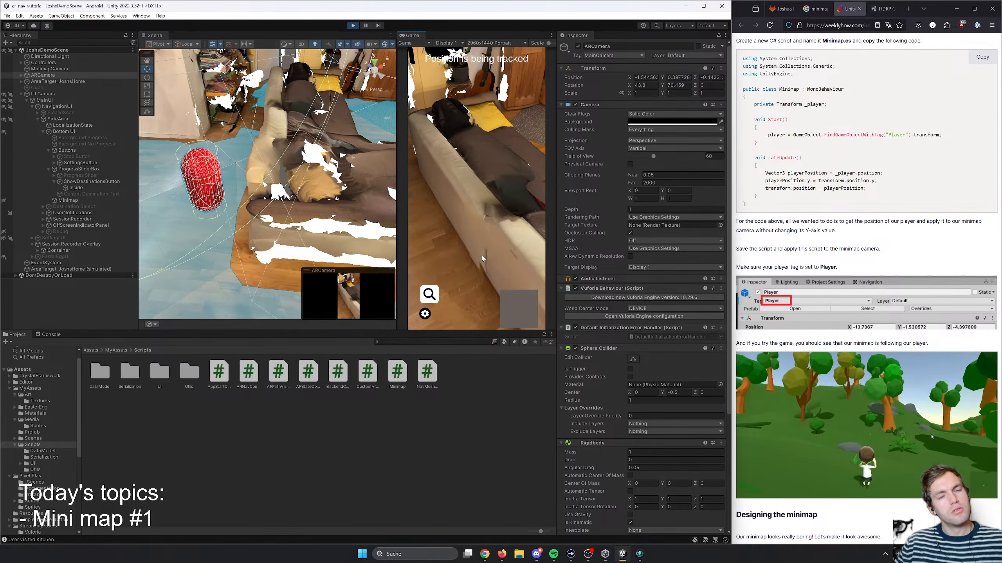
pyautogui.moveTo(465, 230); pyautogui.dragTo(528, 178, button='right')
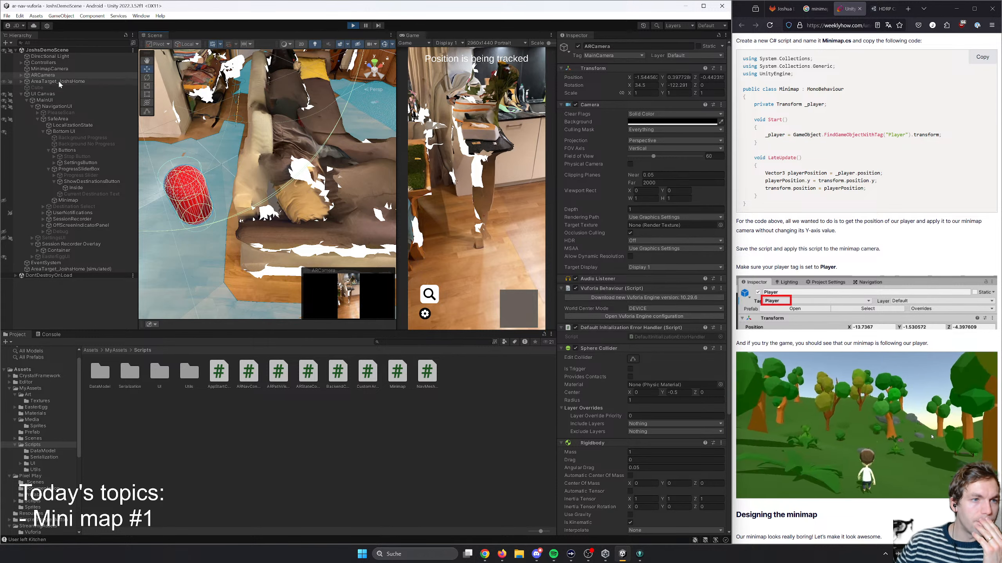
# - Try the Perspective projection on MinimapCamera and switch it back to Orthographic
pyautogui.click(40, 69)
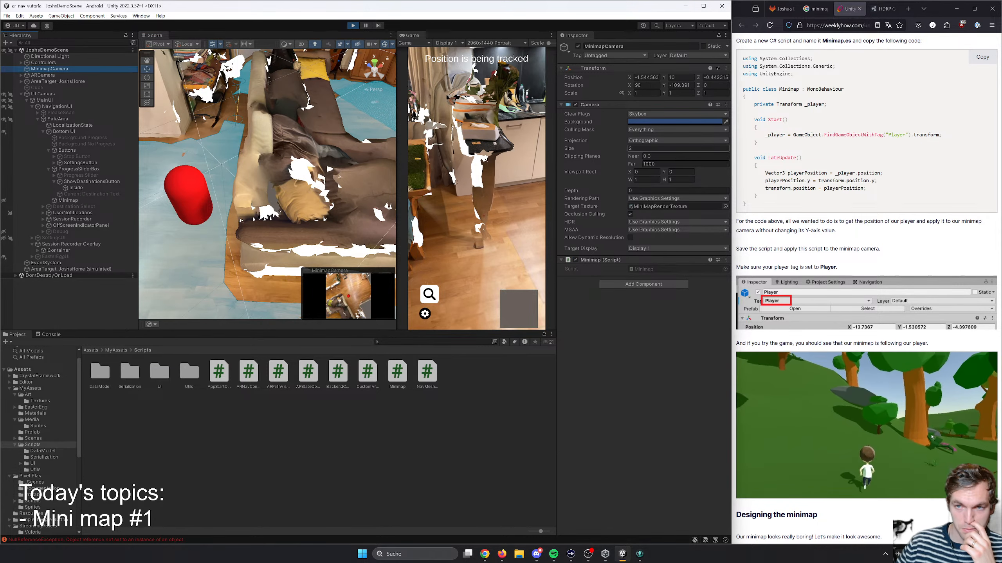
pyautogui.click(657, 141)
pyautogui.click(656, 146)
pyautogui.click(657, 141)
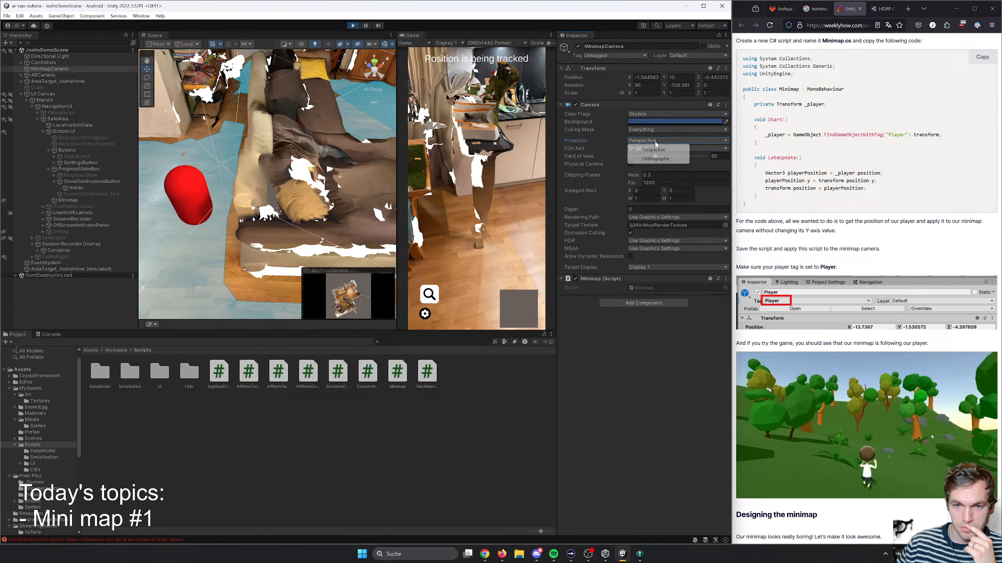
pyautogui.click(647, 159)
# - Try an orthographic size of 10 on MinimapCamera and set it back to 2
pyautogui.click(631, 149)
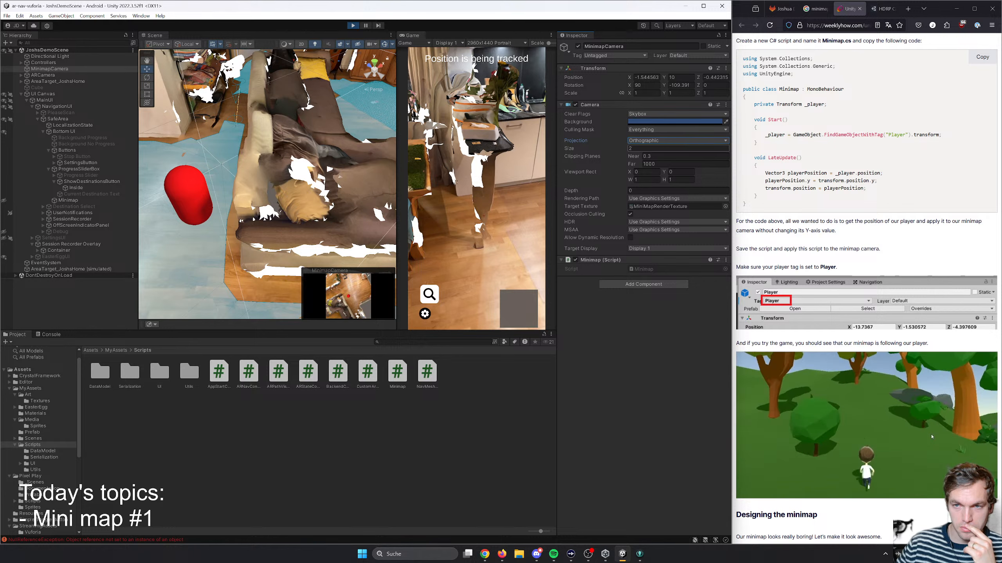
pyautogui.write('10')
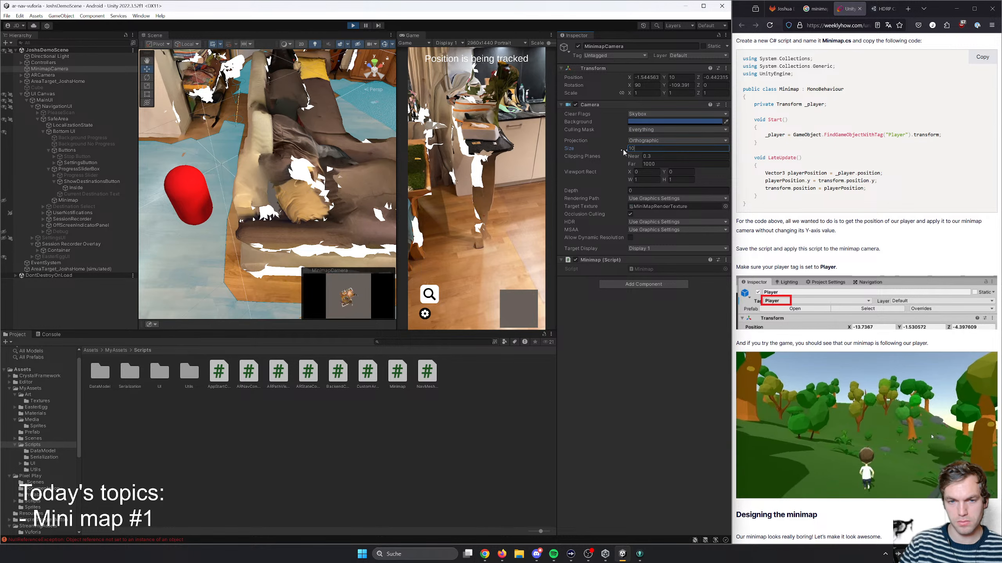
pyautogui.press('BackSpace')
pyautogui.press('BackSpace')
pyautogui.write('2')
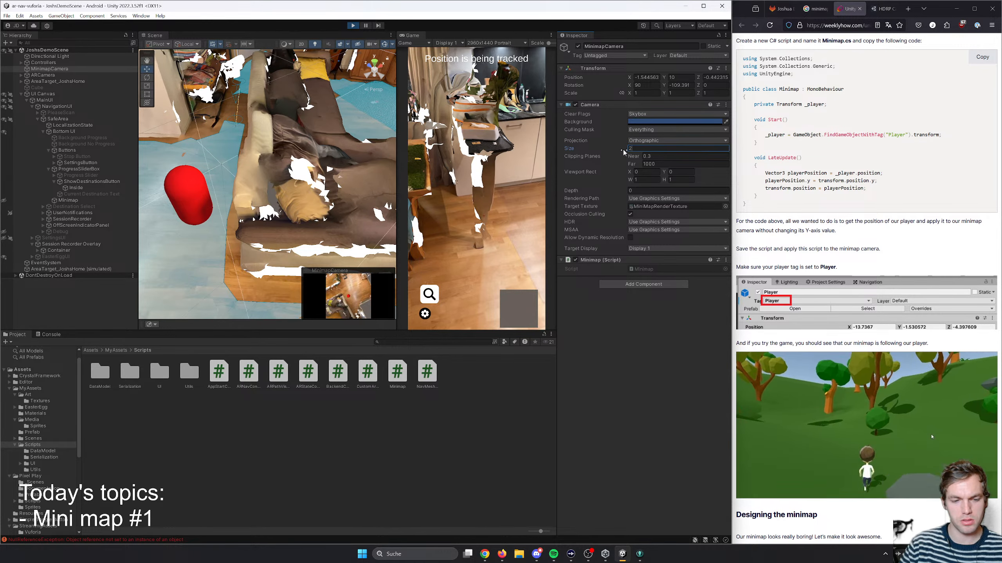
# - Examine the details of the NullReferenceException errors logged in the Console
pyautogui.click(48, 334)
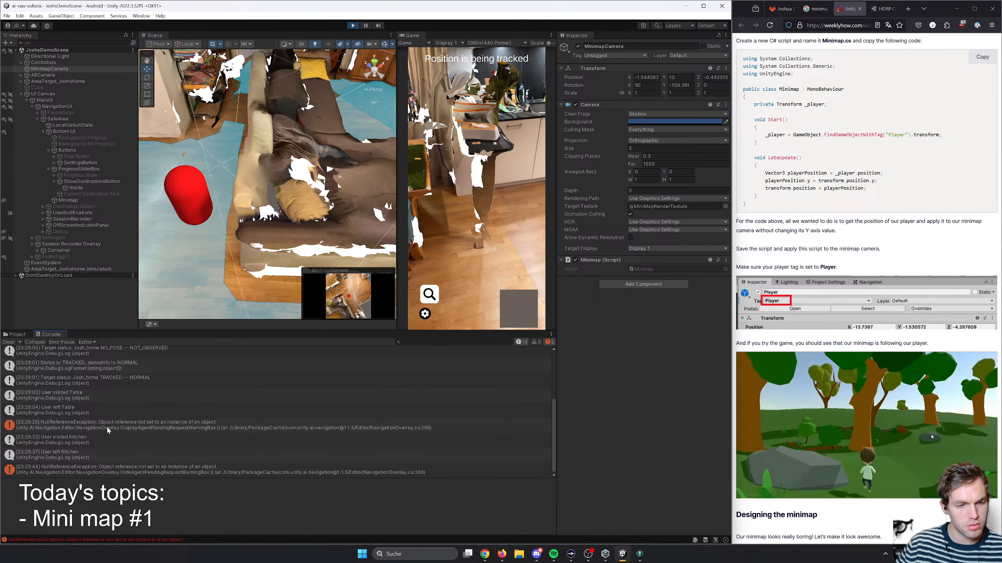
pyautogui.click(142, 428)
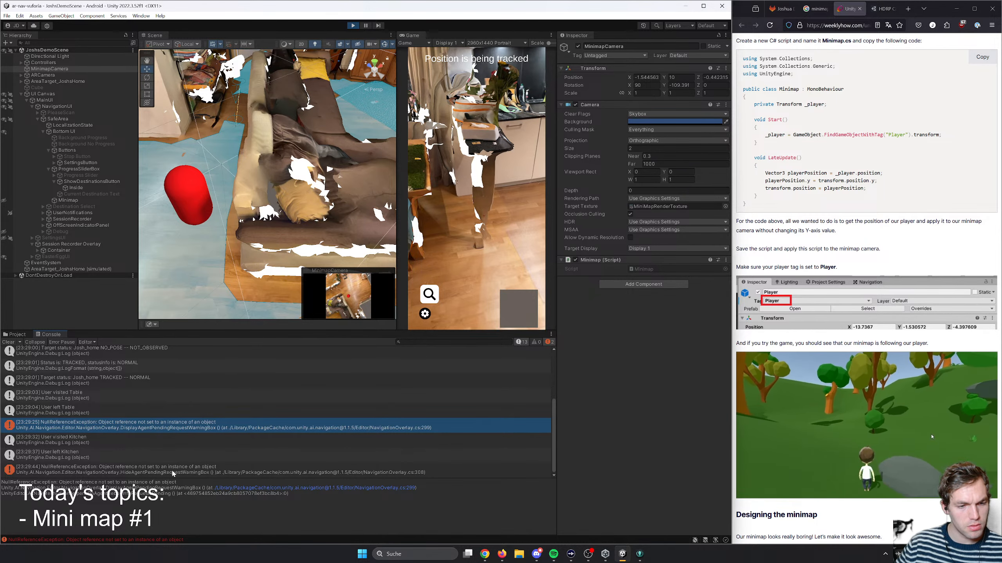
pyautogui.click(173, 472)
pyautogui.click(143, 429)
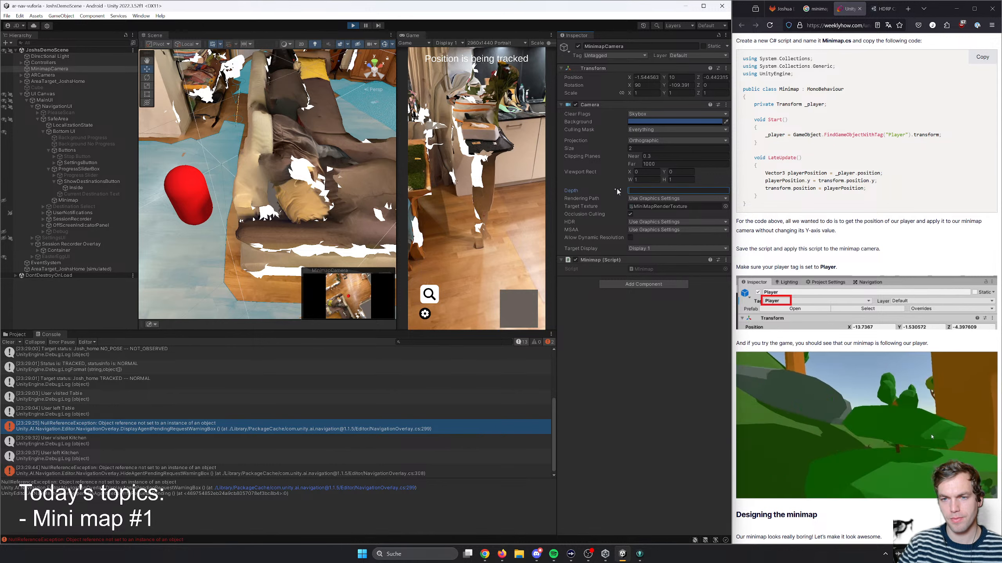
# - Set the MinimapCamera's Depth to 0
pyautogui.write('0')
pyautogui.press('Tab')
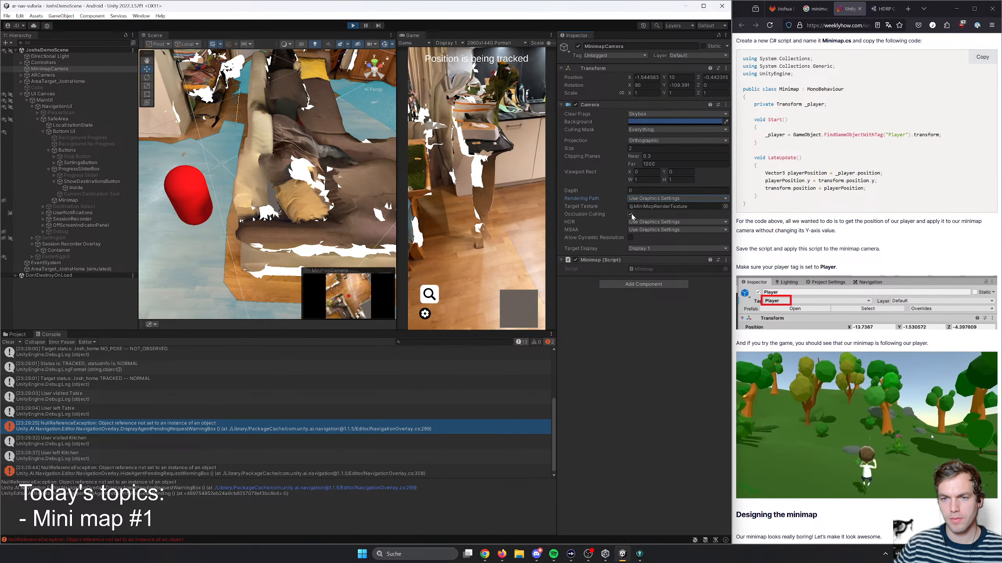
# - Try Allow Dynamic Resolution and Target Display 2 on MinimapCamera, restoring dynamic resolution to off and the target to Display 1
pyautogui.click(631, 238)
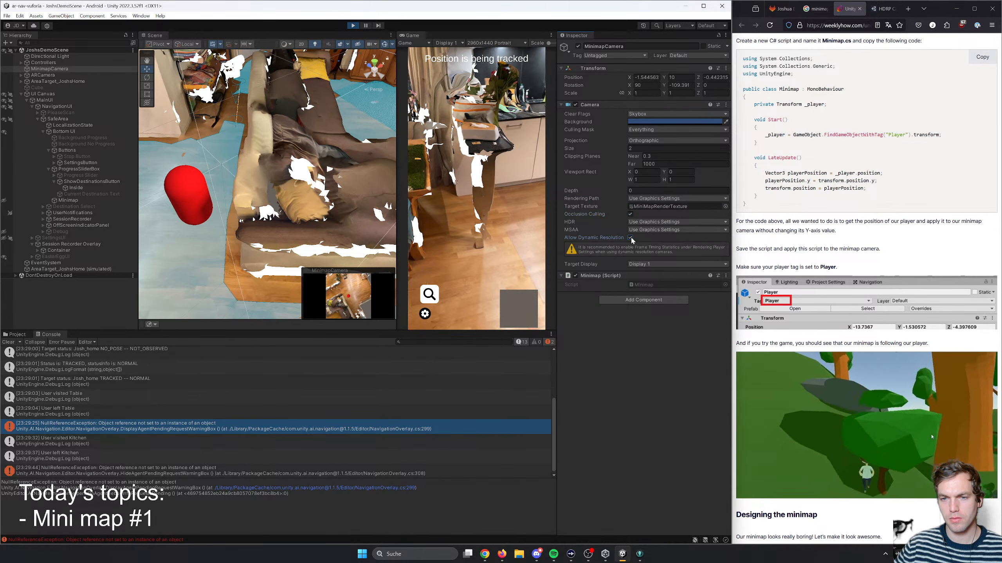
pyautogui.click(631, 237)
pyautogui.click(650, 249)
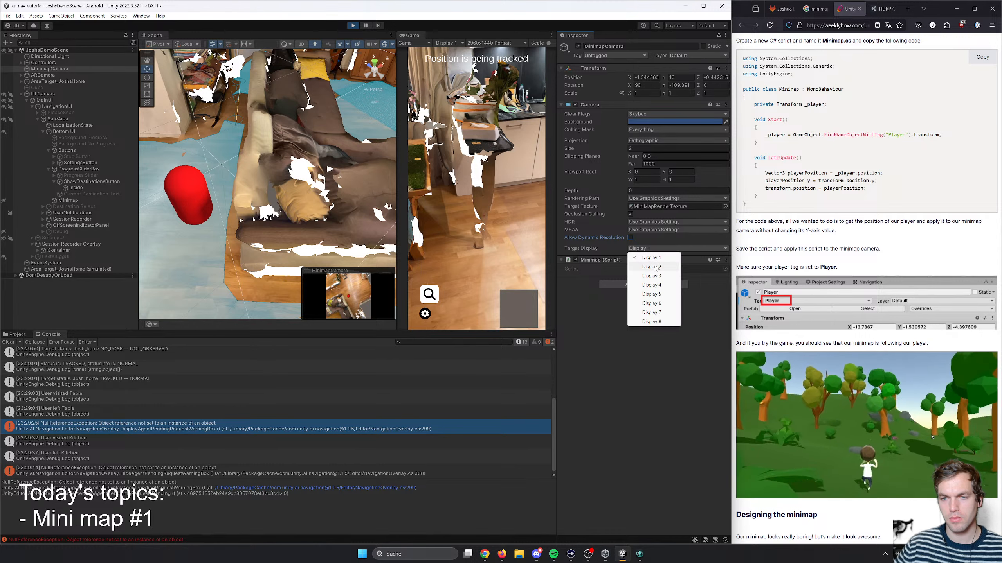
pyautogui.click(655, 268)
pyautogui.click(652, 249)
pyautogui.click(652, 258)
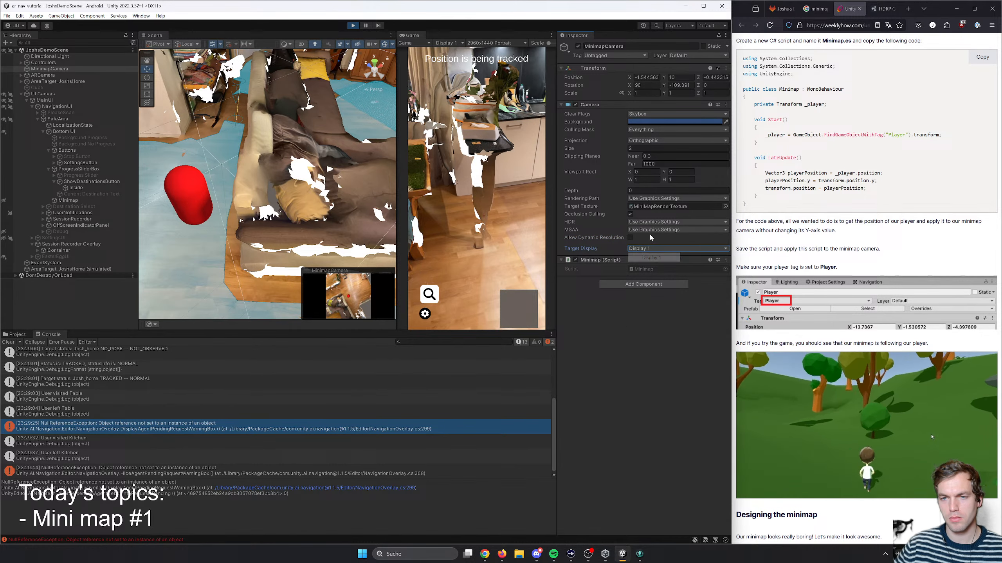
# - Try the Forward rendering path on MinimapCamera and switch it back to Use Graphics Settings
pyautogui.click(671, 199)
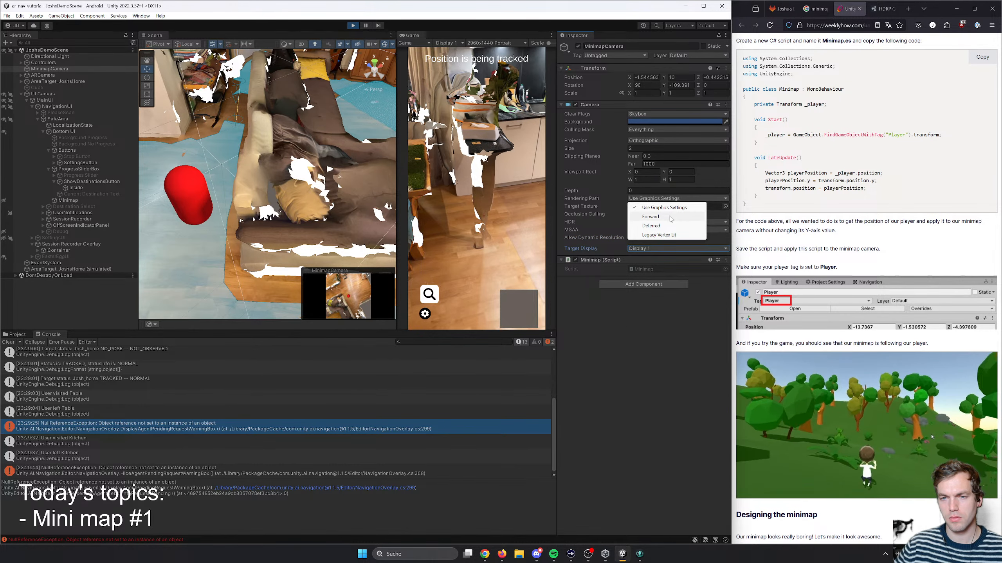
pyautogui.click(667, 217)
pyautogui.click(670, 198)
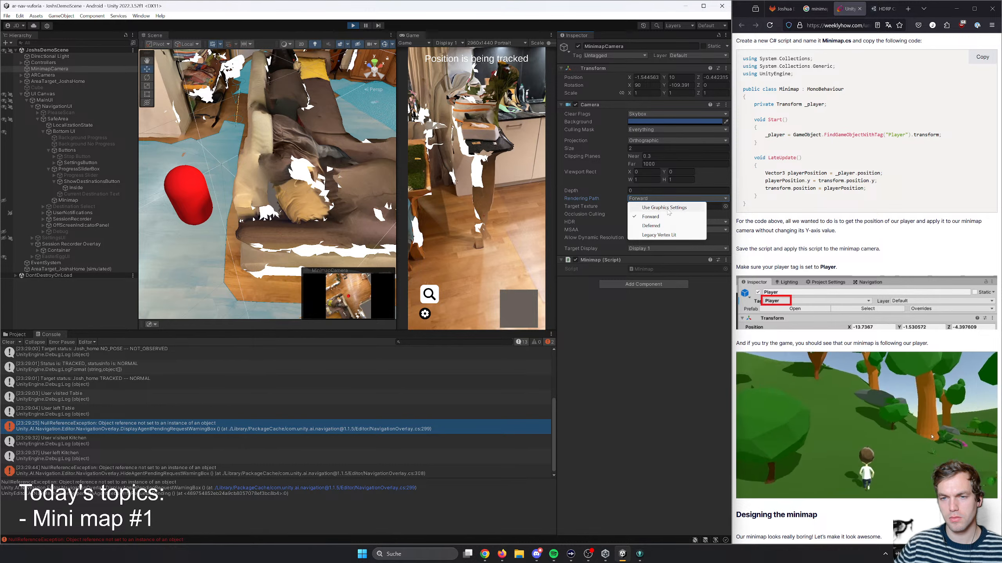
pyautogui.click(667, 205)
pyautogui.click(665, 202)
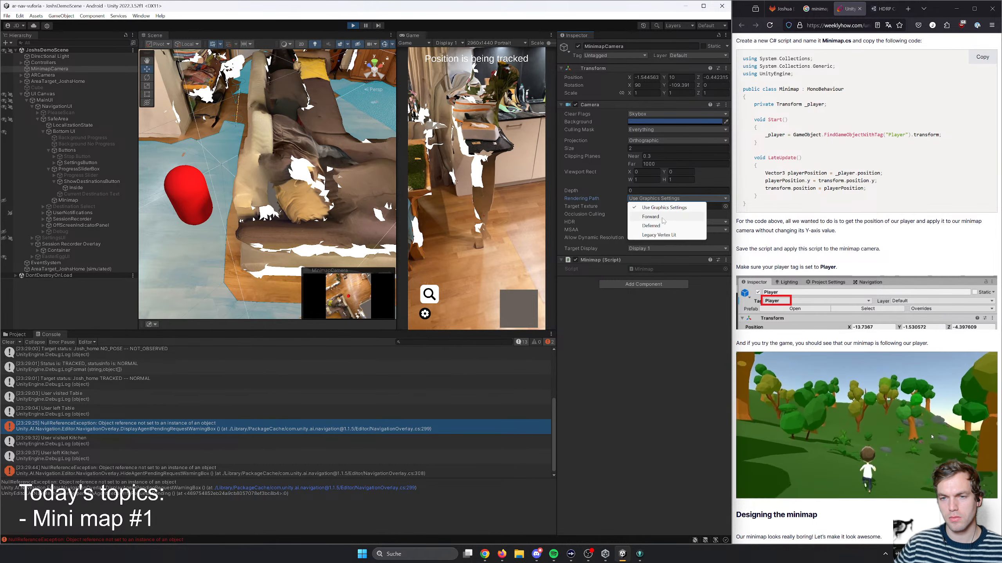
pyautogui.click(671, 209)
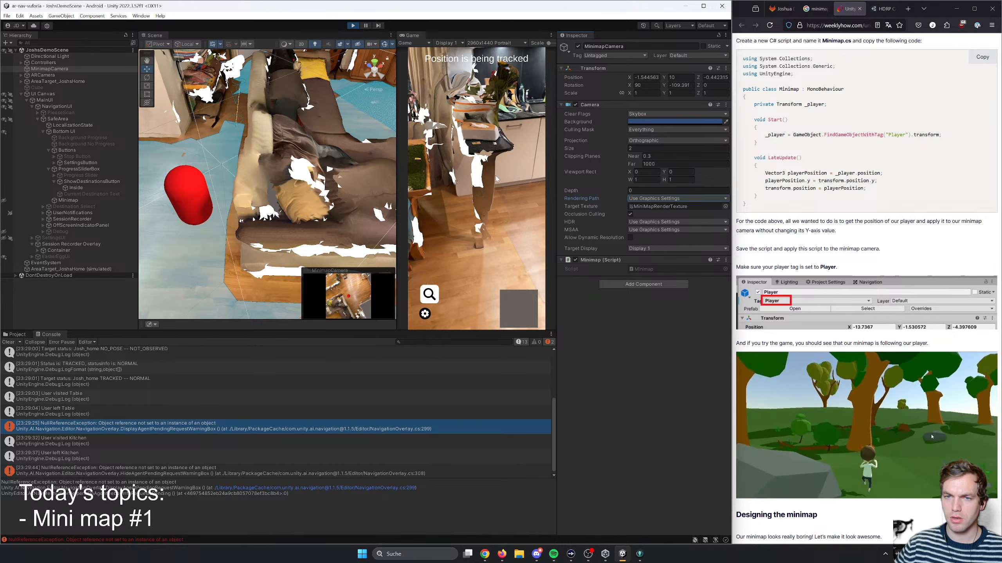
# - Walk the simulated AR camera forward in the running app and start navigation to the Office destination
pyautogui.moveTo(496, 176); pyautogui.dragTo(459, 148, button='right')
pyautogui.press('w')
pyautogui.press('w')
pyautogui.click(429, 294)
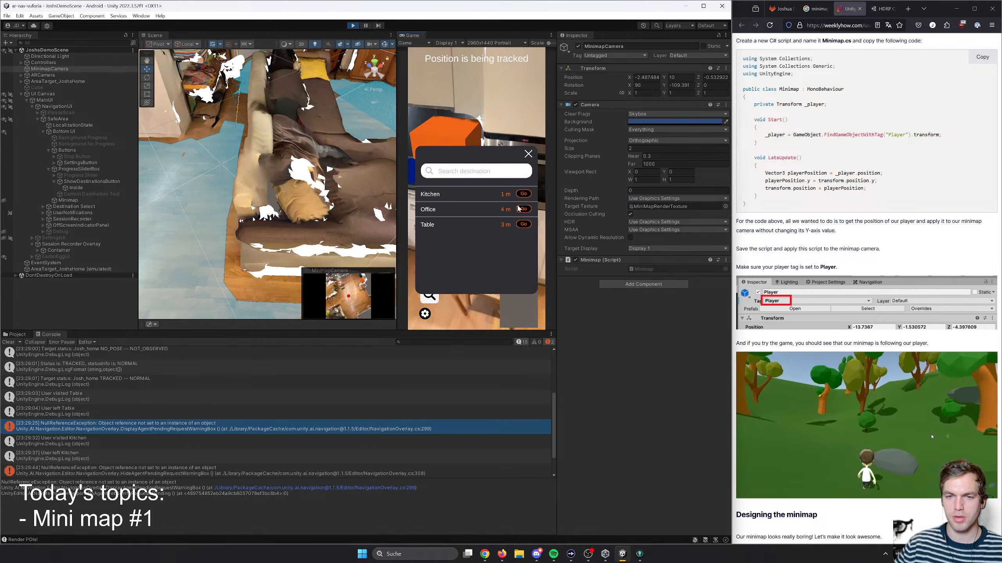
pyautogui.click(520, 209)
# - Turn the AR camera, stop the current navigation, and start navigating to Office again
pyautogui.moveTo(487, 256); pyautogui.dragTo(716, 241, button='right')
pyautogui.click(456, 298)
pyautogui.click(429, 295)
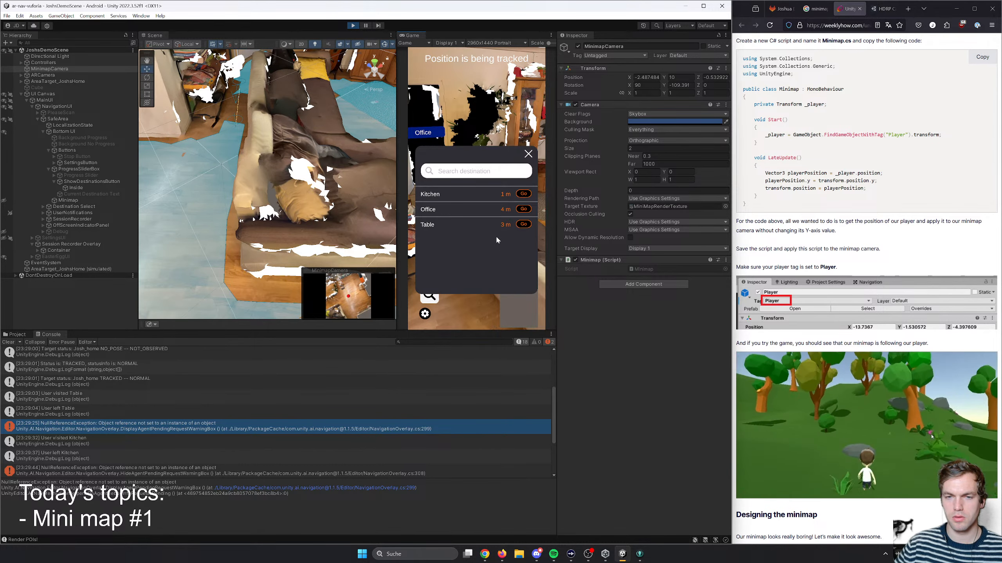
pyautogui.click(527, 210)
# - Walk the AR camera along the path towards Office to check how the minimap follows it
pyautogui.moveTo(479, 236); pyautogui.dragTo(352, 216, button='right')
pyautogui.press('w')
pyautogui.press('d')
pyautogui.press('w')
pyautogui.press('w')
pyautogui.press('w')
pyautogui.press('w')
pyautogui.press('s')
pyautogui.press('w')
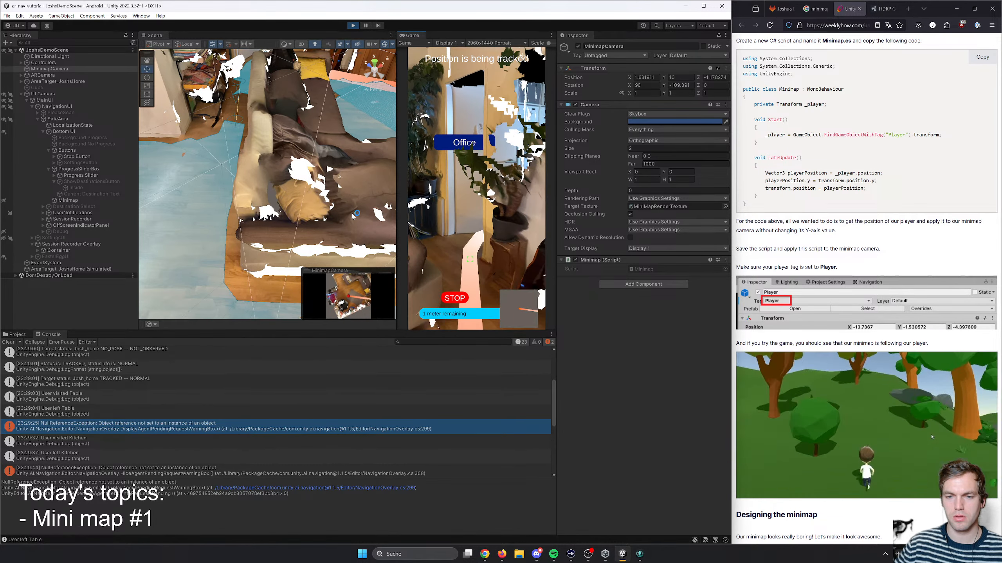
pyautogui.press('s')
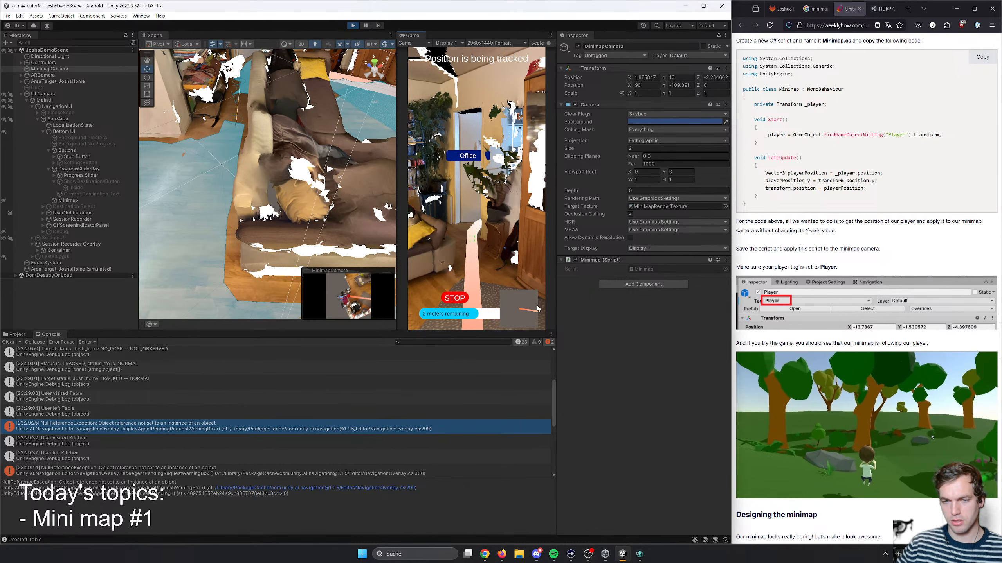
# - Skim the rest of the minimap tutorial article, including the circular mask, border and map size sections
pyautogui.scroll(-20, 827, 323)
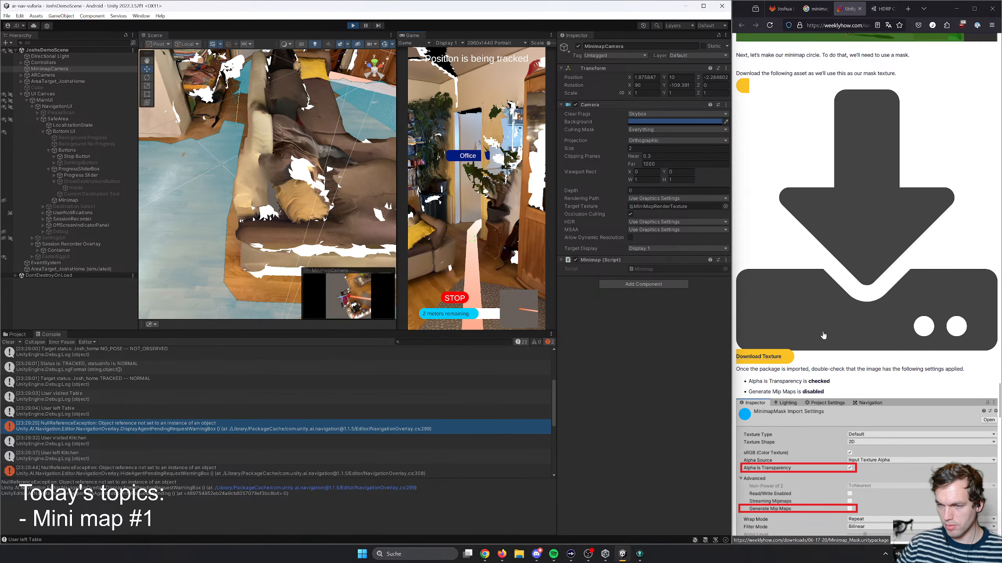
pyautogui.scroll(-20, 823, 334)
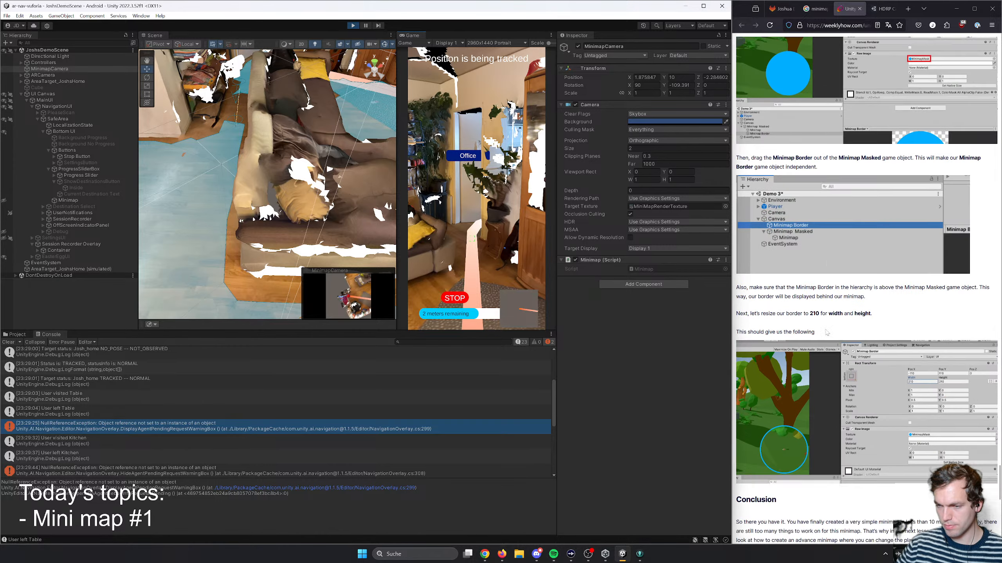
pyautogui.scroll(-6, 827, 331)
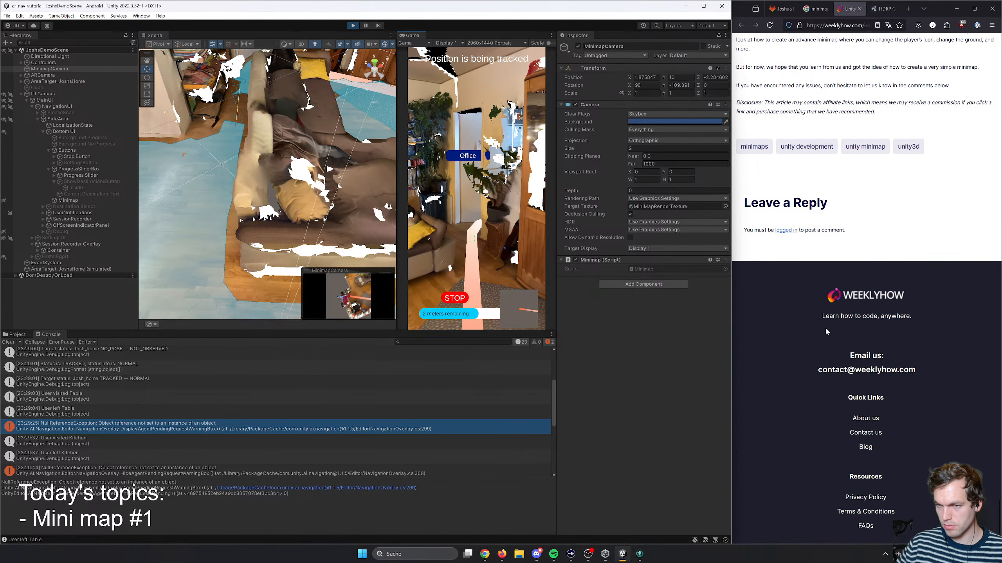
pyautogui.scroll(5, 822, 329)
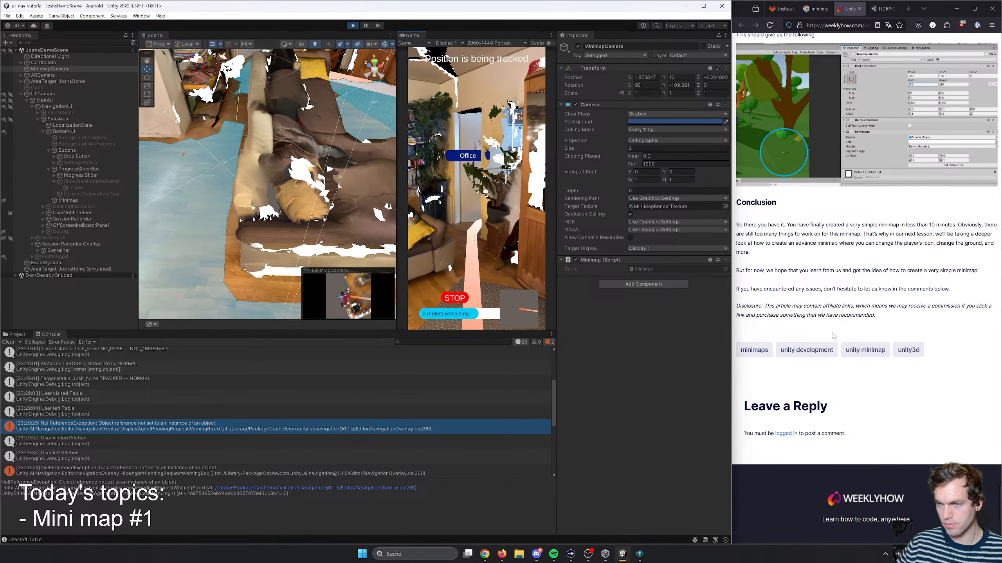
pyautogui.scroll(5, 833, 336)
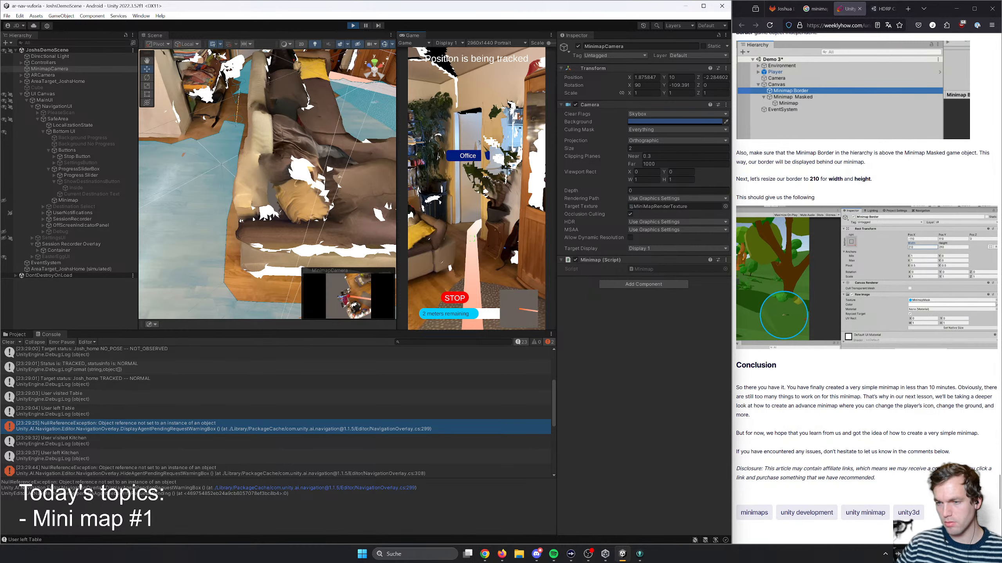
pyautogui.scroll(15, 913, 402)
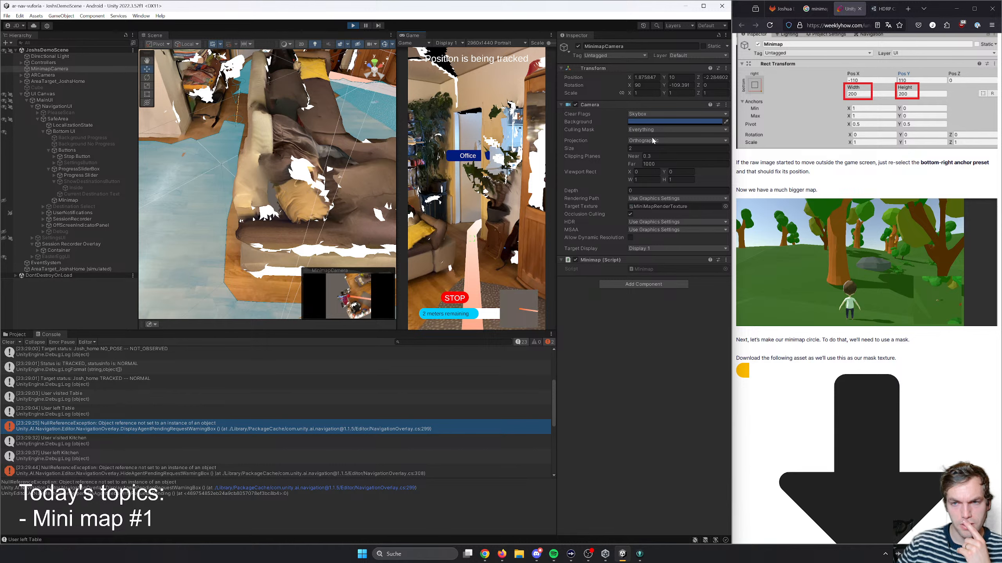
# - Turn the AR camera and move it forward and back on the Office route to check the minimap
pyautogui.moveTo(512, 227); pyautogui.dragTo(489, 233, button='right')
pyautogui.press('w')
pyautogui.press('s')
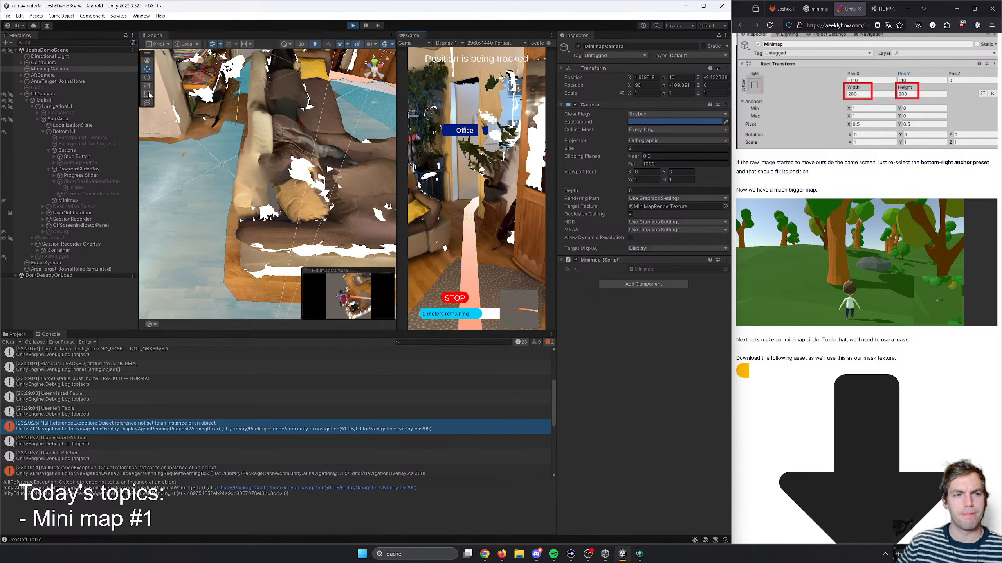
# - Examine the NavMeshAgent under ARCamera, including its components, its capsule in the game view and the available layers
pyautogui.click(21, 75)
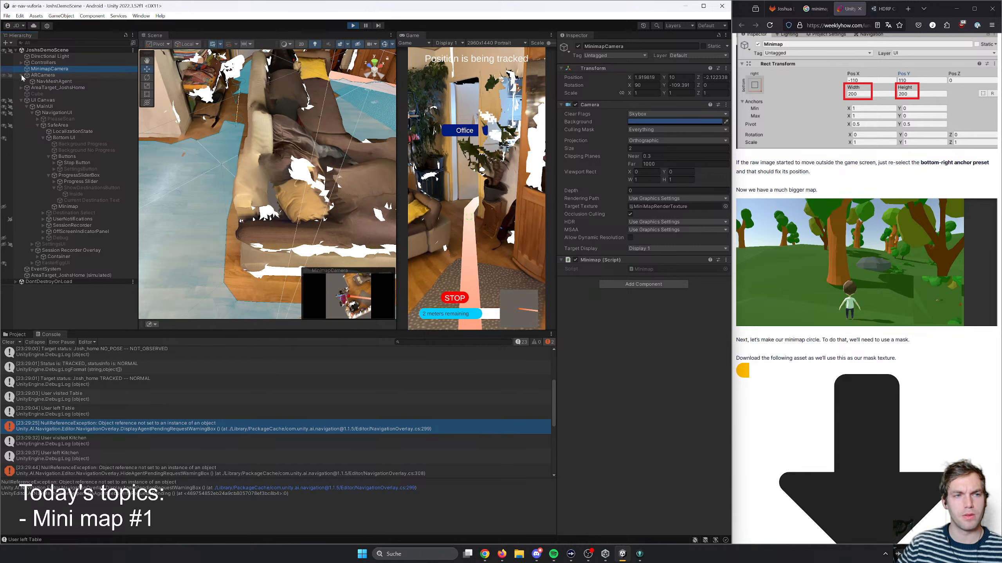
pyautogui.click(51, 82)
pyautogui.moveTo(322, 197); pyautogui.dragTo(475, 250, button='right')
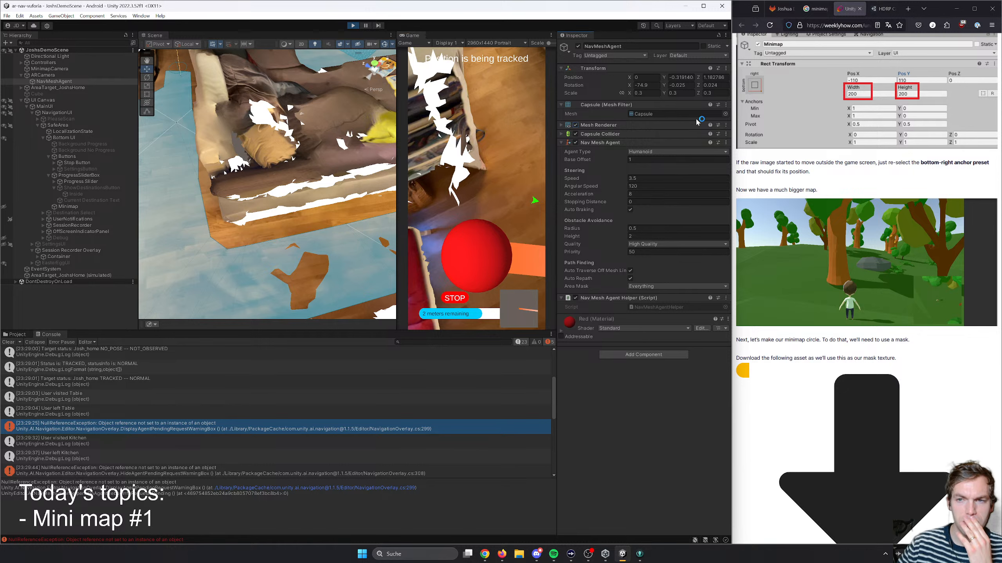
pyautogui.click(675, 55)
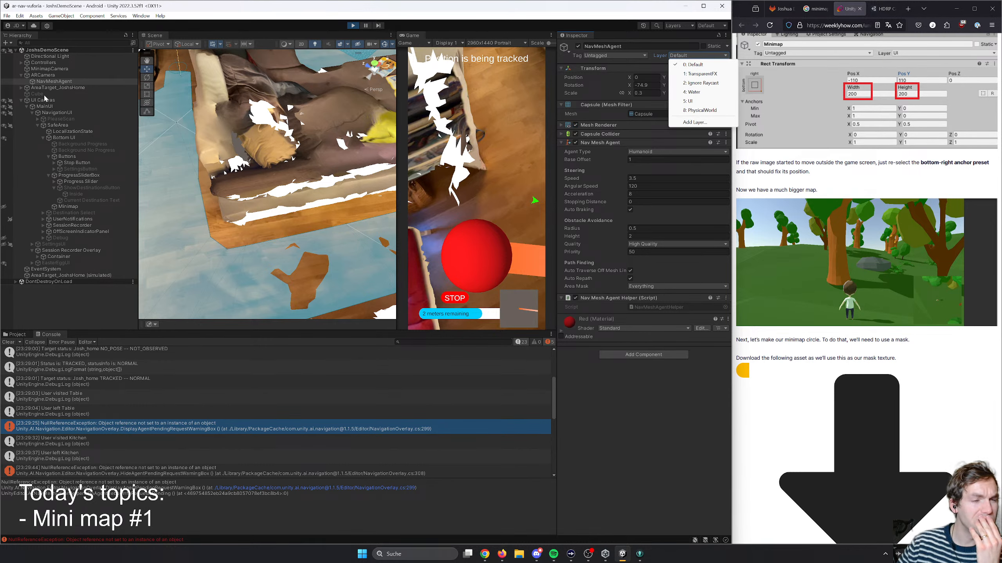
pyautogui.click(42, 81)
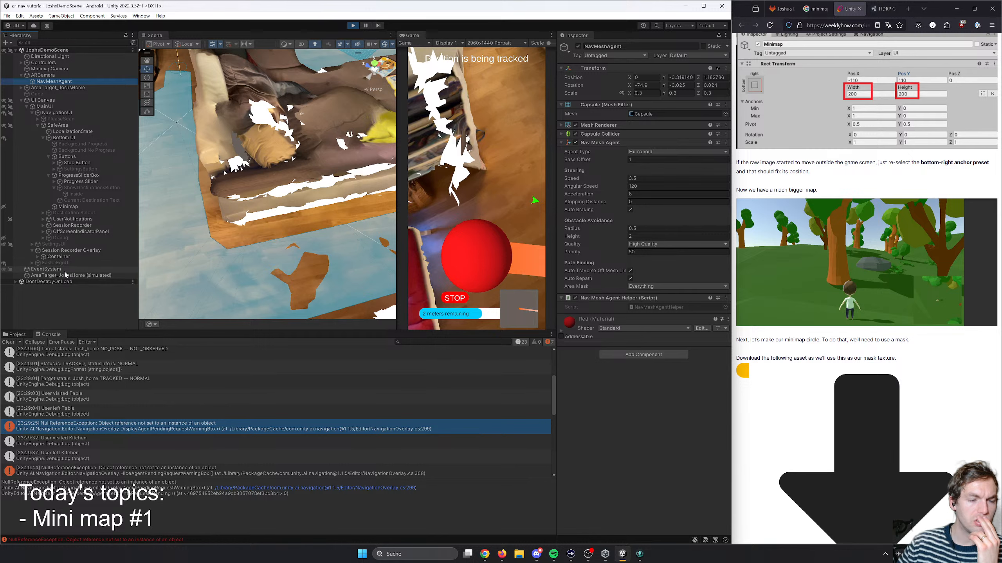
# - Collapse MainUI in the scene hierarchy and examine the components of ARCamera
pyautogui.click(20, 100)
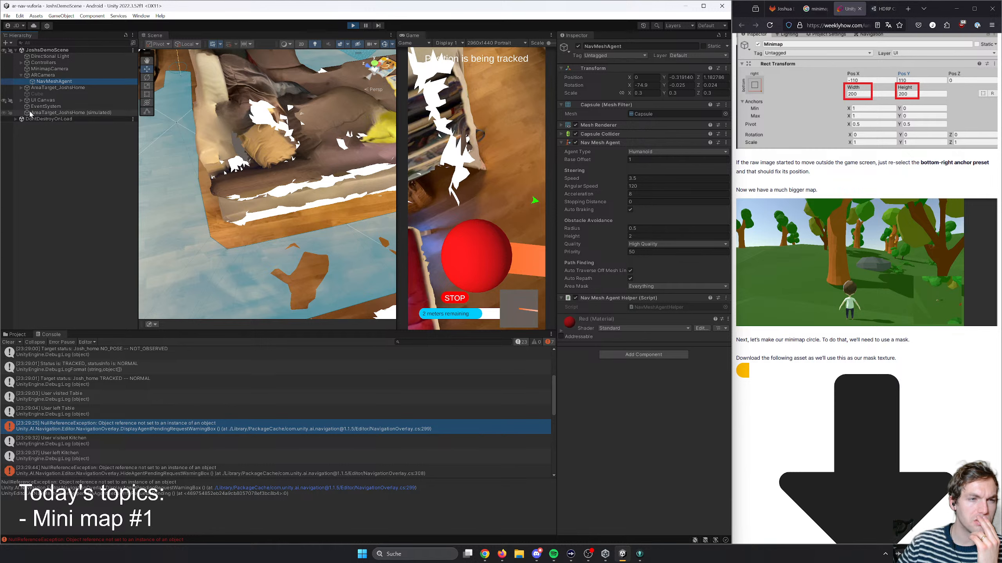
pyautogui.click(21, 100)
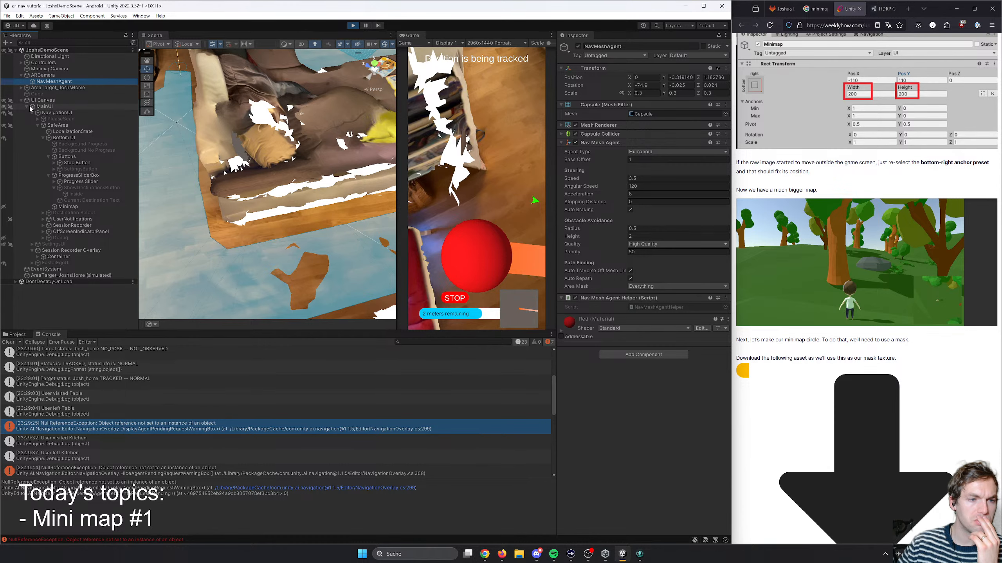
pyautogui.click(26, 106)
pyautogui.click(43, 76)
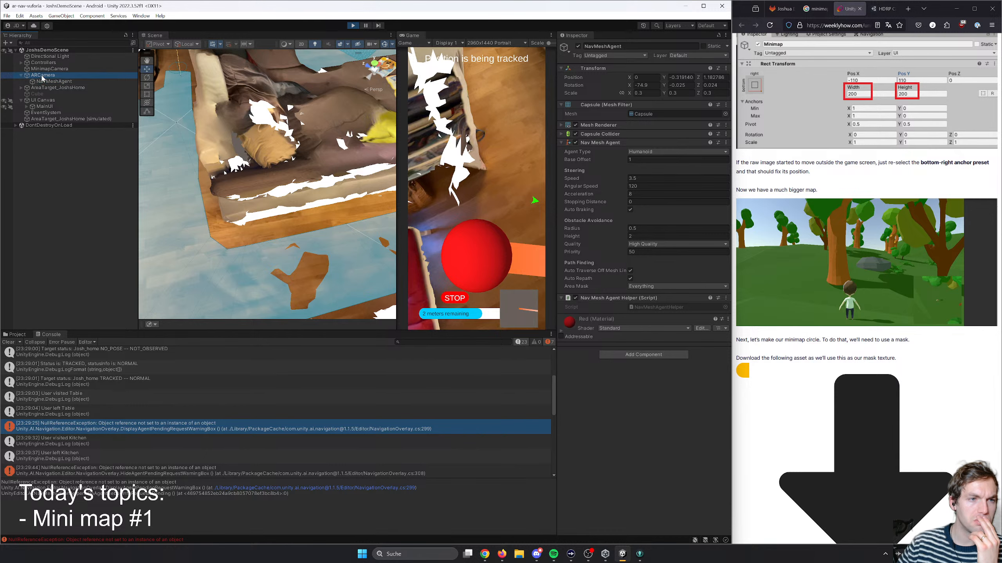
pyautogui.scroll(-3, 589, 303)
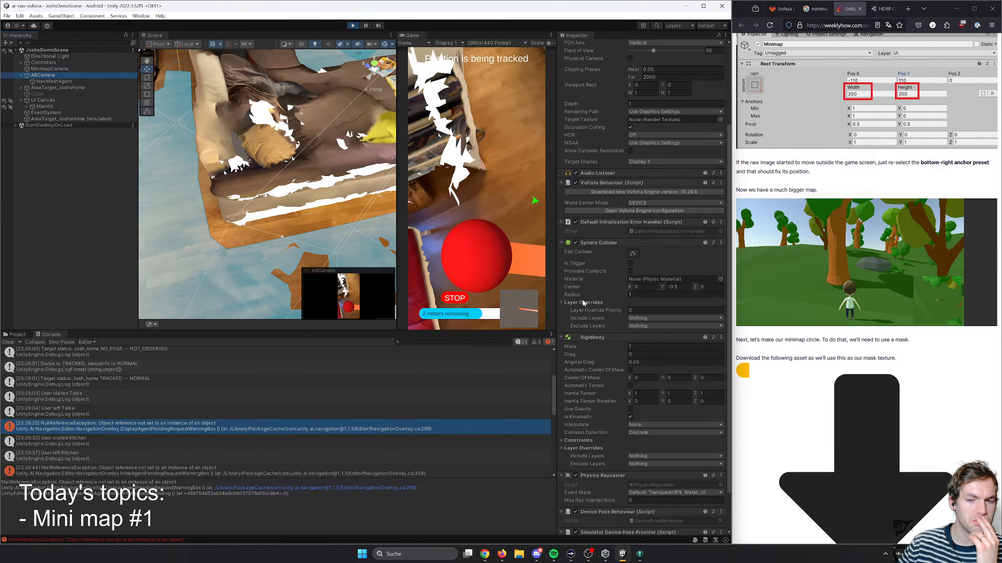
pyautogui.scroll(3, 590, 303)
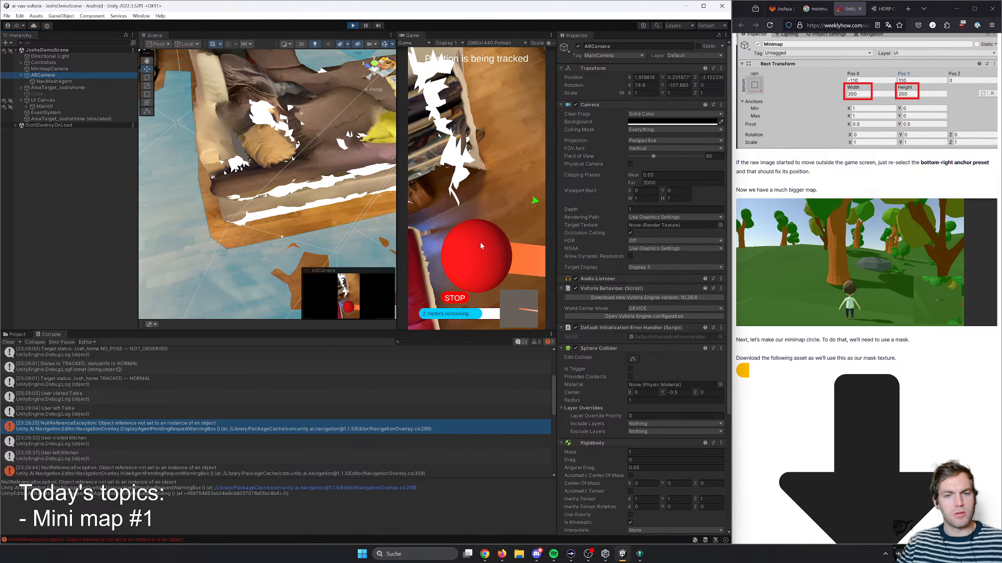
# - Find the navigation path in the scene and examine the Line Renderer settings of ARPathVisualizer under Controllers
pyautogui.moveTo(260, 91); pyautogui.dragTo(269, 125, button='right')
pyautogui.click(296, 149)
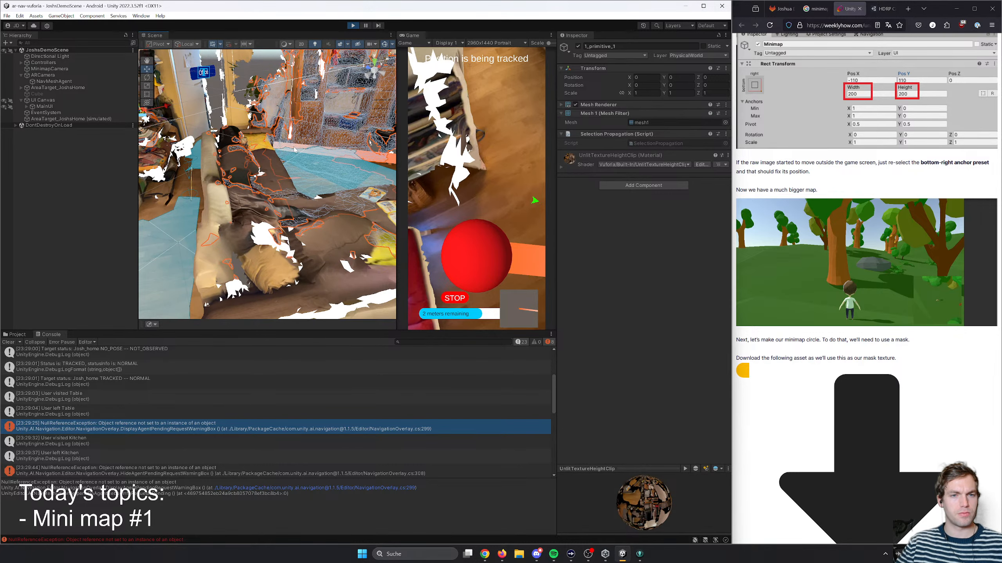
pyautogui.click(301, 149)
pyautogui.doubleClick(63, 82)
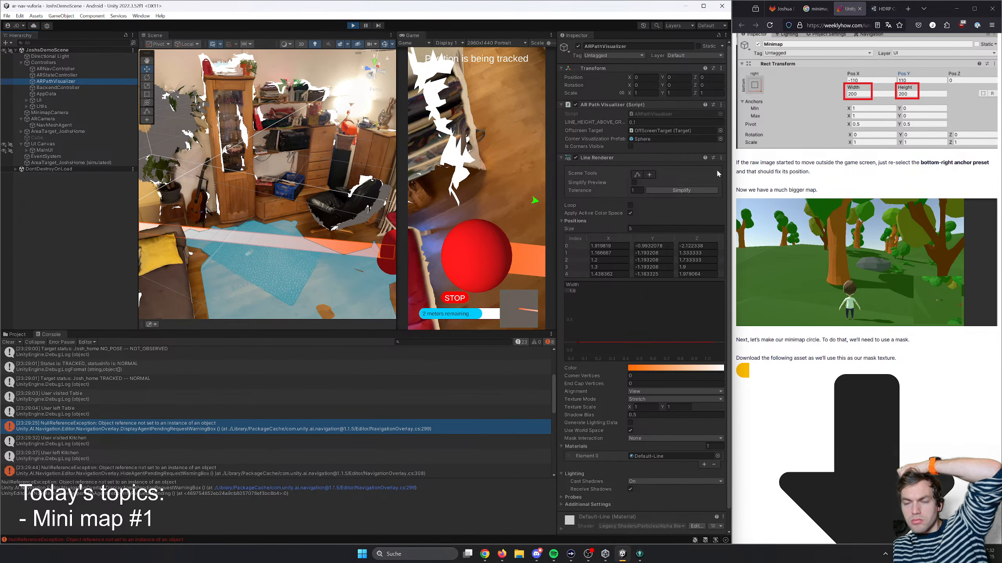
pyautogui.scroll(-1, 628, 347)
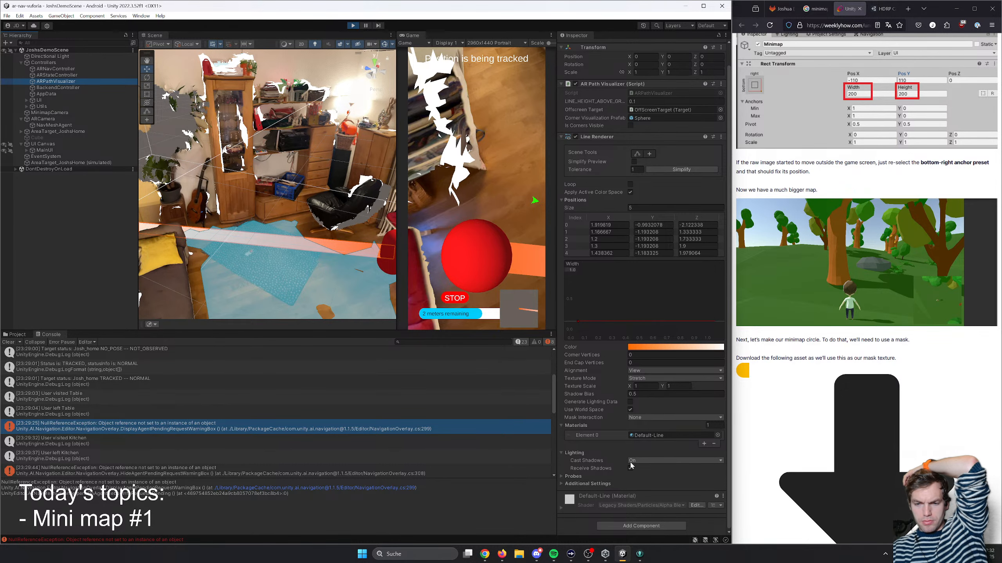
# - Read the tutorial's instructions for downloading the mask texture, its import settings and setting up the Minimap Mask object
pyautogui.scroll(-8, 851, 414)
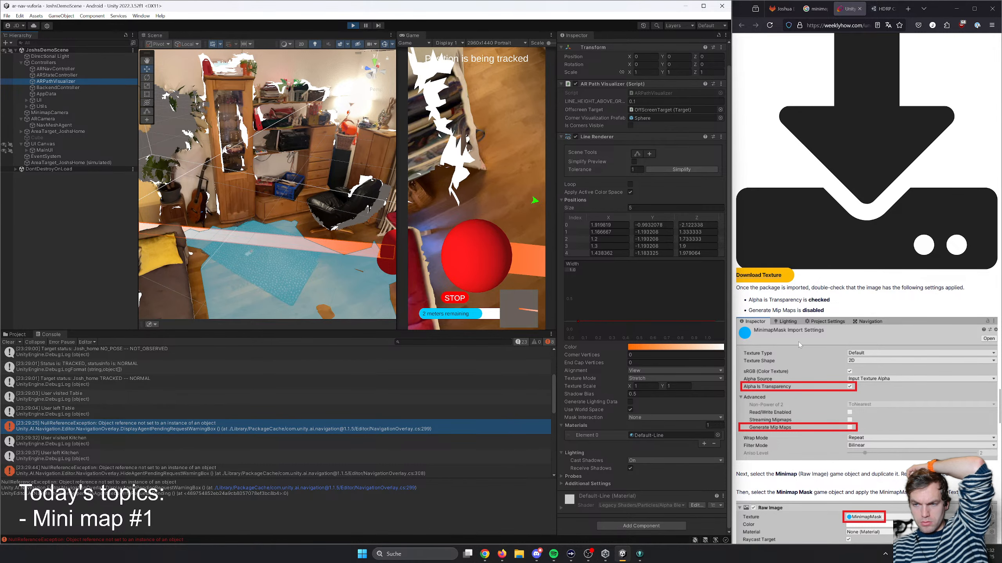
pyautogui.scroll(5, 799, 342)
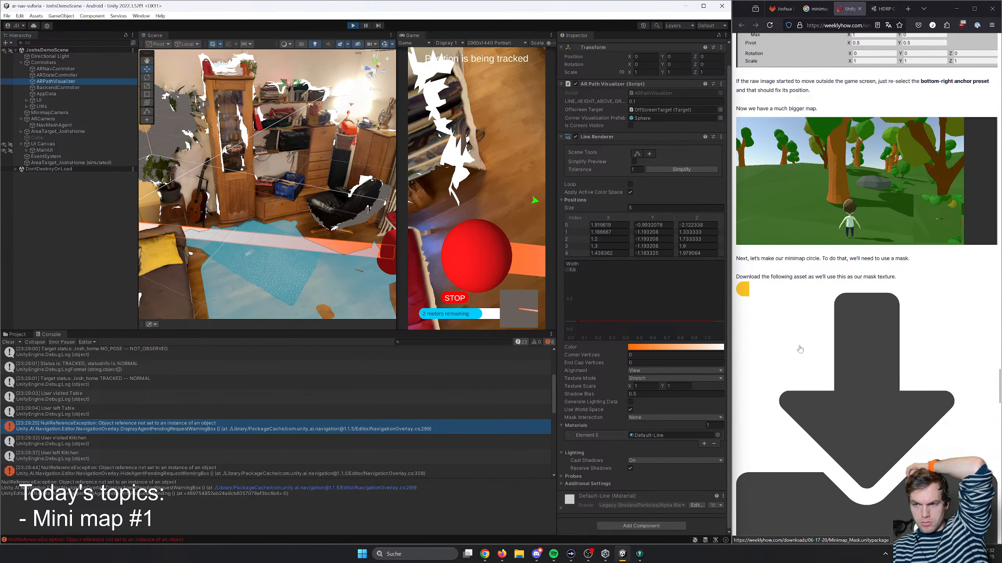
pyautogui.scroll(-3, 800, 349)
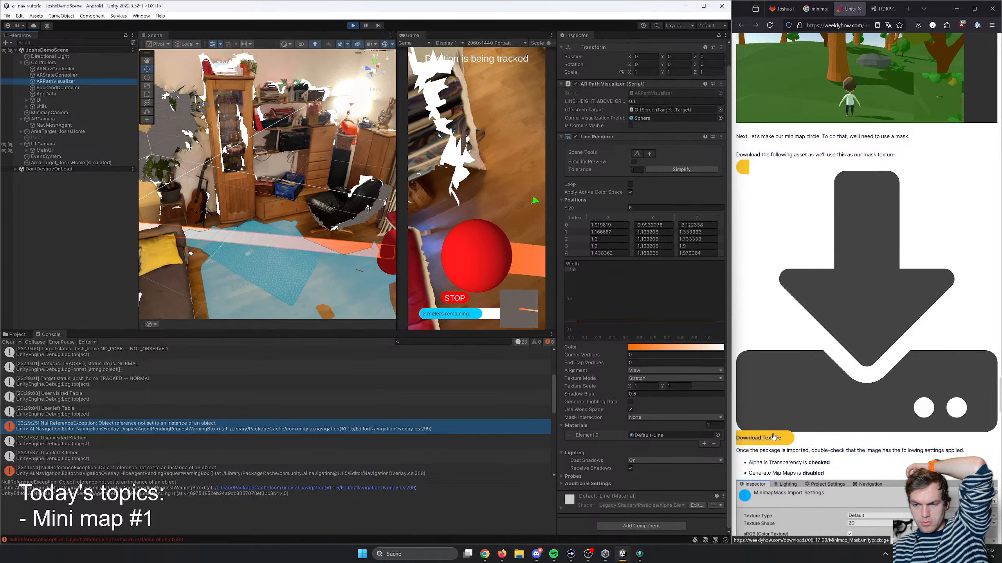
pyautogui.scroll(-9, 798, 391)
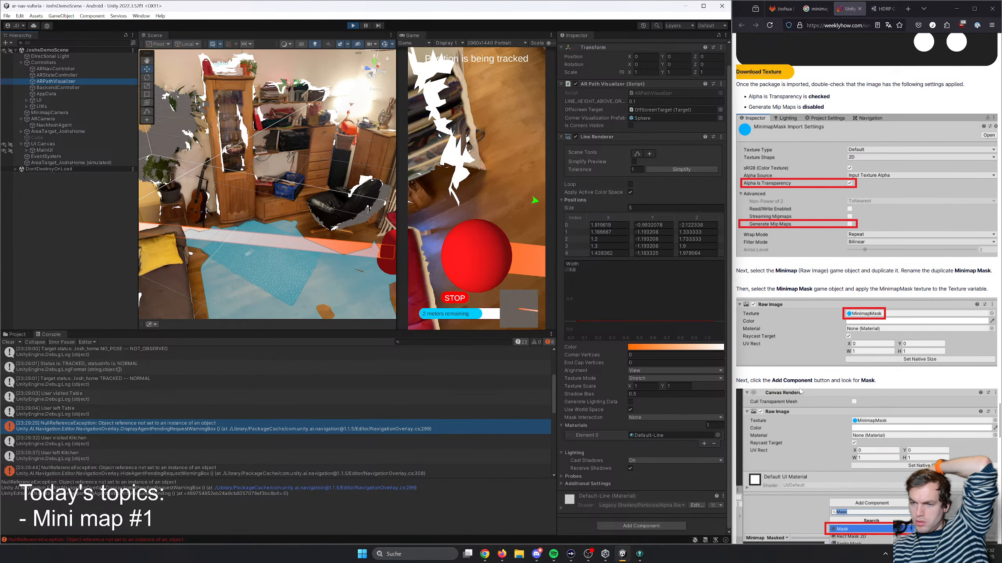
pyautogui.scroll(4, 801, 343)
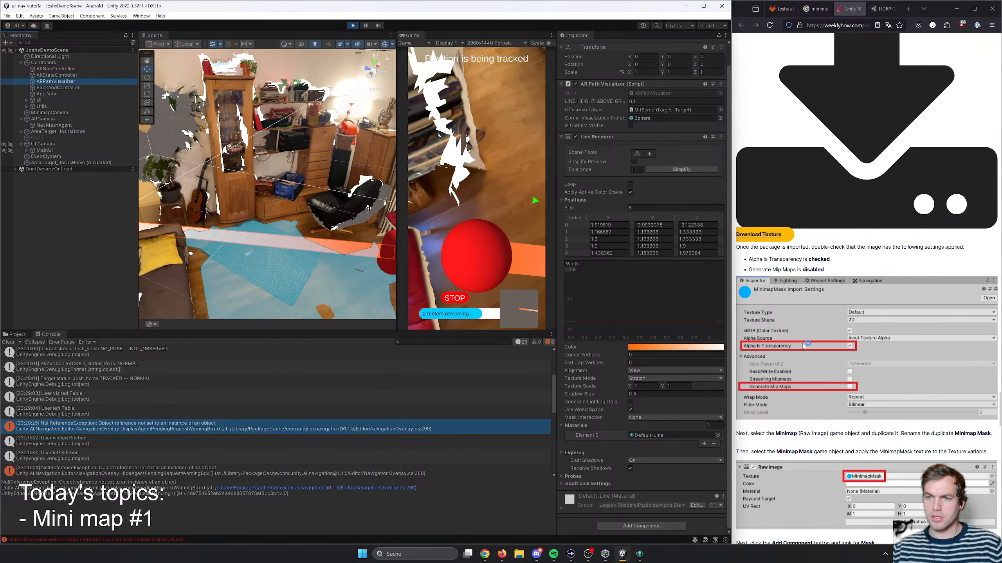
# - Try to download the minimap mask texture package from the tutorial's download link
pyautogui.click(844, 220)
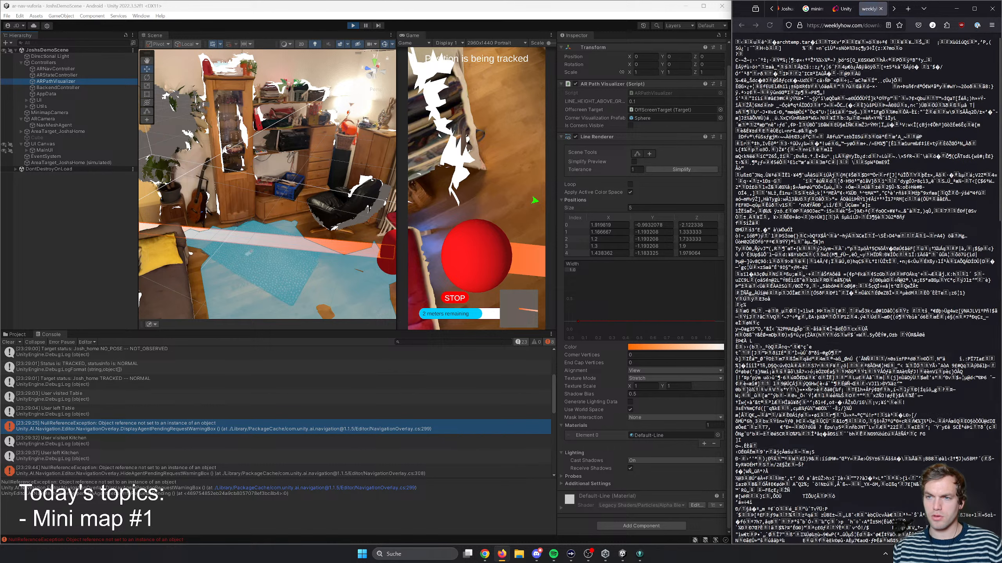
pyautogui.click(880, 8)
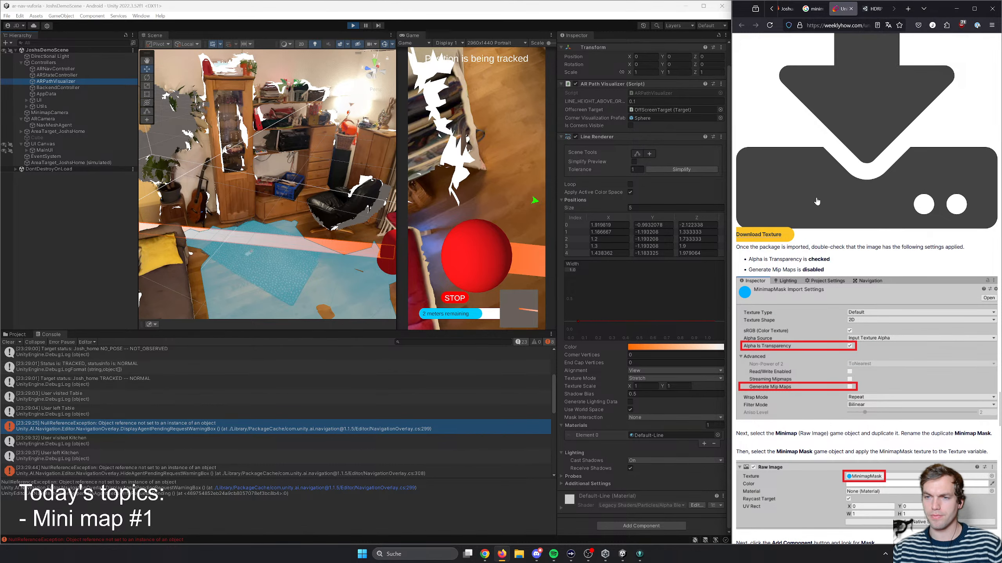
pyautogui.rightClick(795, 237)
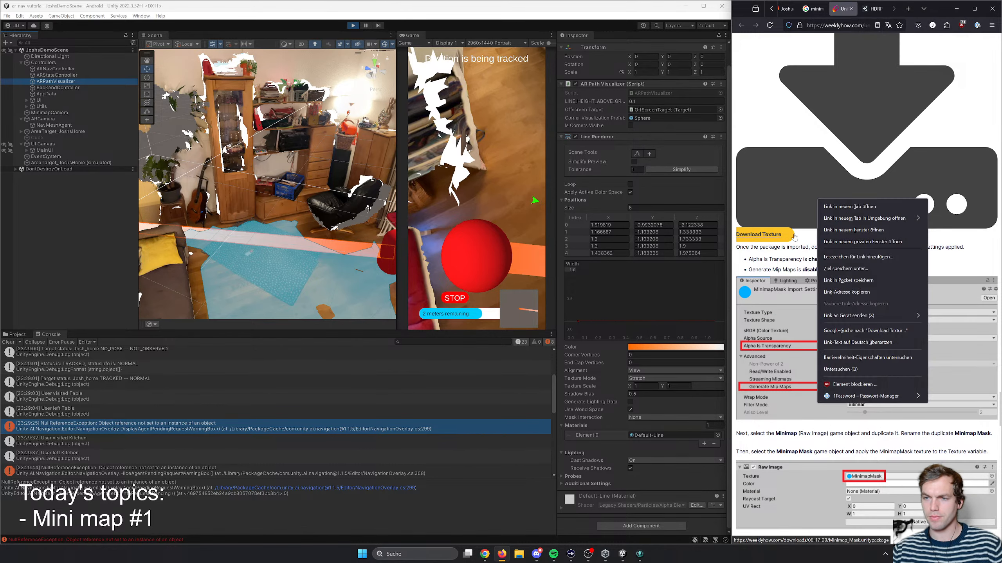
pyautogui.click(861, 270)
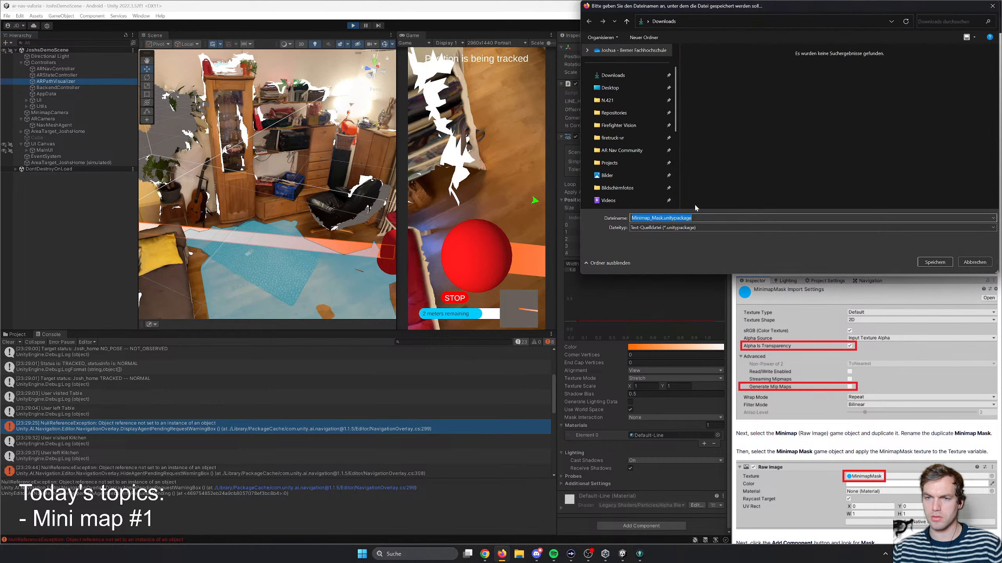
pyautogui.click(935, 263)
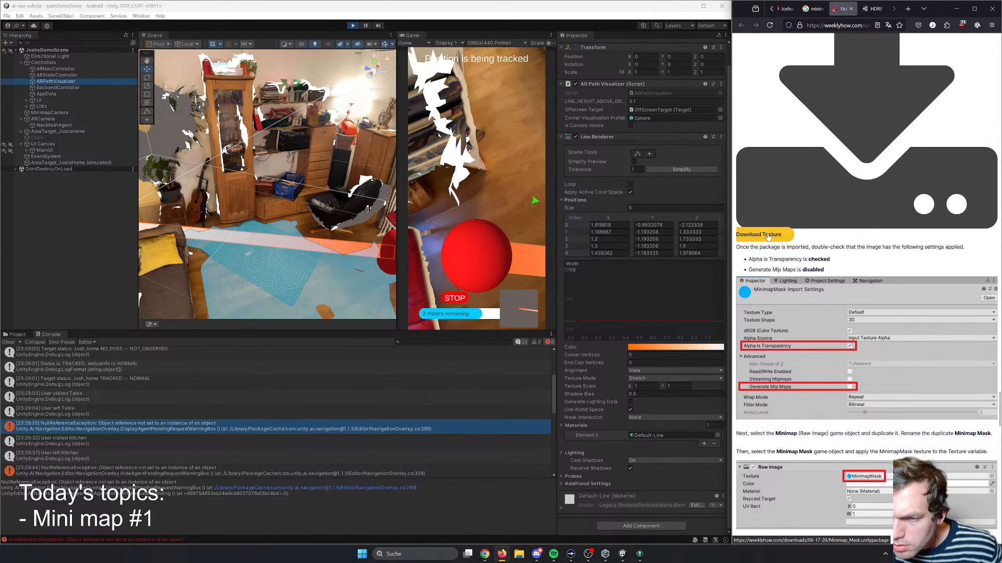
pyautogui.click(769, 235)
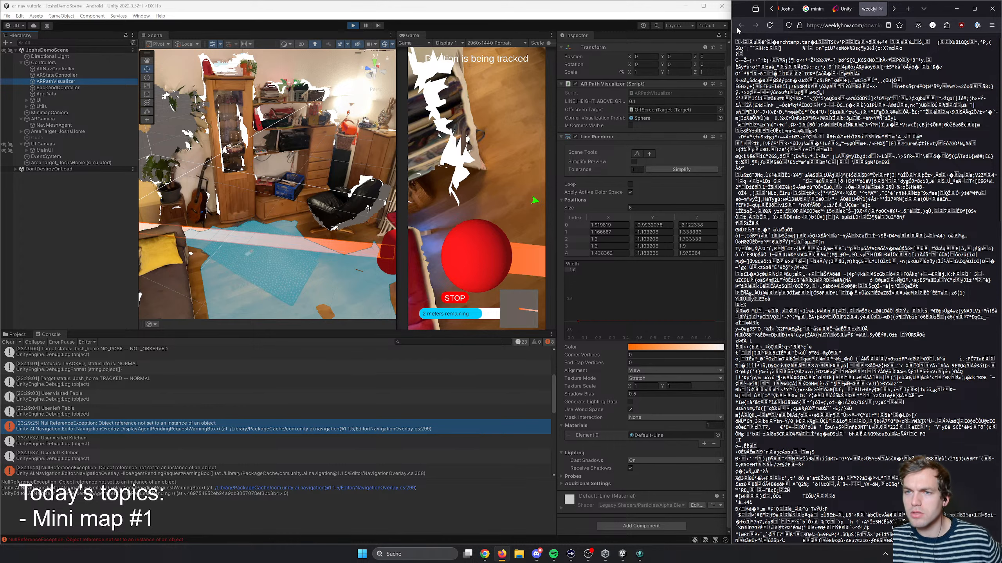
pyautogui.click(740, 27)
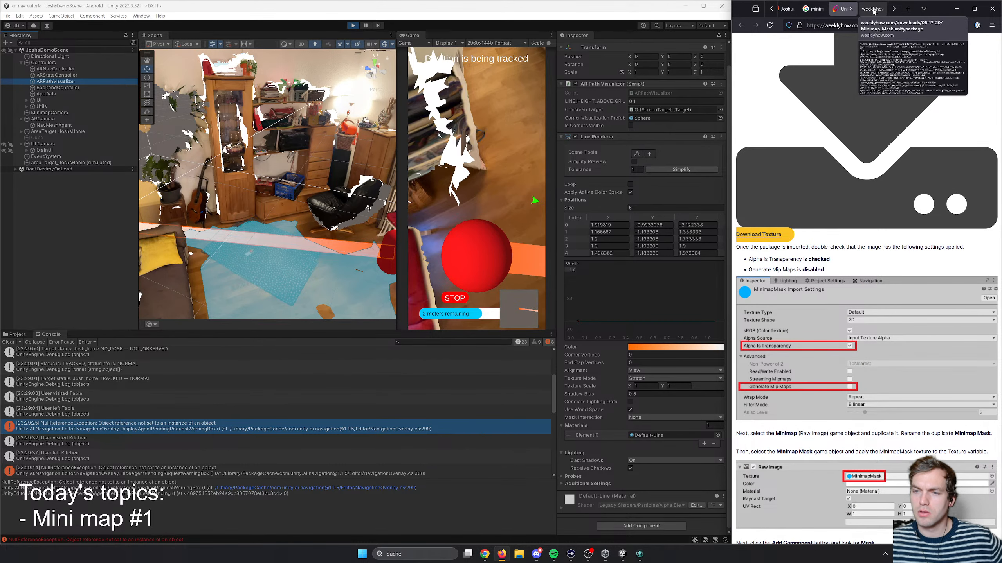
pyautogui.middleClick(872, 12)
# - Save the tutorial's linked file as Minimap_Mask.unitypackage in the Downloads folder
pyautogui.rightClick(773, 216)
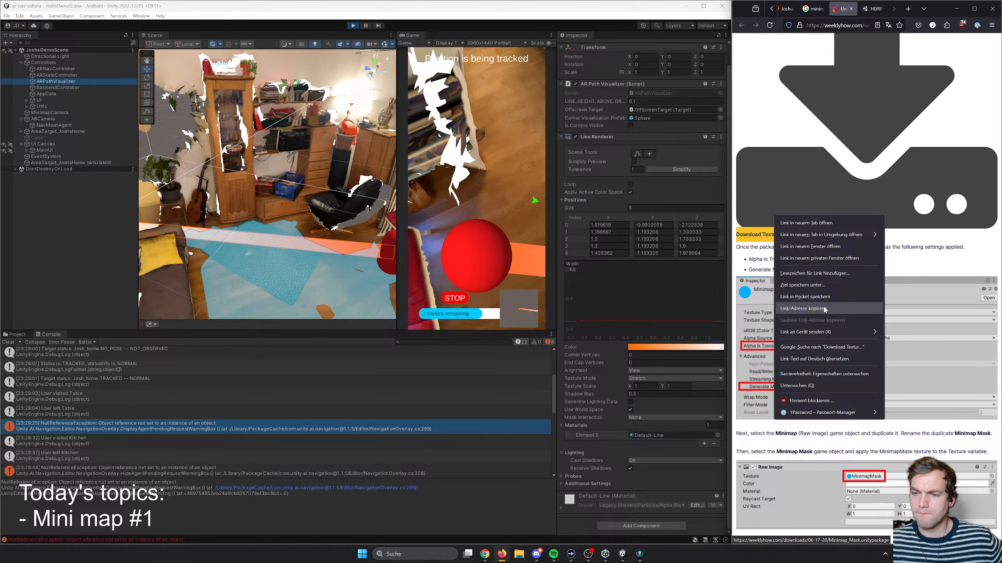
pyautogui.click(823, 285)
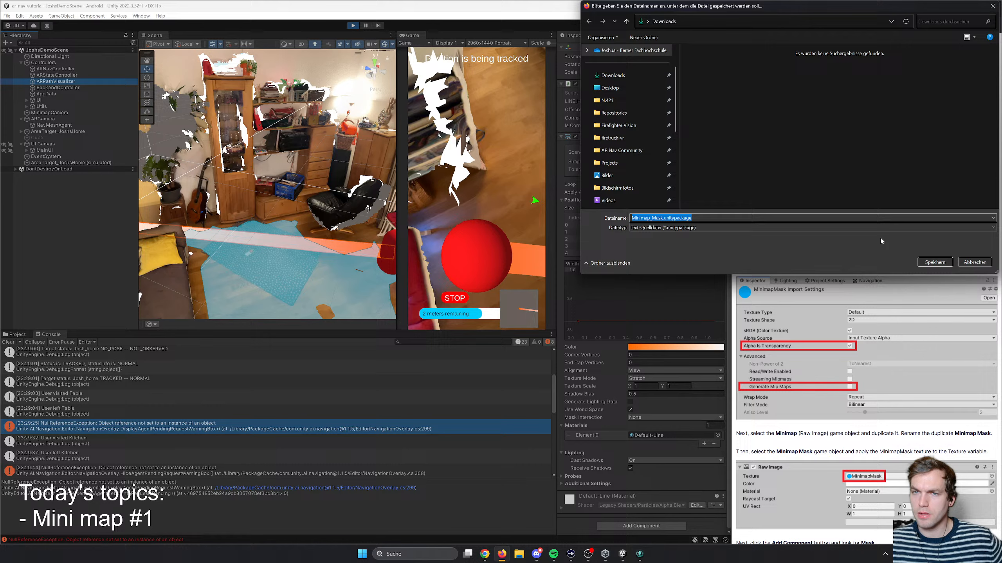
pyautogui.click(935, 262)
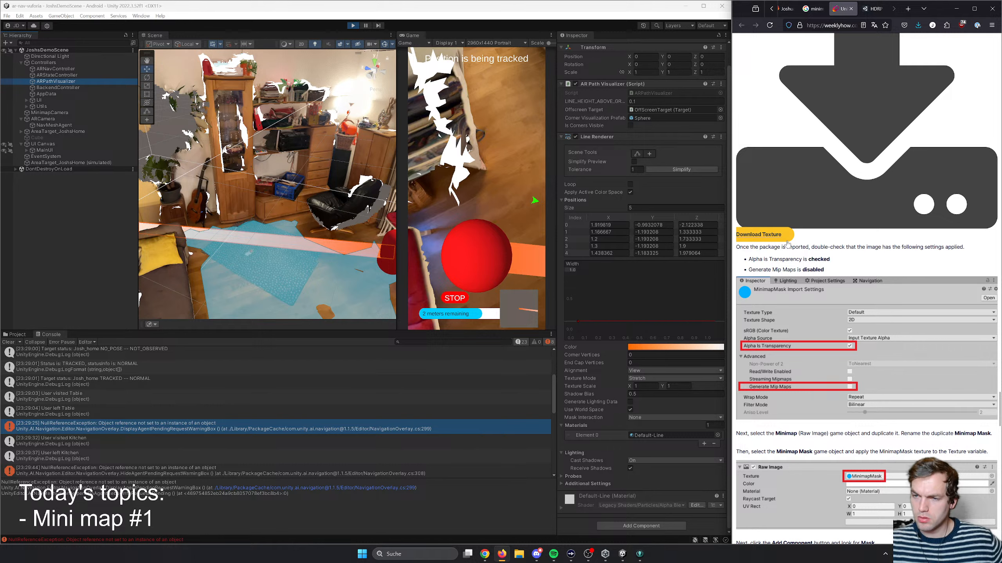
pyautogui.click(36, 15)
pyautogui.click(61, 109)
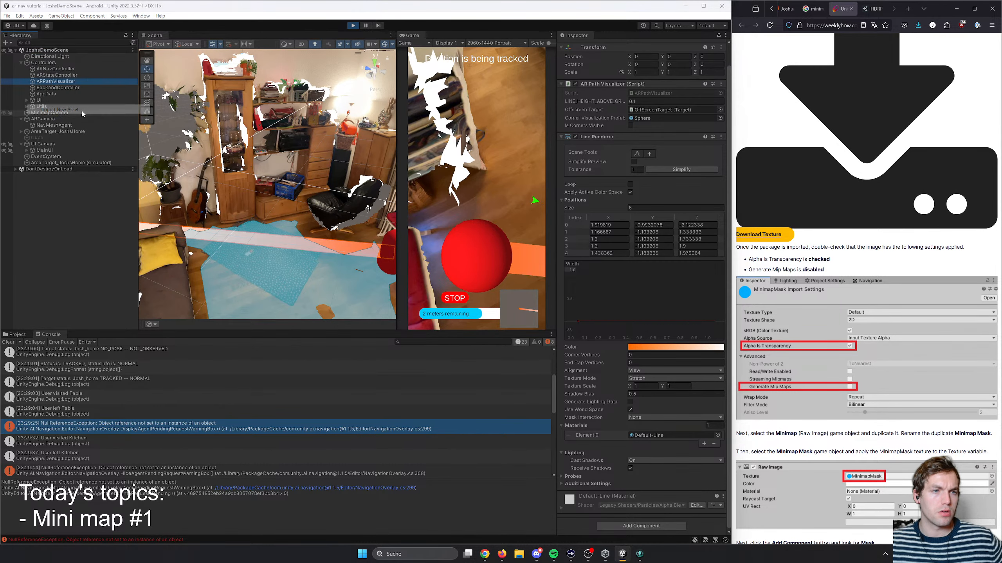
pyautogui.click(35, 95)
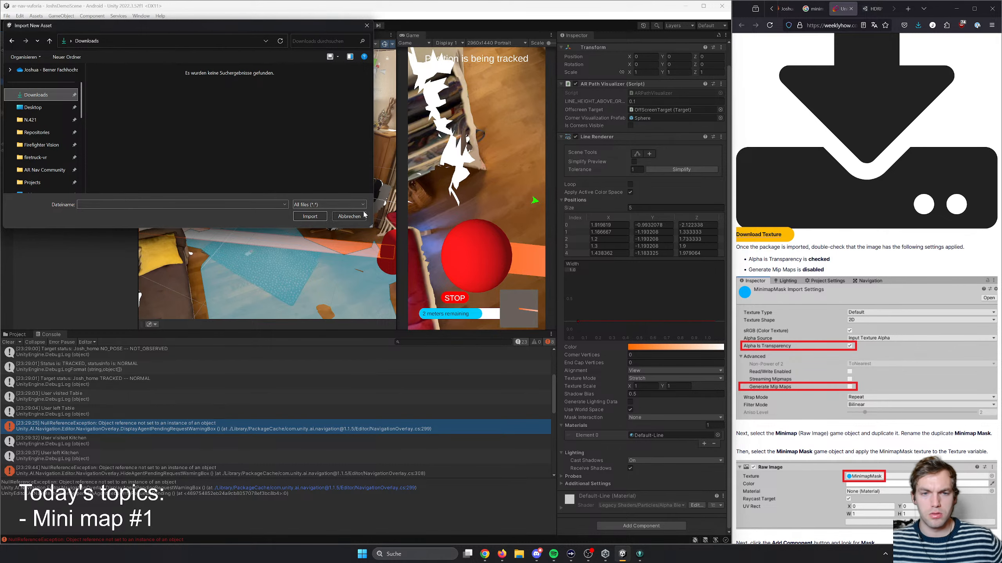
pyautogui.click(349, 216)
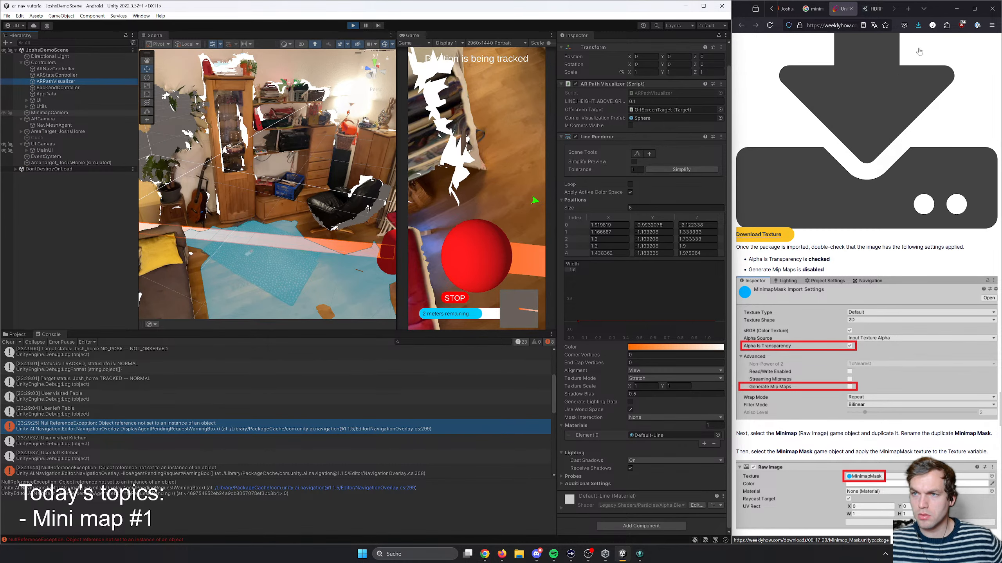
# - Locate the downloaded Minimap_Mask.unitypackage and try to import it as a custom package from Downloads
pyautogui.click(862, 59)
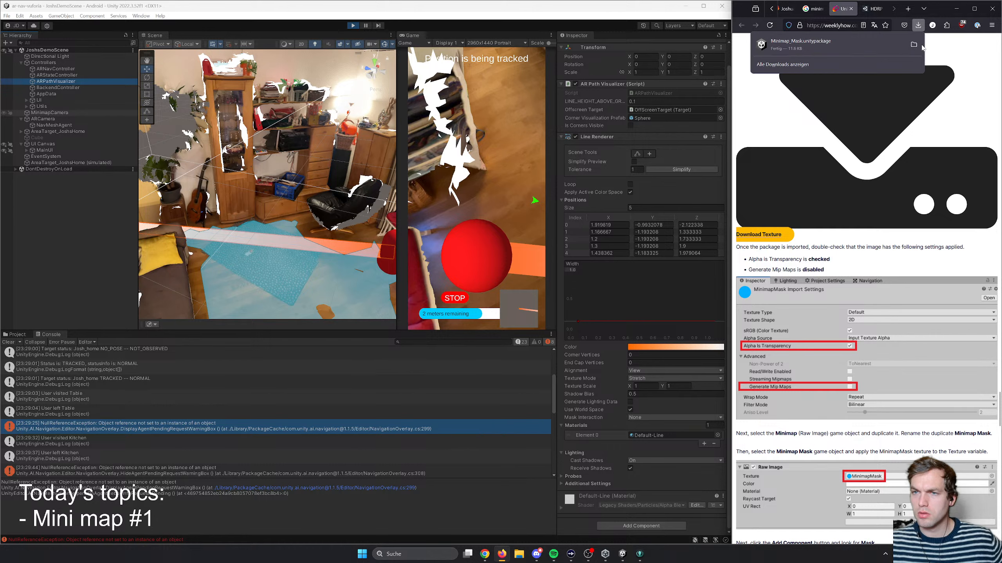
pyautogui.click(914, 45)
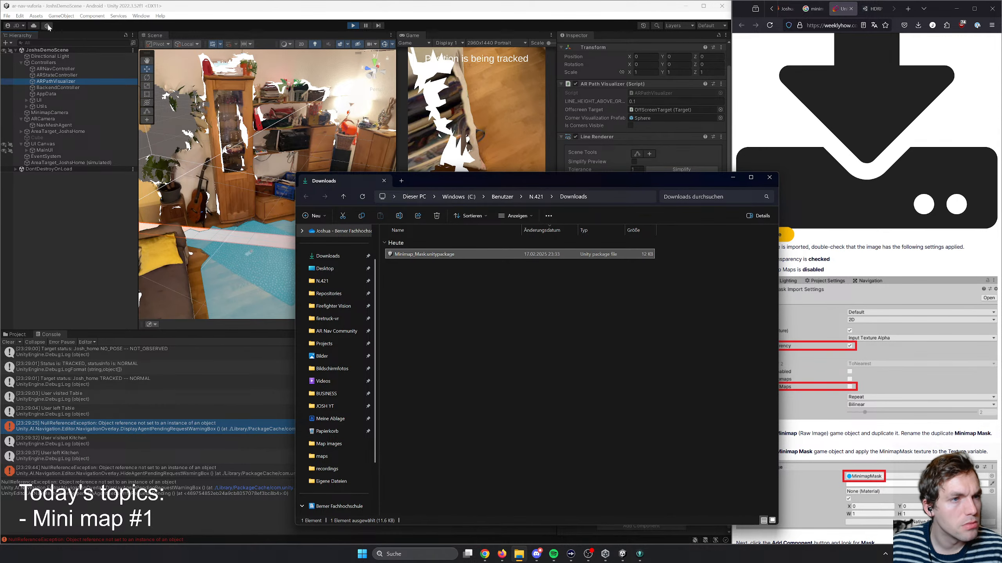
pyautogui.click(36, 15)
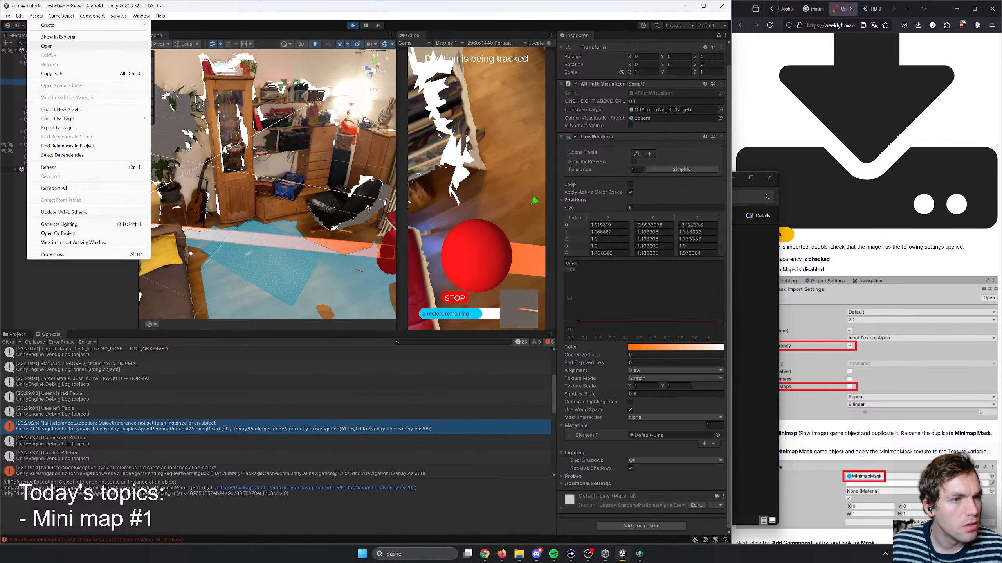
pyautogui.moveTo(69, 119)
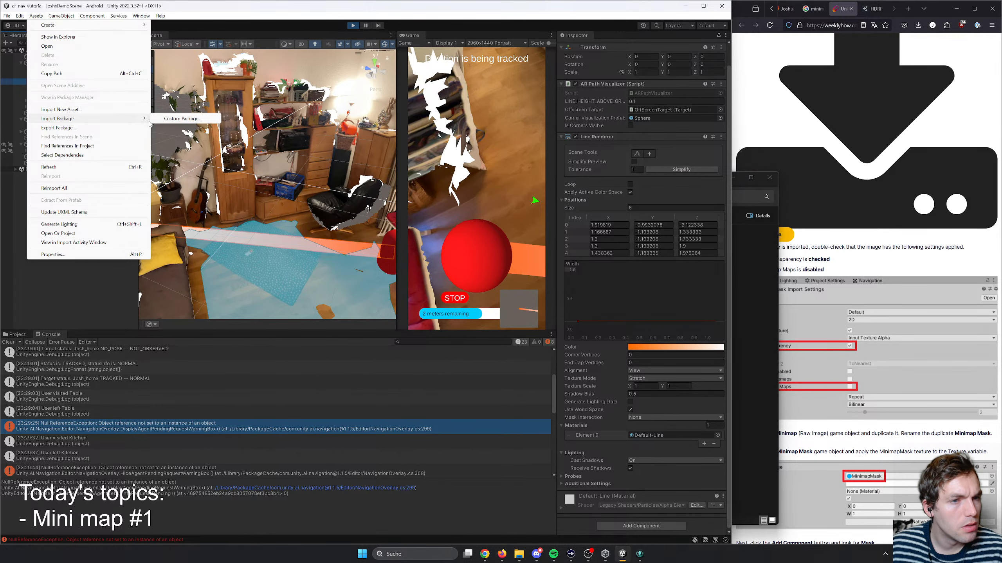
pyautogui.click(179, 119)
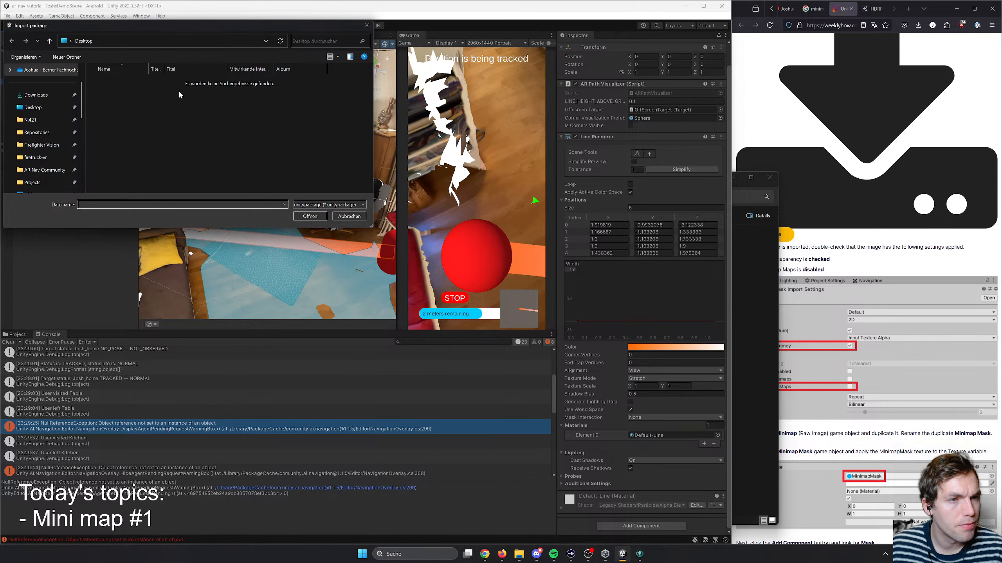
pyautogui.click(335, 204)
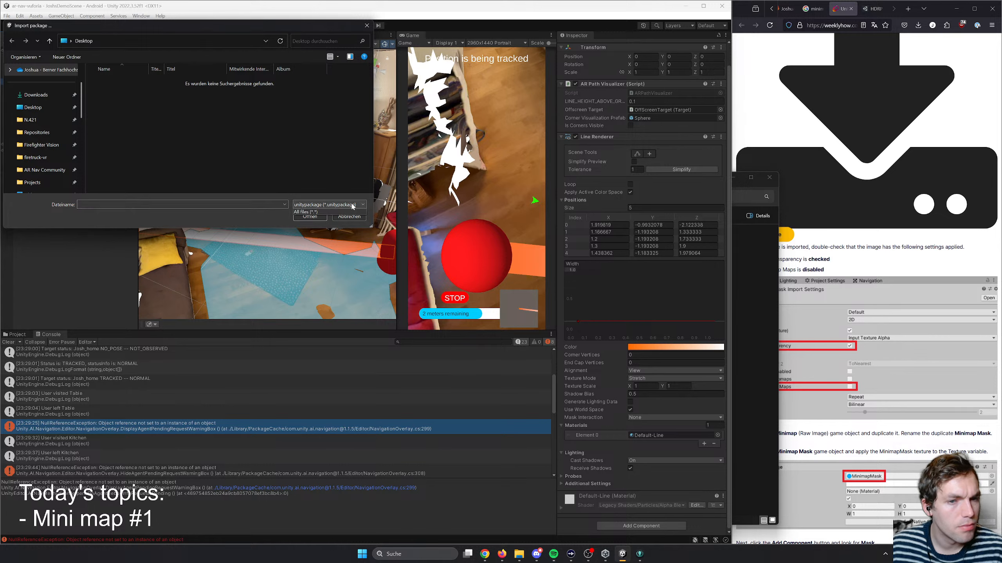
pyautogui.click(331, 213)
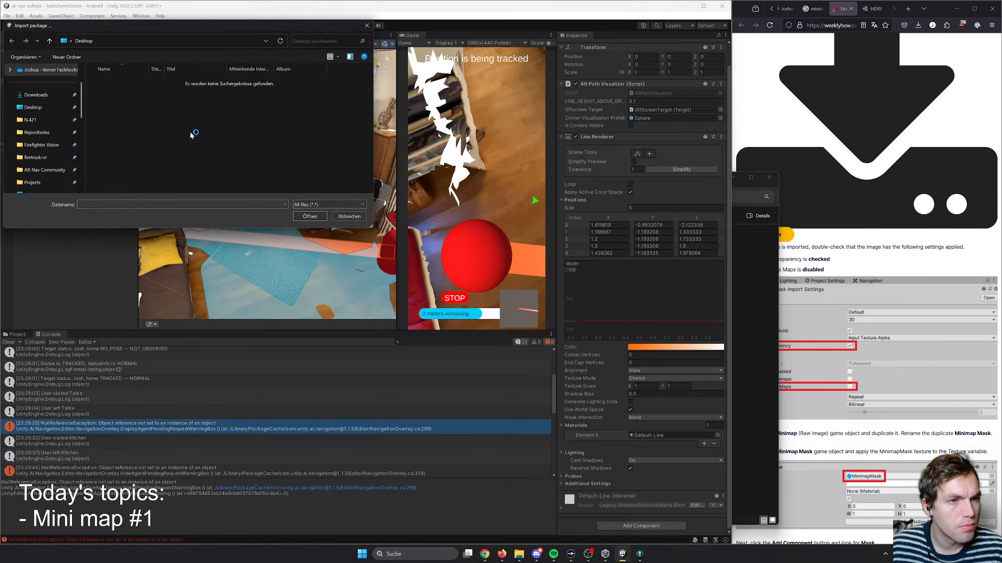
pyautogui.click(36, 94)
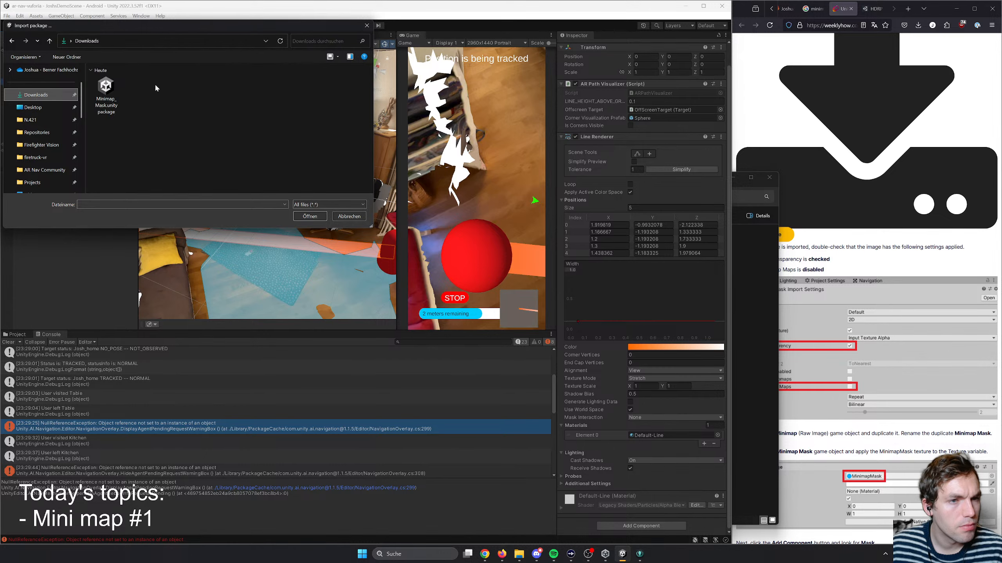
pyautogui.doubleClick(106, 93)
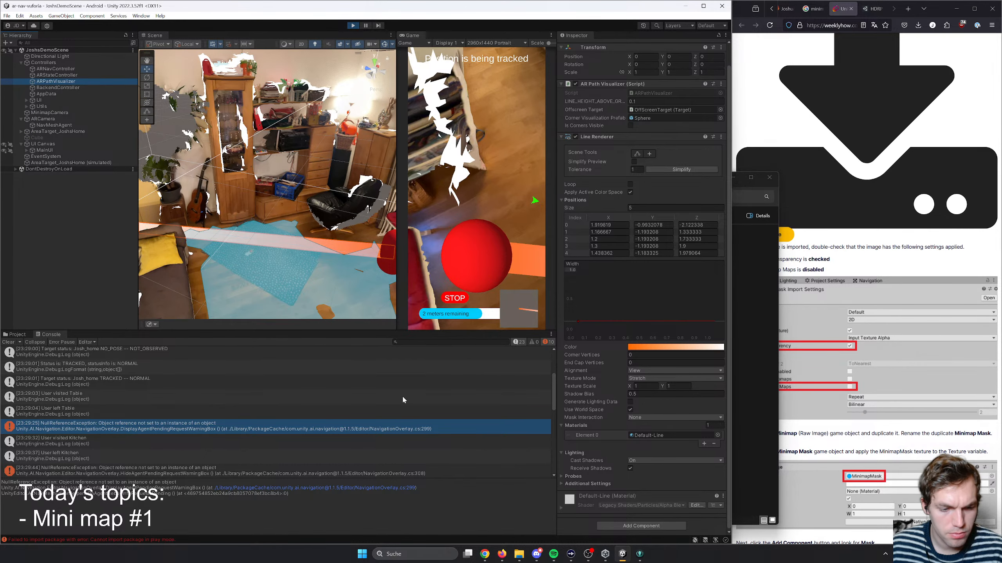
# - Stop play mode and import MinimapMask.png from the custom package Minimap_Mask.unitypackage
pyautogui.click(354, 27)
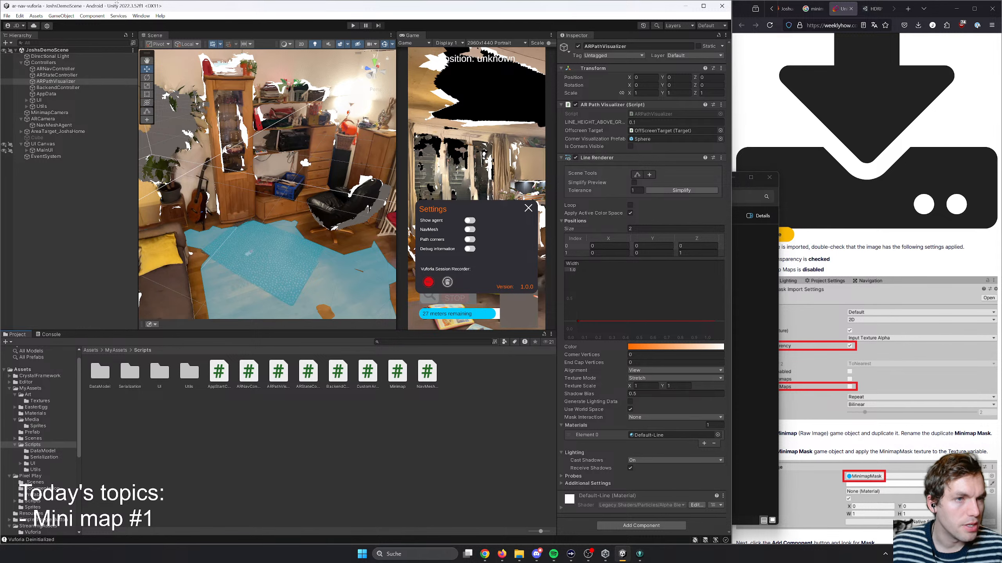
pyautogui.click(92, 16)
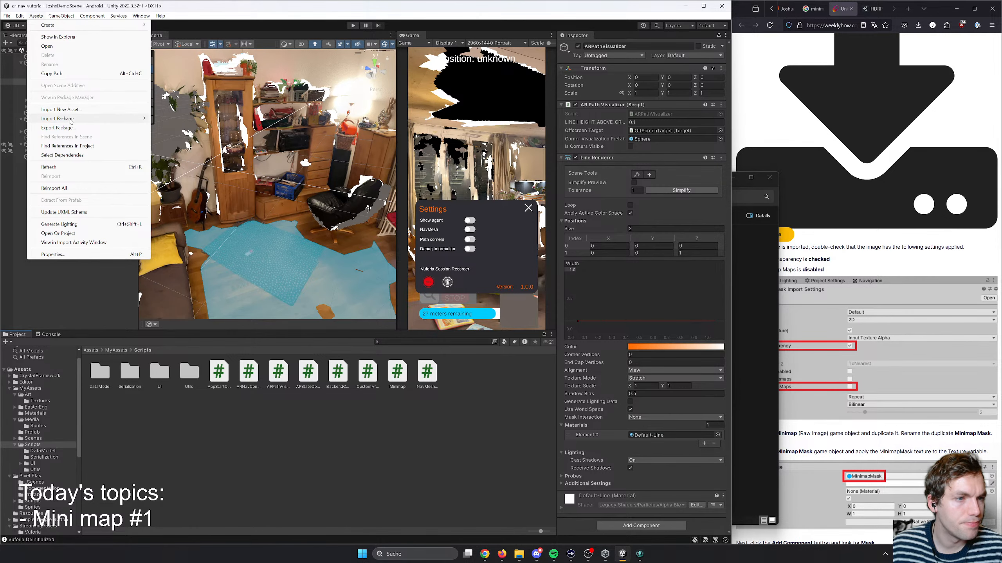
pyautogui.moveTo(70, 119)
pyautogui.click(186, 119)
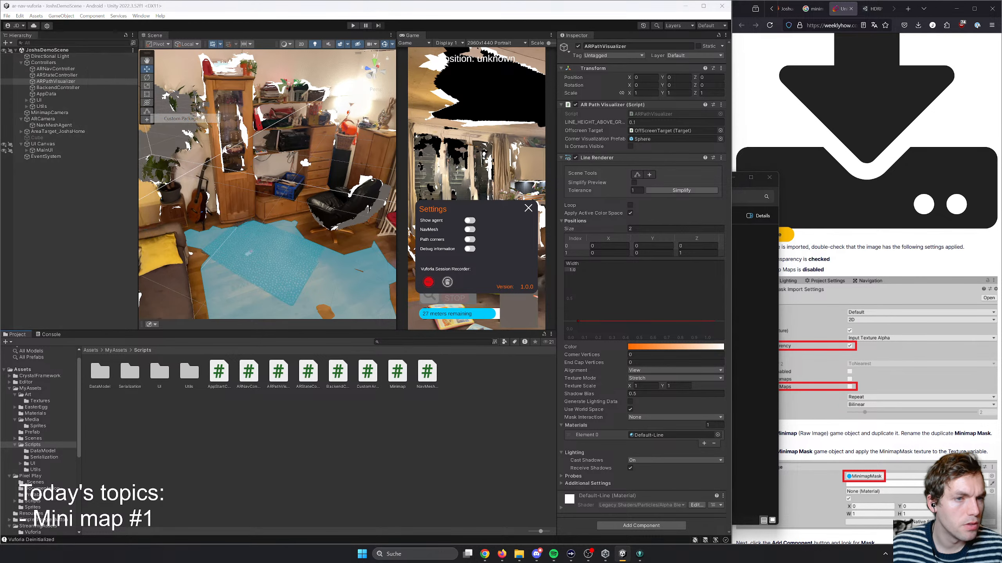
pyautogui.doubleClick(112, 98)
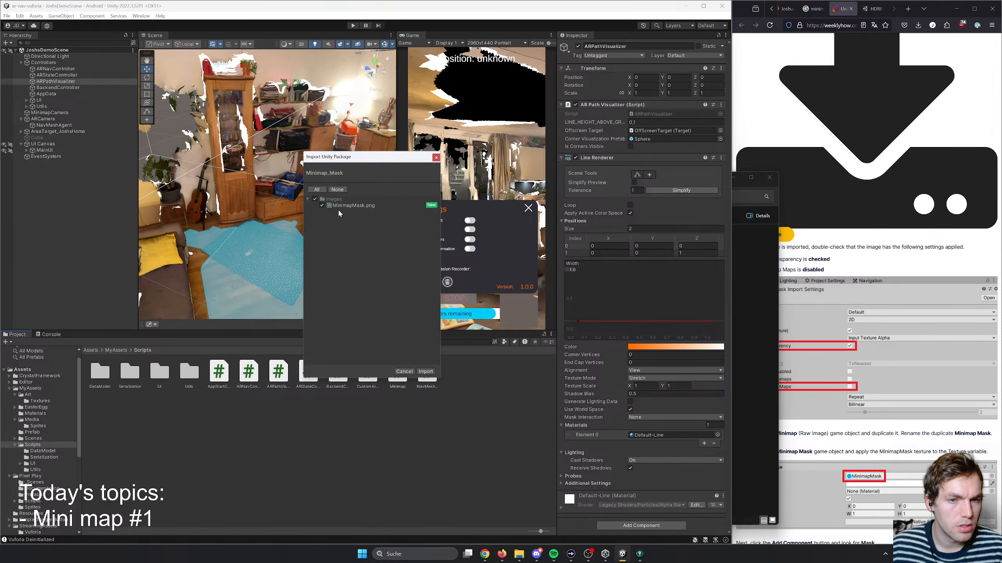
pyautogui.click(420, 372)
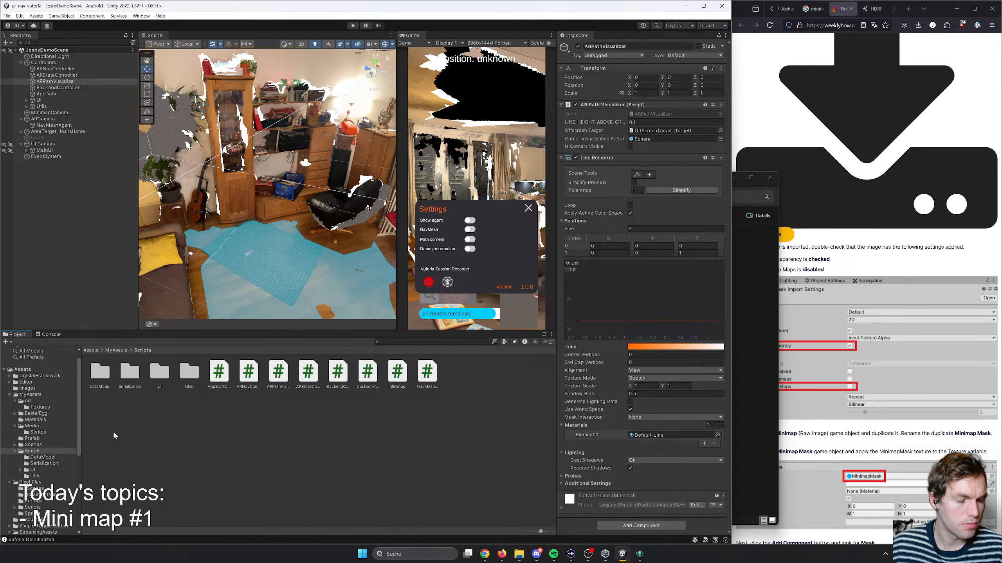
# - Move the MinimapMask texture from the Images folder into MyAssets/Art
pyautogui.click(31, 389)
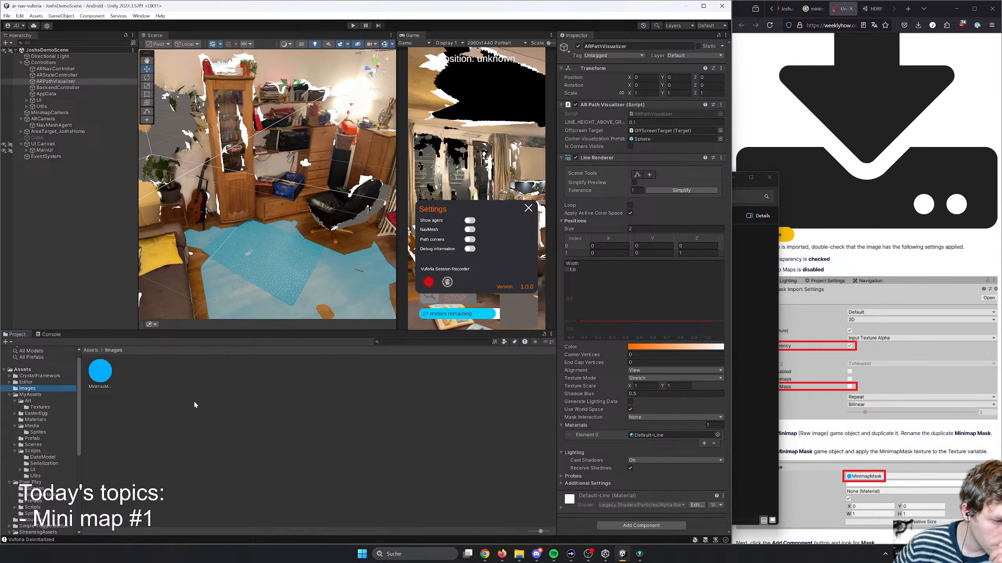
pyautogui.click(98, 378)
pyautogui.moveTo(99, 378); pyautogui.dragTo(27, 405)
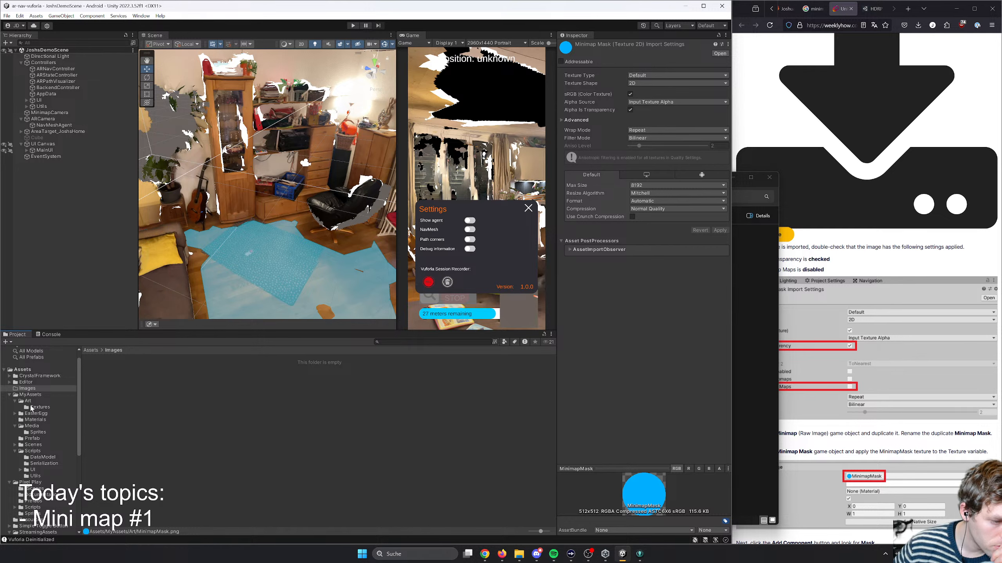
# - Consult the example folder structure in Unity's project organization guide to see where textures belong
pyautogui.moveTo(485, 554)
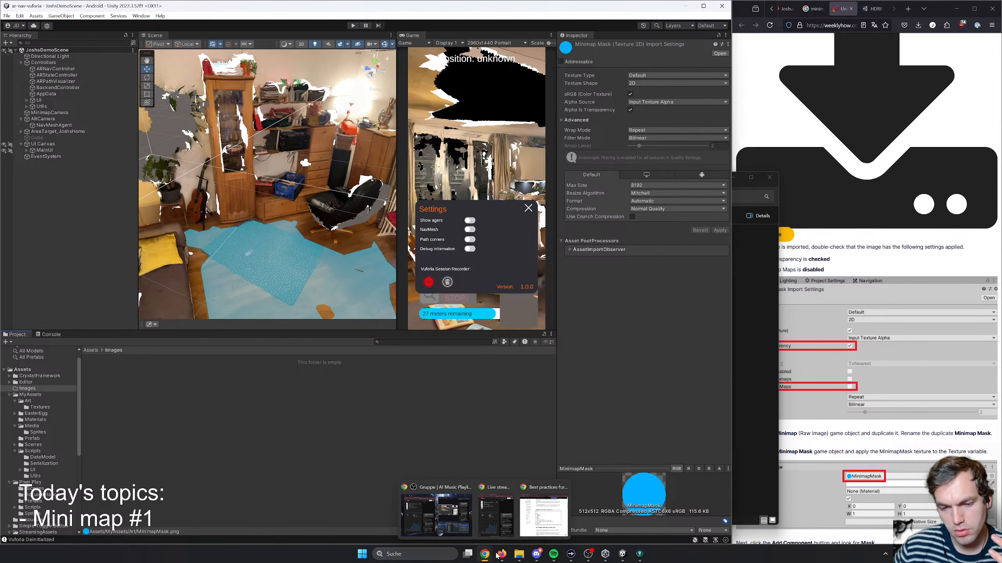
pyautogui.click(532, 521)
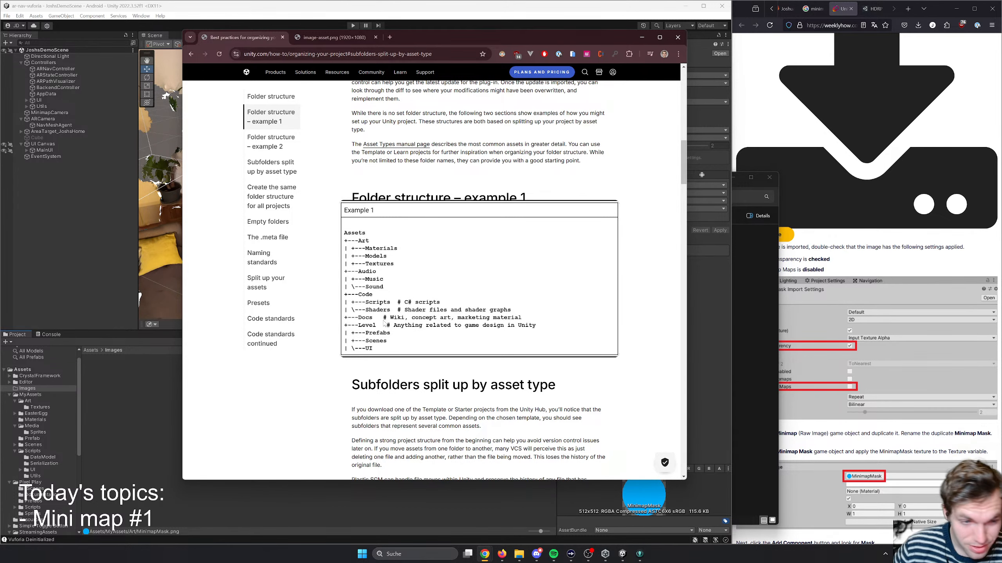
pyautogui.click(146, 355)
# - Check the contents of the Images folder and of MyAssets/Art in the project
pyautogui.click(90, 350)
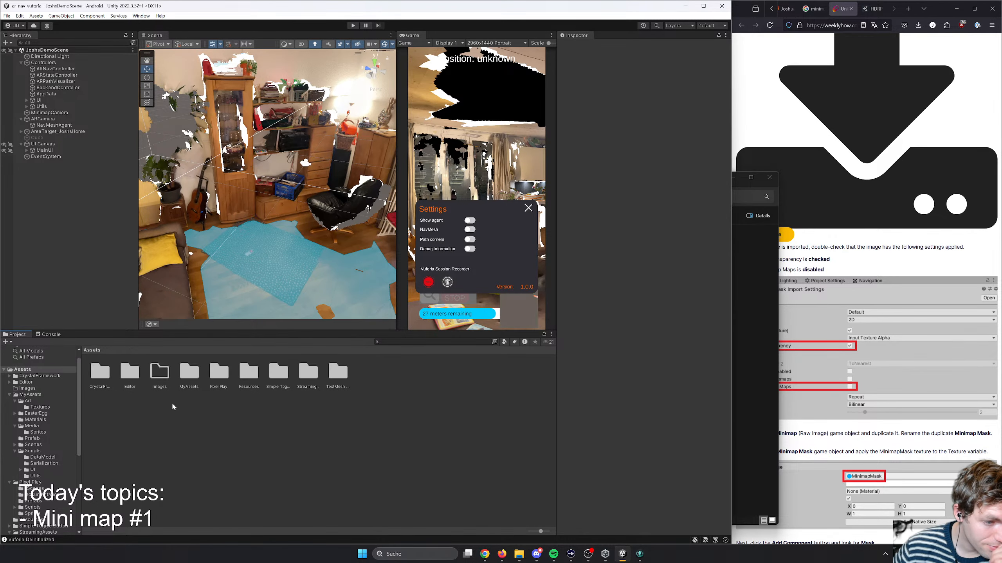
pyautogui.click(157, 377)
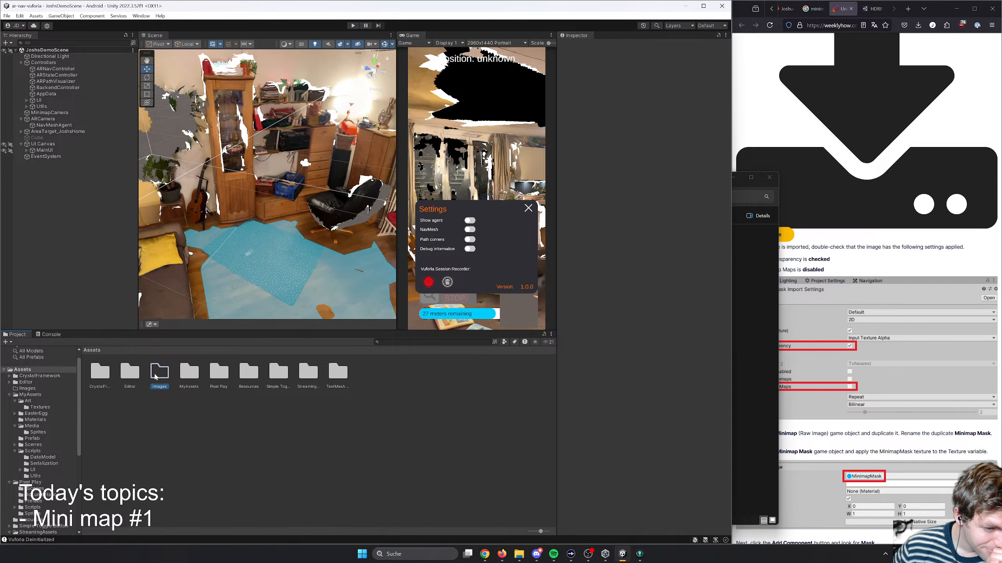
pyautogui.doubleClick(155, 377)
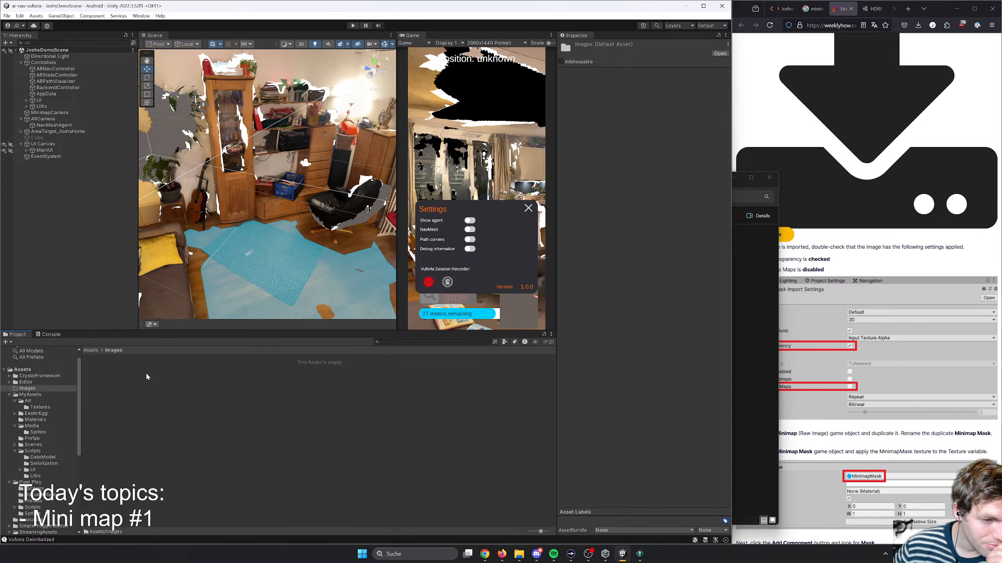
pyautogui.click(28, 395)
pyautogui.click(28, 401)
pyautogui.click(28, 407)
pyautogui.click(26, 401)
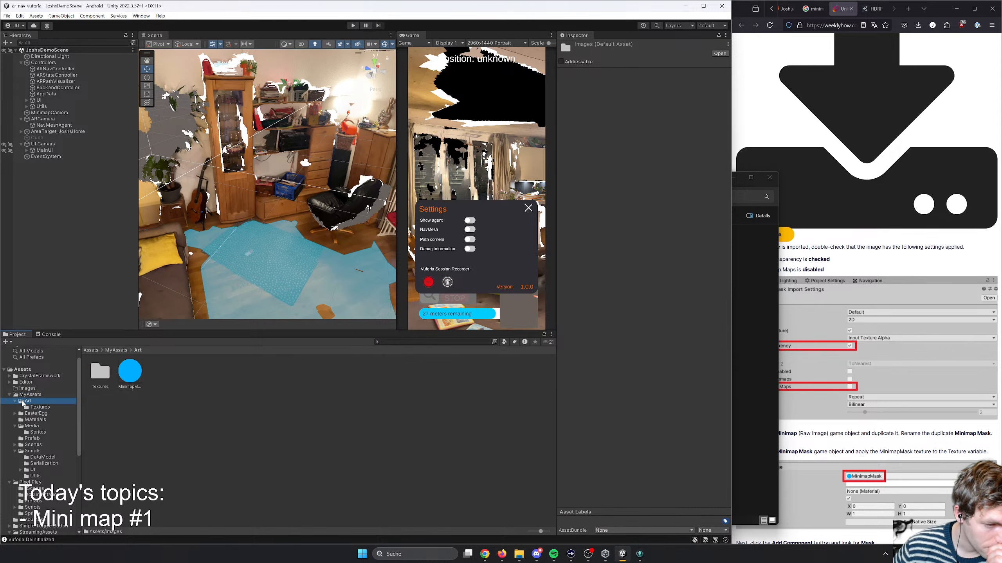
# - Delete the empty Images folder from the project's Assets
pyautogui.moveTo(131, 374)
pyautogui.mouseDown()
pyautogui.moveTo(143, 396)
pyautogui.moveTo(139, 384)
pyautogui.mouseUp()
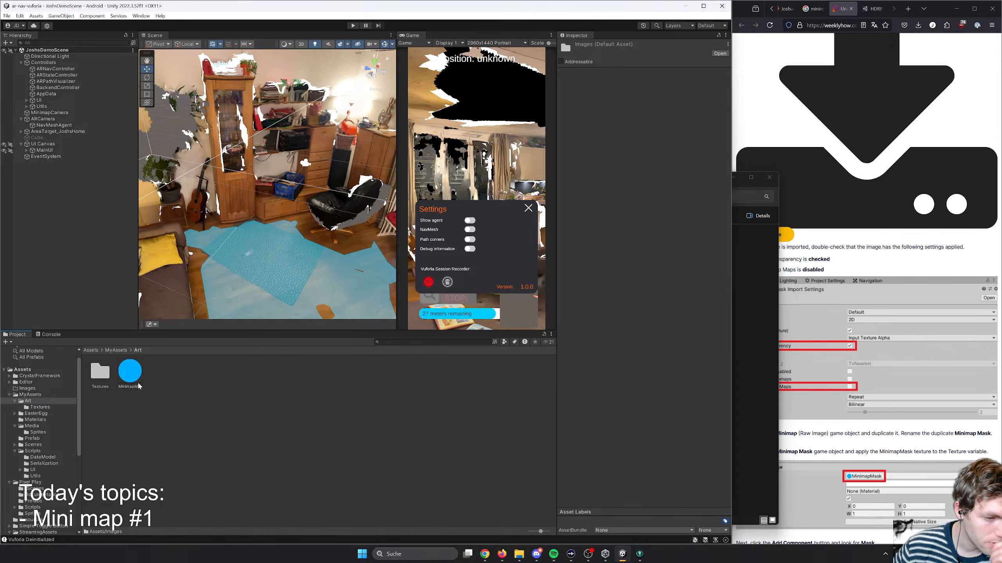
pyautogui.click(129, 376)
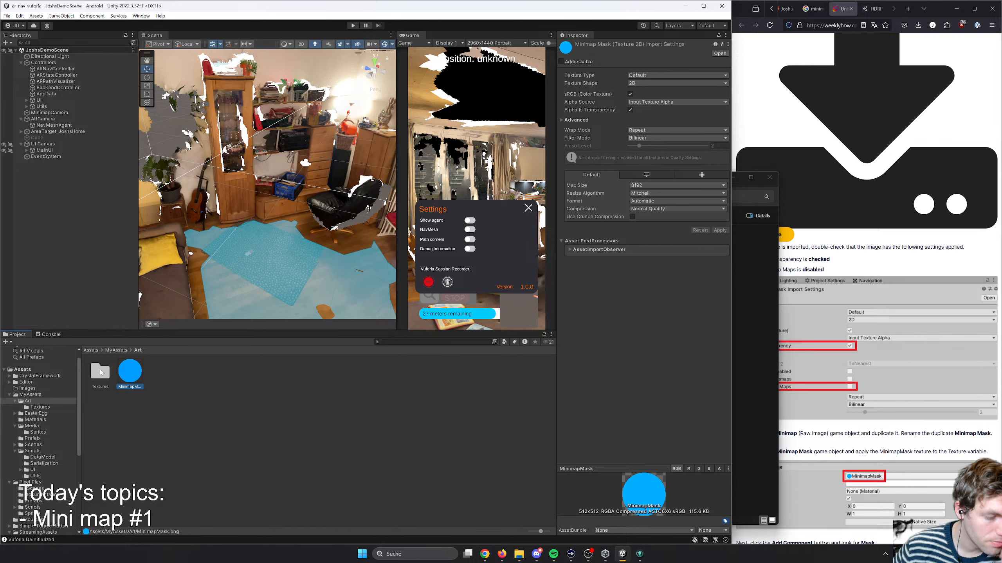
pyautogui.rightClick(28, 388)
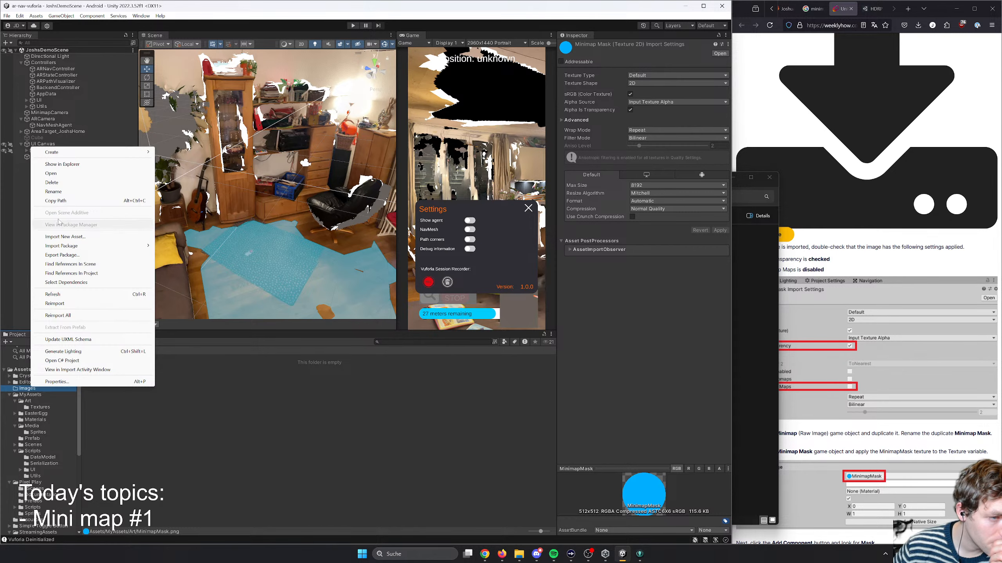
pyautogui.click(51, 183)
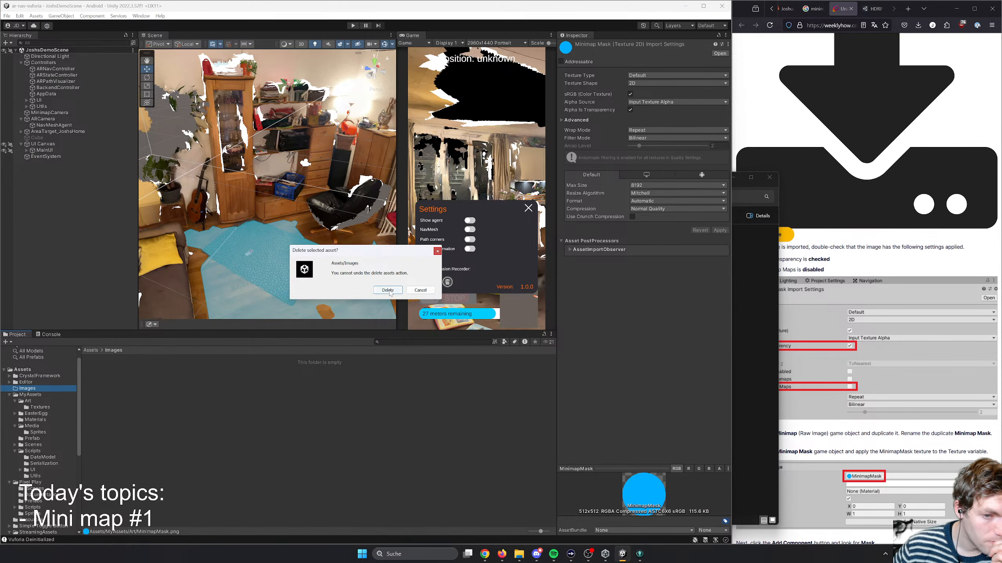
pyautogui.press('Return')
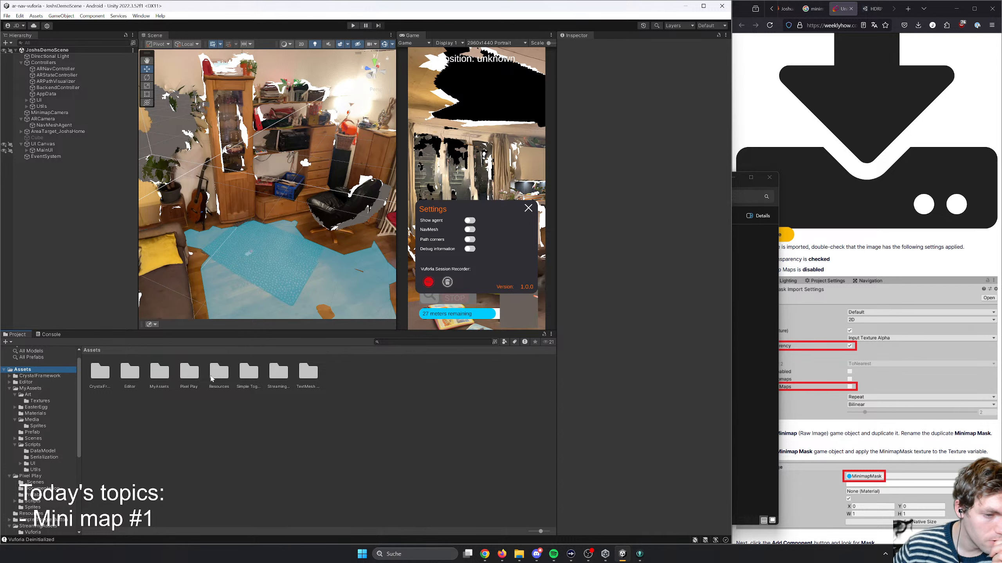
# - Check the MinimapMask texture's import settings in MyAssets/Art, including the advanced ones, against the tutorial's transparency and mip map requirements
pyautogui.doubleClick(162, 374)
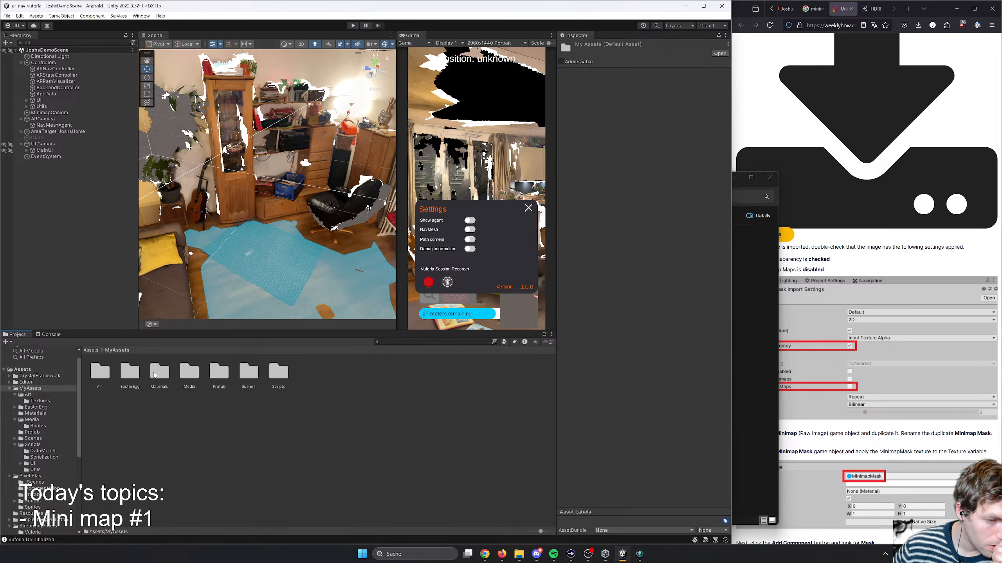
pyautogui.doubleClick(96, 374)
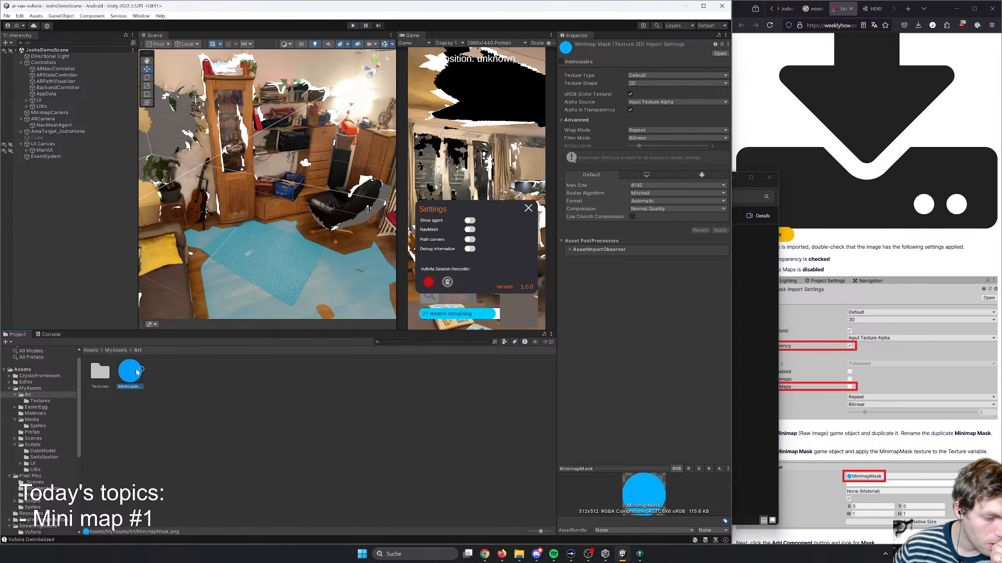
pyautogui.click(911, 261)
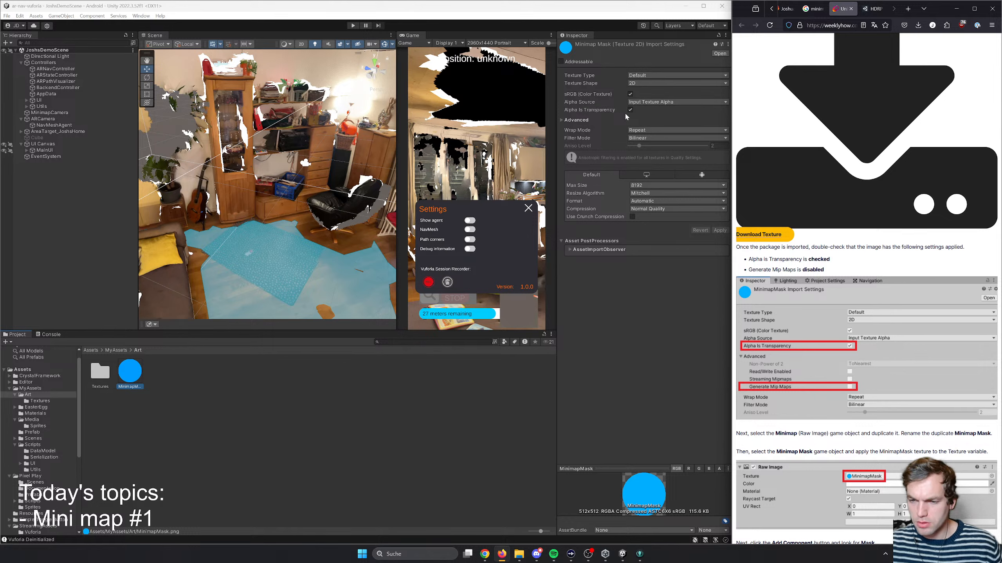
pyautogui.click(600, 121)
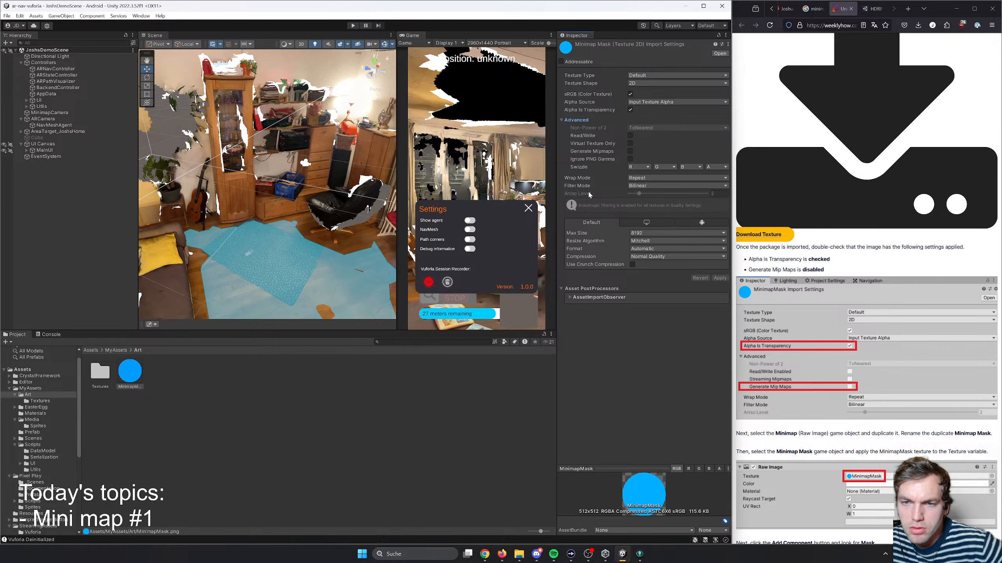
pyautogui.click(574, 298)
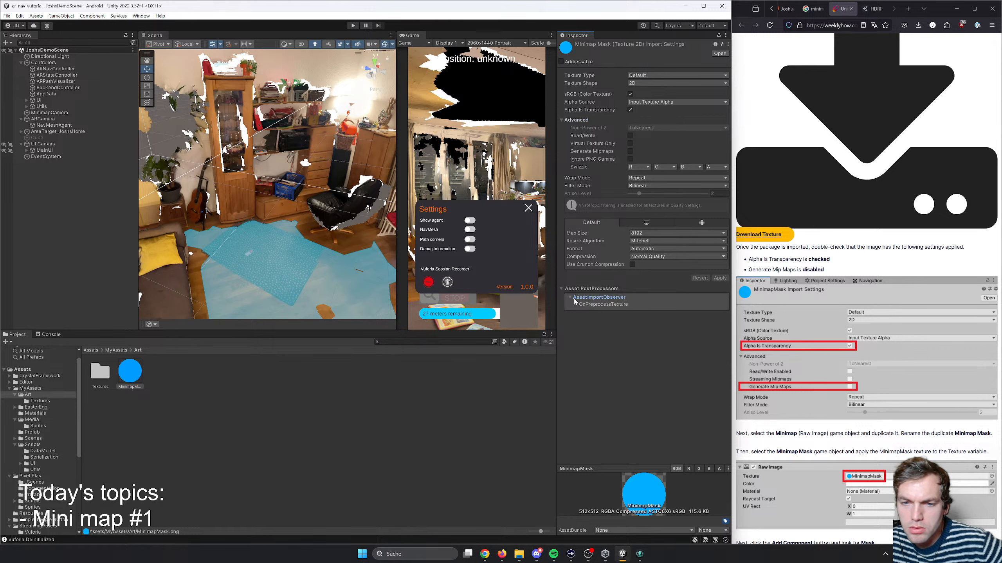
pyautogui.click(570, 297)
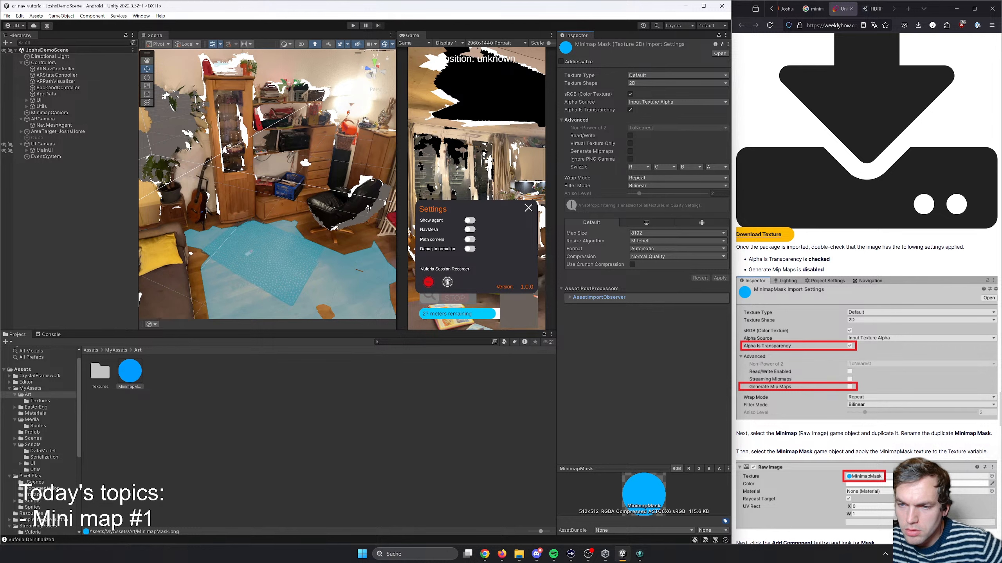
pyautogui.moveTo(766, 271); pyautogui.dragTo(806, 271)
pyautogui.click(806, 271)
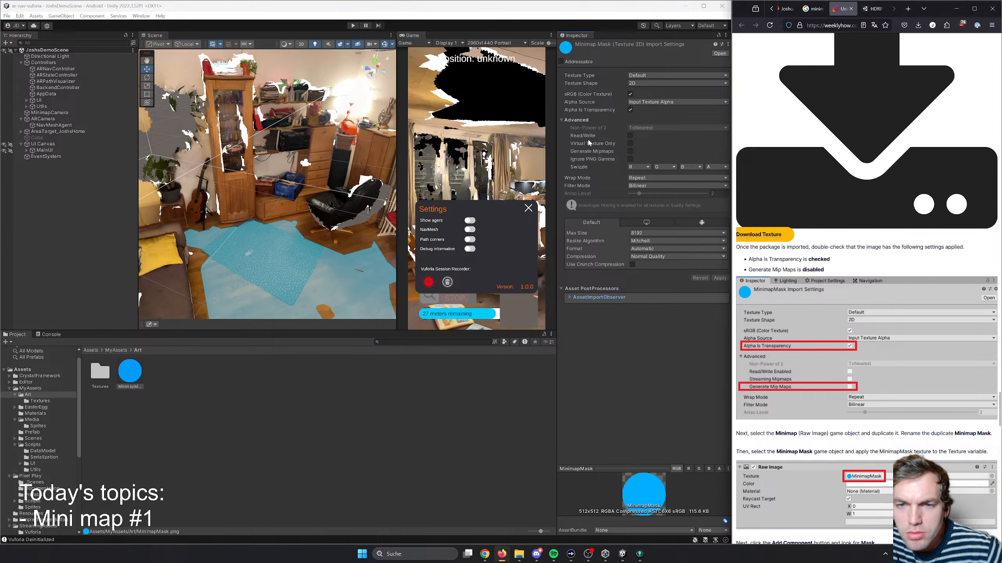
pyautogui.click(630, 94)
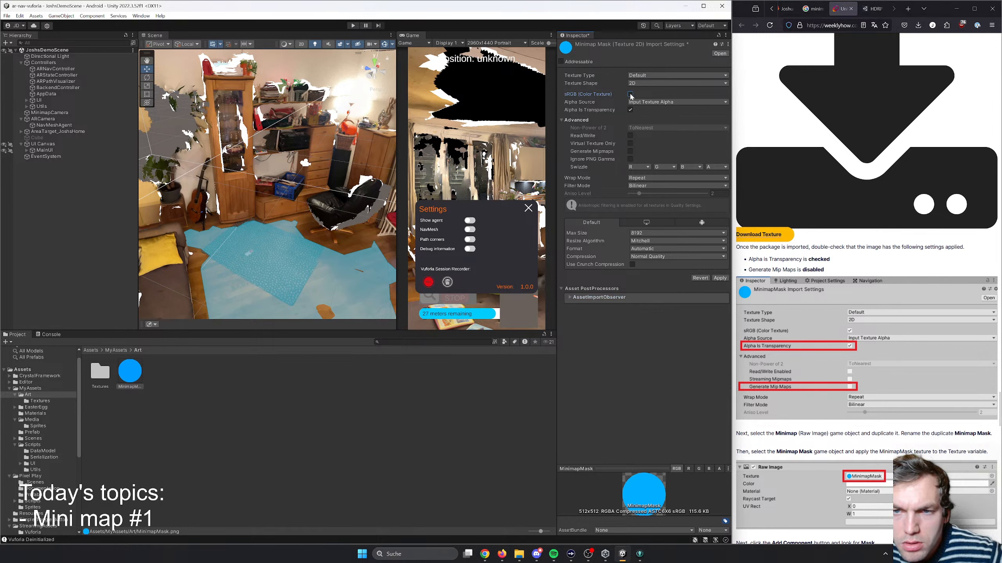
pyautogui.click(630, 95)
pyautogui.click(630, 110)
pyautogui.click(630, 110)
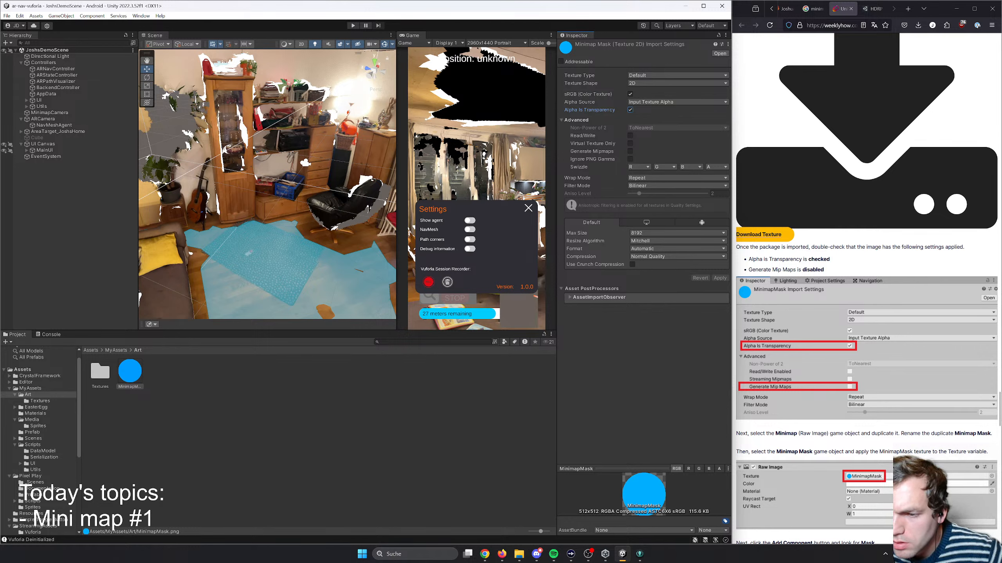
# - Read the tutorial's duplication instruction, then locate the Minimap object under Bottom UI and examine its Raw Image component
pyautogui.scroll(-3, 831, 286)
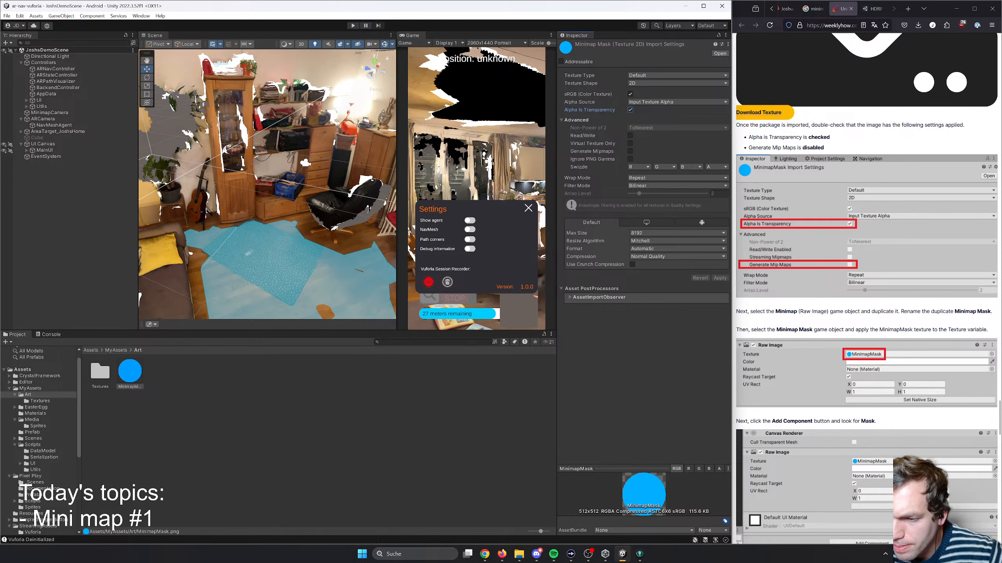
pyautogui.moveTo(752, 312); pyautogui.dragTo(920, 311)
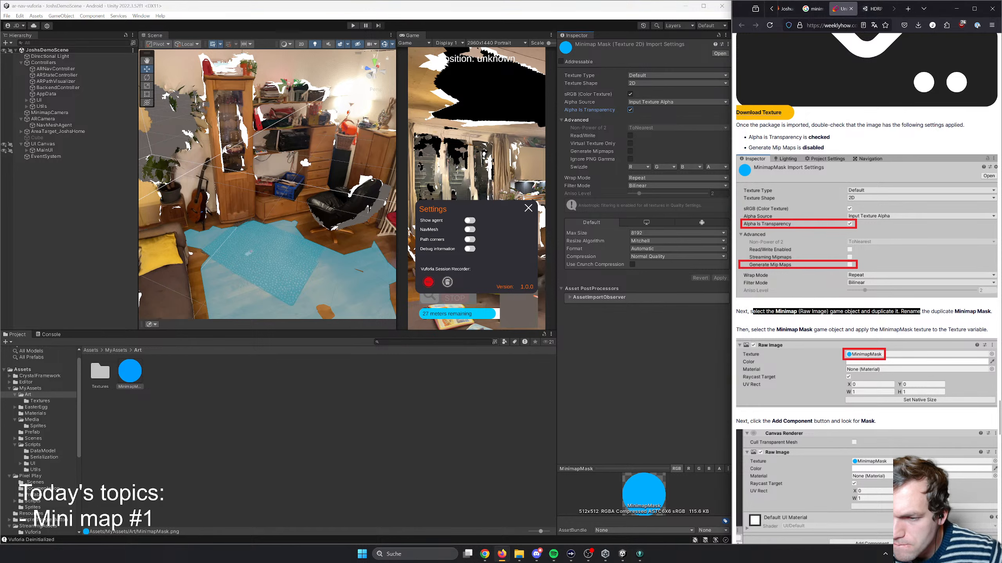
pyautogui.click(923, 312)
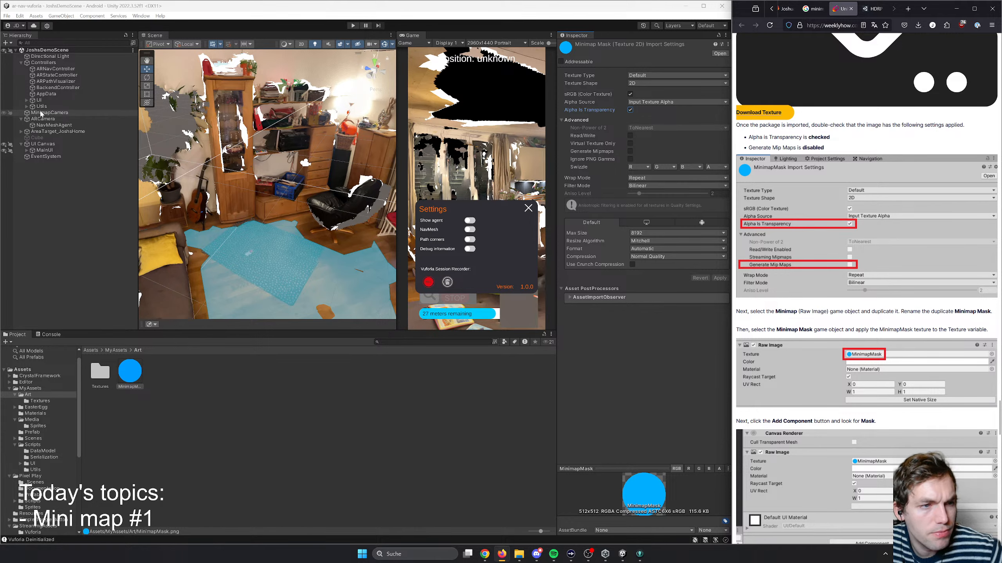
pyautogui.click(28, 151)
pyautogui.click(75, 250)
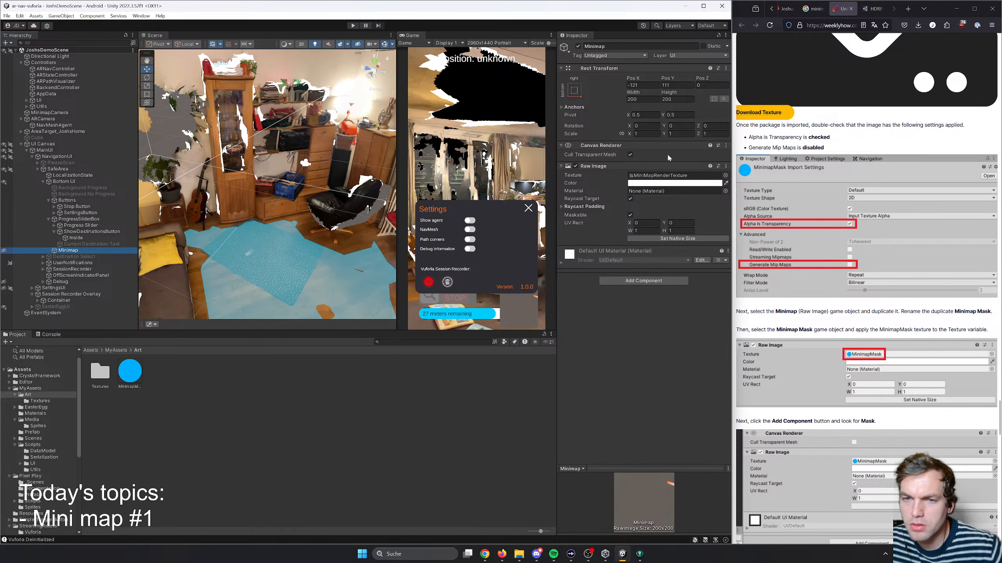
pyautogui.click(658, 166)
pyautogui.click(657, 165)
pyautogui.click(657, 166)
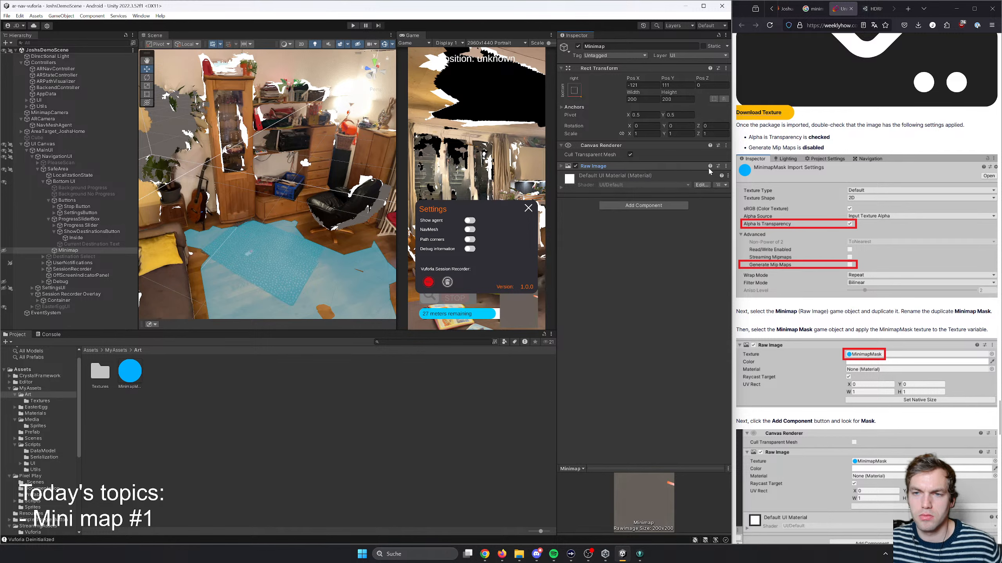
pyautogui.click(726, 166)
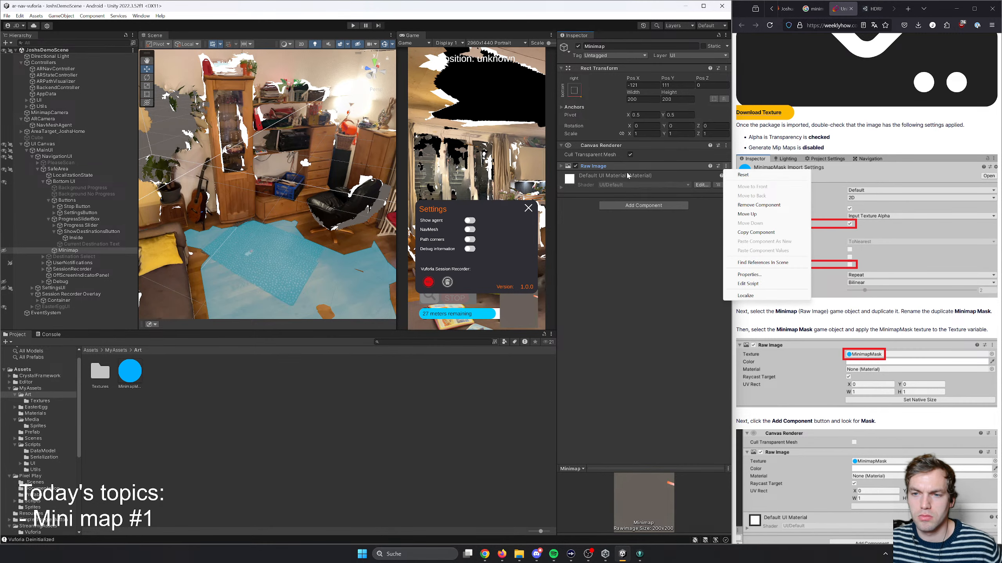
pyautogui.click(616, 170)
pyautogui.click(607, 166)
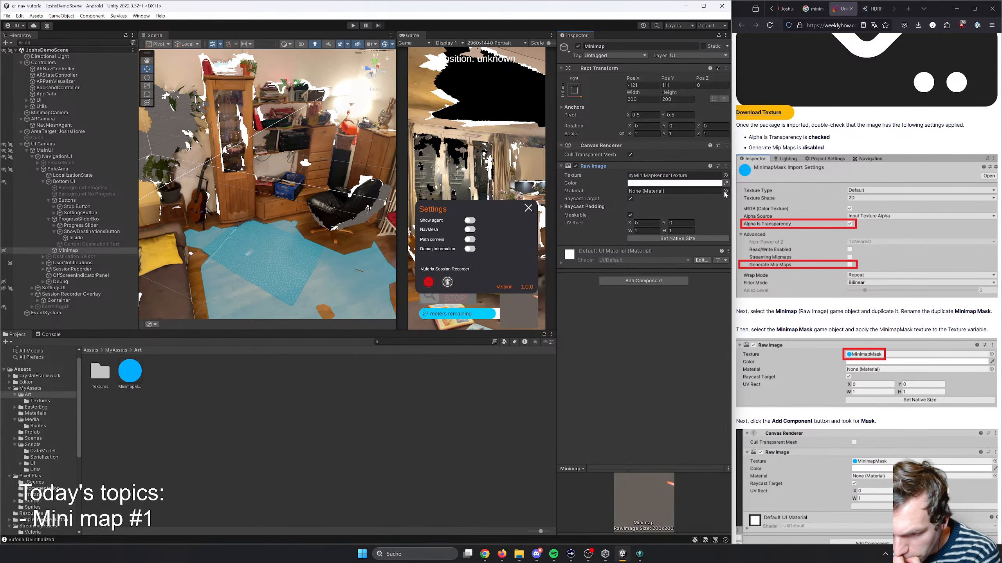
pyautogui.scroll(-3, 813, 372)
pyautogui.scroll(3, 812, 363)
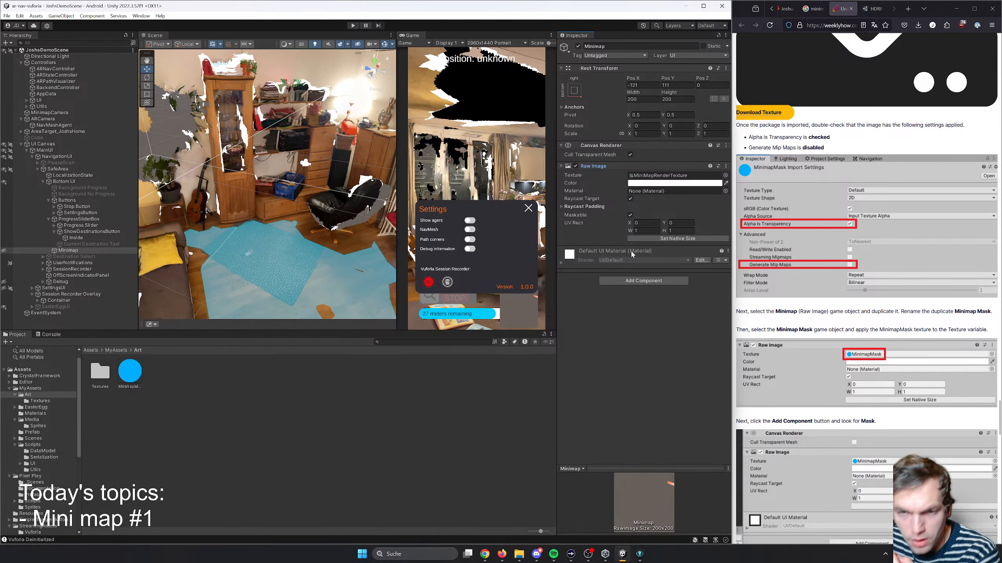
# - Duplicate the Minimap game object and rename the copy Minimap Mask
pyautogui.click(98, 251)
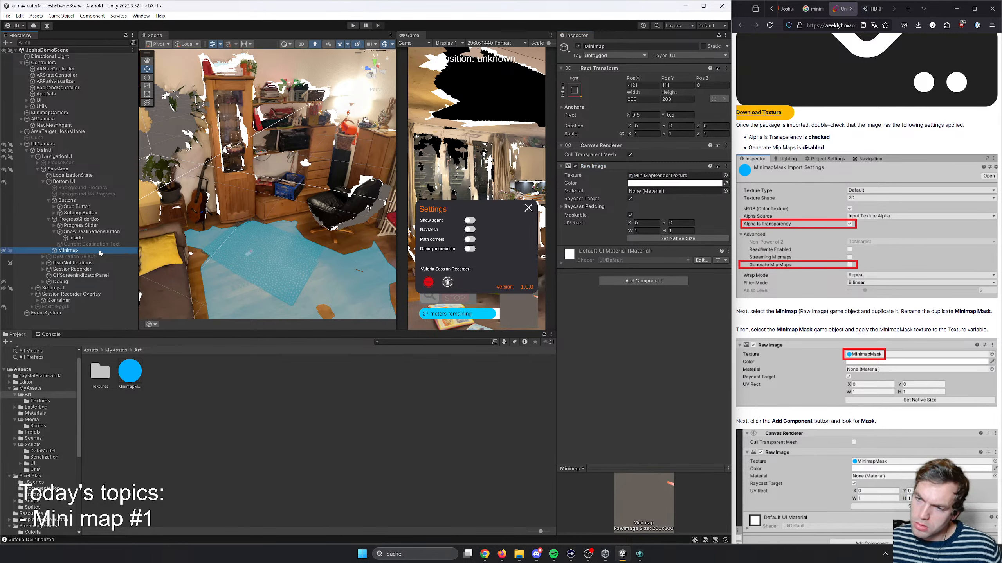
pyautogui.hotkey('ctrl', 'd')
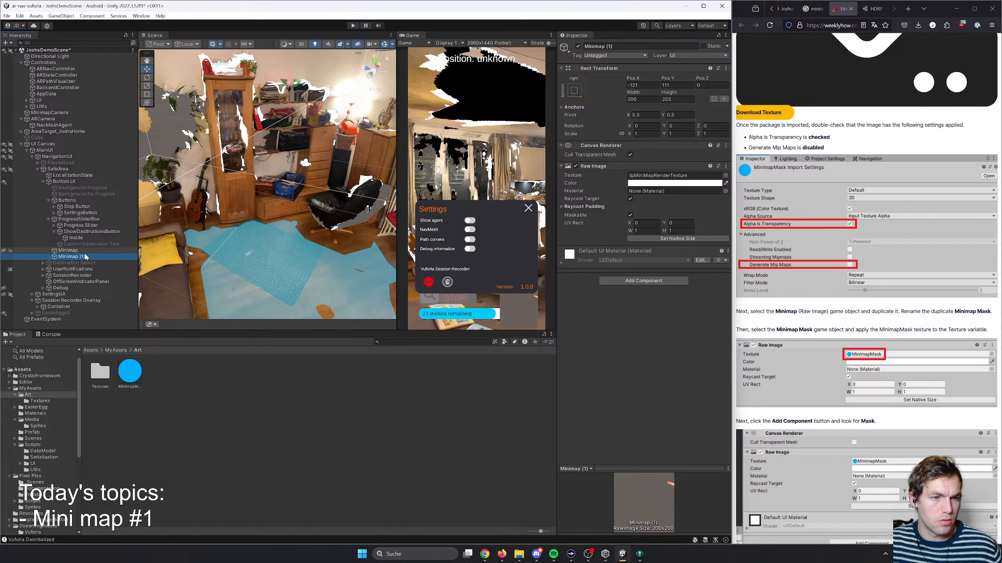
pyautogui.rightClick(99, 256)
pyautogui.click(108, 276)
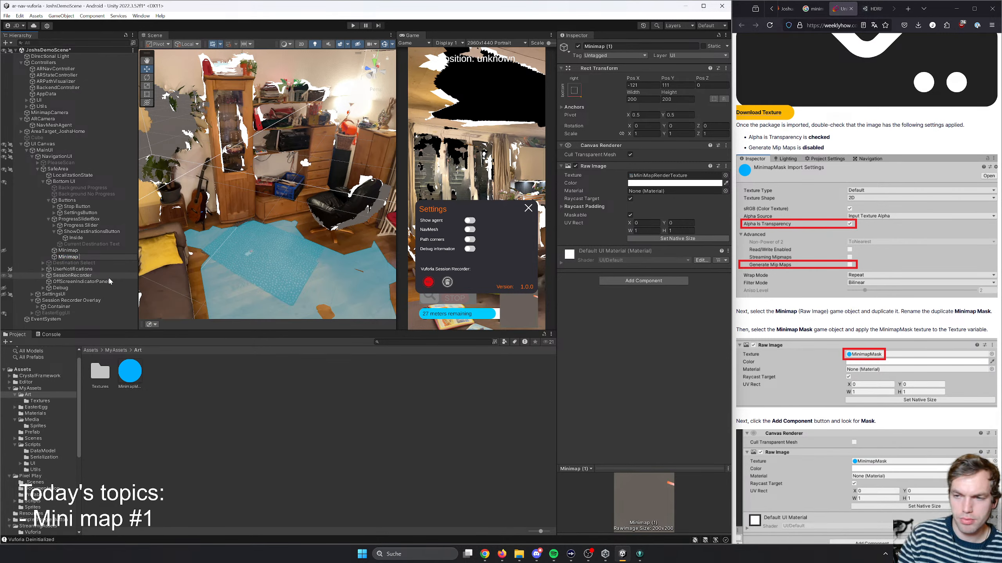
pyautogui.write('Minimap Mask')
pyautogui.press('Return')
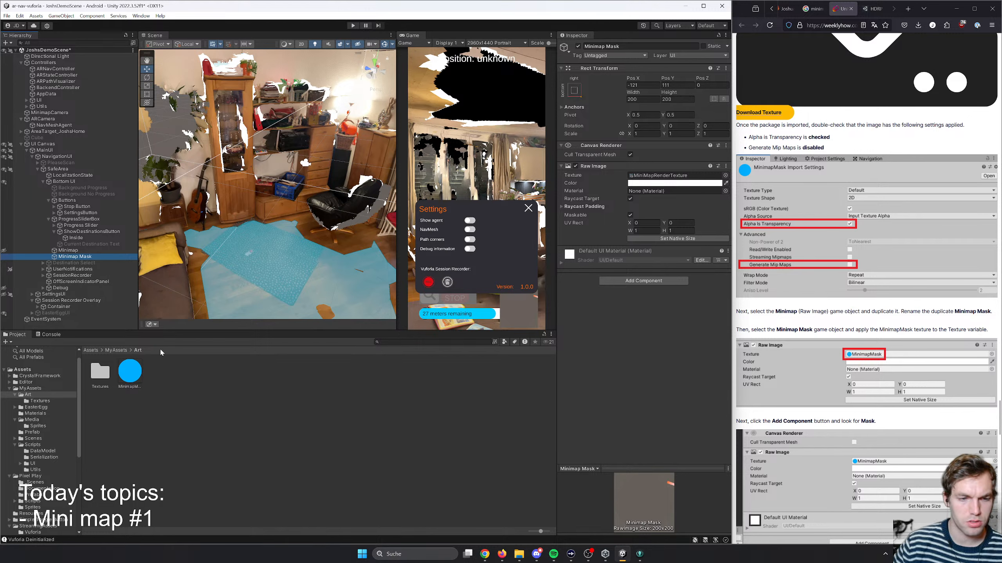
# - Apply the MinimapMask texture to Minimap Mask's Raw Image and add a Mask component to the object
pyautogui.moveTo(133, 375); pyautogui.dragTo(672, 177)
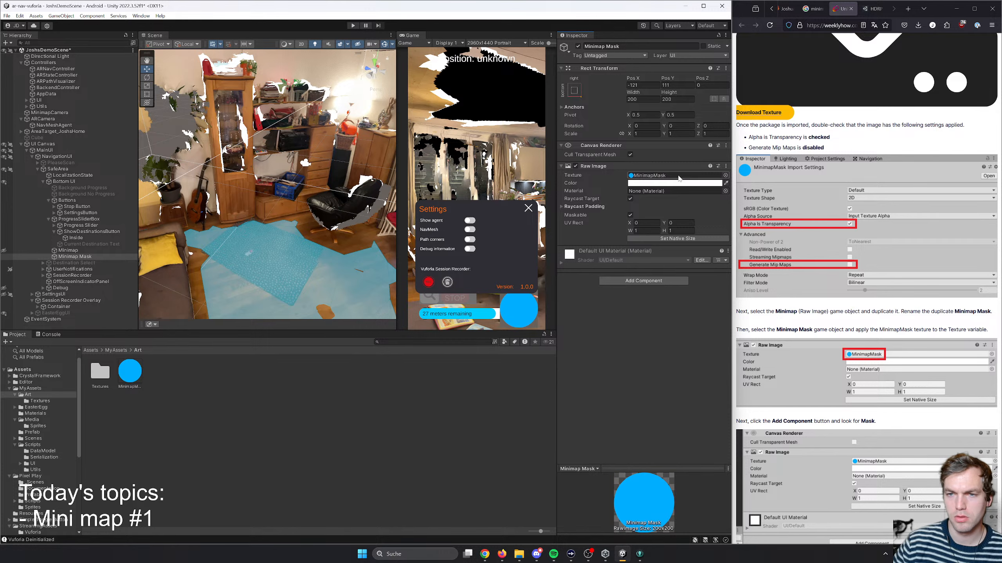
pyautogui.scroll(-2, 839, 388)
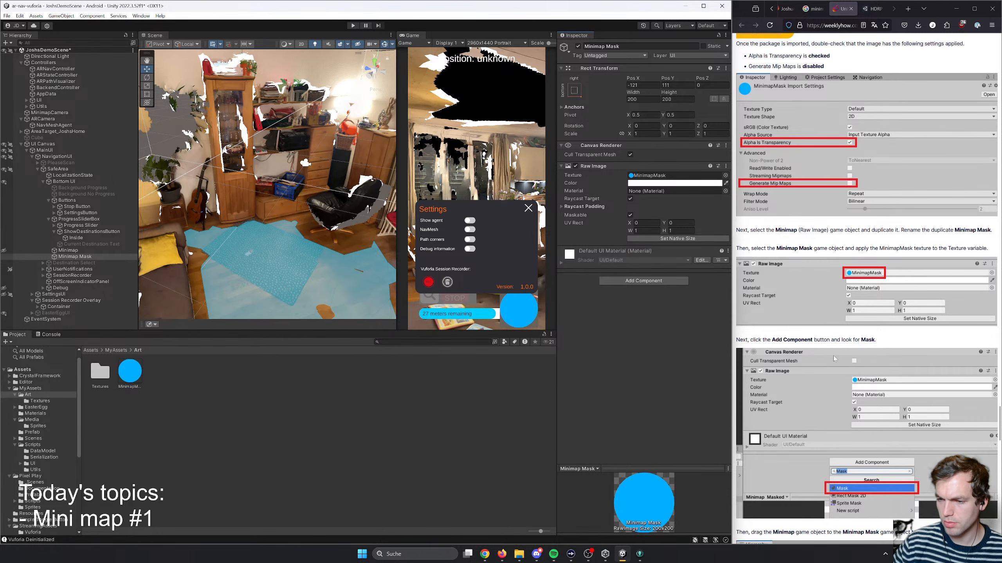
pyautogui.scroll(-1, 835, 353)
pyautogui.scroll(-1, 833, 309)
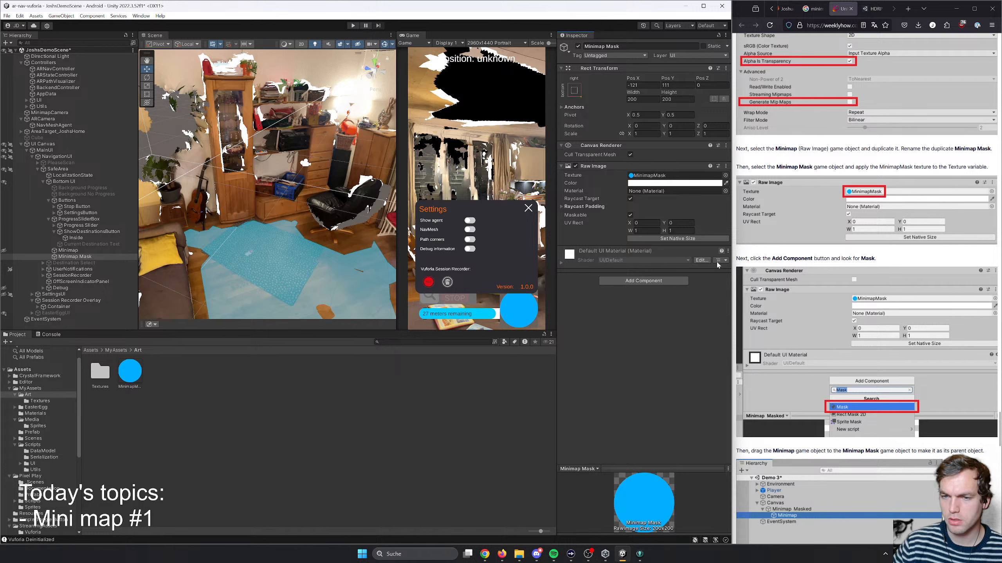
pyautogui.click(643, 280)
pyautogui.write('Mask')
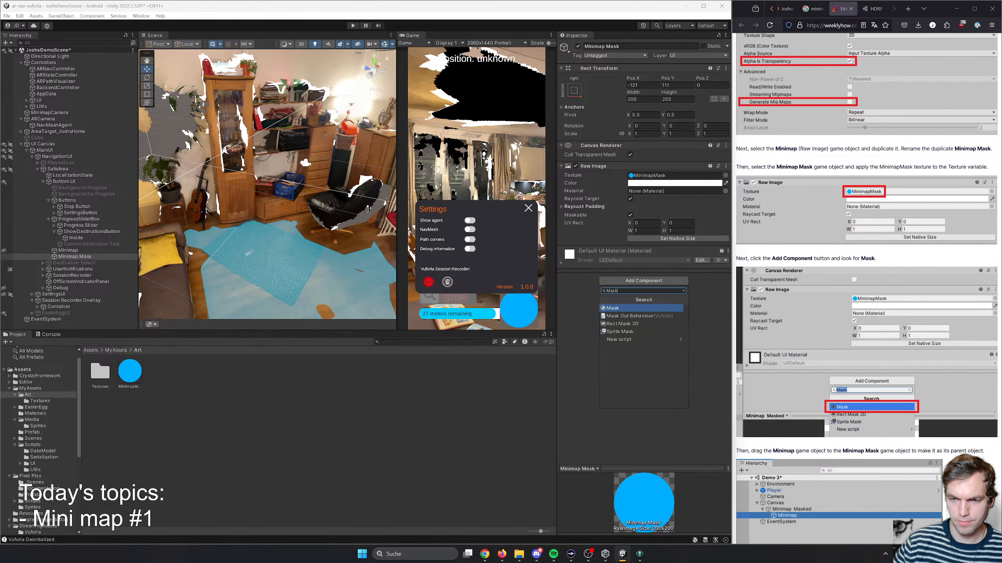
pyautogui.click(652, 308)
# - Make the Minimap game object a child of Minimap Mask and consult the tutorial's following section
pyautogui.scroll(-3, 823, 334)
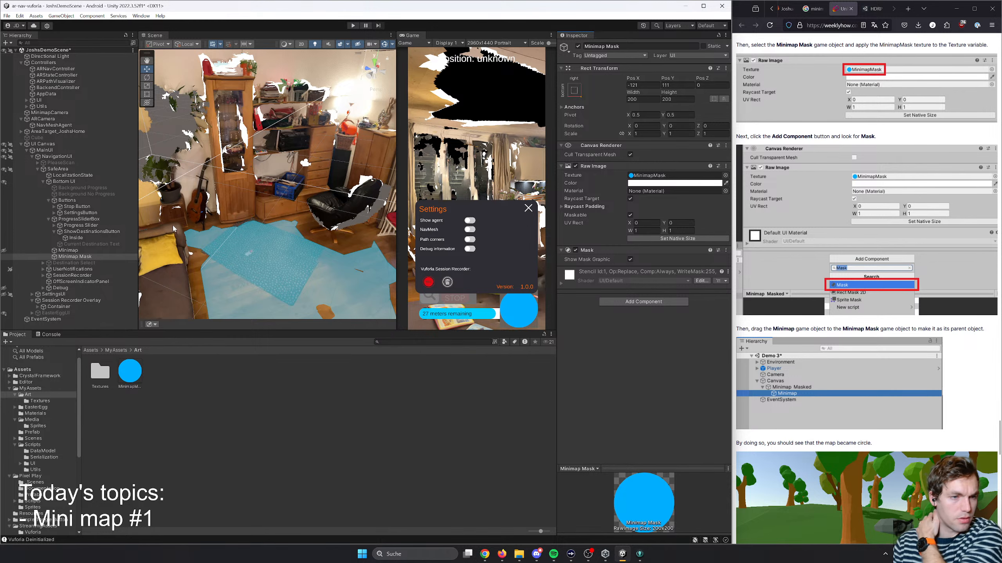
pyautogui.moveTo(68, 250); pyautogui.dragTo(77, 257)
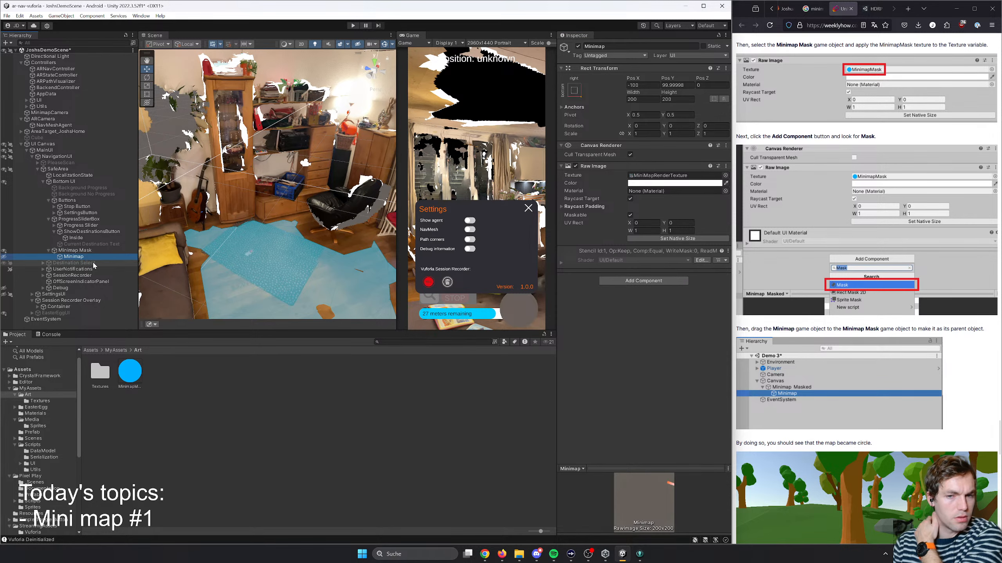
pyautogui.scroll(-2, 761, 366)
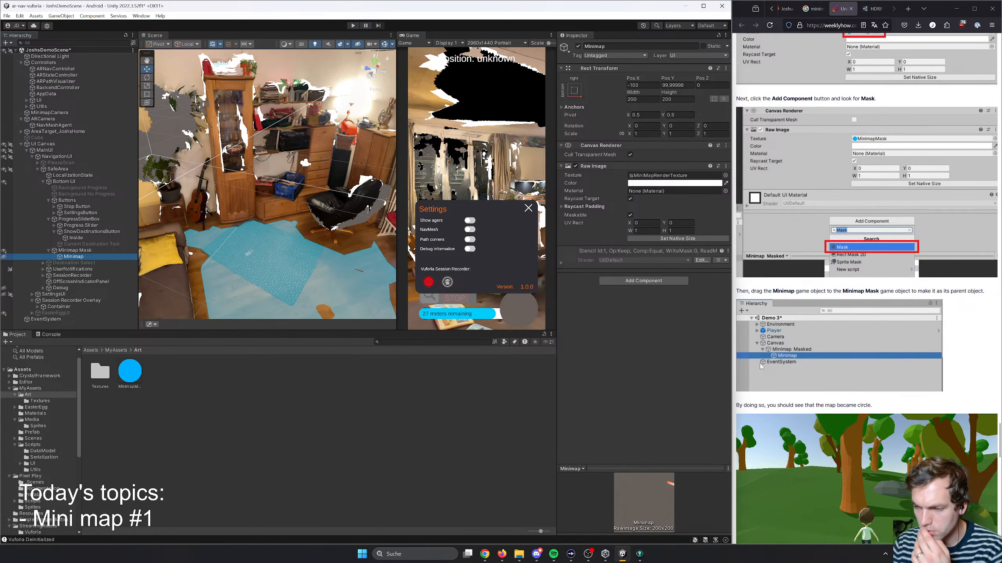
pyautogui.scroll(-2, 761, 367)
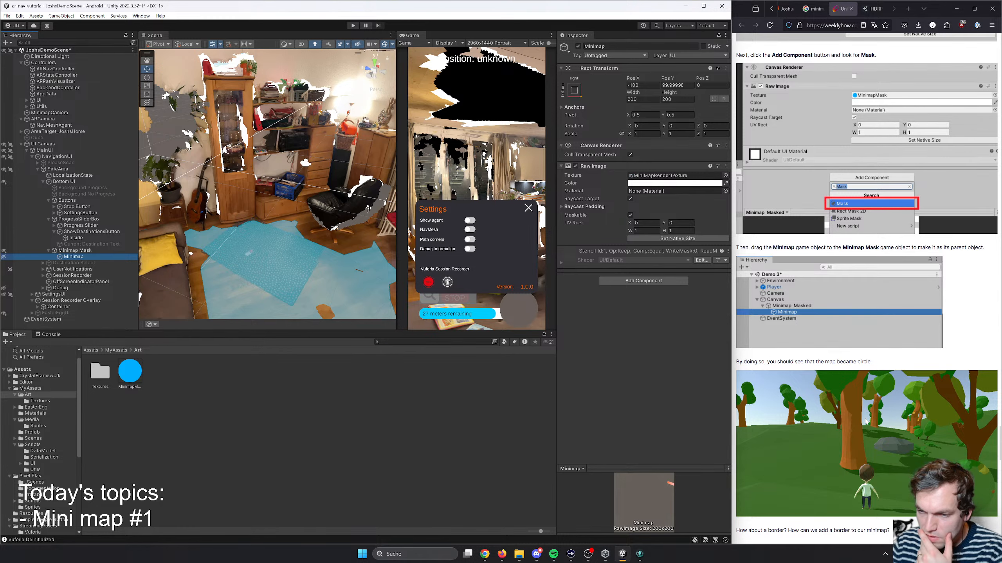
pyautogui.scroll(-4, 865, 422)
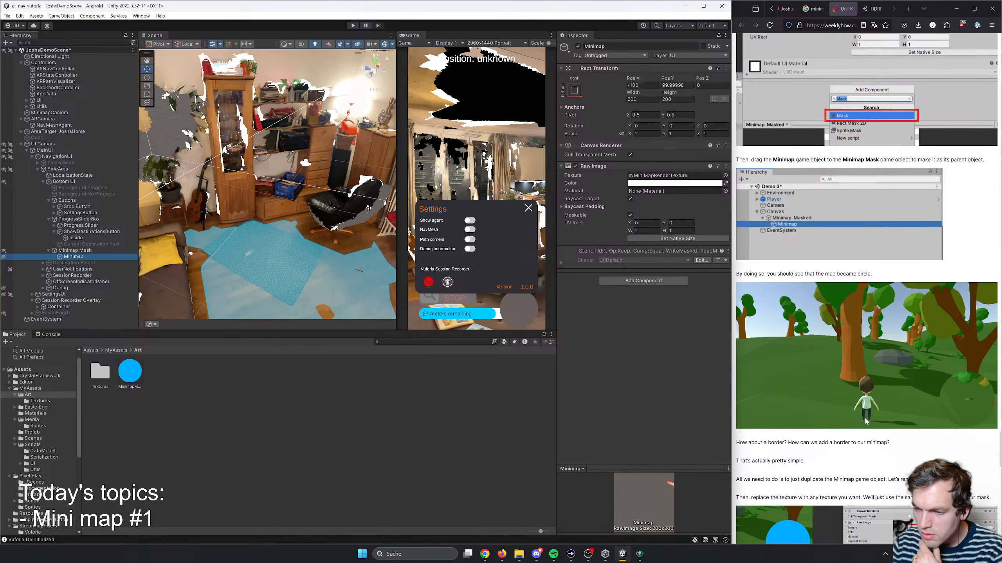
# - Read the tutorial's section on adding a border to the minimap, covering duplication, texture, hierarchy order and size
pyautogui.scroll(-7, 865, 421)
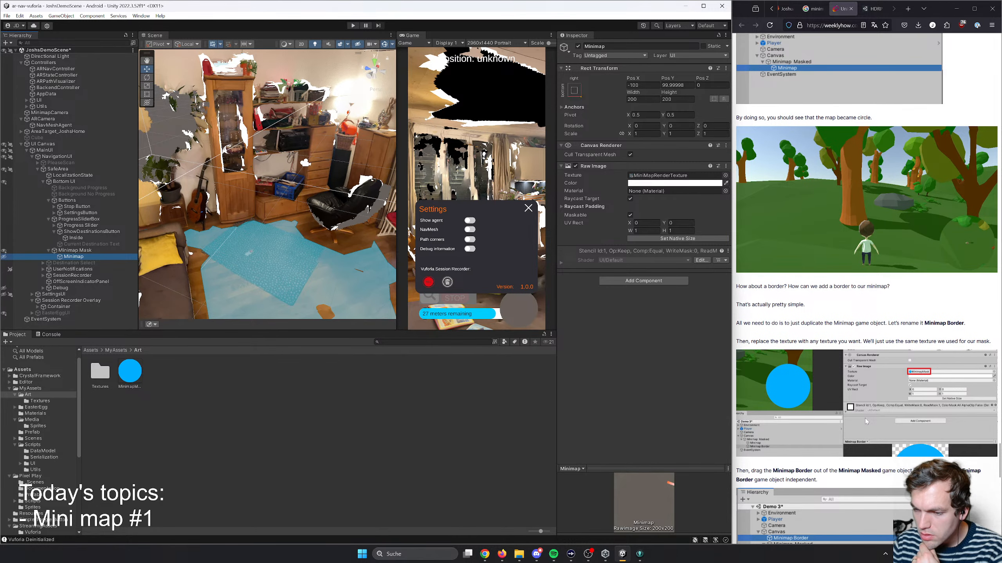
pyautogui.scroll(-2, 864, 419)
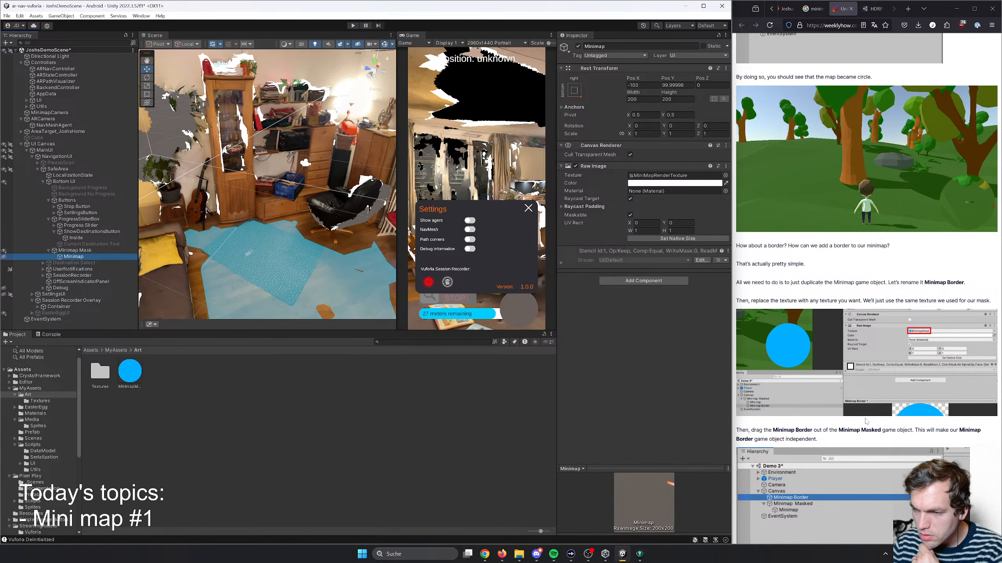
pyautogui.scroll(-11, 865, 421)
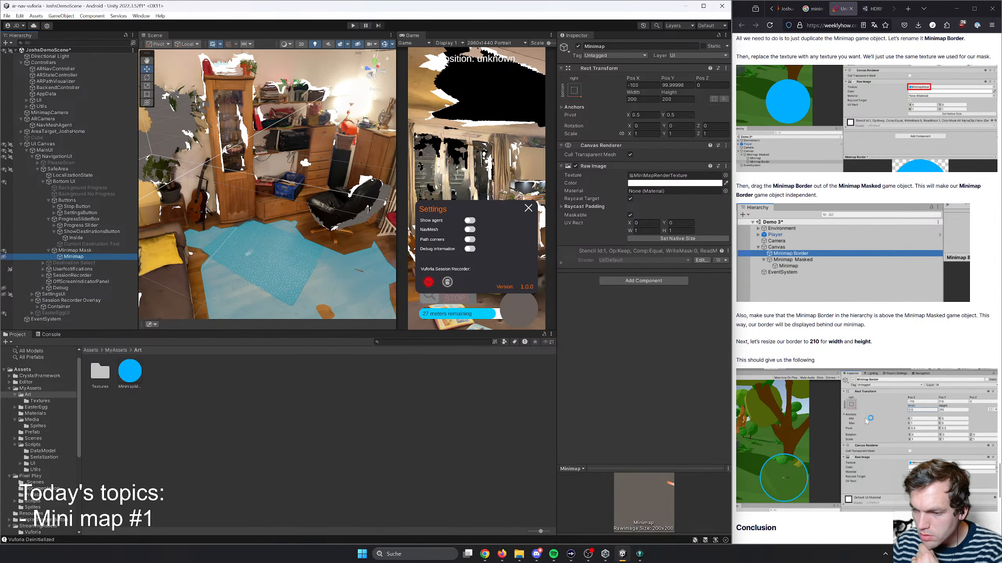
pyautogui.scroll(11, 882, 444)
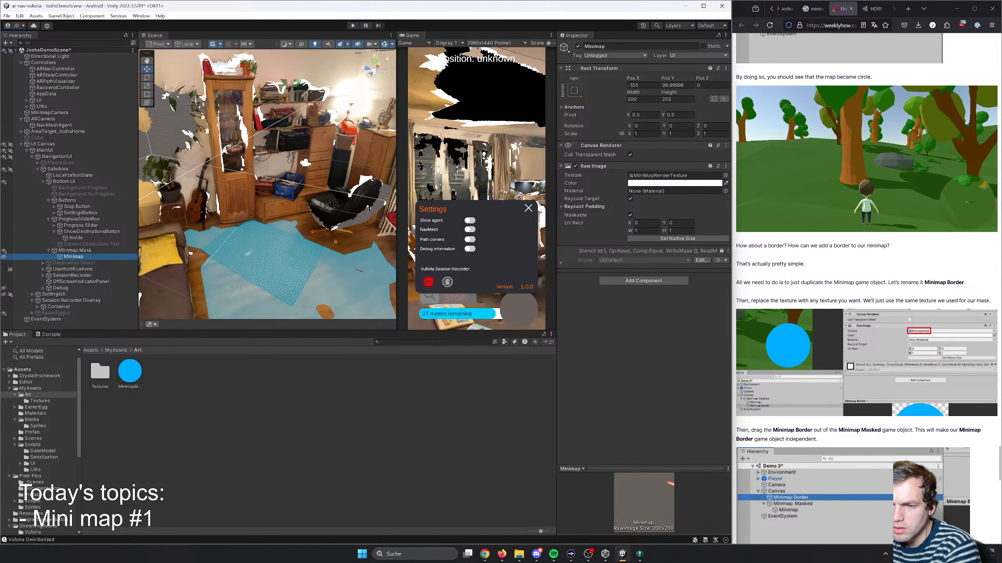
pyautogui.moveTo(770, 282); pyautogui.dragTo(791, 282)
pyautogui.click(791, 282)
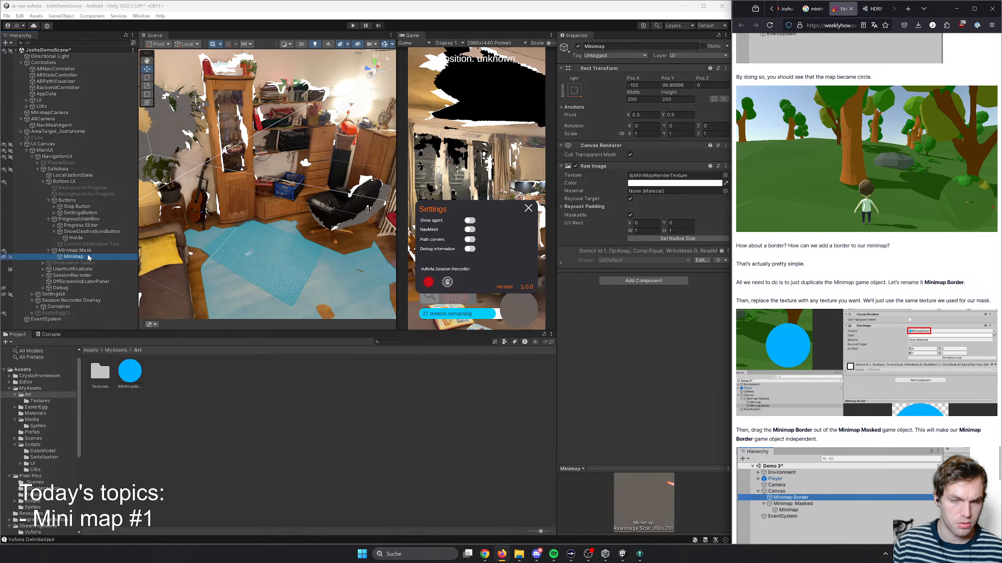
pyautogui.scroll(-1, 831, 314)
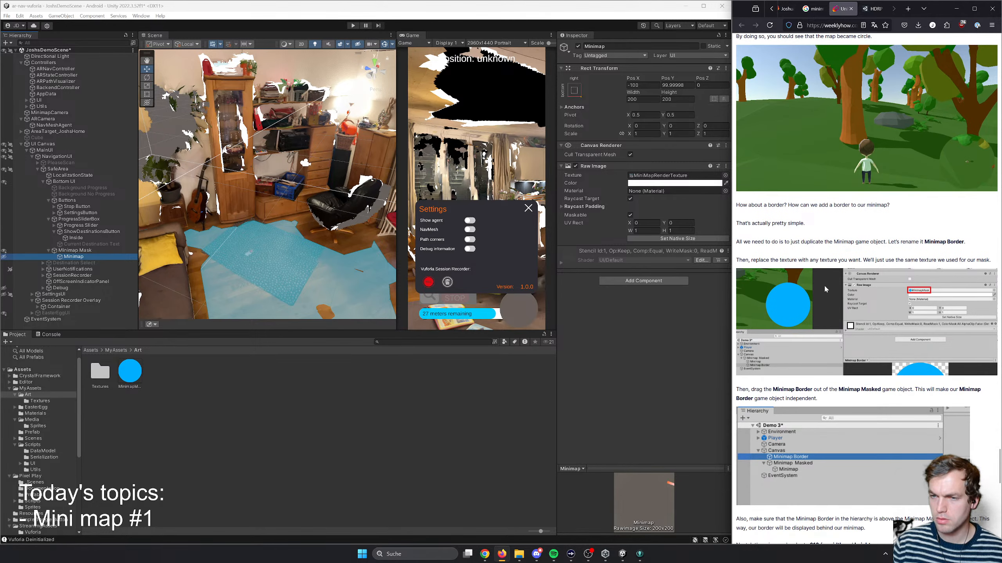
pyautogui.scroll(-1, 782, 358)
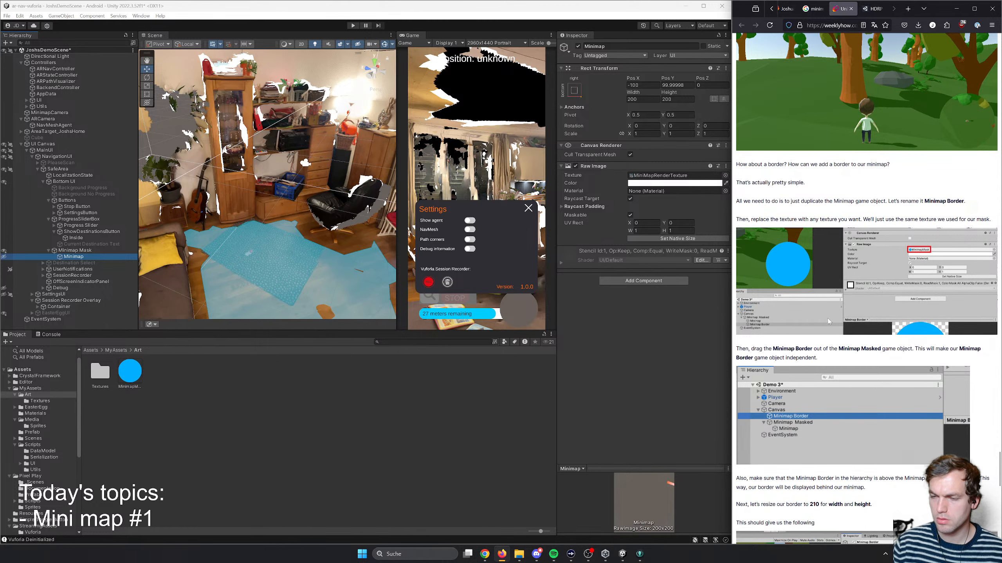
# - Duplicate the Minimap game object inside Minimap Mask and rename the copy Minimap Border
pyautogui.hotkey('ctrl', 'd')
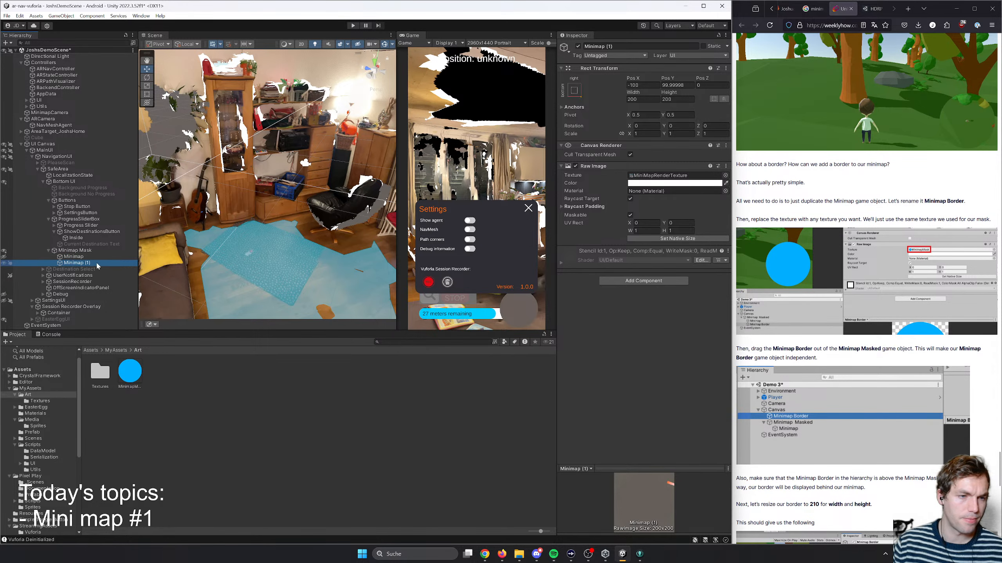
pyautogui.rightClick(95, 262)
pyautogui.click(128, 276)
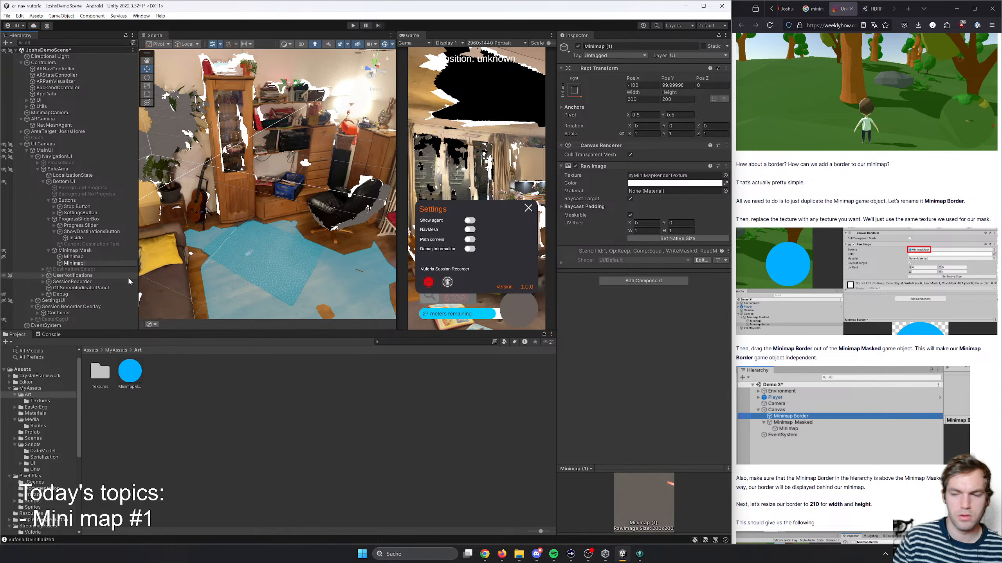
pyautogui.write('Minimap Border')
pyautogui.press('Return')
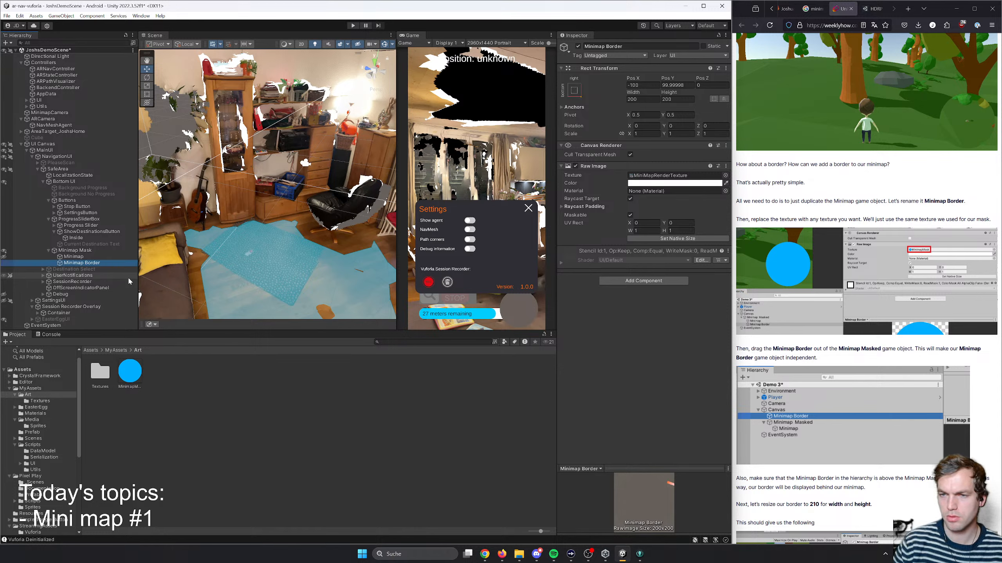
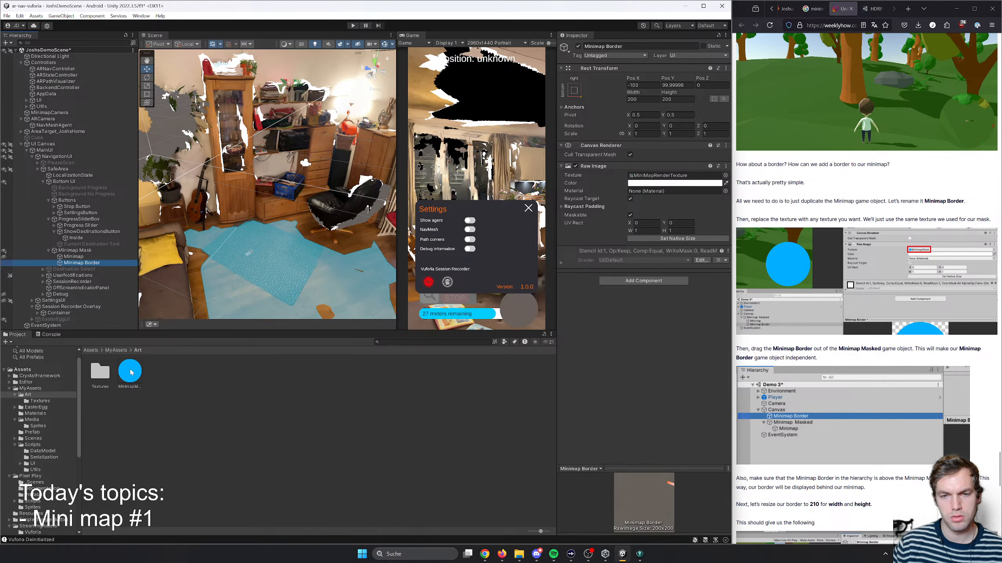
# - Apply the MinimapMask texture to Minimap Border's Raw Image and move the object out of Minimap Mask, directly above it in the hierarchy
pyautogui.moveTo(132, 373); pyautogui.dragTo(670, 176)
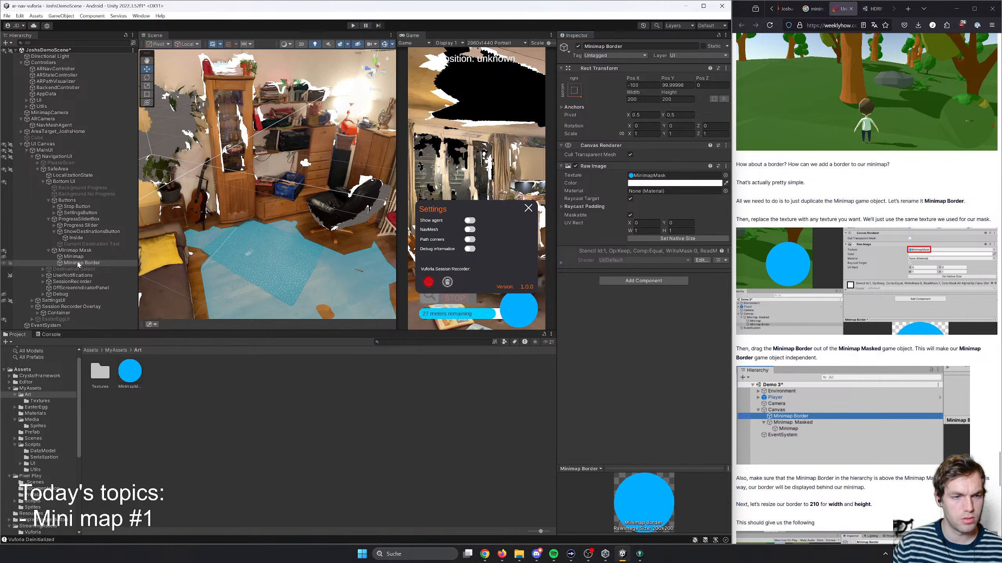
pyautogui.moveTo(79, 265); pyautogui.dragTo(96, 251)
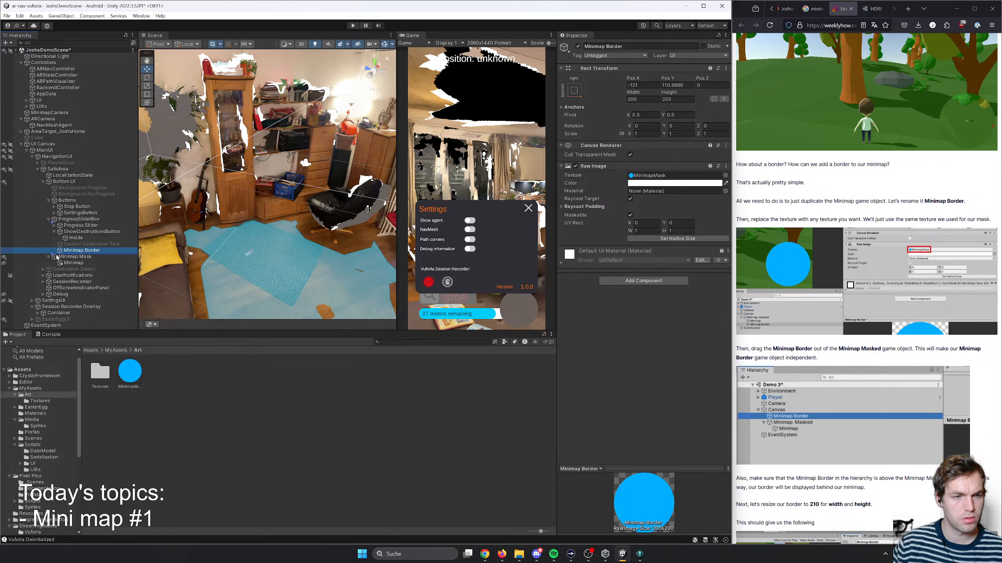
pyautogui.moveTo(56, 257); pyautogui.dragTo(56, 255)
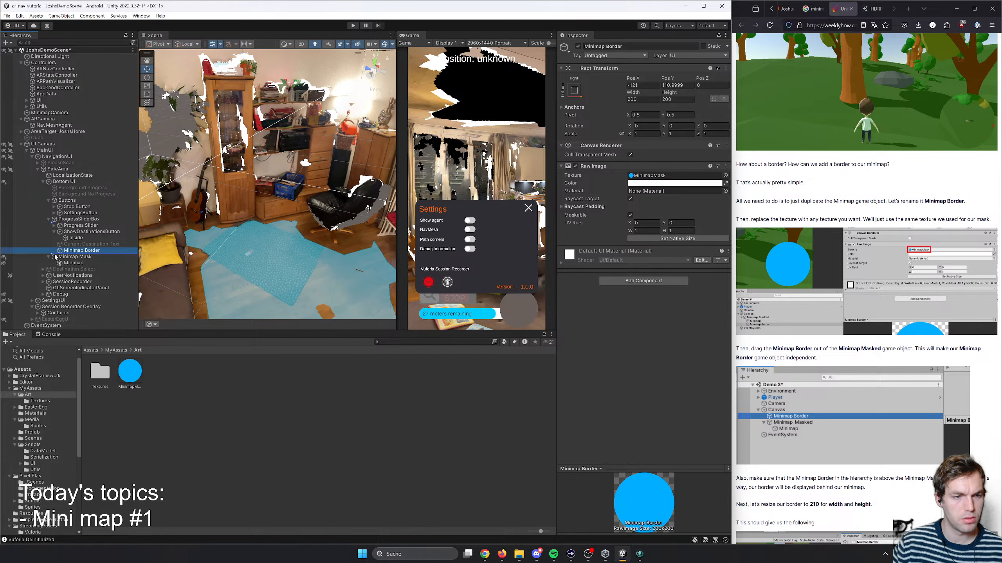
pyautogui.click(48, 219)
pyautogui.click(49, 200)
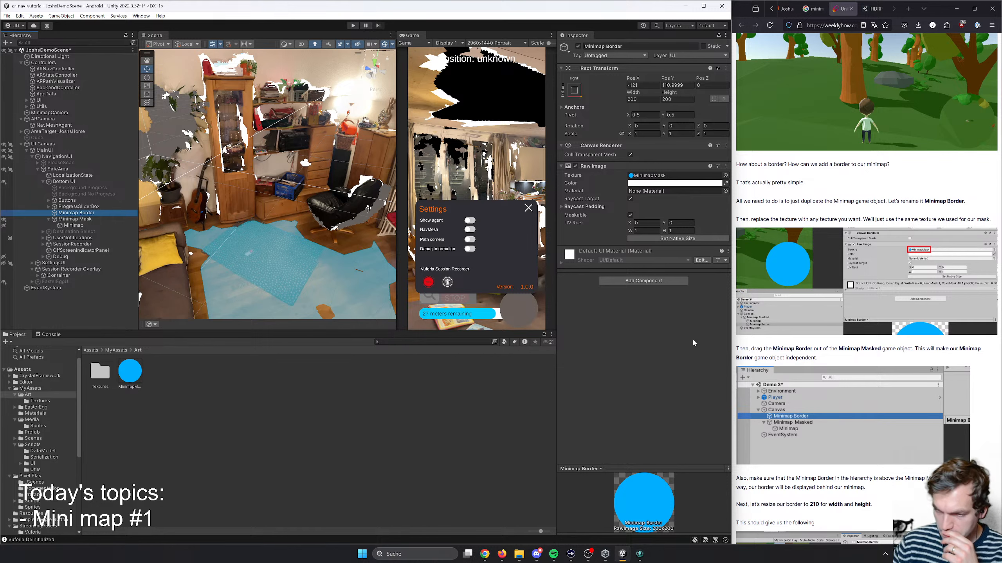
# - Consult the tutorial's border sizing instructions and set Minimap Border's width and height to 210
pyautogui.scroll(-2, 852, 358)
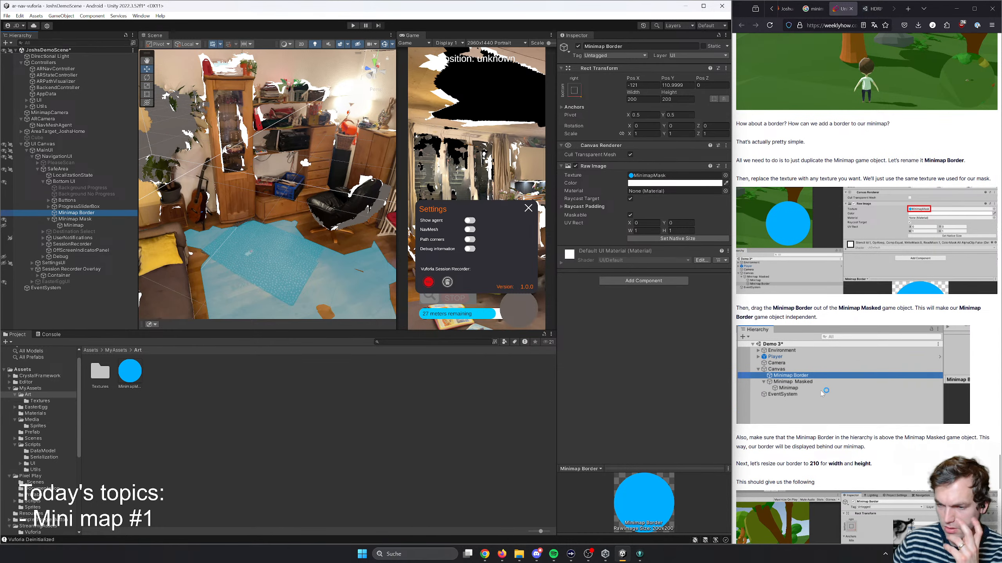
pyautogui.scroll(-2, 789, 401)
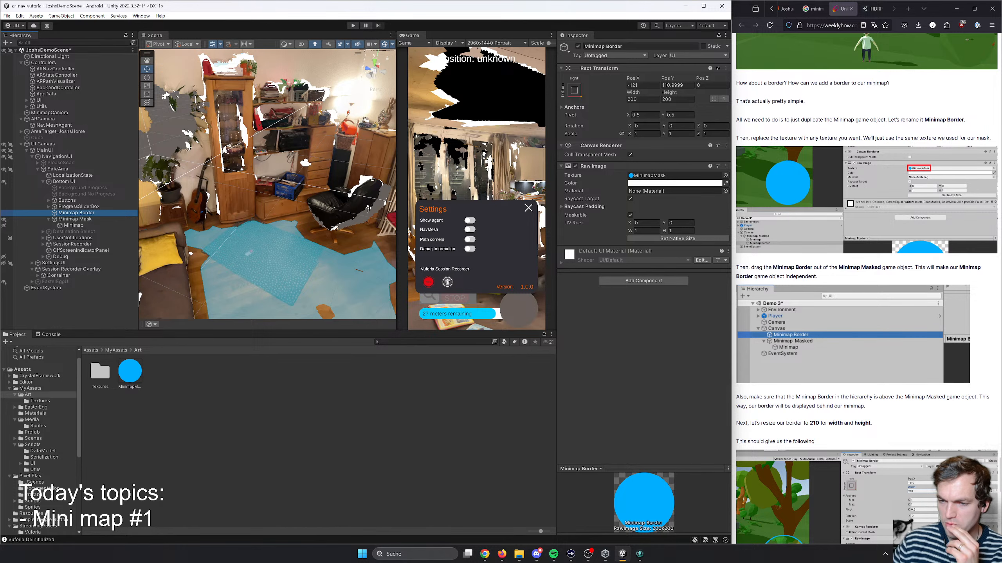
pyautogui.scroll(-4, 828, 406)
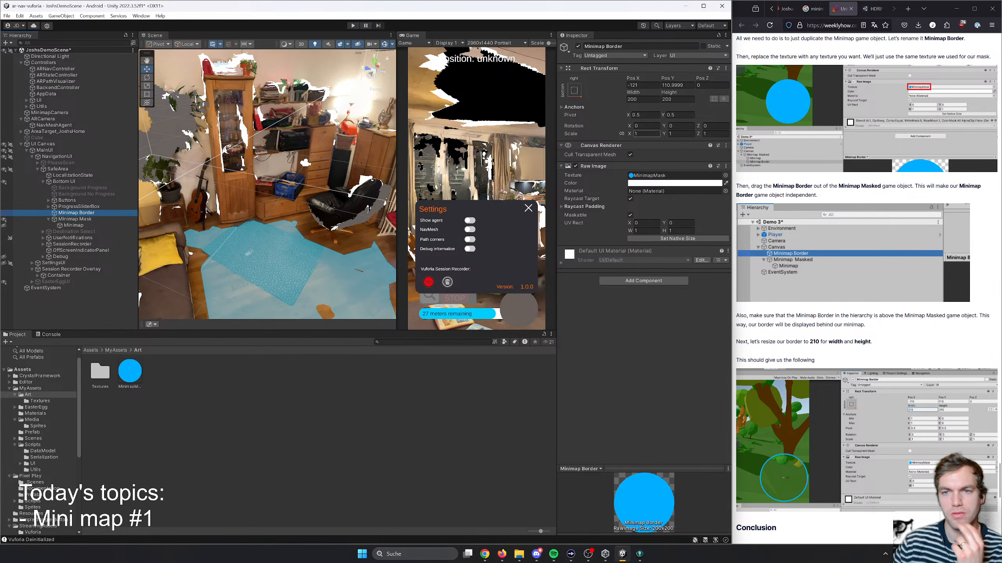
pyautogui.click(643, 99)
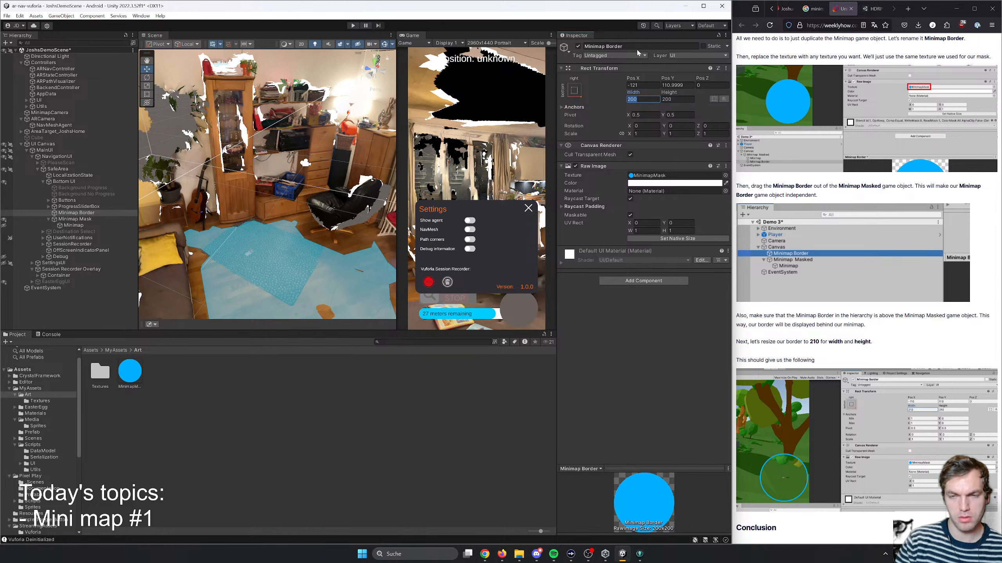
pyautogui.write('210')
pyautogui.press('Tab')
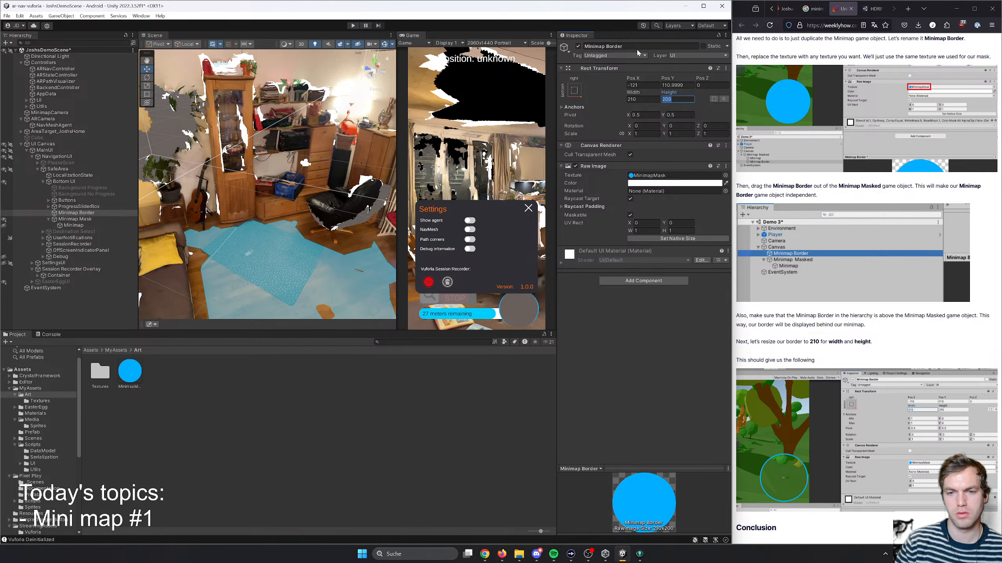
pyautogui.write('10')
pyautogui.press('BackSpace')
pyautogui.press('BackSpace')
pyautogui.write('210')
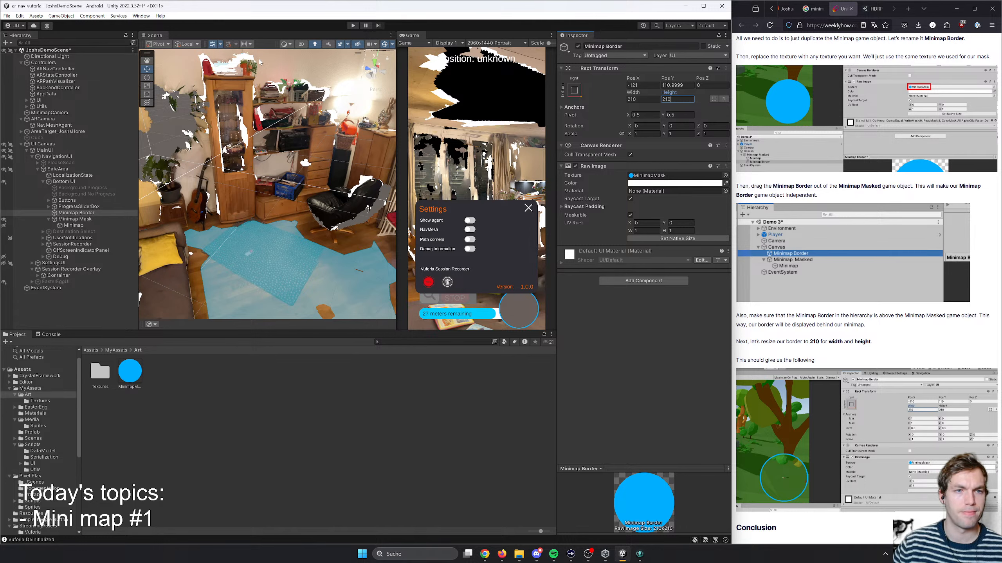
# - Inspect Minimap Border in the 2D scene view and set its width and height to 215
pyautogui.click(300, 44)
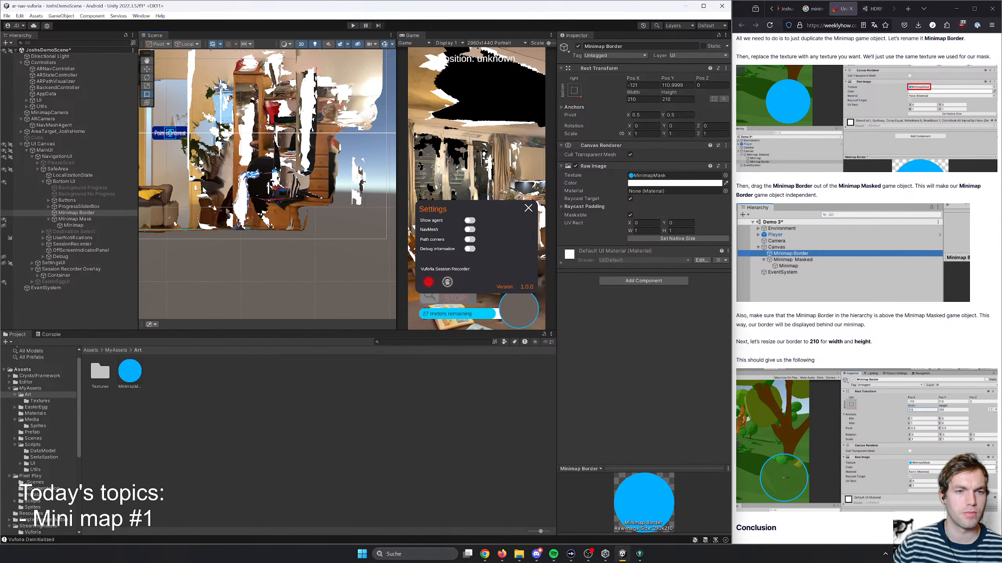
pyautogui.doubleClick(73, 214)
pyautogui.scroll(-8, 248, 199)
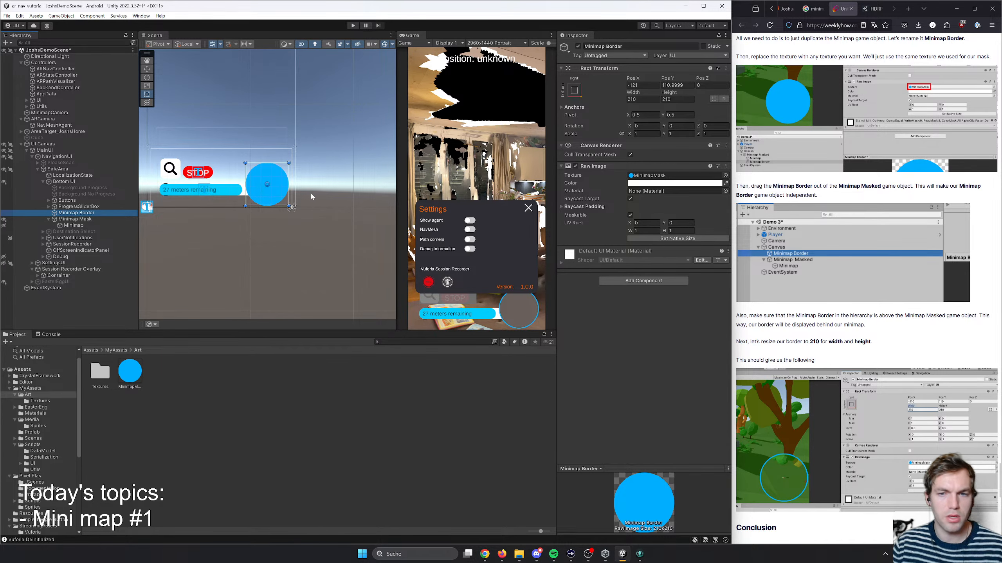
pyautogui.click(642, 98)
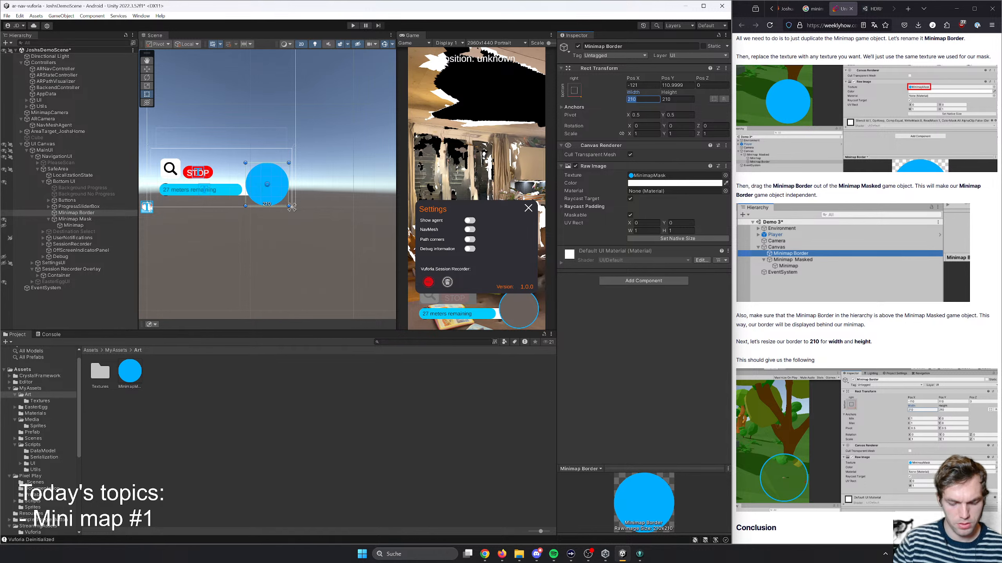
pyautogui.write('215')
pyautogui.press('Tab')
pyautogui.write('215')
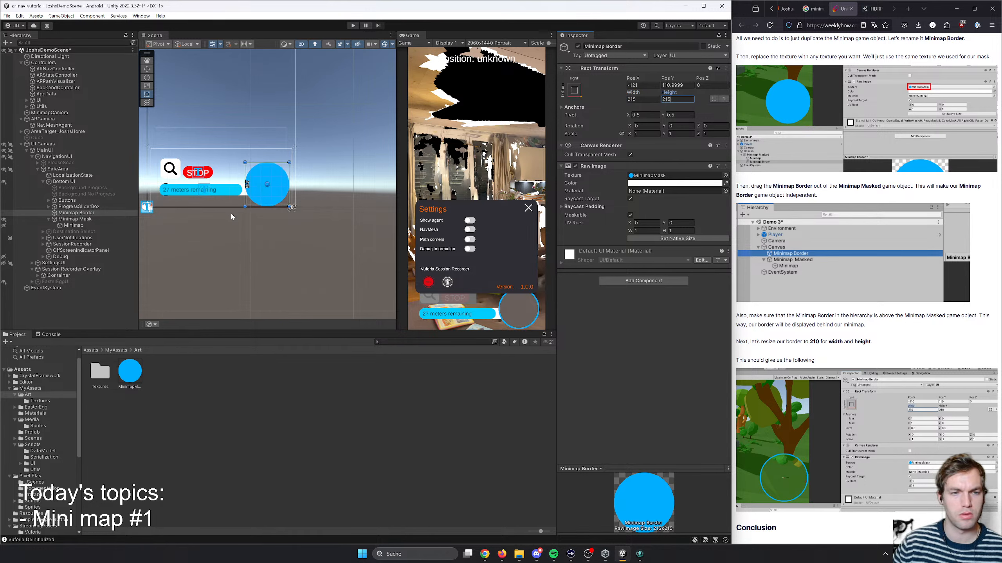
# - Move Minimap Border and Minimap Mask together closer to the canvas's lower-right corner, to a Pos X of -107
pyautogui.keyDown('ctrl'); pyautogui.click(71, 219); pyautogui.keyUp('ctrl')
pyautogui.press('w')
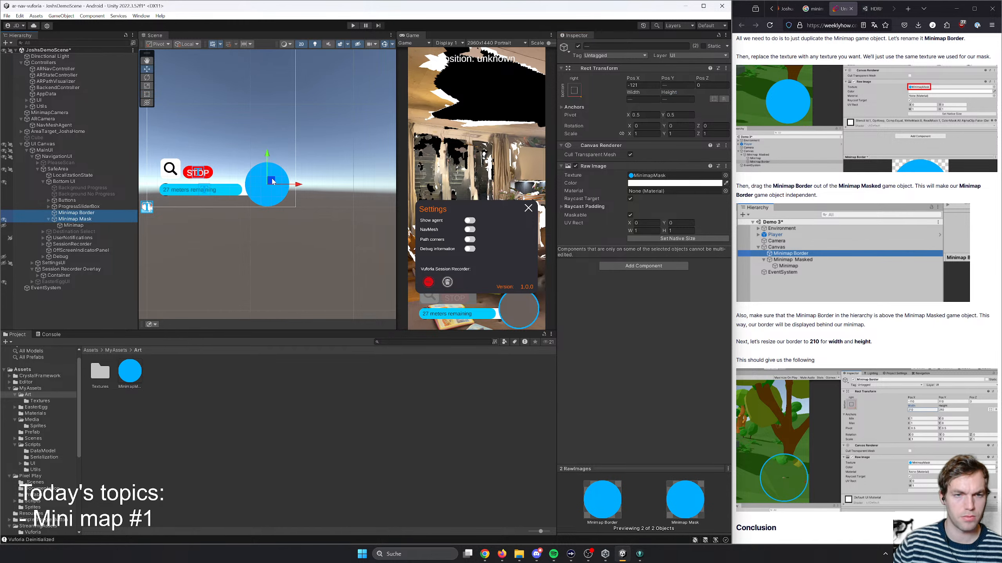
pyautogui.moveTo(273, 179); pyautogui.dragTo(278, 179)
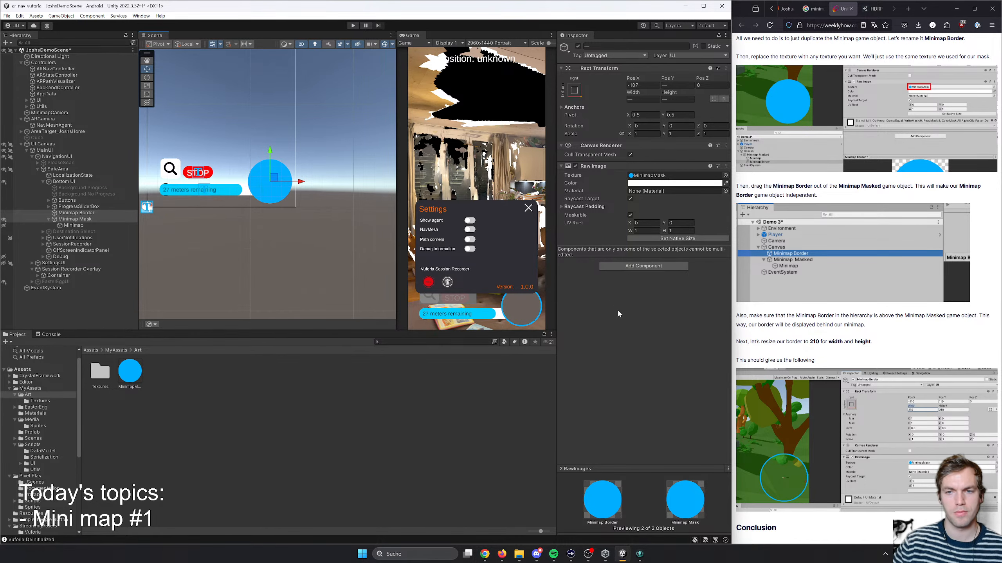
# - Check the tutorial's final result and save the Unity scene
pyautogui.scroll(-6, 853, 382)
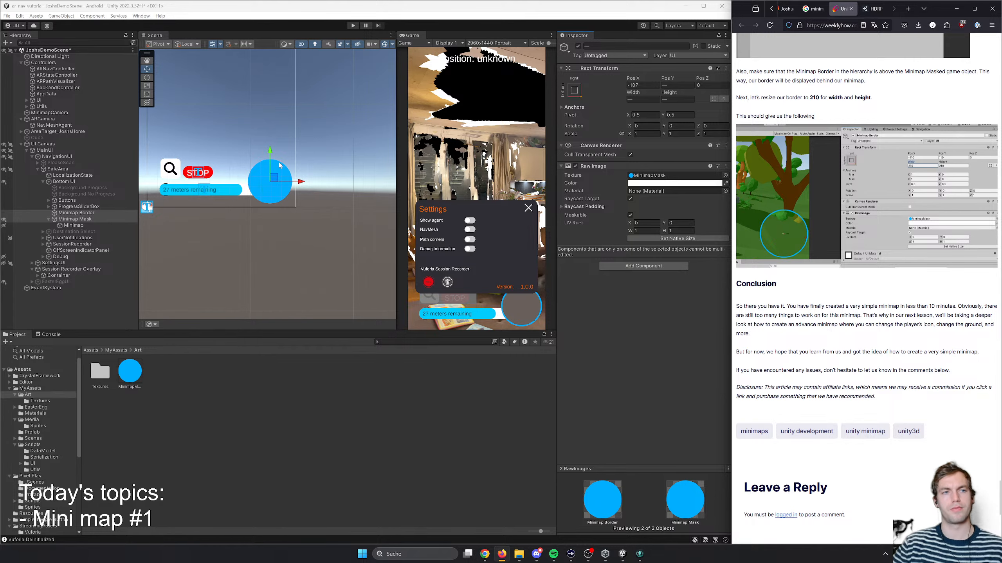
pyautogui.hotkey('ctrl', 's')
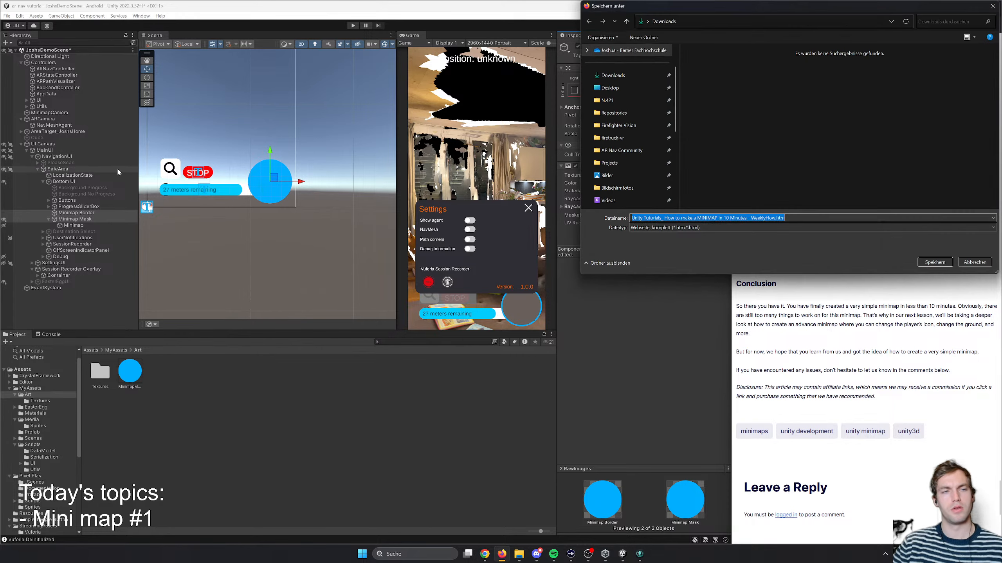
pyautogui.click(966, 263)
pyautogui.click(382, 77)
pyautogui.hotkey('ctrl', 's')
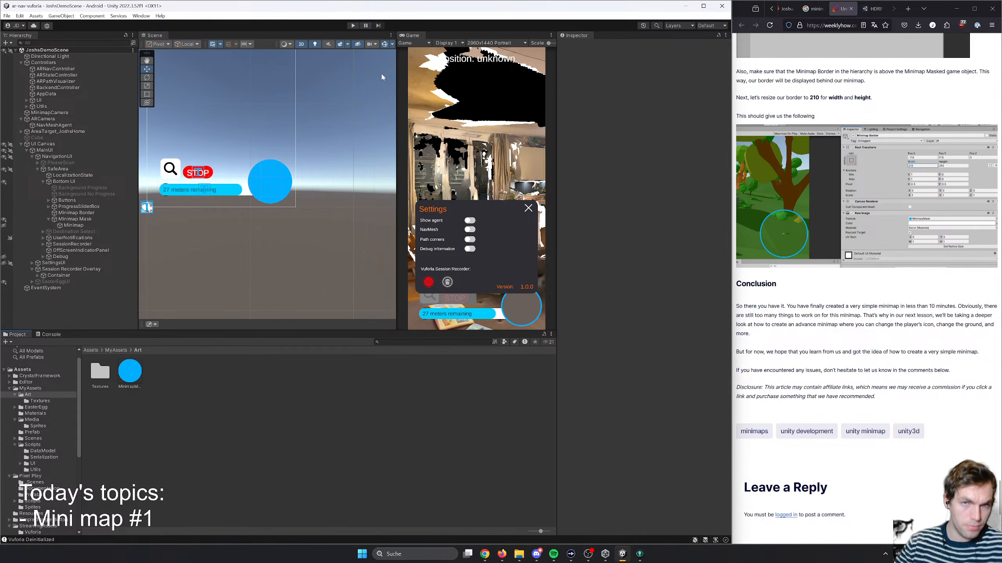
# - Run the app in play mode and start navigation to a listed destination to test the minimap
pyautogui.click(353, 25)
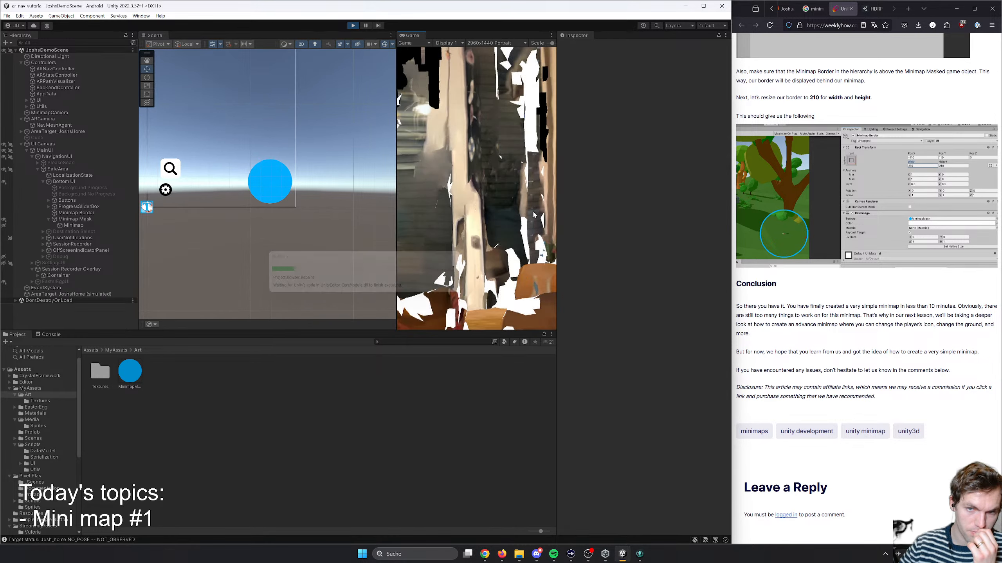
pyautogui.moveTo(551, 45); pyautogui.dragTo(538, 46)
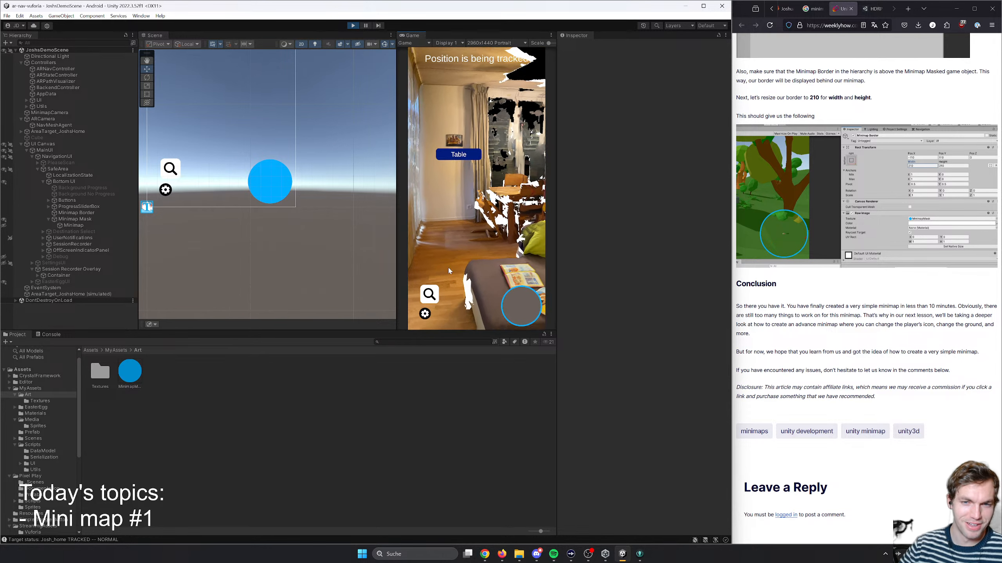
pyautogui.click(425, 314)
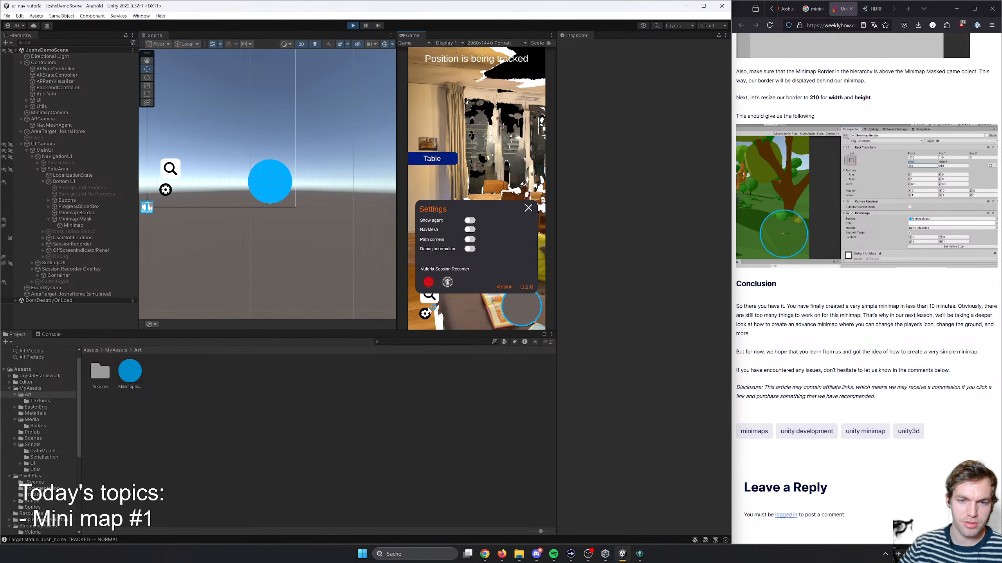
pyautogui.click(430, 296)
pyautogui.click(526, 196)
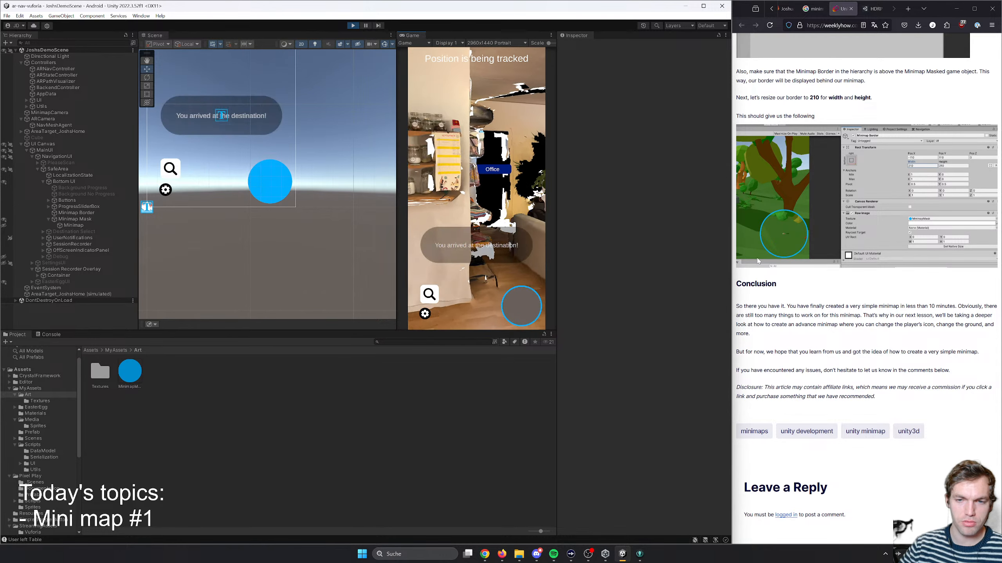
pyautogui.click(428, 295)
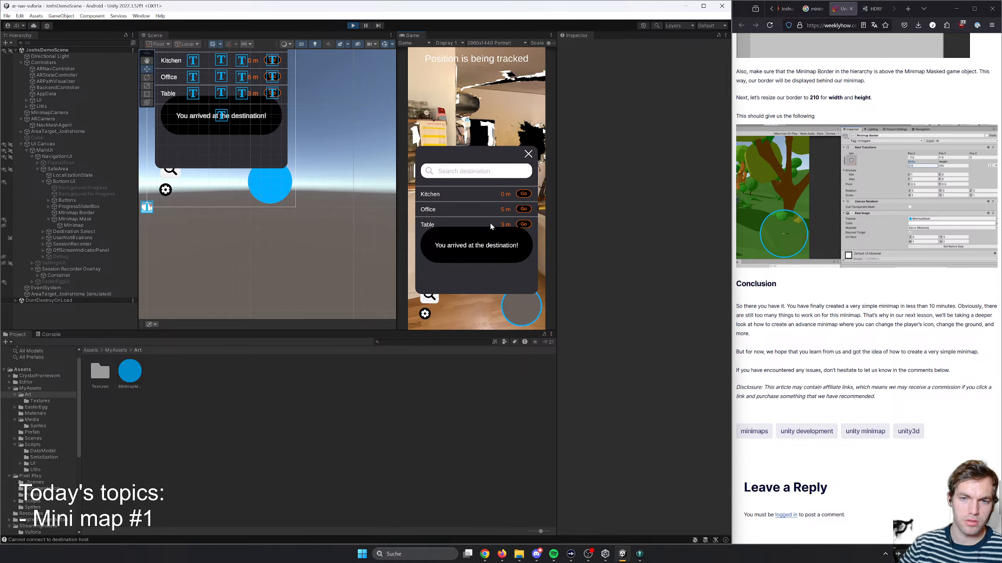
pyautogui.click(500, 226)
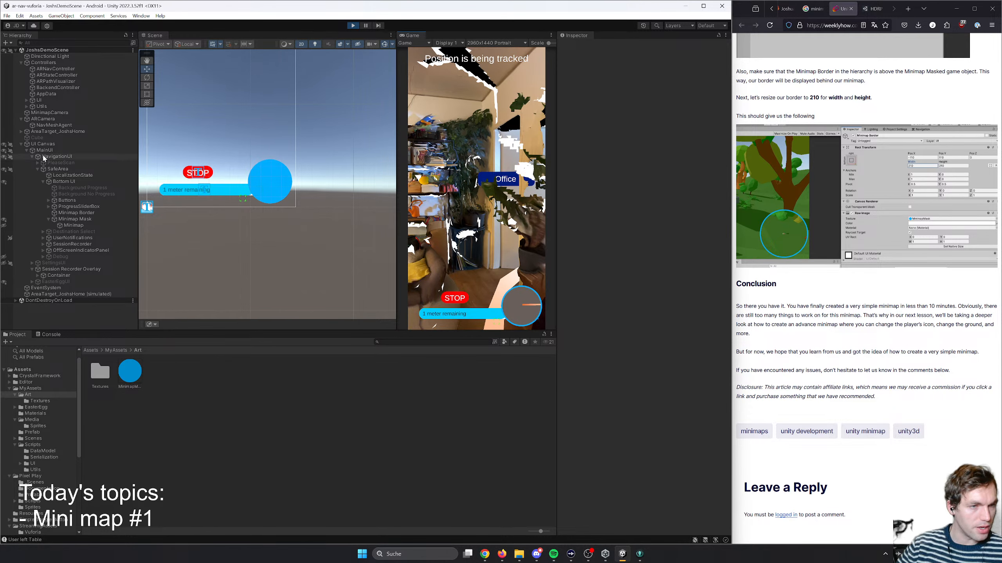
# - Toggle Enable Visualization on the simulated area target to compare the minimap with and without it, and stop play mode
pyautogui.click(79, 294)
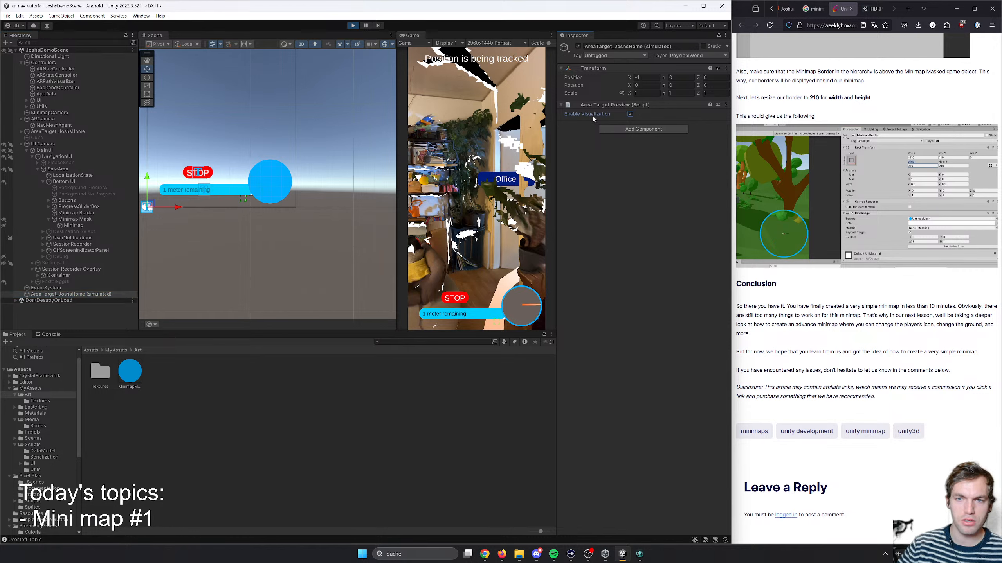
pyautogui.click(630, 113)
pyautogui.click(630, 114)
pyautogui.click(630, 113)
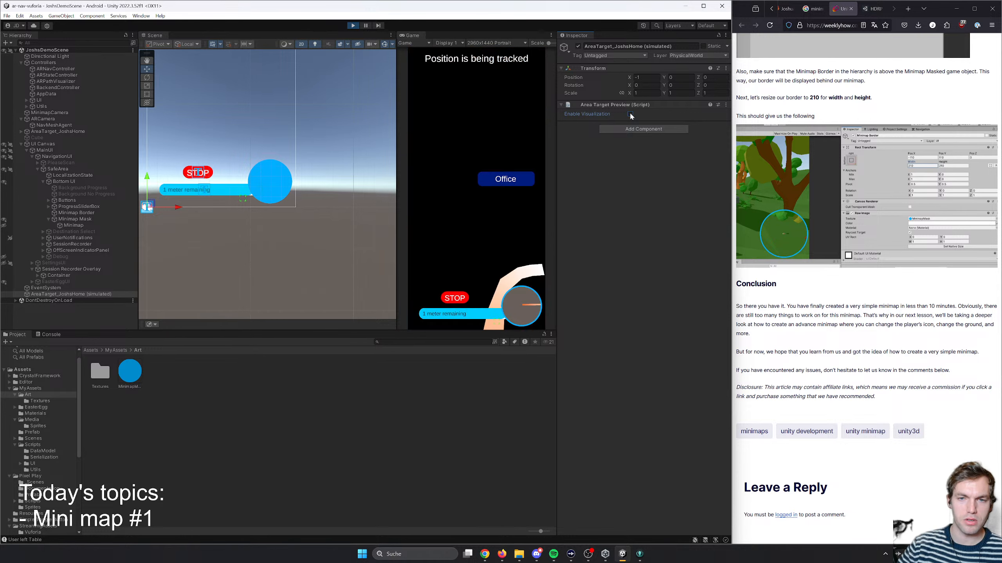
pyautogui.click(629, 114)
pyautogui.click(630, 114)
pyautogui.click(630, 114)
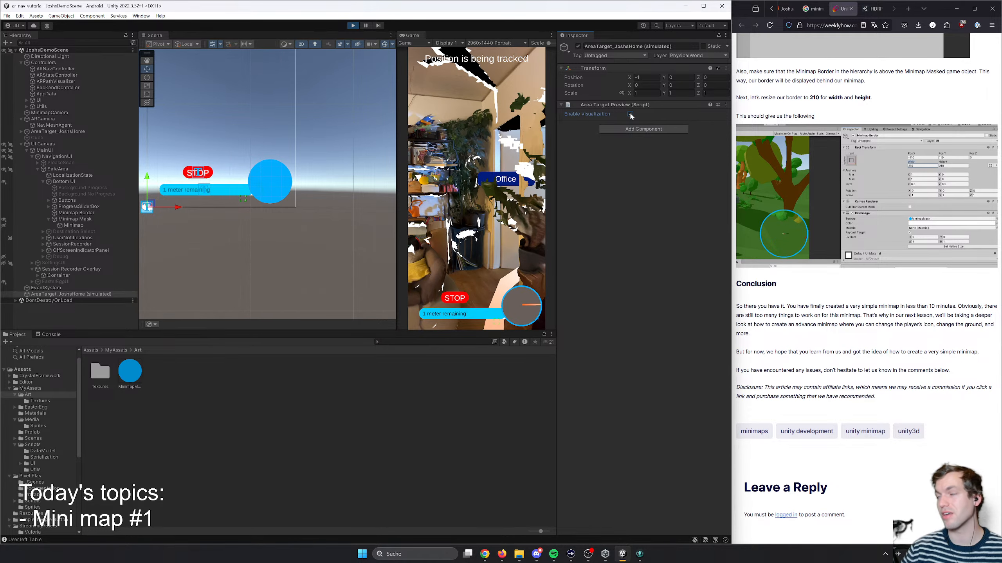
pyautogui.click(353, 25)
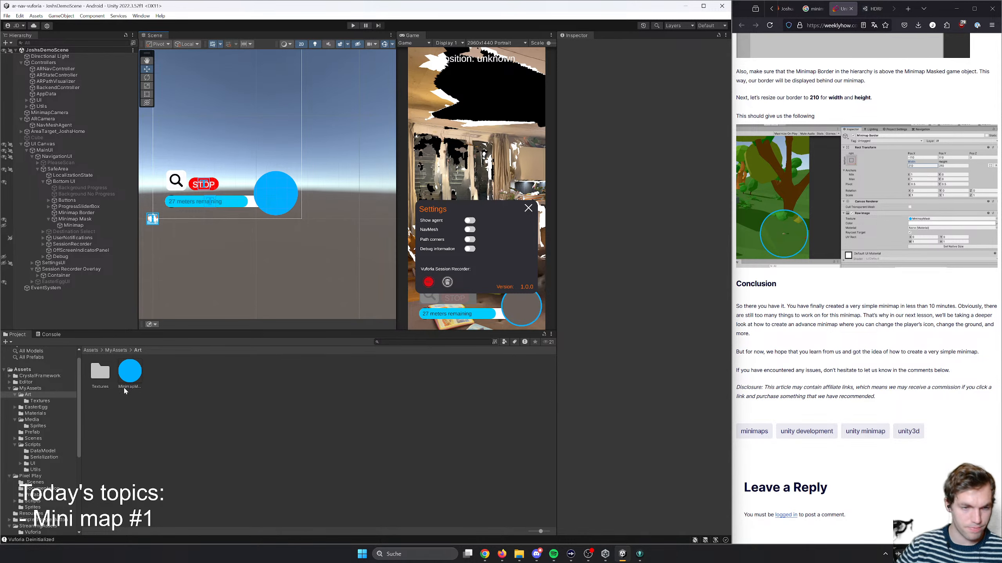
# - Look through the asset folders in MyAssets for usable home map data
pyautogui.click(118, 350)
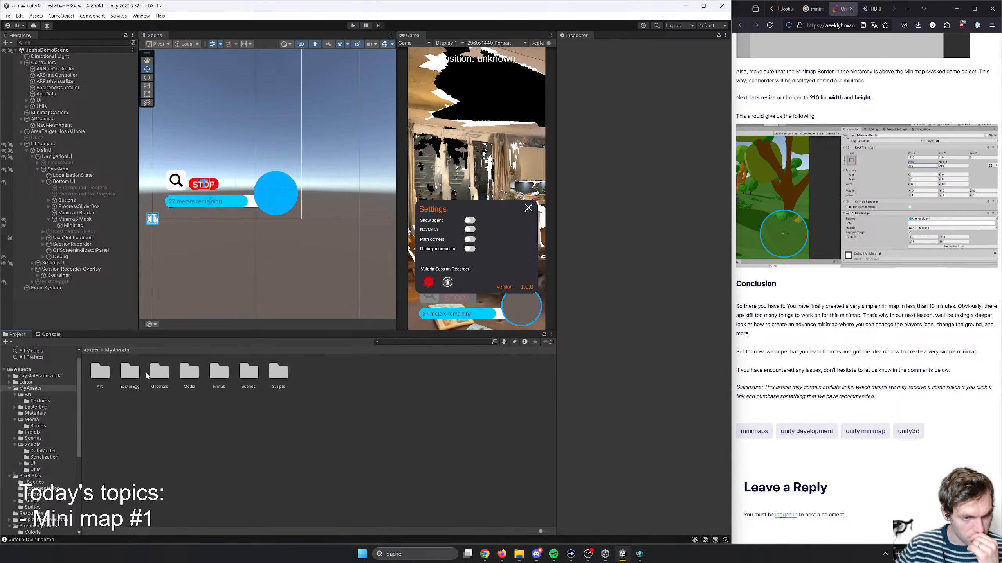
pyautogui.doubleClick(221, 373)
pyautogui.click(122, 351)
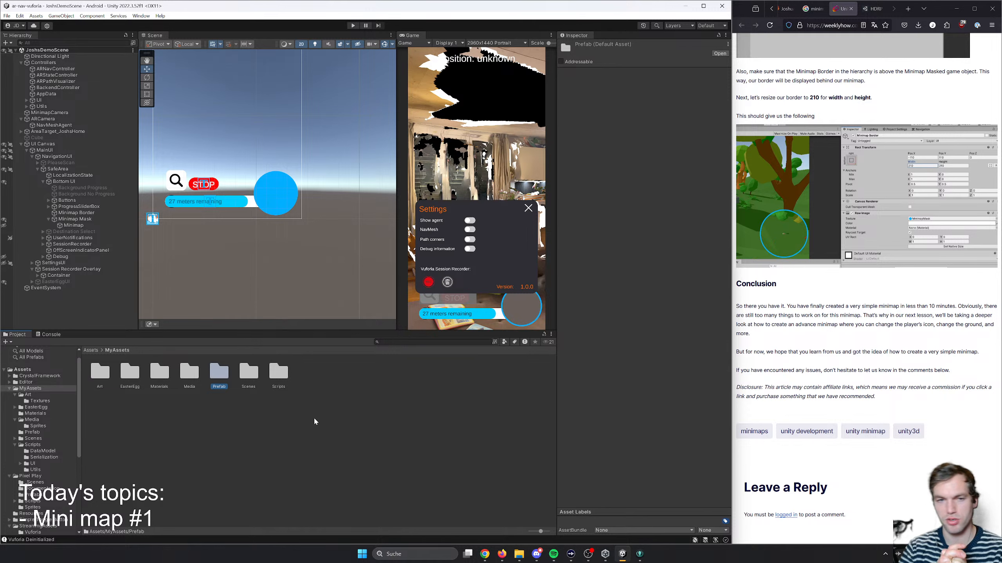
pyautogui.click(253, 381)
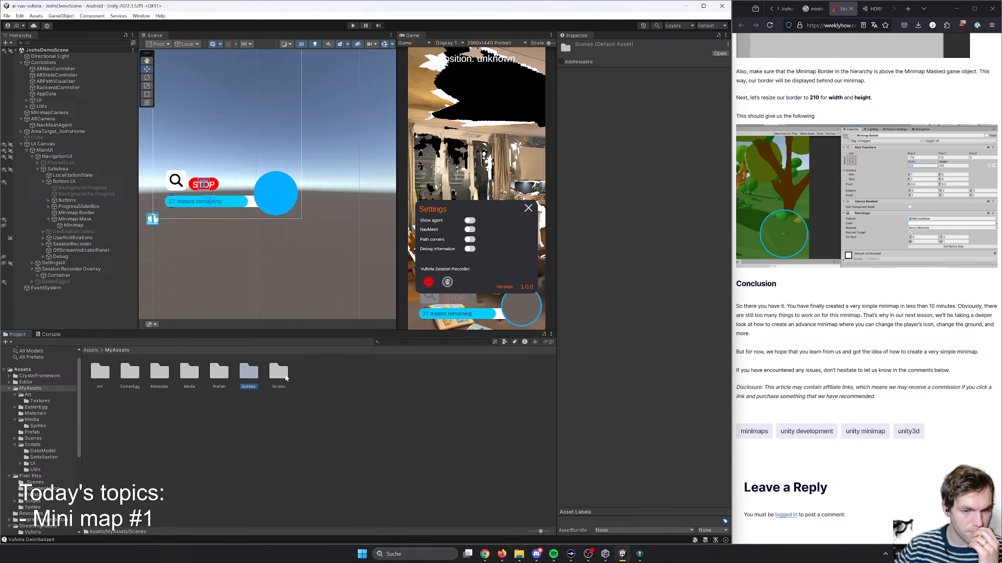
pyautogui.click(285, 377)
pyautogui.click(249, 374)
pyautogui.click(215, 374)
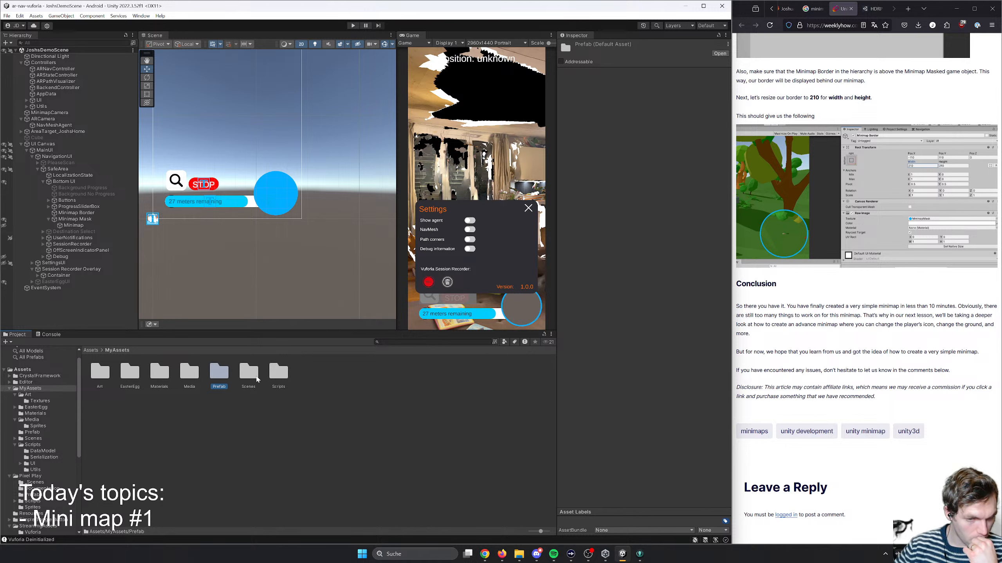
pyautogui.scroll(-5, 64, 406)
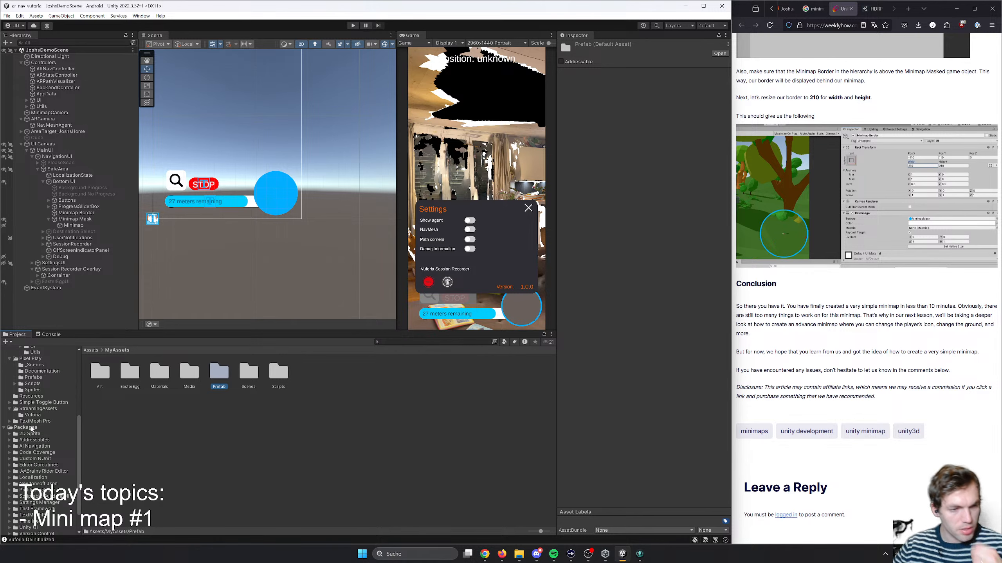
# - Examine the area target files stored in StreamingAssets/Vuforia
pyautogui.click(53, 415)
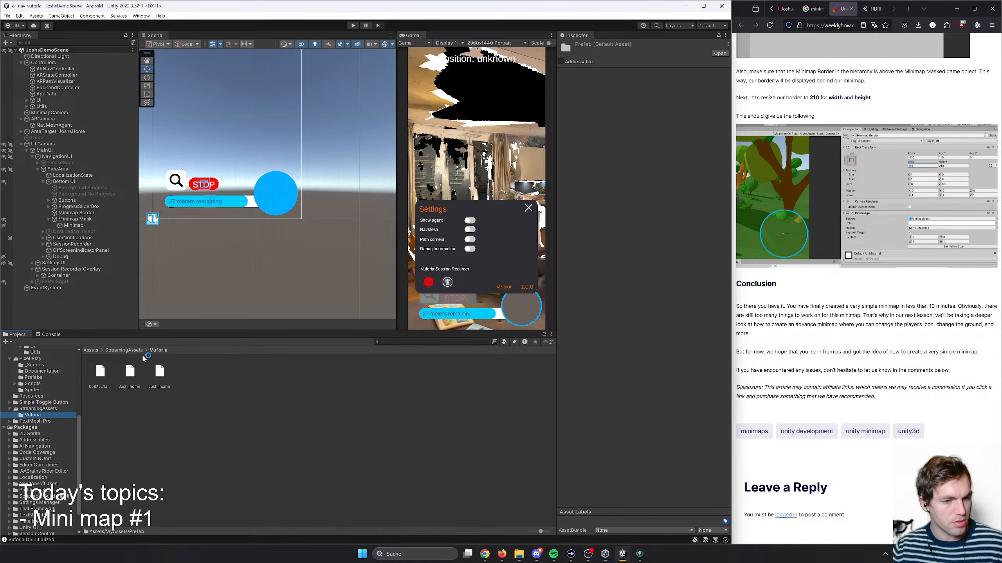
pyautogui.scroll(1, 35, 410)
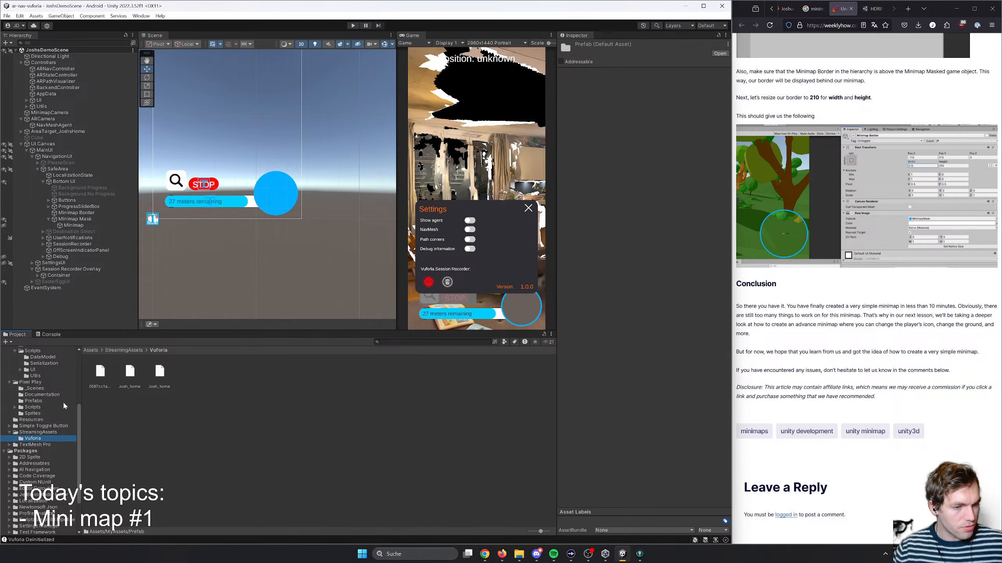
pyautogui.click(137, 376)
pyautogui.click(161, 376)
pyautogui.click(132, 378)
pyautogui.click(104, 377)
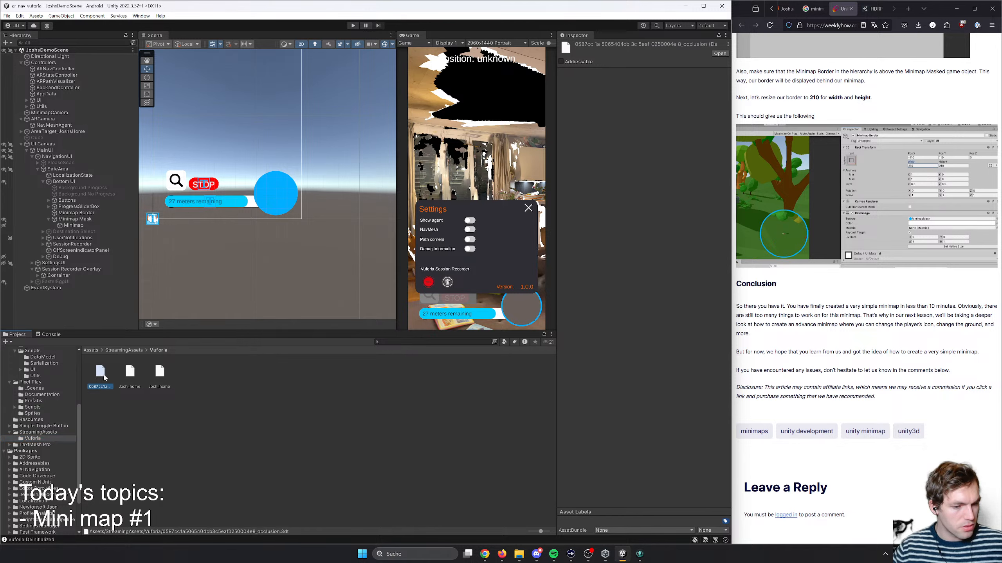
pyautogui.click(129, 373)
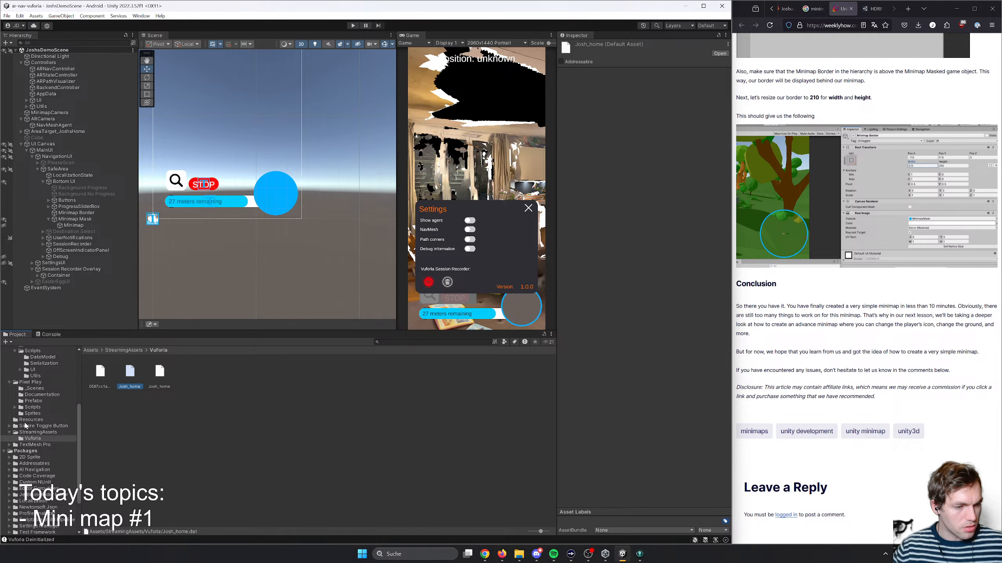
# - Browse the home area target's Data folder under Editor/Vuforia, looking through its Materials, Meshes and Textures subfolders
pyautogui.scroll(4, 25, 426)
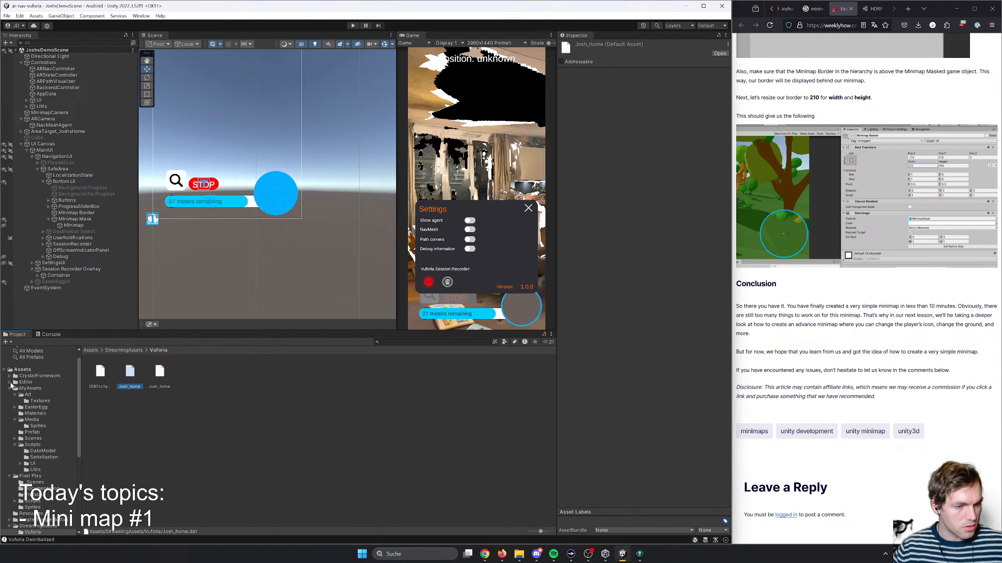
pyautogui.click(10, 382)
pyautogui.click(15, 395)
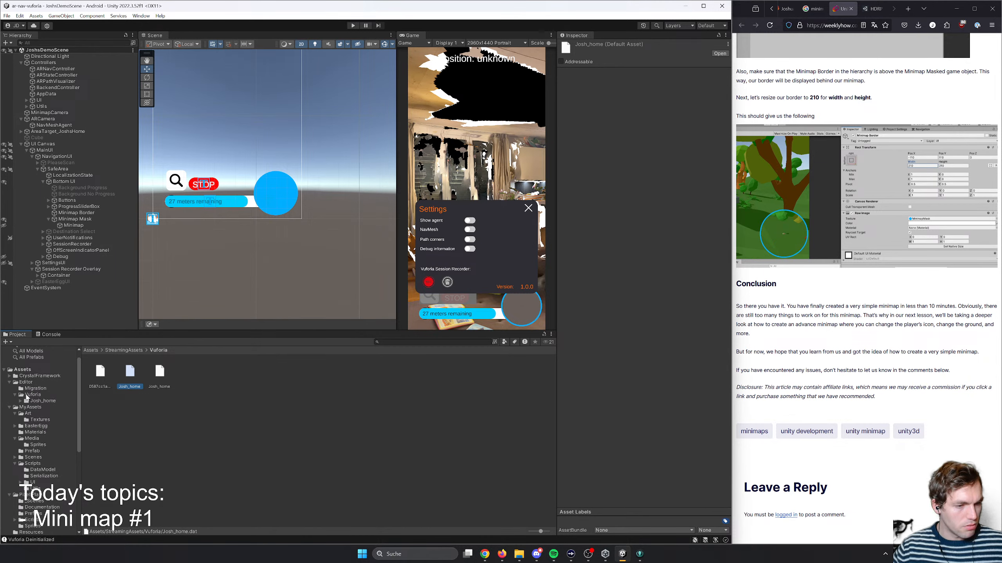
pyautogui.click(41, 402)
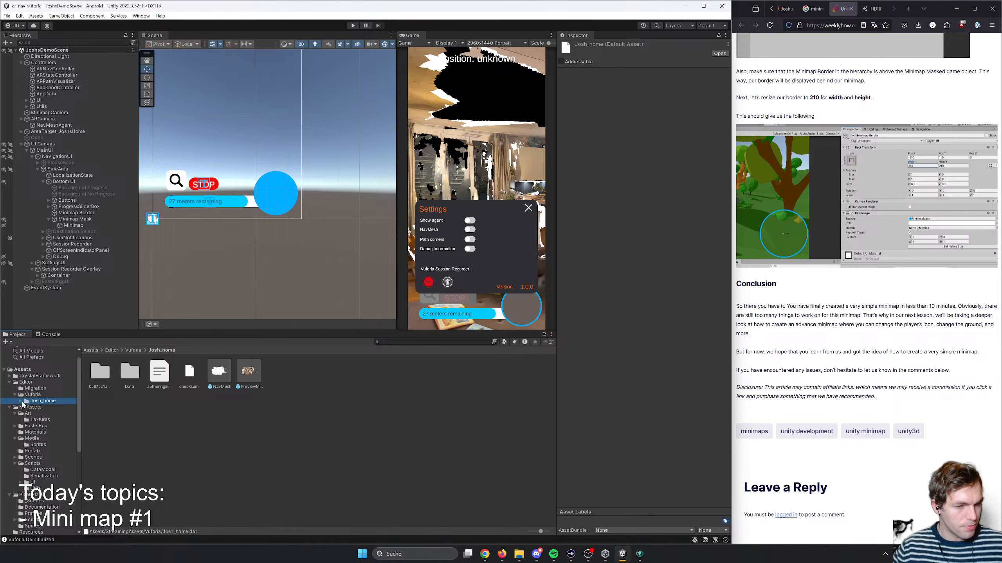
pyautogui.click(20, 402)
pyautogui.click(42, 413)
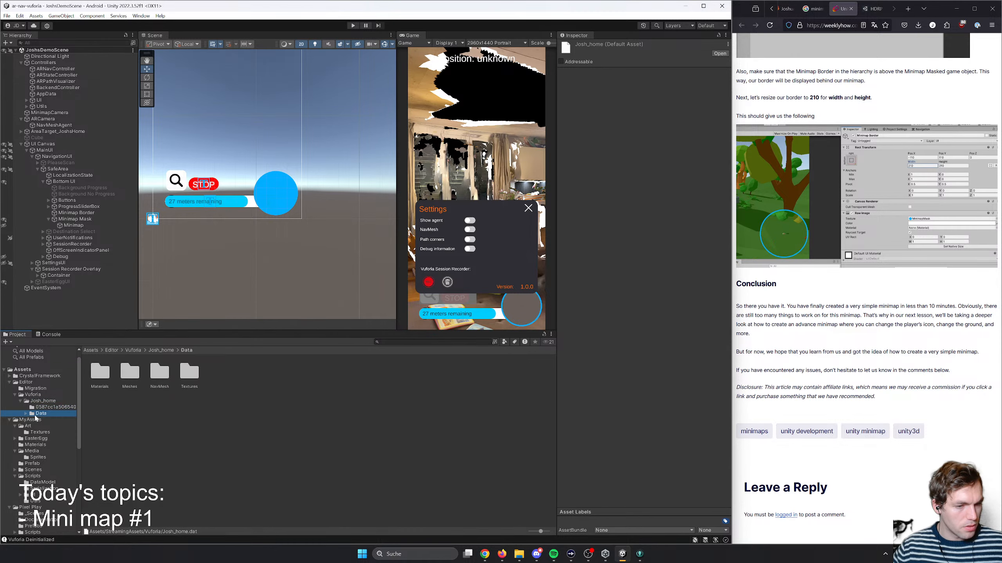
pyautogui.click(25, 414)
pyautogui.click(50, 426)
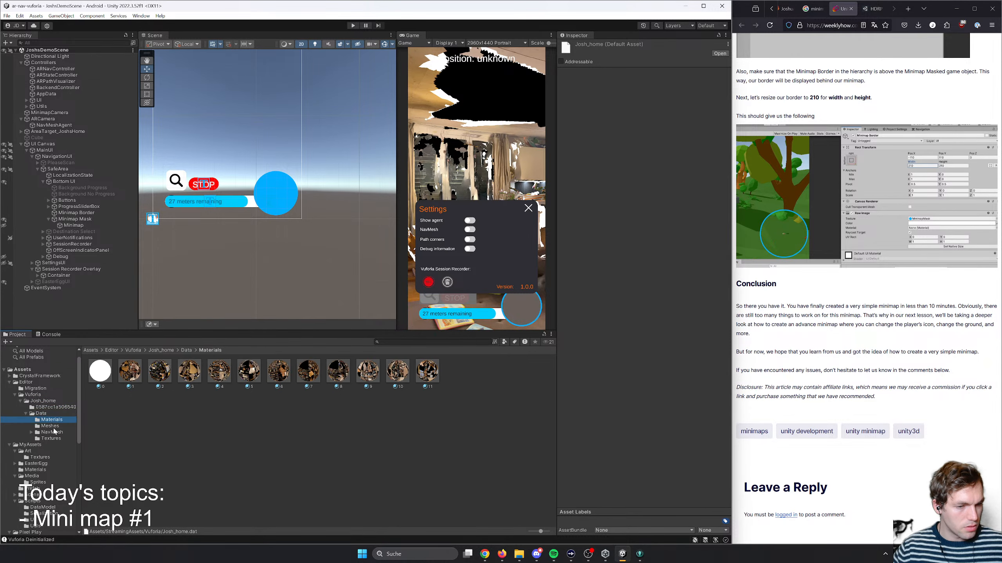
pyautogui.click(51, 438)
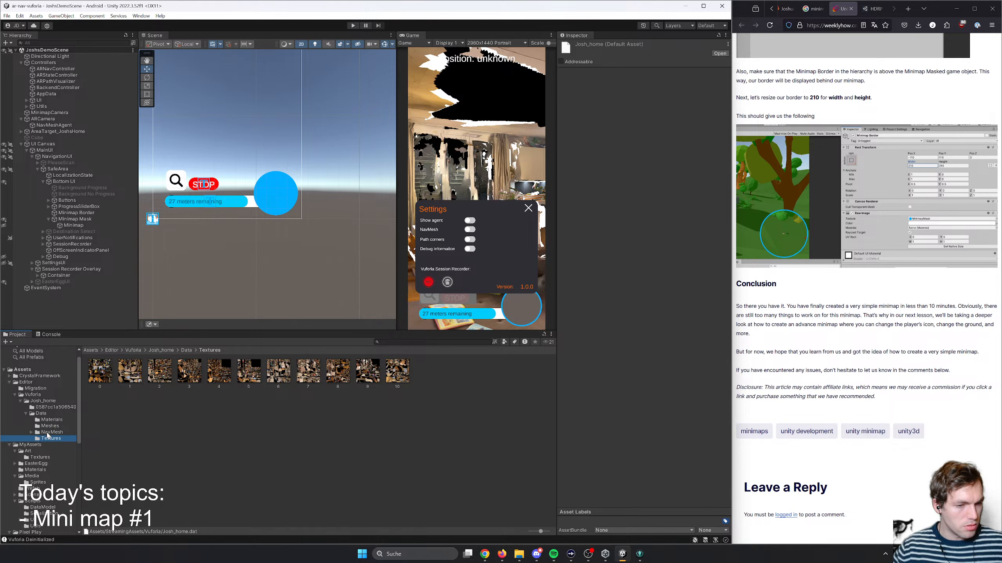
# - Inspect the area target's texture images, opening 6.png, 3.png and 2.png at full size in the image viewer
pyautogui.click(159, 371)
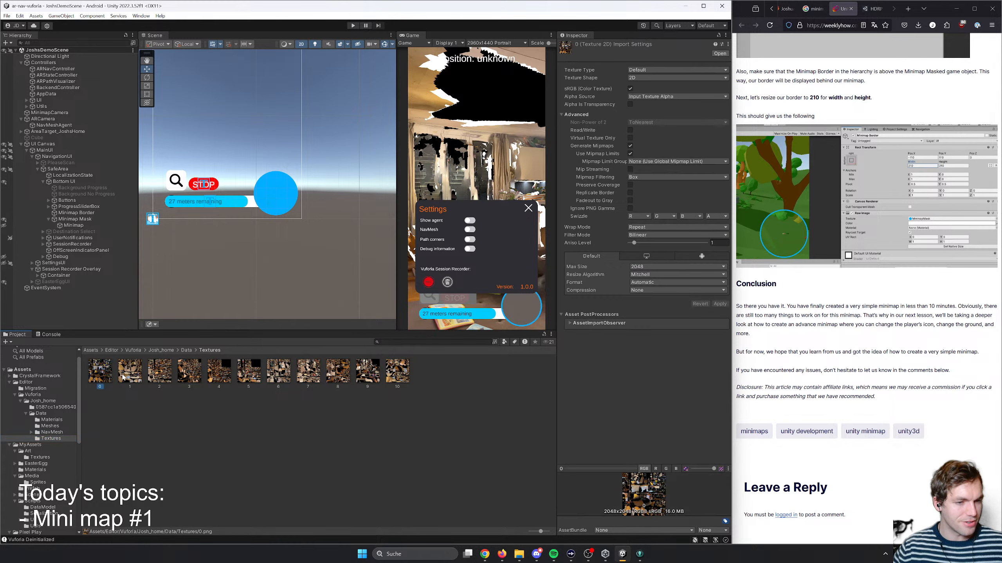
pyautogui.click(190, 375)
pyautogui.click(219, 376)
pyautogui.click(248, 377)
pyautogui.click(277, 379)
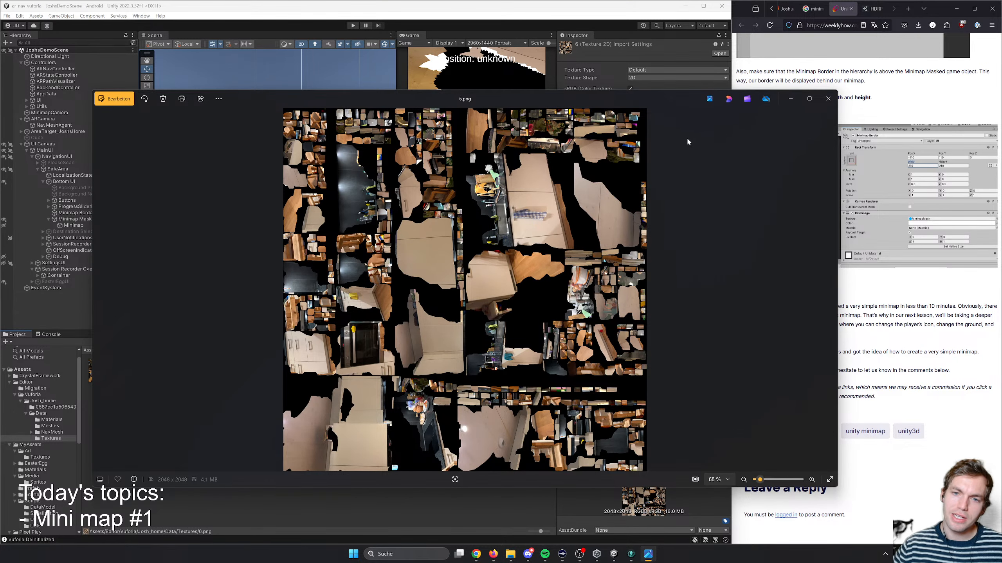
pyautogui.click(828, 98)
pyautogui.doubleClick(191, 375)
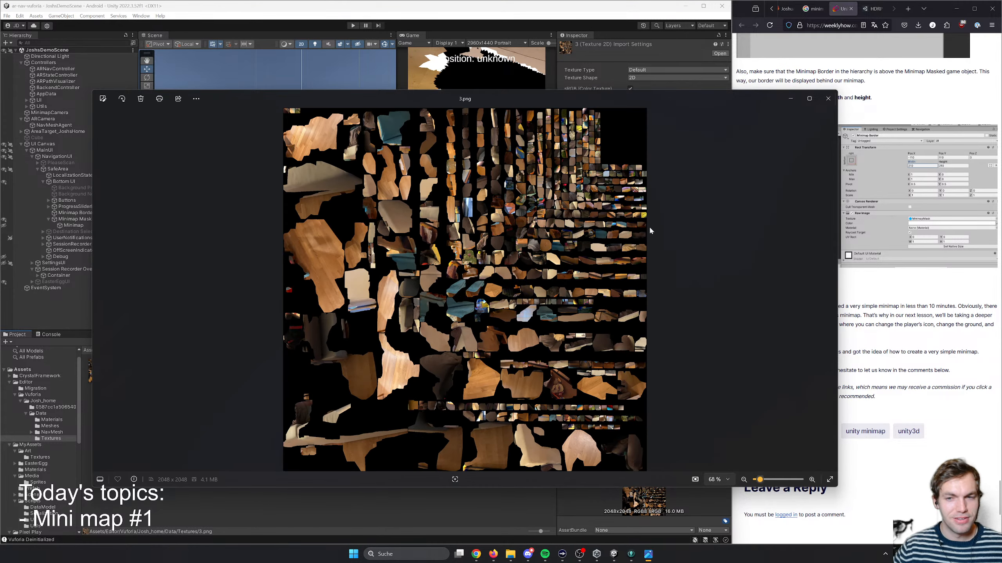
pyautogui.click(809, 99)
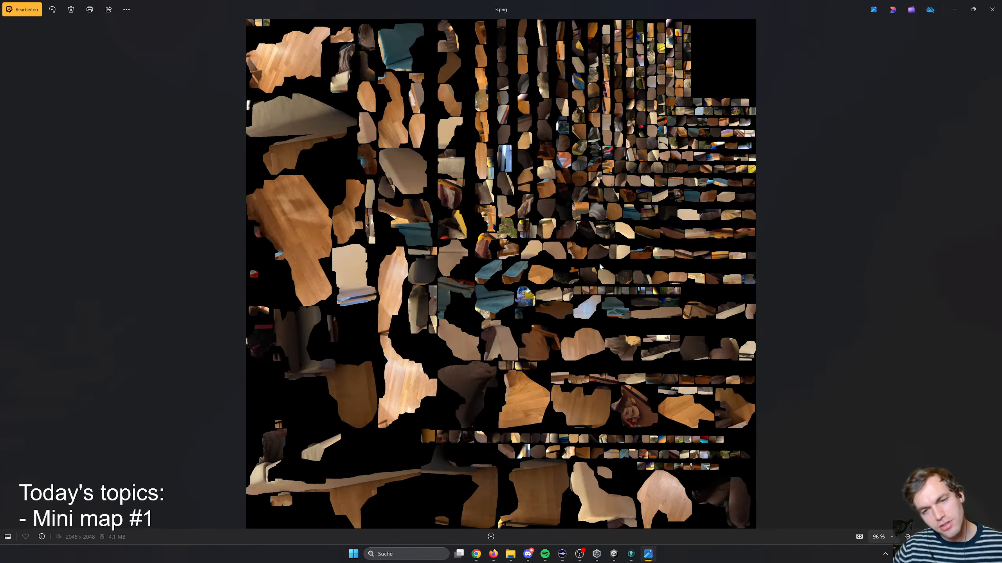
pyautogui.click(991, 9)
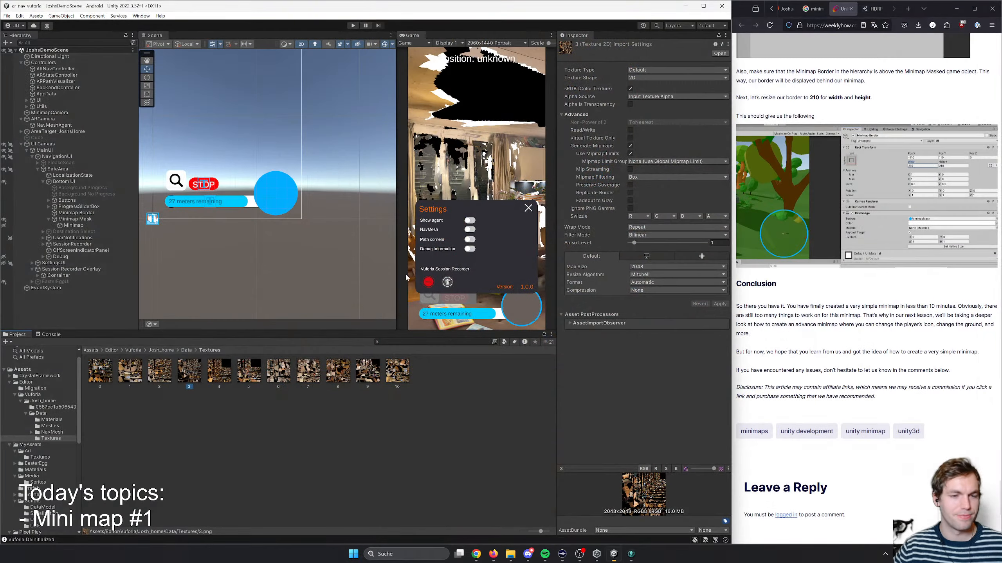
pyautogui.doubleClick(168, 380)
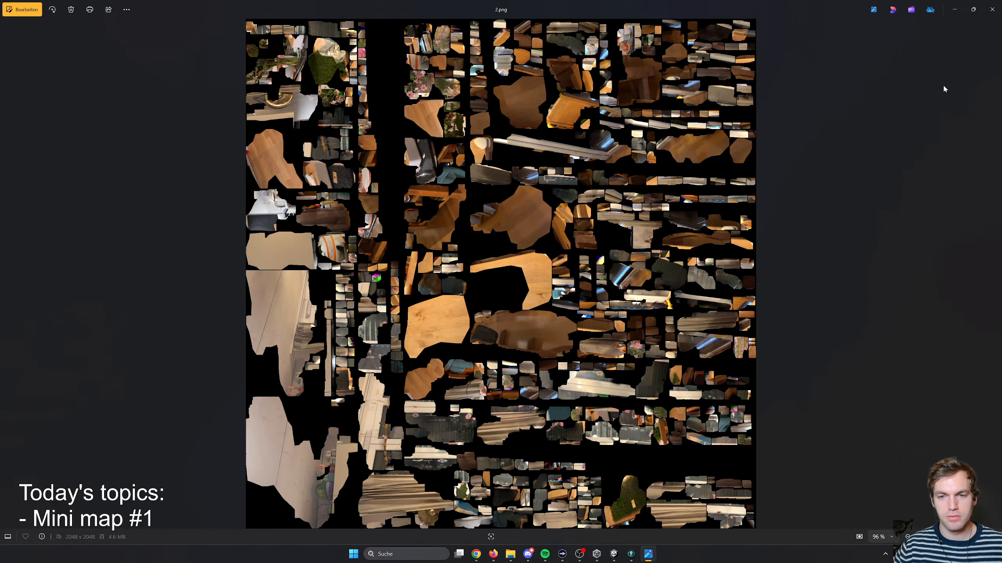
pyautogui.click(988, 10)
# - Look through the NavMesh subfolders and the remaining data folders of the home area target
pyautogui.click(35, 434)
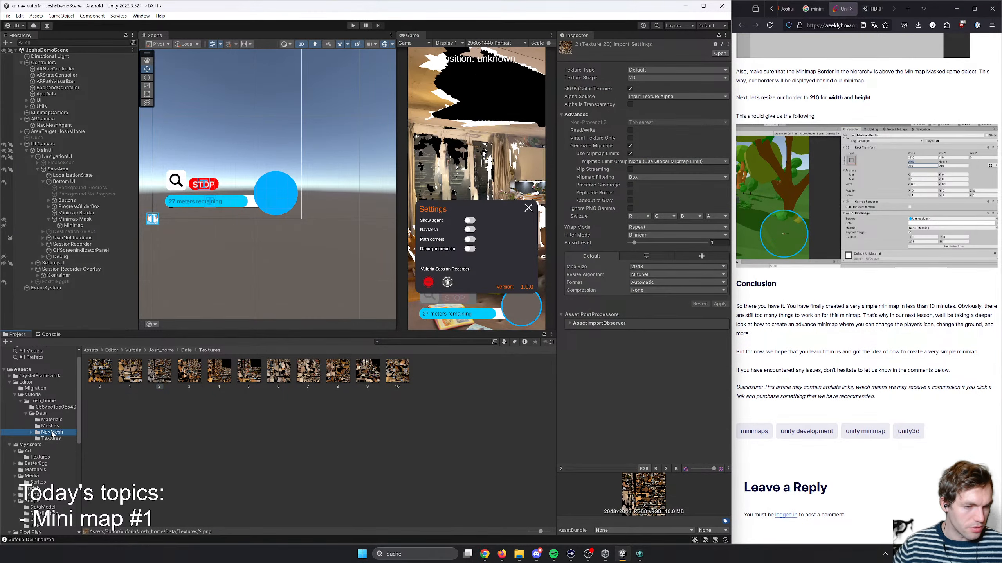
pyautogui.click(32, 433)
pyautogui.click(58, 439)
pyautogui.click(60, 446)
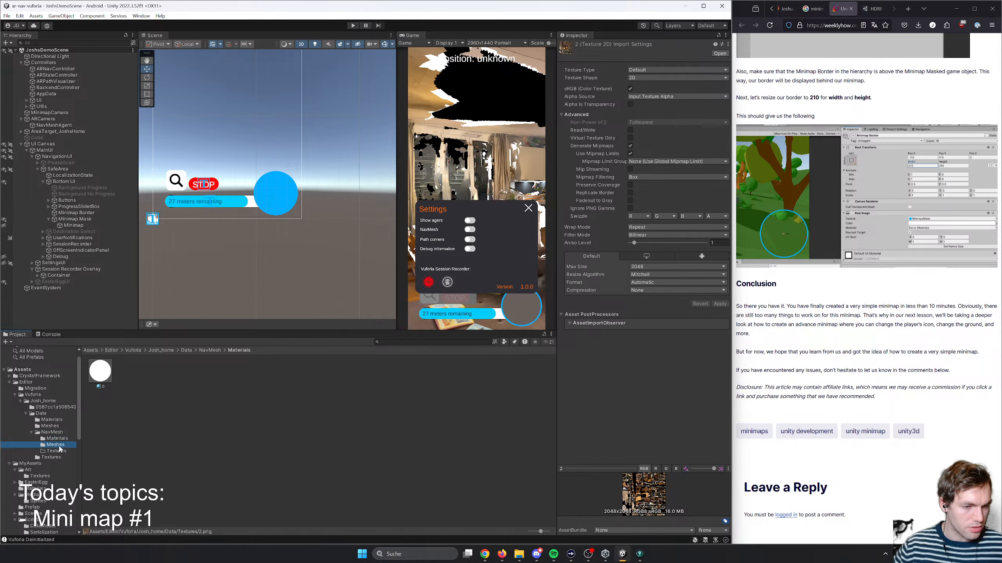
pyautogui.click(59, 458)
pyautogui.click(46, 451)
pyautogui.click(47, 444)
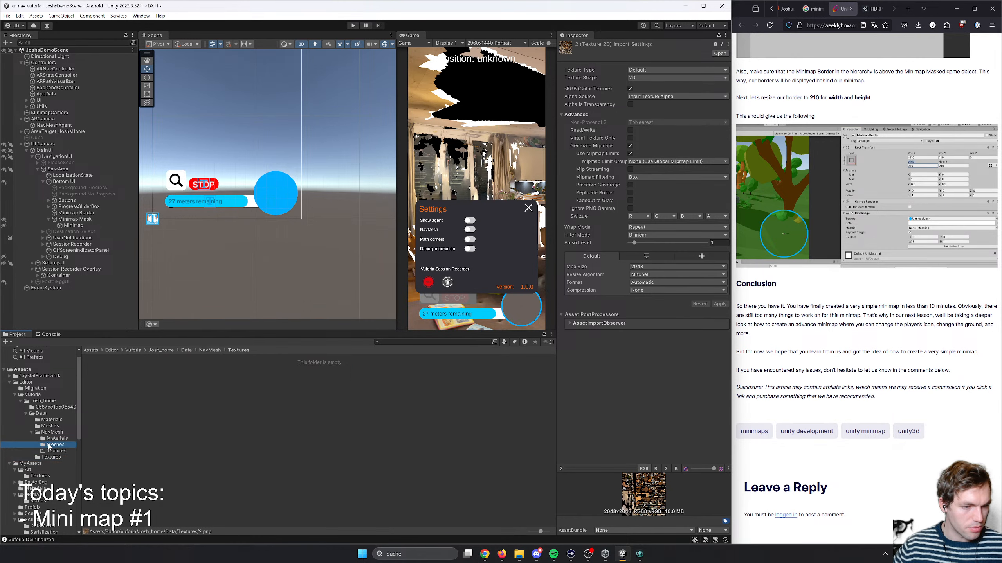
pyautogui.click(47, 438)
pyautogui.click(49, 426)
pyautogui.click(49, 420)
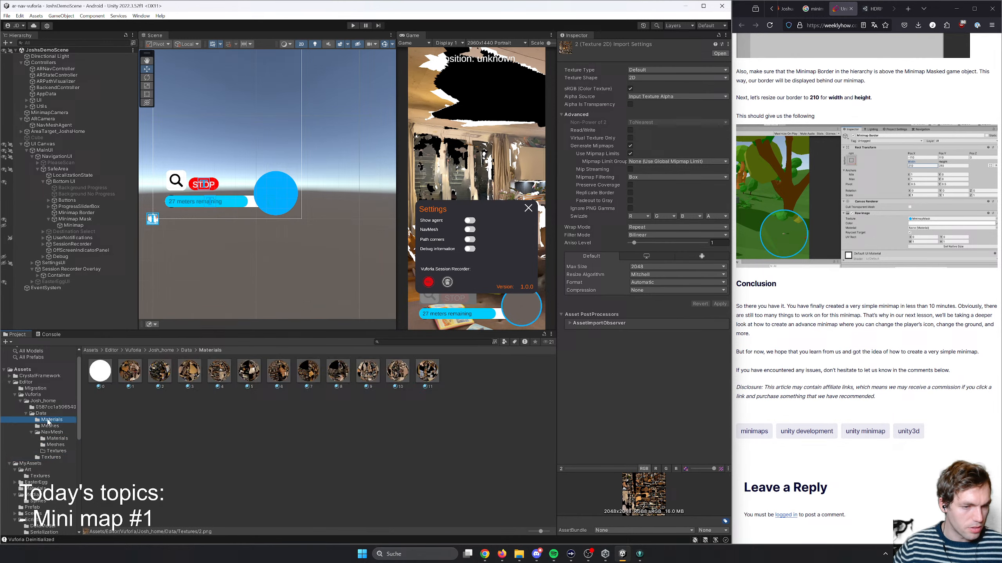
pyautogui.click(43, 409)
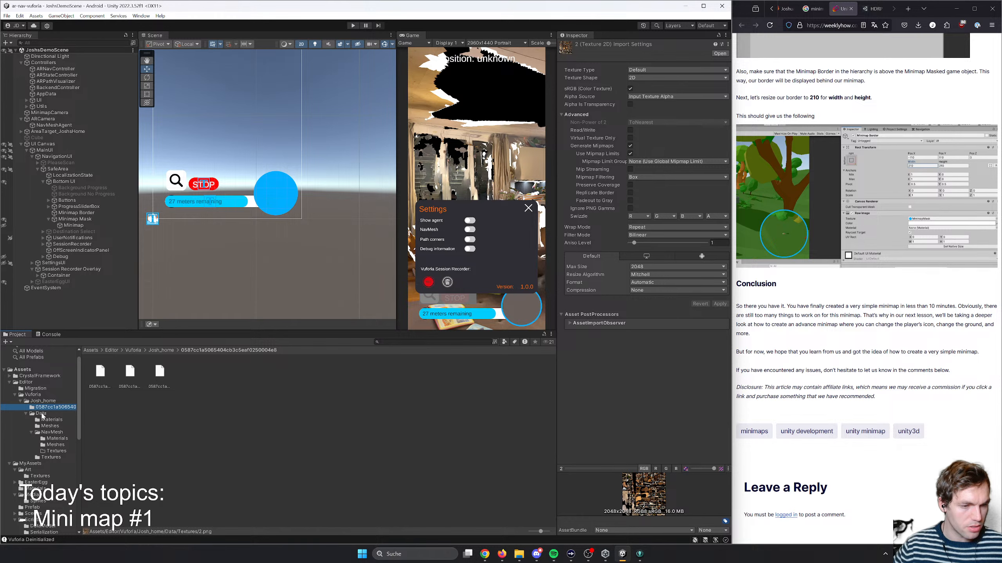
# - Open the PreviewModel prefab from the home area target's folder and switch the Scene view from 2D to 3D
pyautogui.press('Up')
pyautogui.doubleClick(248, 371)
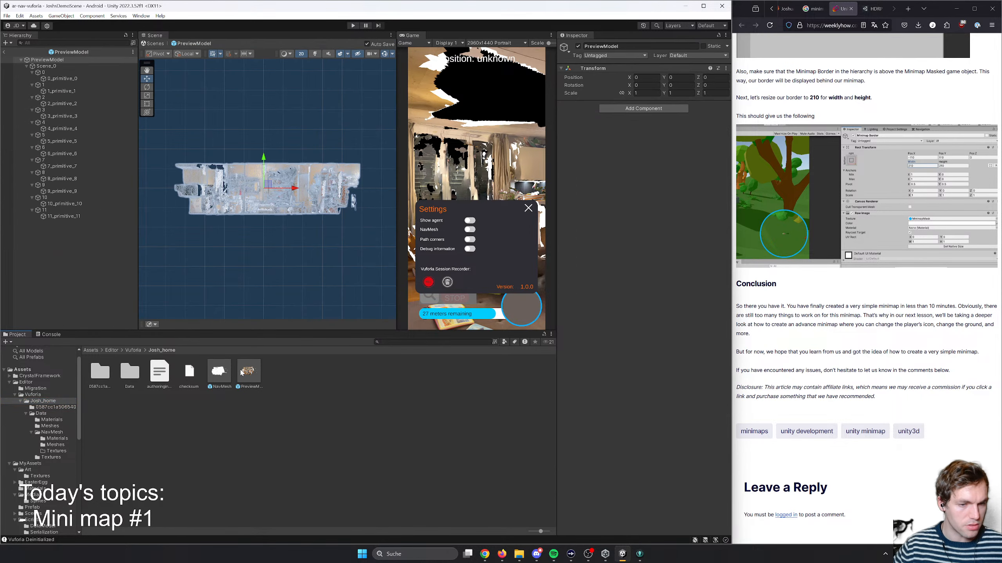
pyautogui.click(257, 142)
pyautogui.moveTo(301, 138); pyautogui.dragTo(295, 185, button='middle')
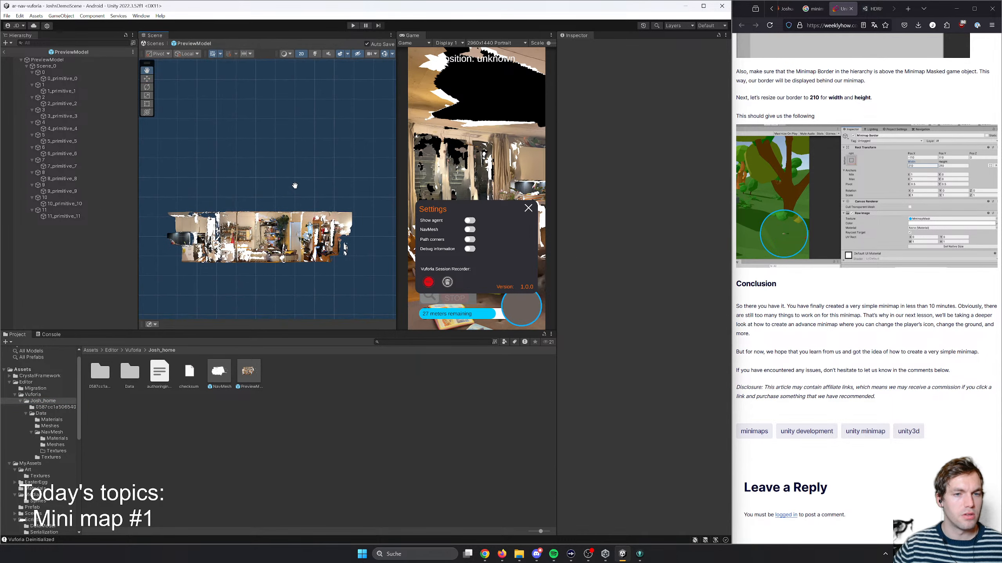
pyautogui.click(302, 54)
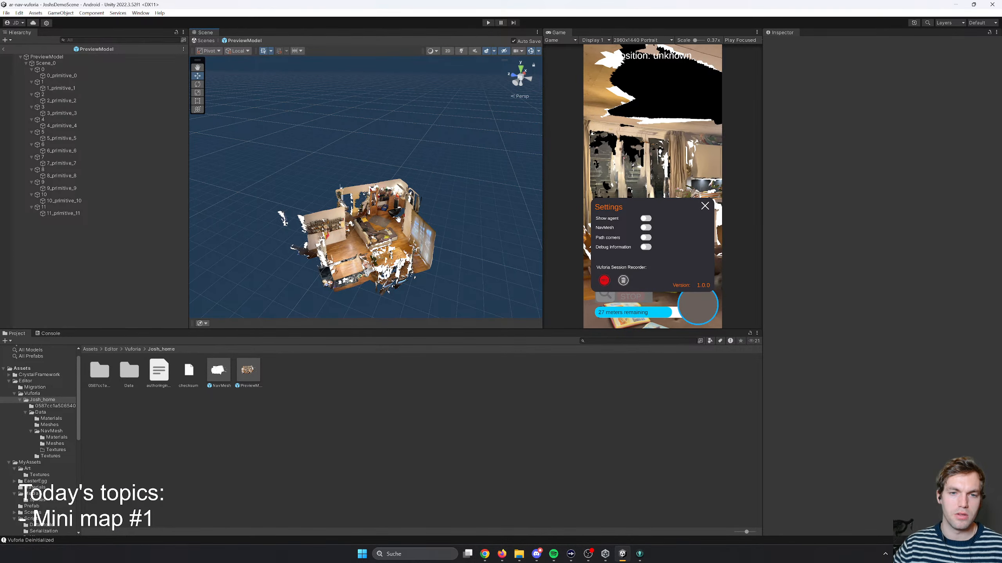
# - Maximize the Scene view and examine the scanned home model in perspective
pyautogui.moveTo(398, 221); pyautogui.dragTo(444, 216, button='middle')
pyautogui.scroll(-3, 445, 215)
pyautogui.scroll(3, 519, 204)
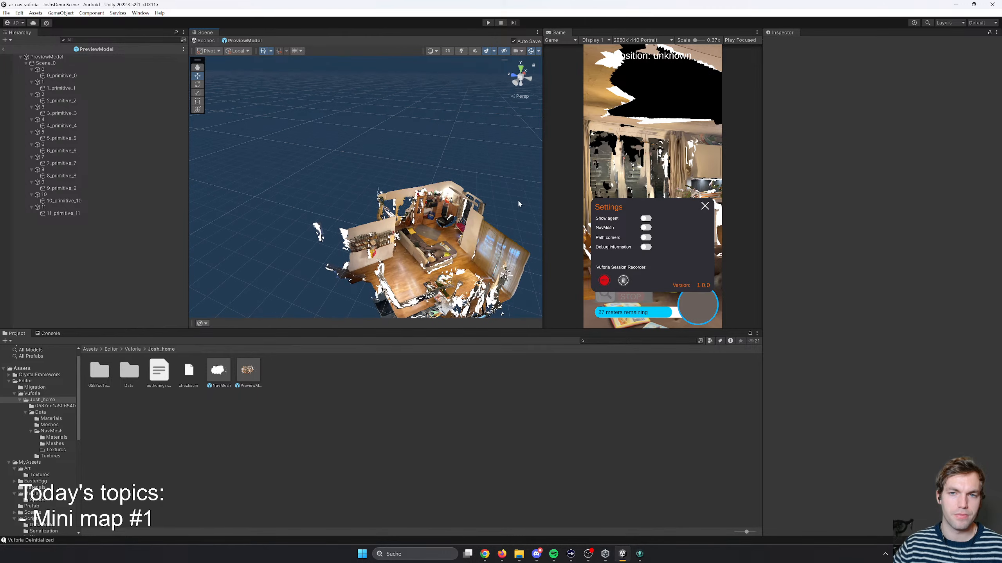
pyautogui.moveTo(543, 168); pyautogui.dragTo(560, 168)
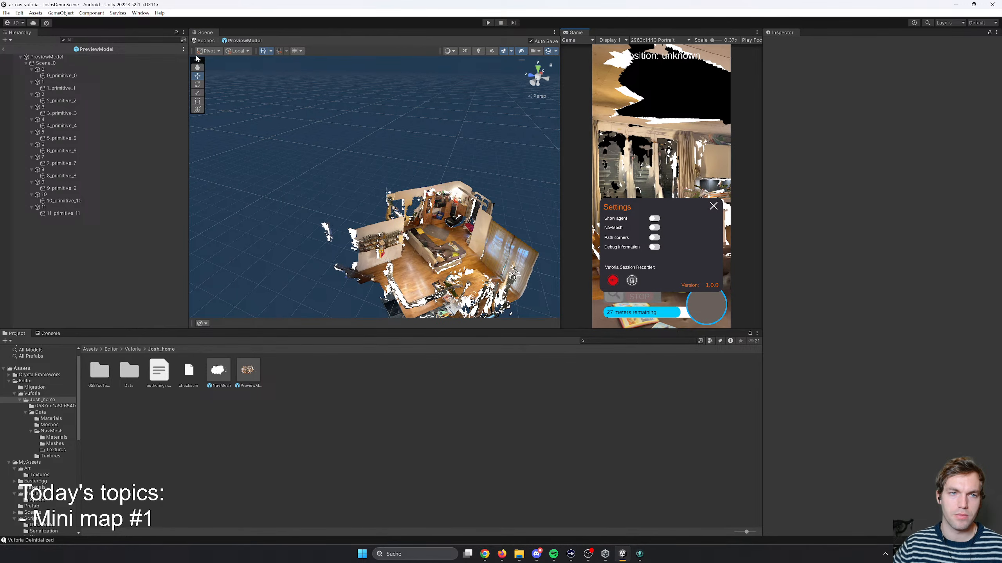
pyautogui.doubleClick(213, 32)
pyautogui.moveTo(557, 295); pyautogui.dragTo(654, 308, button='right')
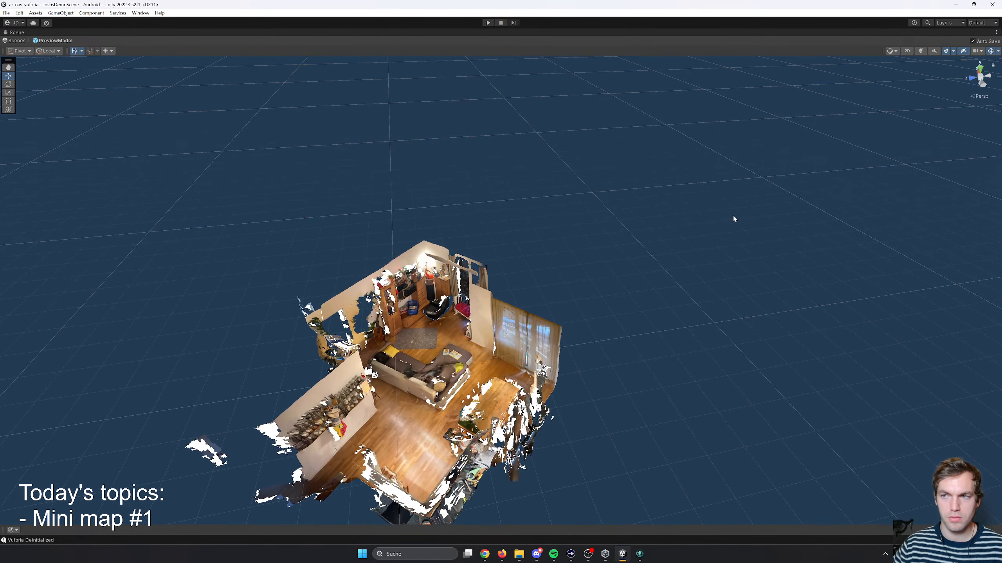
# - View the scanned home from directly above with its walls aligned to the screen and perspective projection switched off
pyautogui.click(980, 68)
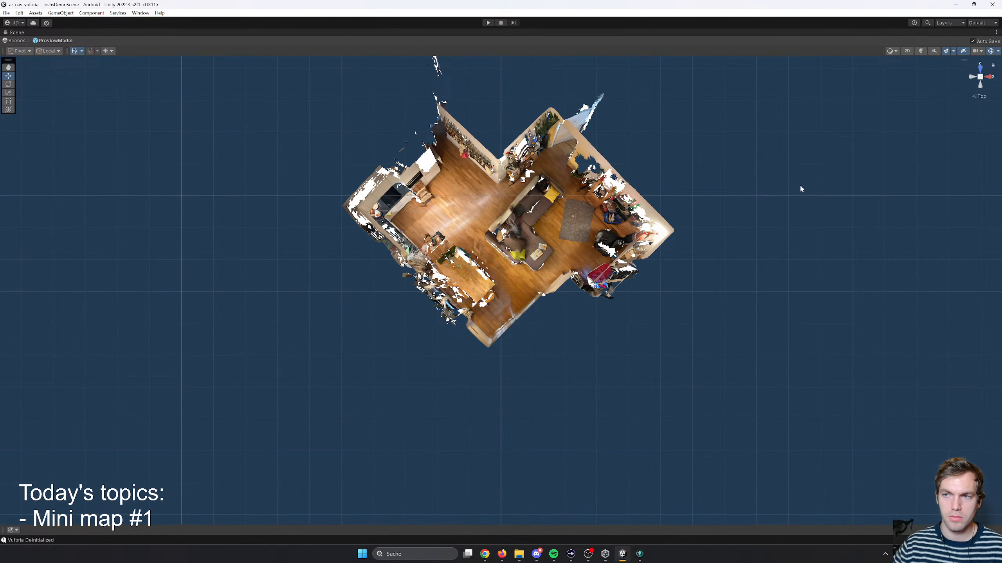
pyautogui.moveTo(801, 189); pyautogui.dragTo(702, 215, button='right')
pyautogui.press('w')
pyautogui.press('s')
pyautogui.press('a')
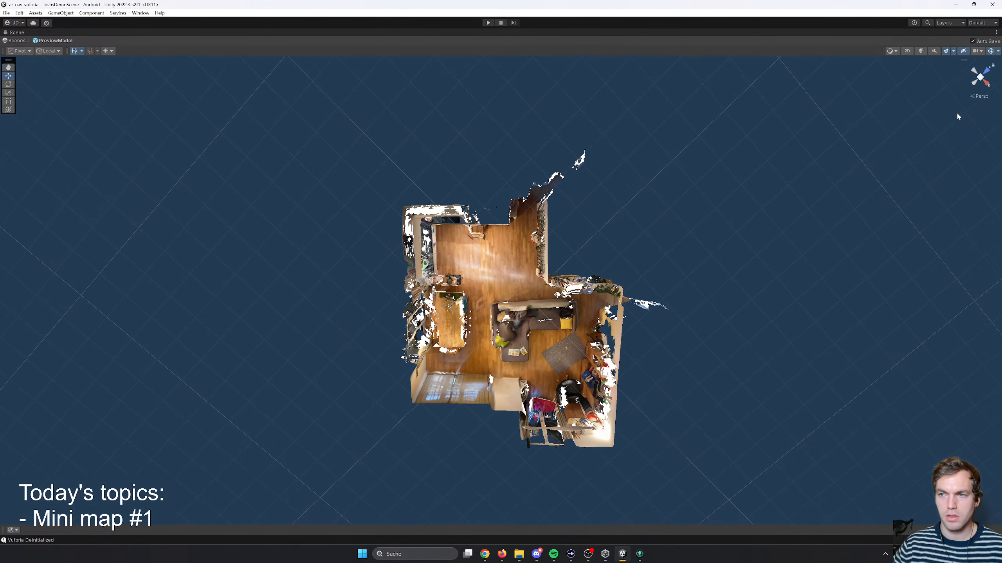
pyautogui.click(977, 96)
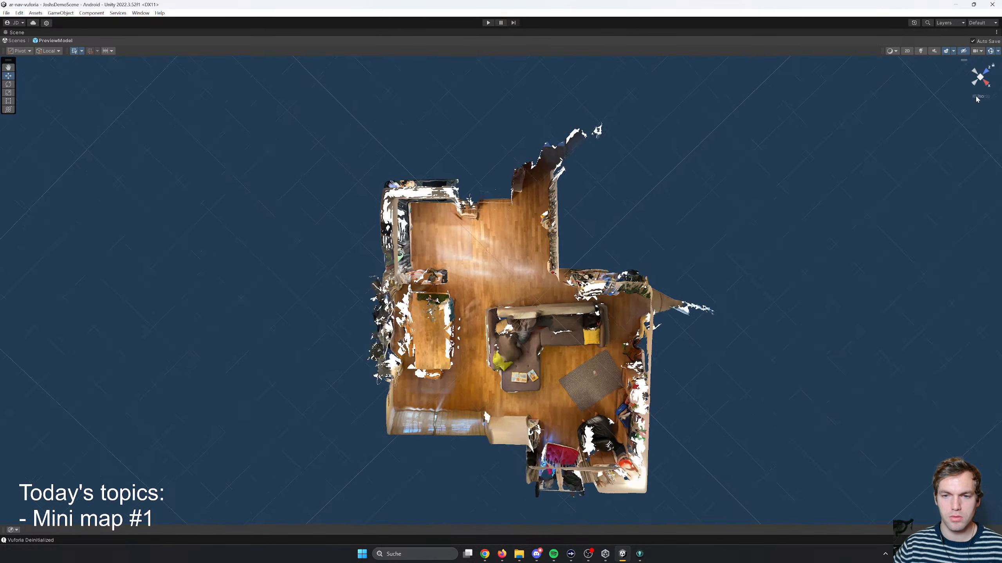
# - Capture a screenshot of the entire scanned home from directly above with perspective projection switched off
pyautogui.moveTo(622, 277); pyautogui.dragTo(533, 220, button='middle')
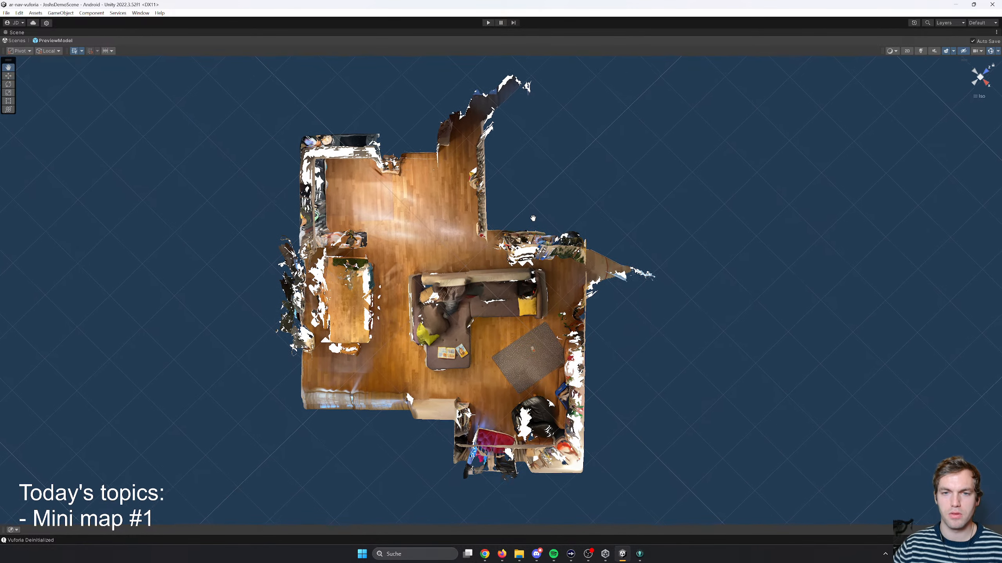
pyautogui.click(982, 80)
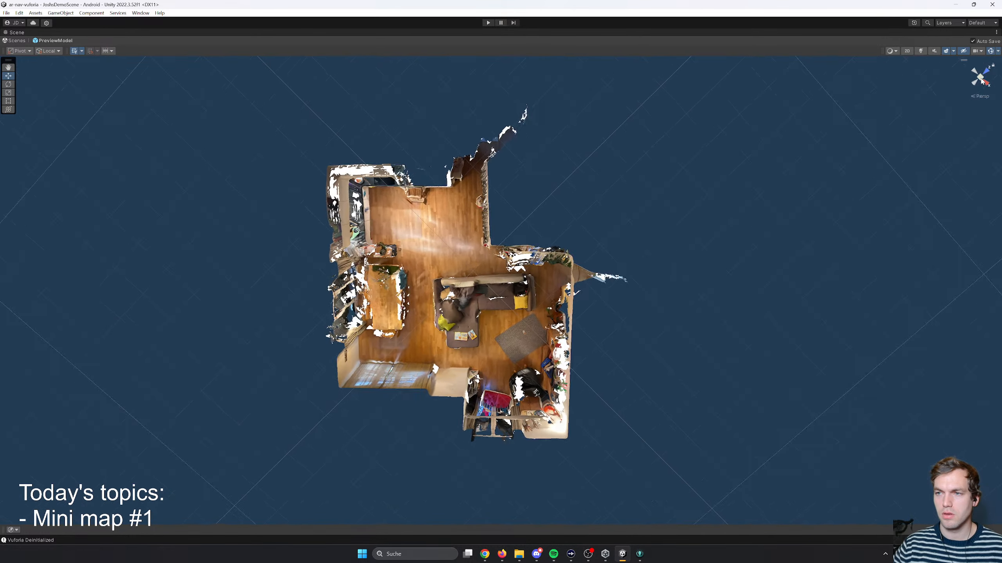
pyautogui.click(982, 80)
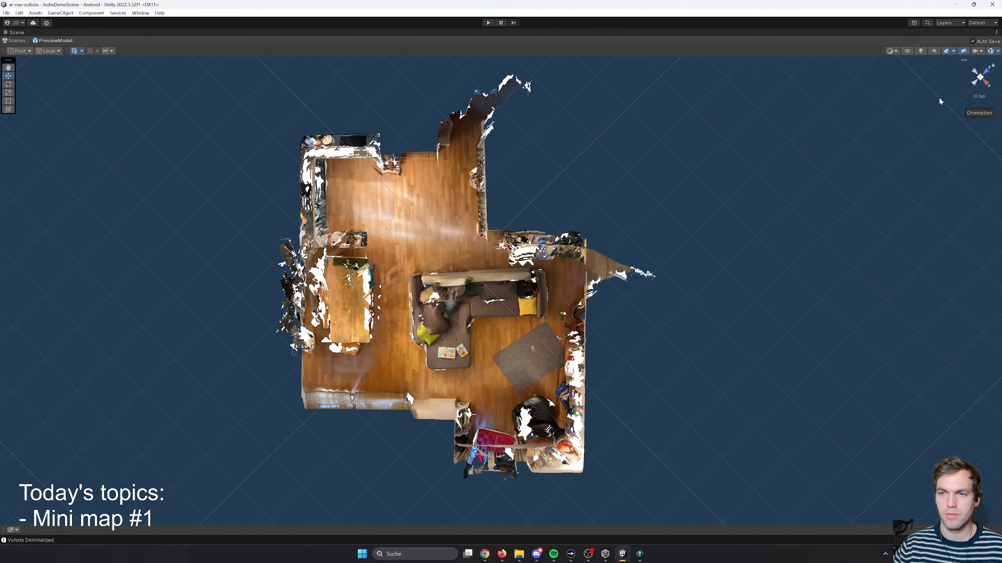
pyautogui.moveTo(642, 206); pyautogui.dragTo(668, 201, button='middle')
pyautogui.scroll(3, 584, 252)
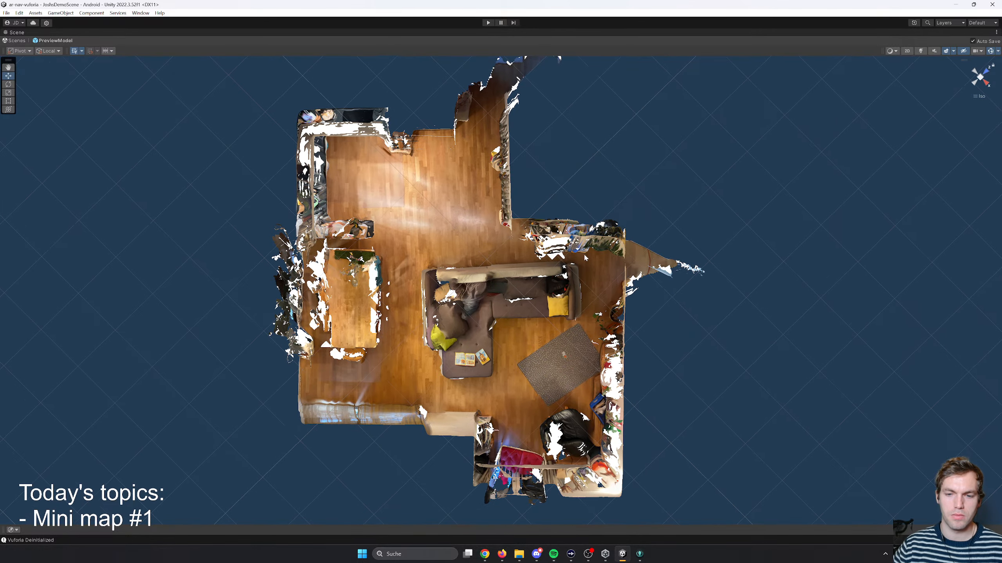
pyautogui.scroll(-2, 585, 252)
pyautogui.moveTo(584, 214); pyautogui.dragTo(586, 231, button='middle')
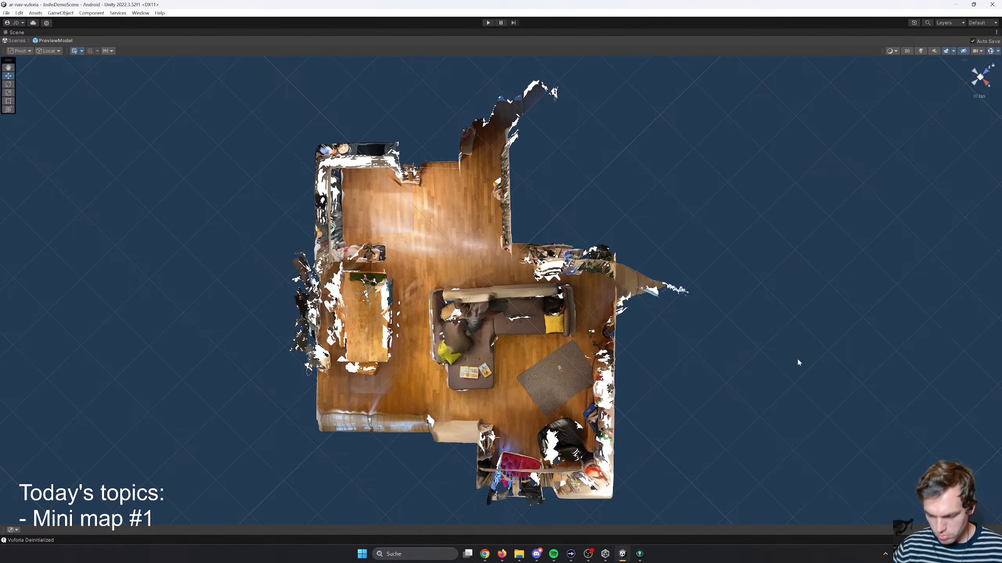
pyautogui.press('super+shift+s')
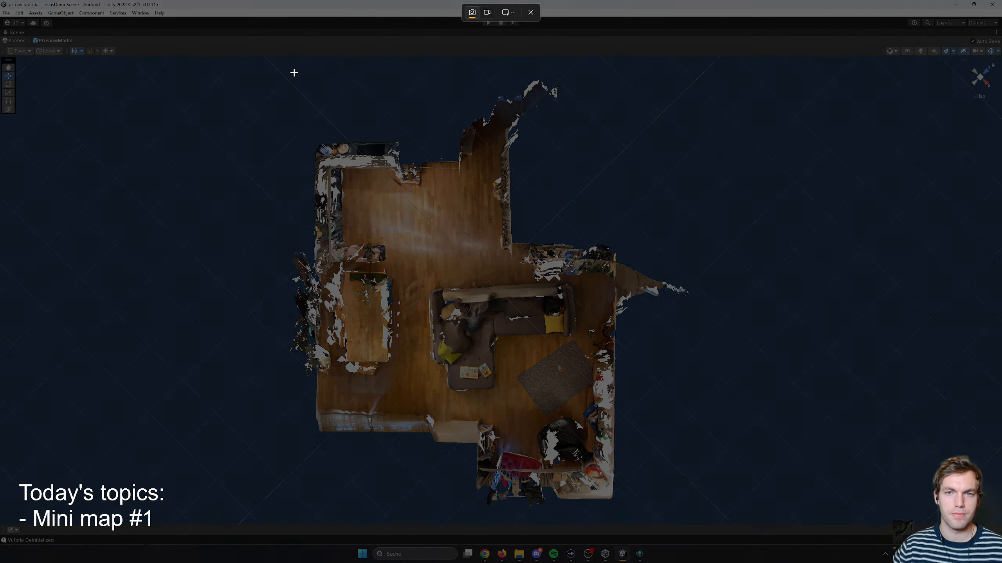
pyautogui.moveTo(293, 71); pyautogui.dragTo(761, 531)
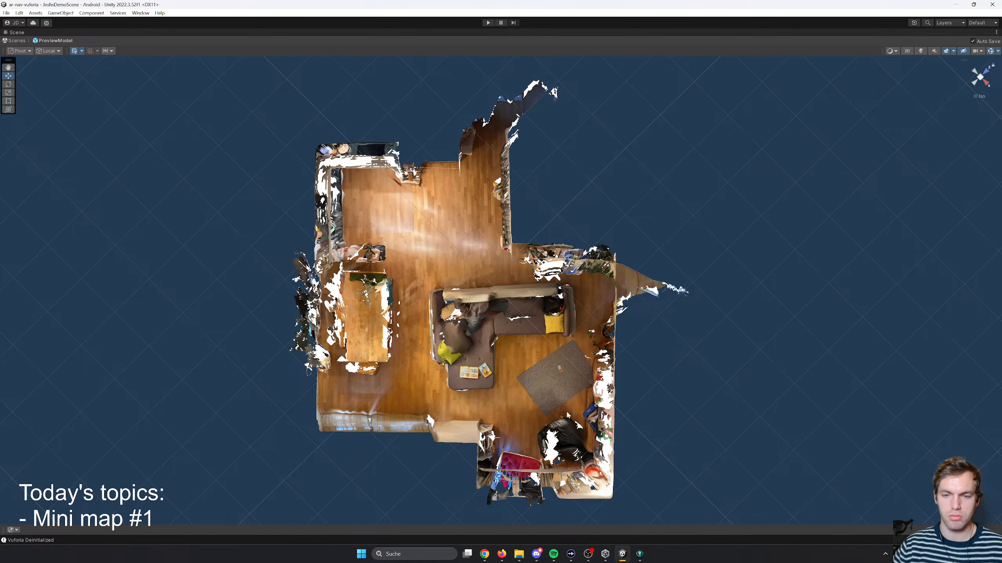
pyautogui.press('super+shift+s')
pyautogui.moveTo(176, 61); pyautogui.dragTo(776, 520)
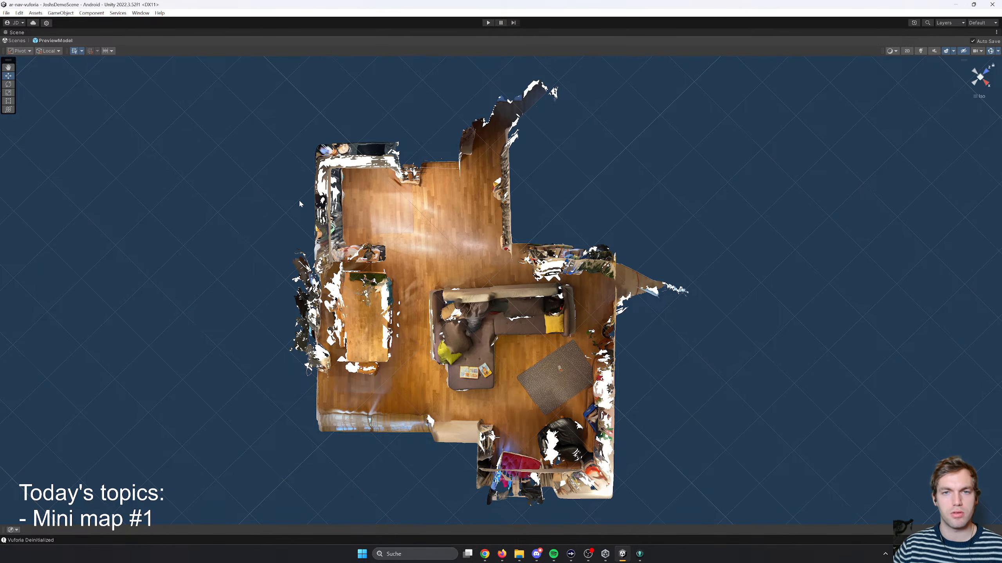
# - Switch the Scene view back to perspective projection and restore it from its maximized size
pyautogui.click(979, 96)
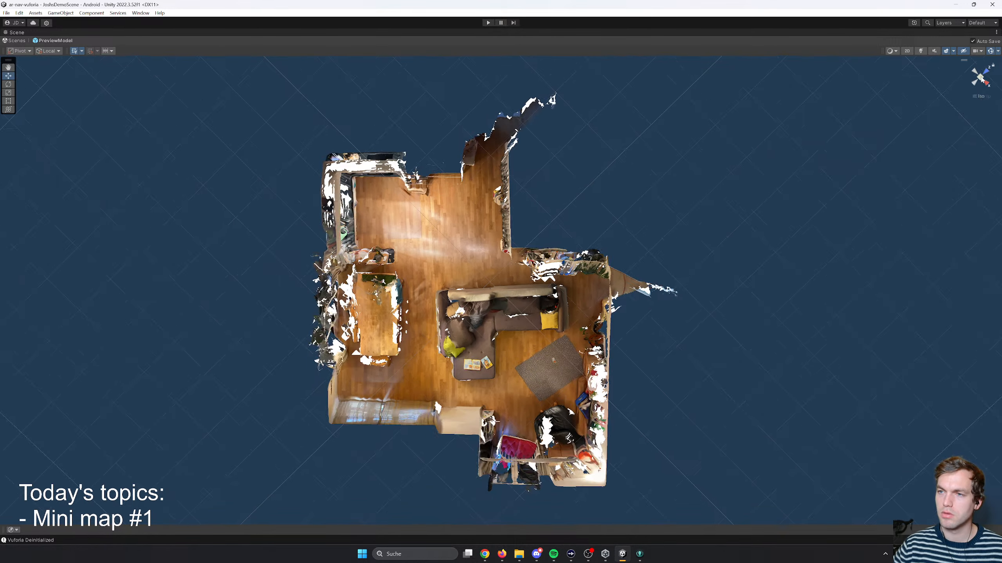
pyautogui.click(978, 96)
pyautogui.click(978, 95)
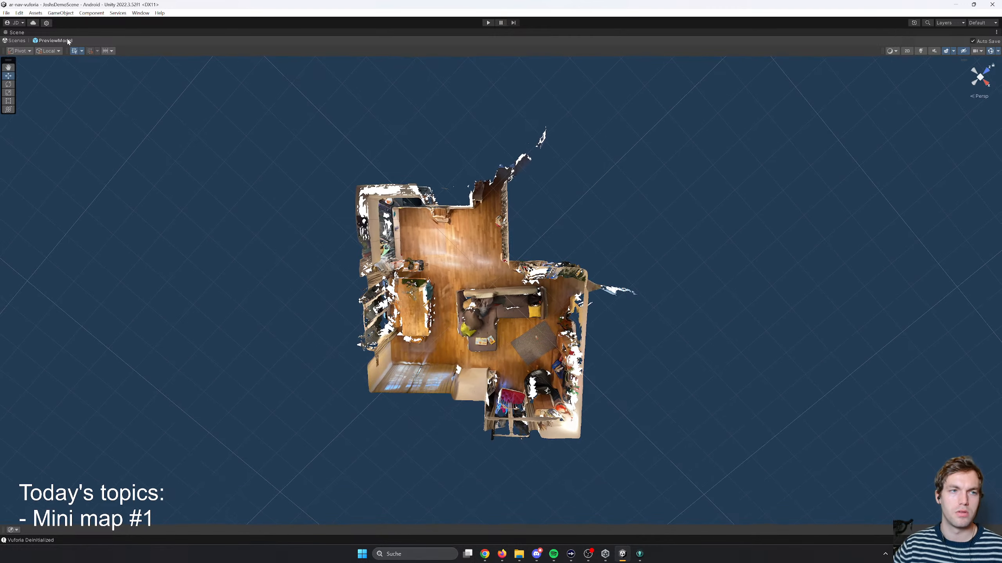
pyautogui.doubleClick(17, 34)
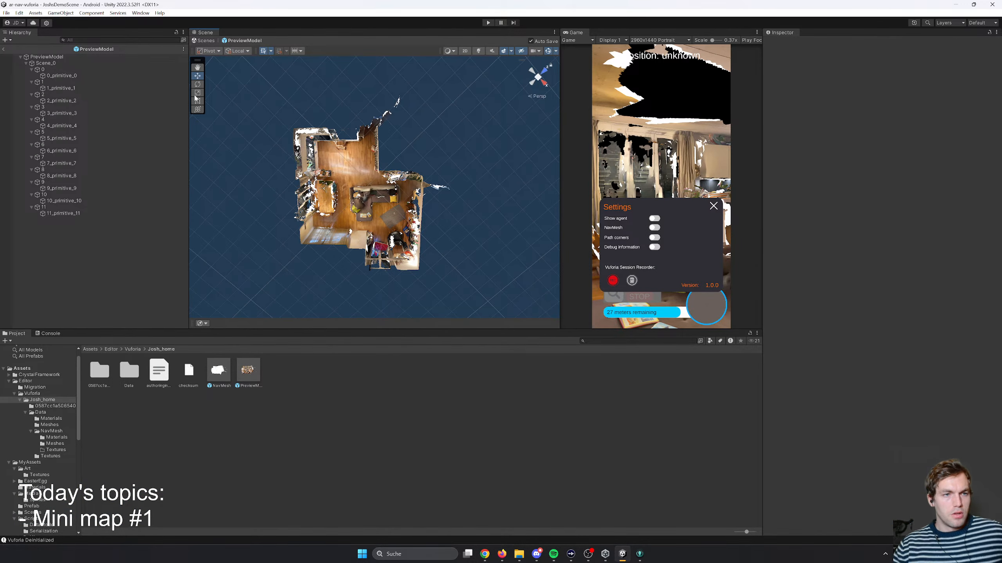
# - Leave the PreviewModel prefab and return to the main scene
pyautogui.moveTo(386, 189); pyautogui.dragTo(393, 156, button='right')
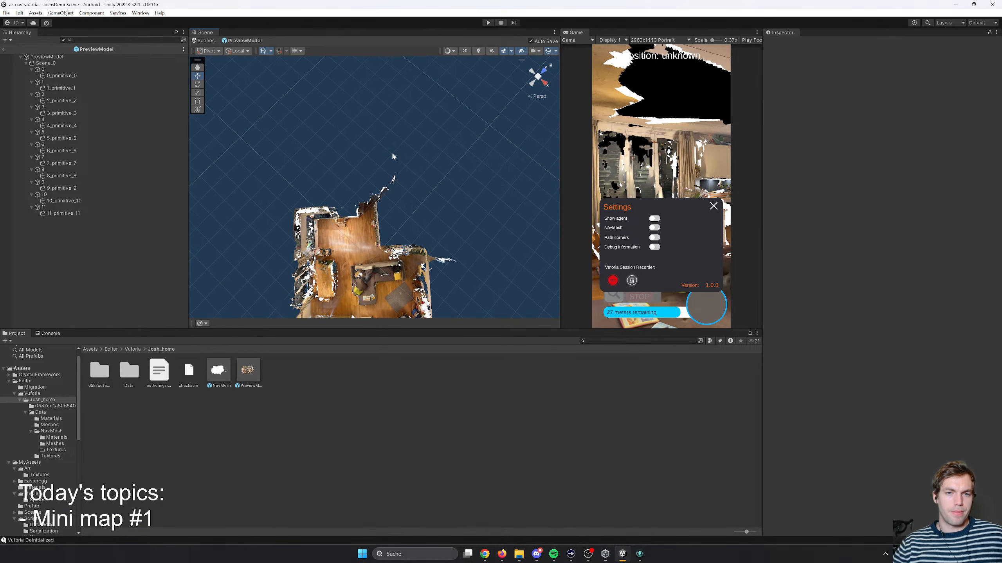
pyautogui.moveTo(360, 199); pyautogui.dragTo(386, 94, button='middle')
pyautogui.moveTo(402, 244); pyautogui.dragTo(410, 207, button='right')
pyautogui.moveTo(364, 229); pyautogui.dragTo(373, 150, button='middle')
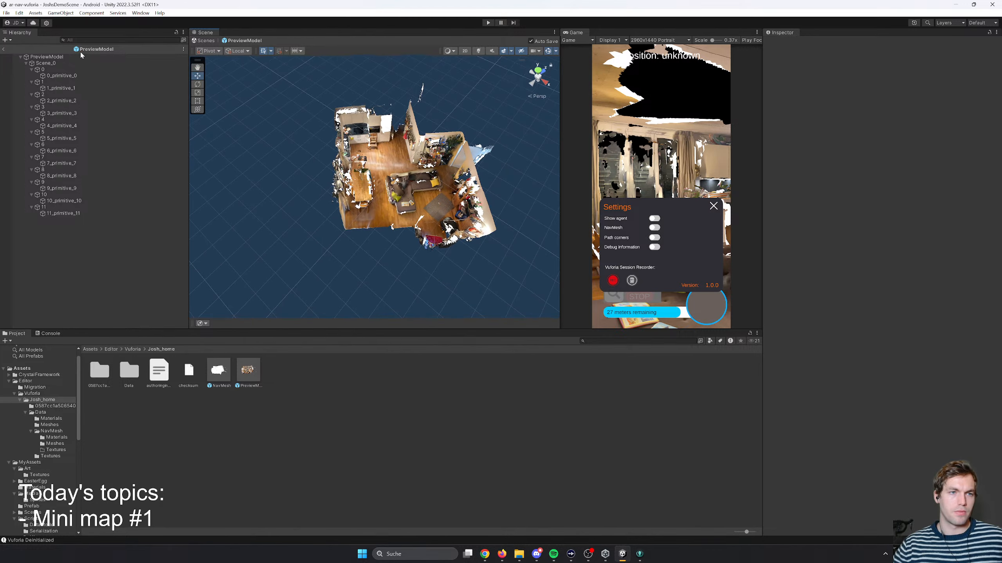
pyautogui.click(3, 49)
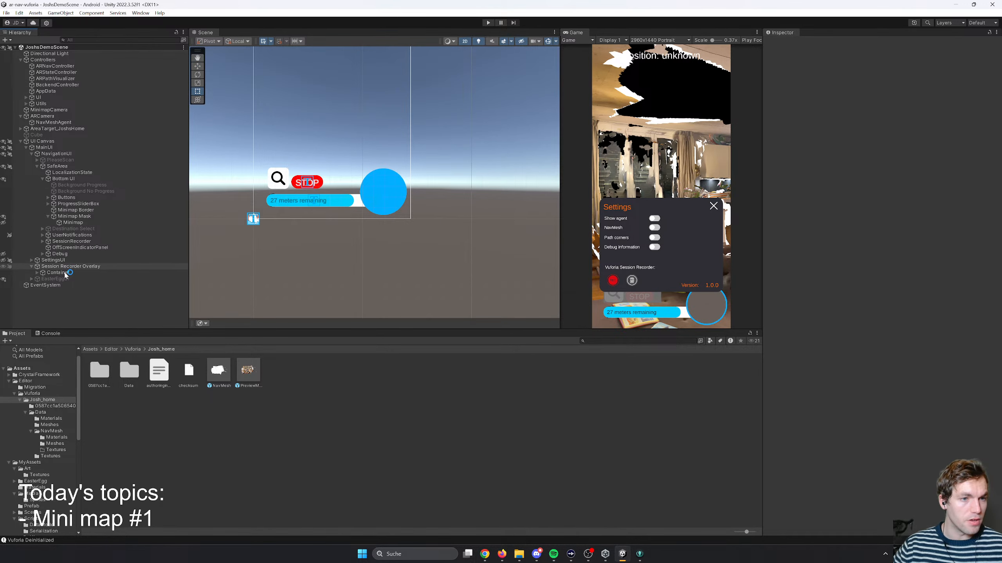
# - Focus the Scene view on the home area target and examine the scanned rooms from above and up close
pyautogui.doubleClick(59, 129)
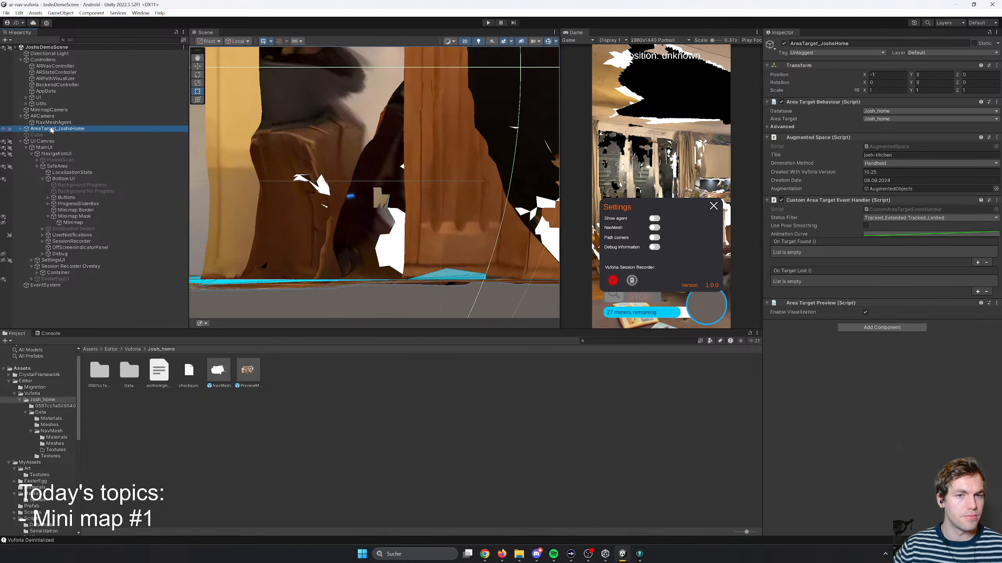
pyautogui.moveTo(428, 127); pyautogui.dragTo(446, 203, button='middle')
pyautogui.press('e')
pyautogui.keyDown('alt'); pyautogui.moveTo(466, 55); pyautogui.dragTo(448, 169); pyautogui.keyUp('alt')
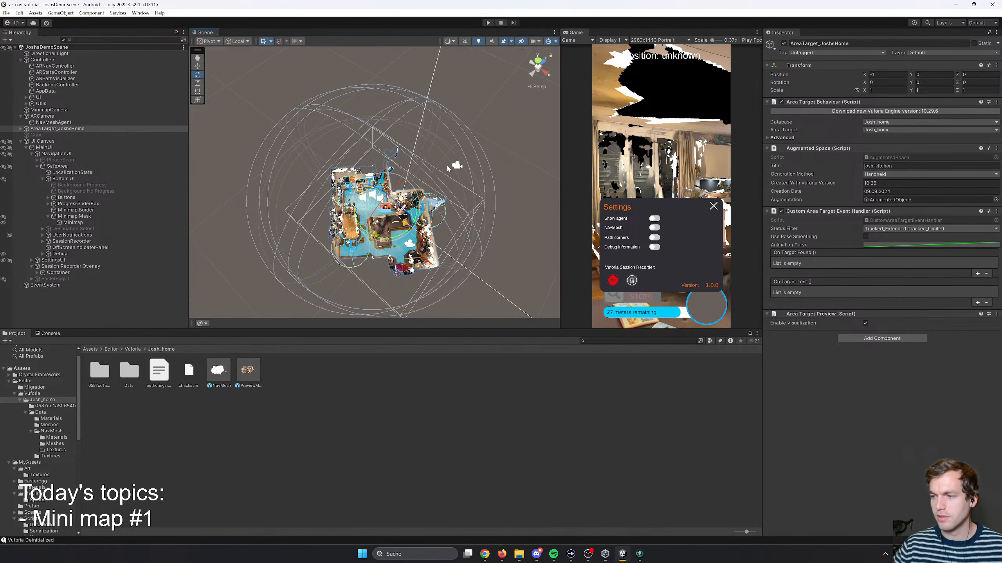
pyautogui.moveTo(416, 193); pyautogui.dragTo(417, 224, button='middle')
pyautogui.moveTo(420, 166); pyautogui.dragTo(492, 169, button='right')
pyautogui.press('w')
pyautogui.press('s')
pyautogui.press('w')
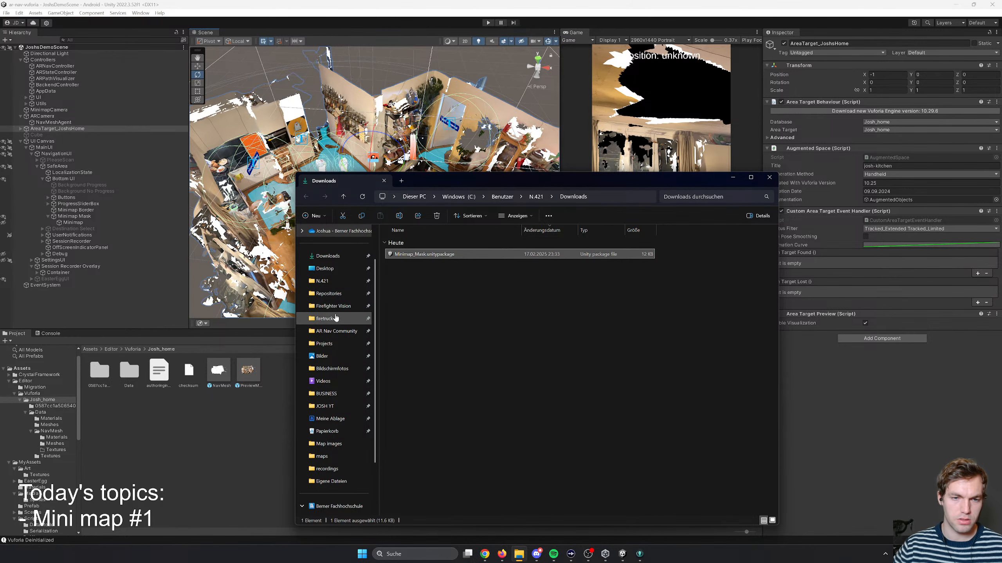
# - Check the new top-down screenshot in the Bildschirmfotos folder and open it in Photoshop
pyautogui.click(329, 369)
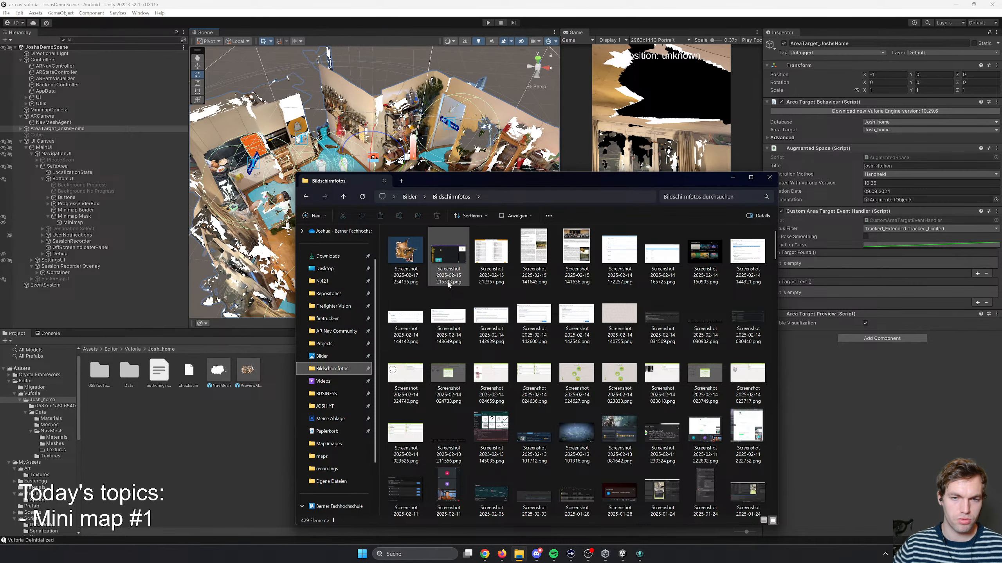
pyautogui.doubleClick(417, 262)
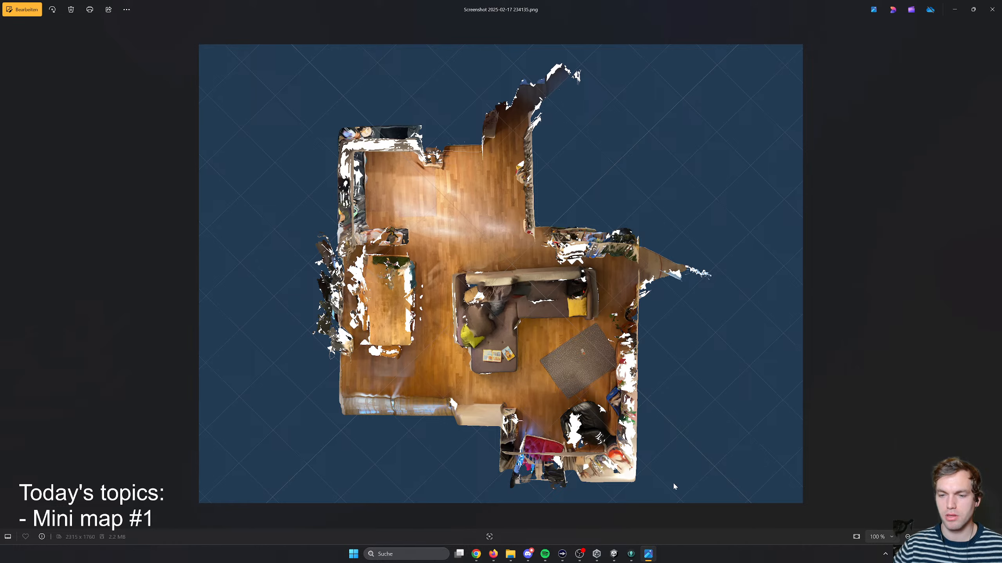
pyautogui.click(992, 9)
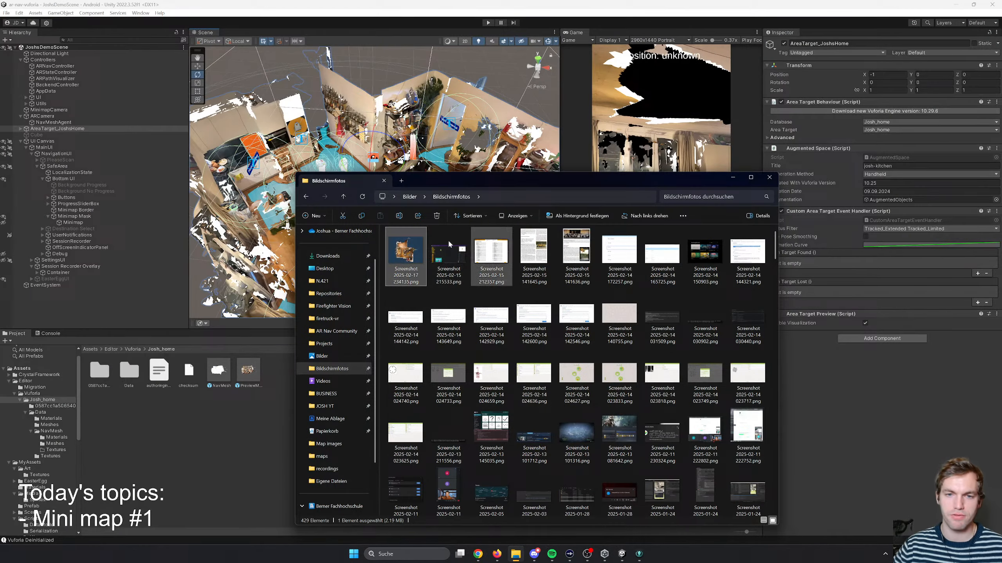
pyautogui.rightClick(424, 263)
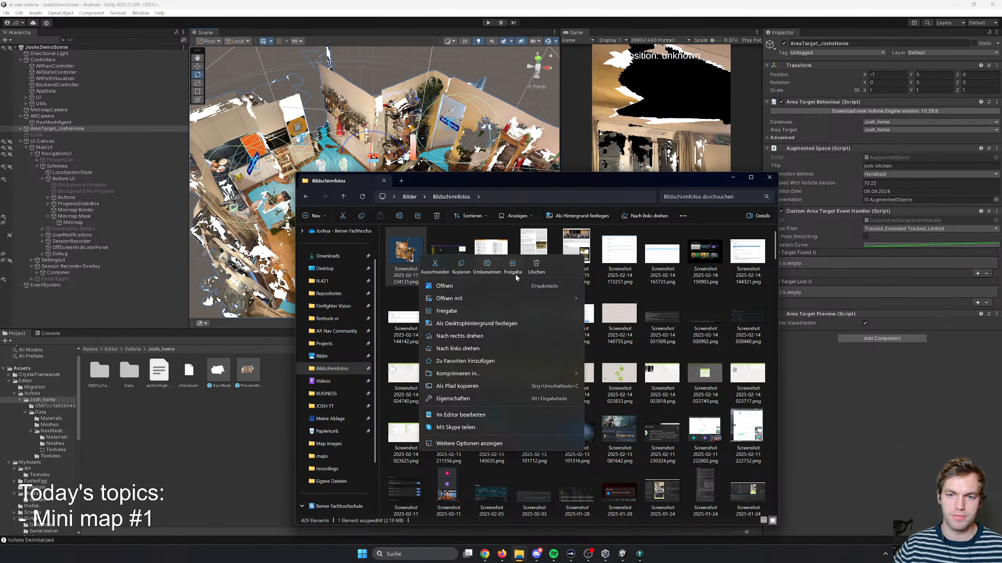
pyautogui.moveTo(469, 301)
pyautogui.click(613, 310)
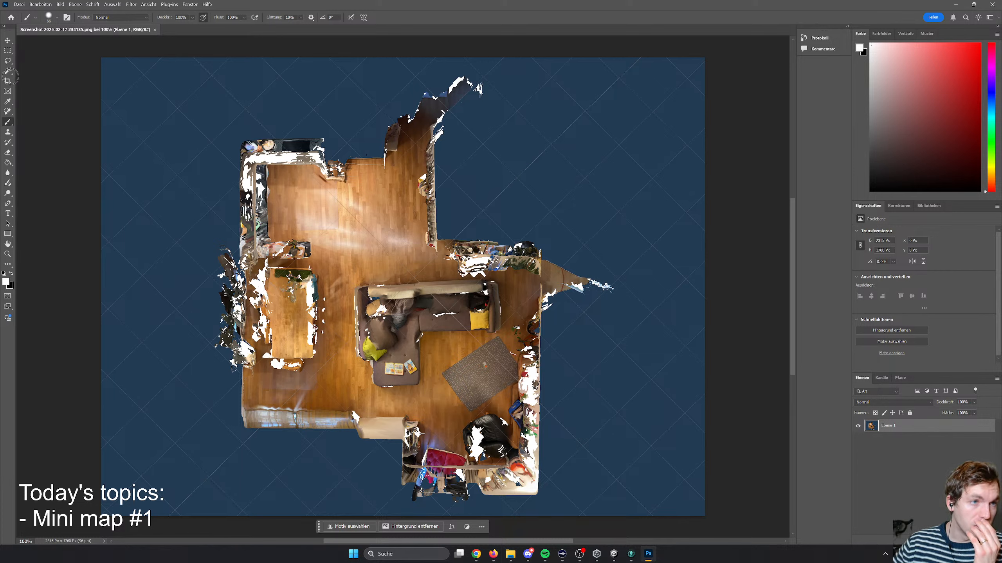
# - Outline the home's floor plan with the Lasso tool, cut it to a new layer and hide the original layer
pyautogui.click(7, 63)
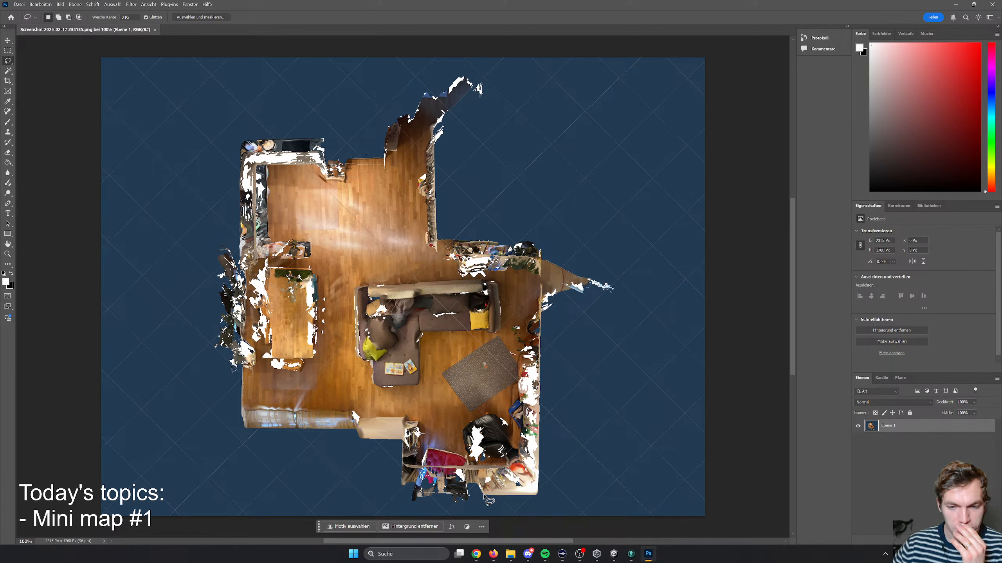
pyautogui.moveTo(422, 498)
pyautogui.mouseDown()
pyautogui.moveTo(541, 498)
pyautogui.moveTo(538, 238)
pyautogui.moveTo(437, 237)
pyautogui.moveTo(425, 150)
pyautogui.moveTo(381, 128)
pyautogui.moveTo(376, 157)
pyautogui.moveTo(324, 158)
pyautogui.moveTo(286, 139)
pyautogui.moveTo(241, 154)
pyautogui.moveTo(235, 422)
pyautogui.moveTo(396, 448)
pyautogui.moveTo(404, 489)
pyautogui.moveTo(452, 500)
pyautogui.moveTo(483, 484)
pyautogui.mouseUp()
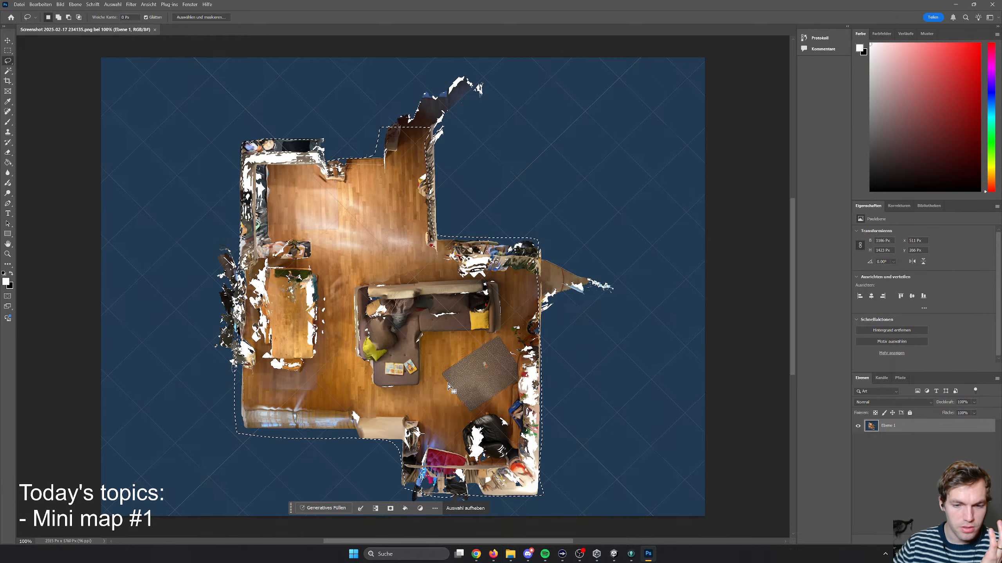
pyautogui.rightClick(369, 373)
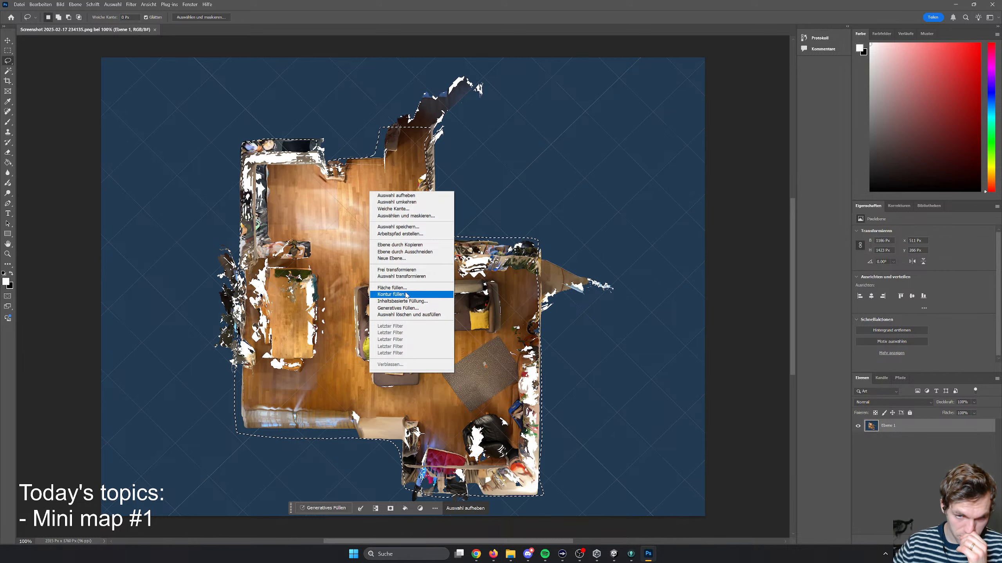
pyautogui.click(398, 251)
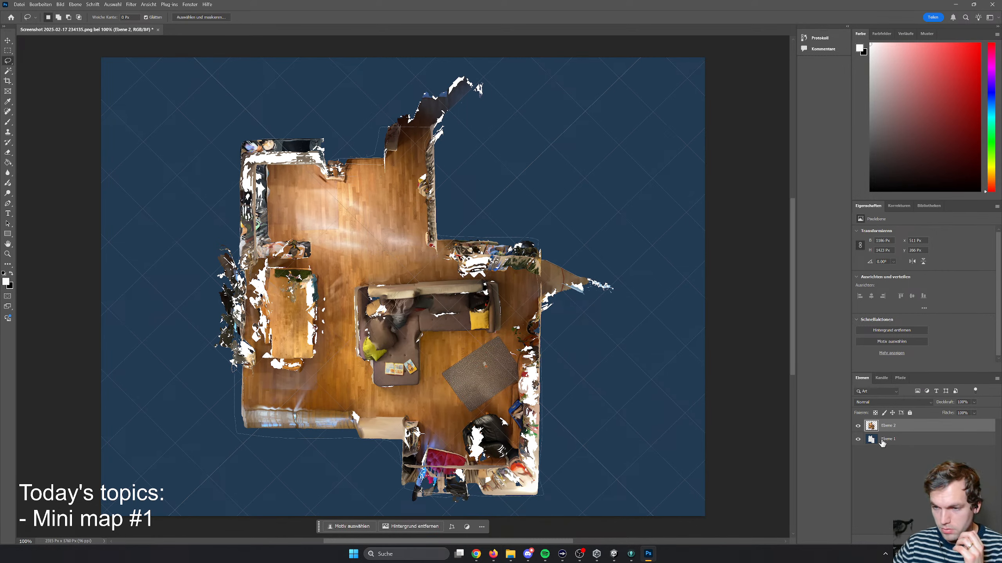
pyautogui.click(858, 439)
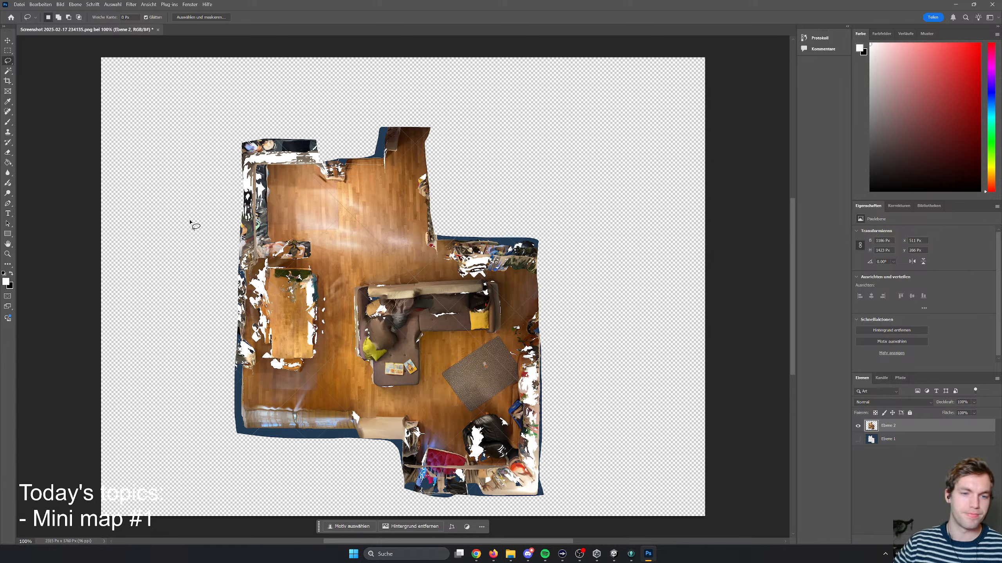
# - Start saving the document under a new name and choose the Unity Template folder on Google Drive as the location
pyautogui.hotkey('ctrl', 'shift', 's')
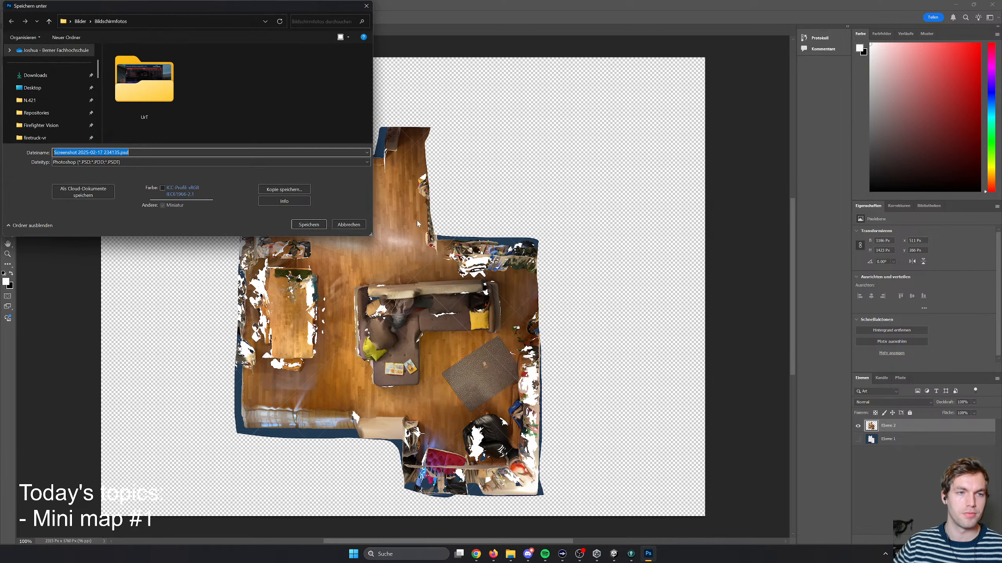
pyautogui.scroll(2, 49, 112)
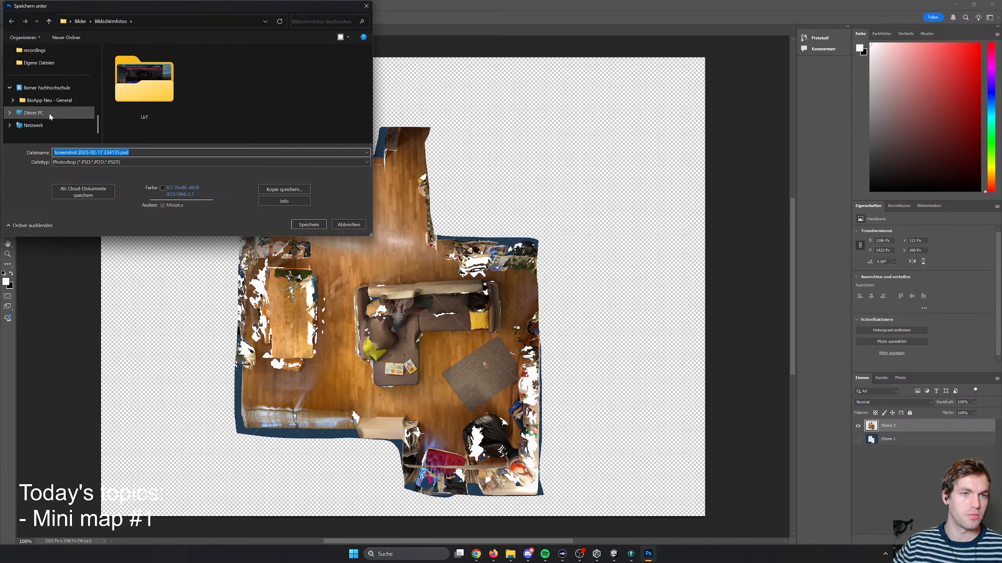
pyautogui.click(49, 103)
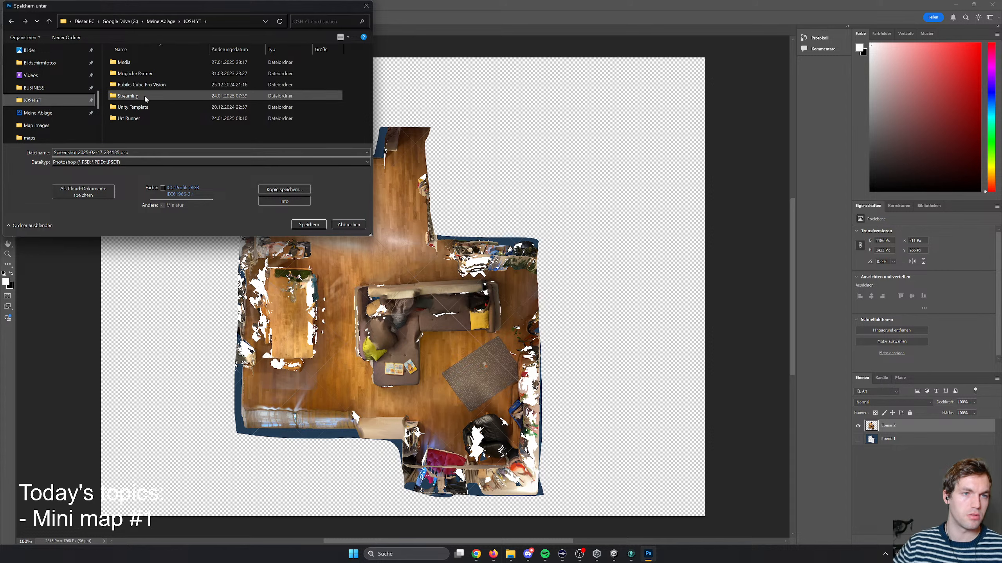
pyautogui.doubleClick(135, 96)
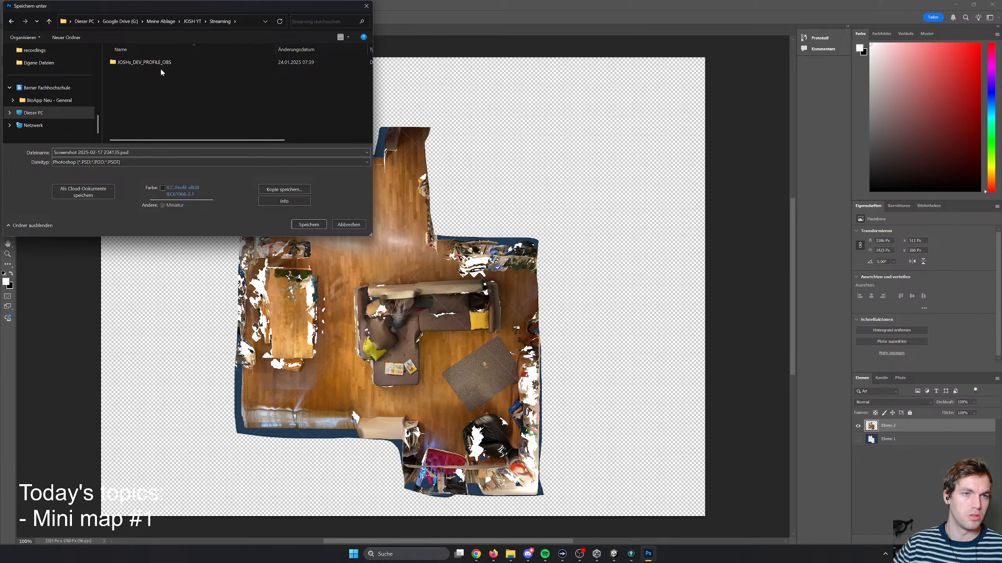
pyautogui.click(185, 21)
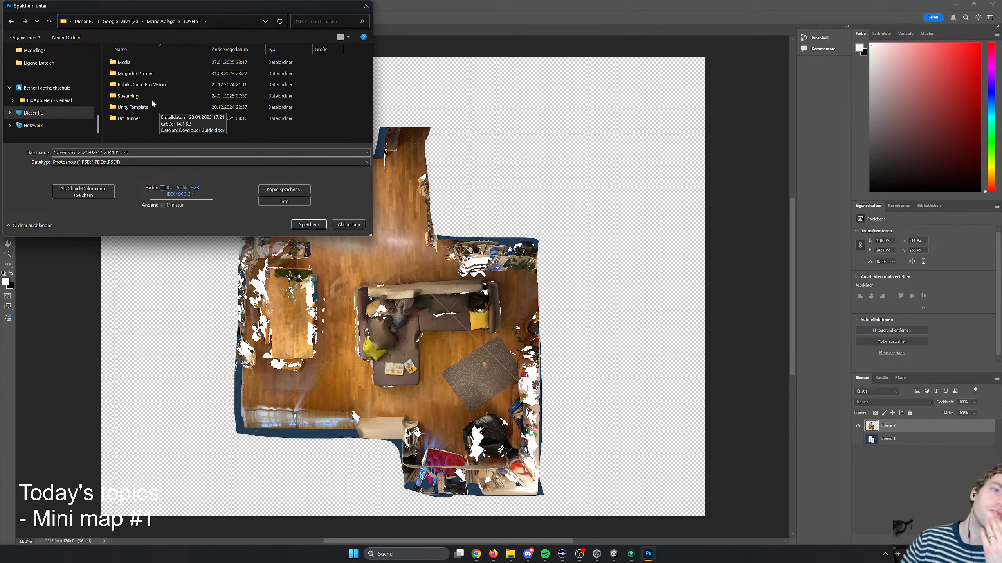
pyautogui.scroll(5, 73, 108)
pyautogui.scroll(-1, 67, 112)
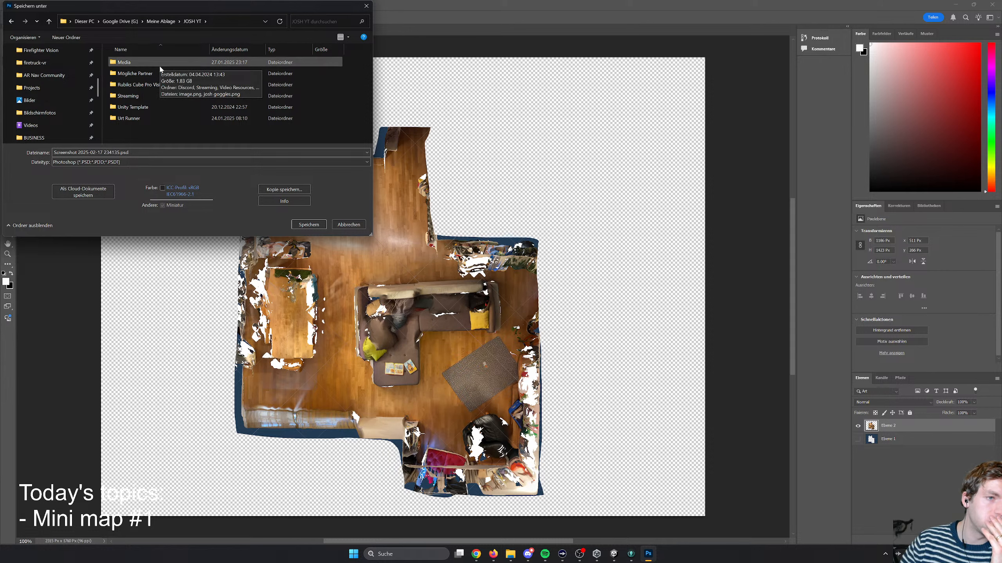
pyautogui.doubleClick(139, 107)
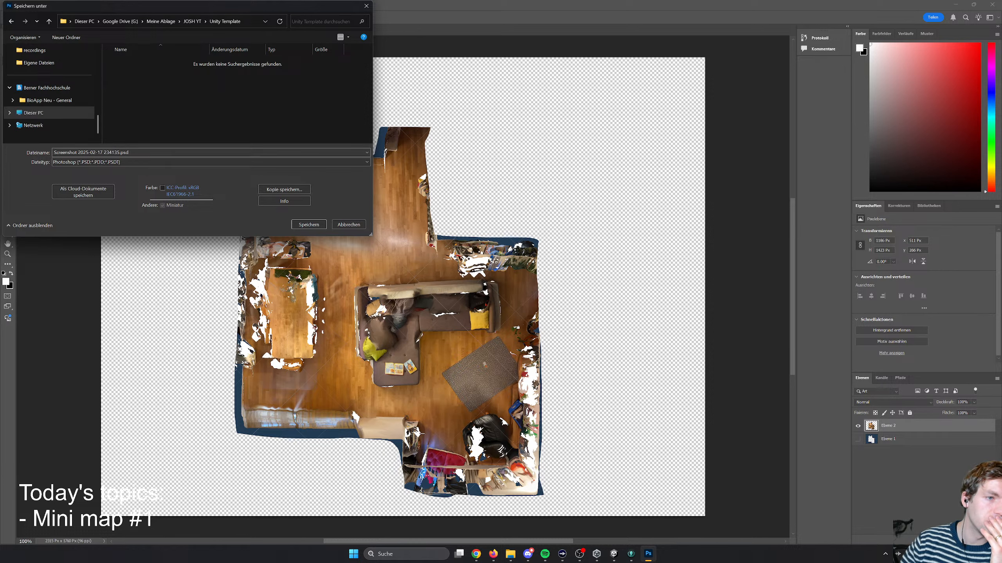
# - Name the PSD "minimap" plus the creator's first name and save it with maximized compatibility
pyautogui.click(121, 152)
pyautogui.click(120, 152)
pyautogui.moveTo(120, 152); pyautogui.dragTo(54, 152)
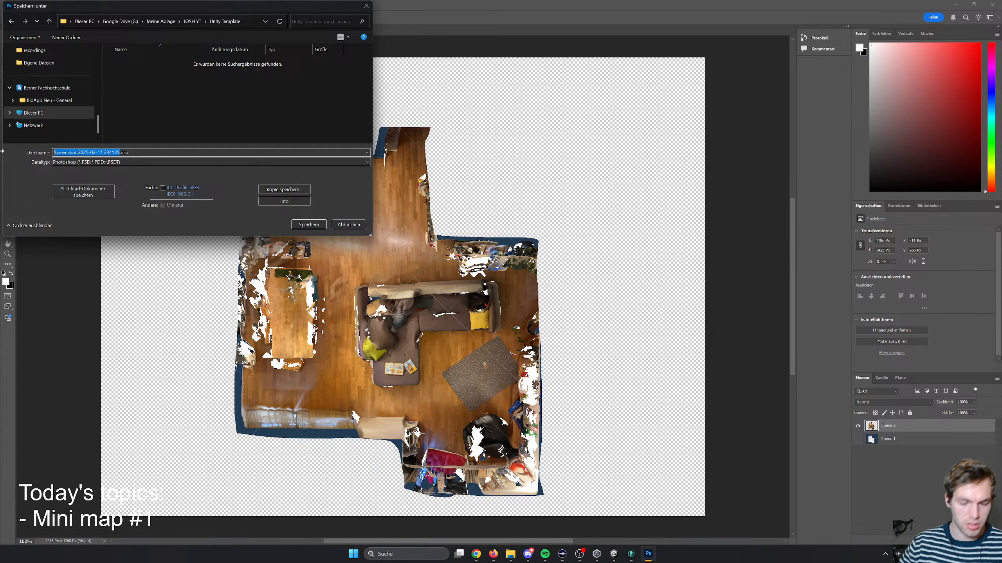
pyautogui.write('minimap josh')
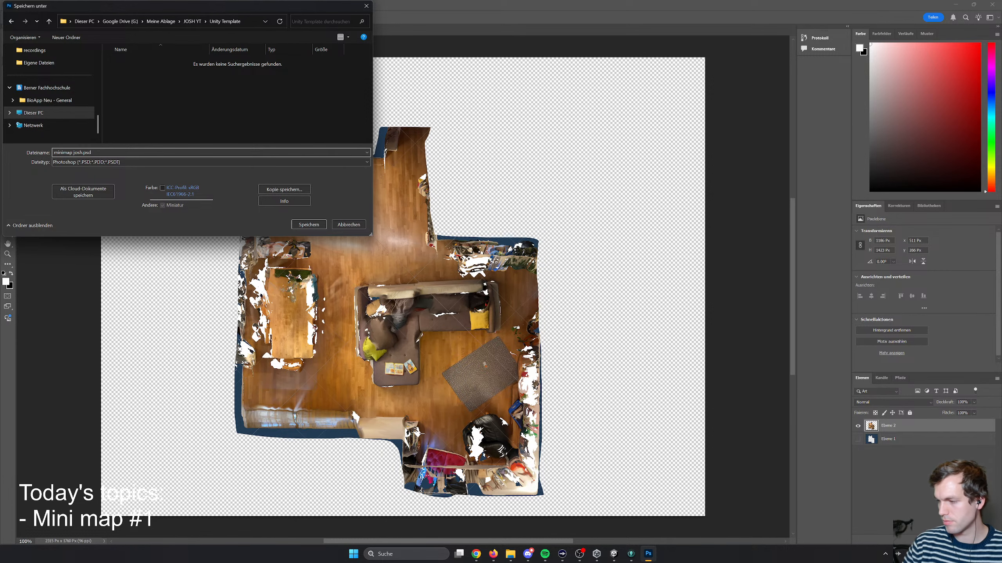
pyautogui.press('Return')
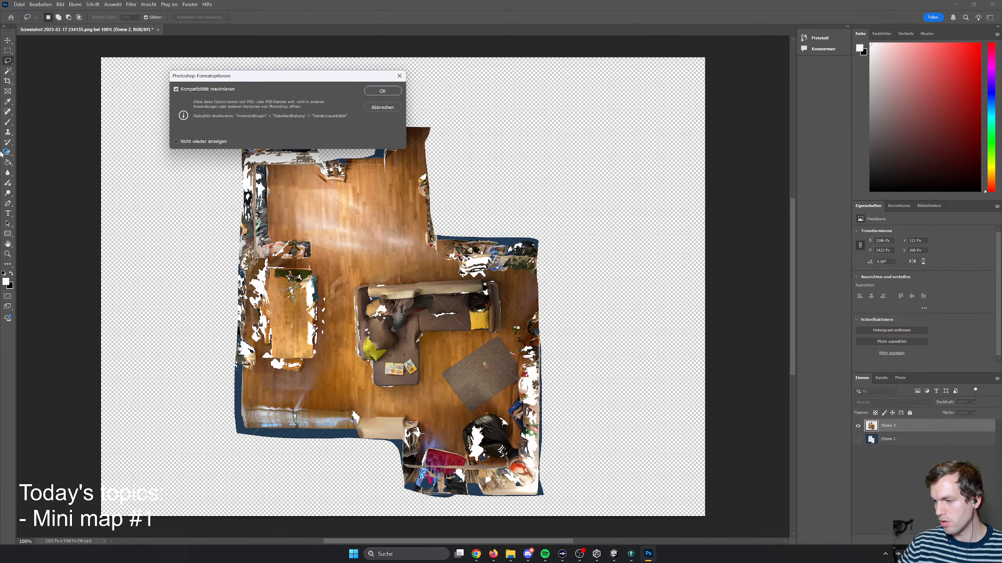
pyautogui.click(383, 91)
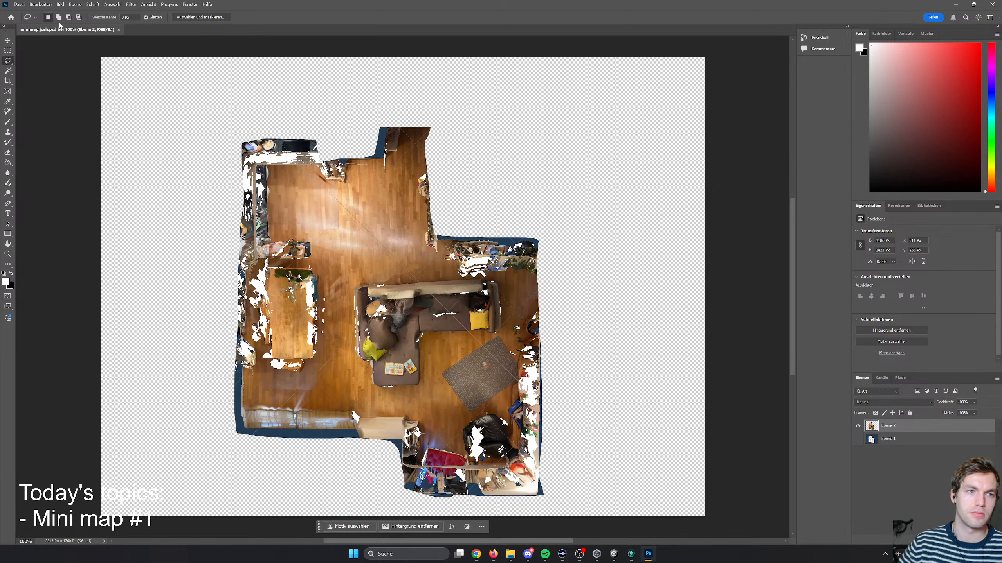
pyautogui.click(19, 4)
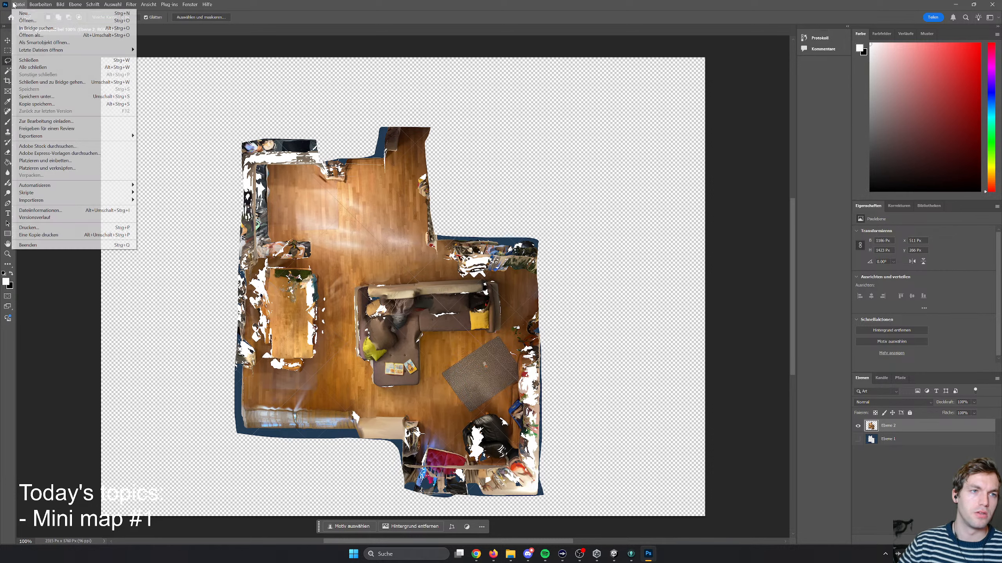
pyautogui.click(178, 143)
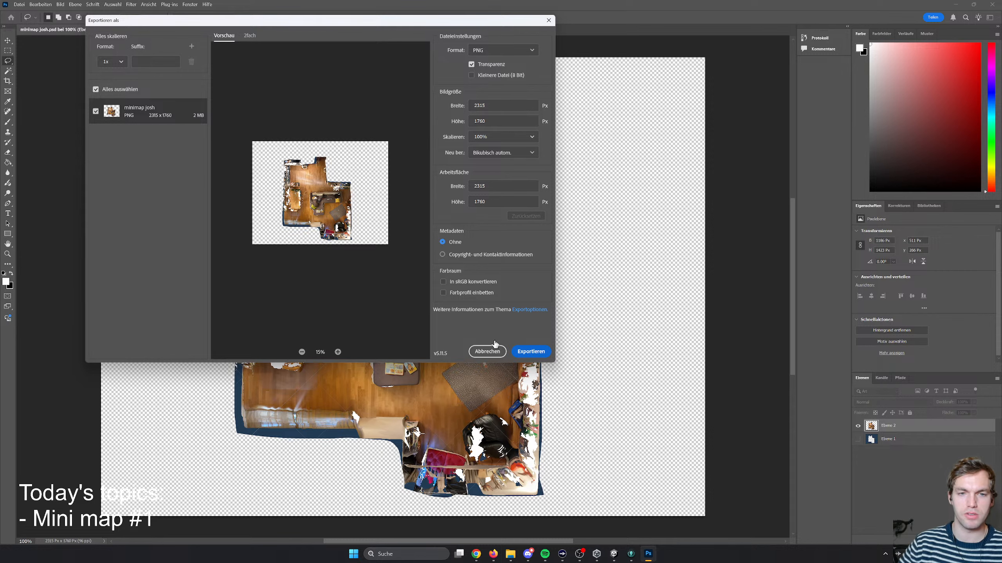
pyautogui.click(494, 353)
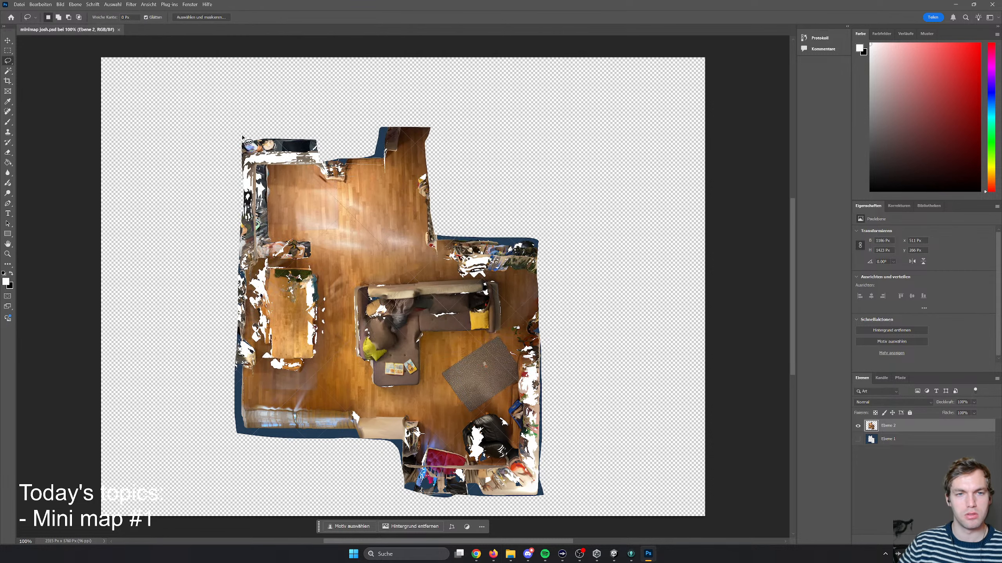
pyautogui.click(81, 5)
pyautogui.click(288, 36)
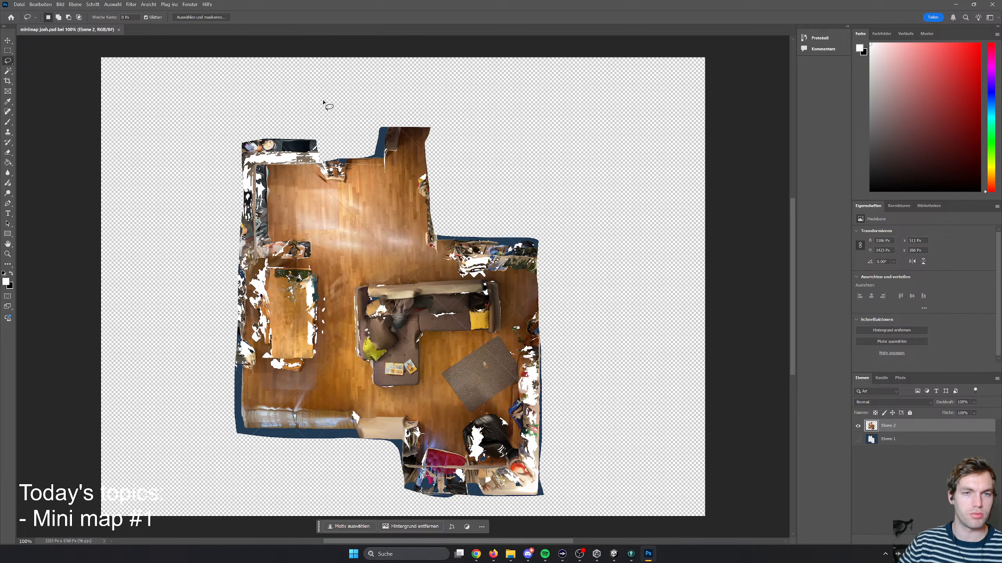
pyautogui.hotkey('ctrl', 'z')
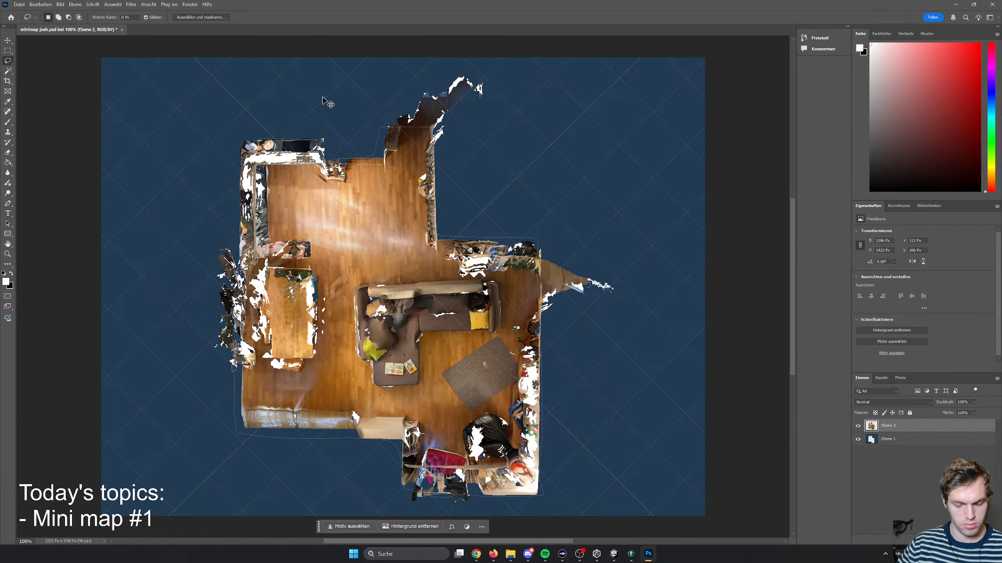
pyautogui.hotkey('ctrl', 'shift', 'z')
pyautogui.hotkey('ctrl', 's')
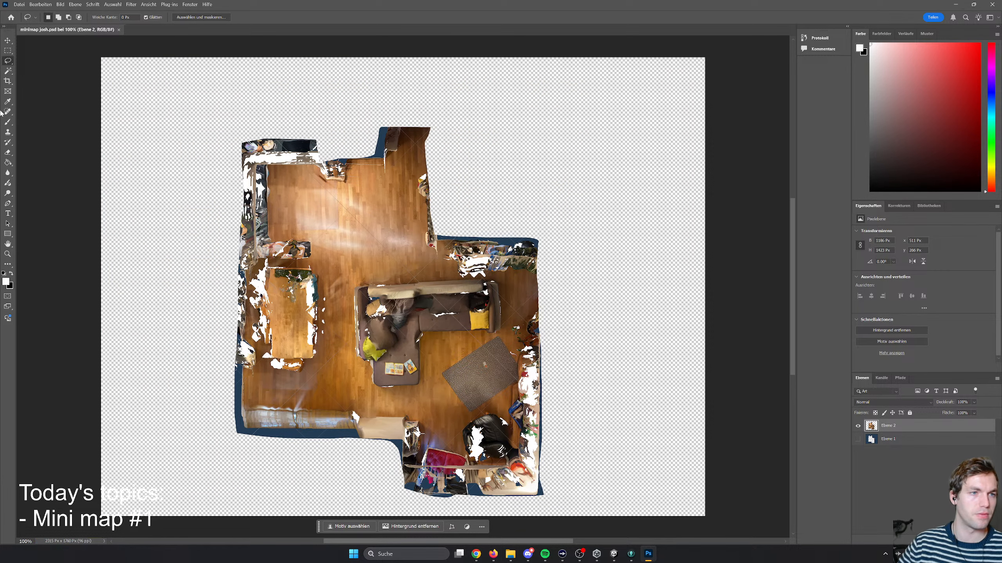
# - Select a rectangular area around the whole floor plan cut-out with the Rectangular Marquee tool
pyautogui.click(7, 51)
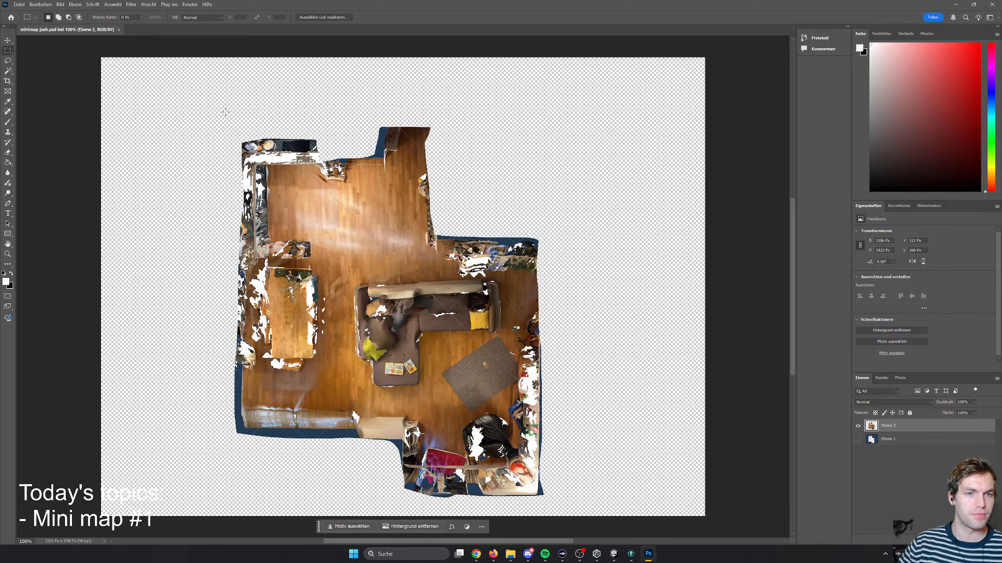
pyautogui.moveTo(238, 120); pyautogui.dragTo(572, 502)
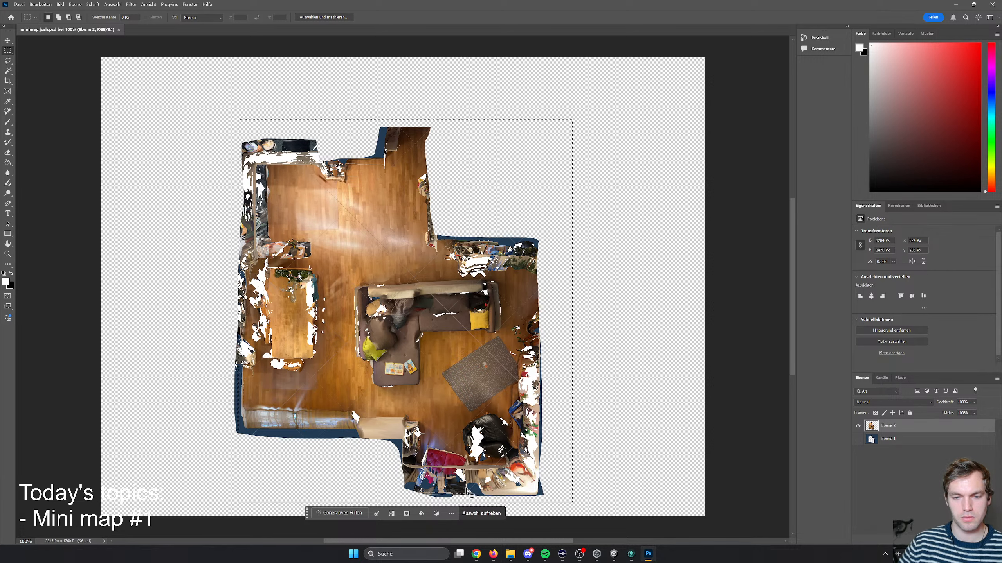
pyautogui.rightClick(512, 419)
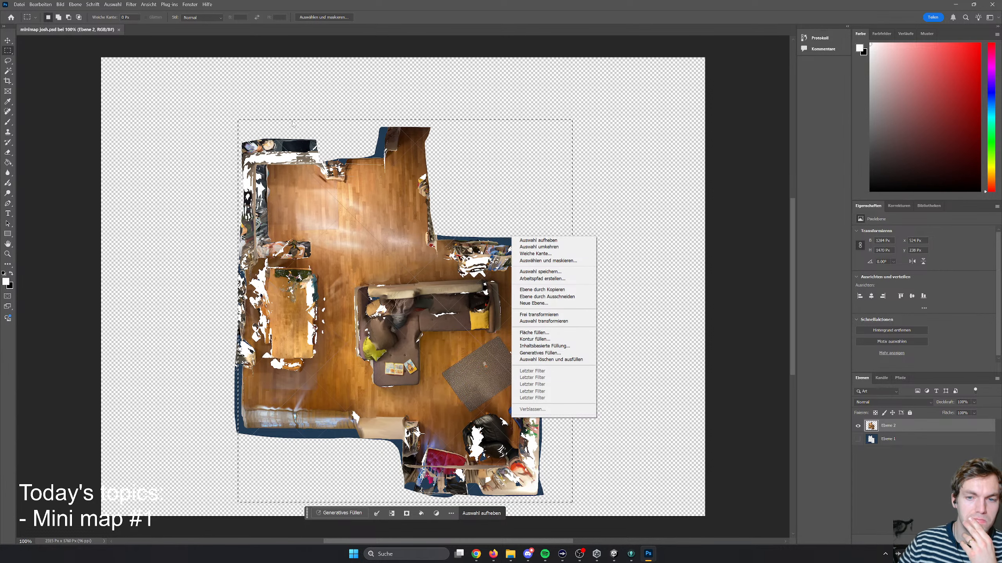
pyautogui.click(74, 6)
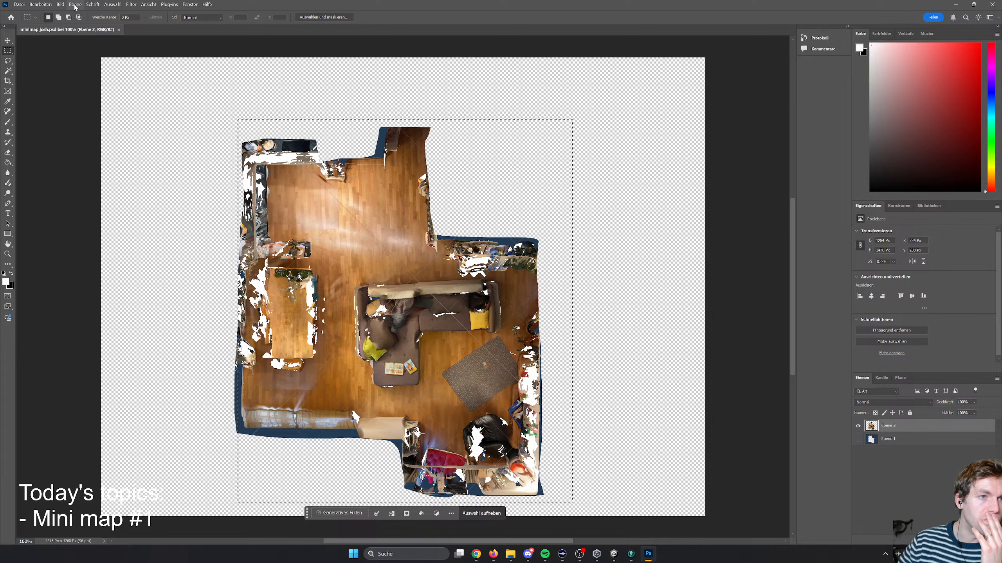
# - Trim the canvas to the floor plan on all four sides, based on transparent pixels
pyautogui.click(75, 6)
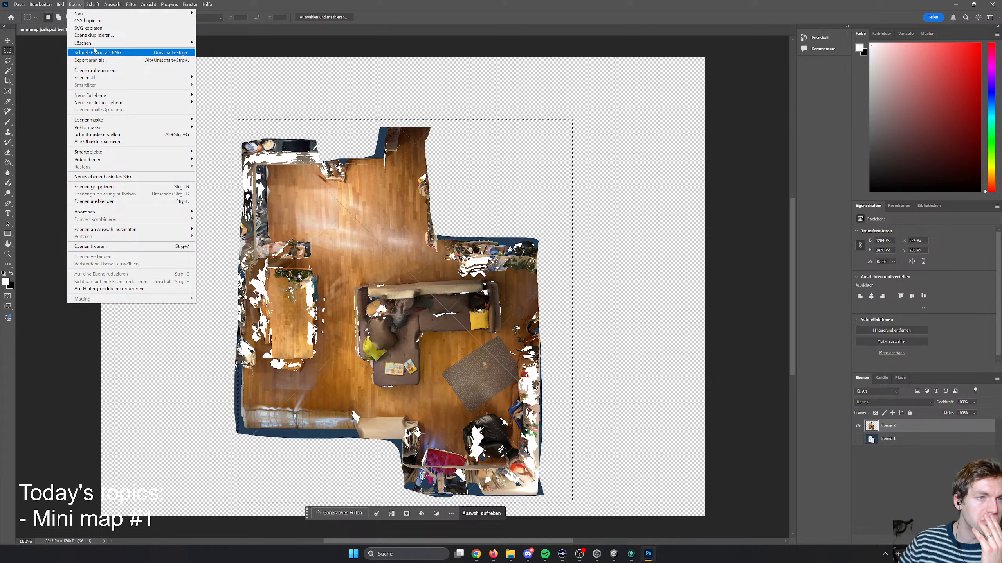
pyautogui.moveTo(64, 7)
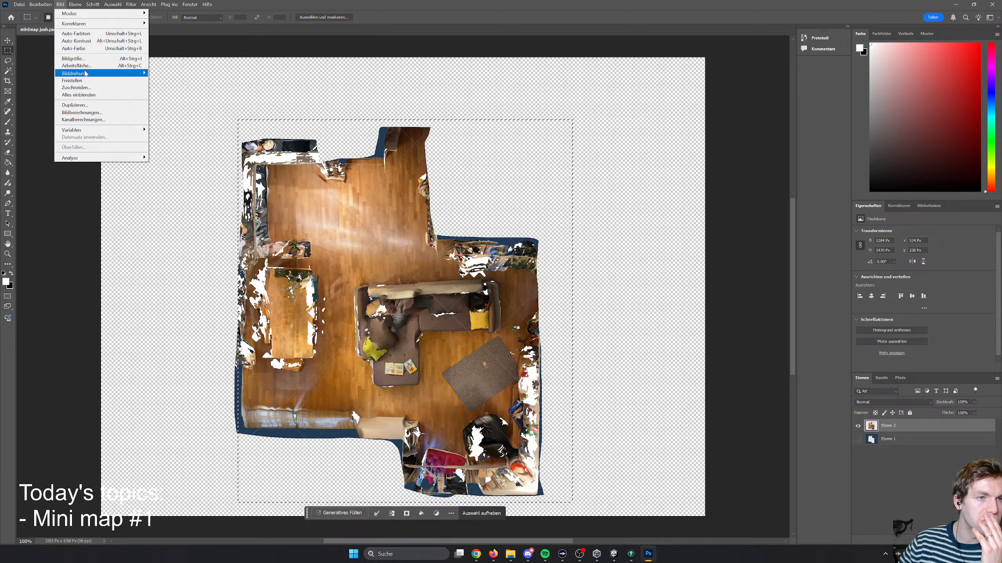
pyautogui.click(79, 88)
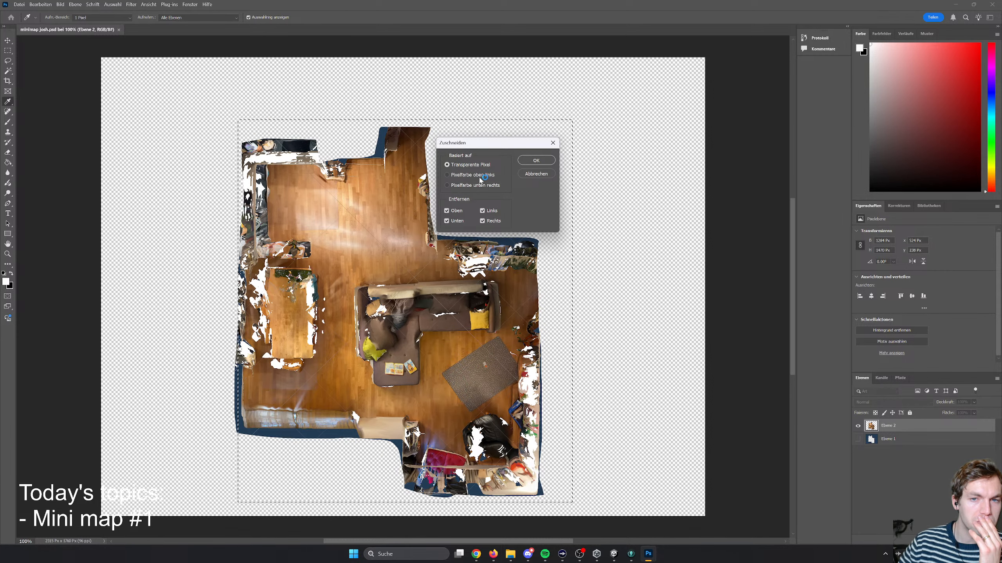
pyautogui.click(536, 160)
pyautogui.press('m')
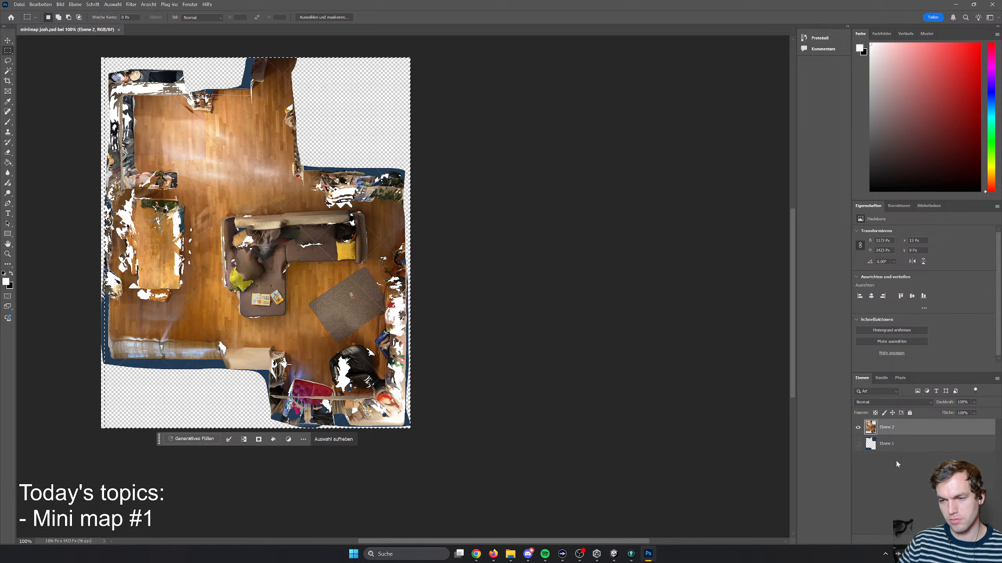
# - Delete the hidden original screenshot layer Ebene 1
pyautogui.click(897, 446)
pyautogui.rightClick(898, 448)
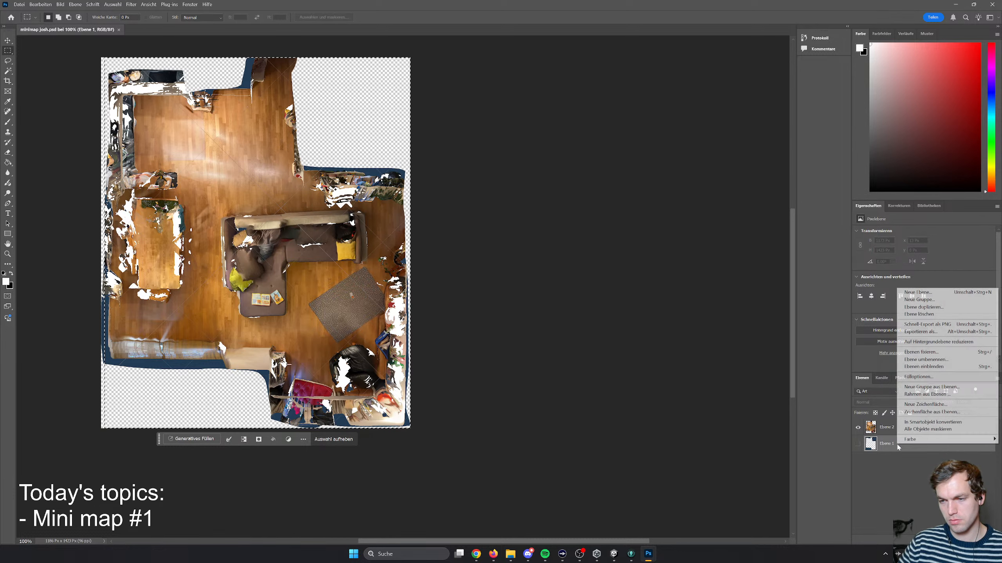
pyautogui.click(919, 314)
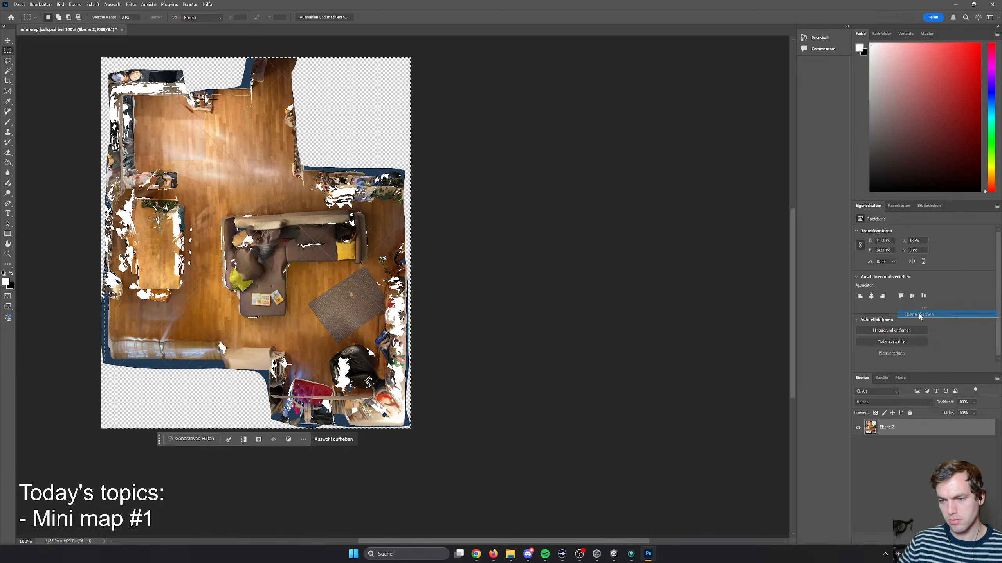
# - Quick-export the trimmed floor plan as a PNG into the Unity Template folder, keeping the suggested file name
pyautogui.click(18, 4)
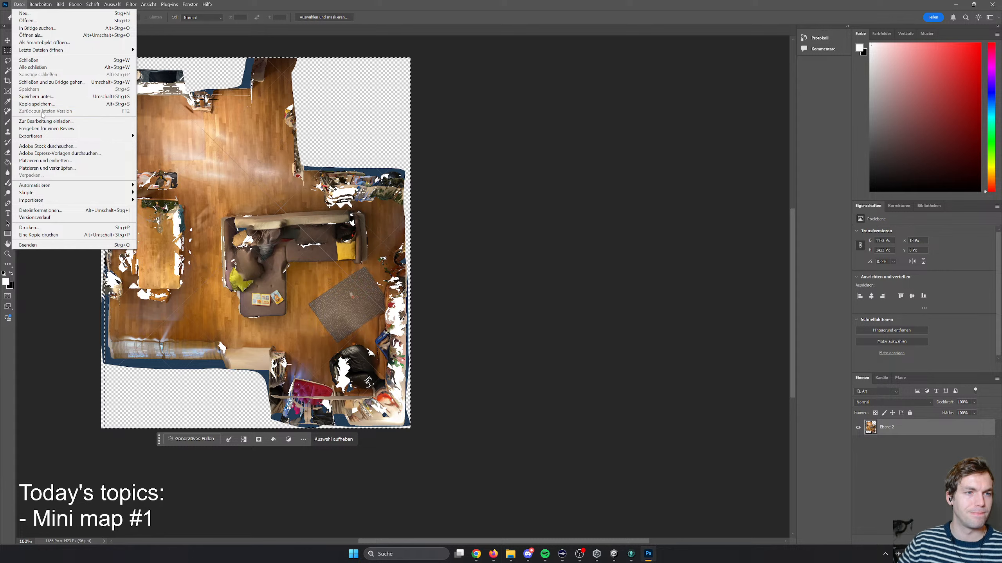
pyautogui.moveTo(48, 135)
pyautogui.click(183, 137)
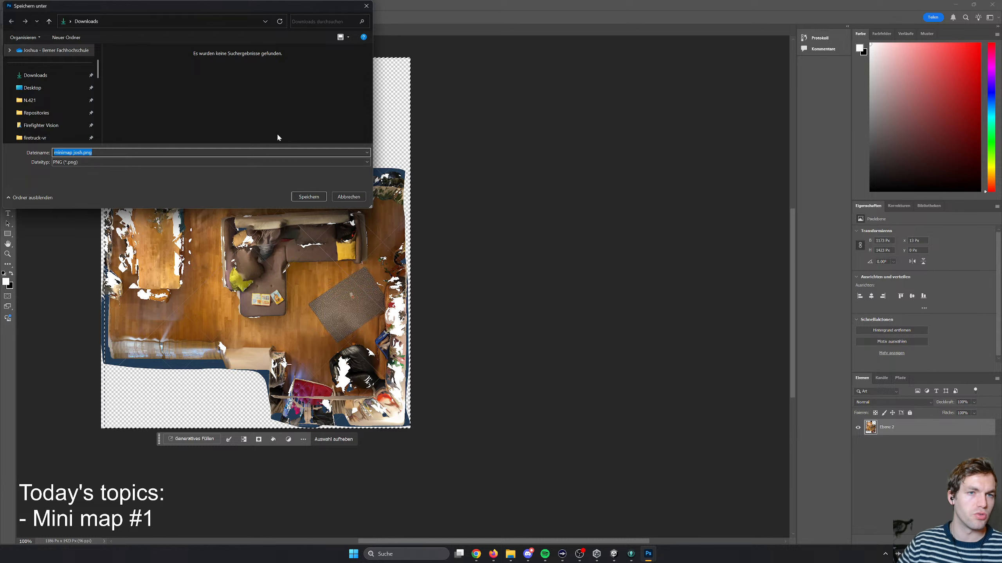
pyautogui.scroll(-2, 38, 92)
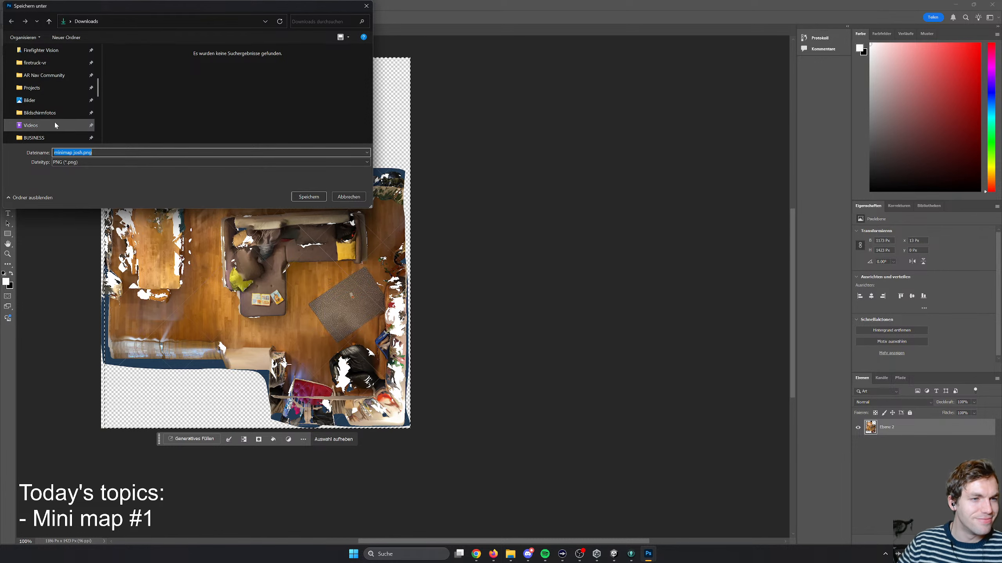
pyautogui.scroll(-2, 55, 113)
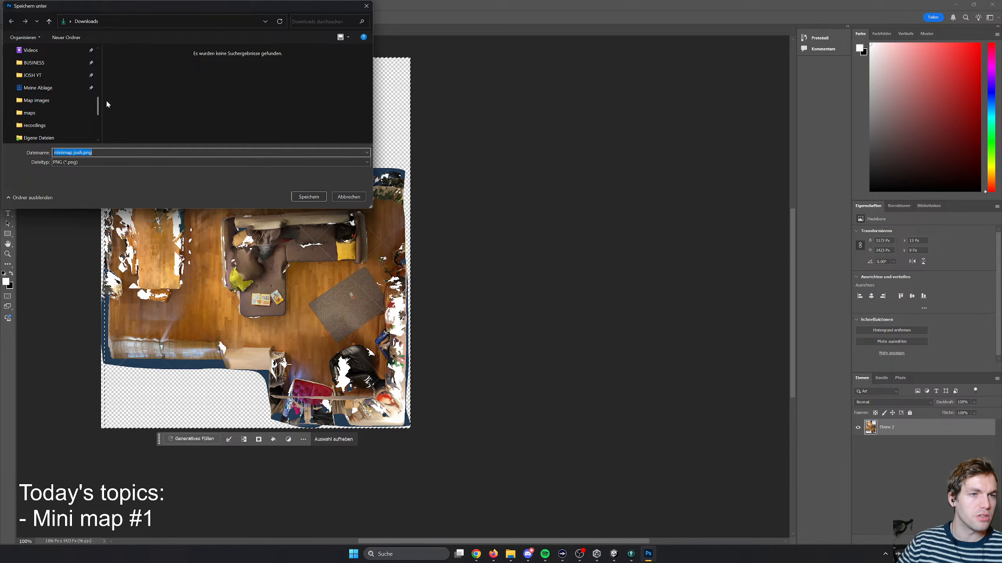
pyautogui.click(79, 76)
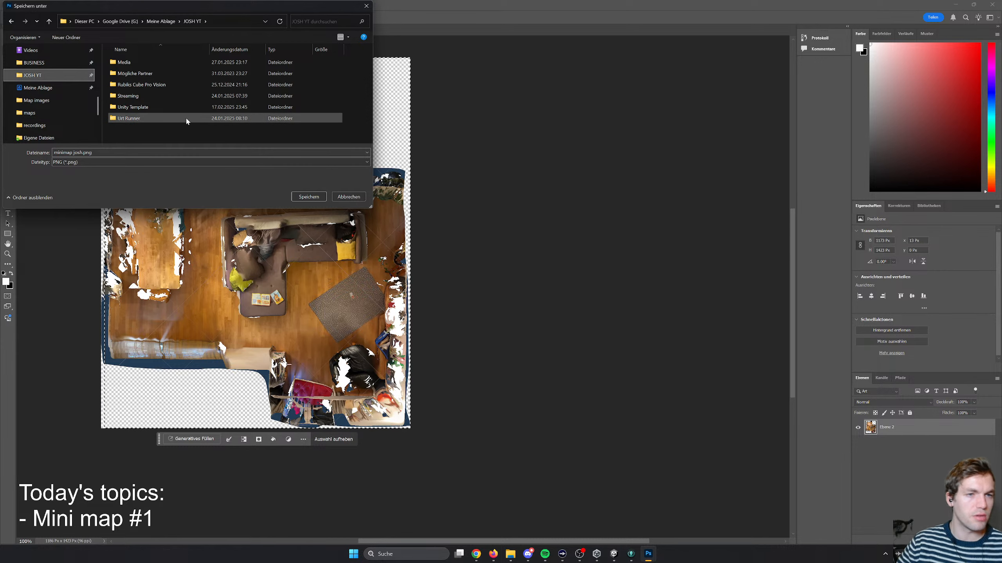
pyautogui.doubleClick(155, 107)
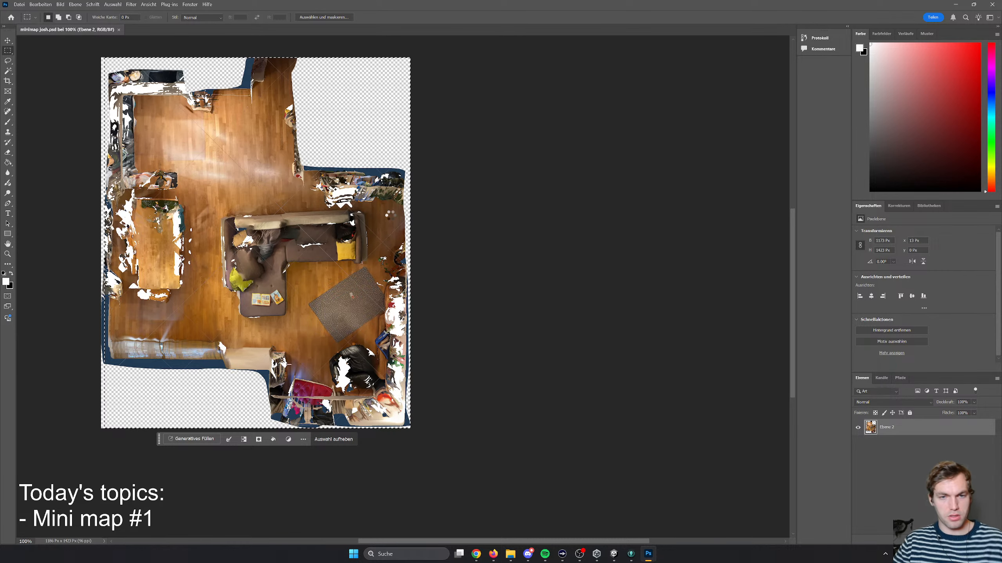
# - Switch to File Explorer and view the original top-down screenshot from the Bildschirmfotos folder
pyautogui.click(510, 554)
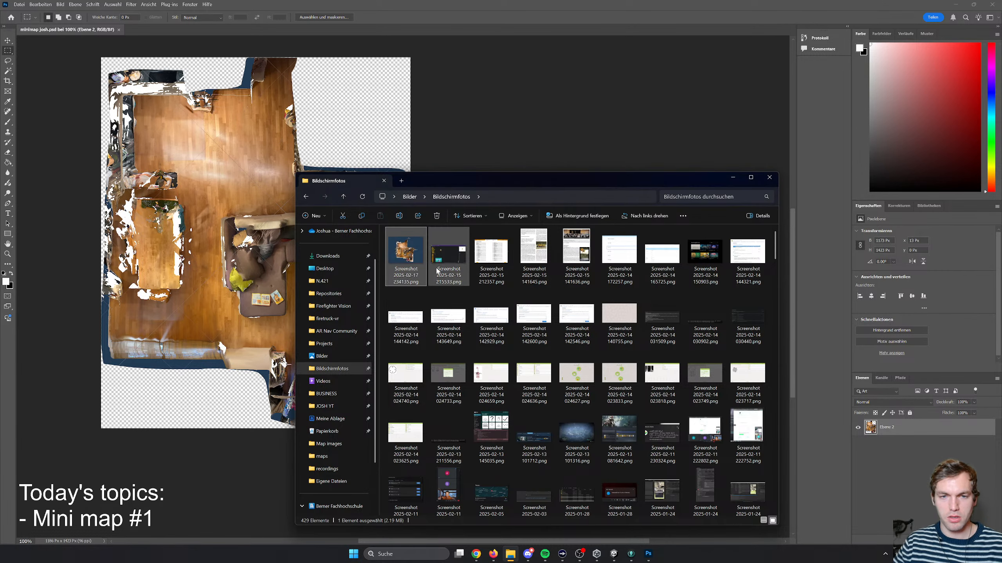
pyautogui.doubleClick(412, 258)
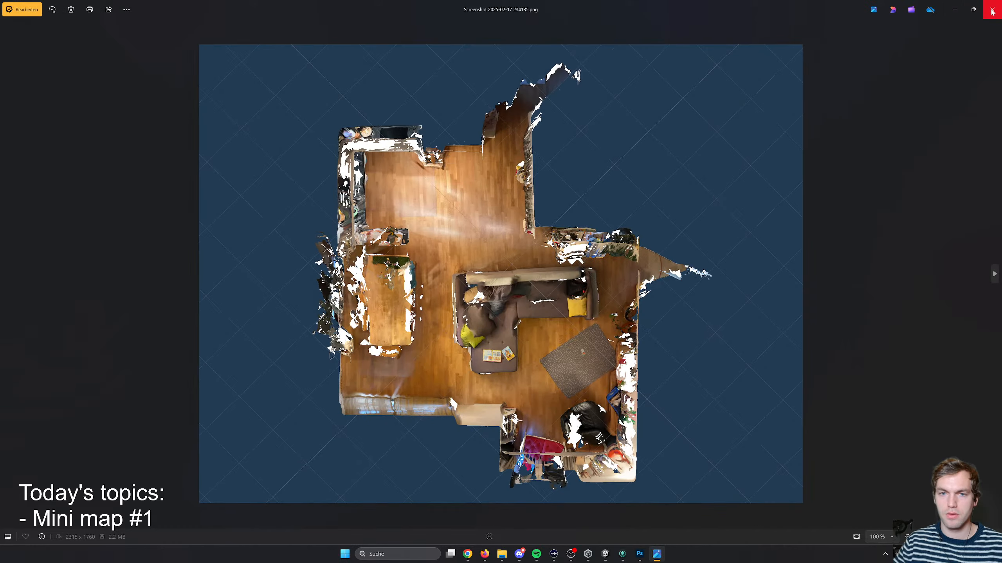
# - Close the screenshot preview, open the Unity Template folder inside JOSH YT, and view the exported minimap josh.png
pyautogui.click(992, 11)
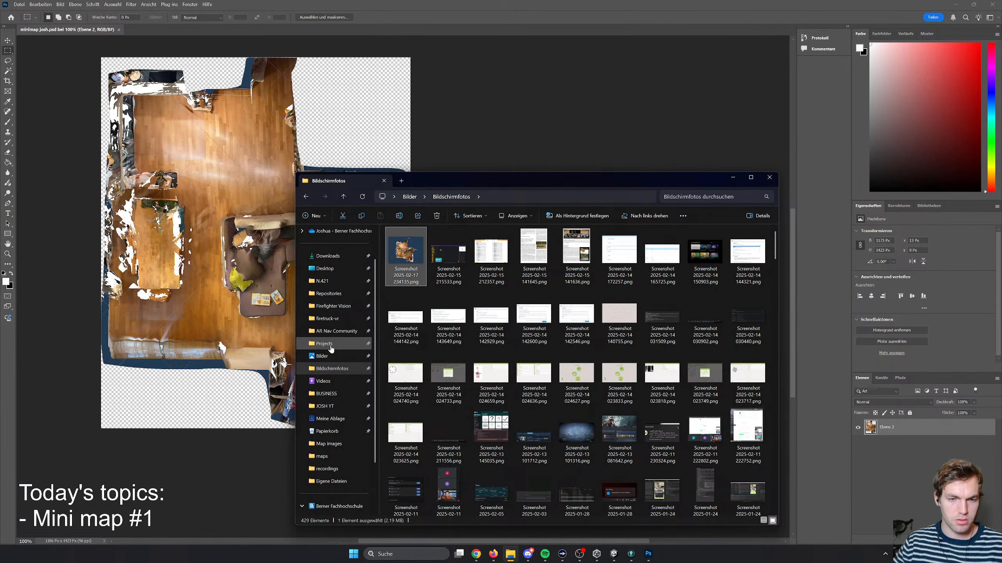
pyautogui.click(325, 406)
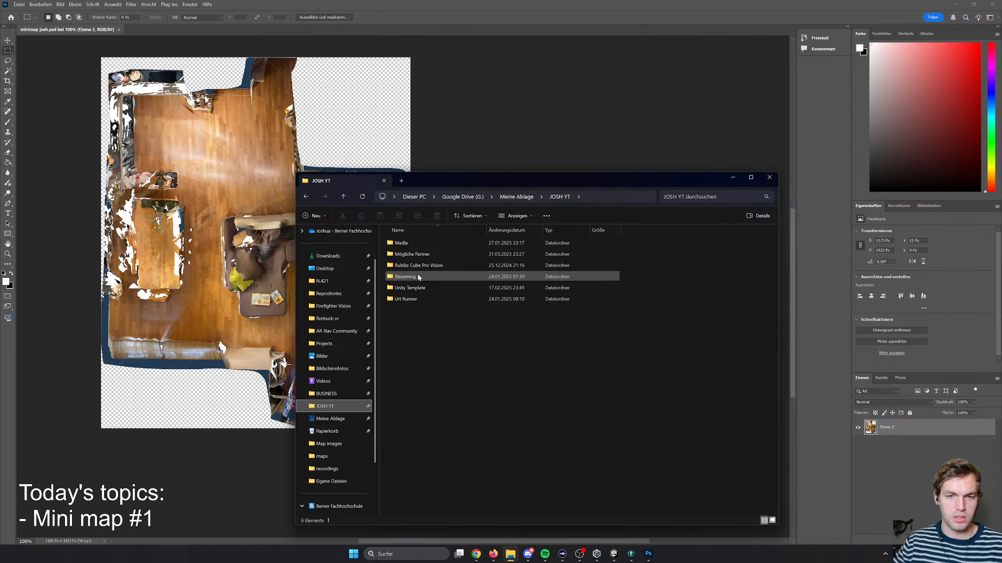
pyautogui.doubleClick(410, 287)
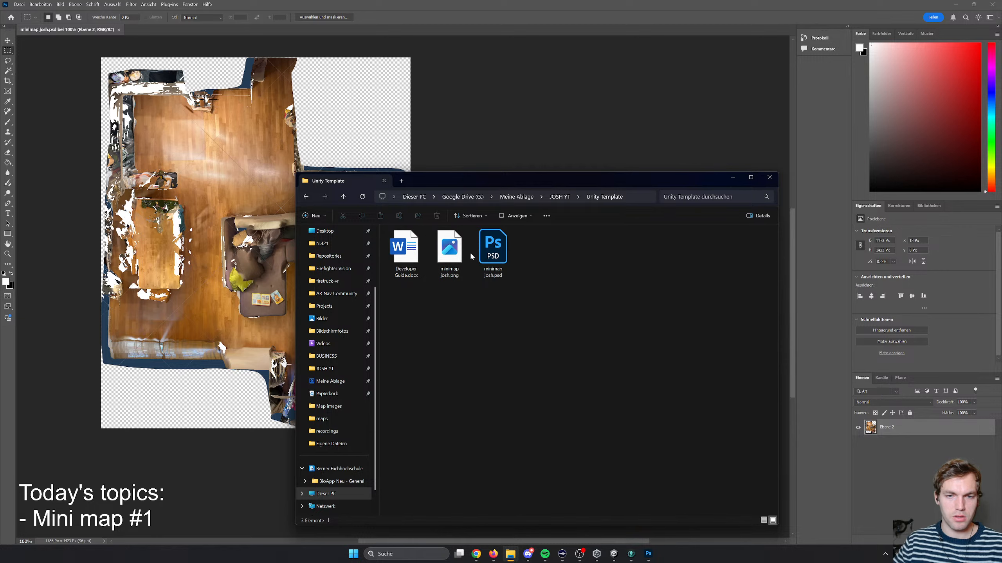
pyautogui.doubleClick(460, 251)
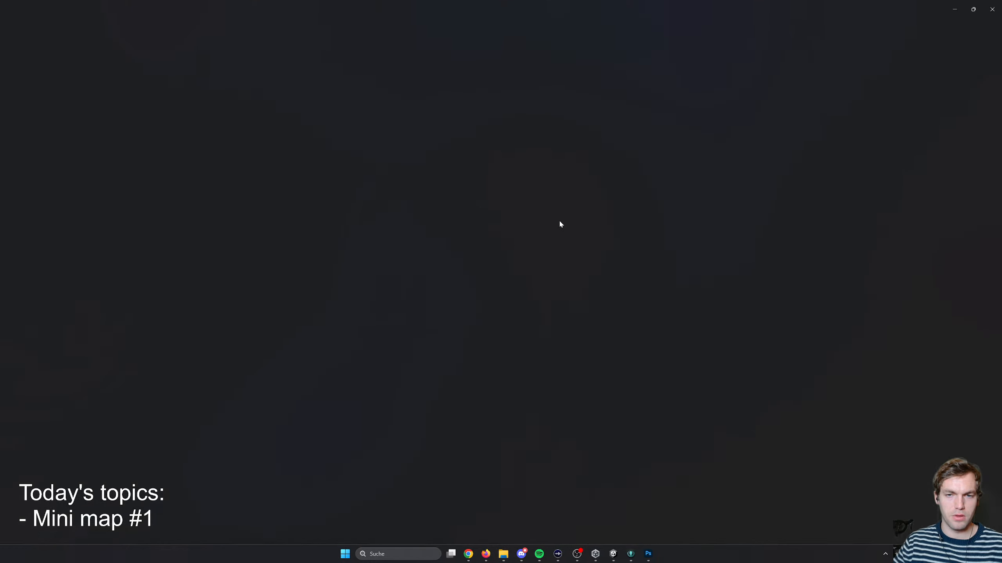
pyautogui.click(984, 10)
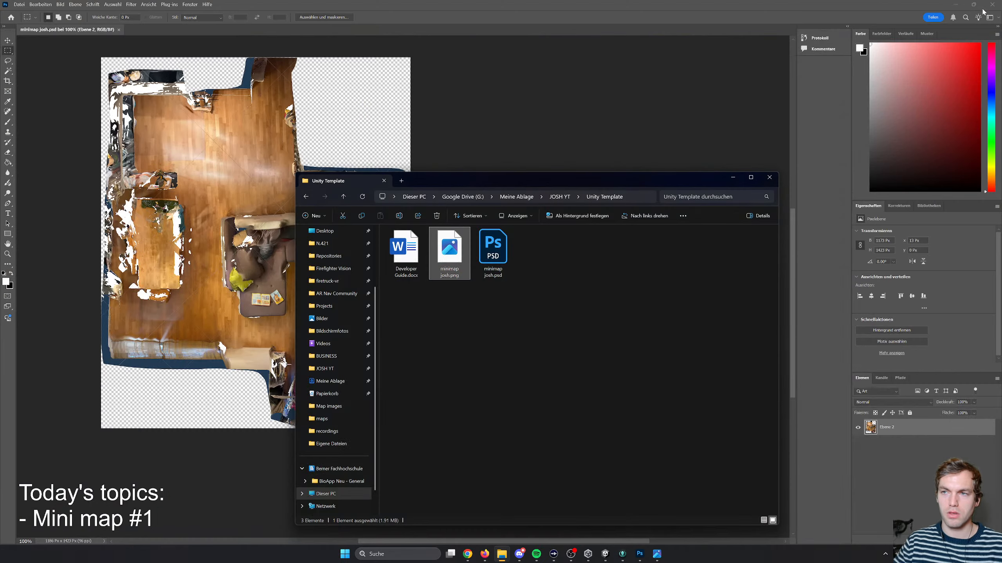
pyautogui.moveTo(447, 253); pyautogui.dragTo(512, 339)
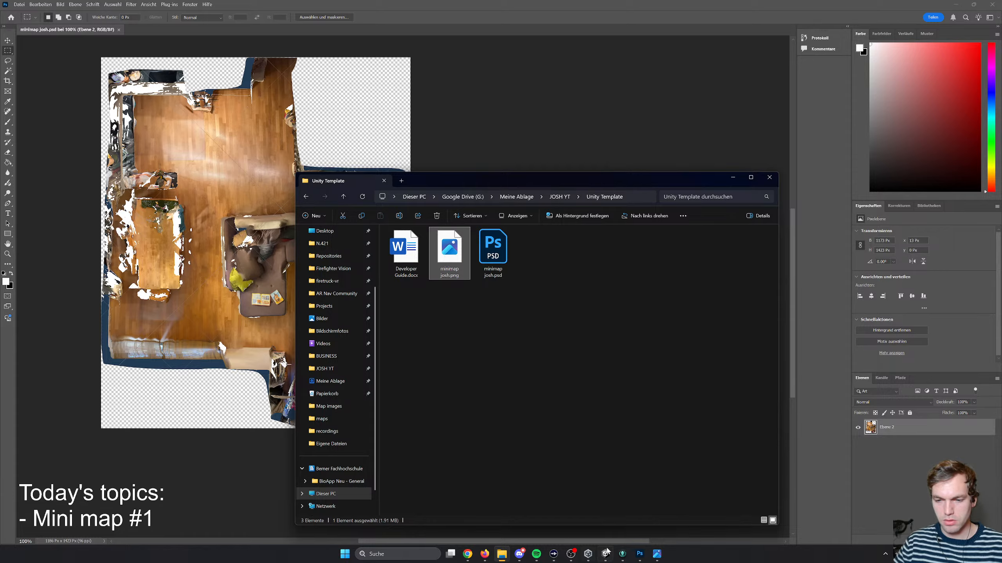
# - Switch to Unity and create a folder named Images inside Assets/MyAssets/Art
pyautogui.click(605, 553)
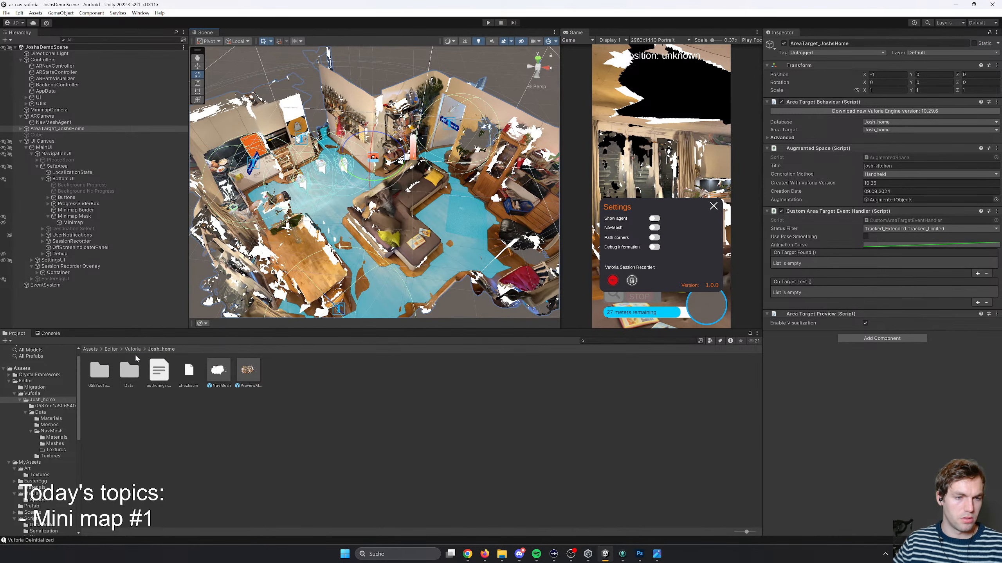
pyautogui.click(29, 394)
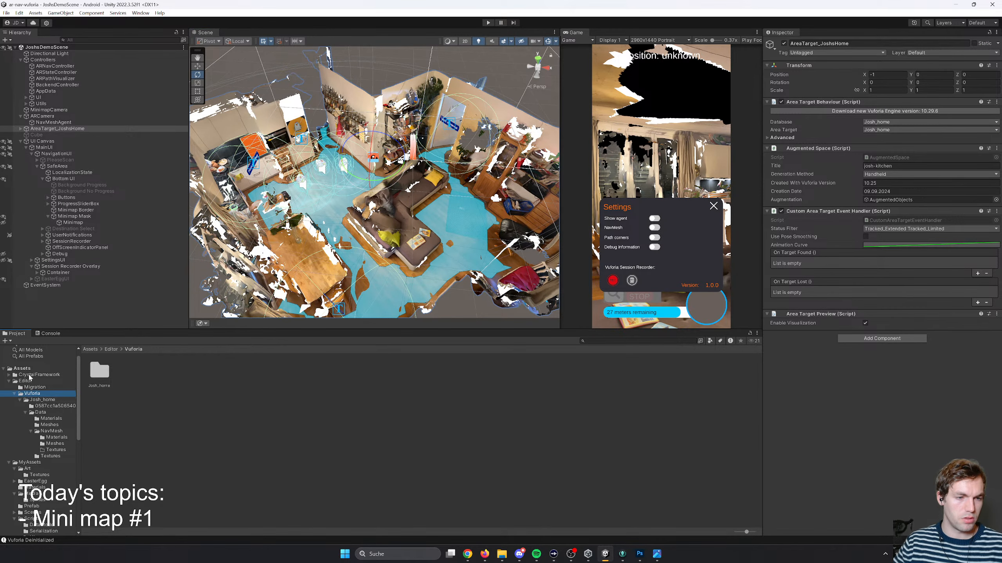
pyautogui.click(26, 381)
pyautogui.click(33, 369)
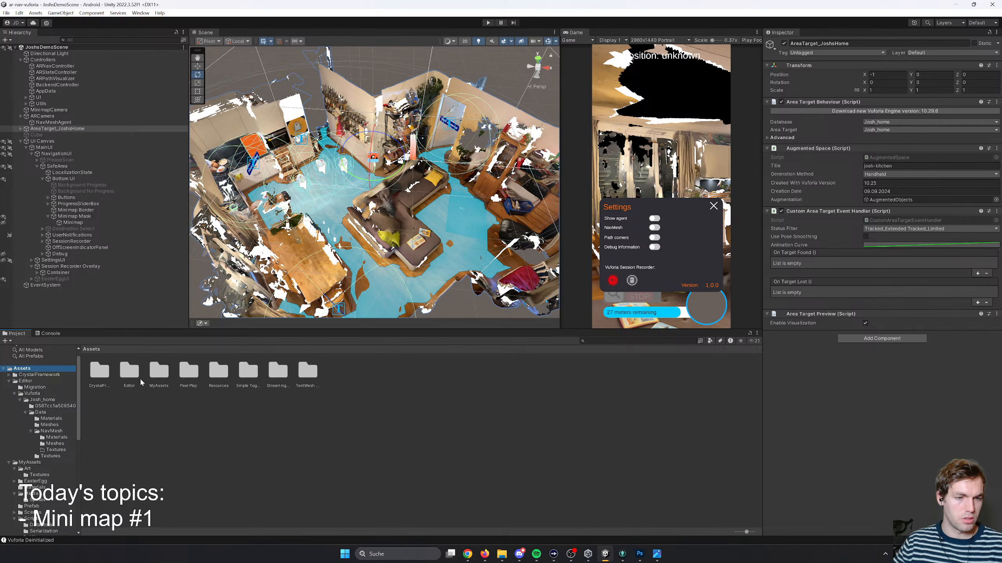
pyautogui.doubleClick(158, 373)
pyautogui.doubleClick(100, 374)
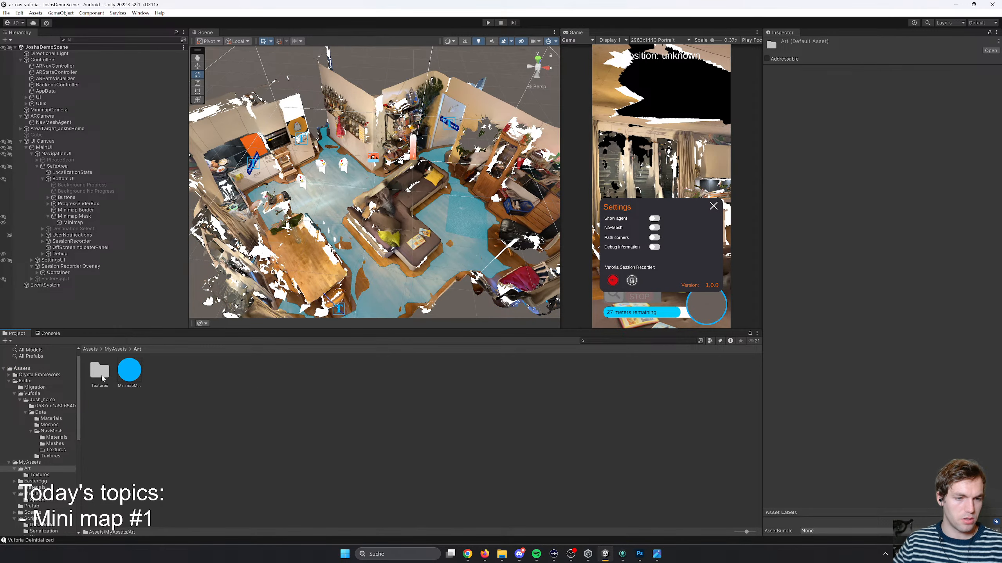
pyautogui.rightClick(150, 404)
pyautogui.moveTo(200, 171)
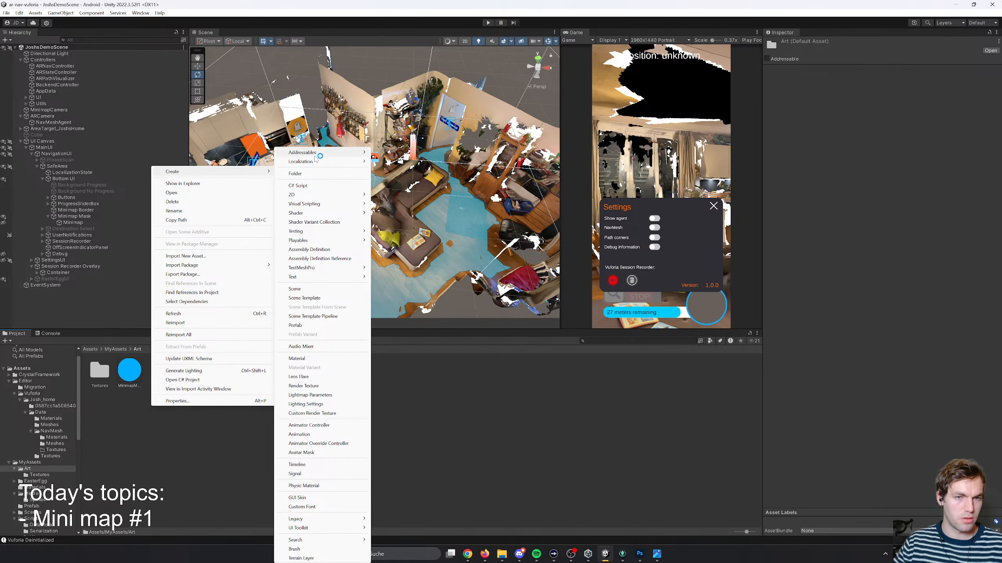
pyautogui.click(304, 176)
pyautogui.write('Images')
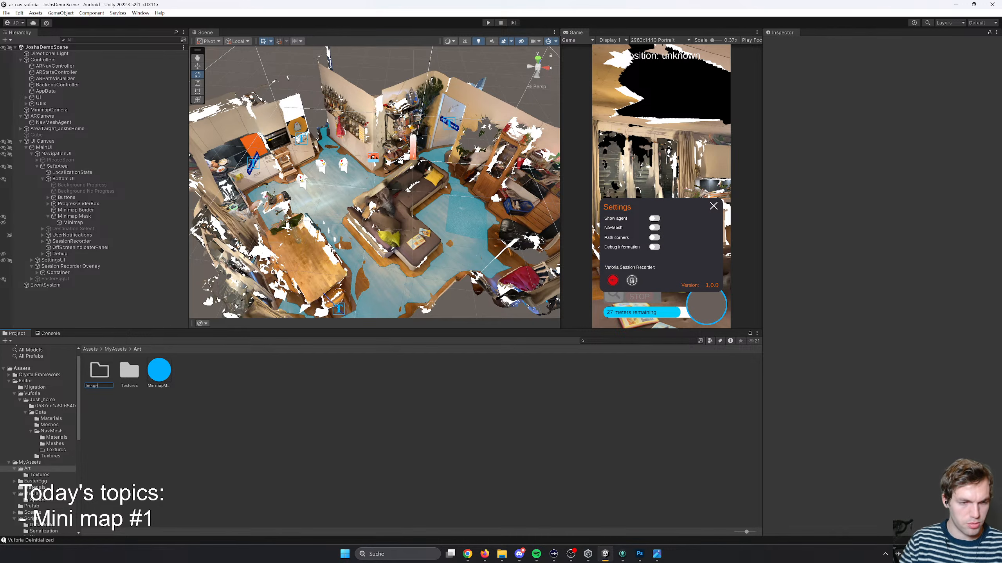
pyautogui.press('Return')
# - Move the blue minimap asset into the Images folder and import minimap josh.png from File Explorer there
pyautogui.moveTo(159, 370); pyautogui.dragTo(104, 373)
pyautogui.doubleClick(103, 373)
pyautogui.hotkey('alt', 'Tab')
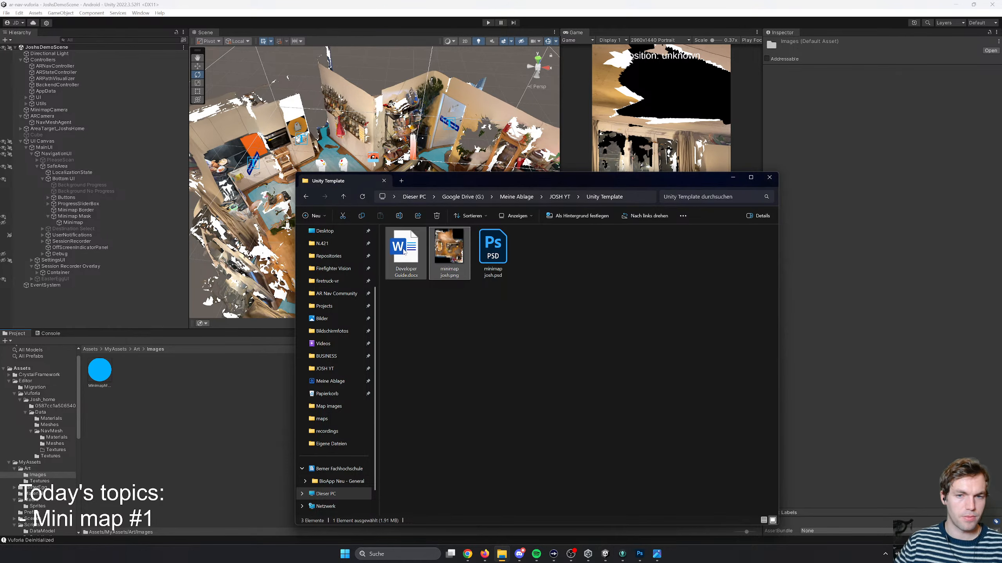
pyautogui.moveTo(446, 252); pyautogui.dragTo(208, 390)
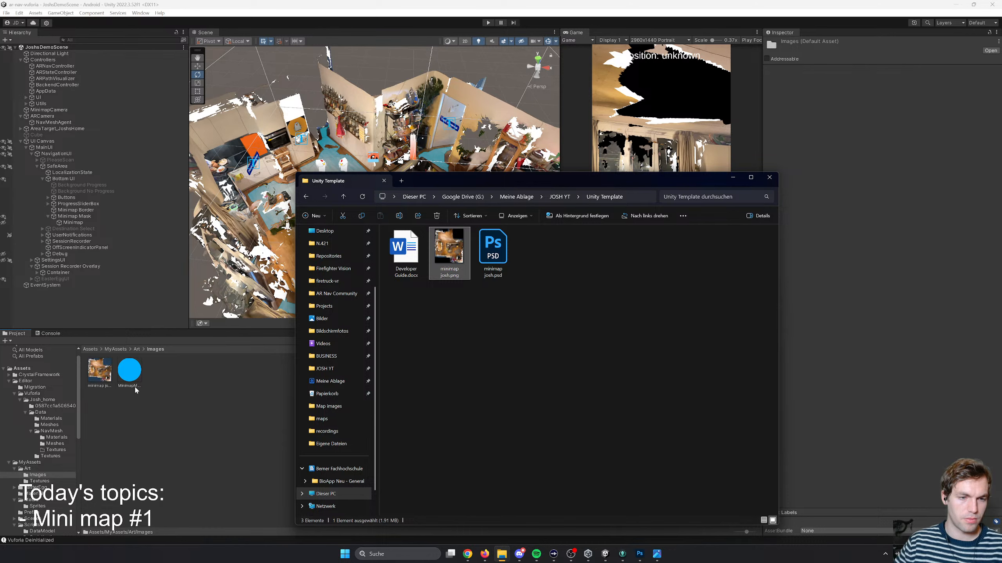
# - Set the texture type of the imported minimap josh image to Sprite (2D and UI) and apply it
pyautogui.click(103, 373)
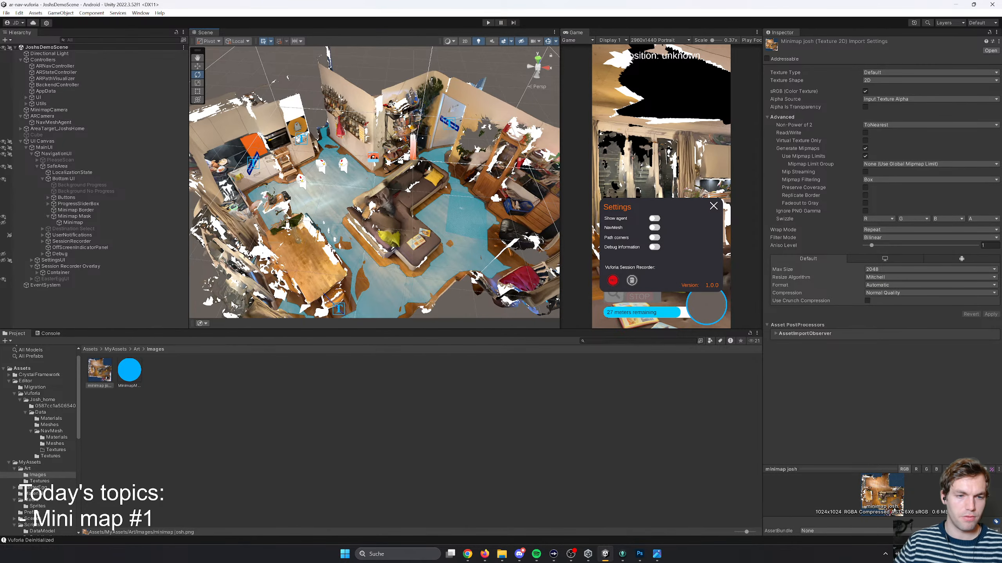
pyautogui.click(889, 73)
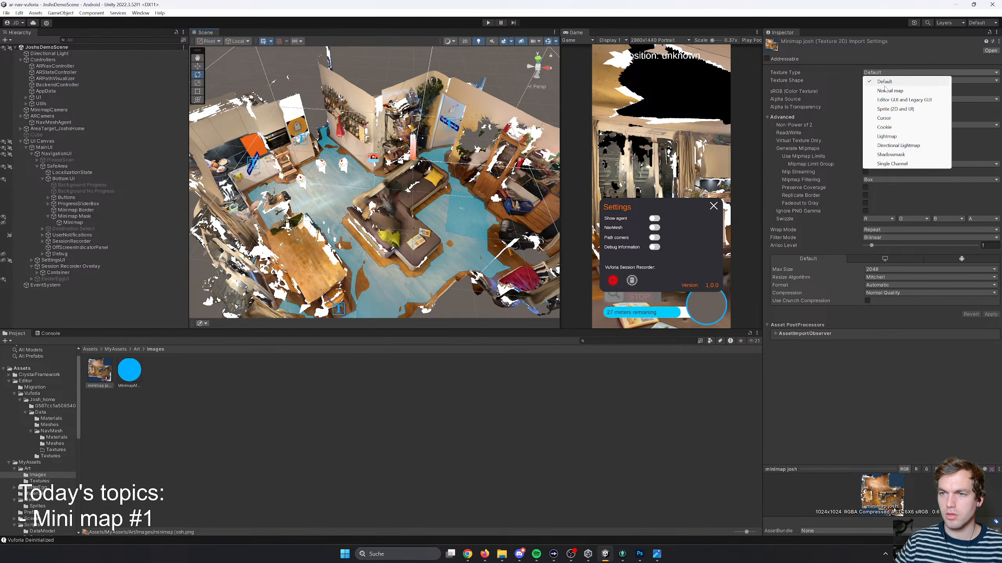
pyautogui.click(912, 109)
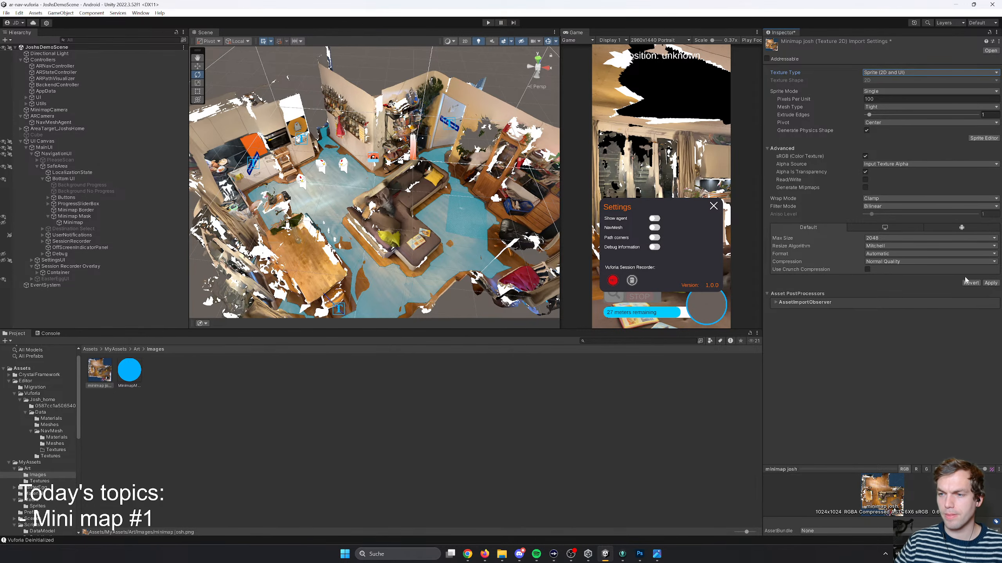
pyautogui.click(990, 283)
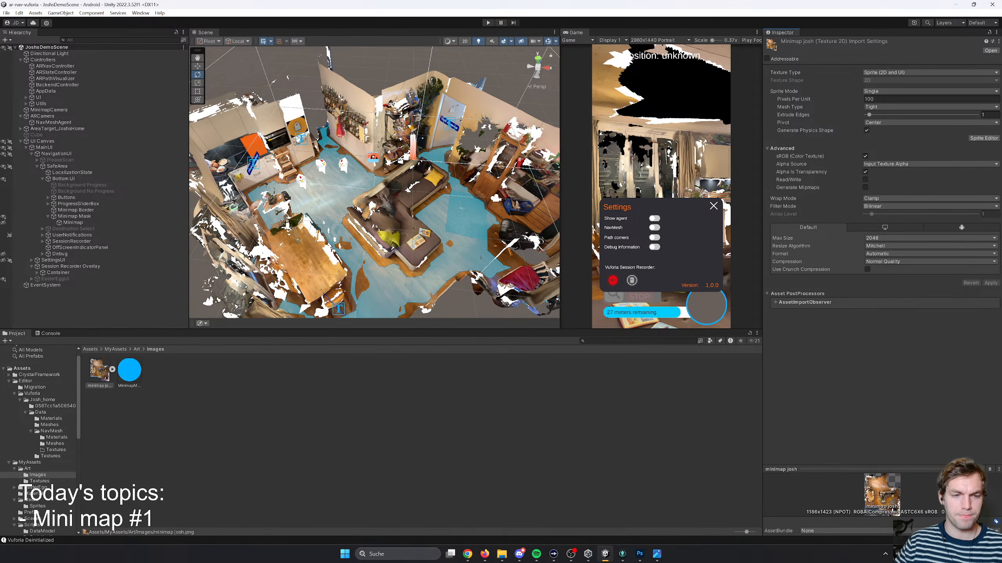
# - Place the minimap josh sprite from the Images folder into the scene
pyautogui.scroll(-5, 329, 216)
pyautogui.keyDown('alt'); pyautogui.moveTo(467, 224); pyautogui.dragTo(187, 323); pyautogui.keyUp('alt')
pyautogui.moveTo(100, 370); pyautogui.dragTo(383, 228)
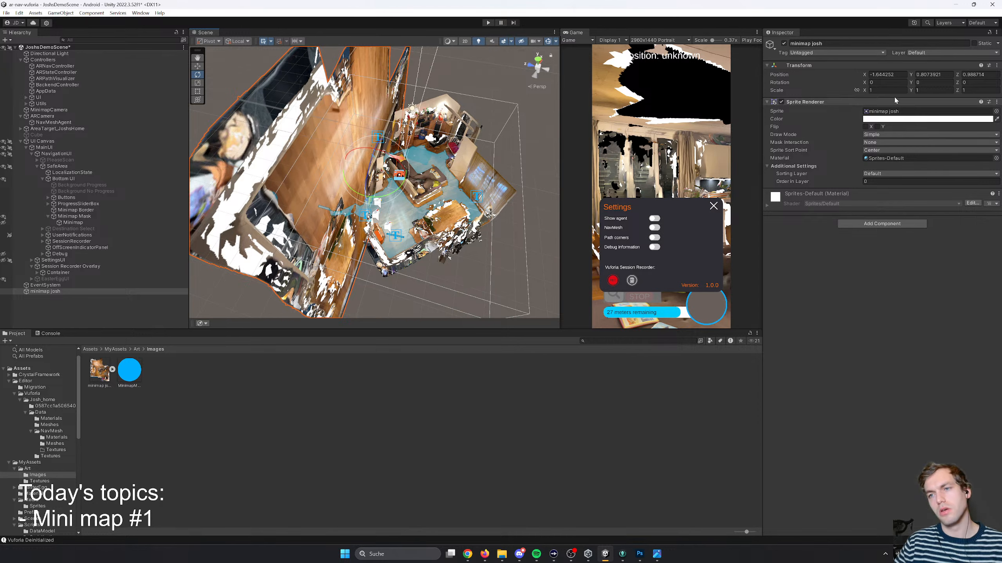
# - Lay the minimap sprite flat by setting its X rotation to 90, keeping Y rotation at 0
pyautogui.click(934, 82)
pyautogui.write('90')
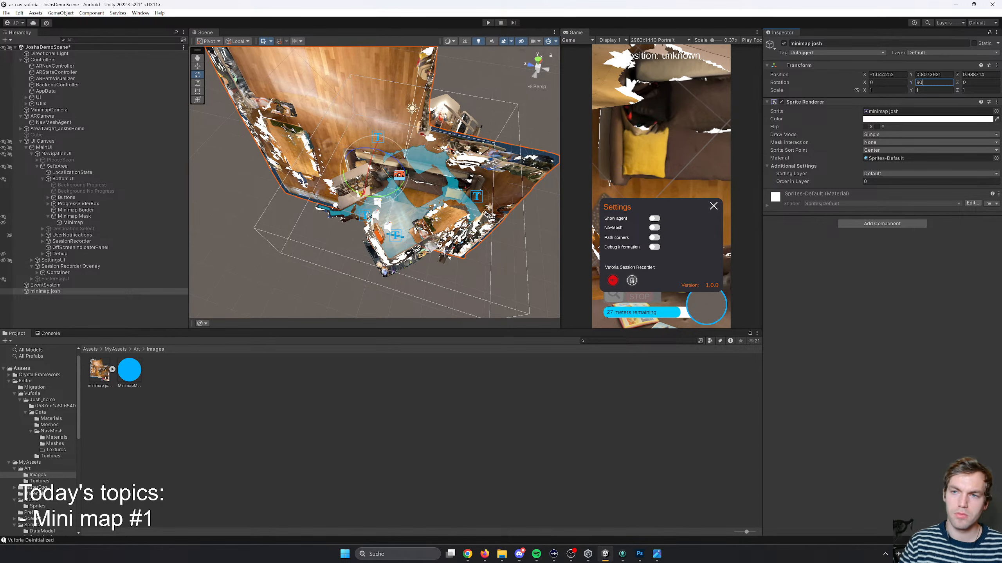
pyautogui.press('BackSpace')
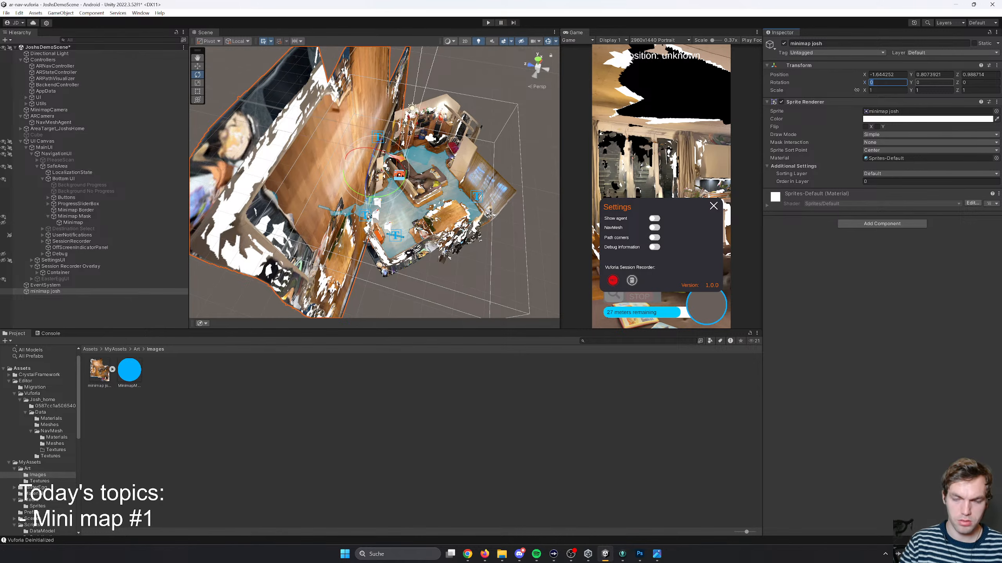
pyautogui.write('90')
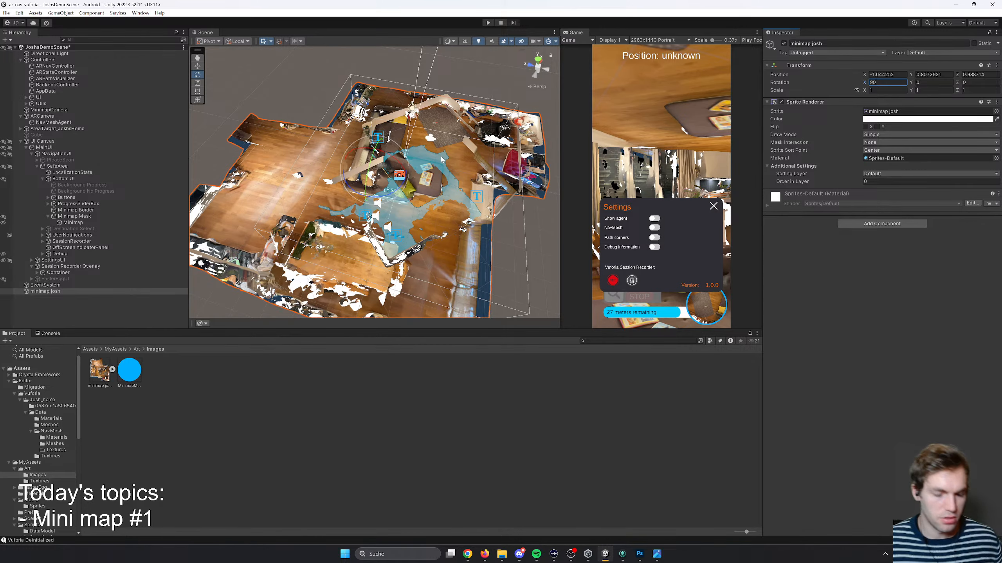
# - Align the floor-plan sprite with the scanned home by lowering it to Y -0.77 and rotating it to Z 43.07
pyautogui.moveTo(400, 182); pyautogui.dragTo(334, 134, button='right')
pyautogui.press('s')
pyautogui.press('w')
pyautogui.press('s')
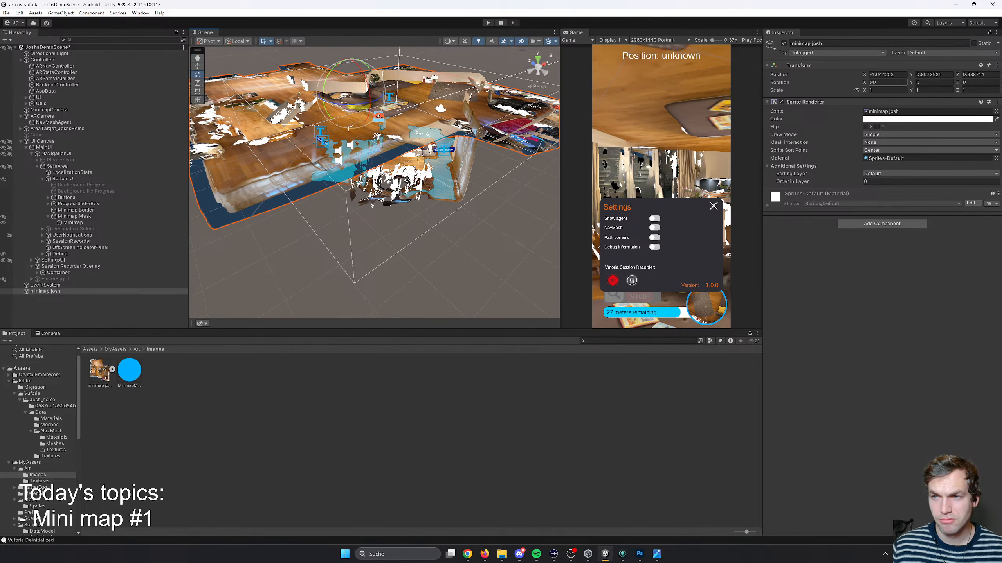
pyautogui.moveTo(349, 128); pyautogui.dragTo(377, 119, button='right')
pyautogui.press('r')
pyautogui.click(377, 127)
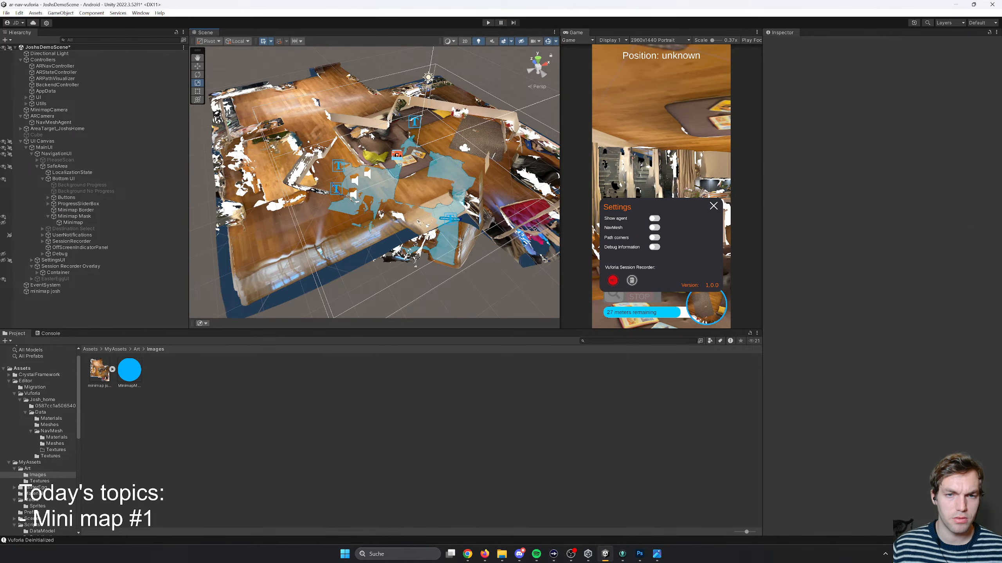
pyautogui.click(325, 225)
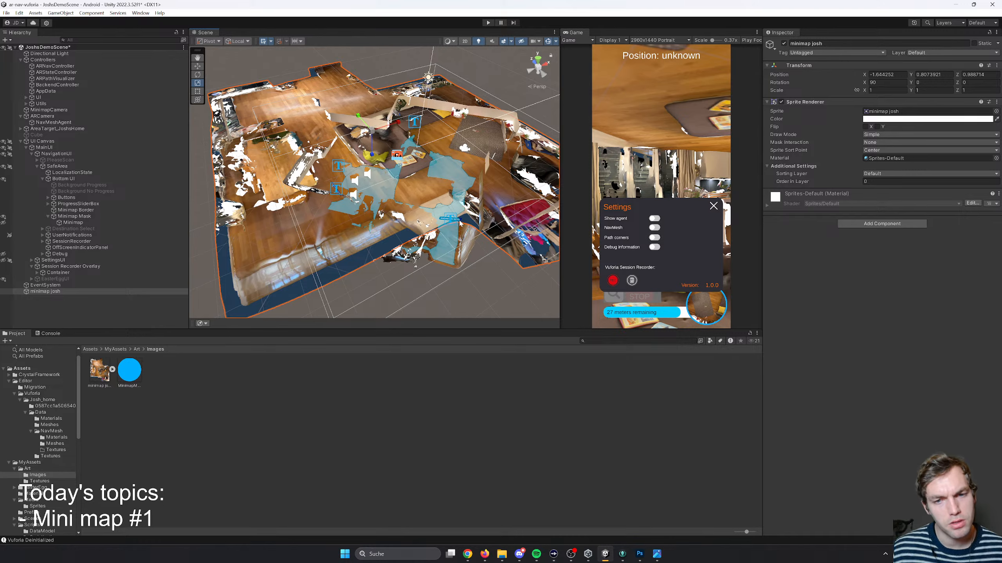
pyautogui.press('e')
pyautogui.moveTo(376, 152); pyautogui.dragTo(342, 170)
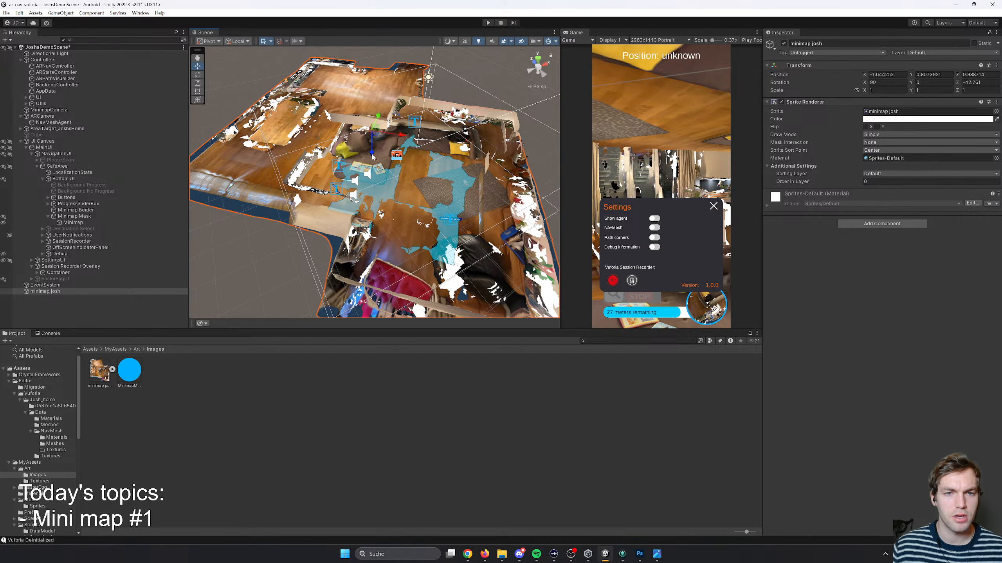
pyautogui.moveTo(372, 156); pyautogui.dragTo(249, 192)
pyautogui.press('e')
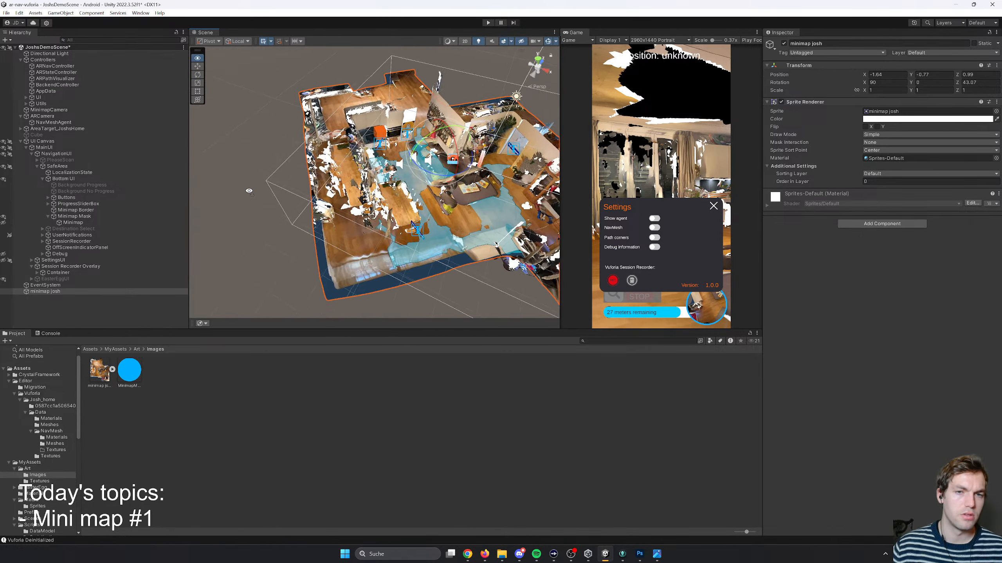
pyautogui.scroll(3, 249, 192)
# - Rename the minimap sprite object to Map and nest it under AugmentedObjects in the area target
pyautogui.rightClick(47, 291)
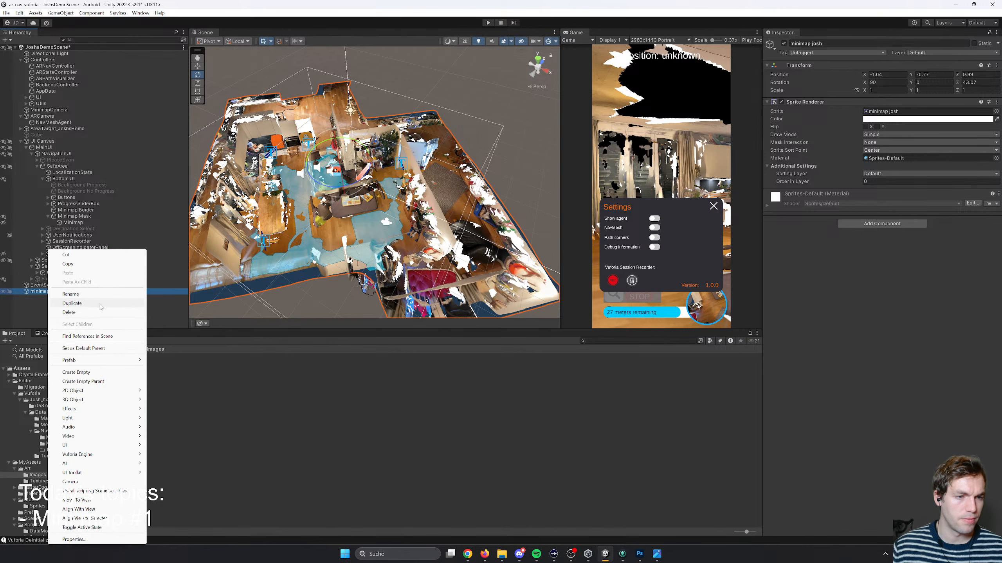
pyautogui.click(96, 295)
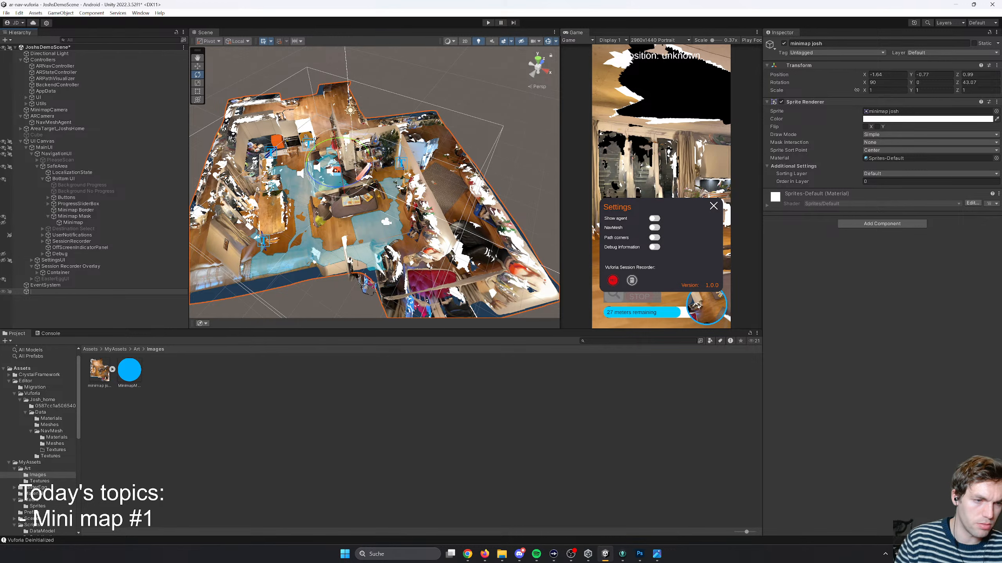
pyautogui.write('Map')
pyautogui.press('Return')
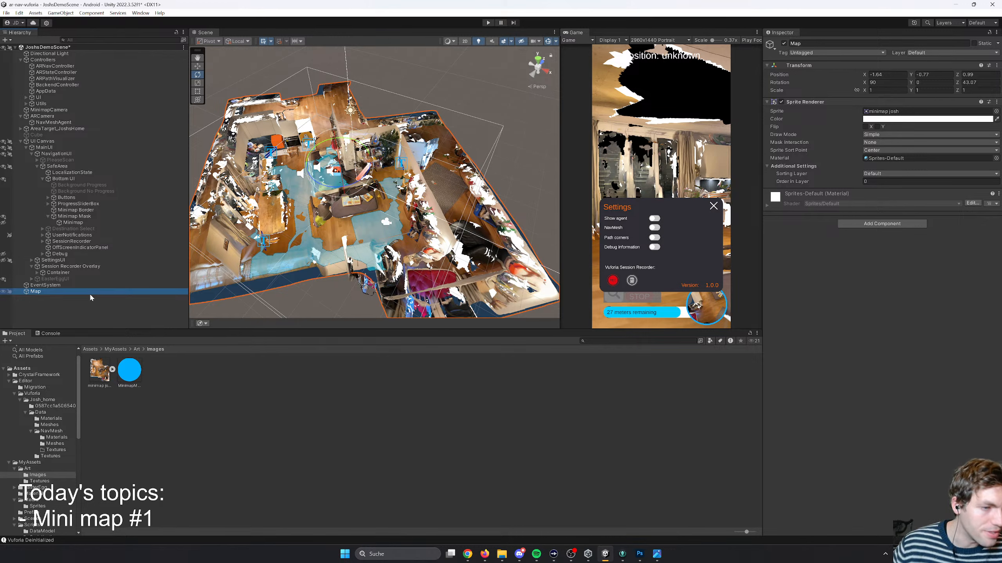
pyautogui.moveTo(93, 269); pyautogui.dragTo(93, 212)
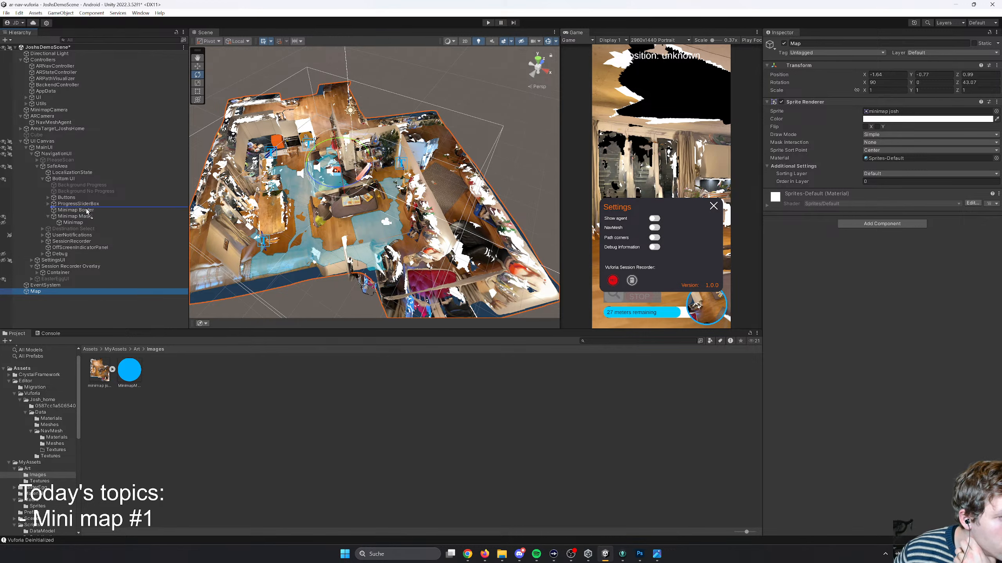
pyautogui.moveTo(74, 164); pyautogui.dragTo(53, 136)
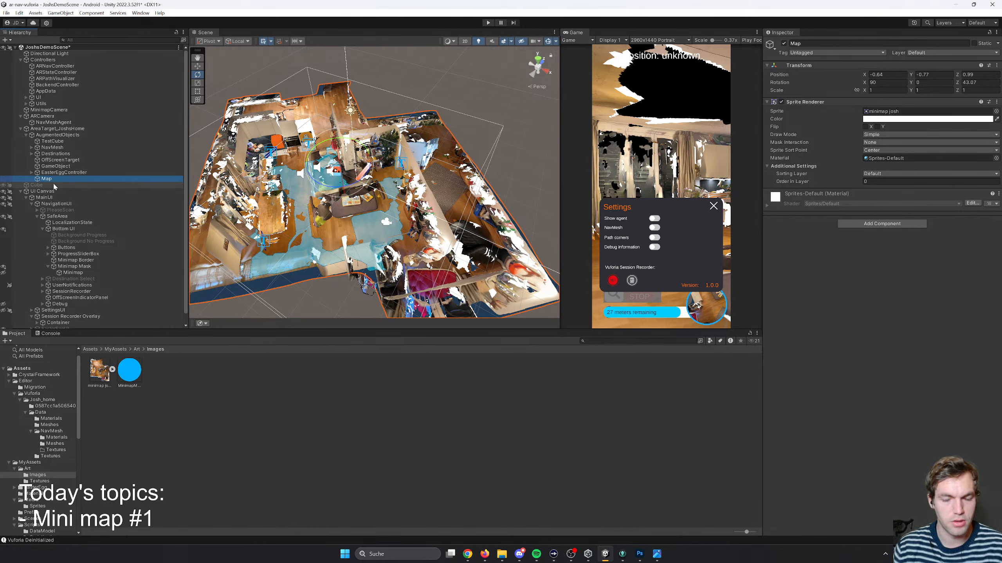
# - Scale the Map sprite to about 0.571, rotate it to match the scanned home, and move it to X 0.14, Z -0.54
pyautogui.moveTo(314, 211); pyautogui.dragTo(284, 216, button='right')
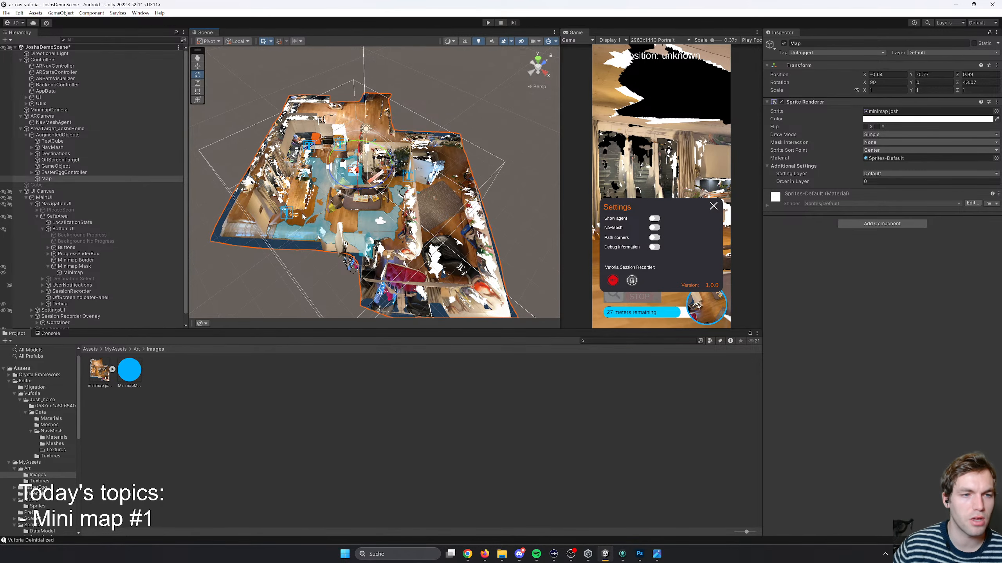
pyautogui.moveTo(336, 206); pyautogui.dragTo(357, 170, button='right')
pyautogui.press('w')
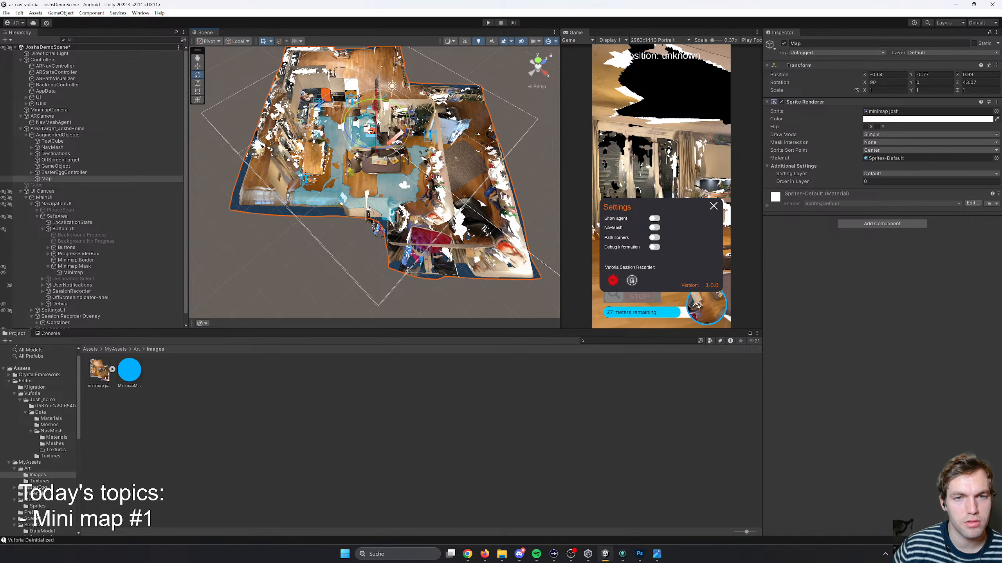
pyautogui.moveTo(378, 121); pyautogui.dragTo(374, 168, button='right')
pyautogui.moveTo(375, 98); pyautogui.dragTo(374, 175, button='middle')
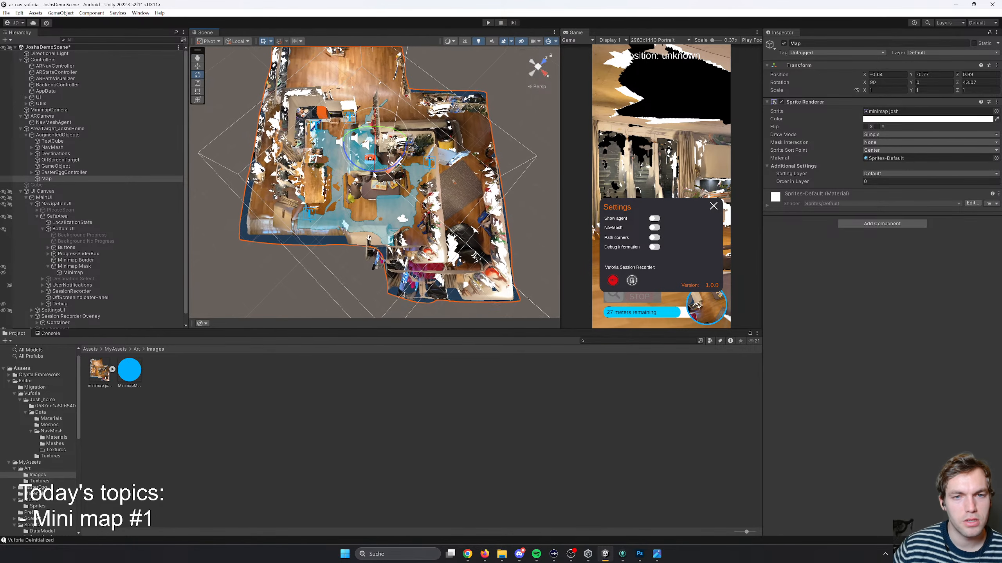
pyautogui.moveTo(386, 156)
pyautogui.mouseDown()
pyautogui.moveTo(397, 160)
pyautogui.moveTo(376, 146)
pyautogui.moveTo(392, 167)
pyautogui.mouseUp()
pyautogui.moveTo(345, 234); pyautogui.dragTo(345, 234)
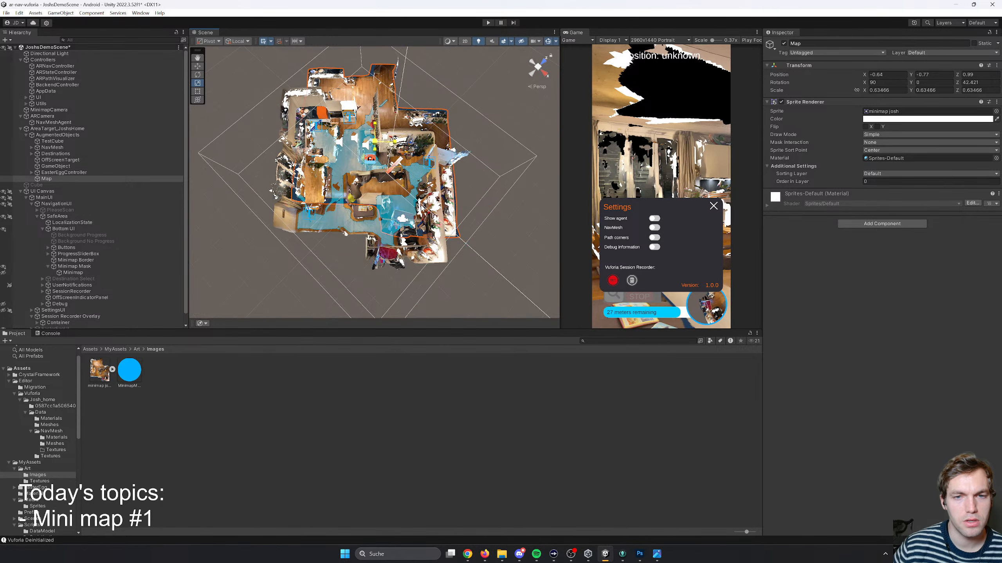
pyautogui.moveTo(380, 151); pyautogui.dragTo(375, 181)
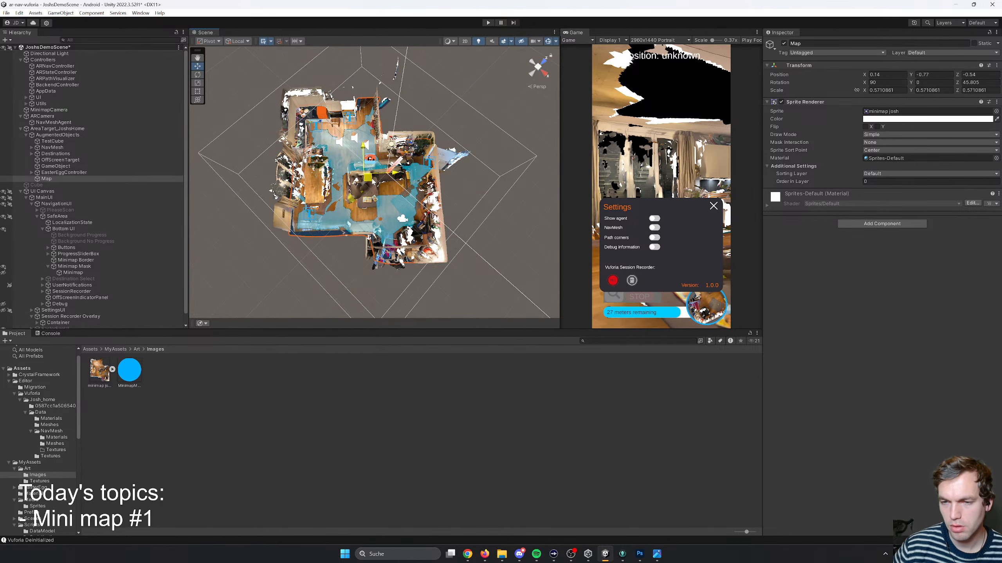
# - Lower the Map sprite toward the floor of the scanned home at Y -1.27
pyautogui.moveTo(343, 234); pyautogui.dragTo(362, 161, button='right')
pyautogui.press('w')
pyautogui.press('s')
pyautogui.press('w')
pyautogui.moveTo(391, 191)
pyautogui.mouseDown()
pyautogui.moveTo(390, 208)
pyautogui.moveTo(372, 61)
pyautogui.moveTo(391, 202)
pyautogui.mouseUp()
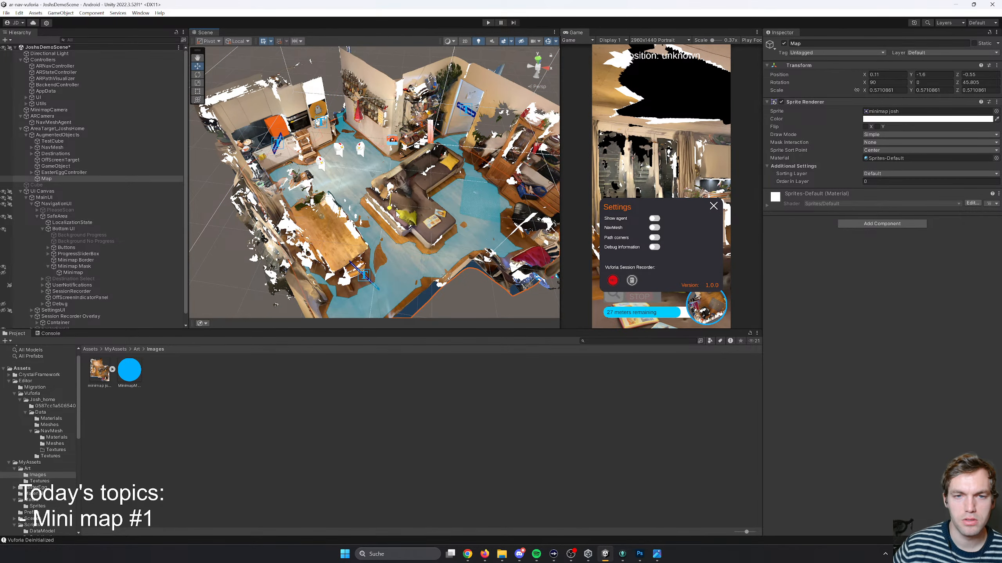
pyautogui.moveTo(396, 213); pyautogui.dragTo(396, 207)
pyautogui.press('d')
pyautogui.moveTo(396, 205); pyautogui.dragTo(363, 188, button='right')
pyautogui.press('a')
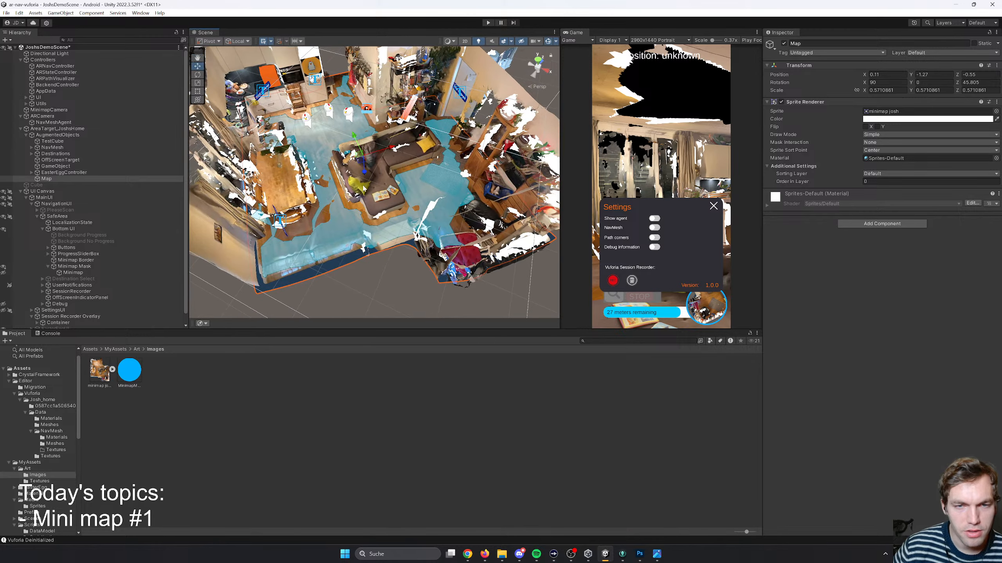
# - Shift the Map sprite horizontally over the scanned floor to X 0.12, Z -1.24
pyautogui.moveTo(368, 172)
pyautogui.mouseDown()
pyautogui.moveTo(378, 155)
pyautogui.moveTo(381, 167)
pyautogui.moveTo(363, 176)
pyautogui.moveTo(361, 161)
pyautogui.moveTo(349, 174)
pyautogui.moveTo(358, 198)
pyautogui.moveTo(354, 187)
pyautogui.mouseUp()
pyautogui.moveTo(334, 179); pyautogui.dragTo(341, 269, button='right')
pyautogui.press('e')
pyautogui.press('s')
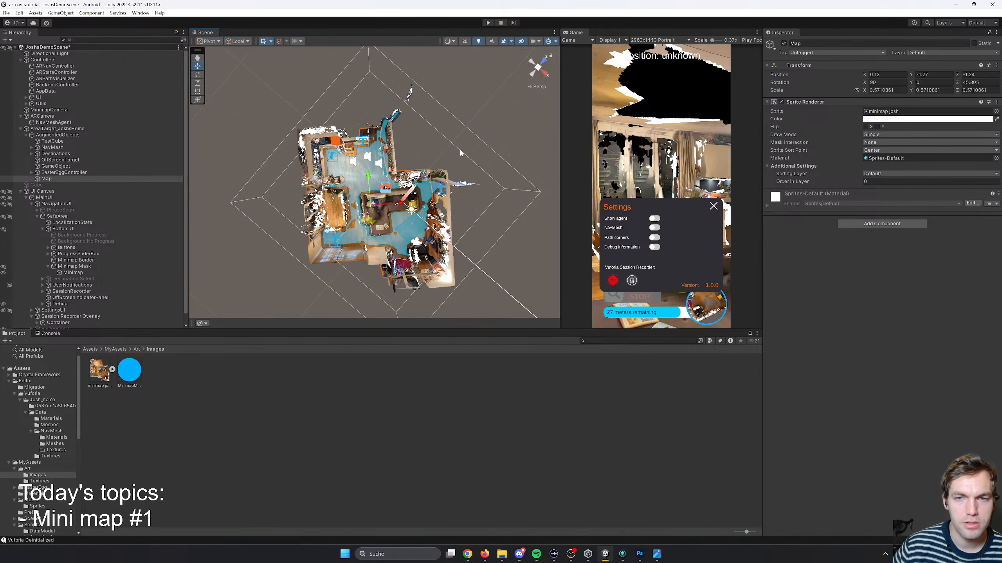
# - Set the Map's Y position to -1 in an isometric scene view and align it at X 0.32, Z -1.03
pyautogui.click(538, 88)
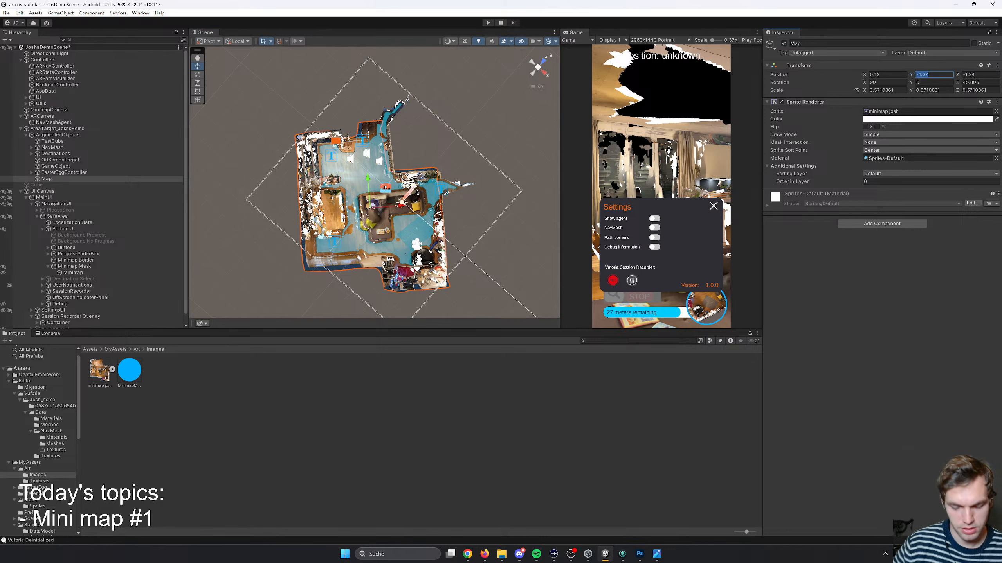
pyautogui.write('2')
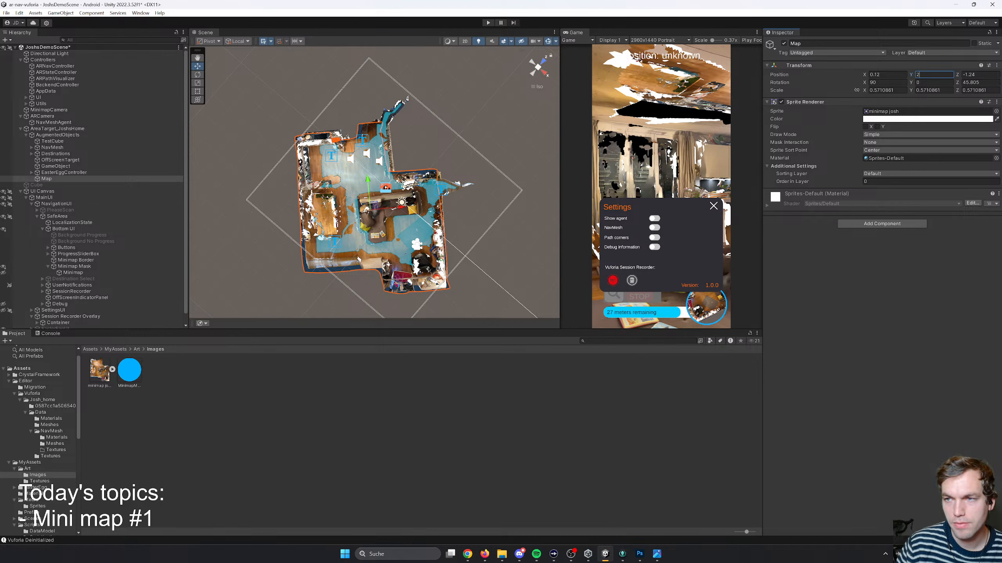
pyautogui.press('BackSpace')
pyautogui.write('1')
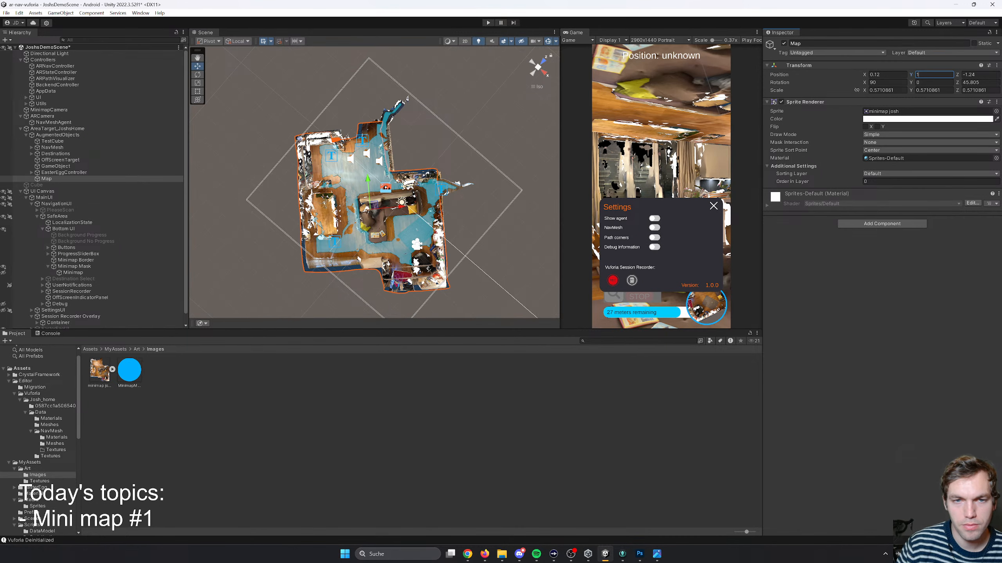
pyautogui.press('BackSpace')
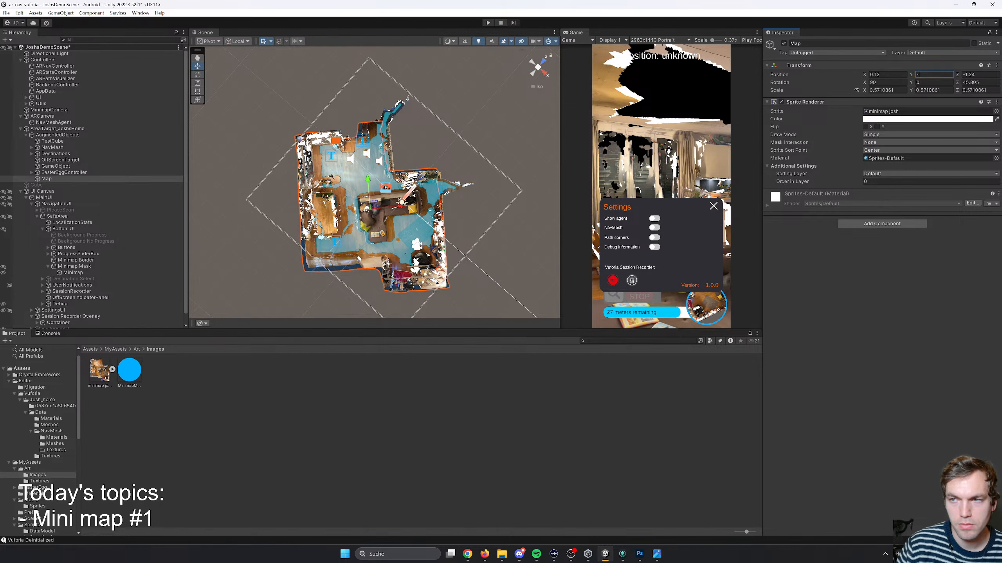
pyautogui.write('-1')
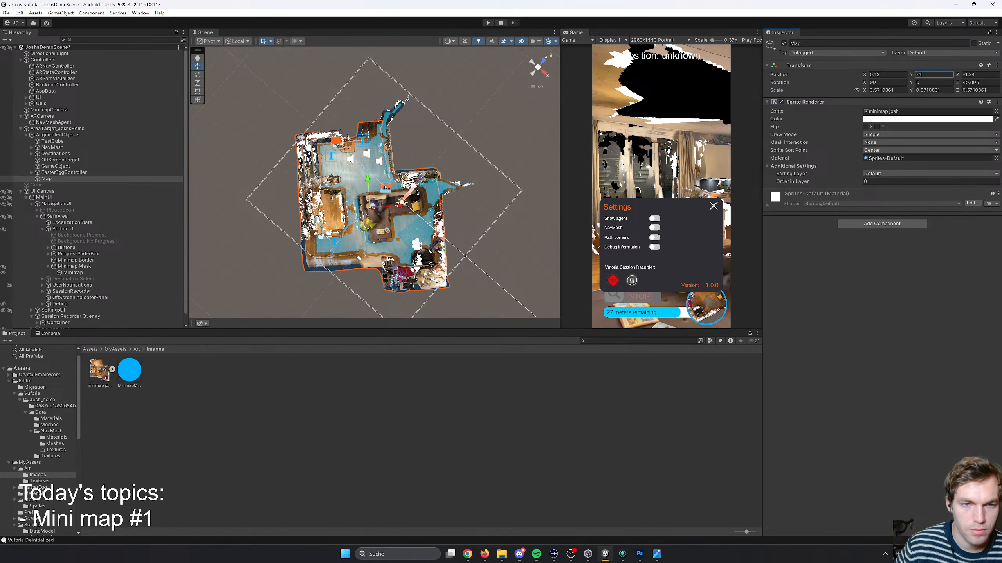
pyautogui.moveTo(399, 206); pyautogui.dragTo(412, 123)
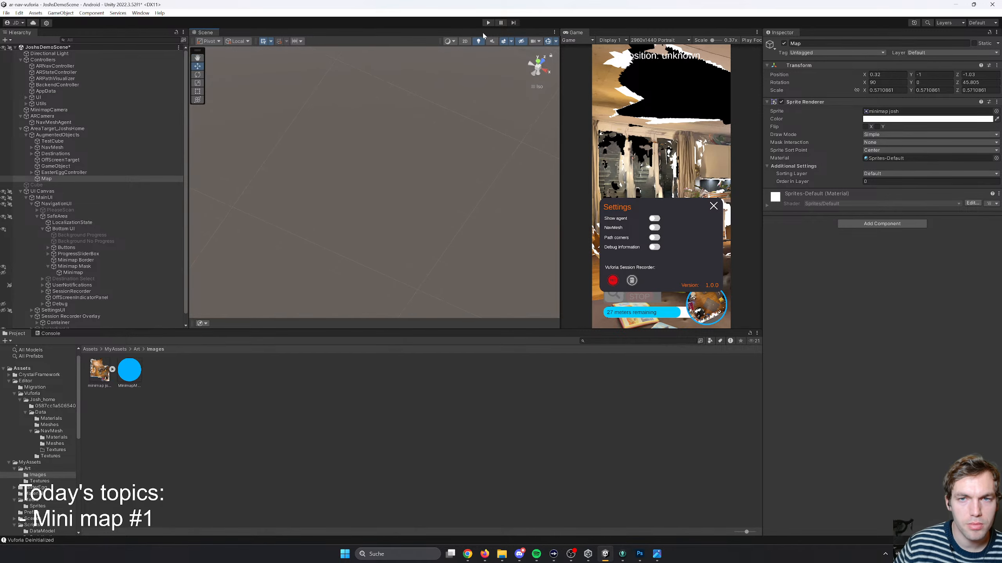
# - Return the scene view to perspective projection and frame the Map object in the scanned home
pyautogui.doubleClick(94, 178)
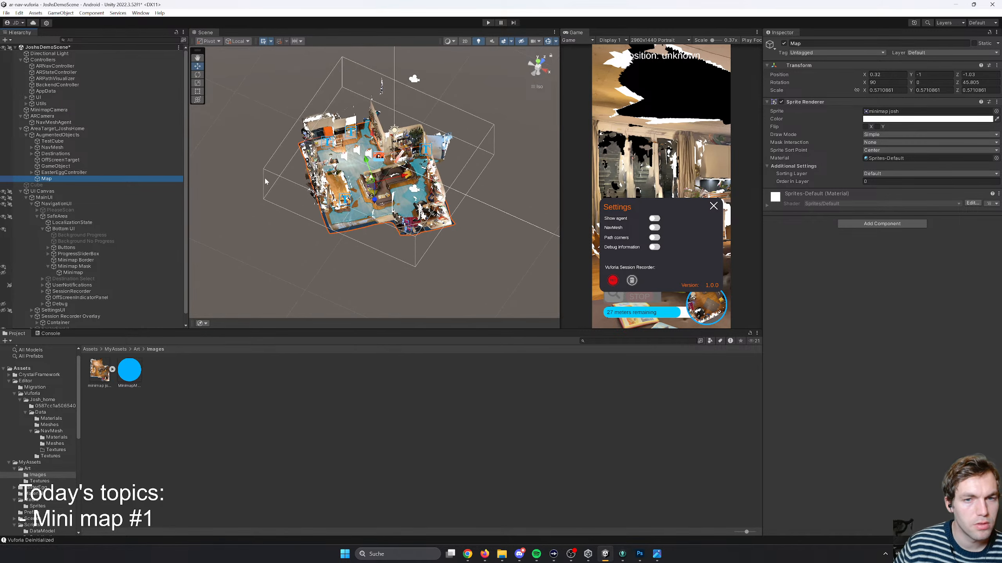
pyautogui.scroll(-10, 360, 181)
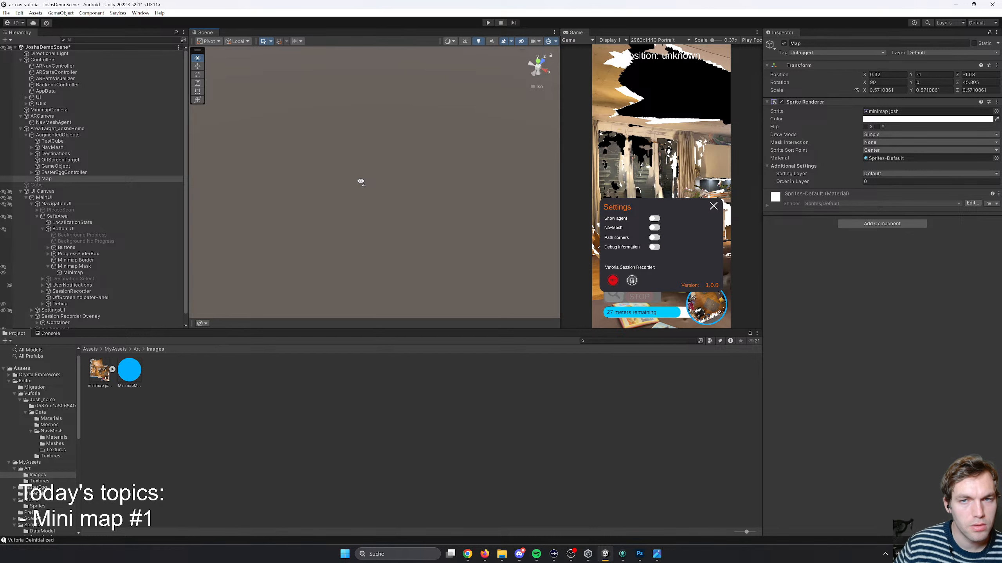
pyautogui.scroll(10, 360, 181)
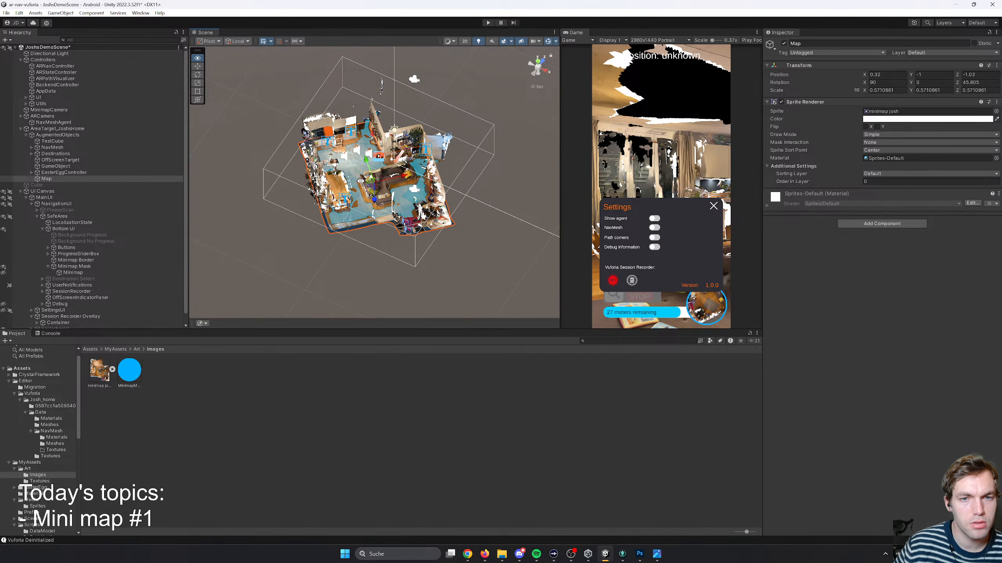
pyautogui.scroll(-10, 360, 182)
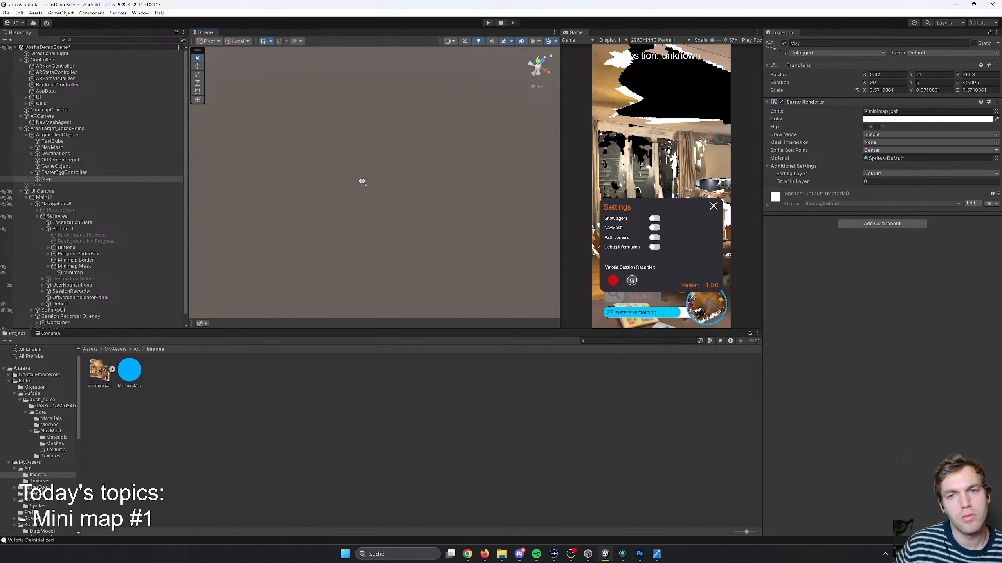
pyautogui.click(535, 87)
pyautogui.click(36, 185)
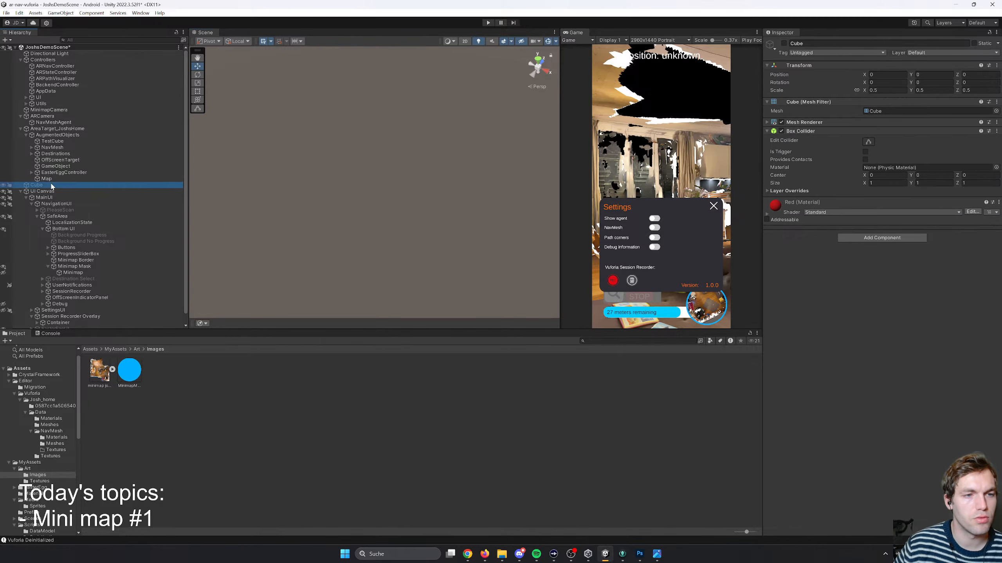
pyautogui.doubleClick(46, 178)
pyautogui.press('w')
pyautogui.moveTo(337, 178); pyautogui.dragTo(338, 178, button='right')
pyautogui.press('s')
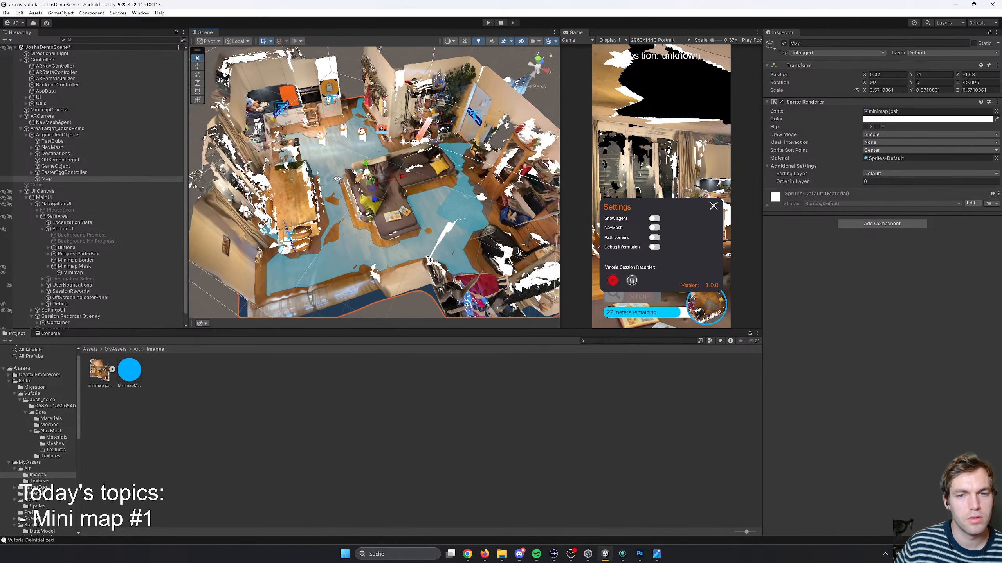
# - Move the Map sprite to X 0.25, Y -1.3, Z -0.98 in the scene
pyautogui.click(542, 87)
pyautogui.click(539, 86)
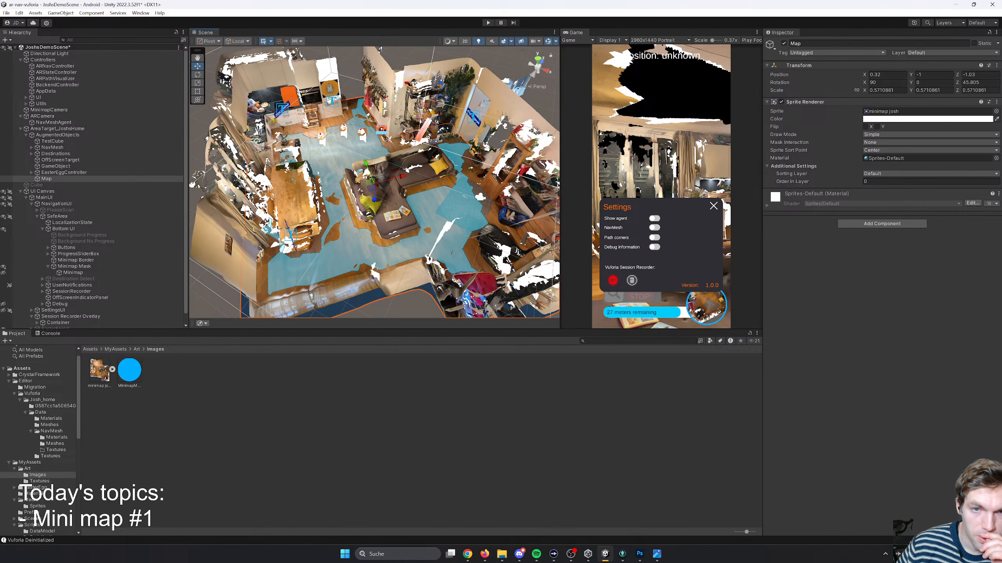
pyautogui.moveTo(378, 204)
pyautogui.mouseDown()
pyautogui.moveTo(377, 212)
pyautogui.moveTo(367, 196)
pyautogui.mouseUp()
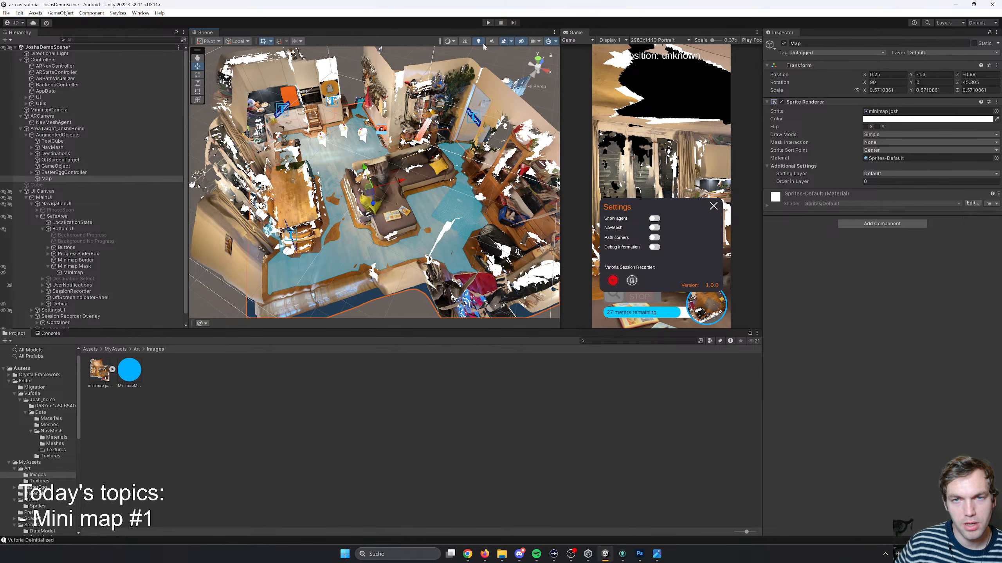
pyautogui.click(531, 88)
pyautogui.click(531, 88)
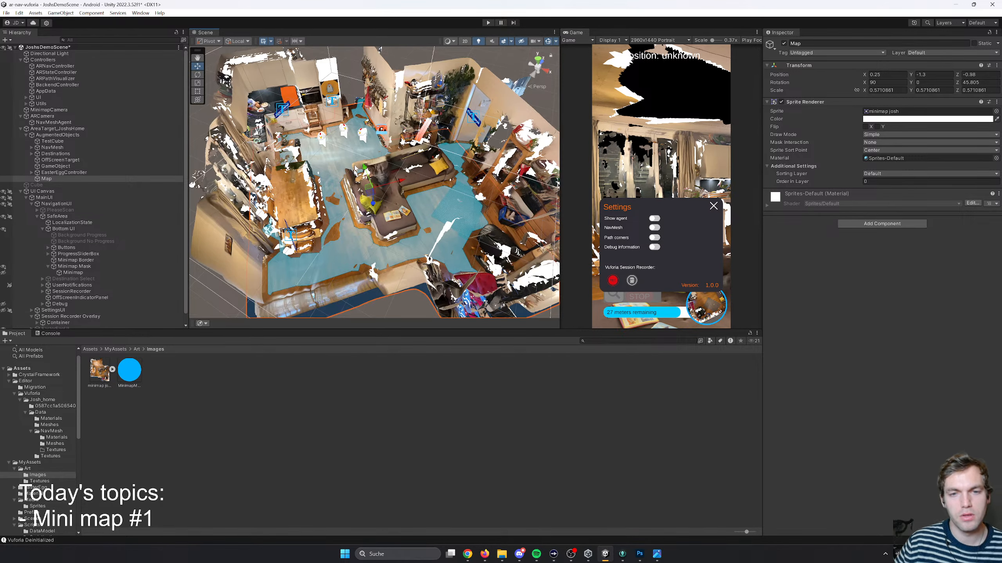
# - Select the home area target in the scene and collapse the Destinations group in the hierarchy
pyautogui.hotkey('ctrl', 'a')
pyautogui.click(434, 194)
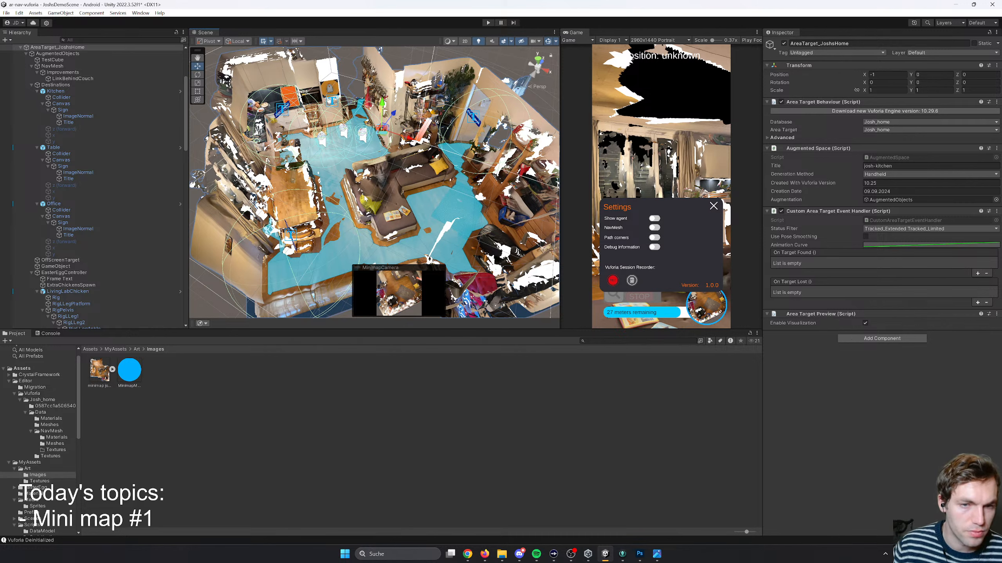
pyautogui.scroll(5, 59, 177)
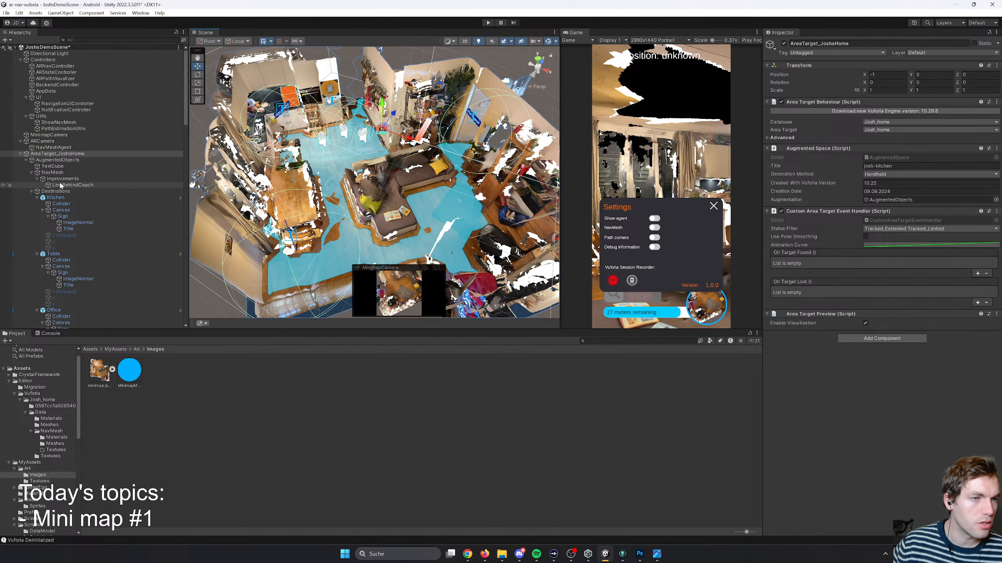
pyautogui.click(32, 191)
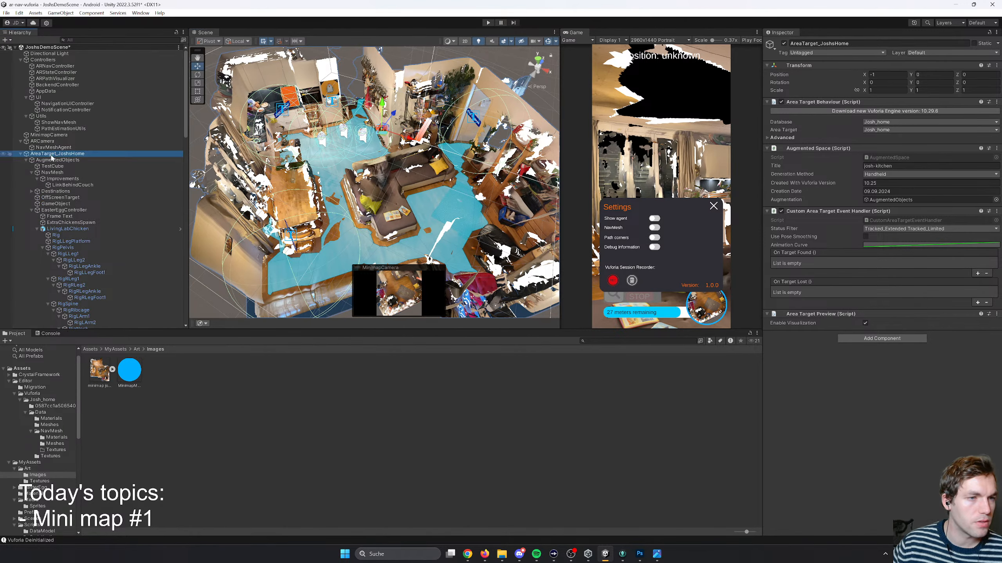
# - Try disabling scene picking for the home area target and its children
pyautogui.click(13, 154)
pyautogui.click(13, 156)
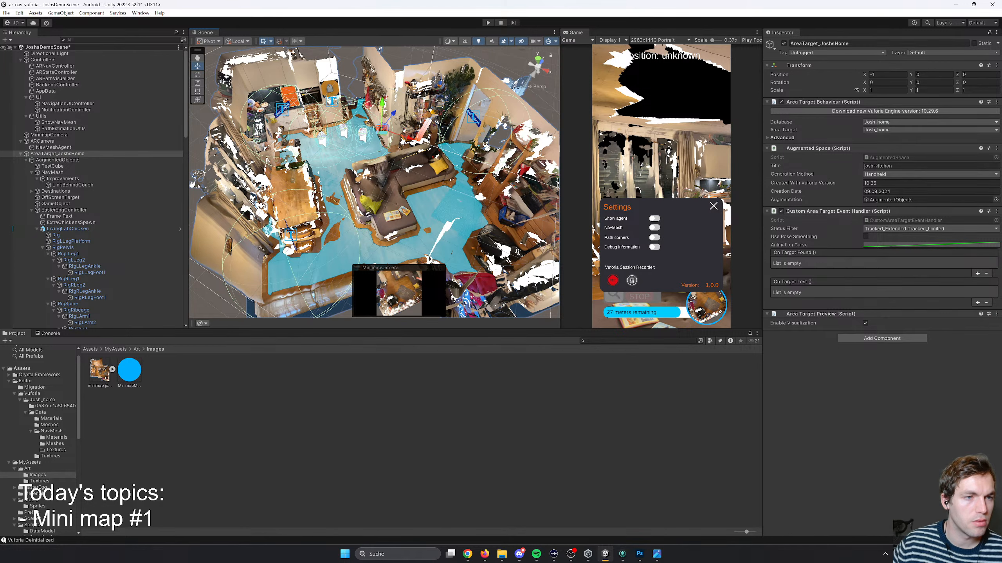
pyautogui.click(9, 154)
pyautogui.click(229, 154)
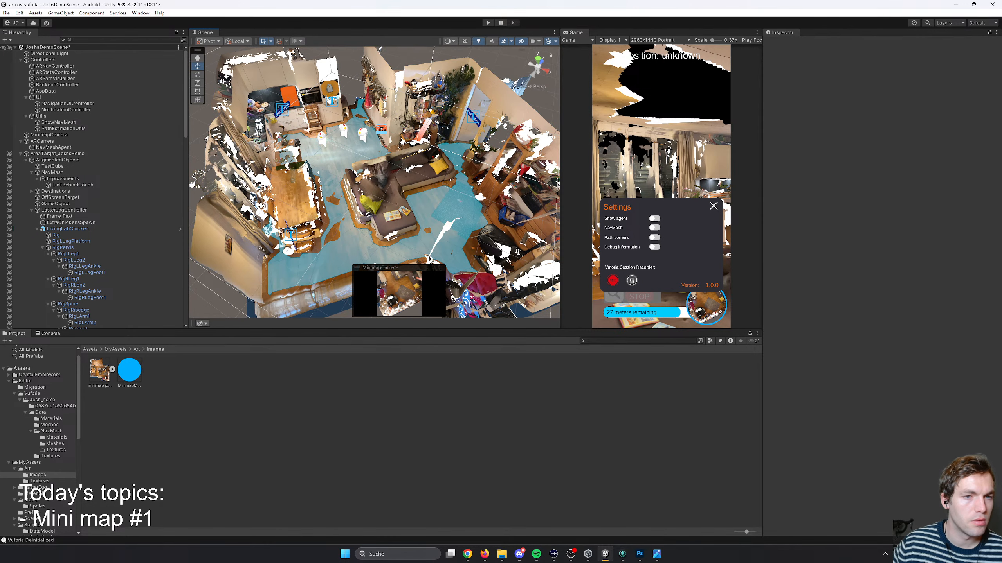
pyautogui.click(10, 154)
# - Collapse the AugmentedObjects group and select the home area target in the hierarchy
pyautogui.click(26, 160)
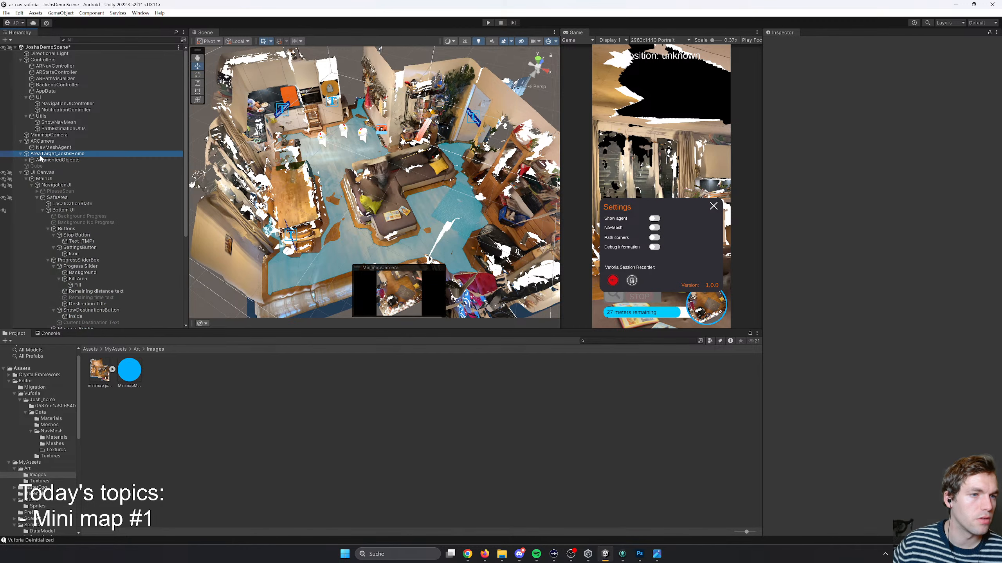
pyautogui.click(47, 154)
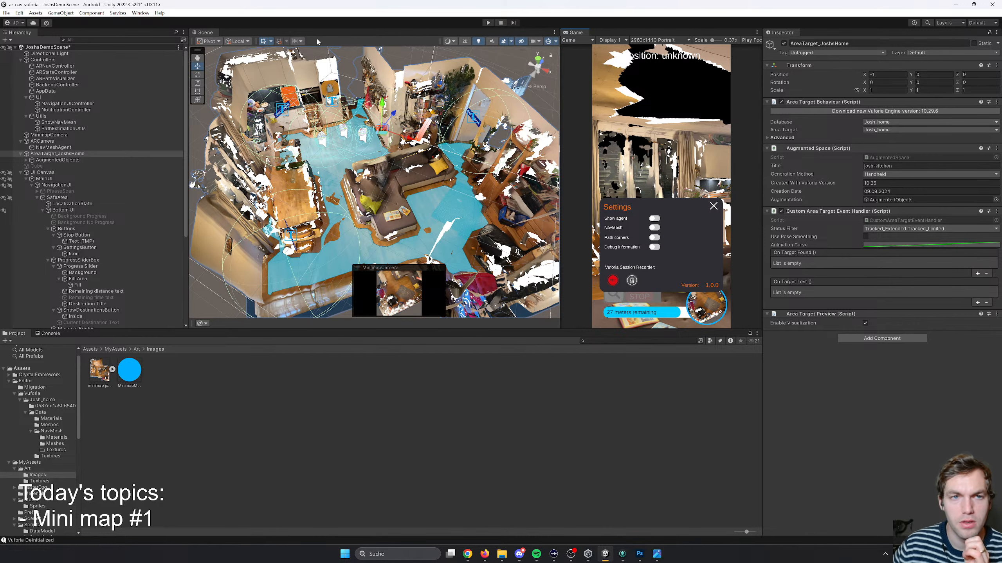
# - Run the app in Play mode and scale the Game view down to fit the whole portrait screen
pyautogui.click(488, 23)
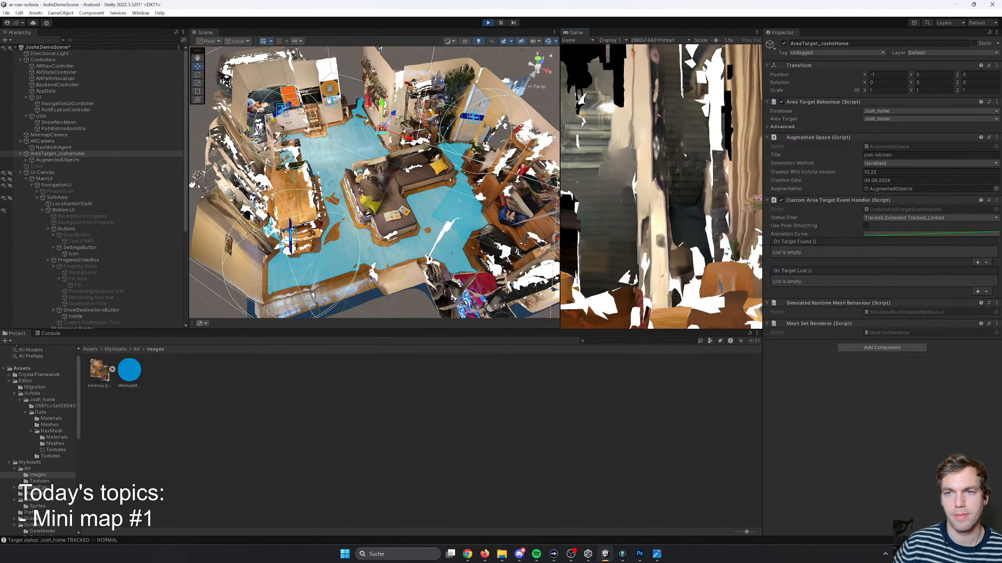
pyautogui.moveTo(717, 40); pyautogui.dragTo(652, 43)
pyautogui.moveTo(452, 193); pyautogui.dragTo(408, 189, button='right')
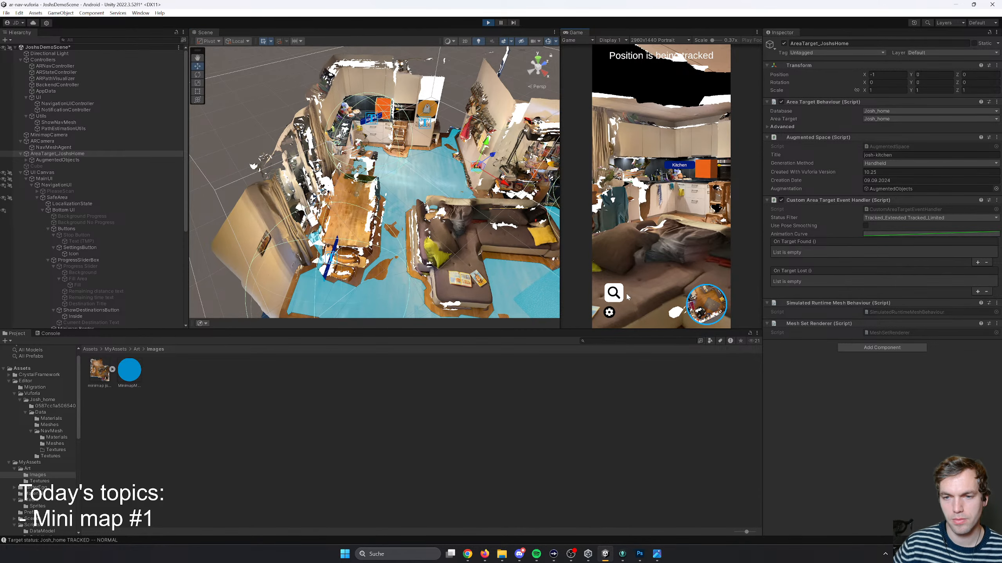
# - Walk the simulated AR camera through the home to the kitchen to check the minimap's tracking
pyautogui.moveTo(627, 296); pyautogui.dragTo(747, 253, button='right')
pyautogui.press('w')
pyautogui.press('w')
pyautogui.press('a')
pyautogui.press('w')
pyautogui.press('a')
pyautogui.press('w')
pyautogui.press('s')
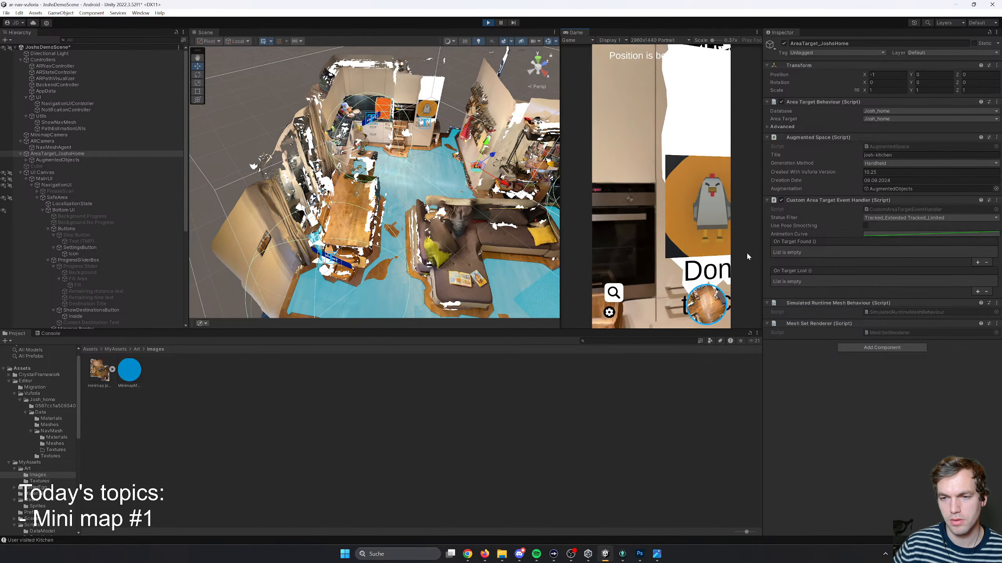
pyautogui.press('s')
# - Start navigation to the Kitchen destination in the running app
pyautogui.click(609, 313)
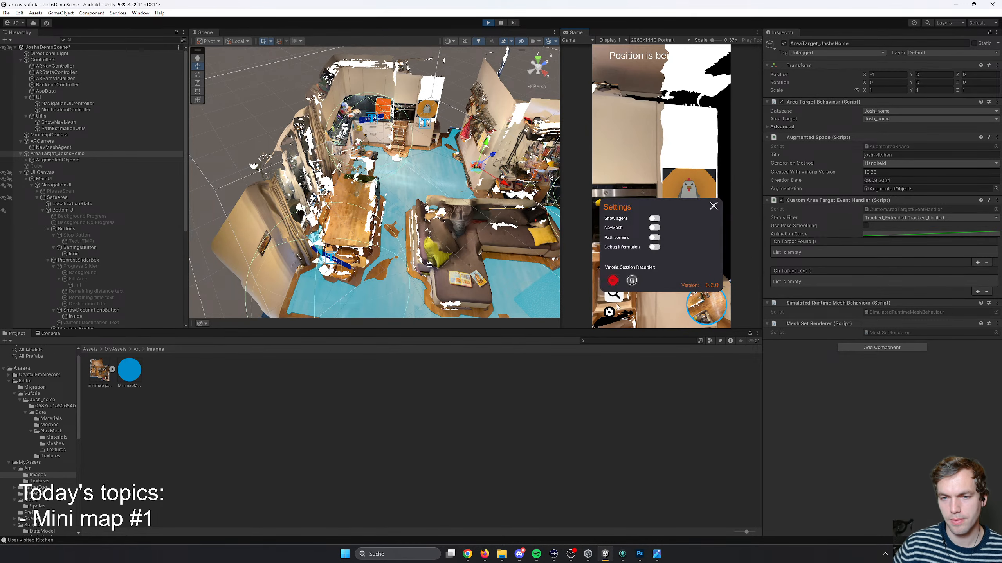
pyautogui.click(617, 298)
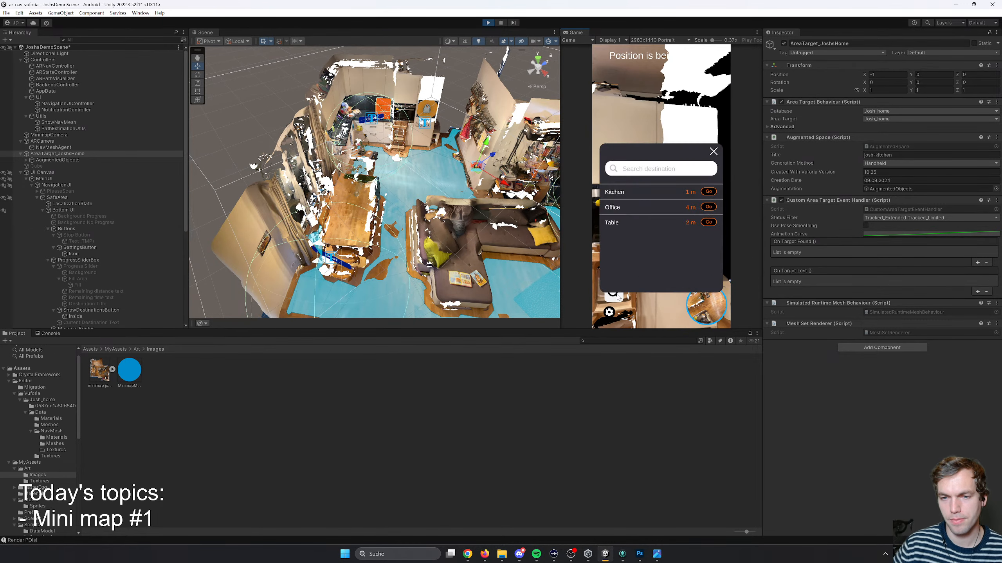
pyautogui.click(709, 192)
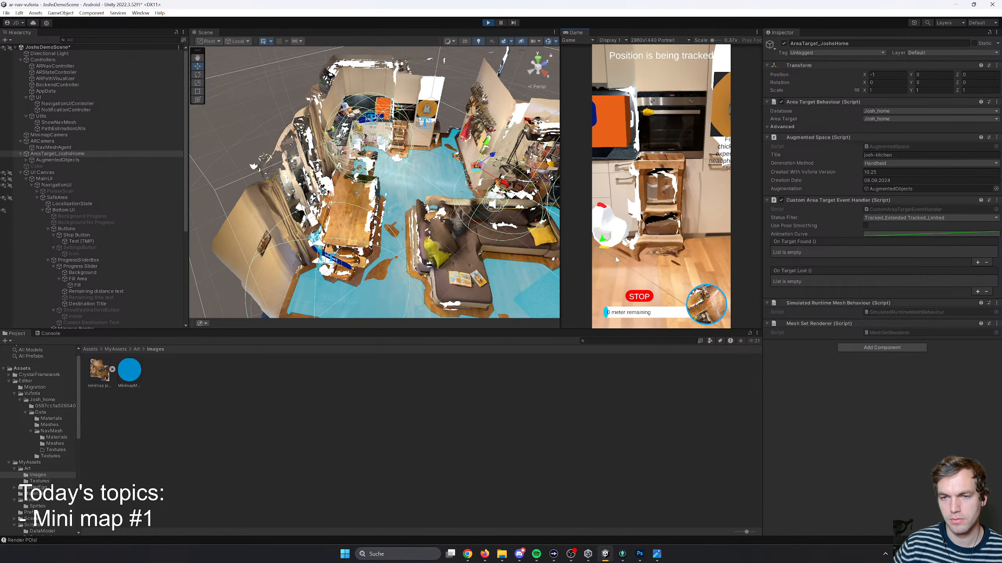
# - Turn the simulated AR camera away from the kitchen and walk it towards the dining table to test the minimap
pyautogui.moveTo(616, 260); pyautogui.dragTo(634, 168, button='right')
pyautogui.moveTo(633, 227); pyautogui.dragTo(535, 236, button='right')
pyautogui.press('w')
pyautogui.press('w')
pyautogui.press('w')
pyautogui.press('w')
pyautogui.press('w')
pyautogui.press('w')
pyautogui.press('w')
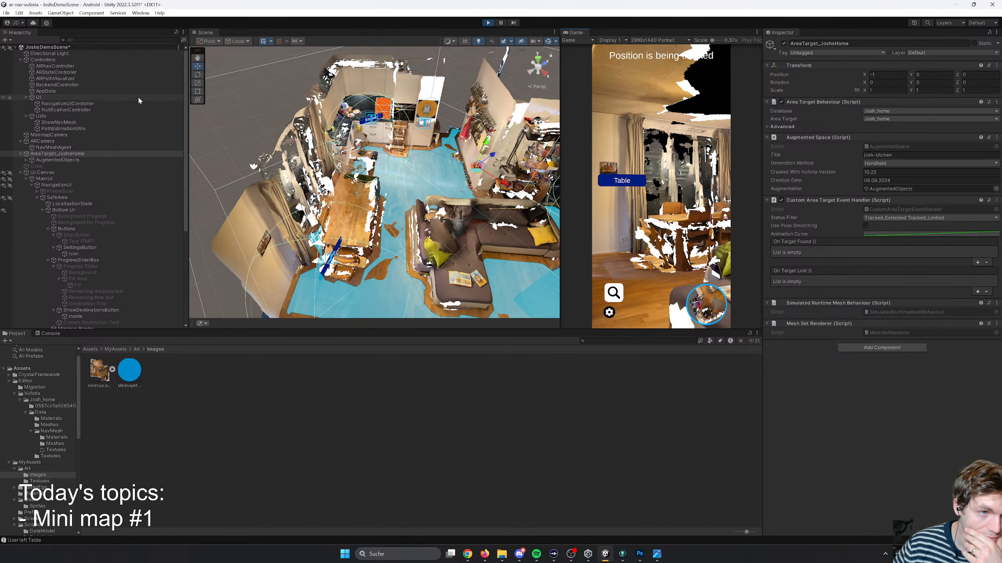
# - Inspect the components of the ARPathVisualizer, ARStateController and BackendController objects
pyautogui.click(57, 79)
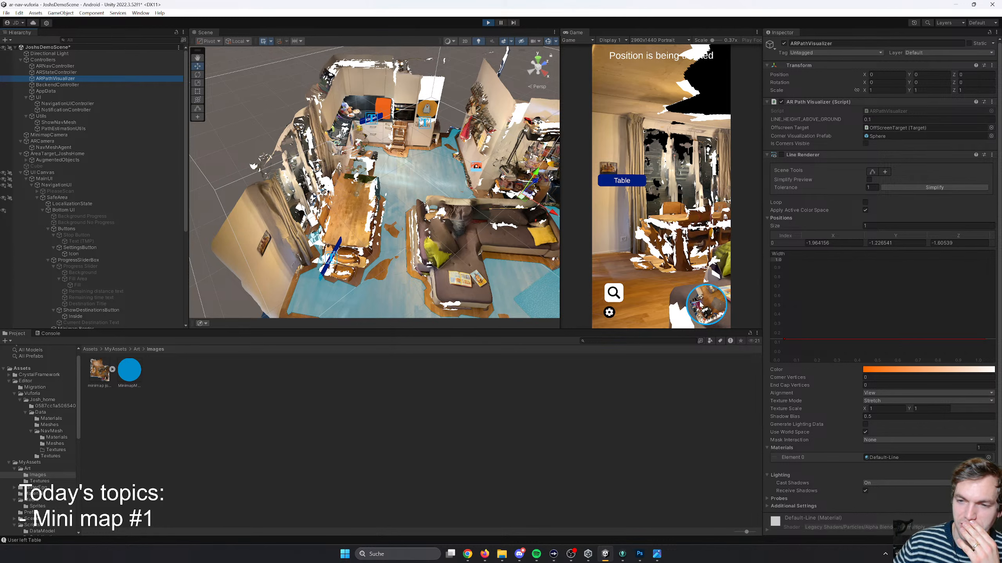
pyautogui.click(51, 73)
pyautogui.click(51, 85)
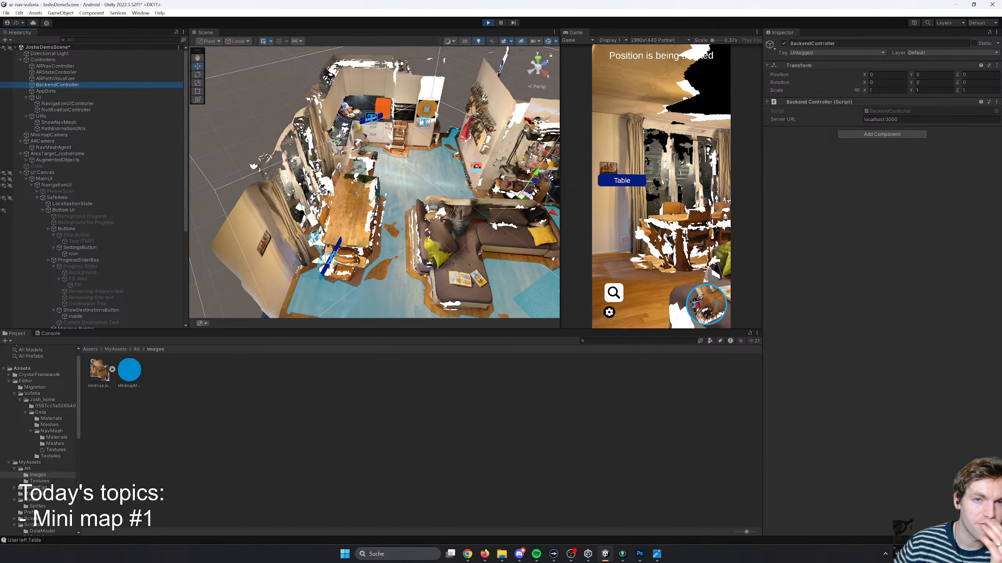
# - Turn on the NavMesh display in the running app's settings and close them
pyautogui.click(609, 312)
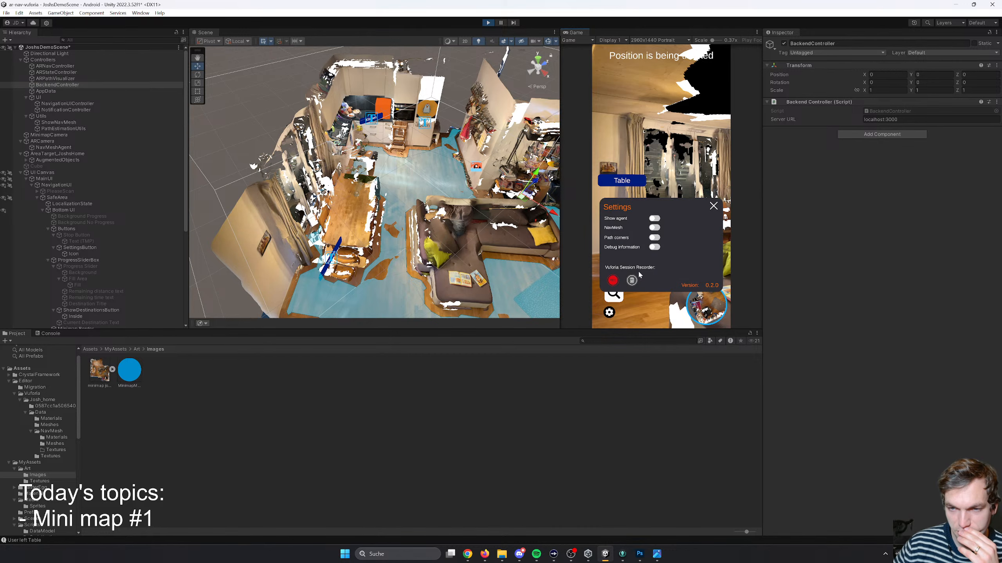
pyautogui.click(656, 229)
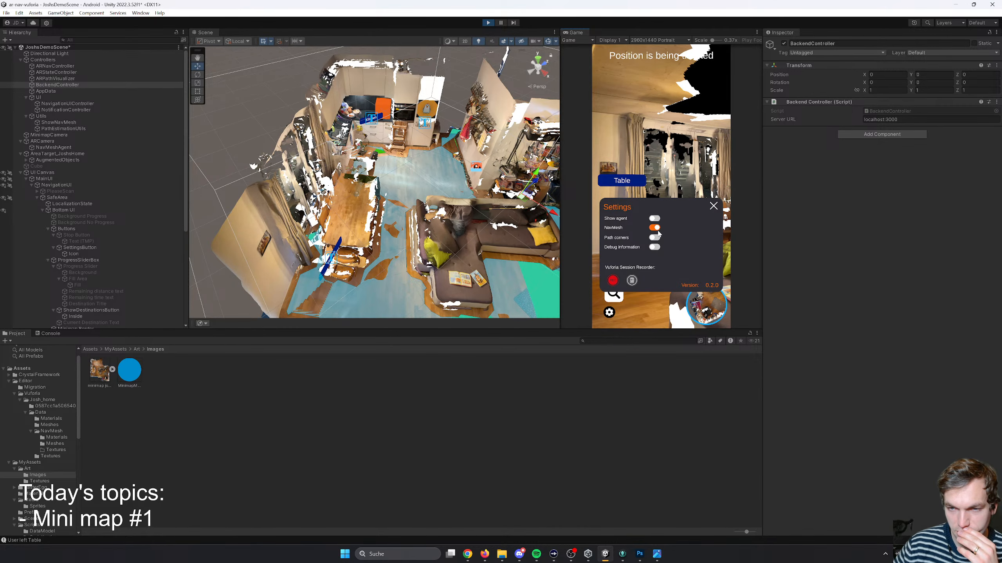
pyautogui.click(713, 206)
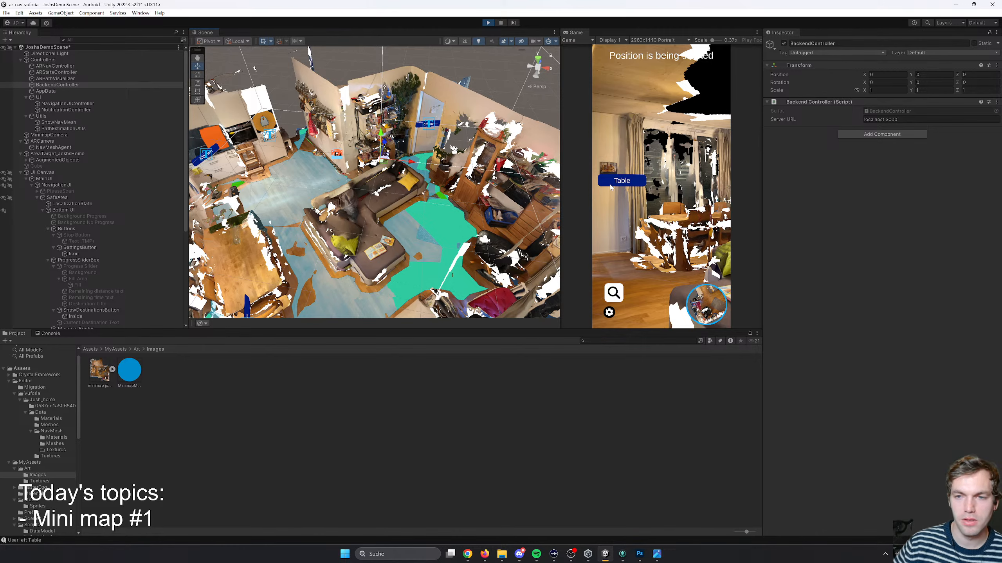
# - Walk the AR camera onto the displayed NavMesh near the sofa and frame the NavMeshAgent in the Scene view
pyautogui.moveTo(610, 188); pyautogui.dragTo(868, 311, button='right')
pyautogui.press('w')
pyautogui.press('s')
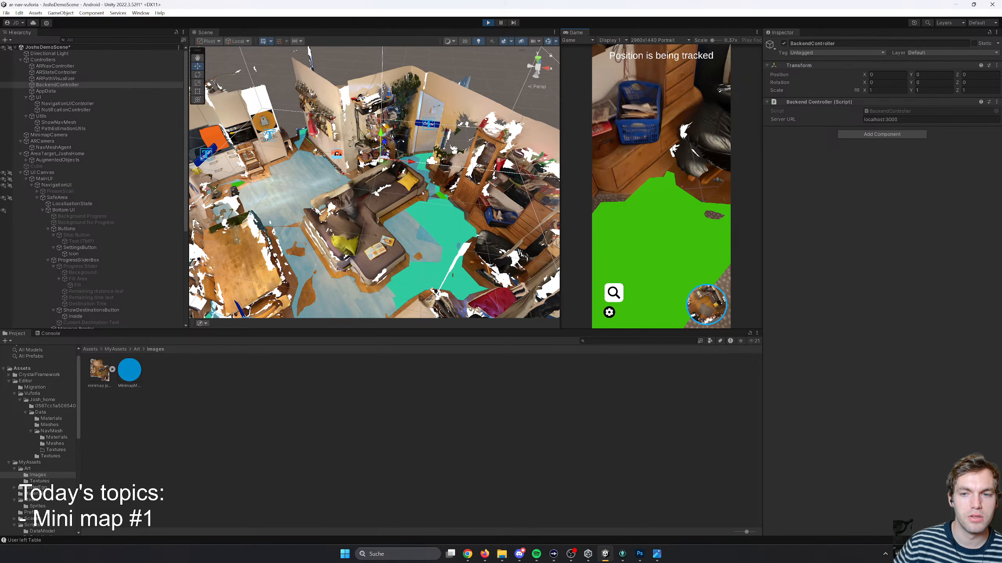
pyautogui.moveTo(612, 134); pyautogui.dragTo(613, 209, button='right')
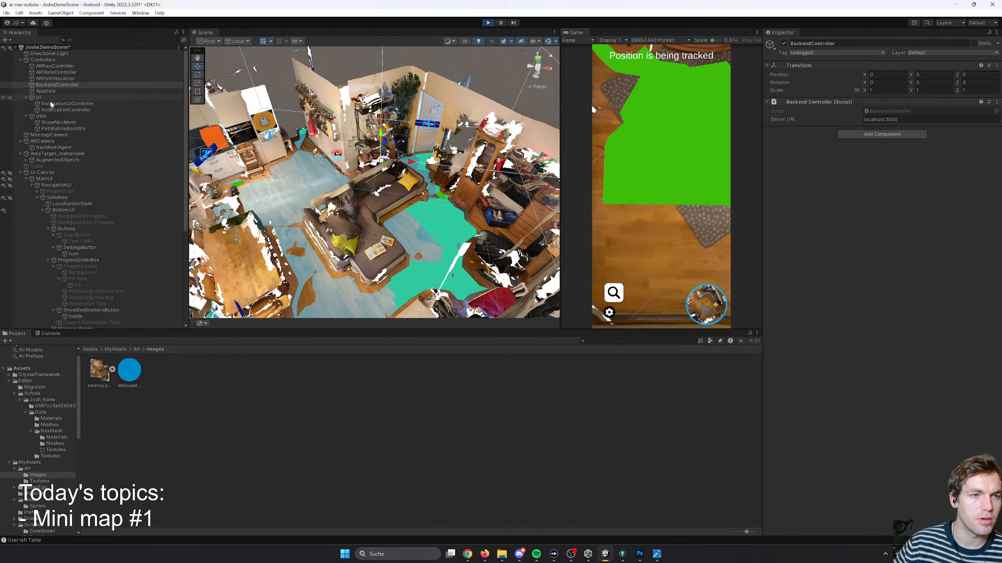
pyautogui.doubleClick(47, 148)
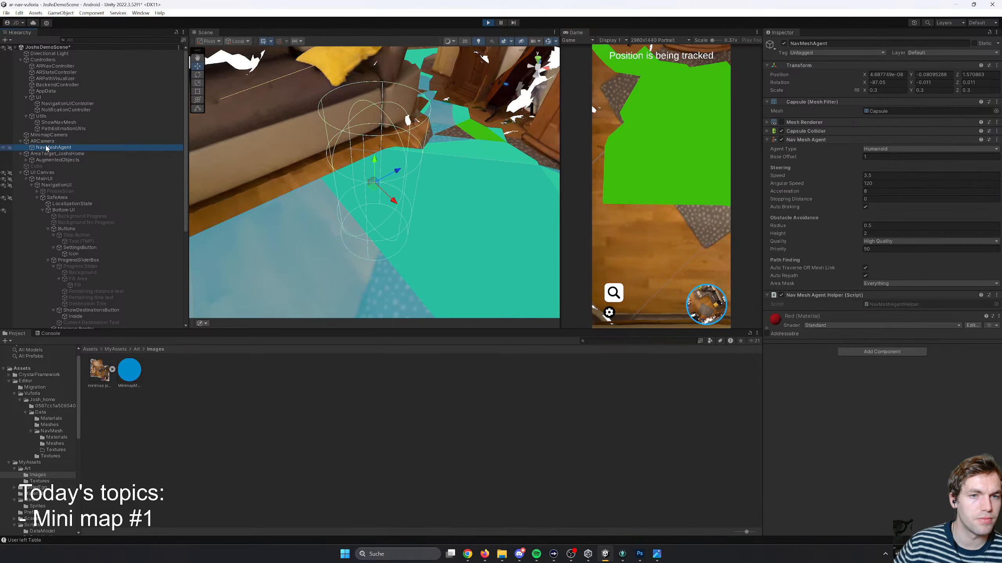
pyautogui.scroll(-10, 542, 216)
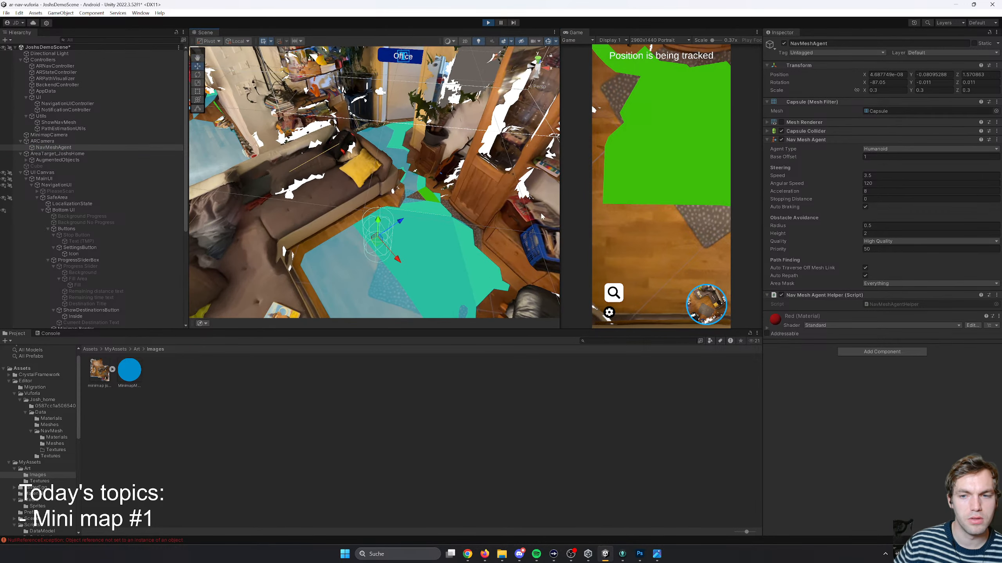
# - Review the logged messages and the latest error in the Console, and clear the log
pyautogui.click(59, 335)
pyautogui.click(180, 471)
pyautogui.scroll(2, 195, 434)
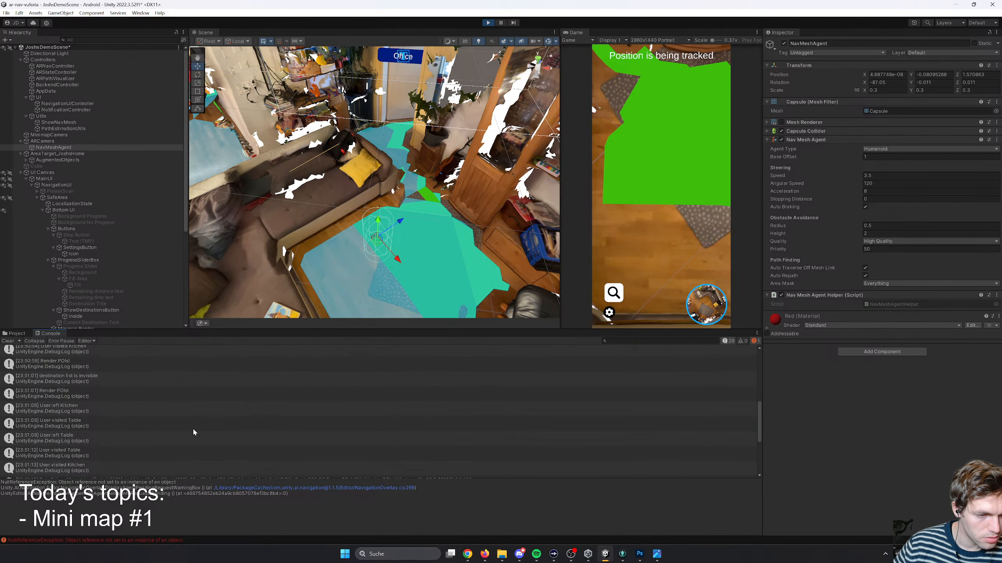
pyautogui.scroll(-2, 188, 426)
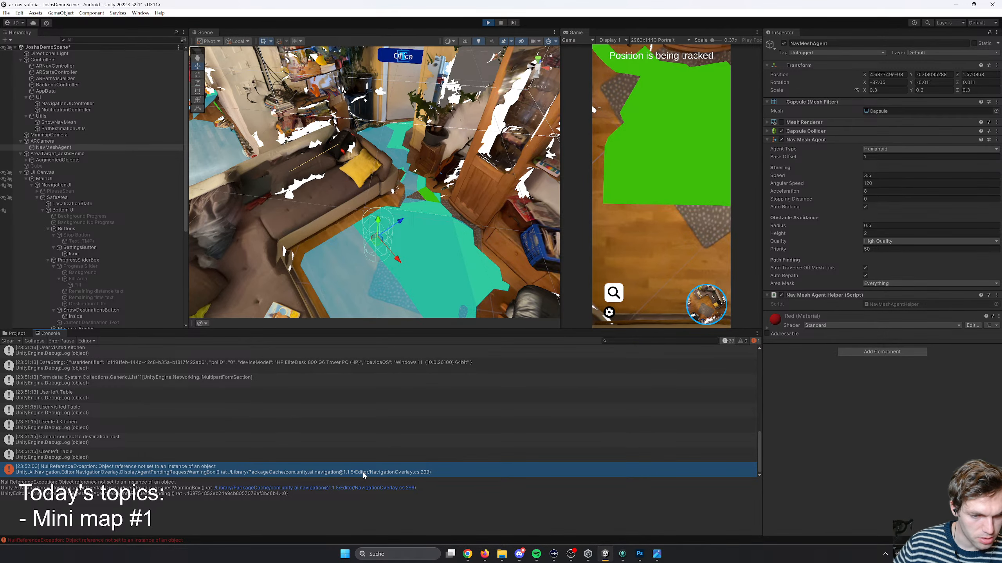
pyautogui.click(348, 475)
pyautogui.scroll(10, 319, 467)
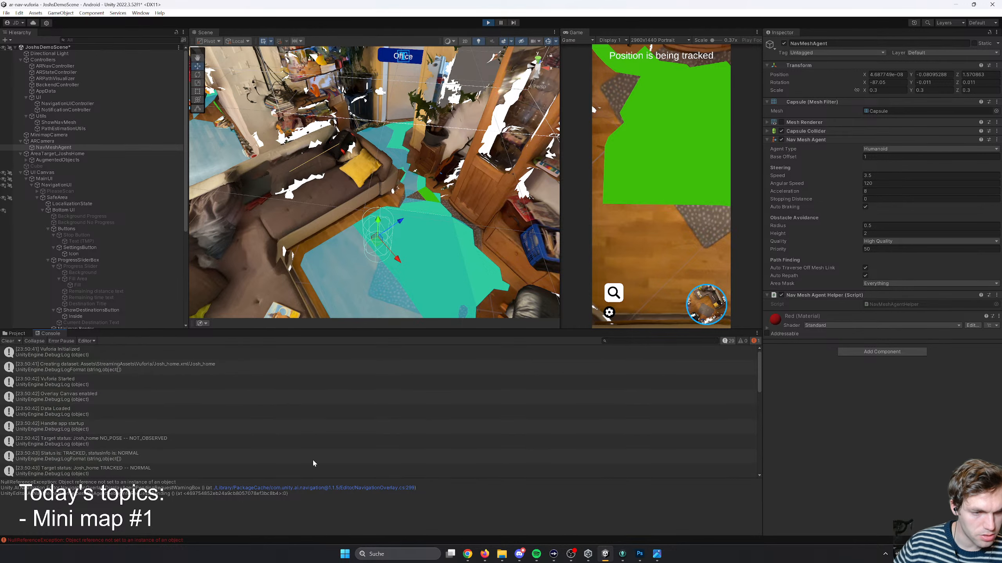
pyautogui.click(8, 341)
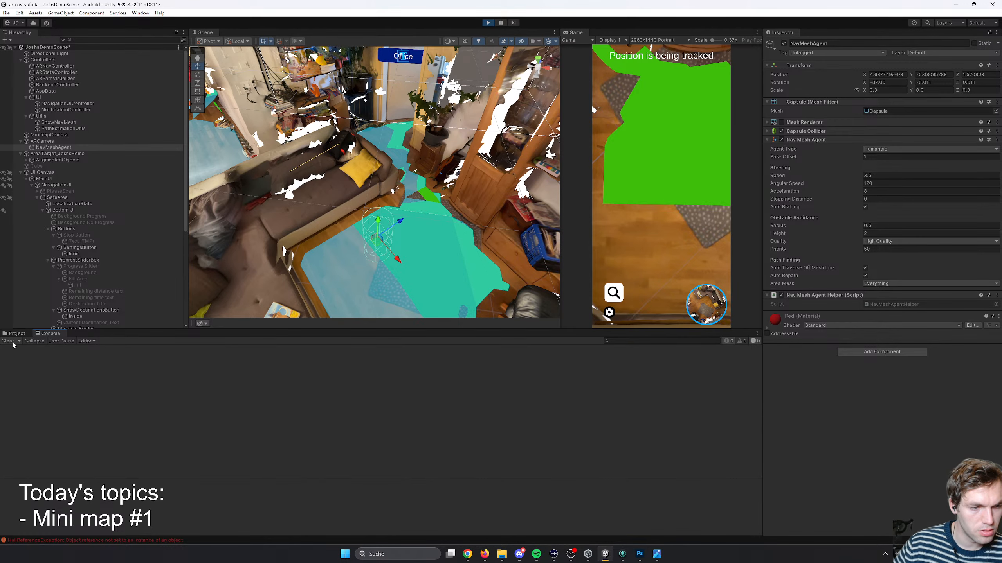
# - Start navigation to the Office destination to check the path line, and stop it again
pyautogui.click(613, 293)
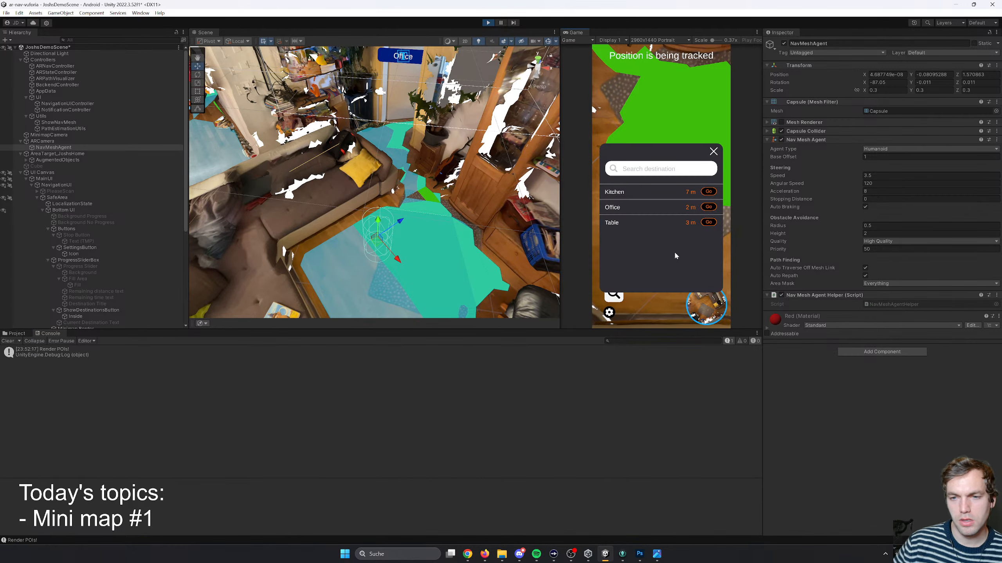
pyautogui.click(708, 211)
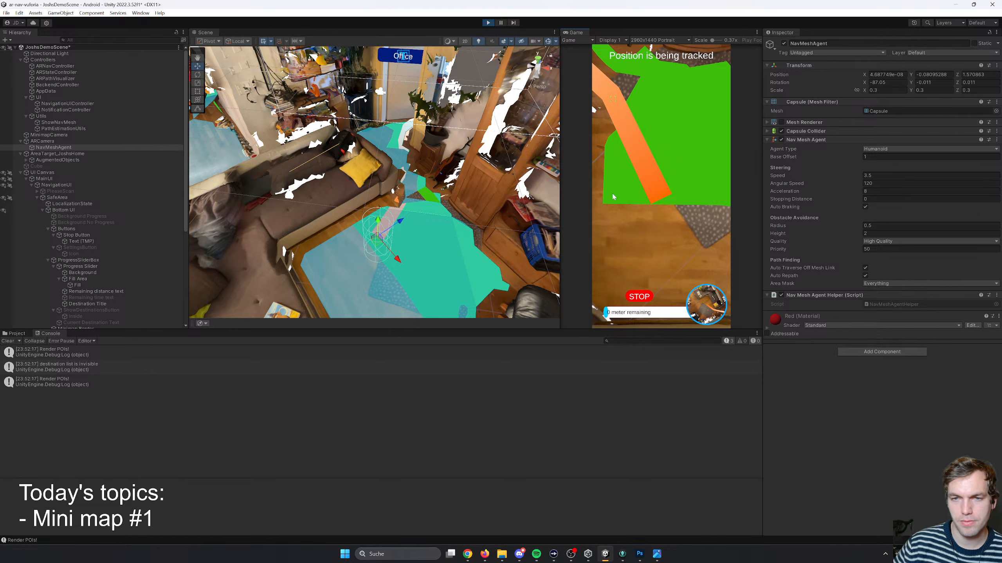
pyautogui.click(639, 296)
# - Turn the NavMesh display off and Show agent on in the running app's settings
pyautogui.click(610, 313)
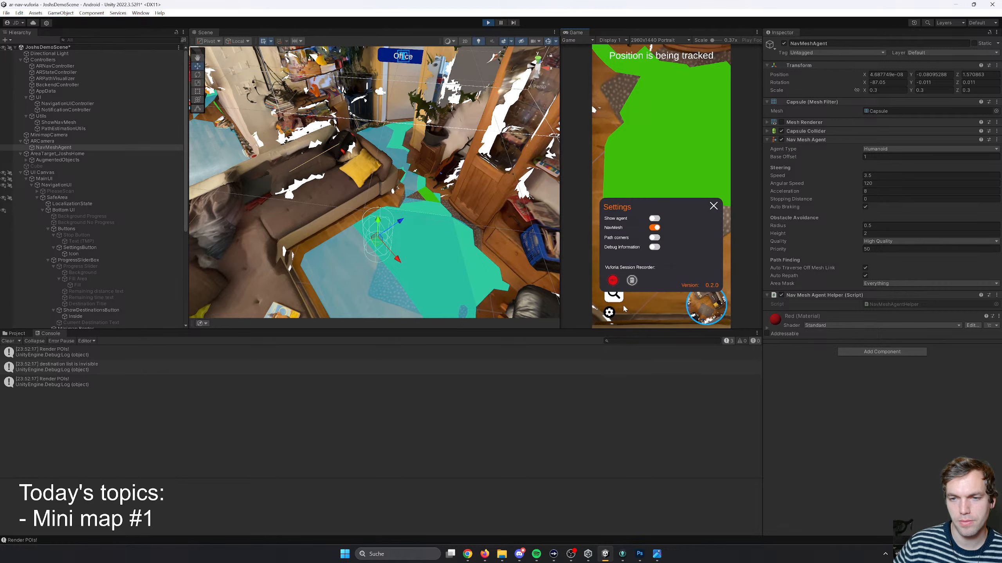
pyautogui.click(654, 228)
pyautogui.click(654, 227)
pyautogui.click(654, 228)
pyautogui.click(655, 218)
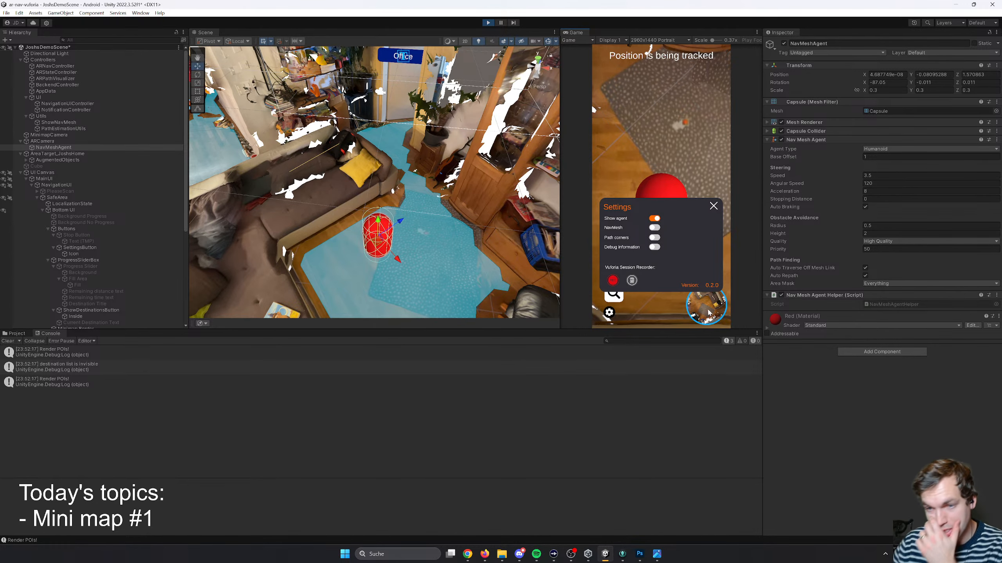
pyautogui.click(713, 206)
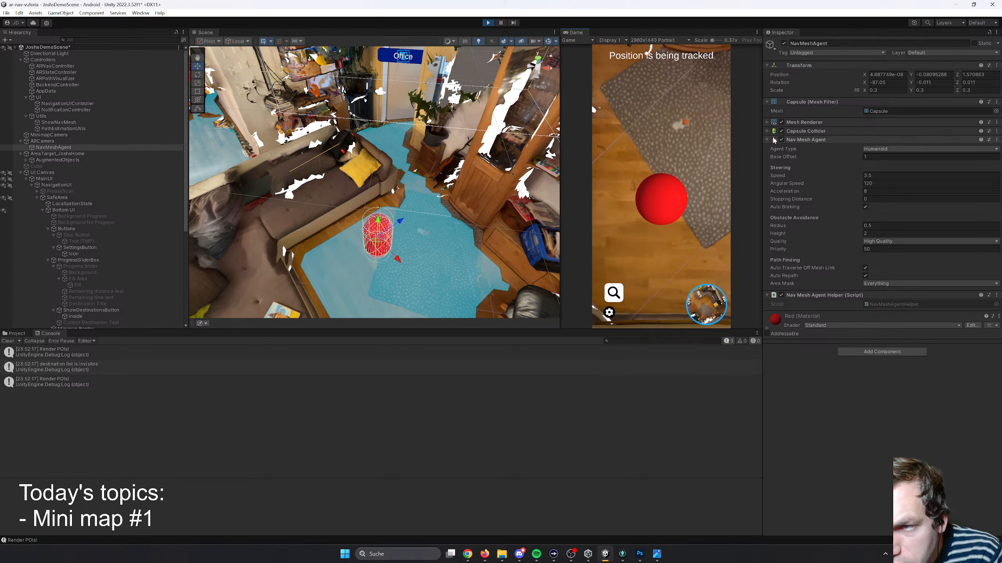
# - Try the Water layer on the NavMeshAgent and restore it to Default
pyautogui.click(927, 53)
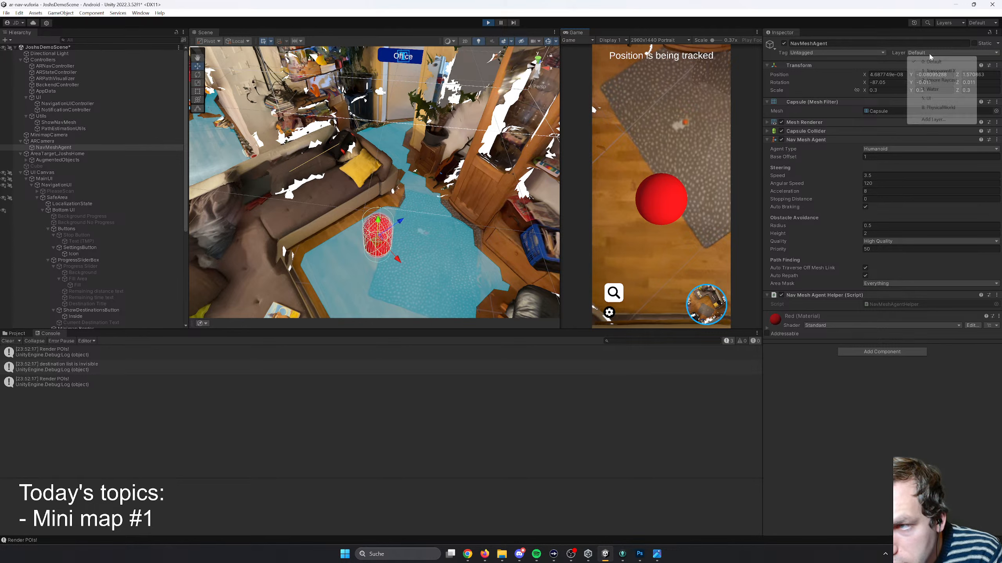
pyautogui.click(938, 63)
pyautogui.click(938, 54)
pyautogui.click(930, 89)
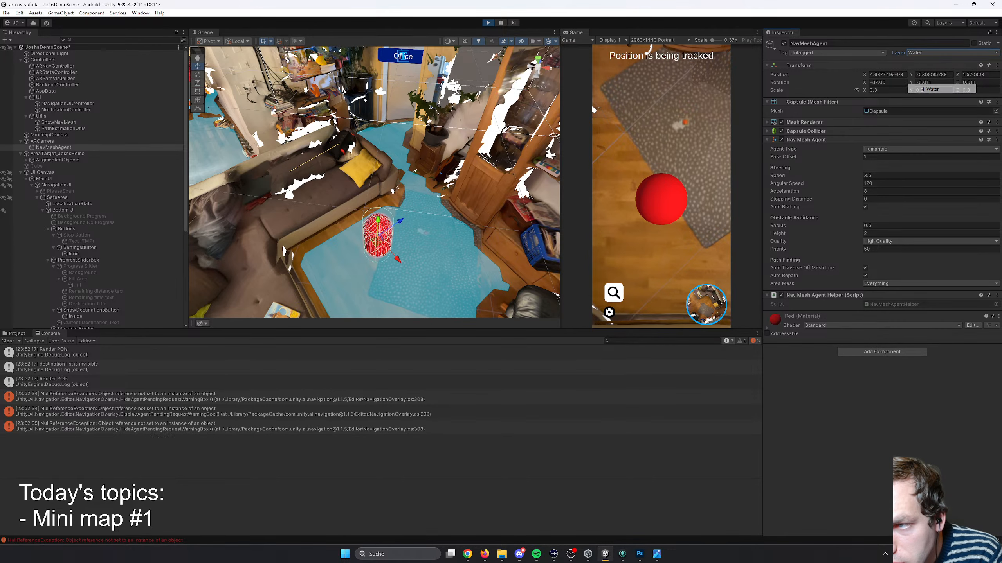
pyautogui.click(934, 54)
pyautogui.click(934, 62)
# - Try the Respawn, MainCamera, Player, GameController and Chicken tags on the NavMeshAgent and reset it to Untagged
pyautogui.click(835, 53)
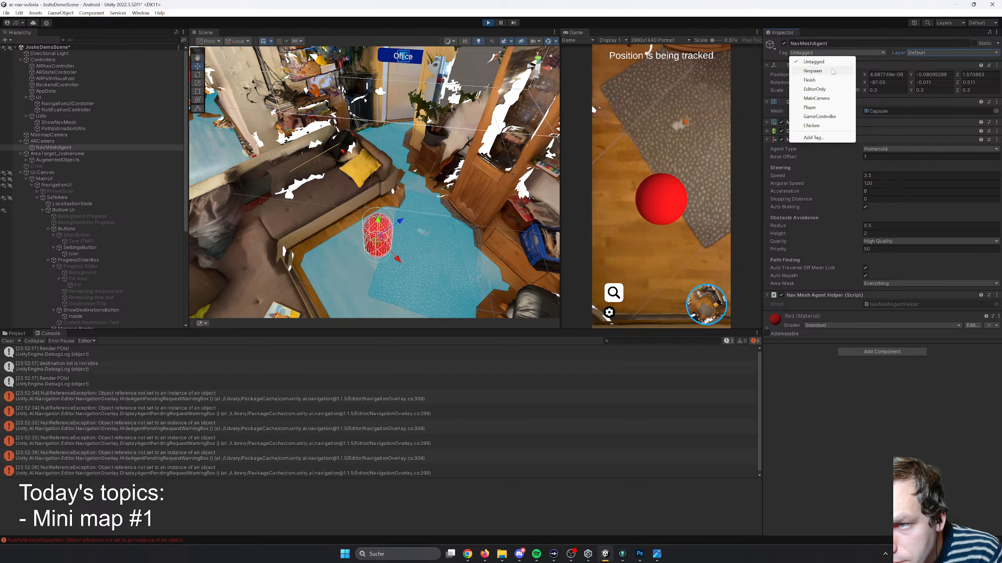
pyautogui.click(833, 71)
pyautogui.click(836, 53)
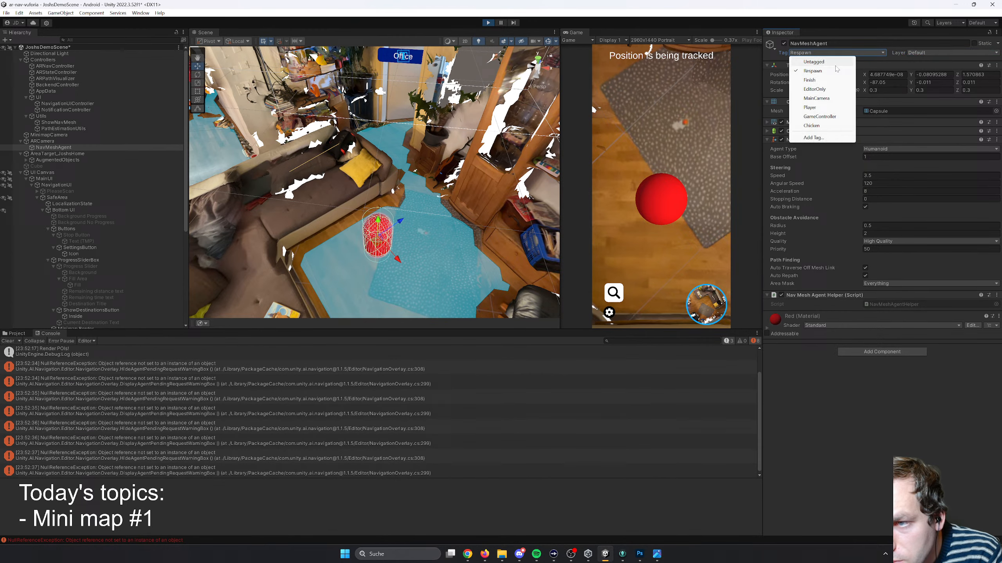
pyautogui.click(824, 94)
pyautogui.click(820, 54)
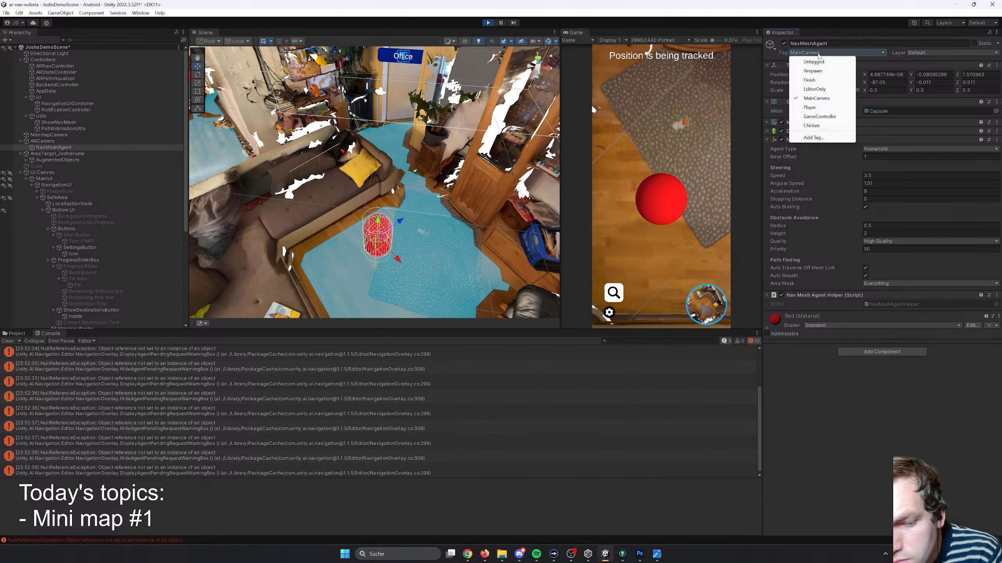
pyautogui.click(823, 107)
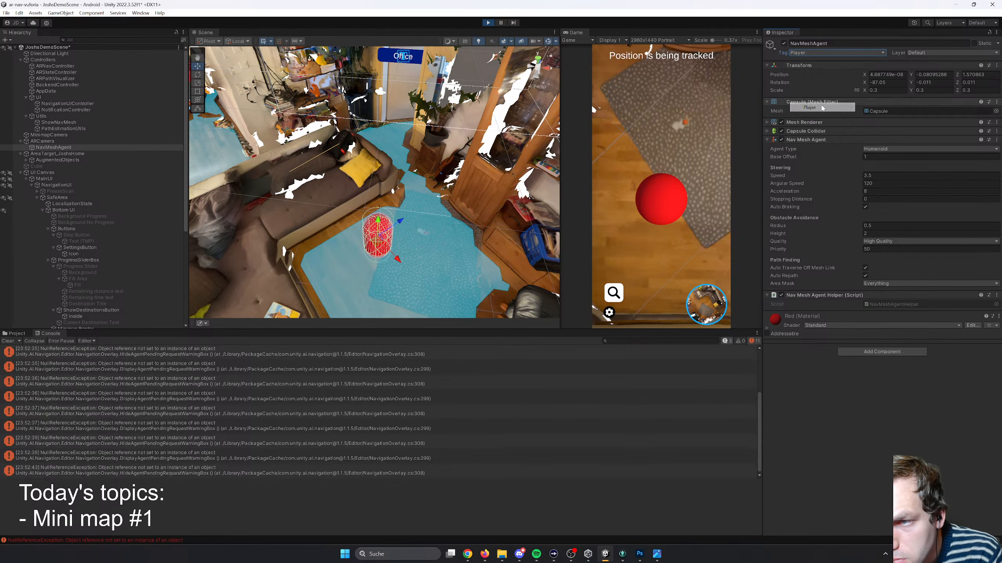
pyautogui.click(824, 53)
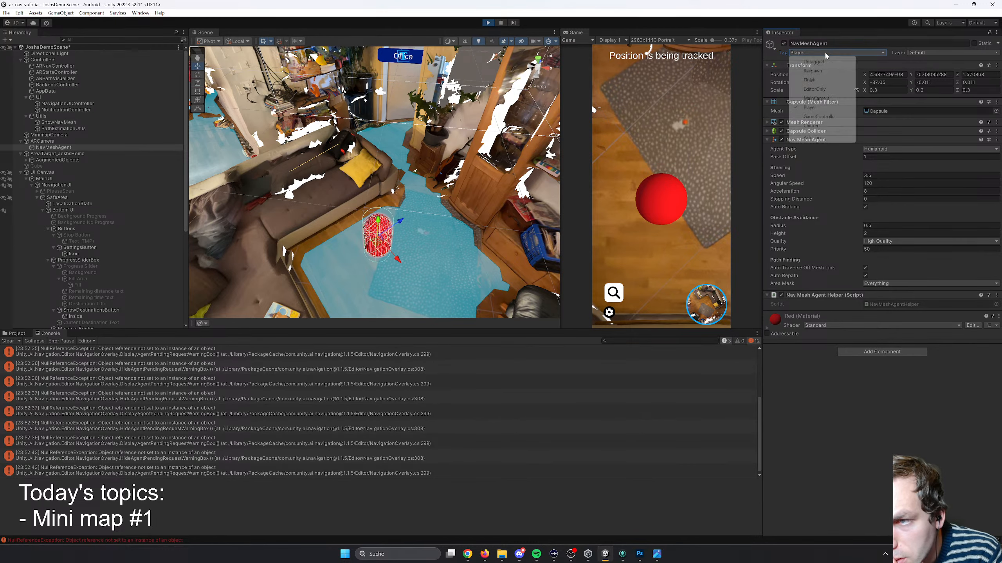
pyautogui.click(820, 120)
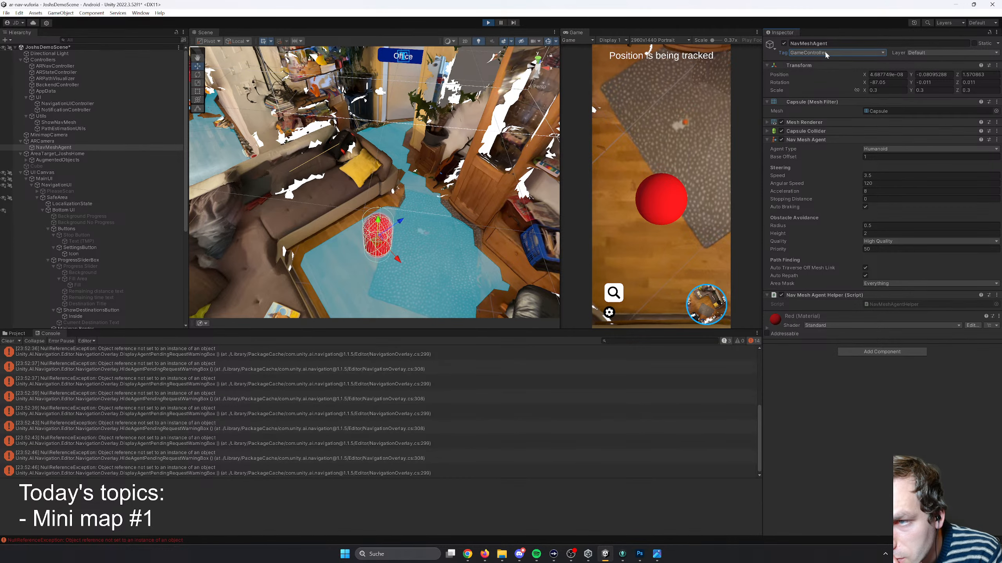
pyautogui.click(824, 54)
pyautogui.click(818, 125)
pyautogui.click(822, 55)
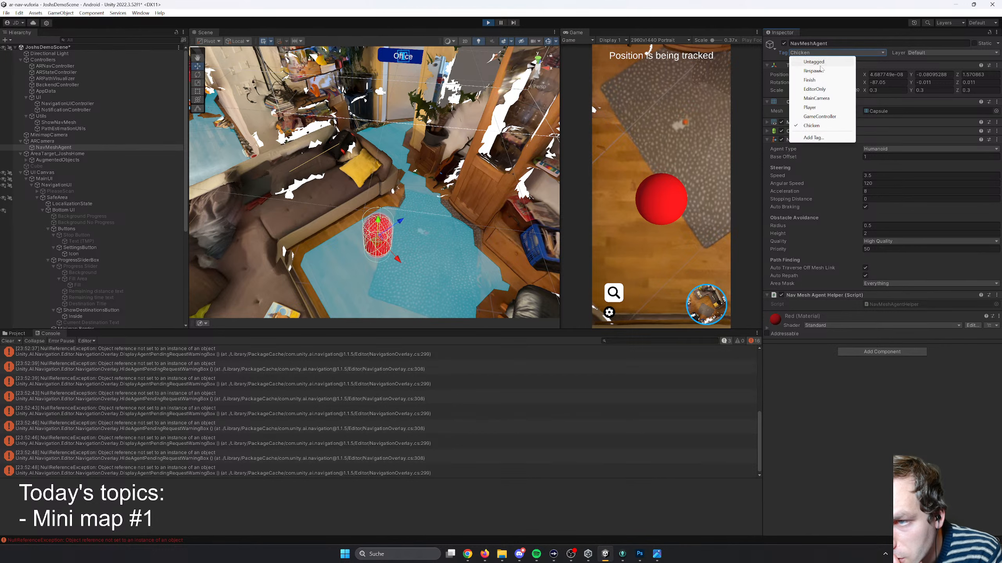
pyautogui.click(823, 62)
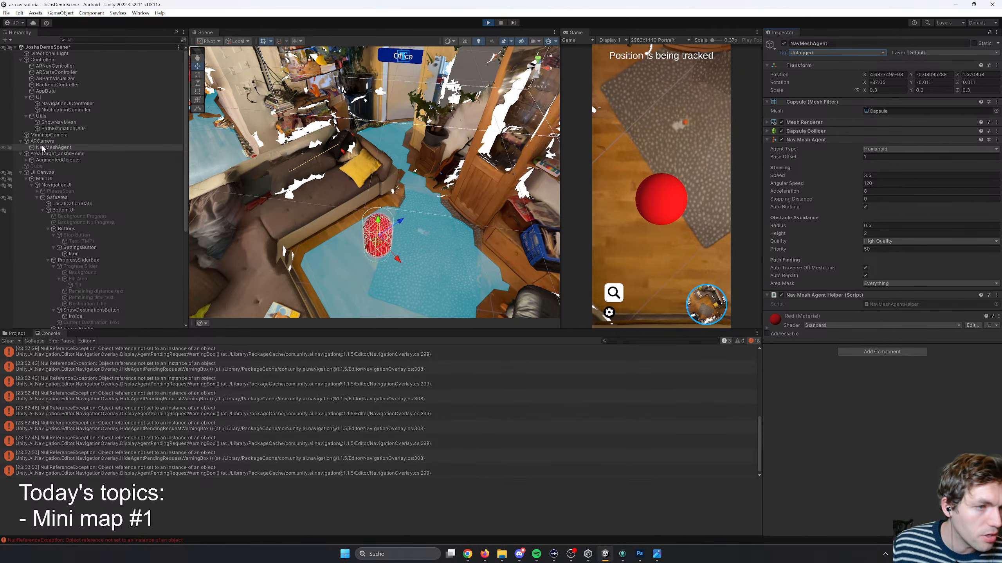
# - Create a 3D cube as a child of the ARCamera
pyautogui.scroll(-10, 51, 149)
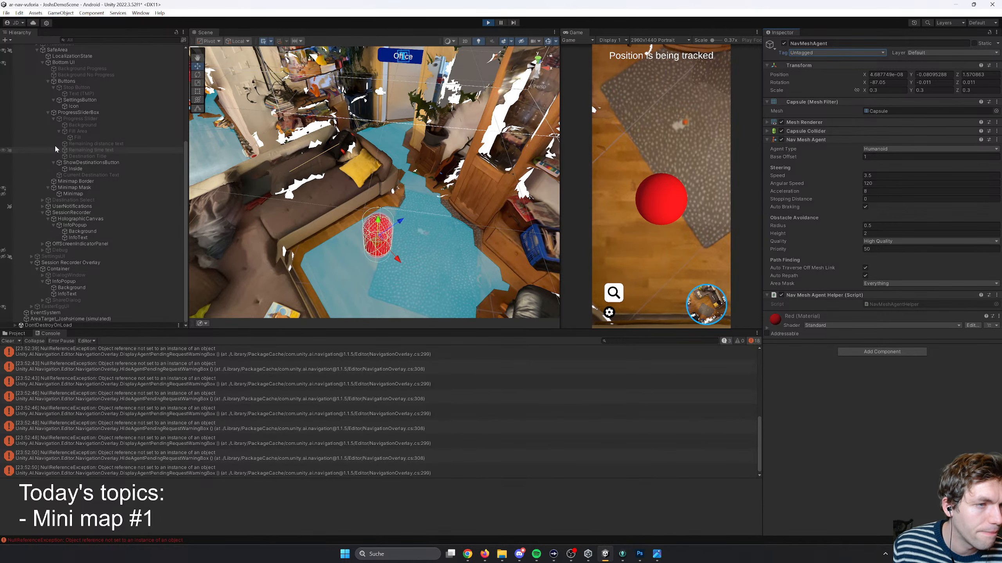
pyautogui.scroll(10, 56, 149)
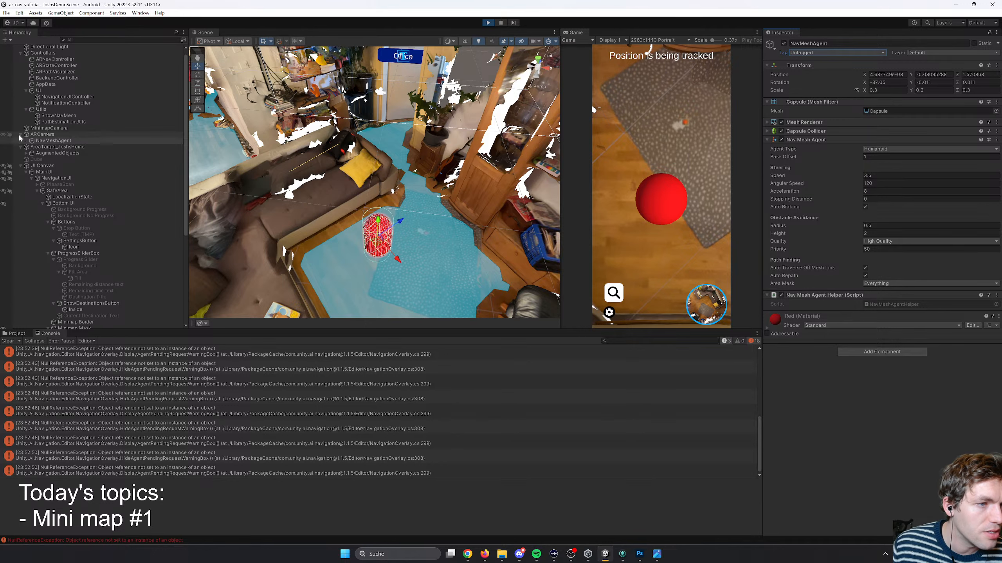
pyautogui.click(20, 134)
pyautogui.click(44, 135)
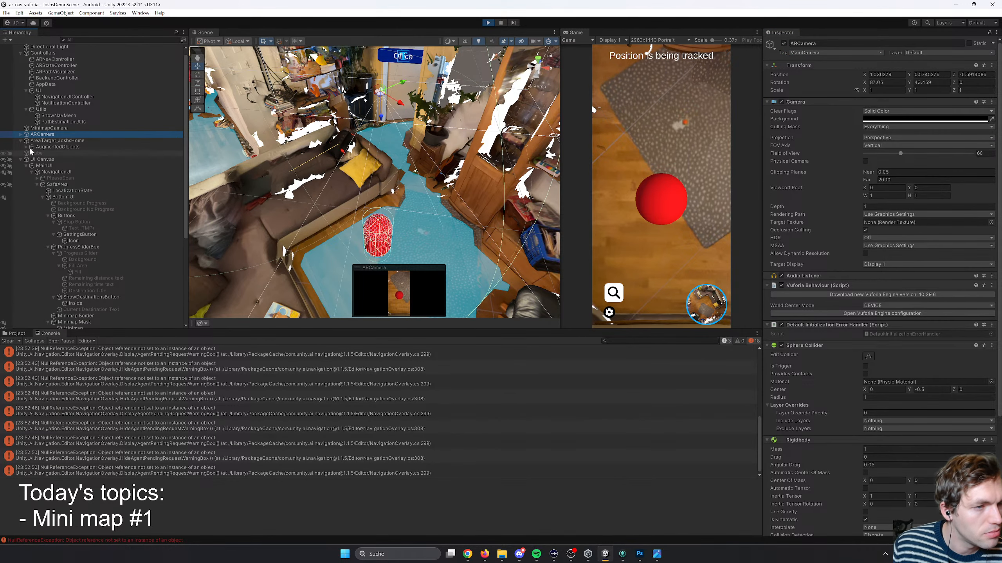
pyautogui.click(18, 110)
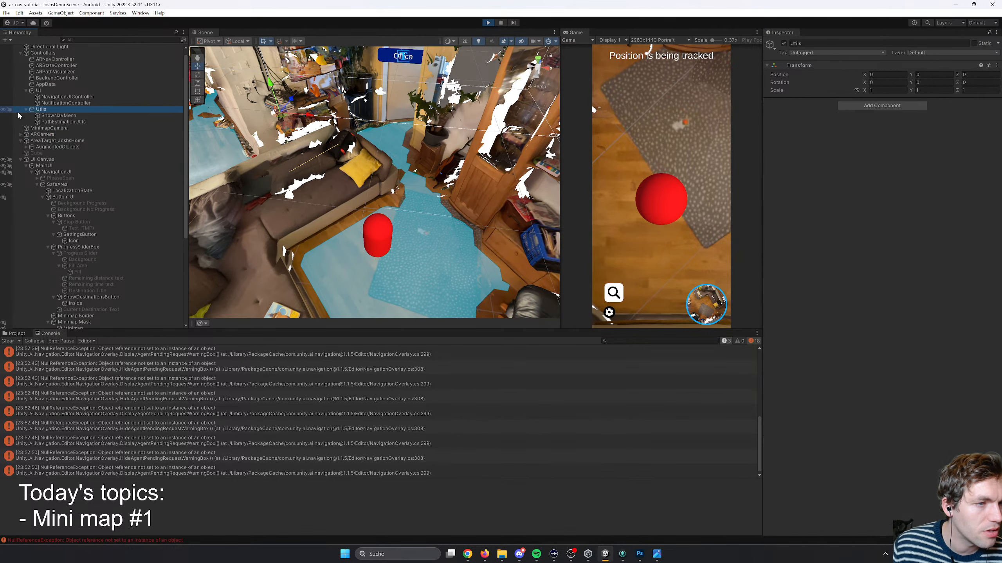
pyautogui.rightClick(18, 112)
pyautogui.click(49, 117)
pyautogui.rightClick(40, 134)
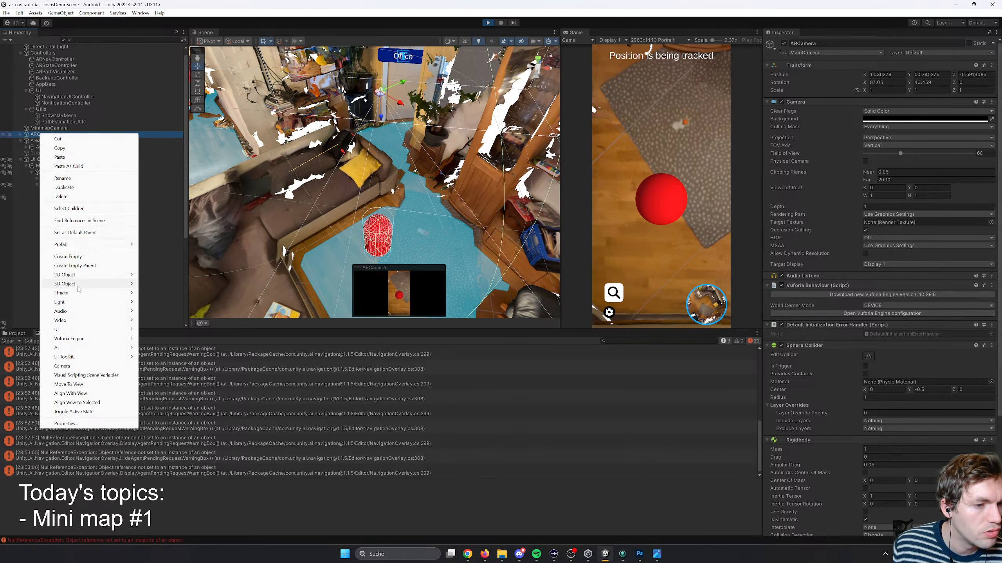
pyautogui.moveTo(79, 288)
pyautogui.click(157, 284)
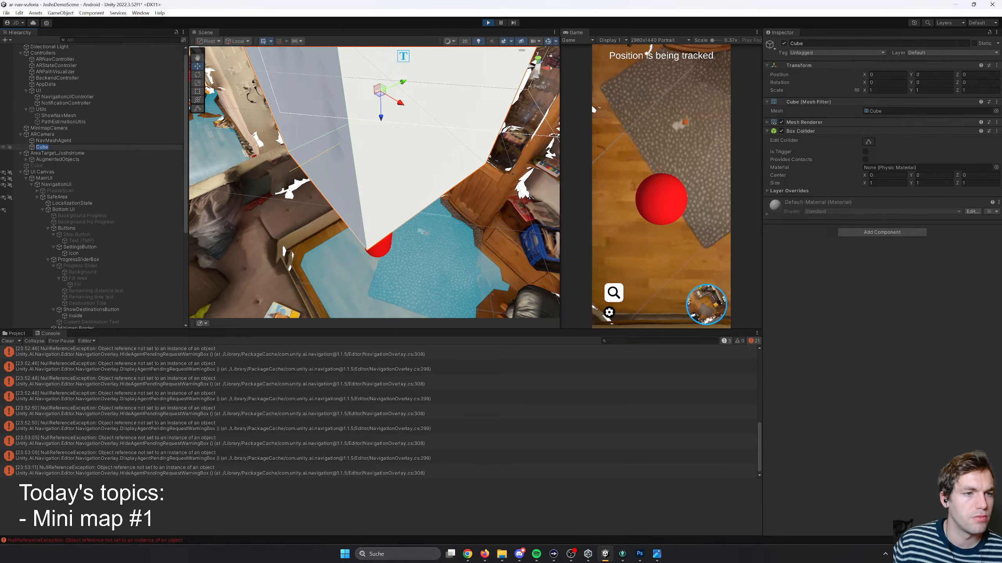
# - Move the cube out of ARCamera to the scene root and place it near the sofa at about X 0.72, Y -1.49, Z -1.51
pyautogui.click(45, 152)
pyautogui.moveTo(48, 148)
pyautogui.mouseDown()
pyautogui.moveTo(56, 135)
pyautogui.moveTo(44, 131)
pyautogui.mouseUp()
pyautogui.press('s')
pyautogui.moveTo(400, 160); pyautogui.dragTo(399, 161, button='right')
pyautogui.moveTo(381, 193); pyautogui.dragTo(356, 257)
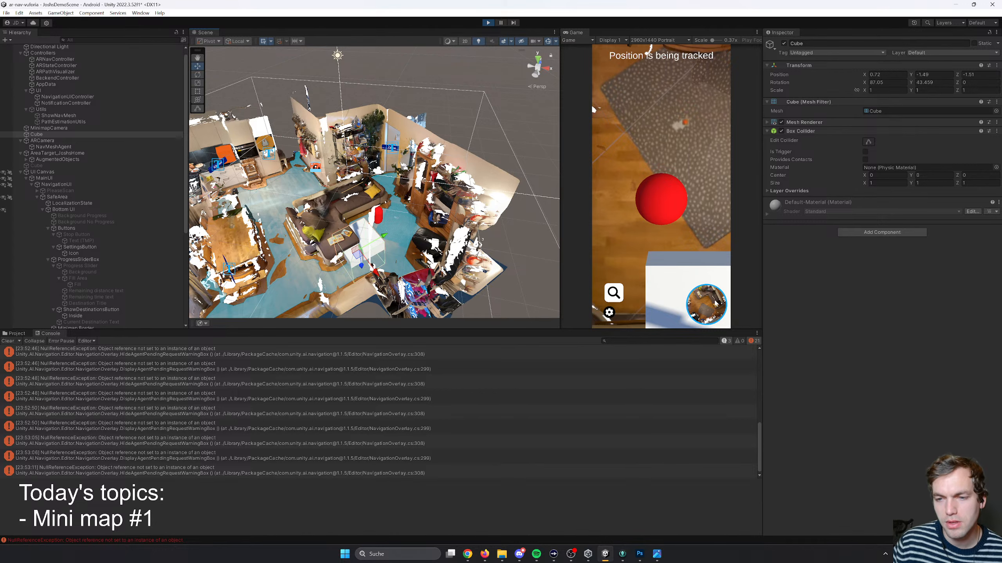
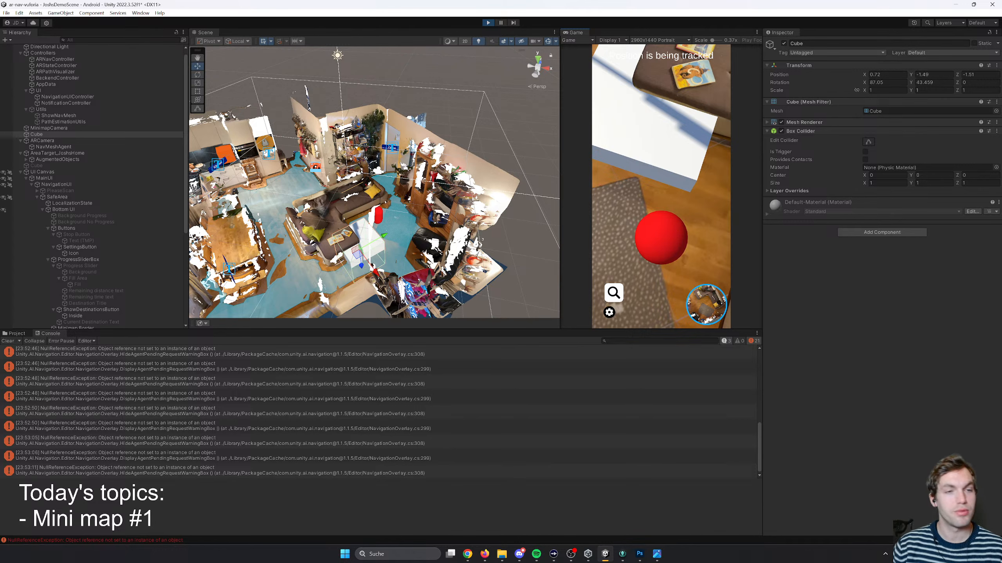
# - Move the Cube in the scene to about X 1.17, Y -1.46, Z -1.22
pyautogui.click(58, 141)
pyautogui.click(50, 135)
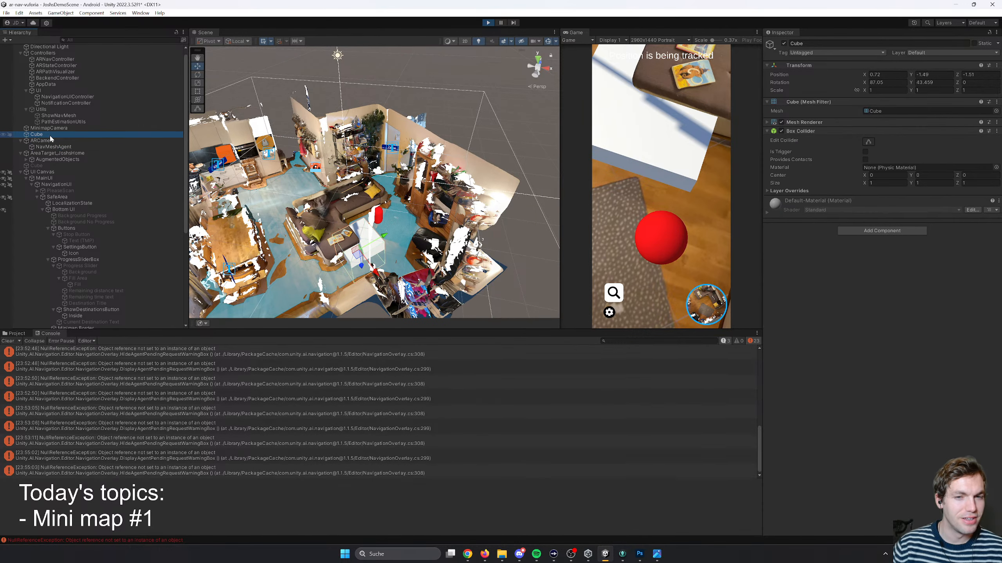
pyautogui.click(363, 256)
pyautogui.click(362, 256)
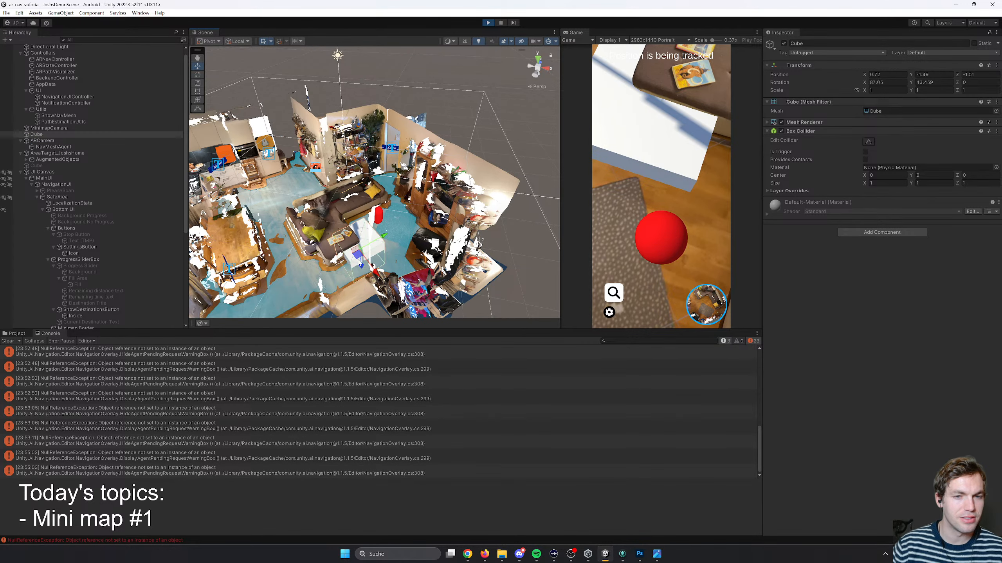
pyautogui.moveTo(358, 255)
pyautogui.mouseDown()
pyautogui.moveTo(366, 235)
pyautogui.moveTo(386, 249)
pyautogui.moveTo(377, 247)
pyautogui.mouseUp()
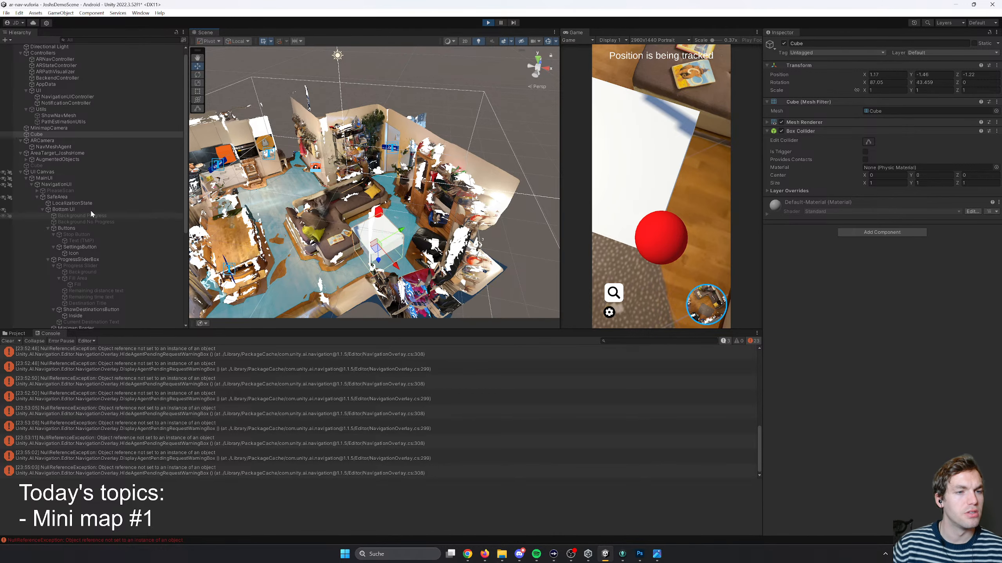
# - Examine the NavMeshAgent, Minimap Mask and Minimap objects, and open the MiniMapRenderTexture used by the Minimap image
pyautogui.click(57, 147)
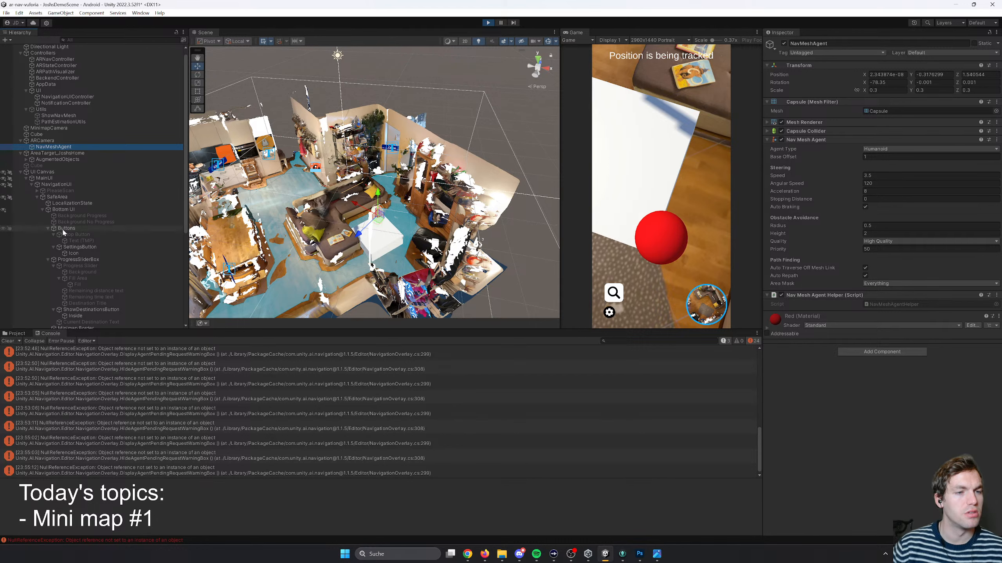
pyautogui.scroll(1, 21, 172)
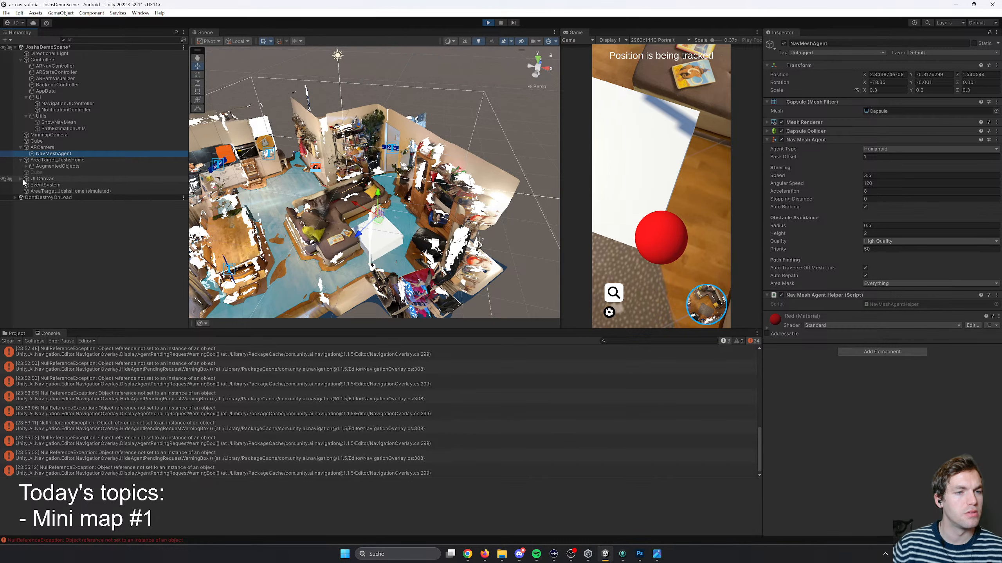
pyautogui.scroll(-6, 81, 255)
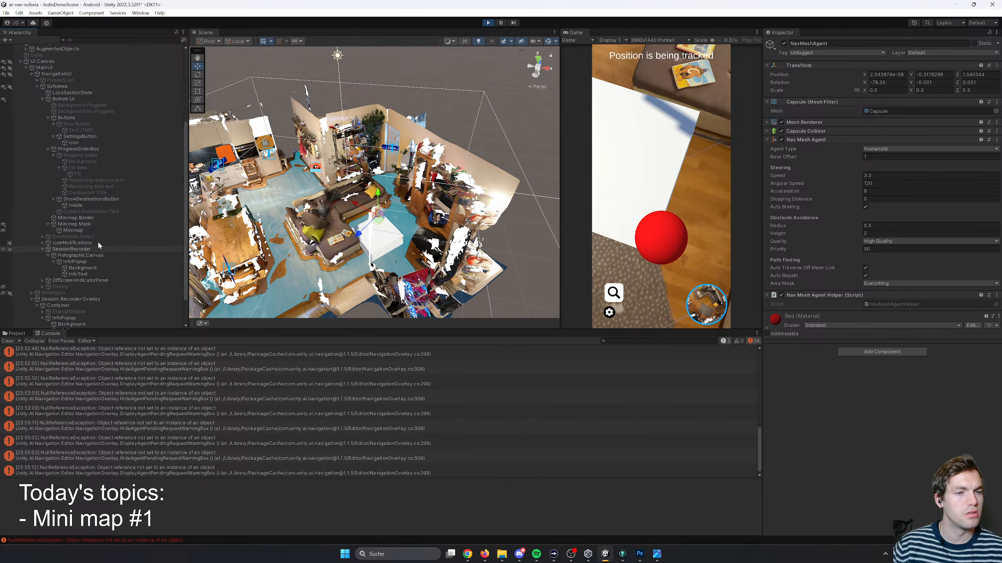
pyautogui.click(77, 231)
pyautogui.click(79, 225)
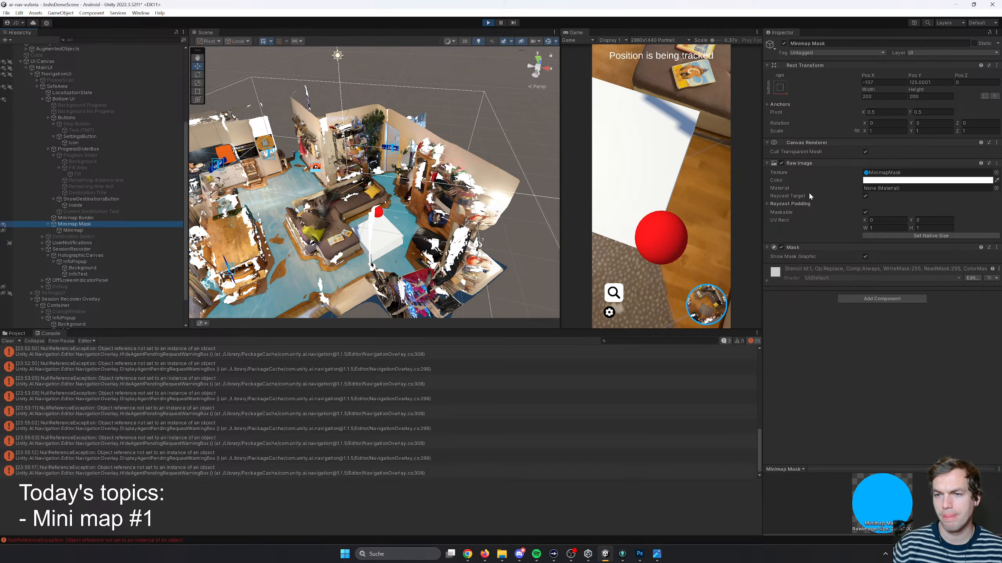
pyautogui.click(86, 231)
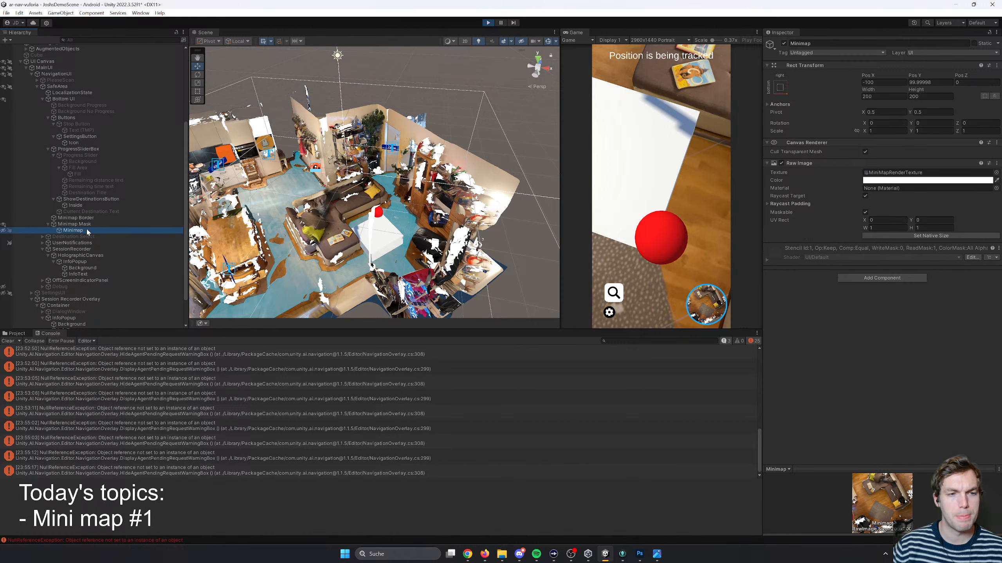
pyautogui.click(907, 173)
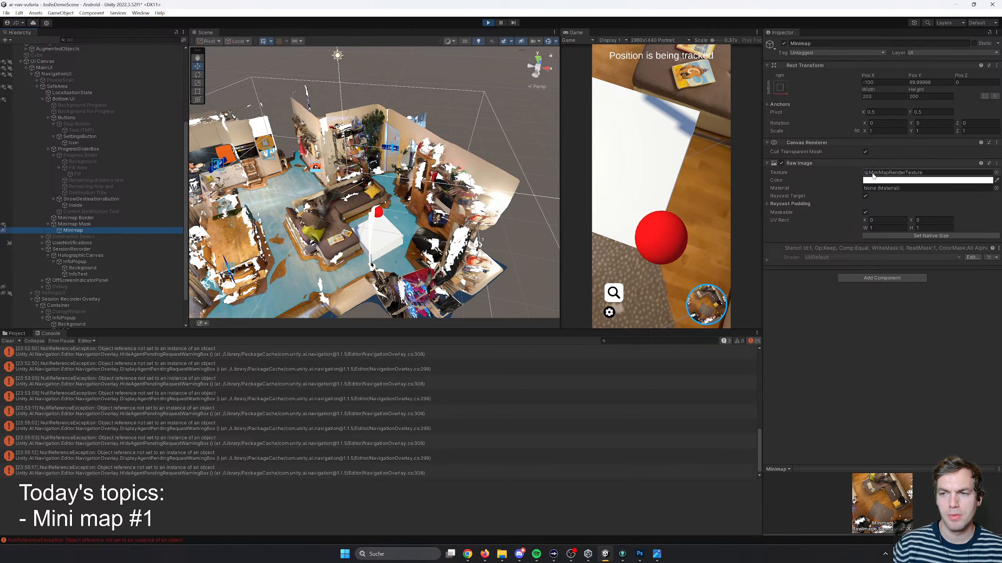
pyautogui.doubleClick(894, 173)
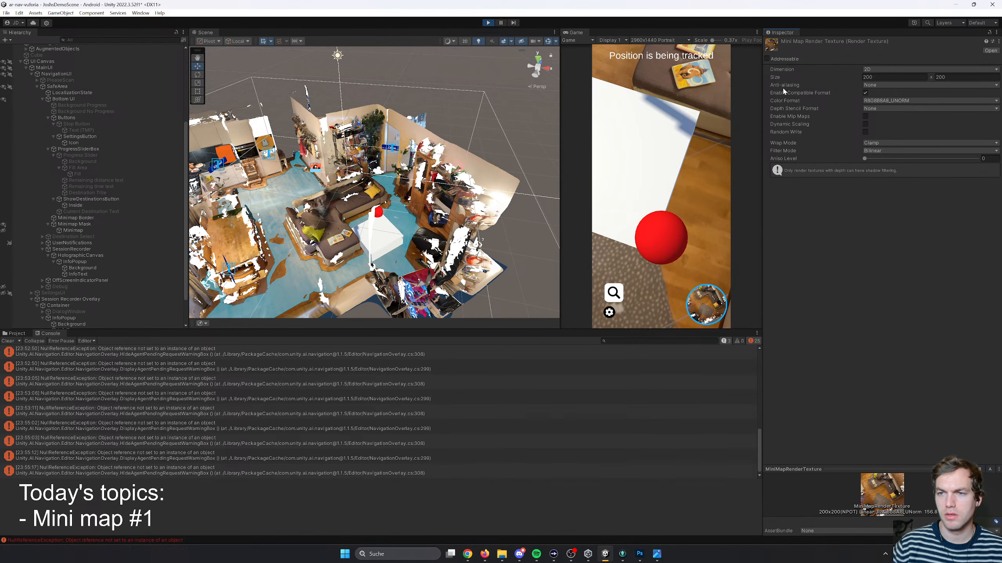
# - Try toggling the compatible format and mip map options of the Mini Map Render Texture
pyautogui.click(865, 93)
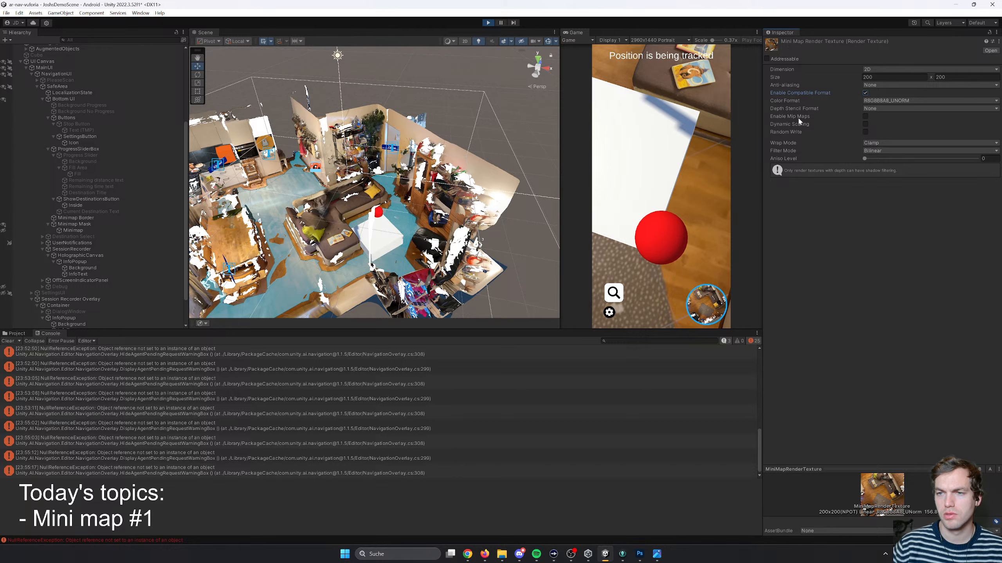
pyautogui.click(865, 117)
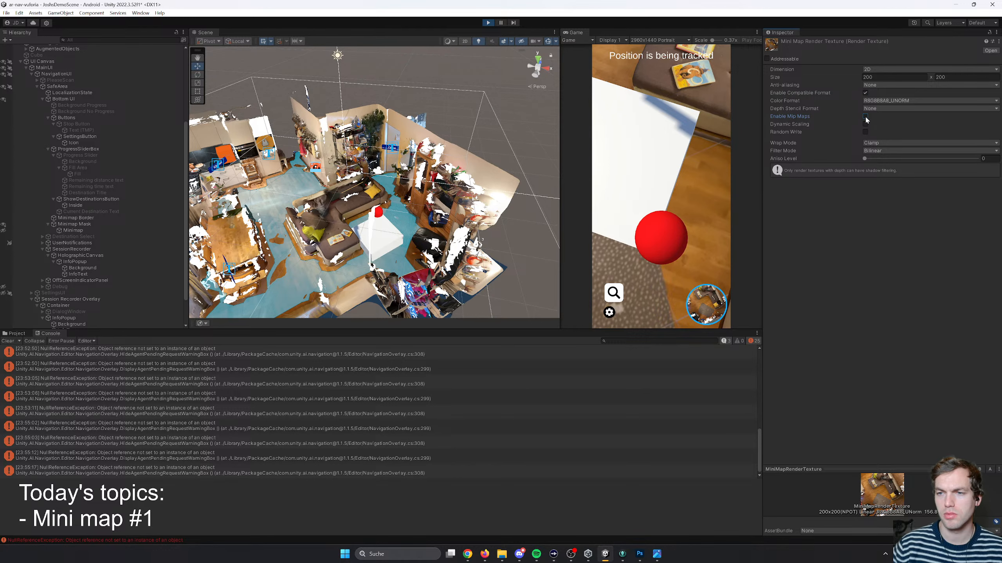
pyautogui.click(865, 116)
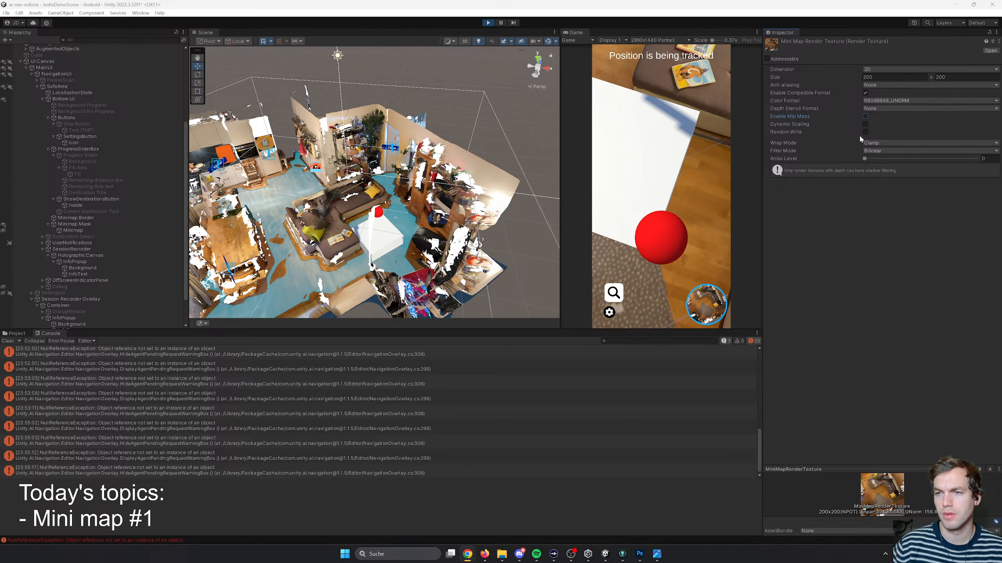
# - Try the 3D and Cube dimensions on the Mini Map Render Texture and restore it to 2D
pyautogui.click(879, 69)
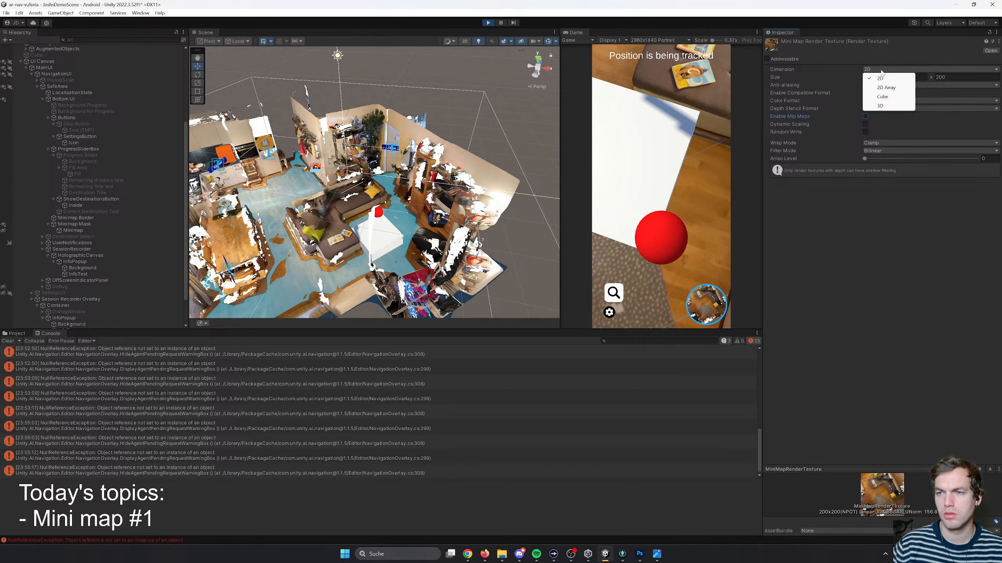
pyautogui.click(880, 105)
pyautogui.click(875, 67)
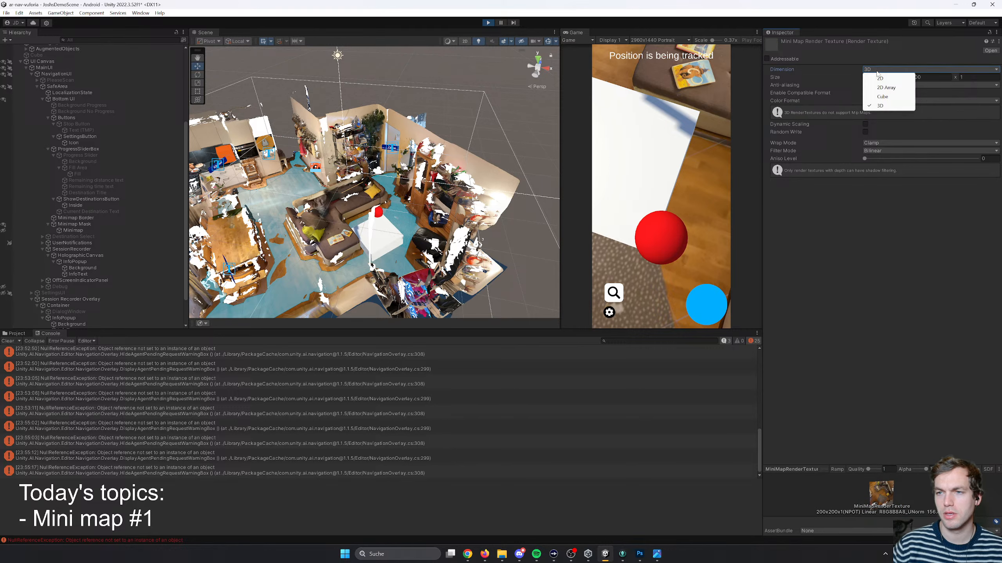
pyautogui.click(882, 97)
pyautogui.click(879, 70)
pyautogui.click(881, 79)
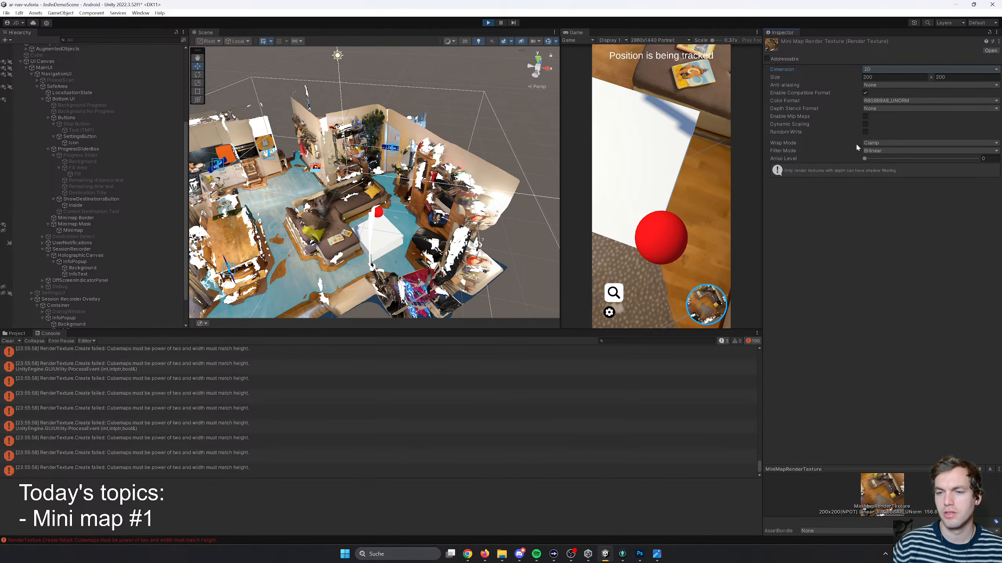
# - Inspect the Raw Image settings of the Minimap Mask, including its raycast padding values
pyautogui.click(81, 225)
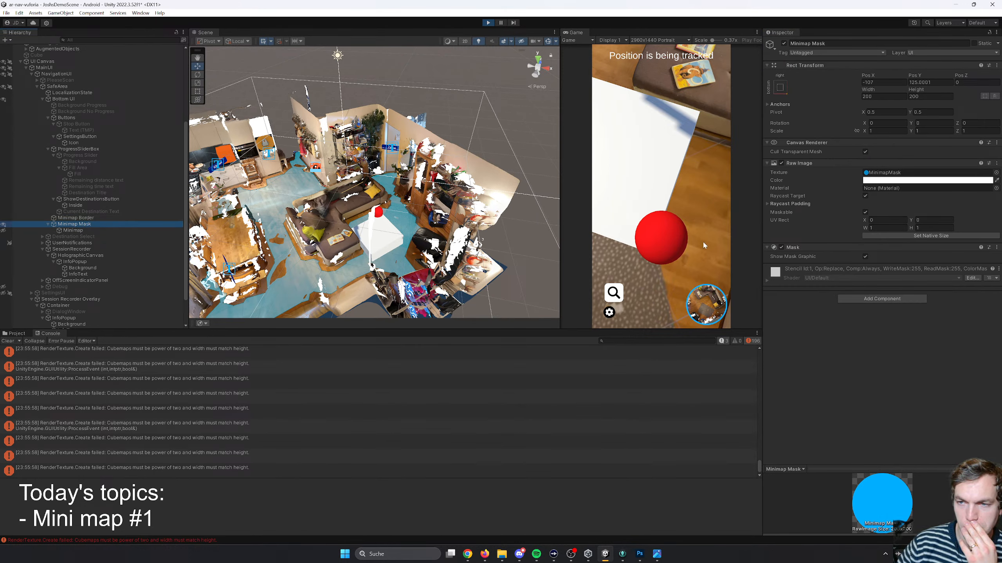
pyautogui.click(791, 204)
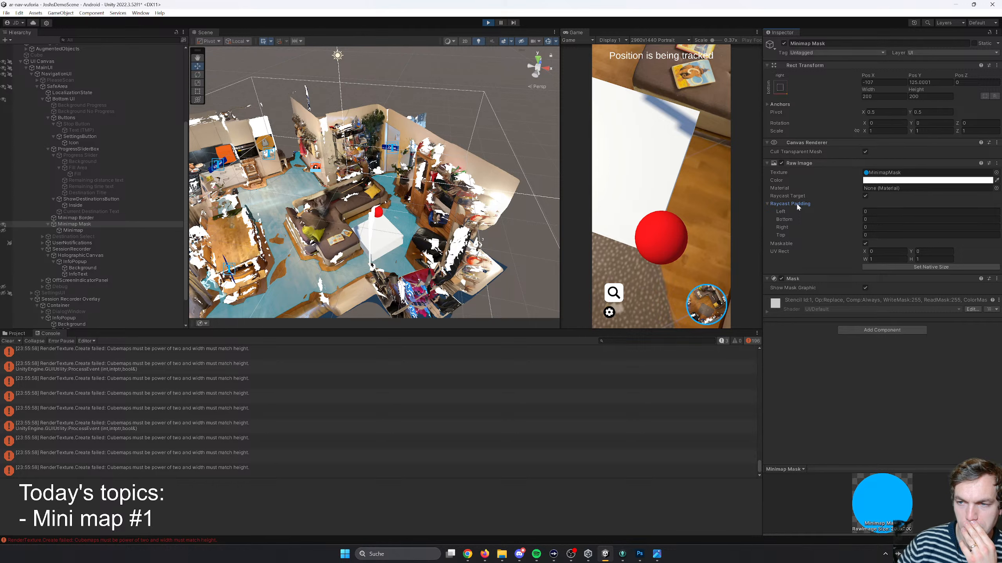
pyautogui.click(795, 204)
pyautogui.click(795, 205)
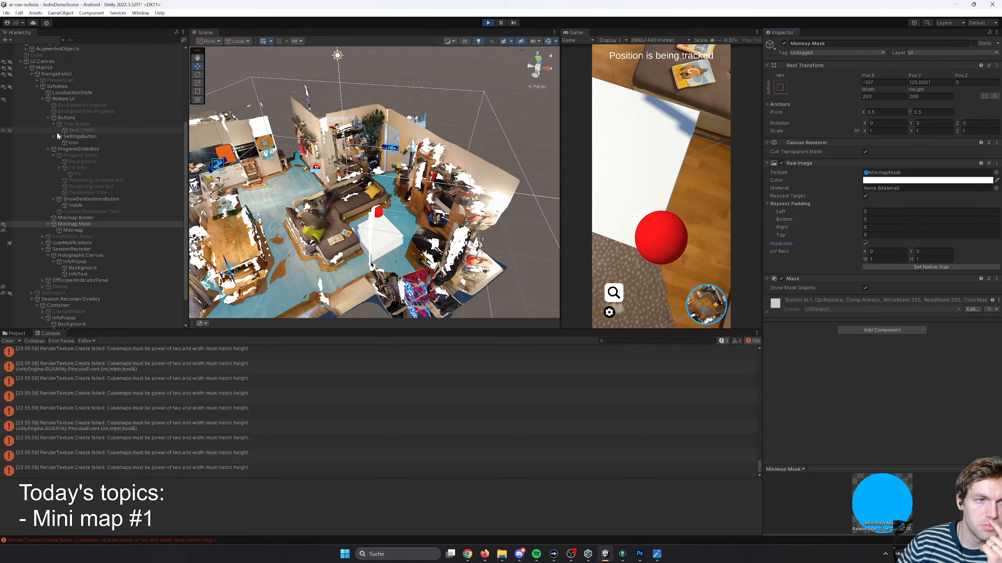
# - Try the Forward, Deferred and Legacy Vertex Lit rendering paths on the MinimapCamera and restore Use Graphics Settings
pyautogui.scroll(5, 57, 135)
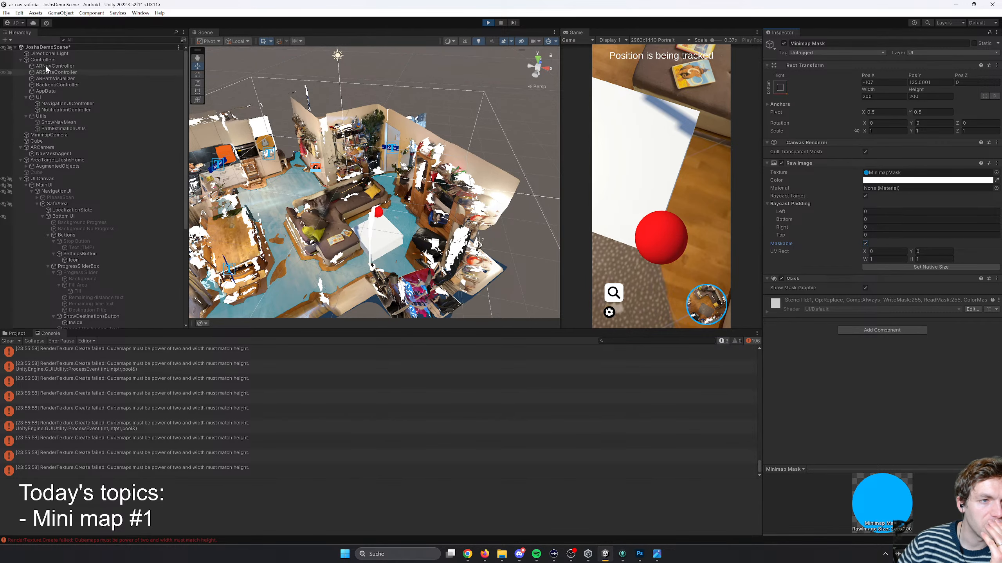
pyautogui.click(49, 134)
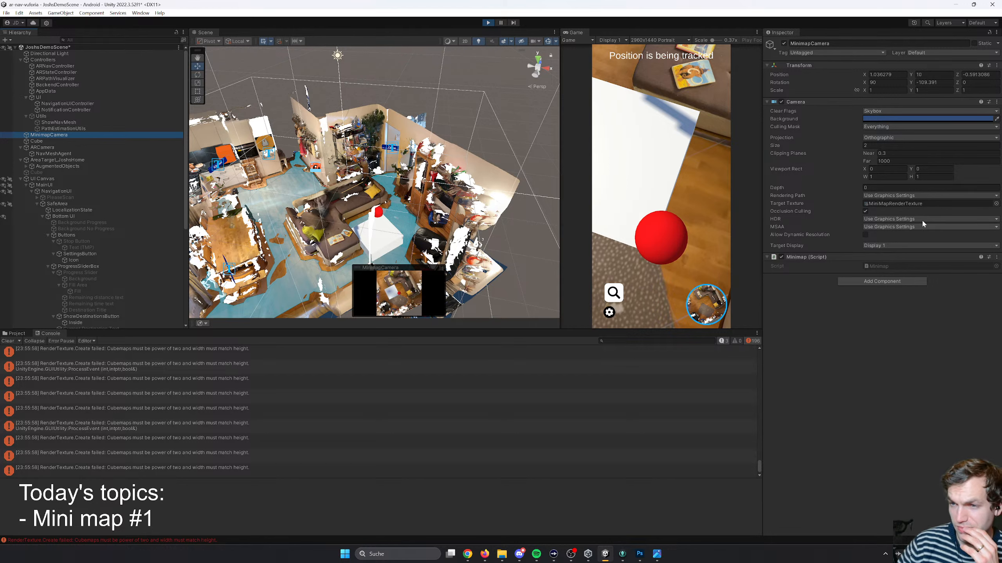
pyautogui.click(903, 195)
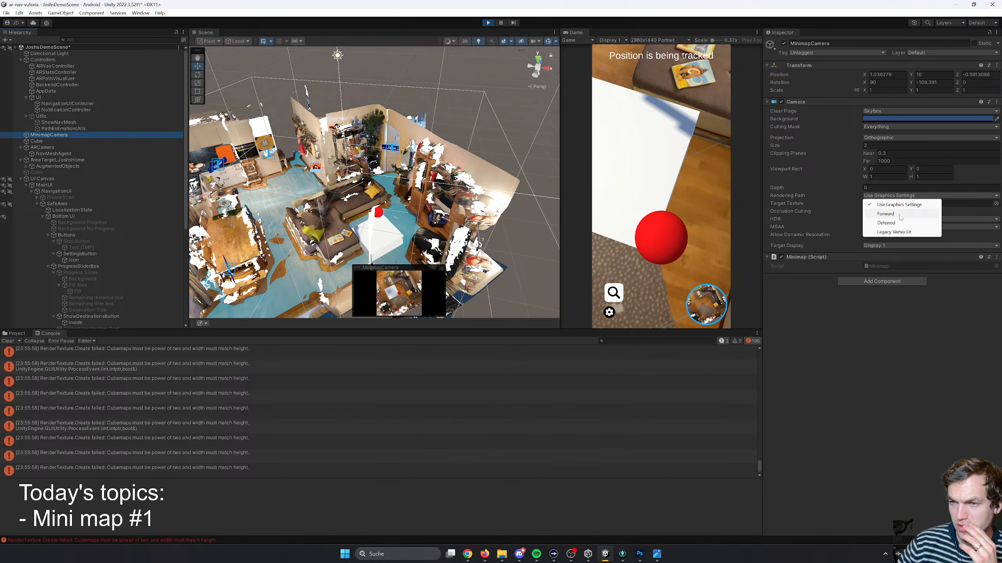
pyautogui.click(901, 214)
pyautogui.click(903, 195)
pyautogui.click(893, 223)
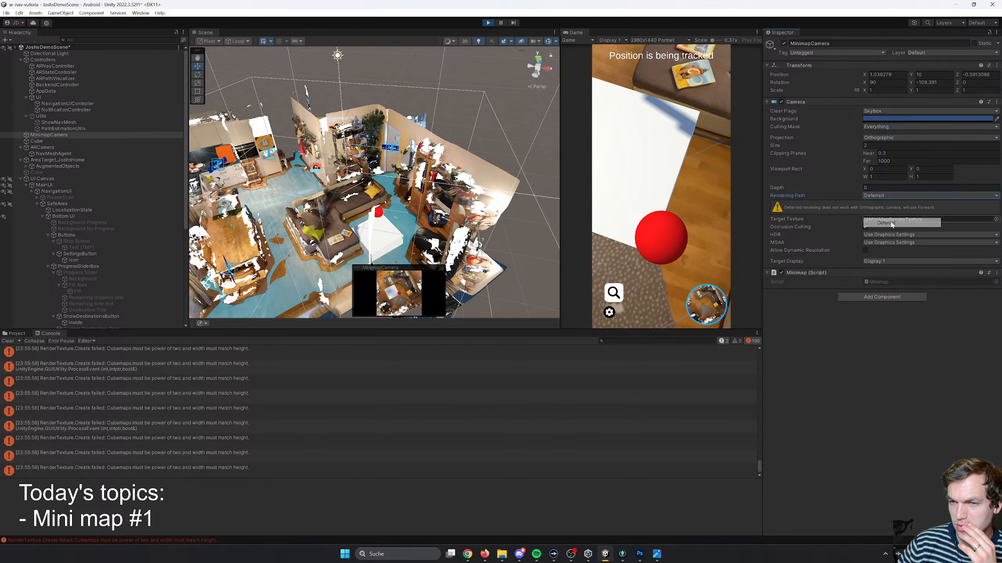
pyautogui.click(892, 196)
pyautogui.click(892, 230)
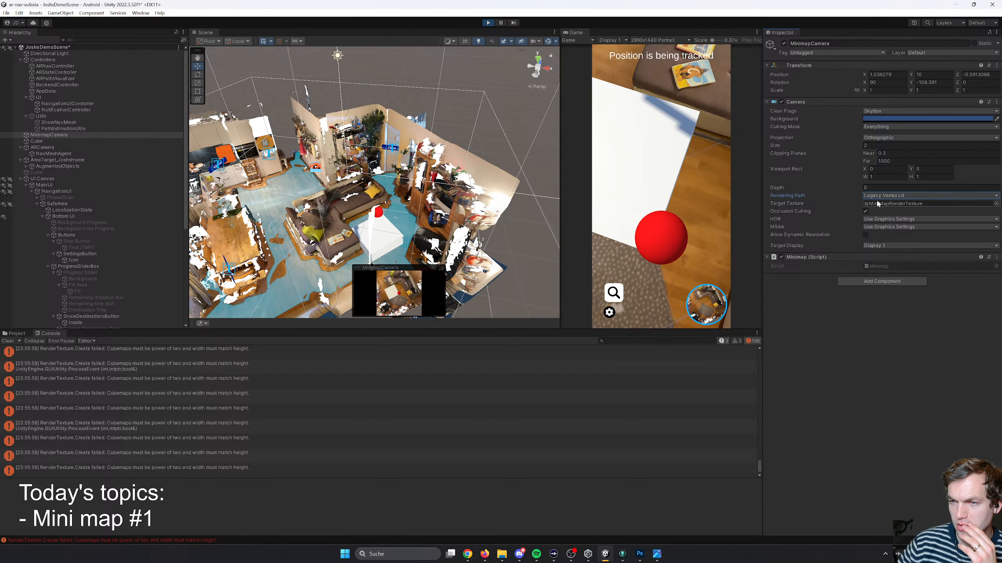
pyautogui.click(878, 196)
pyautogui.click(882, 206)
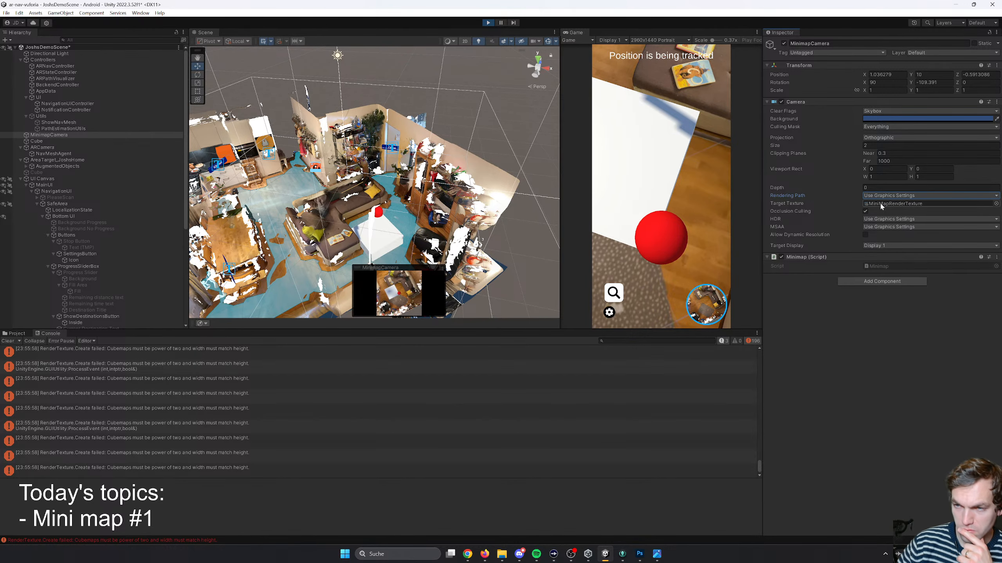
# - Turn the MinimapCamera's occlusion culling off and on again, and try its HDR setting at Off
pyautogui.click(865, 212)
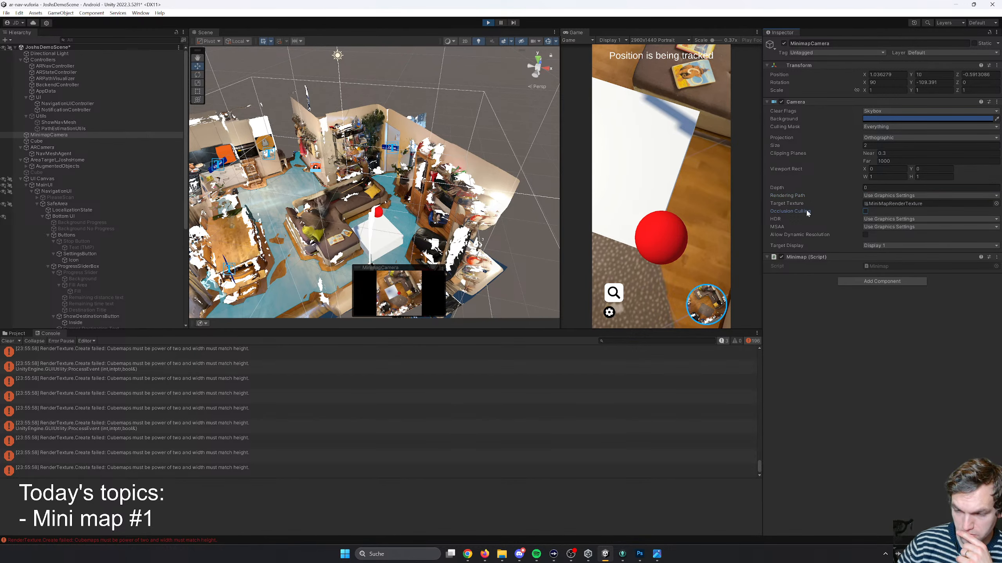
pyautogui.click(866, 212)
pyautogui.click(874, 219)
pyautogui.click(880, 228)
pyautogui.click(879, 219)
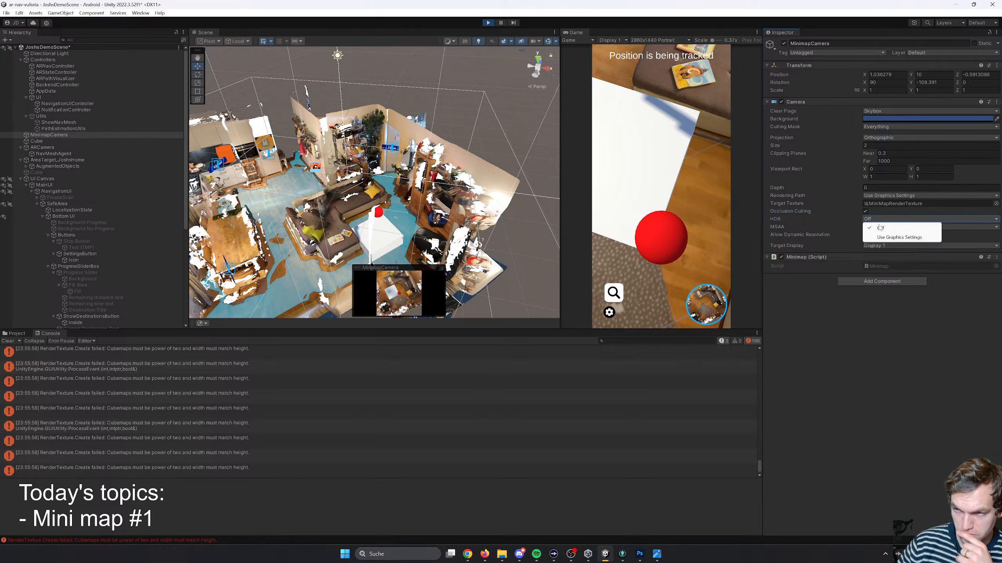
pyautogui.click(880, 228)
pyautogui.click(880, 220)
pyautogui.click(880, 228)
# - Try MSAA at Off on the MinimapCamera and return both MSAA and HDR to Use Graphics Settings
pyautogui.click(881, 227)
pyautogui.click(882, 235)
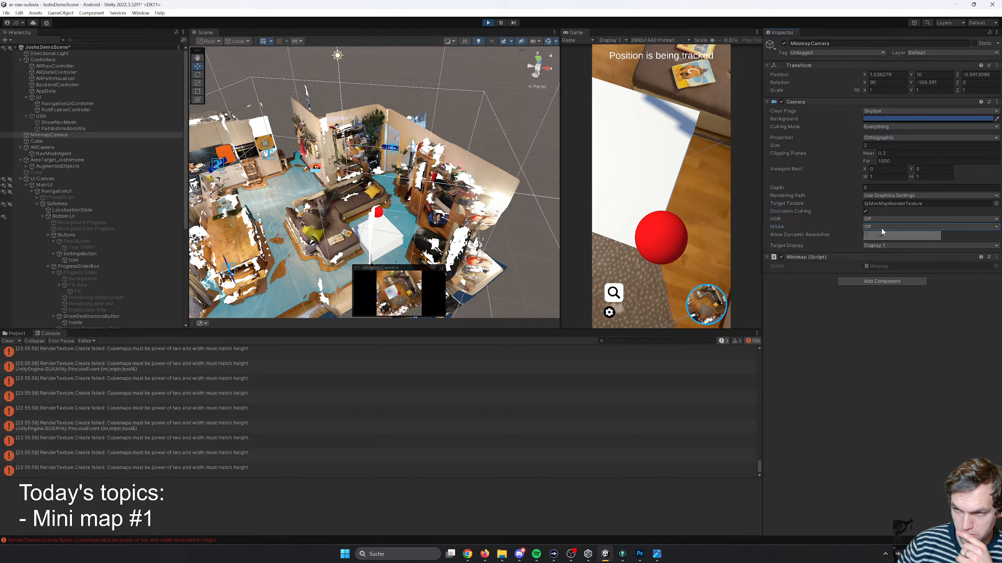
pyautogui.click(881, 228)
pyautogui.click(882, 245)
pyautogui.click(880, 220)
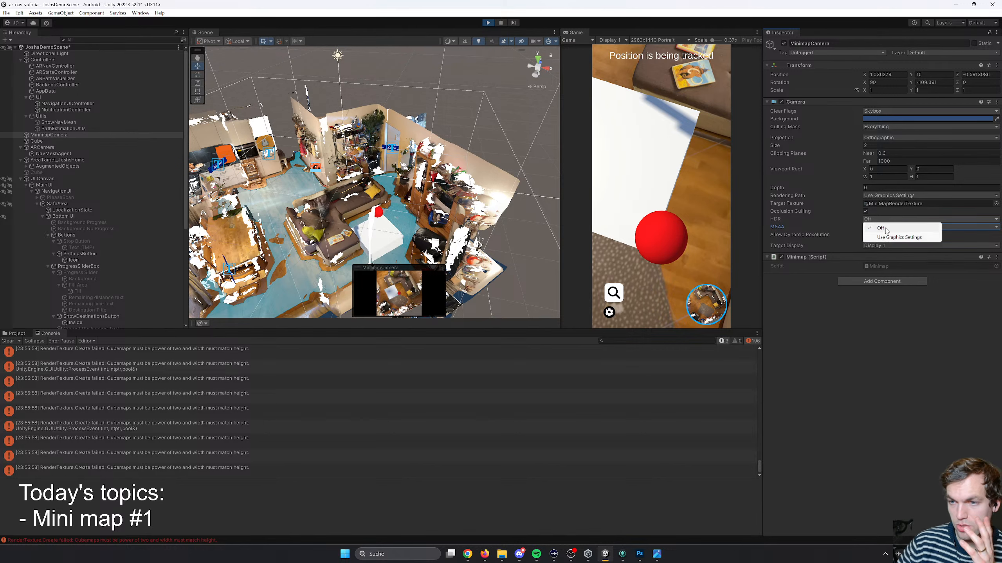
pyautogui.click(897, 237)
# - Try the Perspective projection on the MinimapCamera and return it to Orthographic
pyautogui.click(882, 138)
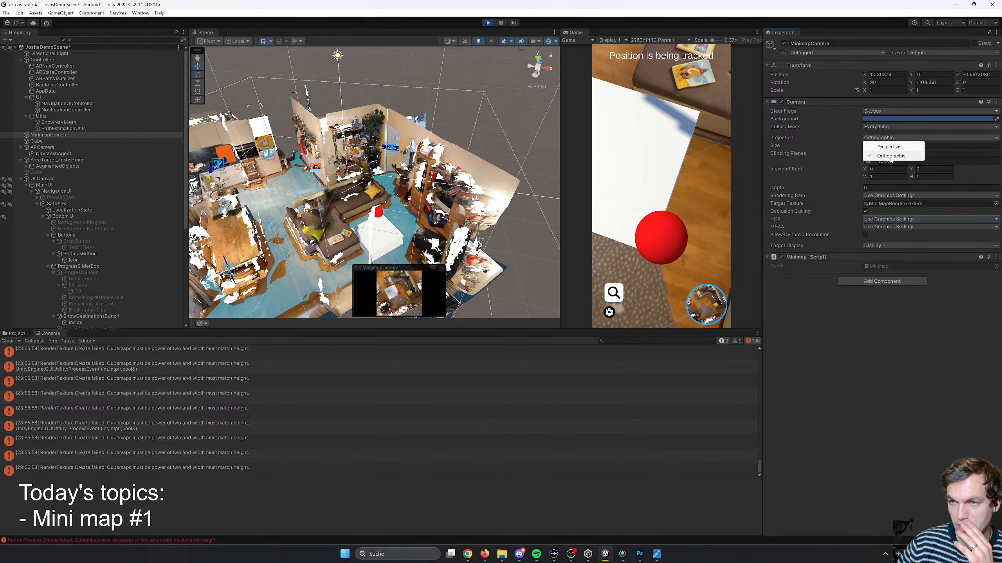
pyautogui.click(888, 150)
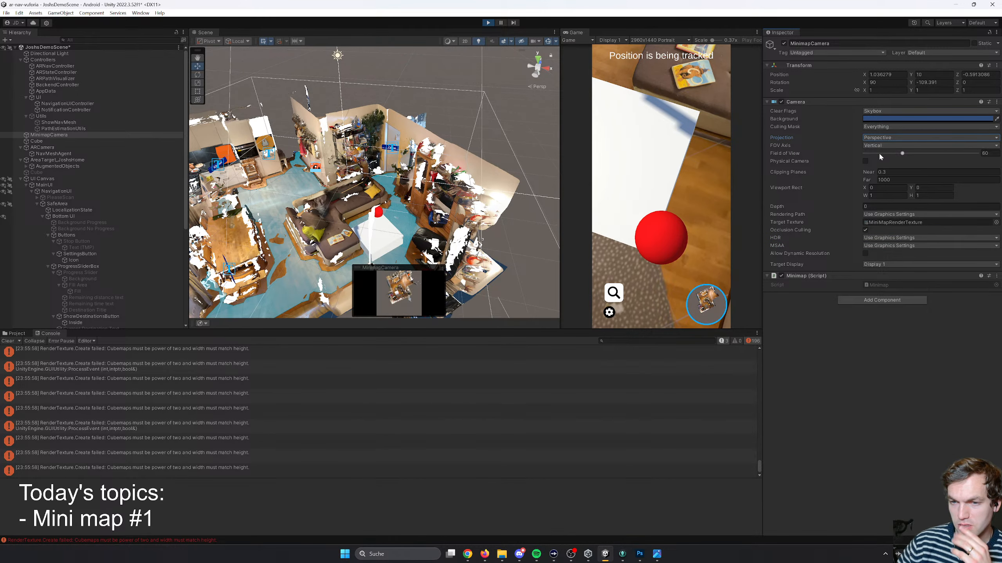
pyautogui.click(880, 139)
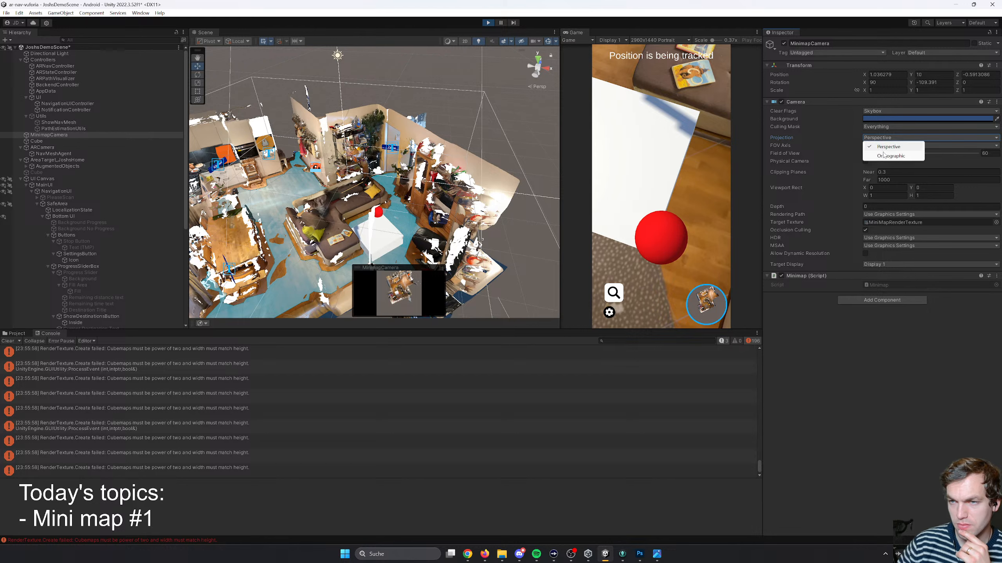
pyautogui.click(886, 156)
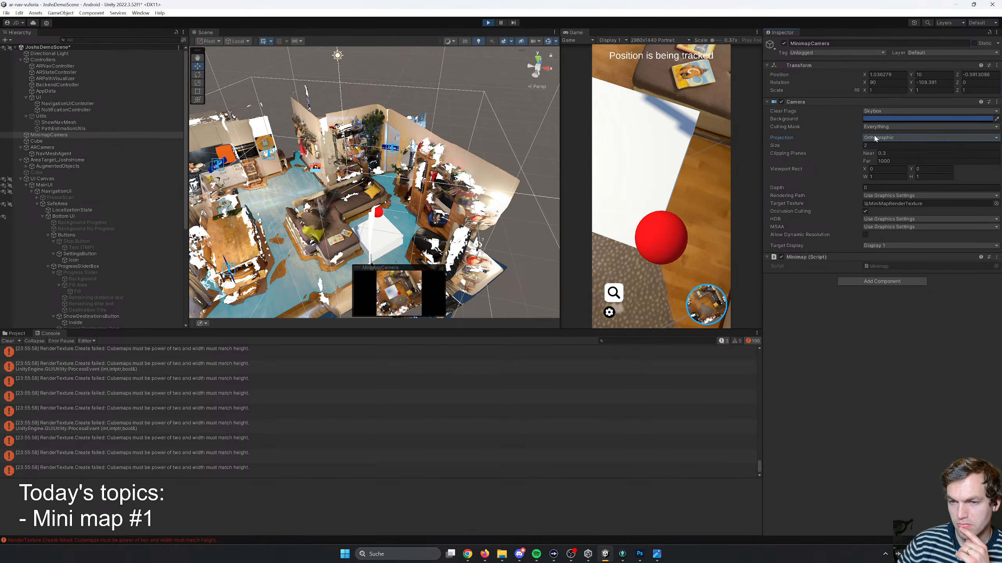
# - Try the Perspective projection with a Horizontal FOV axis on the MinimapCamera and return the projection to Orthographic
pyautogui.click(877, 138)
pyautogui.click(882, 147)
pyautogui.click(883, 145)
pyautogui.click(887, 164)
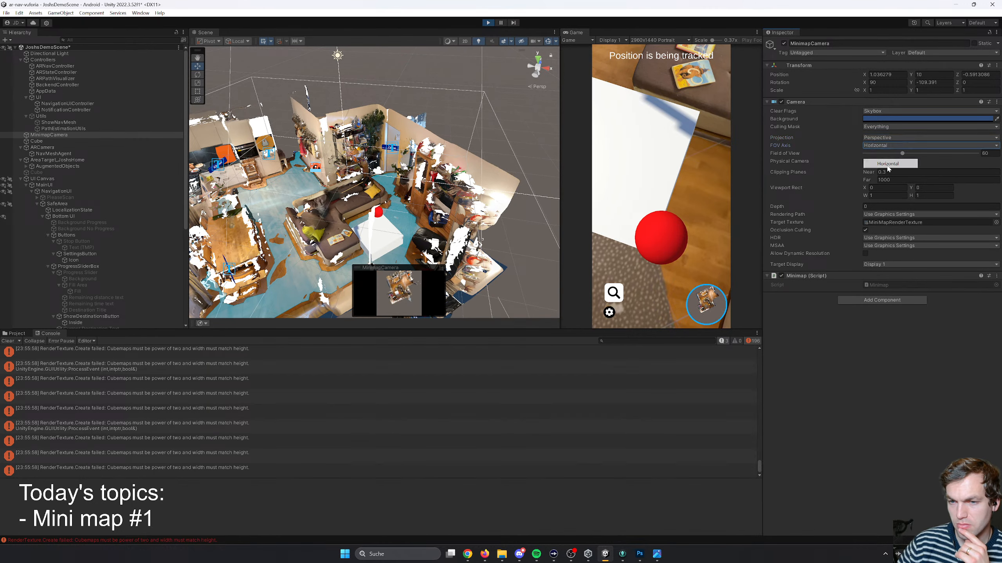
pyautogui.click(883, 147)
pyautogui.click(883, 154)
pyautogui.click(880, 138)
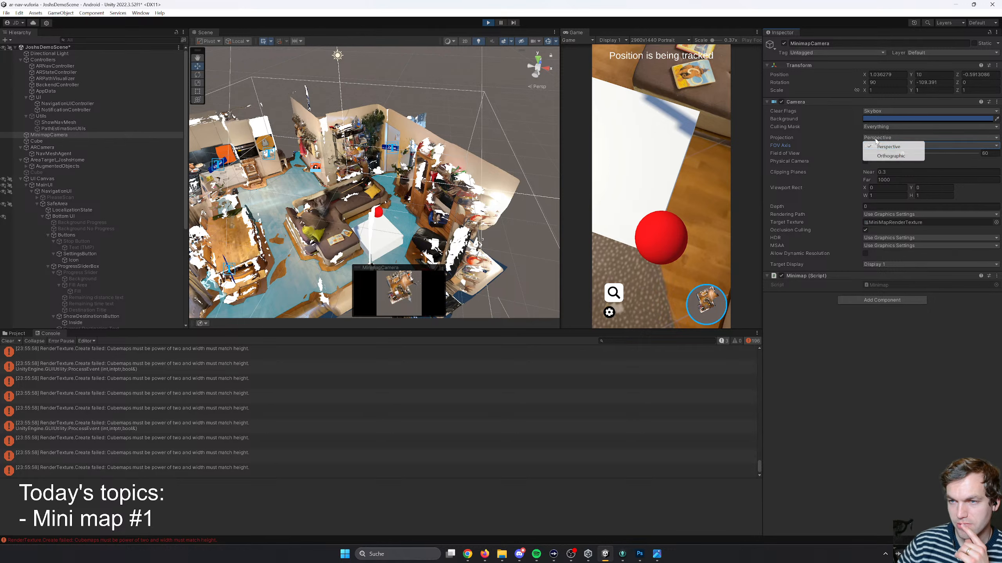
pyautogui.click(885, 156)
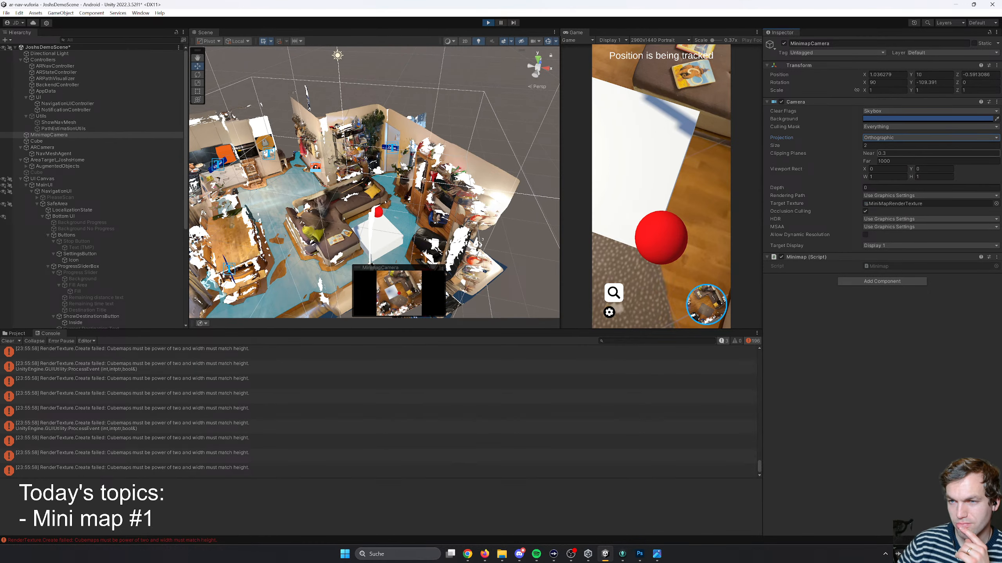
# - Try near clipping plane values of 10 and 0.1 on the MinimapCamera and restore 0.3
pyautogui.click(886, 155)
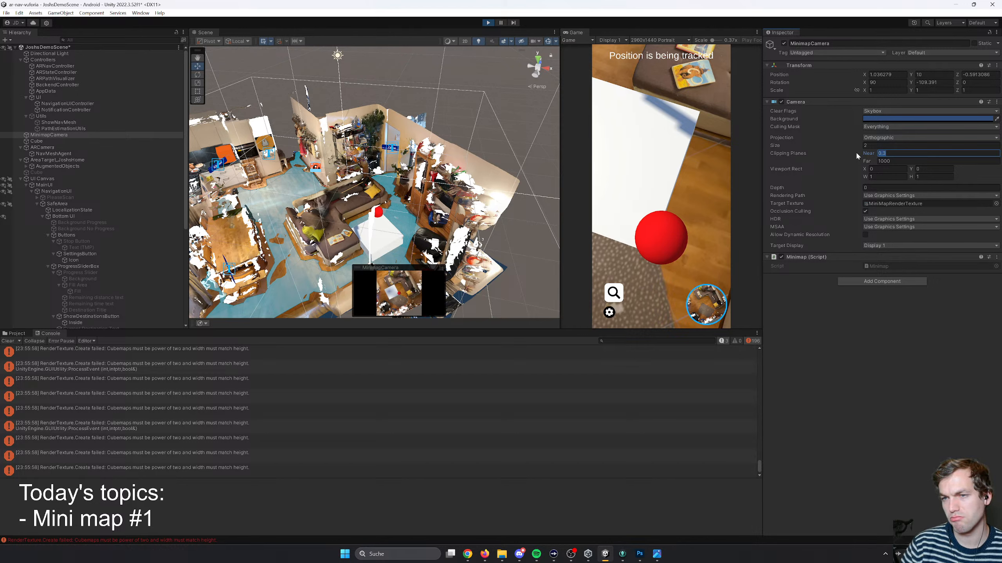
pyautogui.write('1')
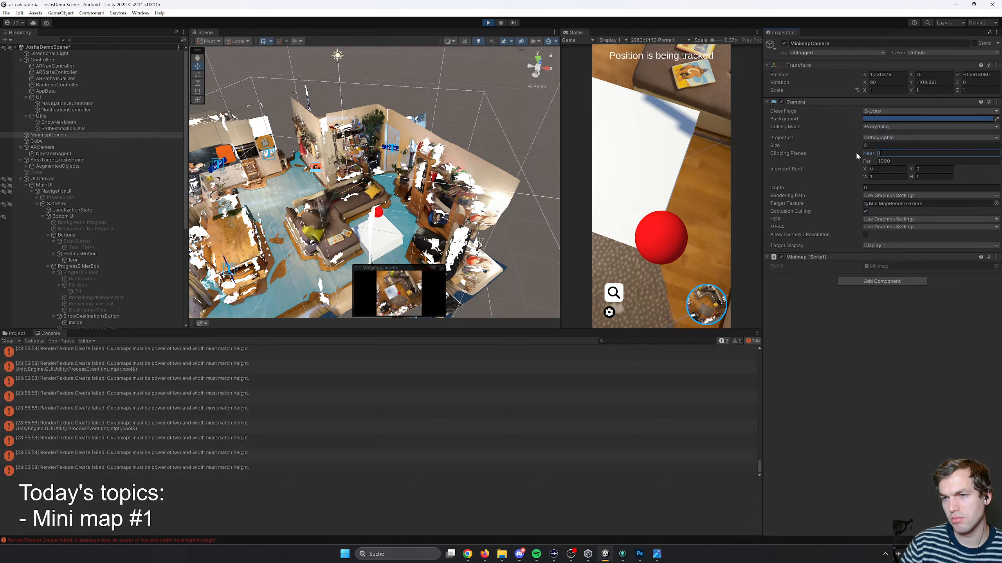
pyautogui.write('0')
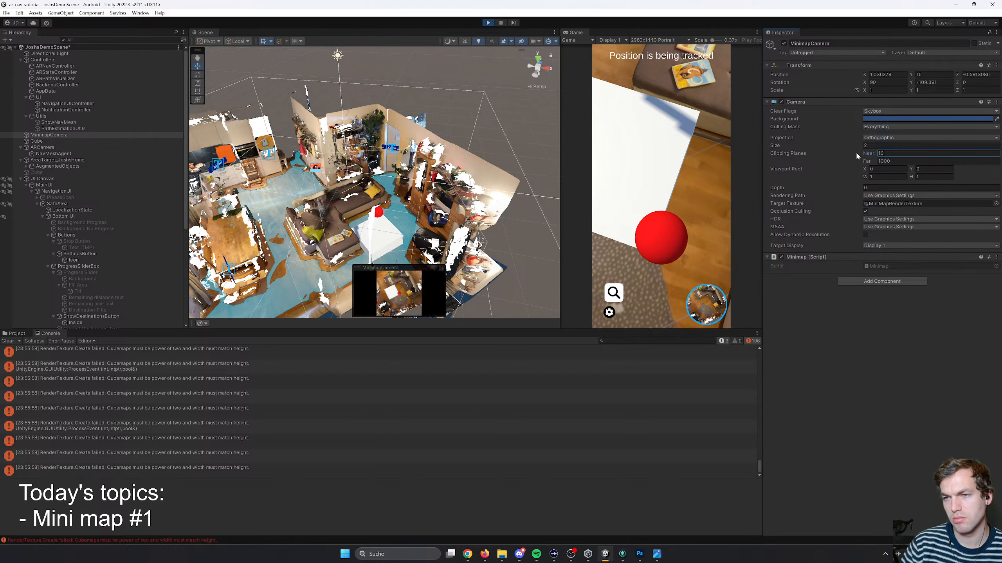
pyautogui.press('BackSpace')
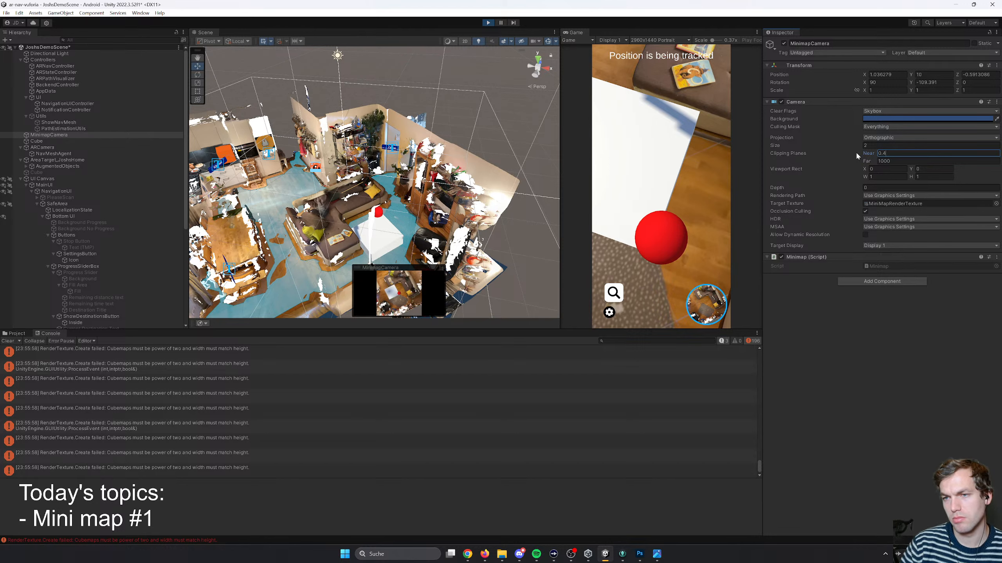
pyautogui.write('10')
pyautogui.press('Tab')
pyautogui.hotkey('shift', 'Tab')
pyautogui.write('0')
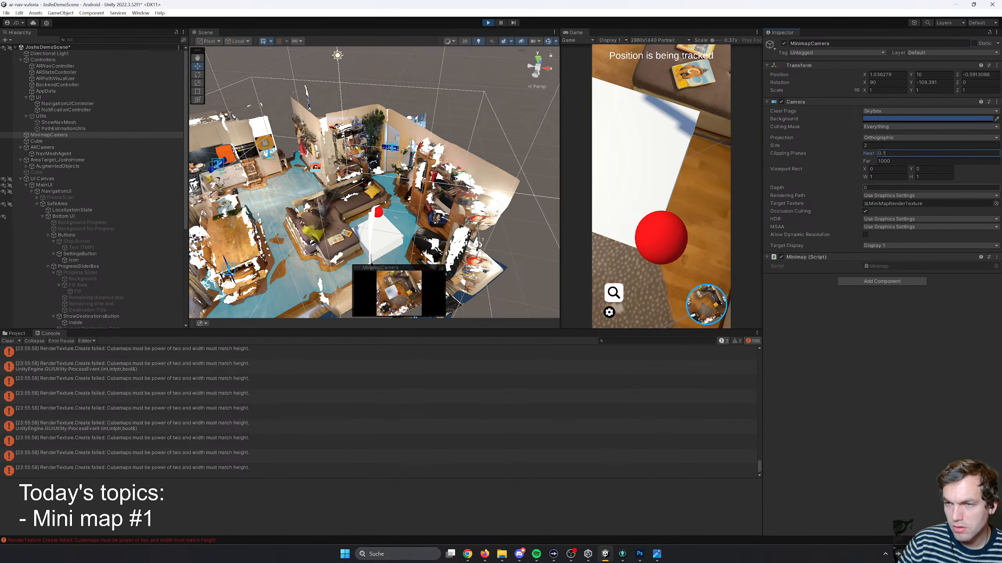
pyautogui.click(868, 155)
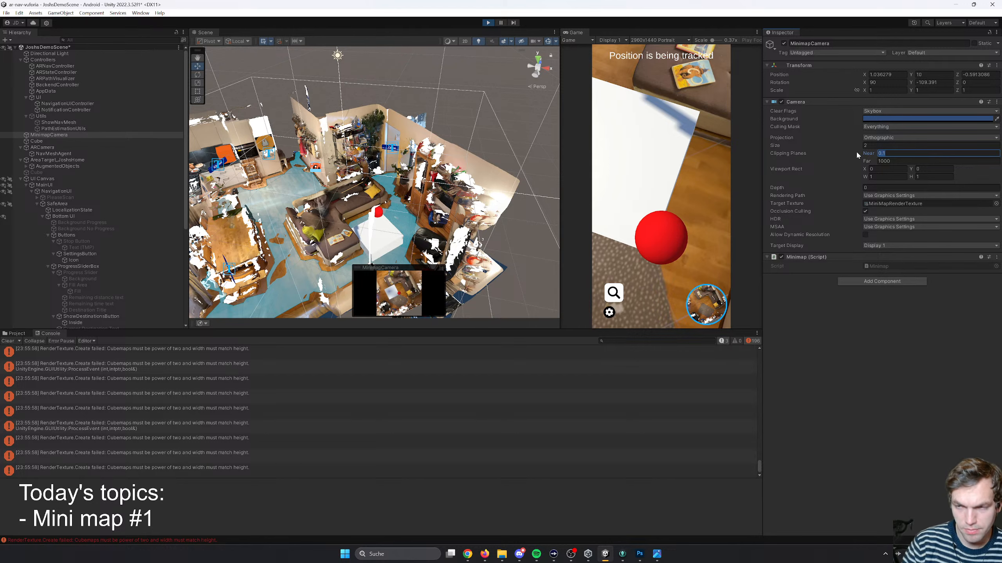
pyautogui.press('Tab')
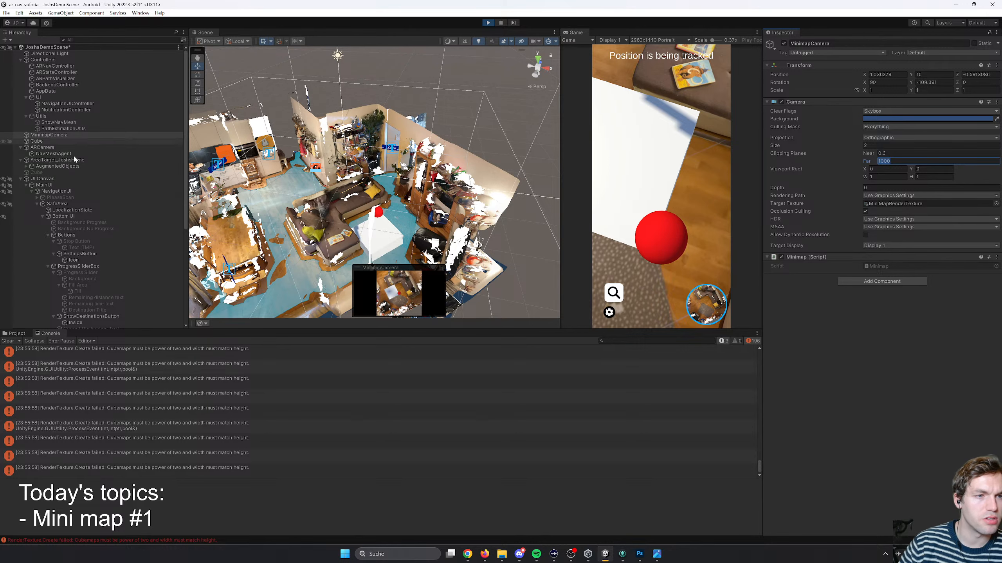
# - Collapse the UI Canvas and the child groups of AugmentedObjects in the hierarchy, and select the Map object
pyautogui.scroll(-7, 76, 222)
pyautogui.scroll(7, 102, 257)
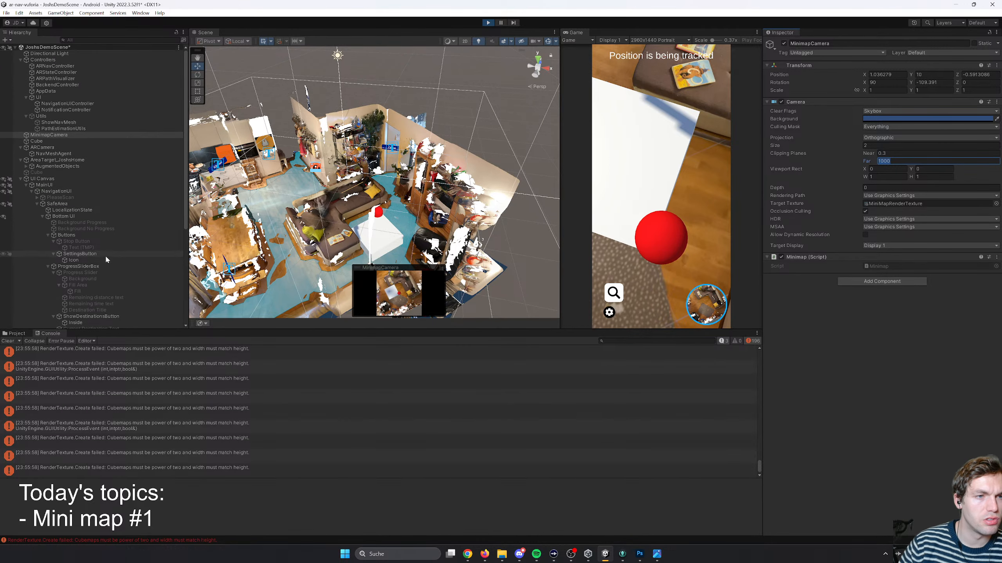
pyautogui.scroll(-3, 74, 197)
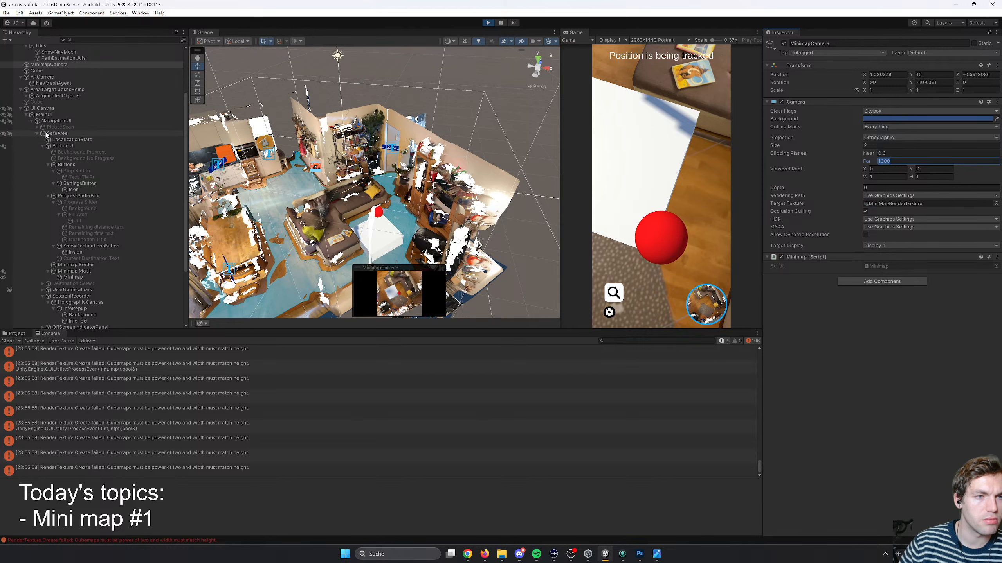
pyautogui.click(19, 108)
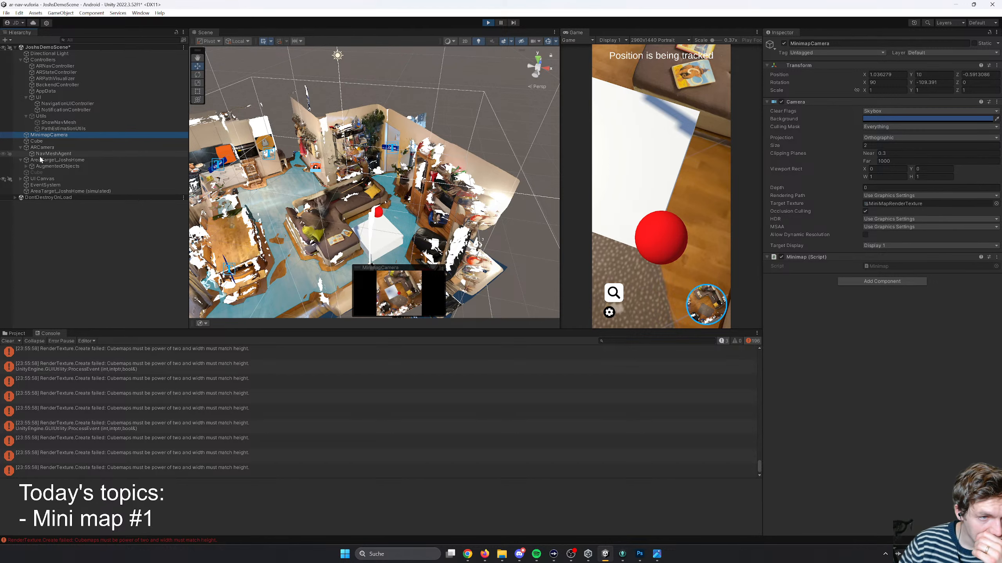
pyautogui.click(26, 167)
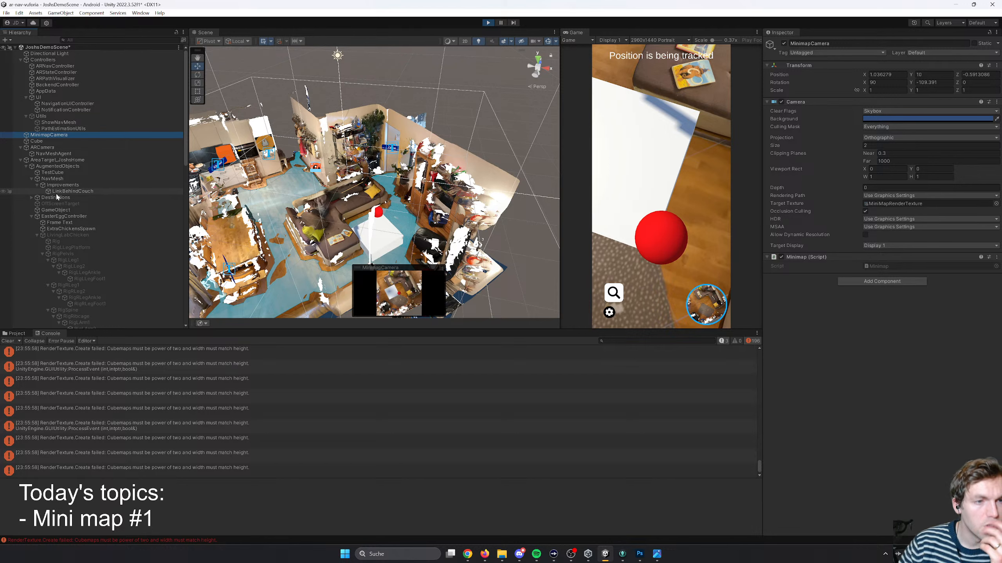
pyautogui.click(32, 179)
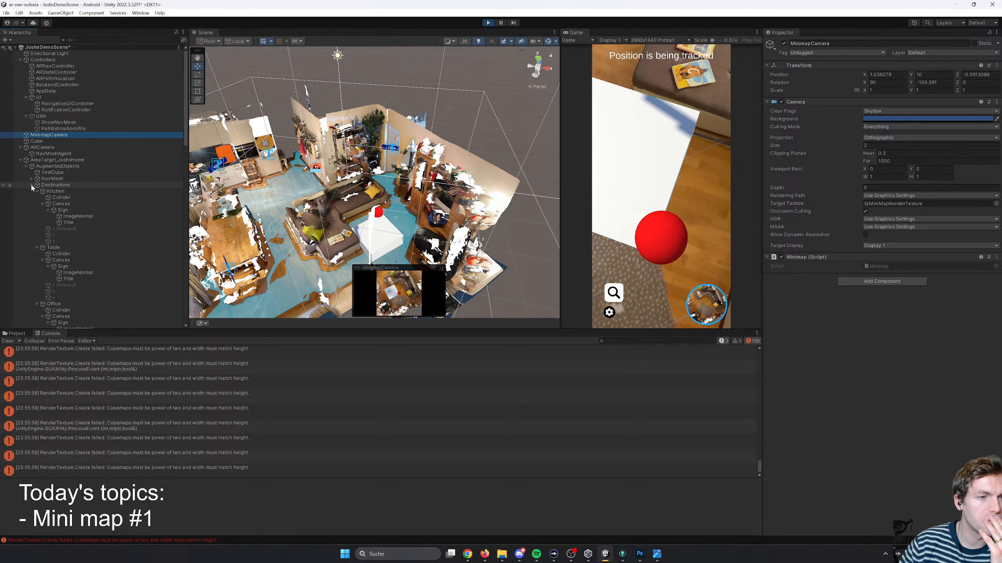
pyautogui.click(32, 204)
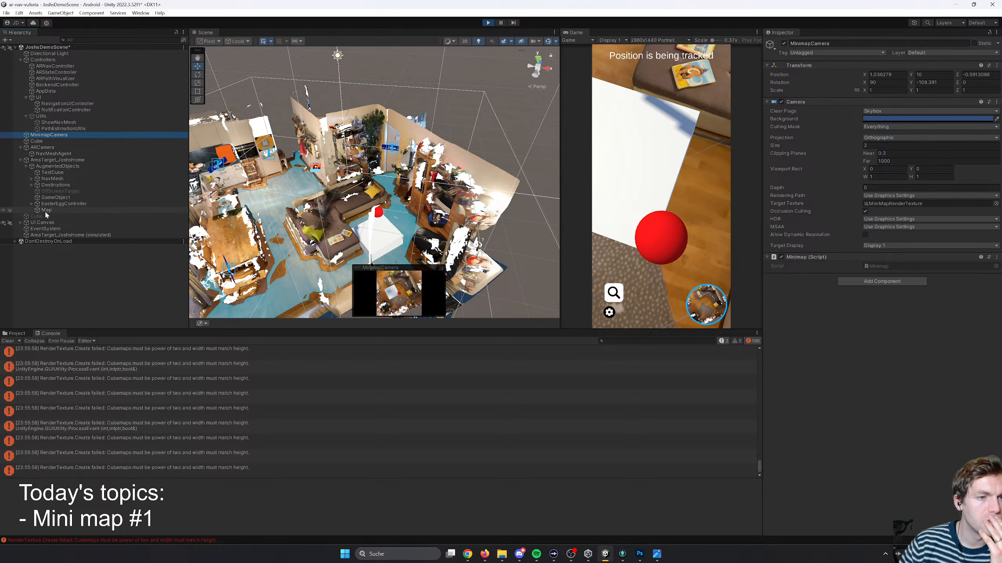
pyautogui.click(45, 210)
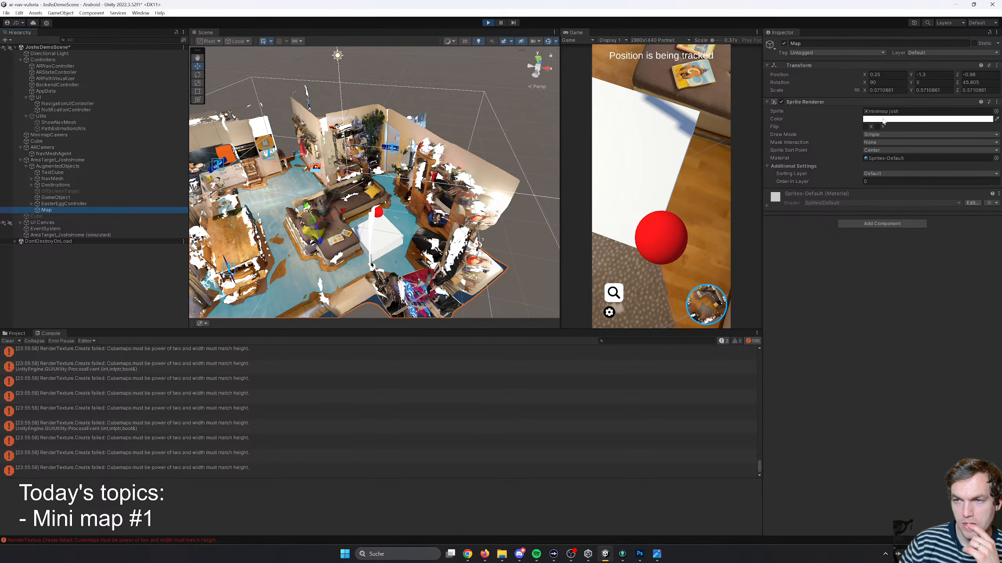
# - Toggle the Map object off, on and off again, and check the MinimapCamera's preview without it
pyautogui.click(784, 43)
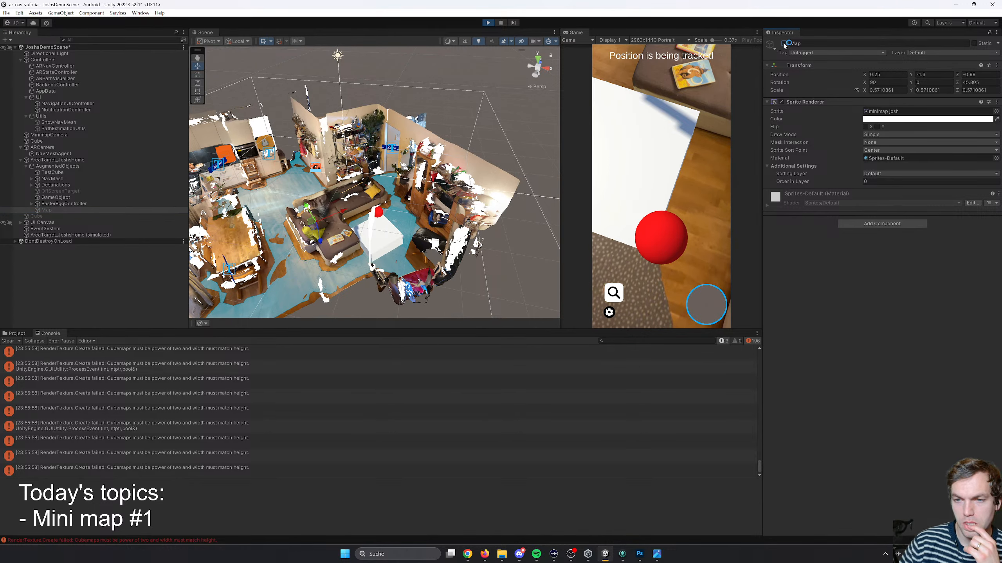
pyautogui.click(784, 44)
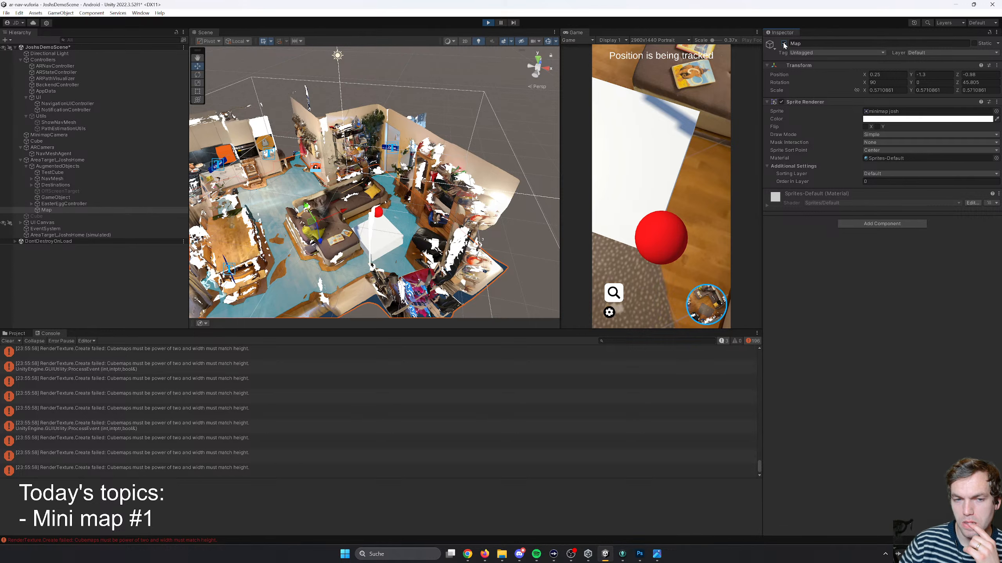
pyautogui.click(783, 44)
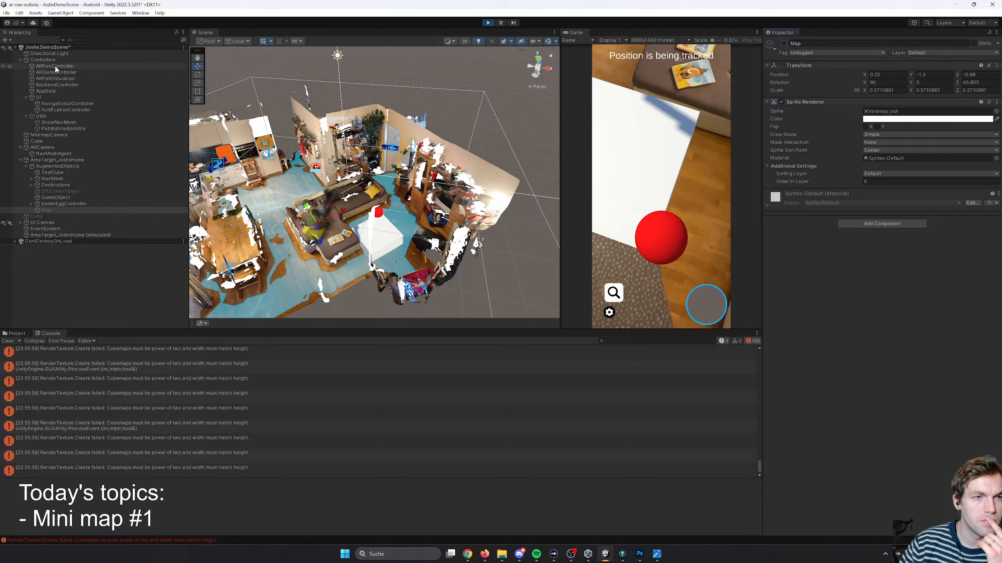
pyautogui.click(54, 135)
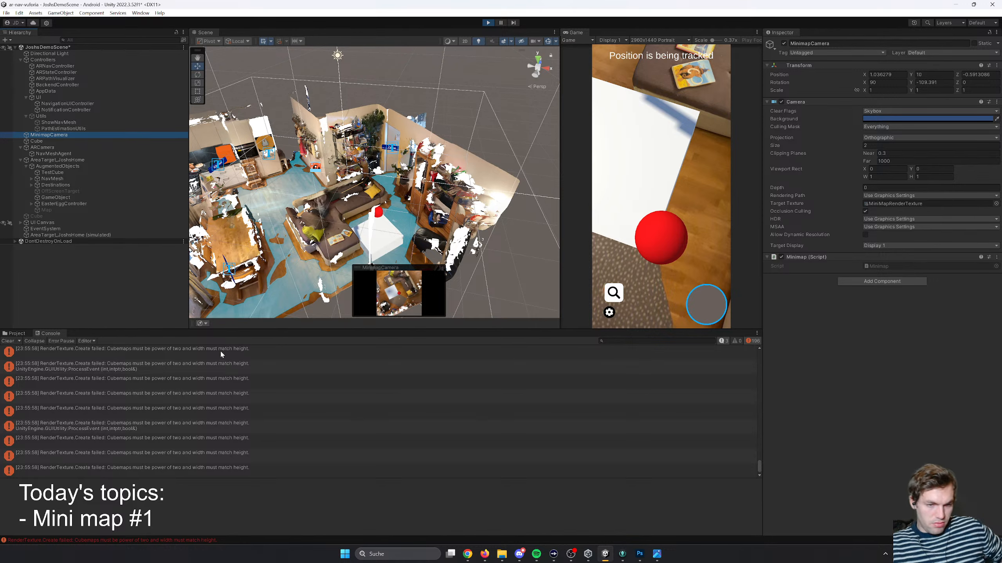
# - Clear the console messages and reactivate the Map object under AugmentedObjects
pyautogui.click(8, 340)
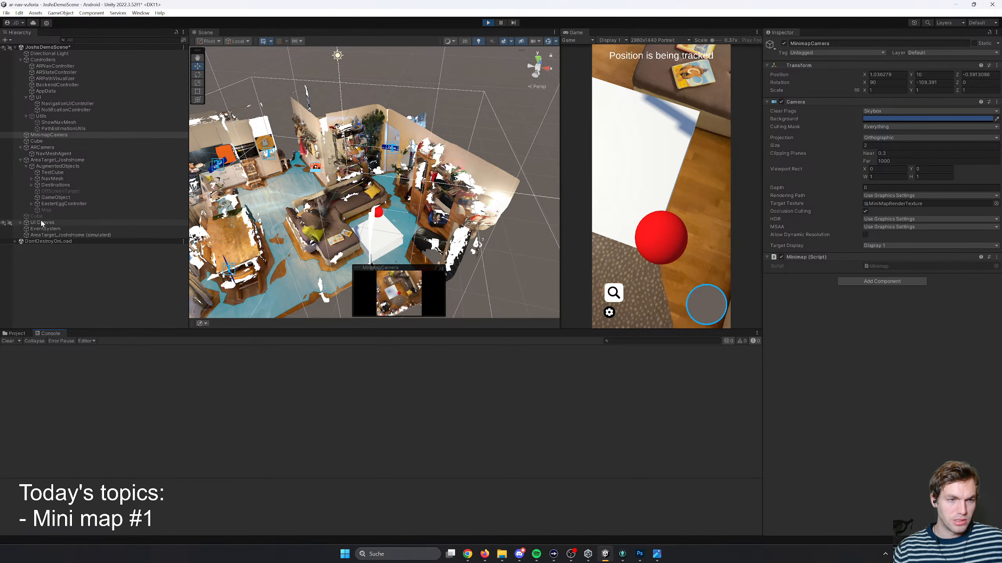
pyautogui.click(47, 209)
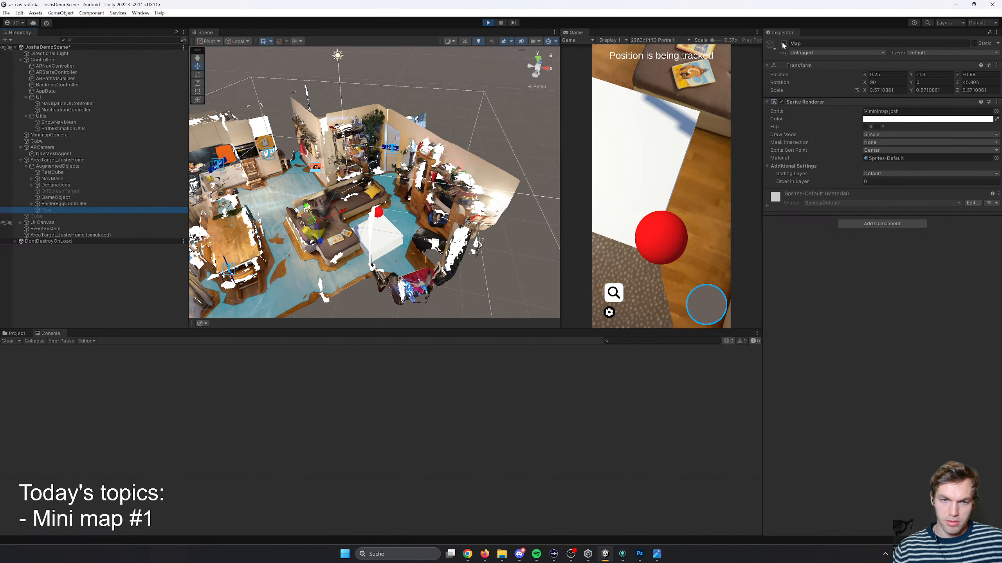
pyautogui.click(784, 44)
pyautogui.click(783, 43)
pyautogui.click(784, 44)
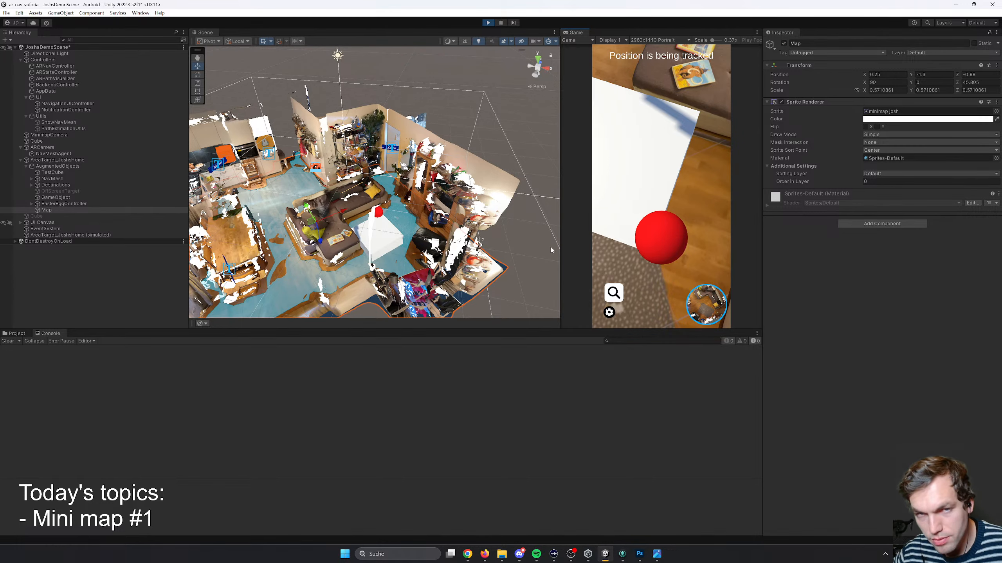
# - Try Solid Color as the MinimapCamera's clear flags and restore Skybox
pyautogui.click(49, 135)
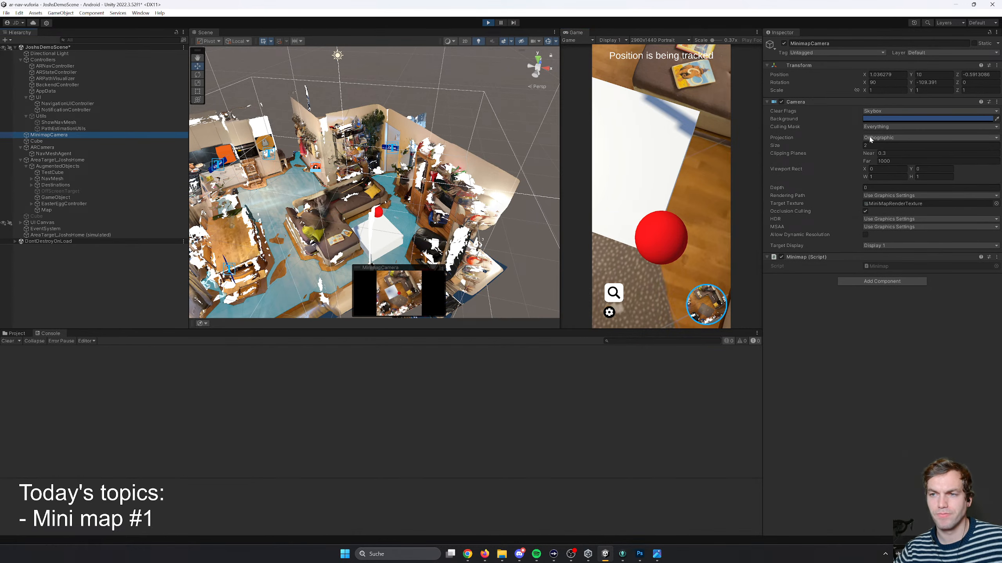
pyautogui.click(884, 111)
pyautogui.click(891, 130)
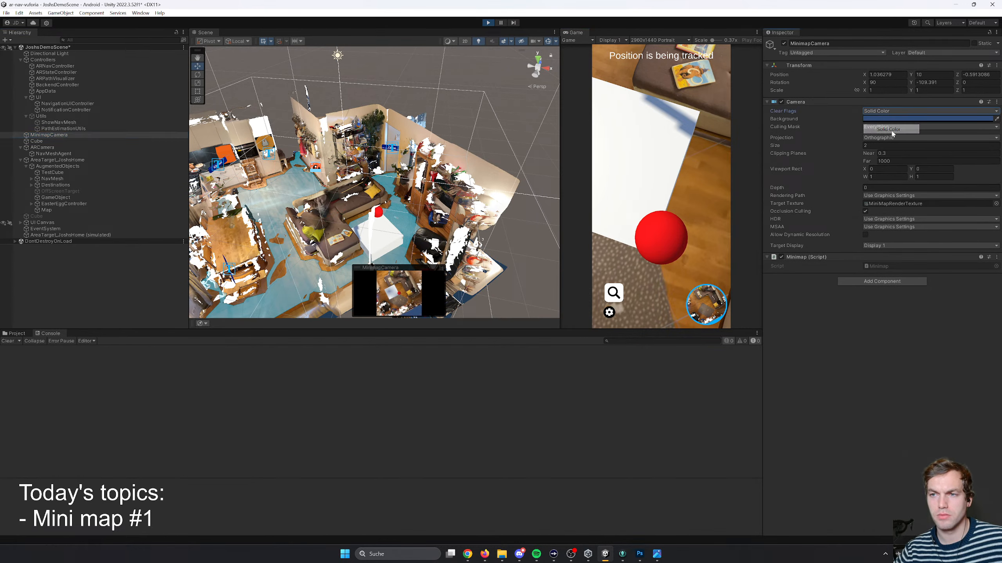
pyautogui.click(890, 112)
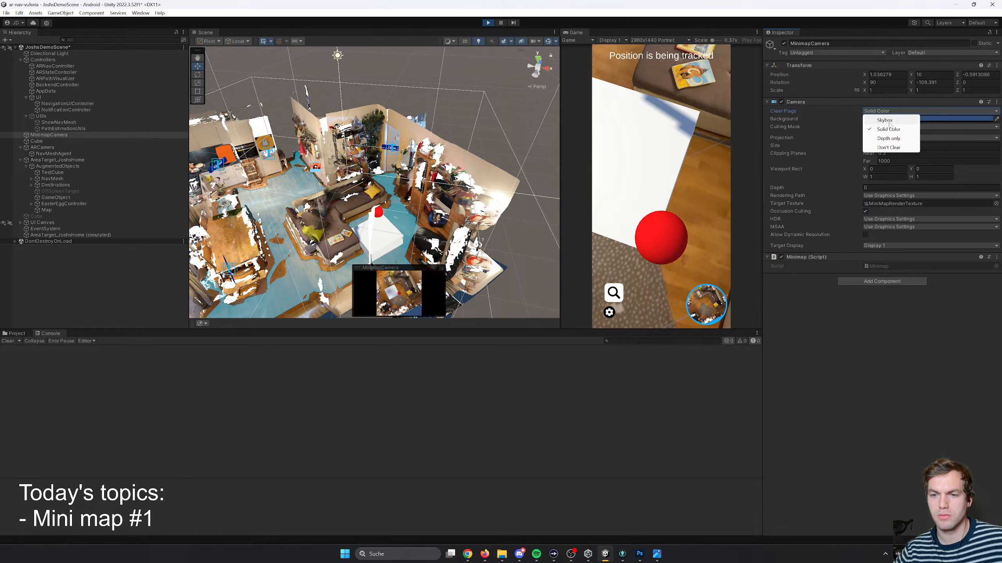
pyautogui.click(889, 123)
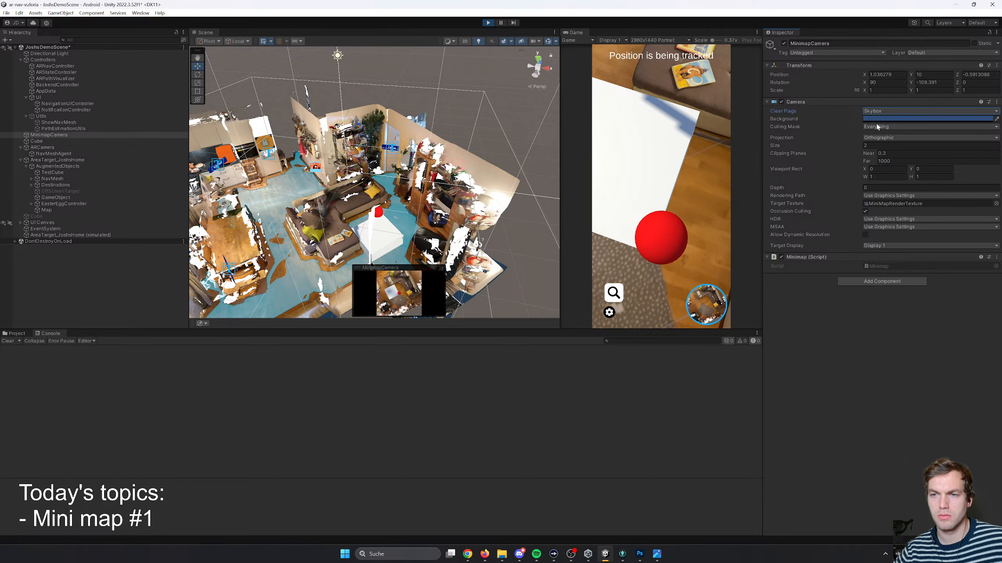
# - Try Nothing as the MinimapCamera's culling mask and restore Everything
pyautogui.click(879, 127)
pyautogui.click(882, 135)
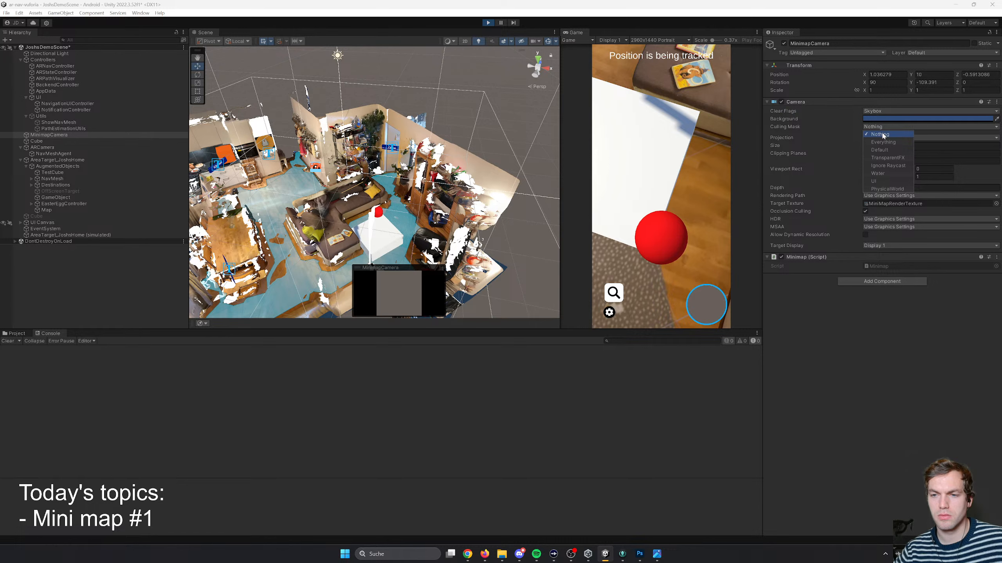
pyautogui.click(883, 127)
pyautogui.click(883, 142)
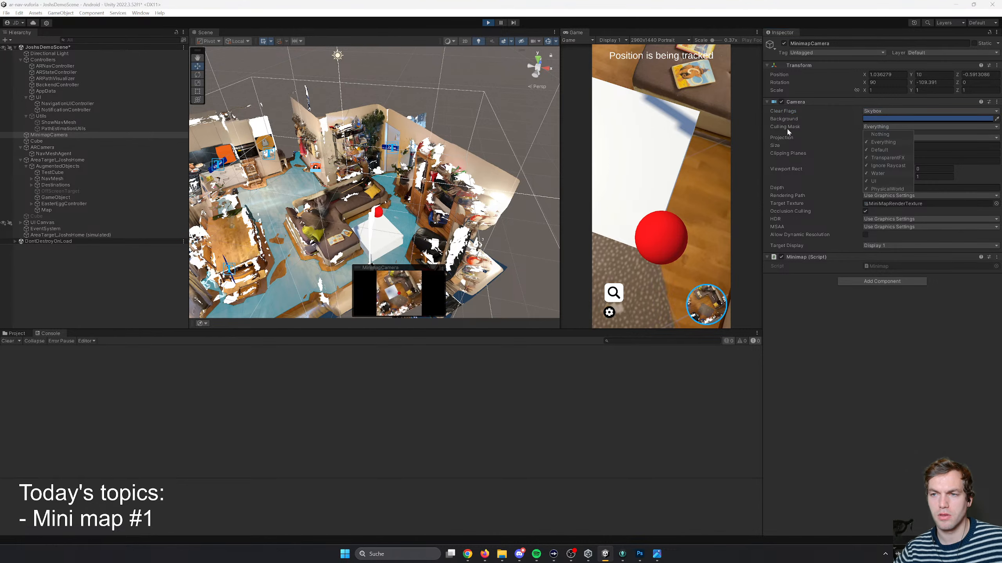
# - Toggle individual layers such as Default, TransparentFX and UI in the MinimapCamera's culling mask, ending on Everything
pyautogui.click(880, 150)
pyautogui.click(880, 150)
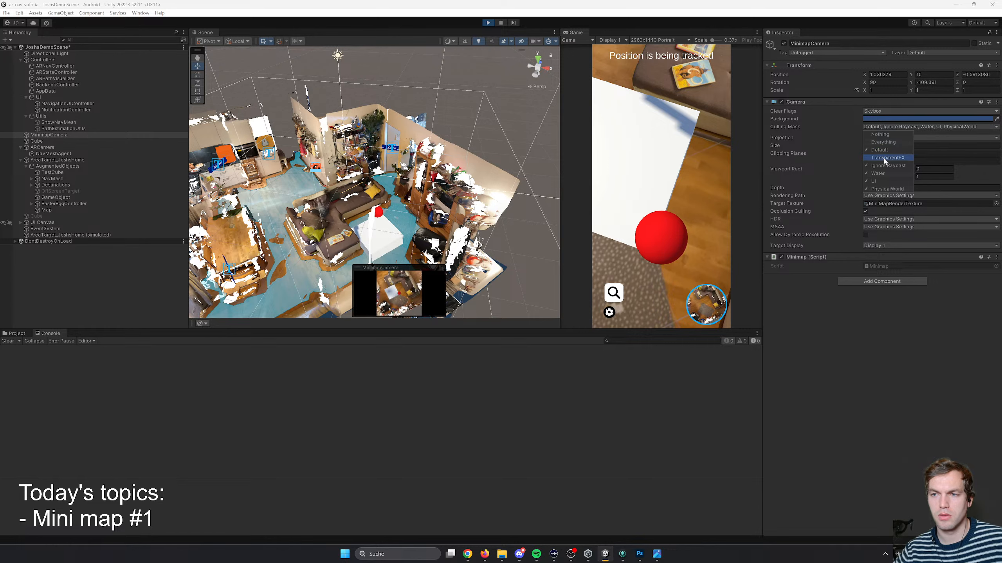
pyautogui.click(890, 167)
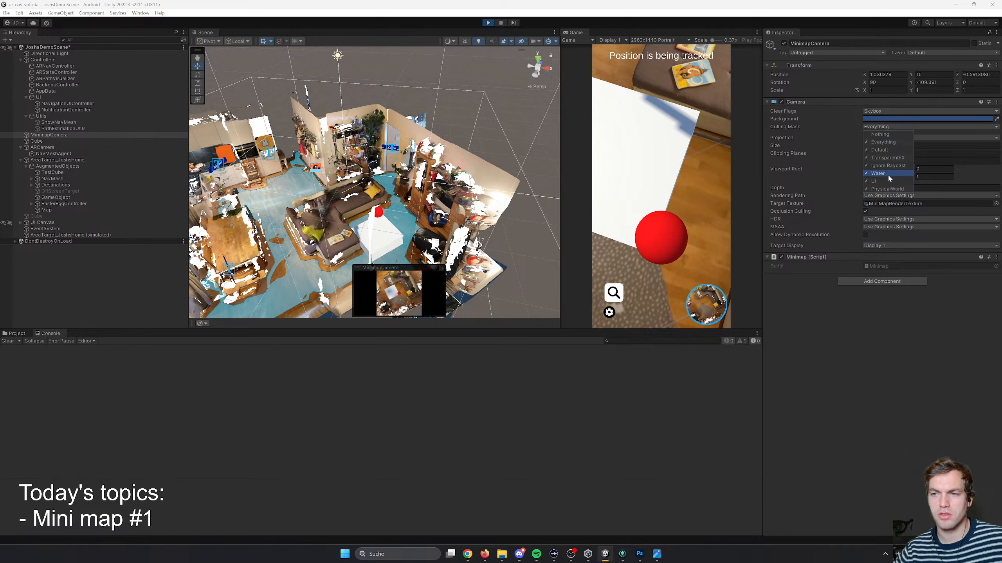
pyautogui.click(885, 180)
pyautogui.click(885, 180)
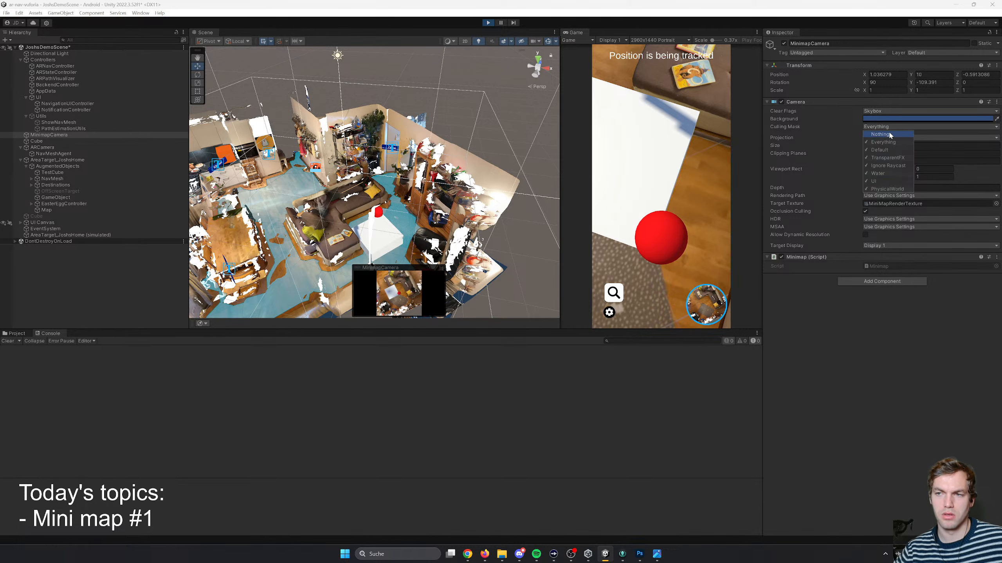
pyautogui.click(915, 318)
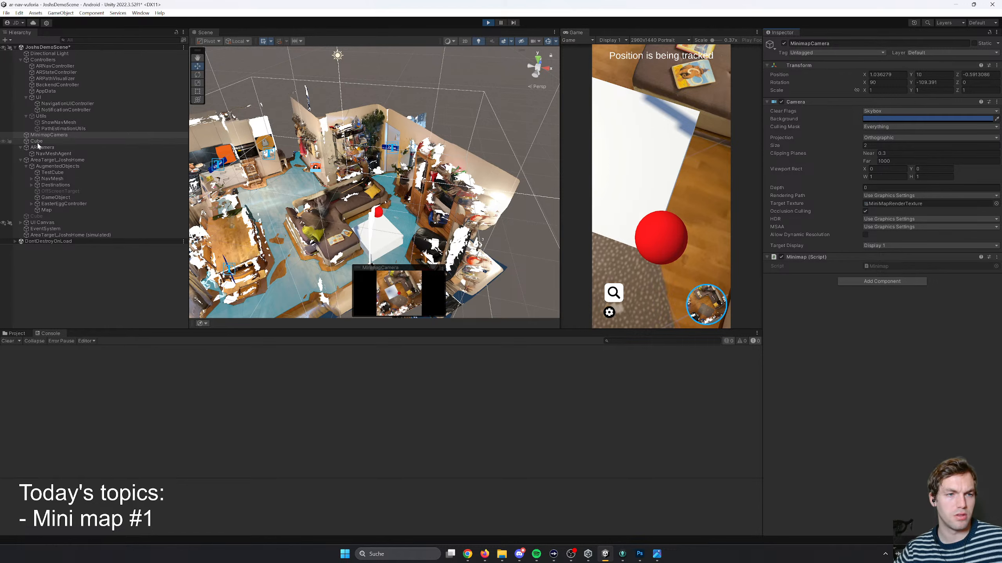
# - Inspect the components of the NavMeshAgent and ARCamera, and examine the Mesh Renderer settings of the Cube in the scene
pyautogui.click(41, 154)
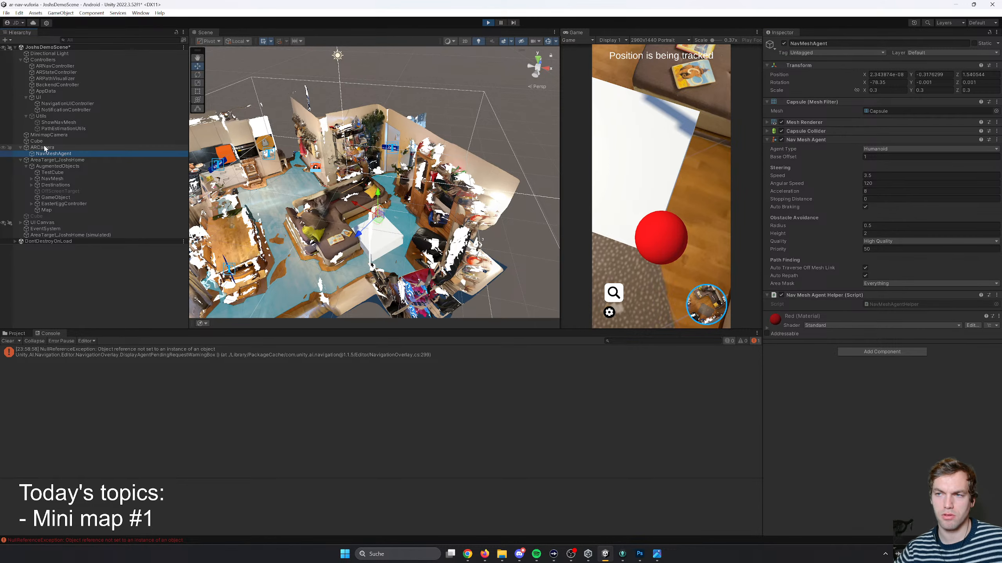
pyautogui.click(42, 148)
pyautogui.click(47, 154)
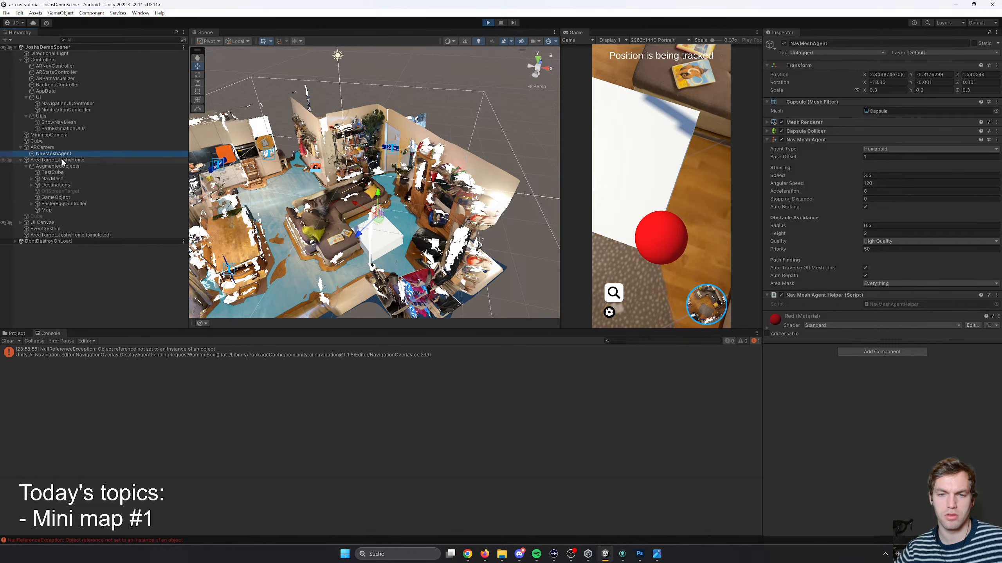
pyautogui.click(397, 250)
pyautogui.click(385, 244)
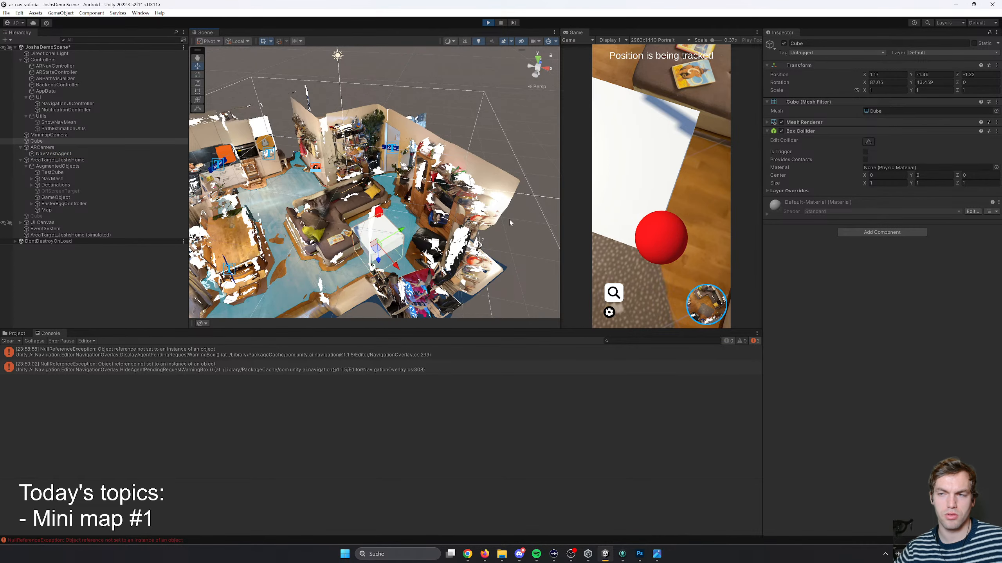
pyautogui.click(767, 123)
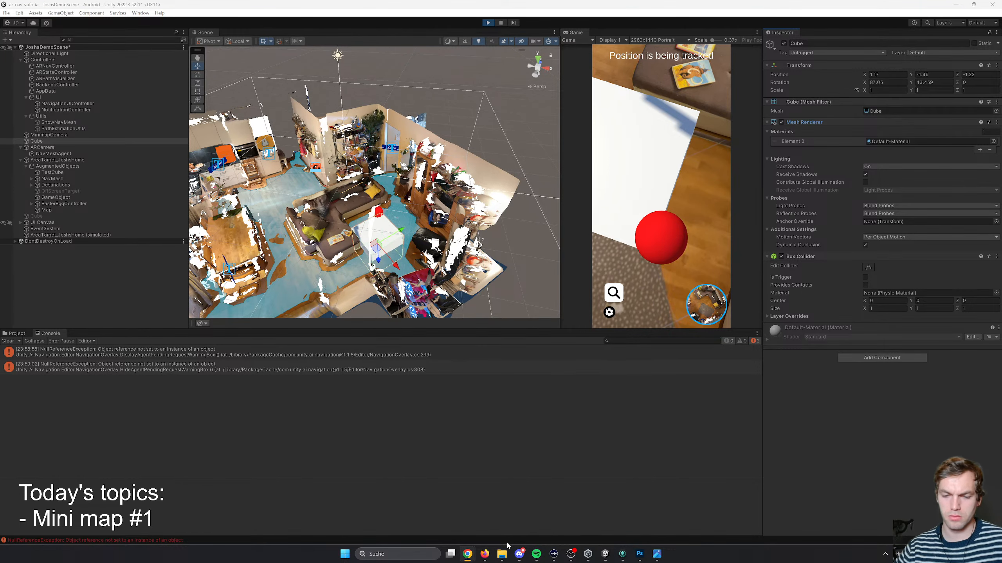
# - Switch to Firefox and read the conclusion of the WeeklyHow minimap tutorial for a mention of a follow-up lesson
pyautogui.click(485, 554)
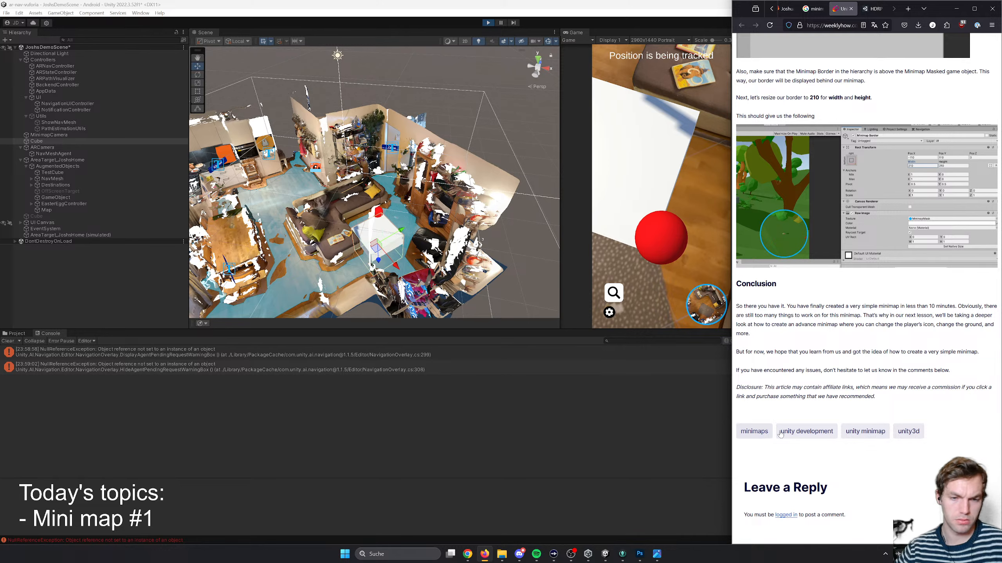
pyautogui.scroll(-6, 780, 434)
pyautogui.scroll(3, 761, 284)
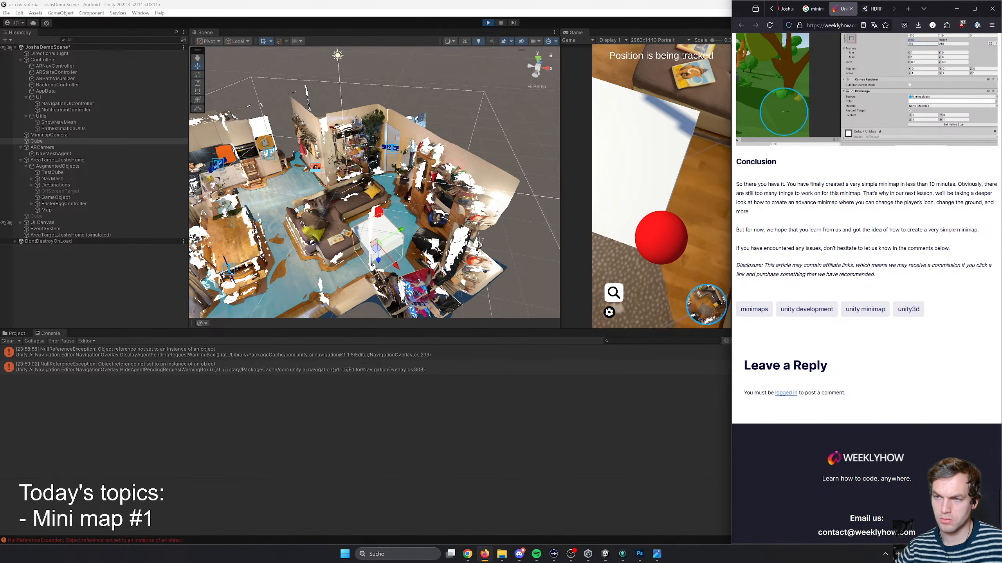
pyautogui.moveTo(796, 184); pyautogui.dragTo(852, 218)
pyautogui.click(853, 226)
pyautogui.moveTo(769, 193); pyautogui.dragTo(913, 202)
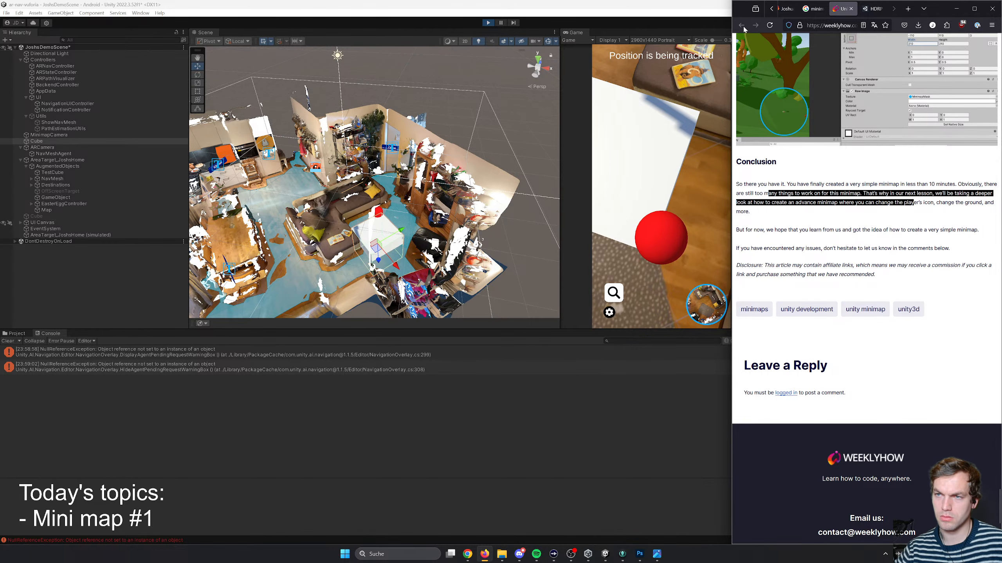
# - Close the minimap search tab and open the article's "unity minimap" tag page
pyautogui.click(812, 9)
pyautogui.click(832, 11)
pyautogui.middleClick(818, 14)
pyautogui.click(873, 311)
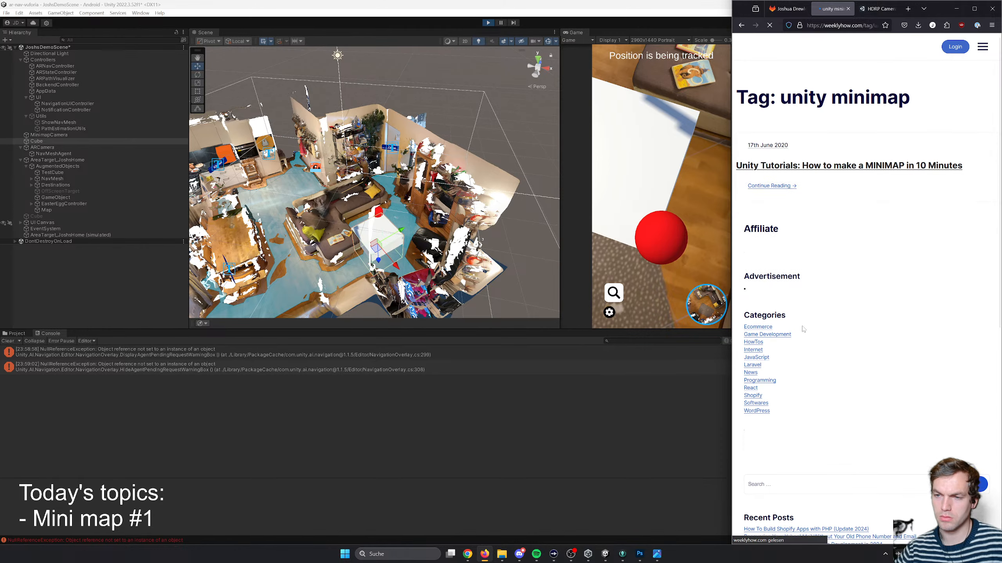
# - Look through the "unity minimap" tag page for further lessons and open "Unity Tutorials: How to make a MINIMAP in 10 Minutes"
pyautogui.scroll(-10, 805, 330)
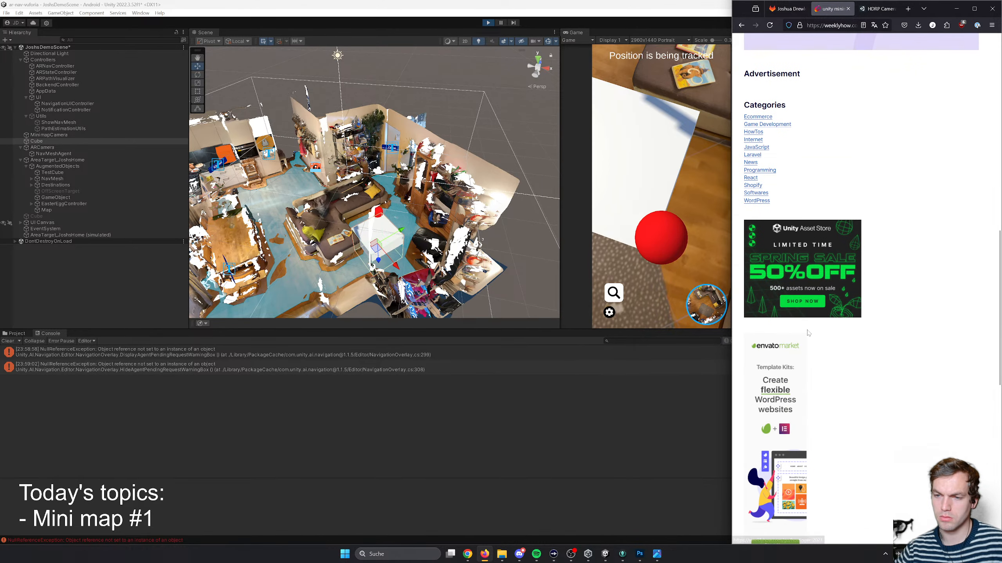
pyautogui.scroll(-10, 807, 331)
pyautogui.scroll(15, 807, 331)
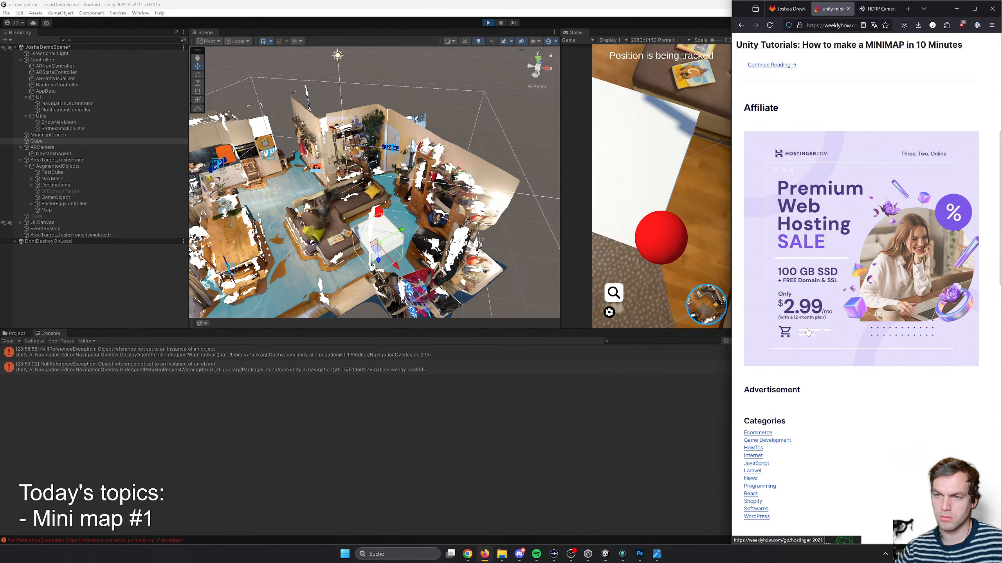
pyautogui.scroll(5, 807, 331)
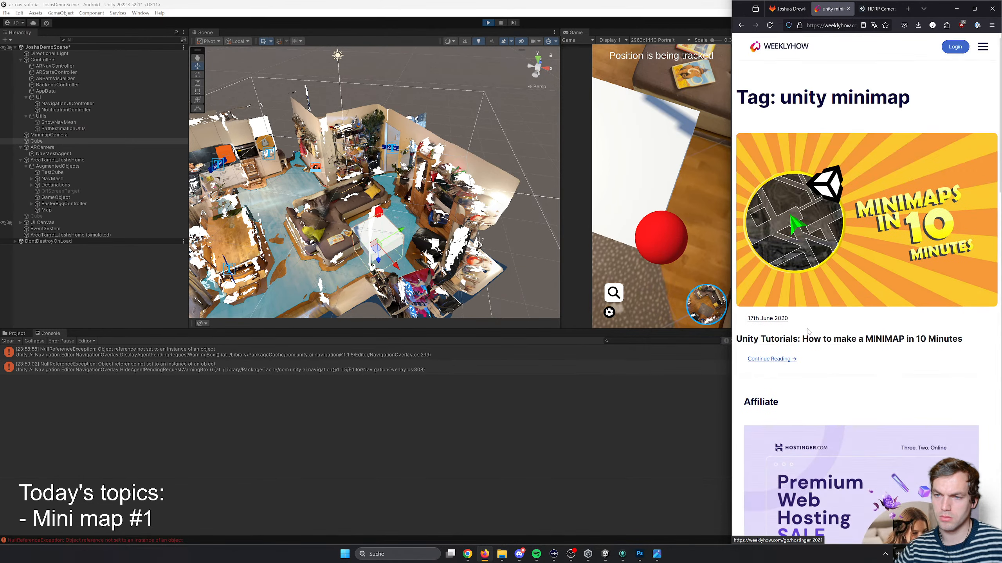
pyautogui.click(780, 360)
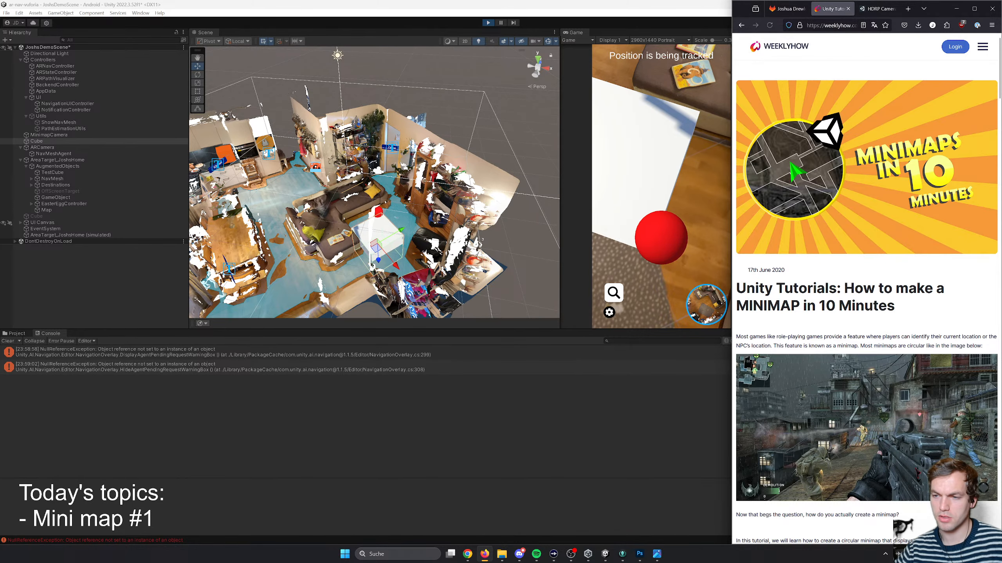
# - Skim the minimap tutorial from the camera setup through the mask and border sections to its conclusion
pyautogui.scroll(-15, 886, 292)
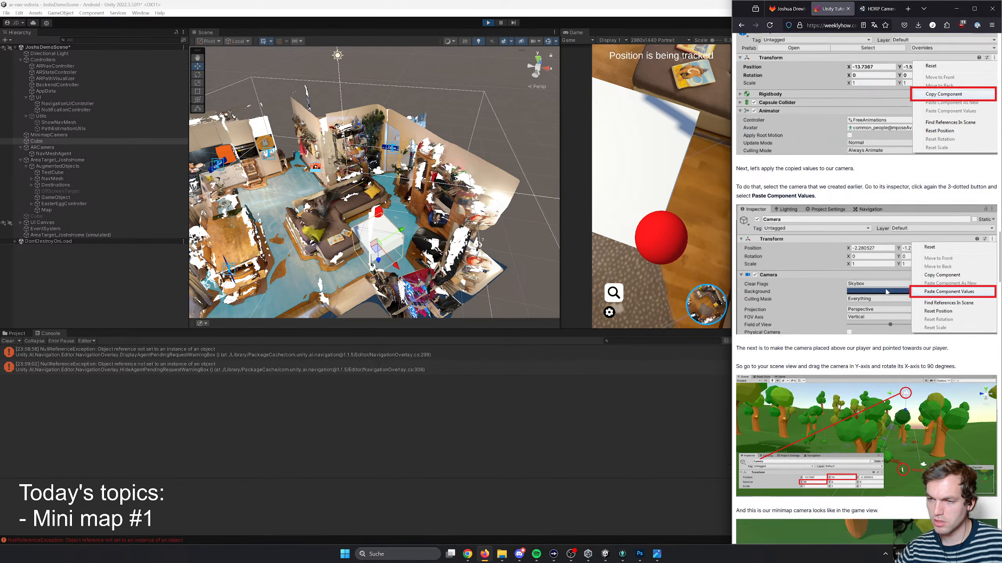
pyautogui.scroll(-20, 886, 292)
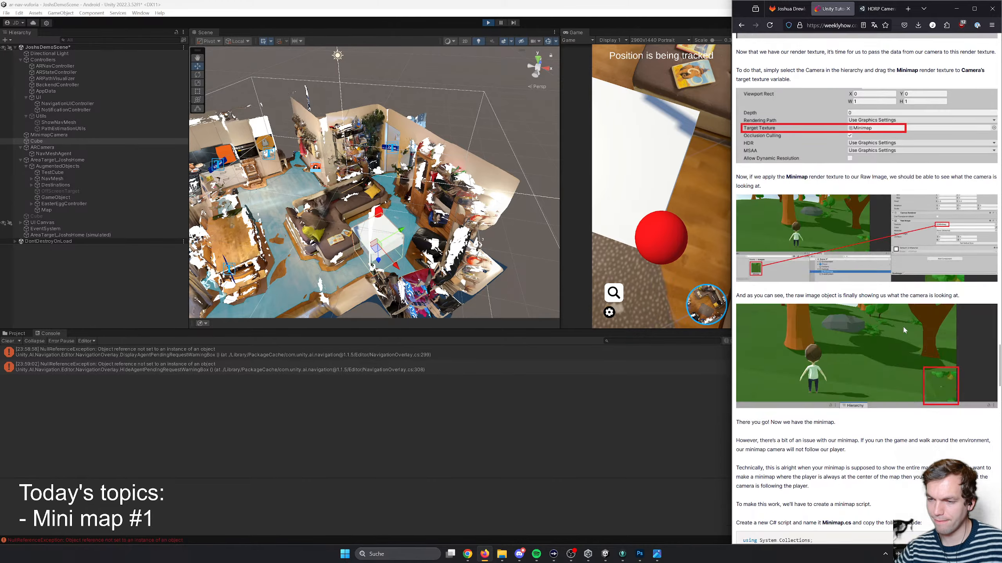
pyautogui.scroll(-20, 904, 331)
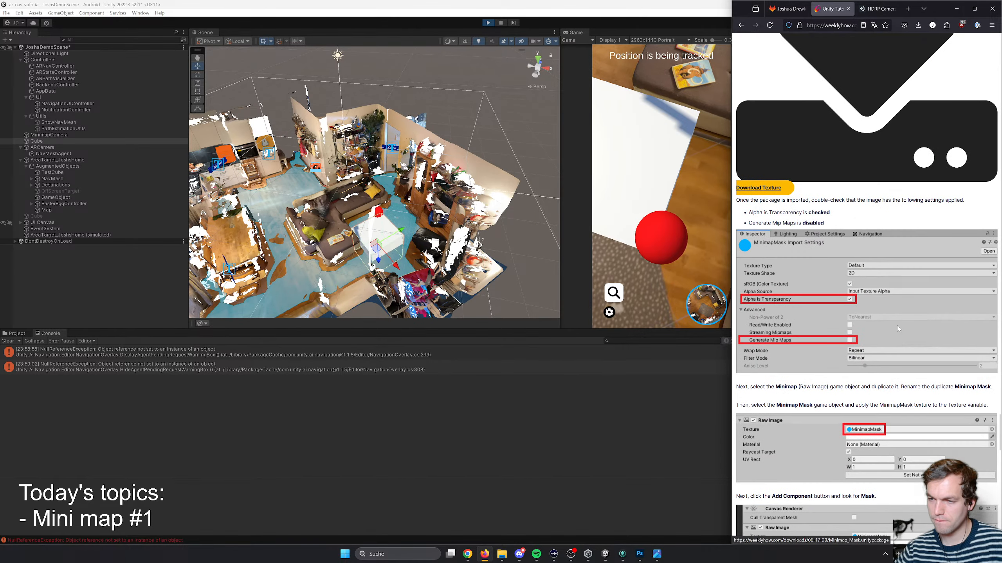
pyautogui.scroll(-20, 898, 328)
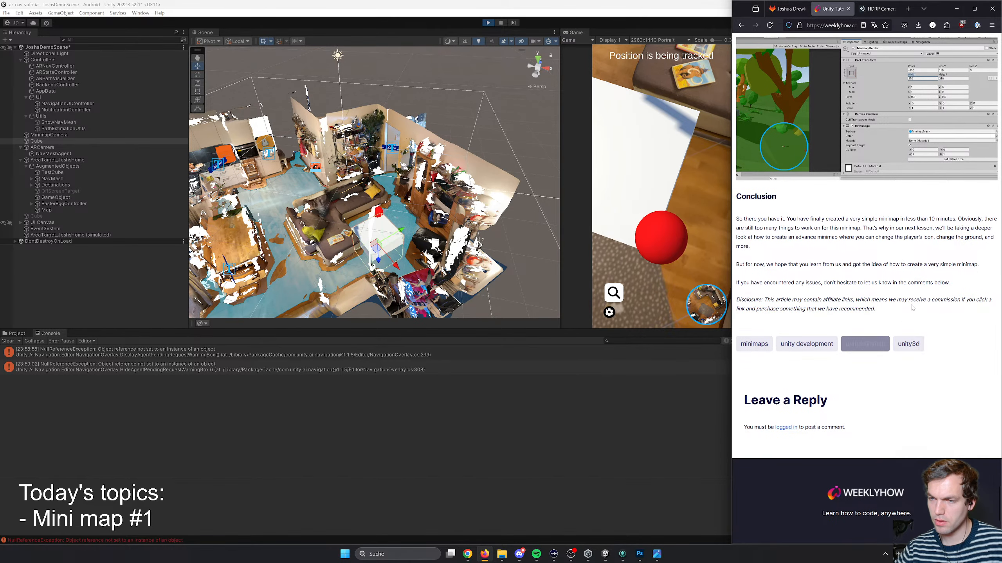
pyautogui.moveTo(930, 228); pyautogui.dragTo(891, 228)
# - Review the tutorial's border, Minimap script, render texture, orthographic camera and Raw Image instructions for differences from the project's setup
pyautogui.scroll(4, 821, 255)
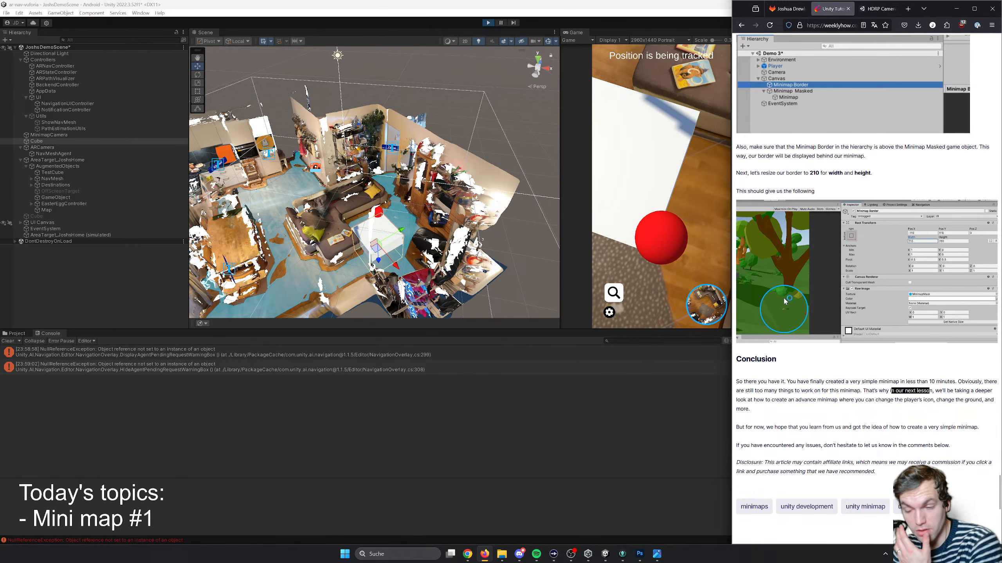
pyautogui.scroll(6, 826, 333)
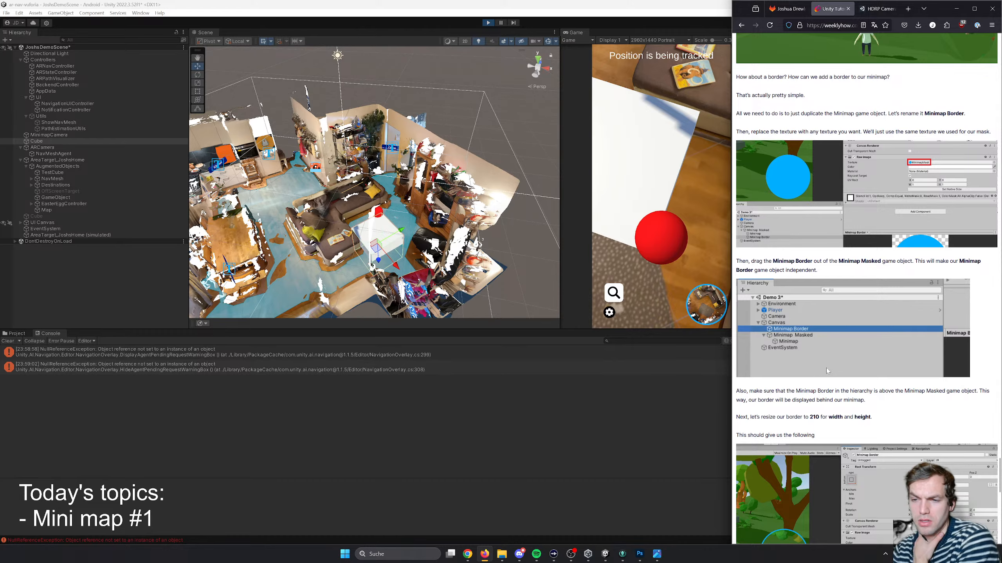
pyautogui.scroll(20, 827, 371)
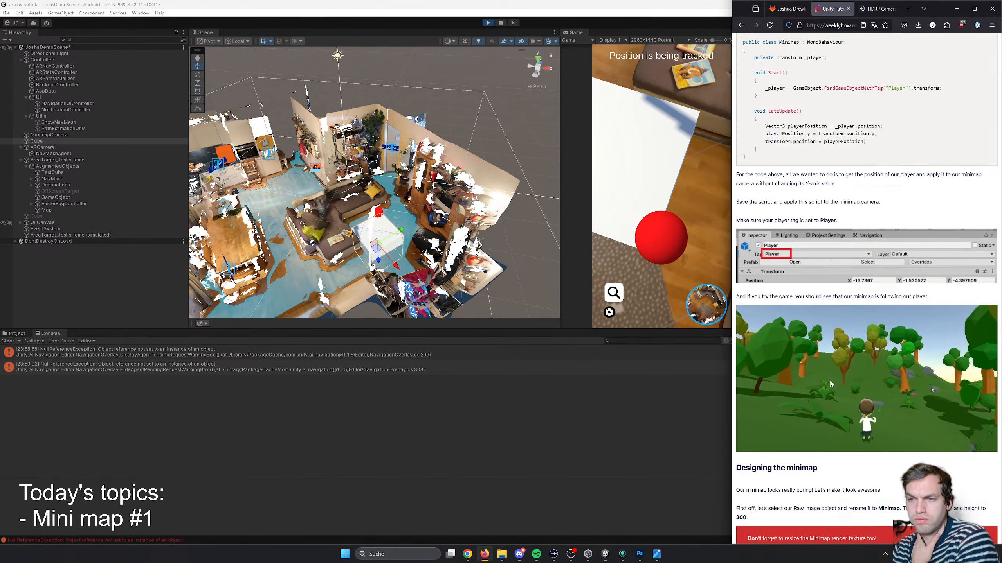
pyautogui.scroll(15, 831, 383)
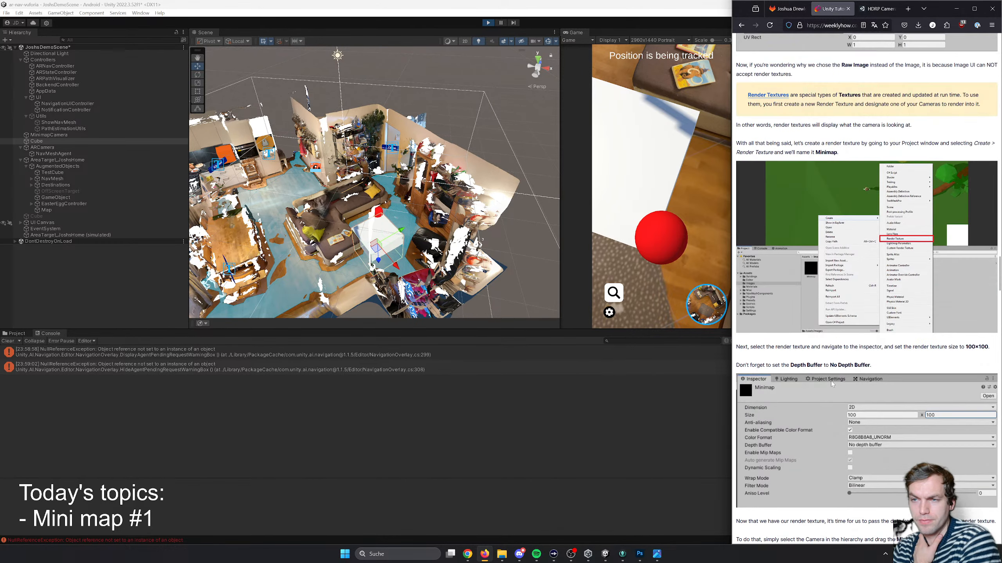
pyautogui.scroll(10, 833, 384)
pyautogui.scroll(7, 832, 384)
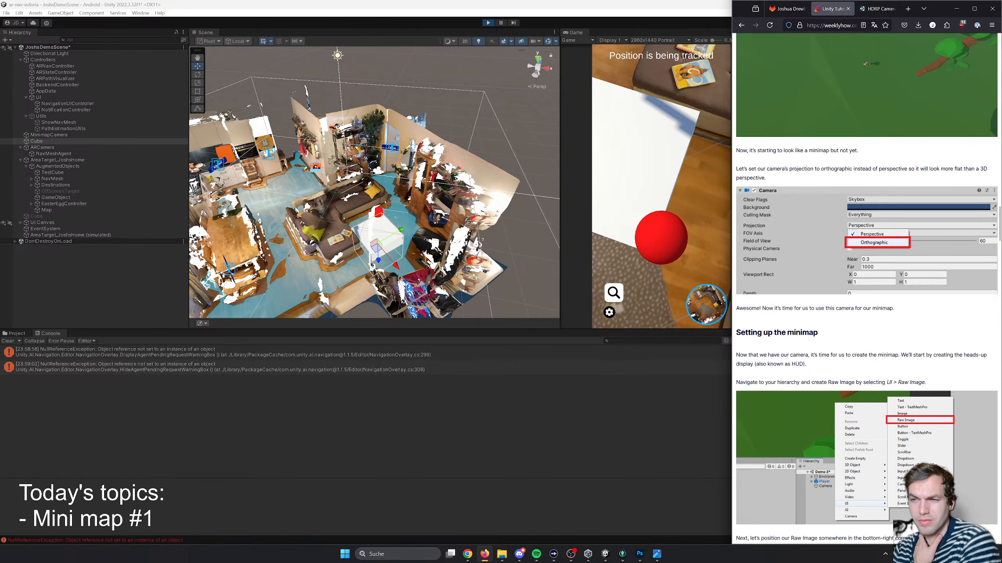
pyautogui.scroll(3, 882, 272)
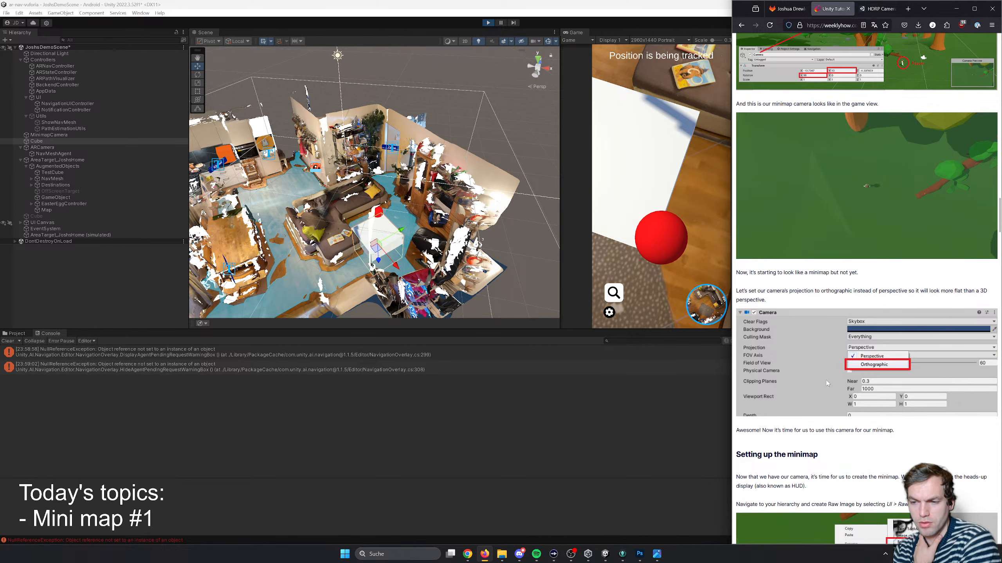
pyautogui.scroll(-2, 827, 382)
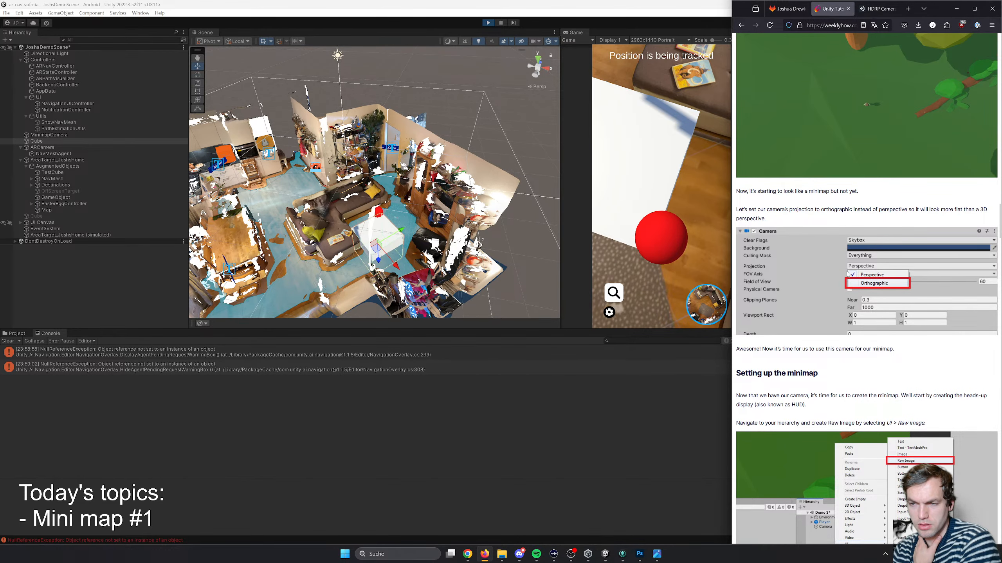
pyautogui.scroll(-8, 862, 389)
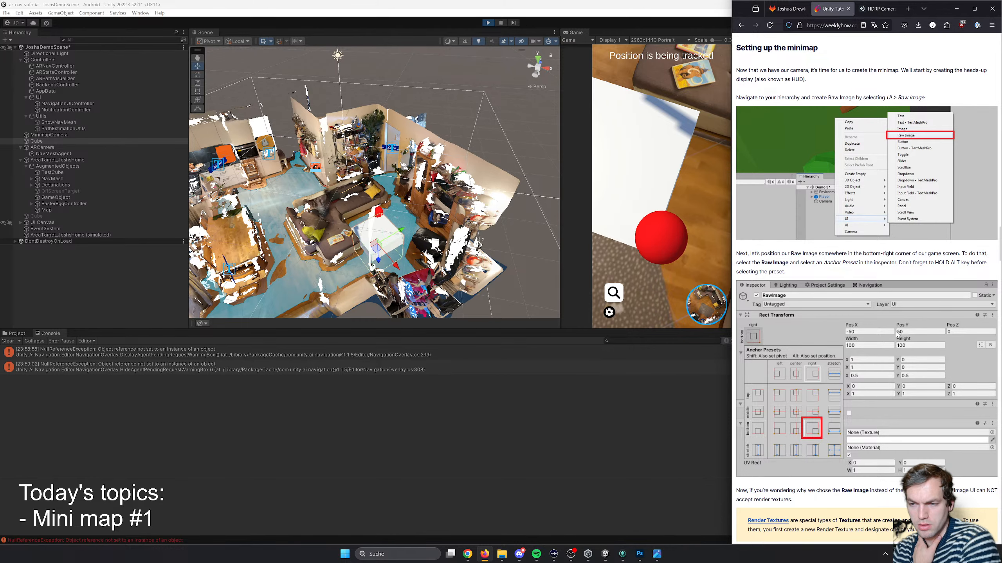
pyautogui.scroll(-7, 891, 382)
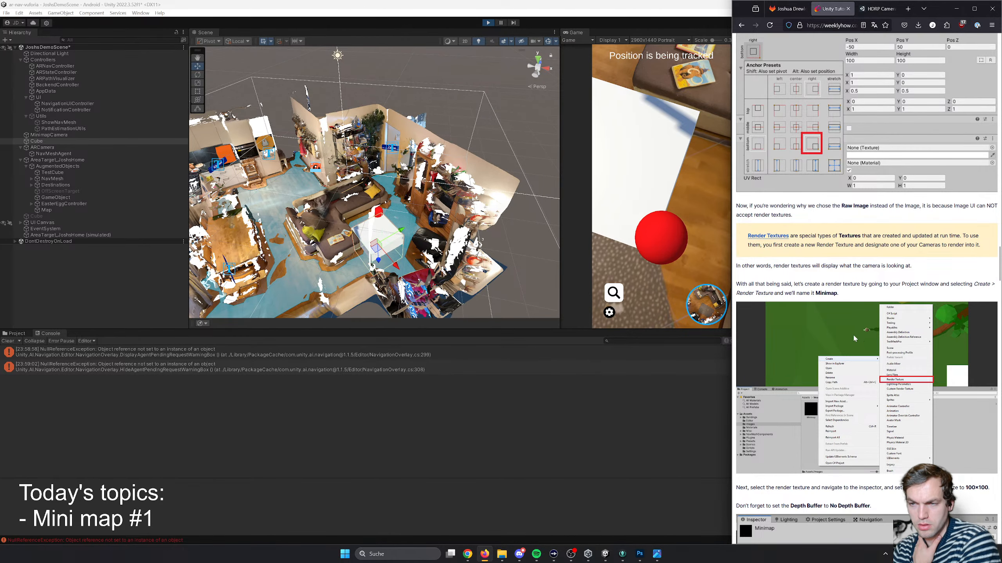
# - Return to Unity, inspect the ARCamera's settings, collapse the Controllers group and display the MinimapCamera's settings
pyautogui.click(48, 142)
pyautogui.click(55, 148)
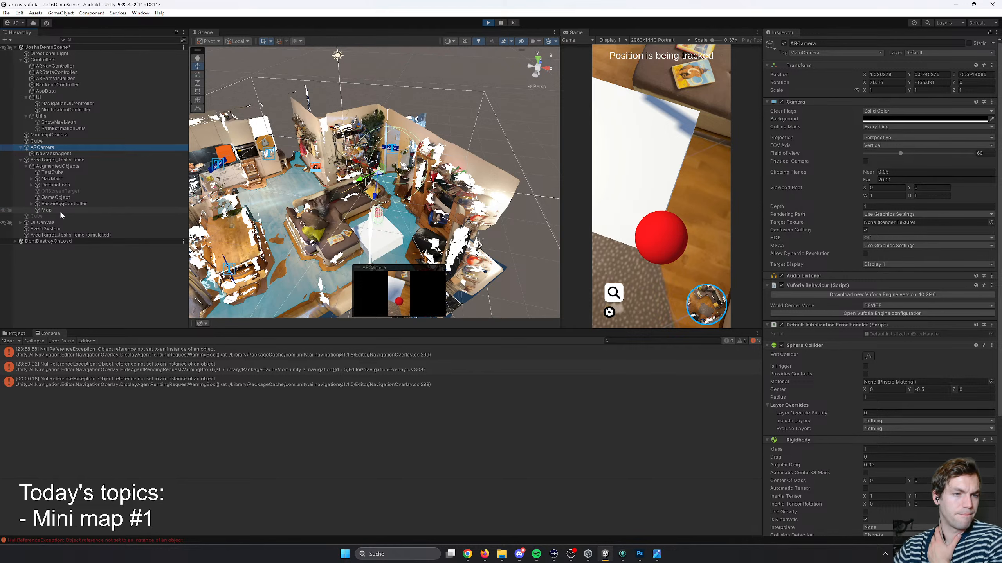
pyautogui.click(21, 59)
pyautogui.click(53, 66)
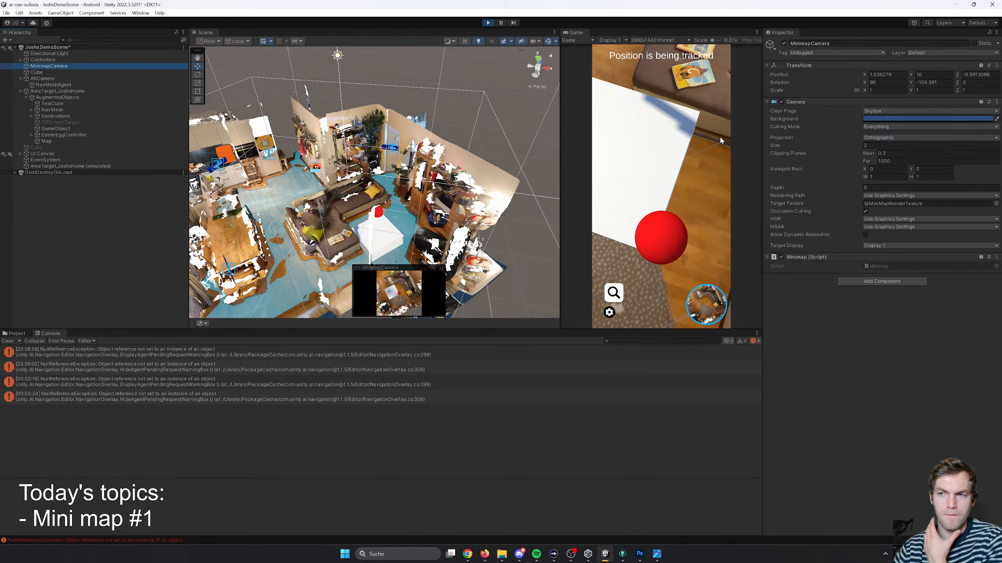
# - Try Y positions such as 15, 5 and 11 for the MinimapCamera and restore the Y position to 10
pyautogui.click(931, 75)
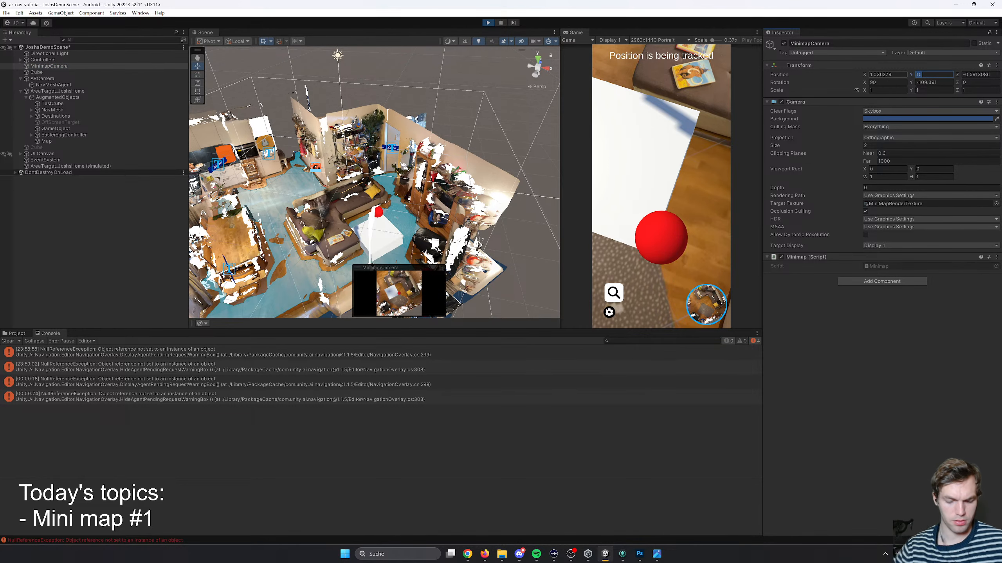
pyautogui.write('15')
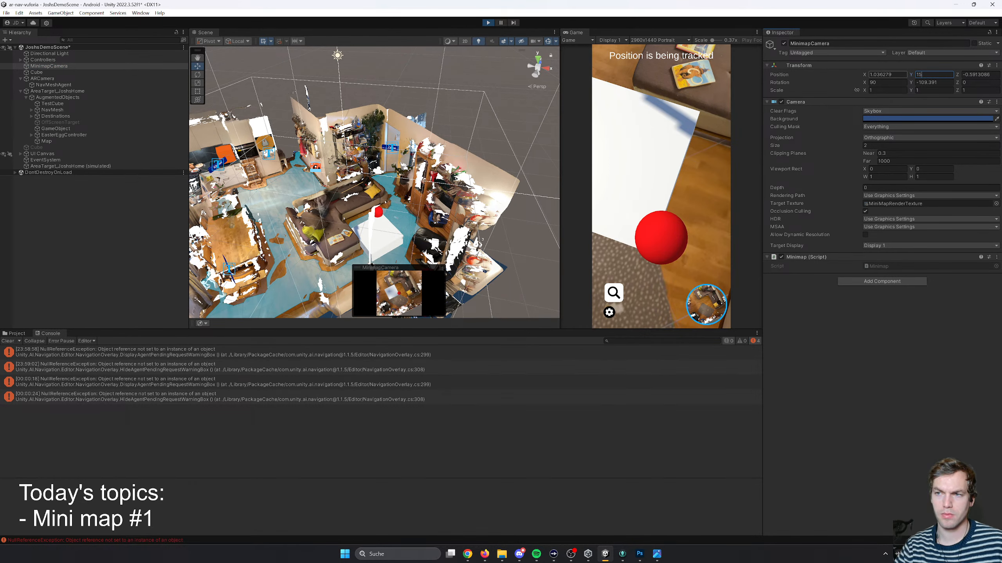
pyautogui.press('BackSpace')
pyautogui.write('10')
pyautogui.press('BackSpace')
pyautogui.press('BackSpace')
pyautogui.press('BackSpace')
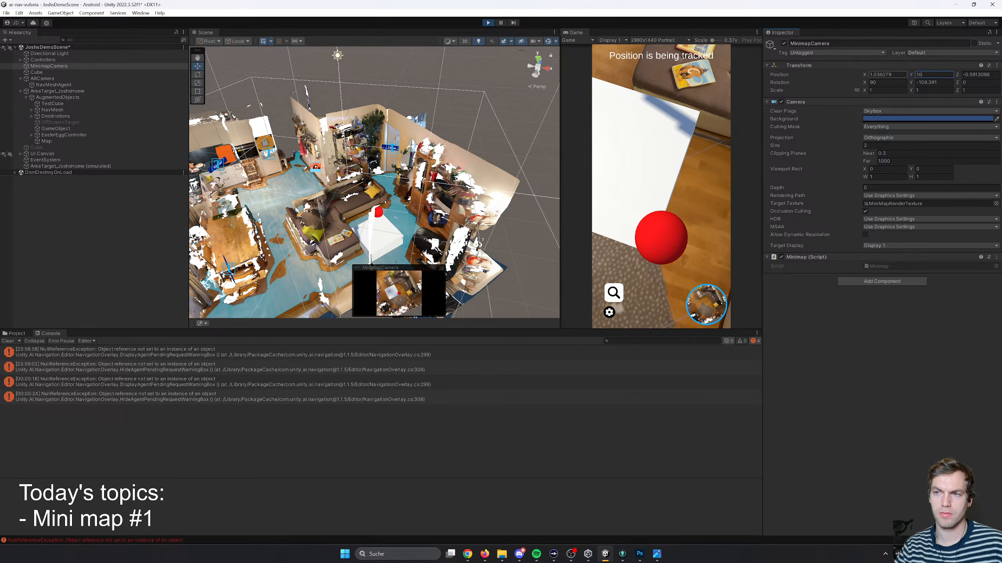
pyautogui.write('5')
pyautogui.press('BackSpace')
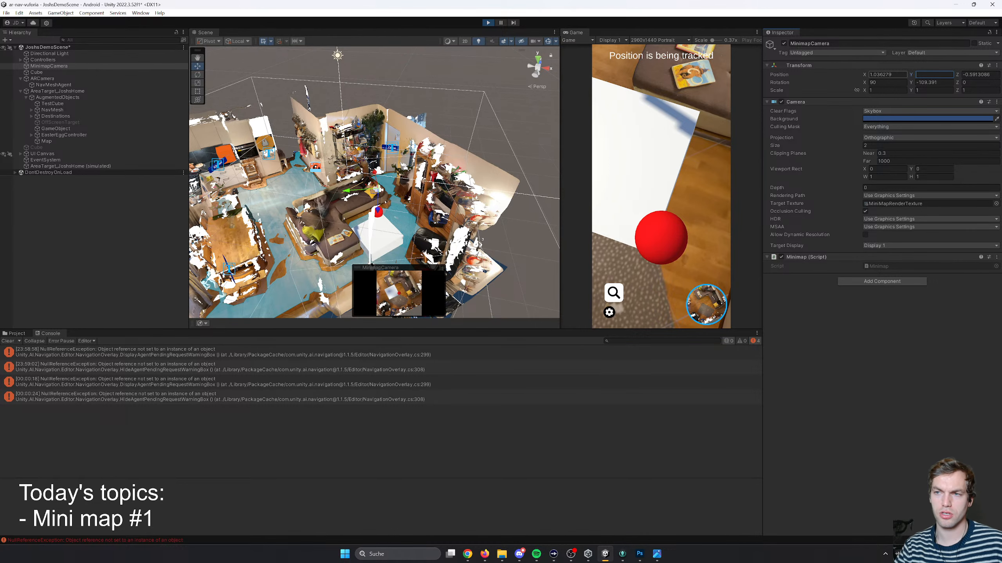
pyautogui.write('11')
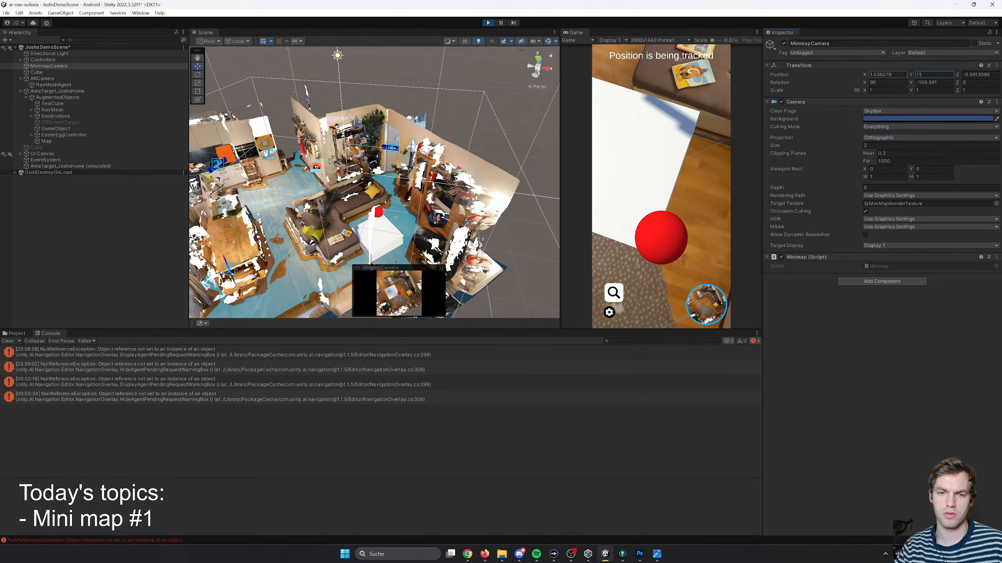
pyautogui.press('BackSpace')
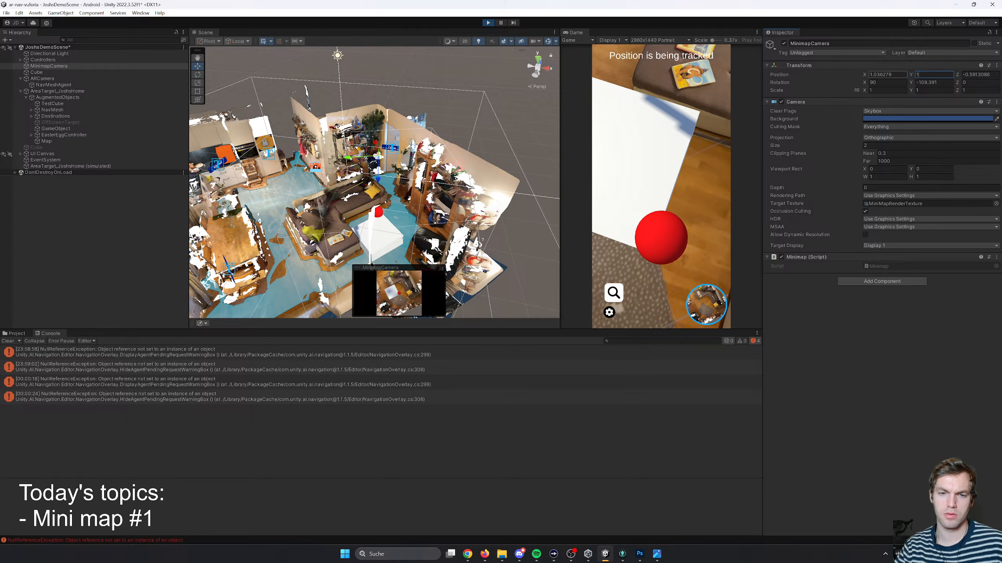
pyautogui.write('10')
pyautogui.press('BackSpace')
pyautogui.press('BackSpace')
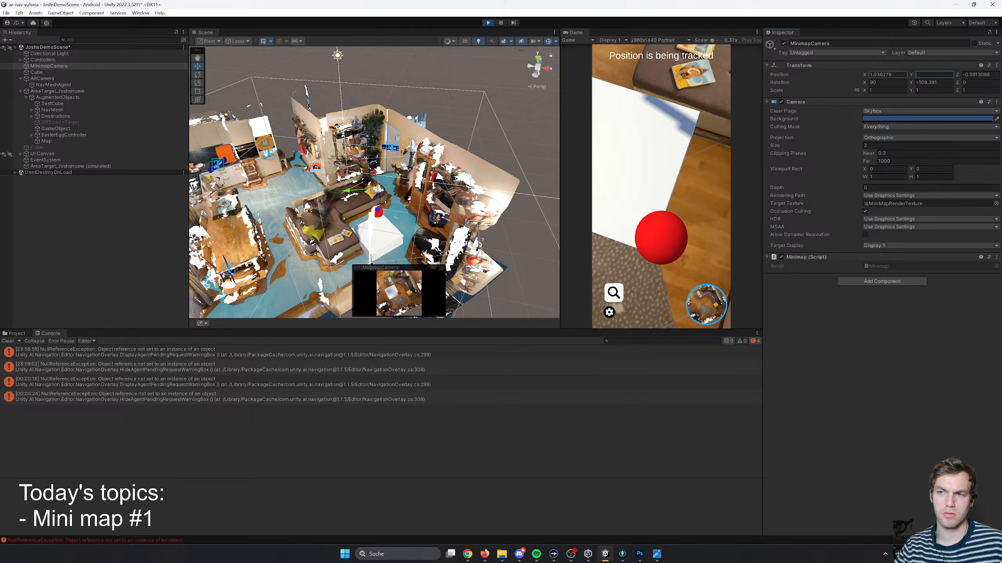
pyautogui.write('10')
pyautogui.press('Tab')
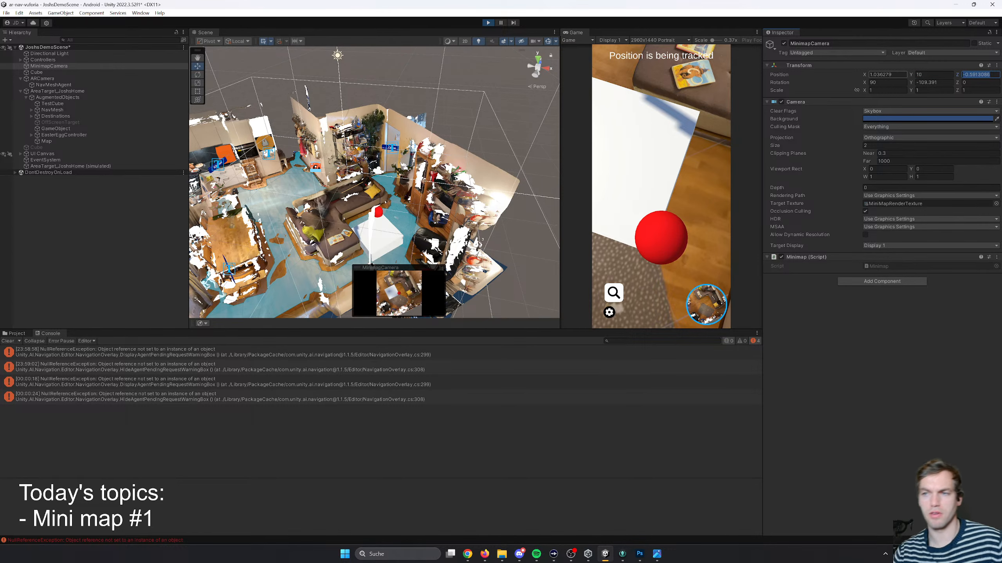
# - Try a Y rotation of 1 for the MinimapCamera and undo the rotation changes
pyautogui.press('Tab')
pyautogui.press('Tab')
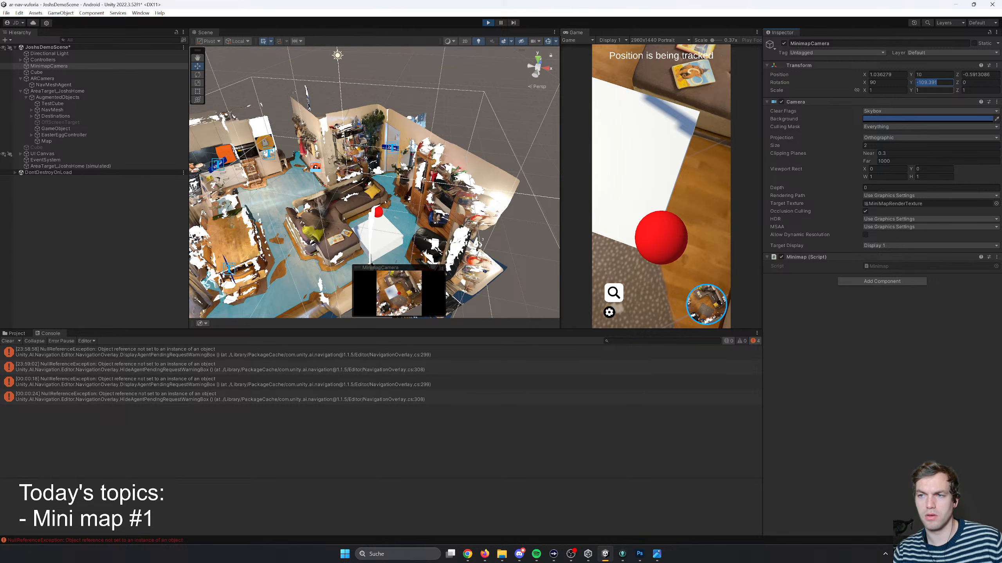
pyautogui.write('1')
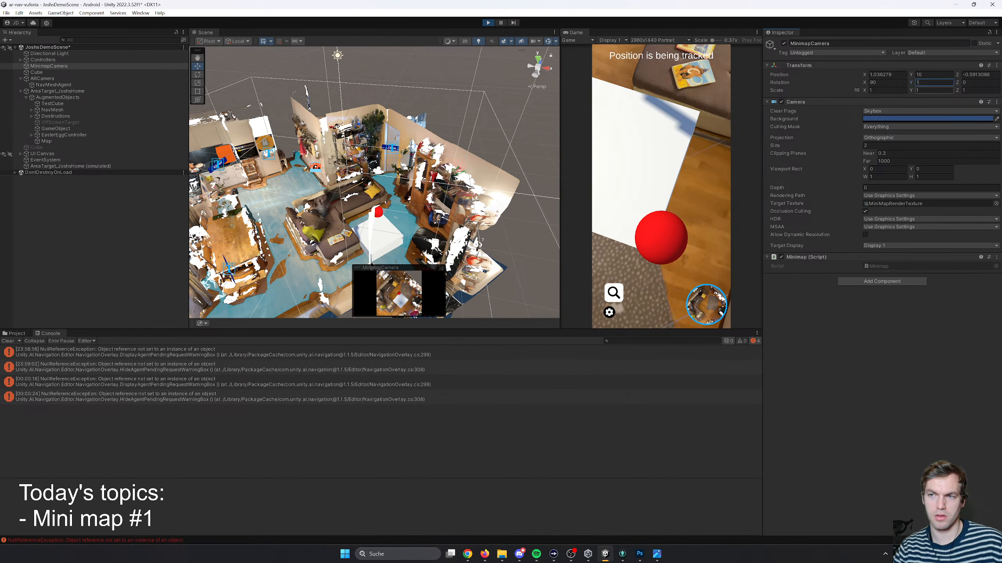
pyautogui.hotkey('ctrl', 'z')
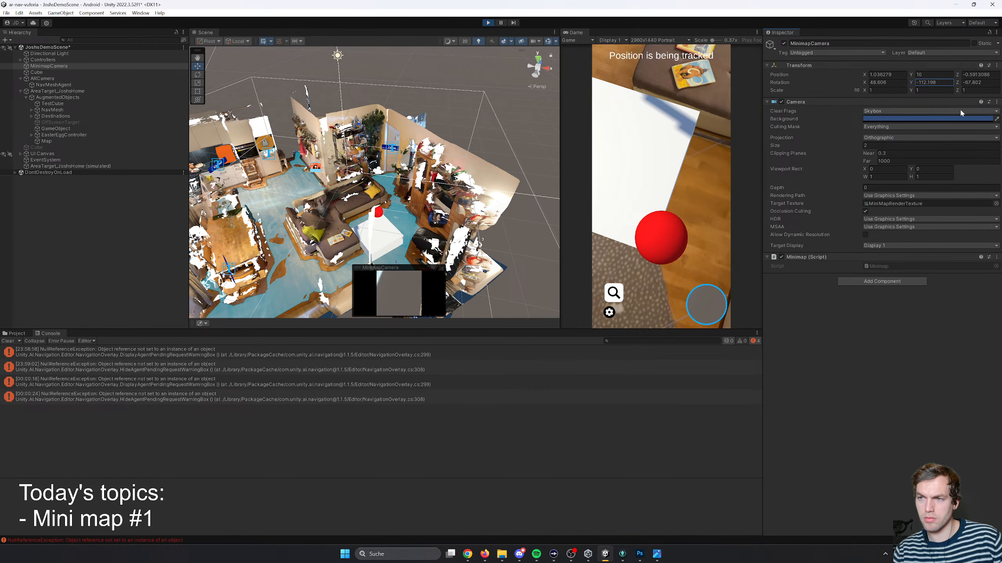
pyautogui.hotkey('ctrl', 'z')
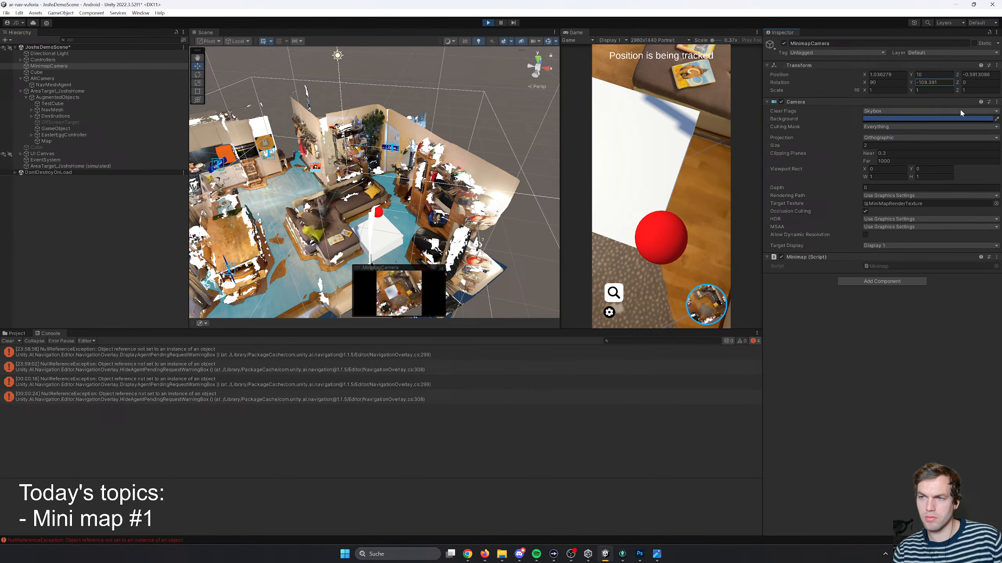
pyautogui.click(968, 82)
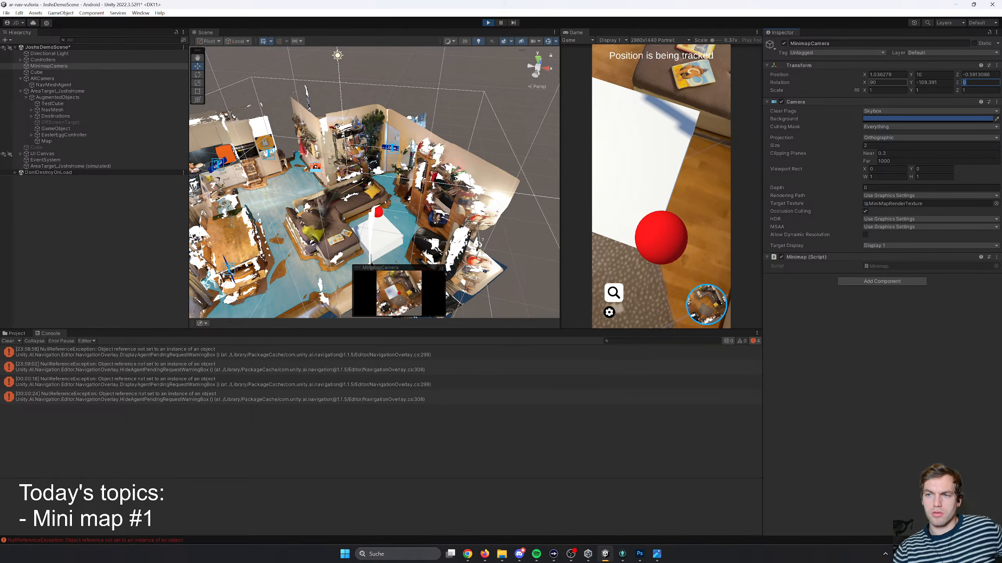
pyautogui.click(885, 84)
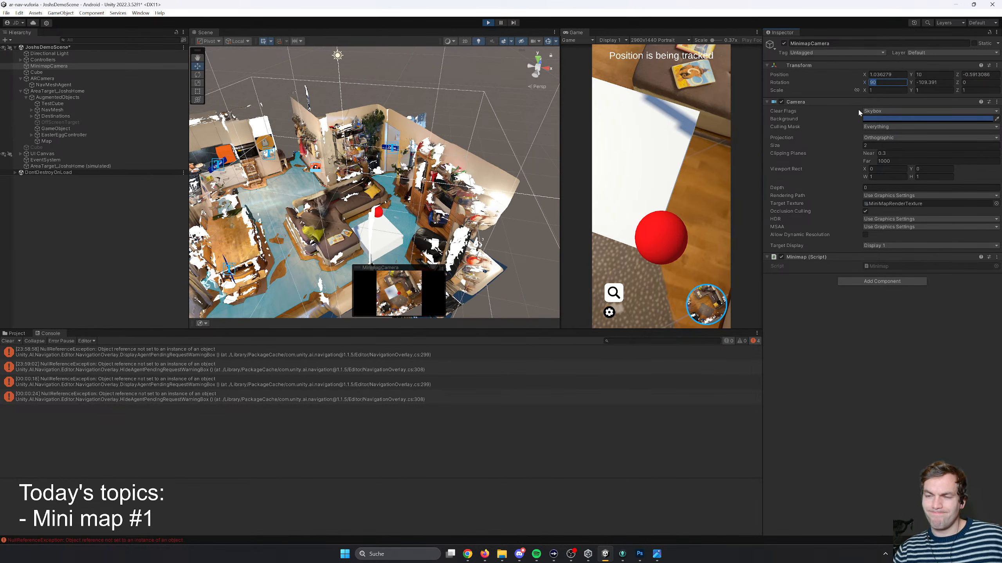
pyautogui.click(878, 246)
pyautogui.click(862, 236)
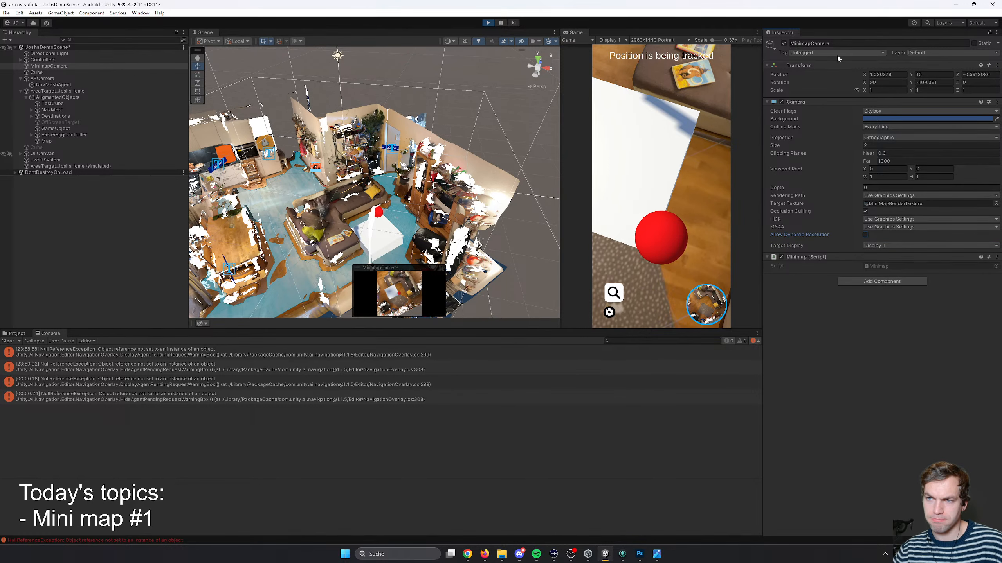
# - Bring the minimap tutorial in Firefox to the front and dock the Unity window beside it
pyautogui.hotkey('alt', 'Tab')
pyautogui.hotkey('alt', 'Tab')
pyautogui.hotkey('alt', 'Tab')
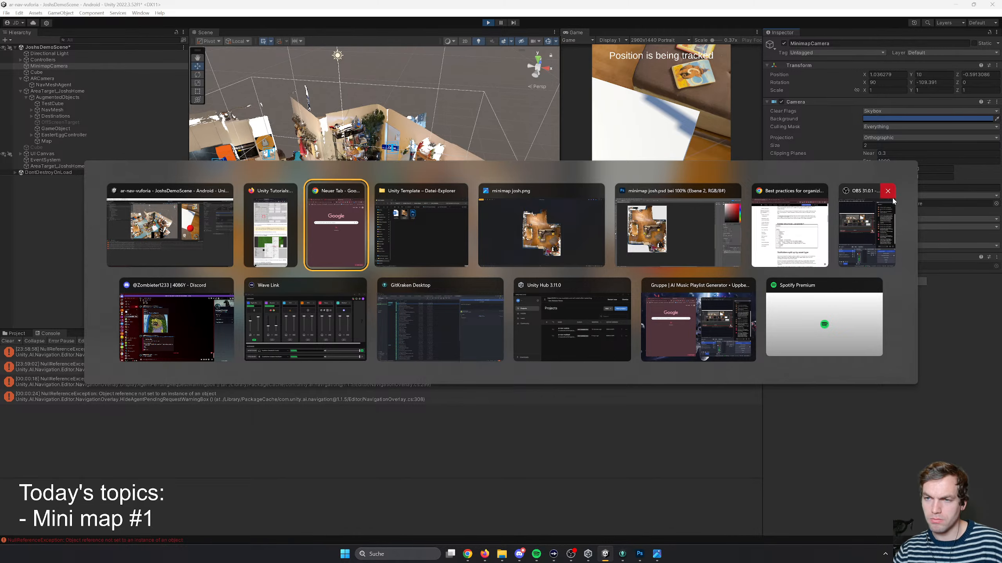
pyautogui.click(279, 219)
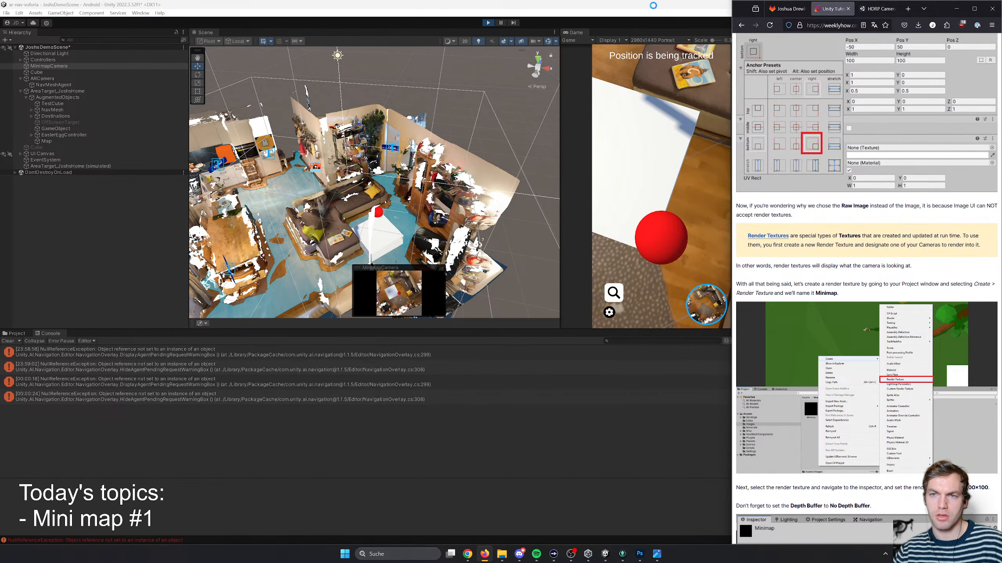
pyautogui.moveTo(646, 4); pyautogui.dragTo(1, 102)
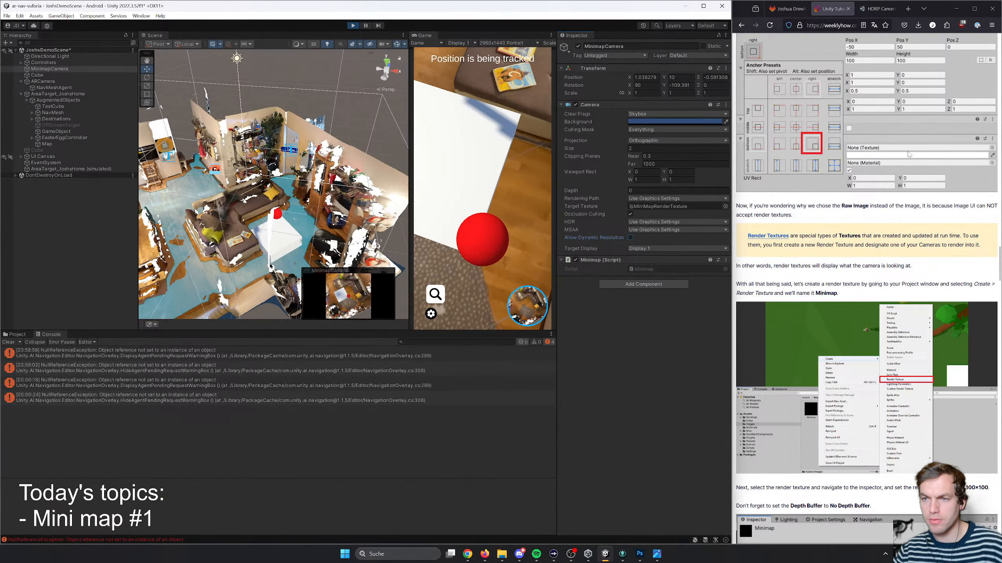
# - Read the tutorial's Raw Image and render texture instructions, especially the Depth Buffer setting
pyautogui.scroll(3, 890, 214)
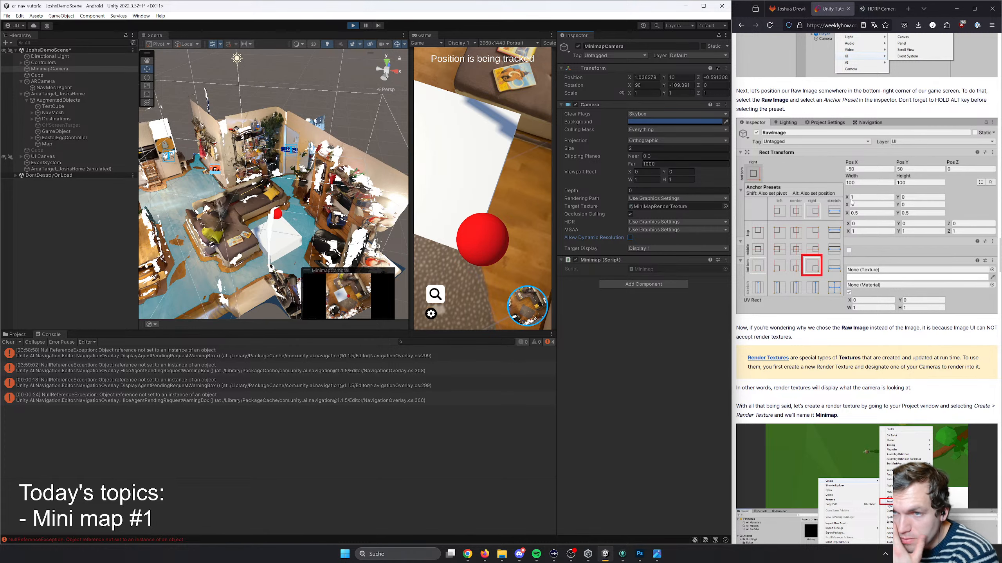
pyautogui.scroll(-3, 830, 227)
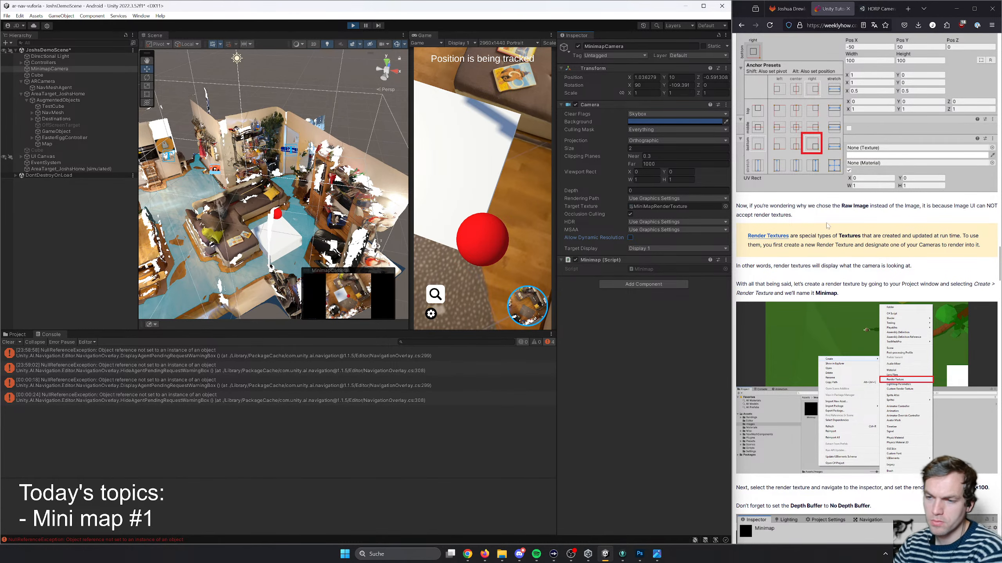
pyautogui.scroll(-6, 827, 226)
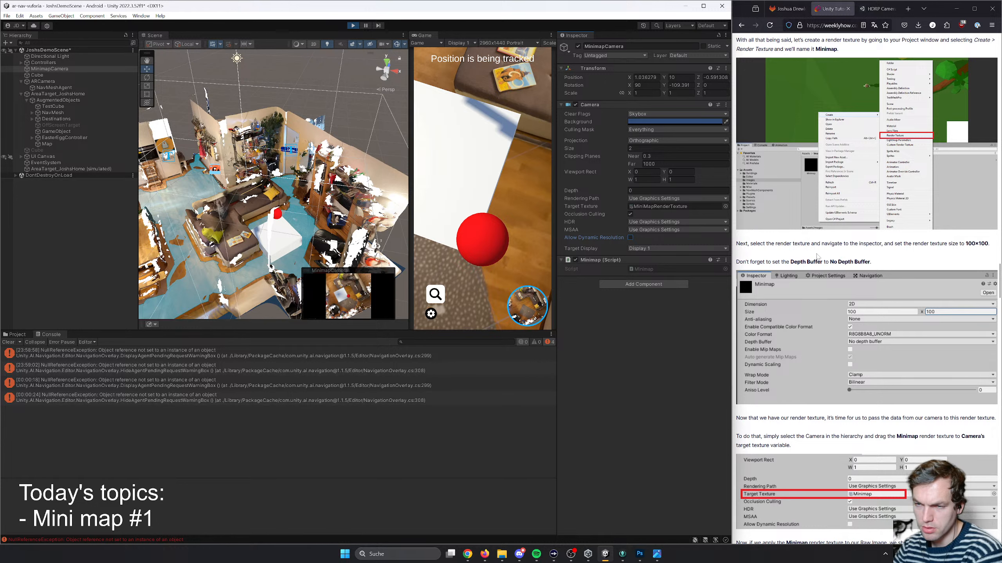
pyautogui.moveTo(777, 262); pyautogui.dragTo(842, 263)
pyautogui.click(842, 263)
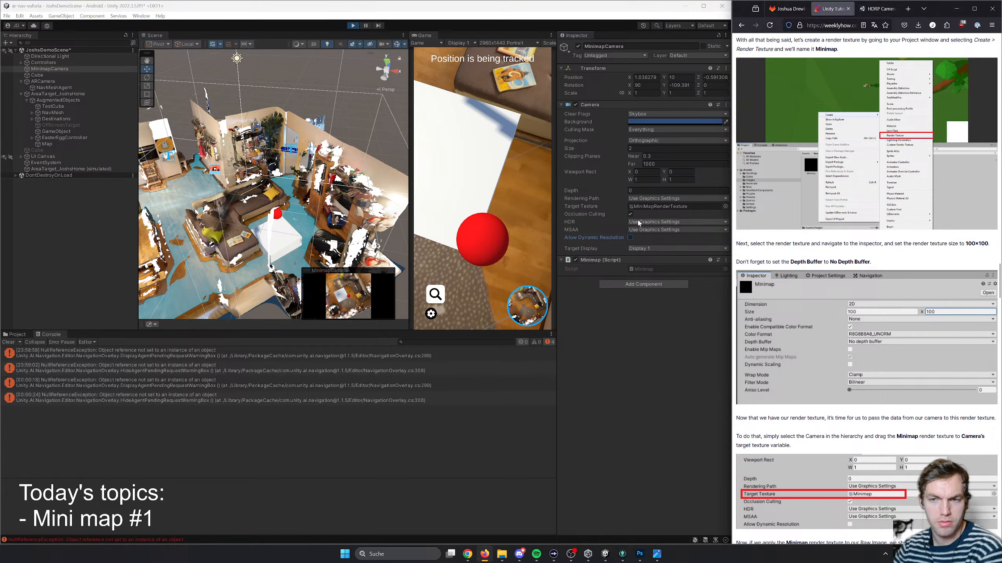
# - Open the MinimapCamera's target render texture and set its Depth Stencil Format to D16_UNORM
pyautogui.doubleClick(652, 206)
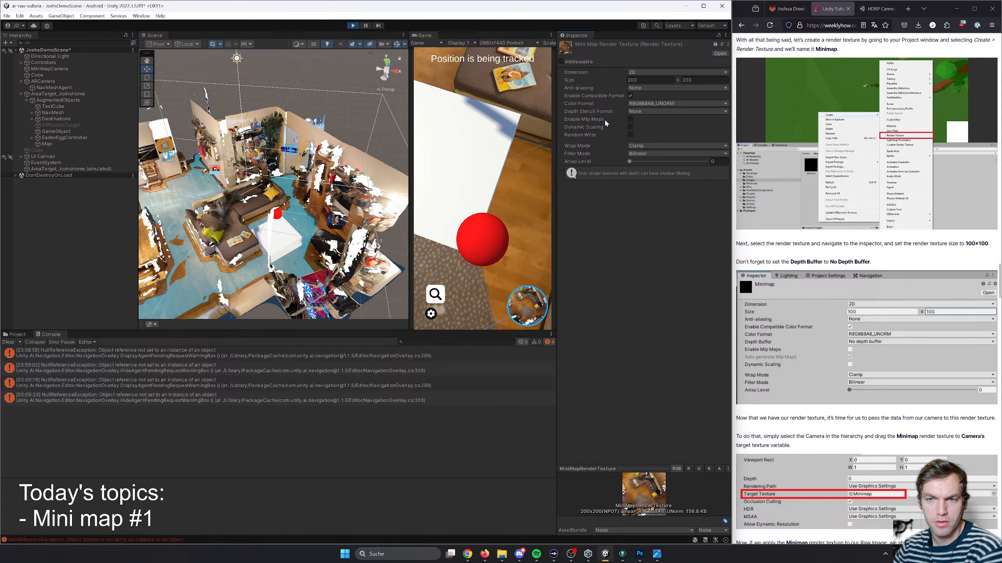
pyautogui.click(644, 113)
pyautogui.click(647, 121)
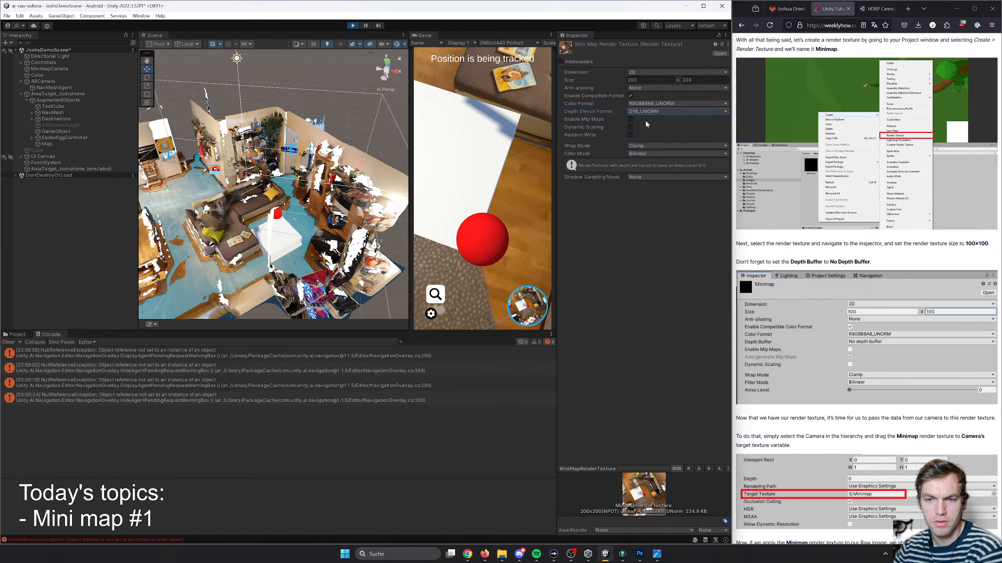
# - Try D24_UNORM, S8_UINT and D16_UNORM_S8_UINT as the render texture's Depth Stencil Format and return it to D16_UNORM
pyautogui.click(654, 113)
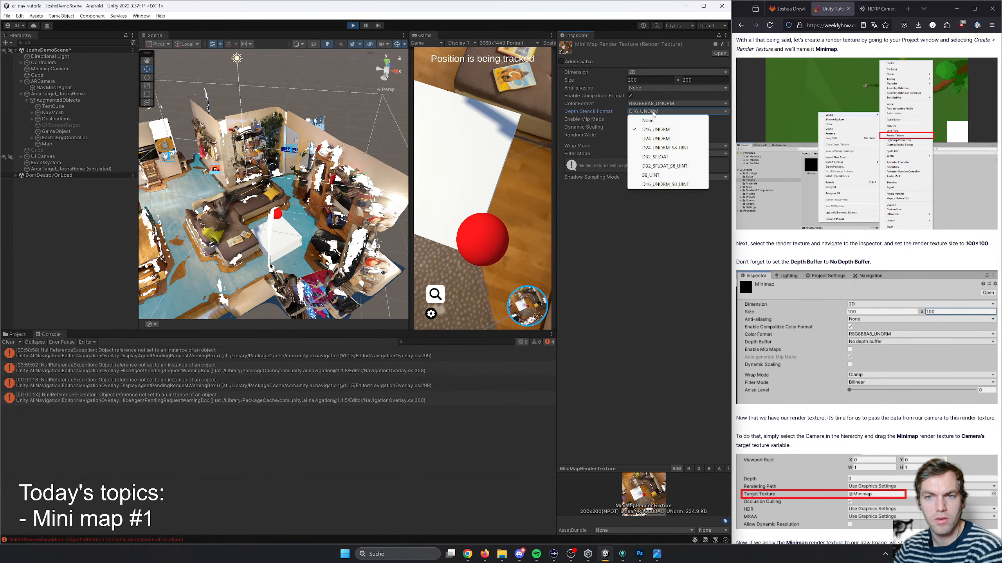
pyautogui.click(661, 139)
pyautogui.click(658, 113)
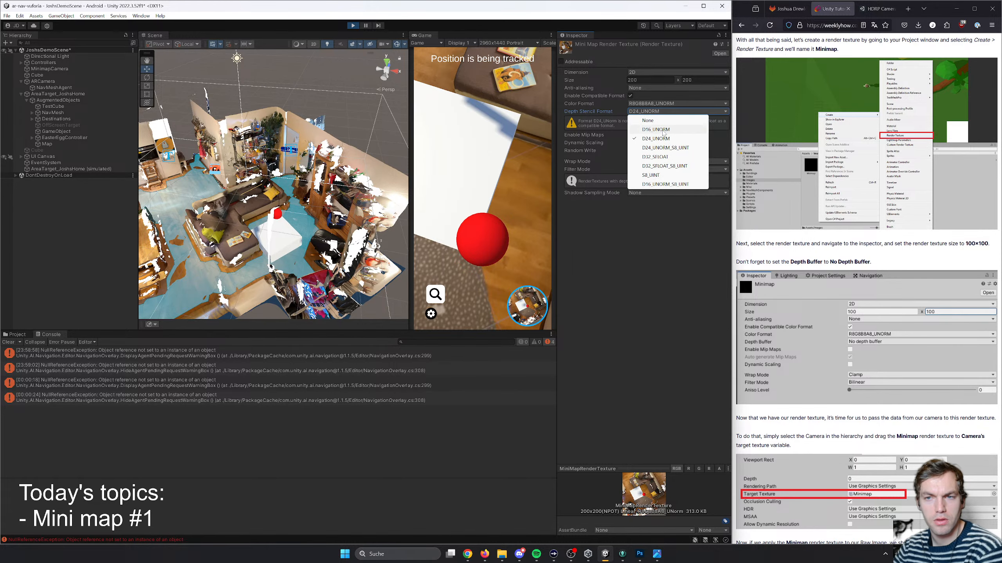
pyautogui.click(663, 130)
pyautogui.click(657, 112)
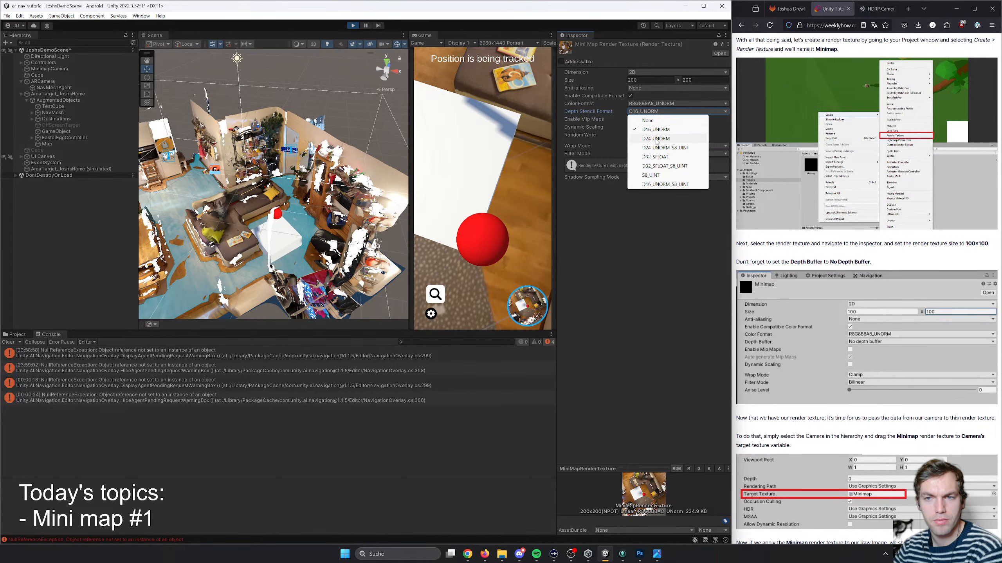
pyautogui.click(656, 139)
pyautogui.click(658, 112)
pyautogui.click(655, 176)
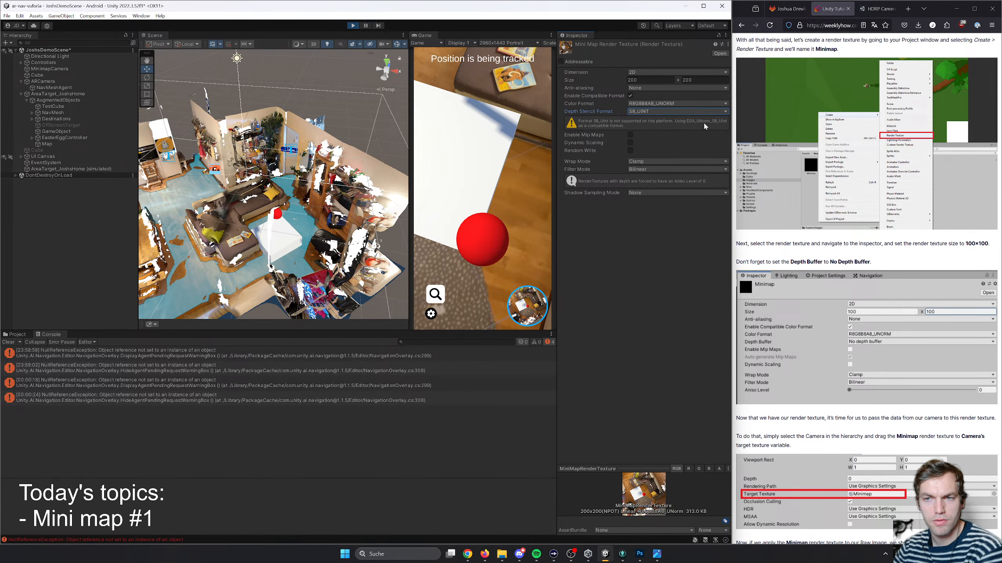
pyautogui.click(654, 112)
pyautogui.click(655, 130)
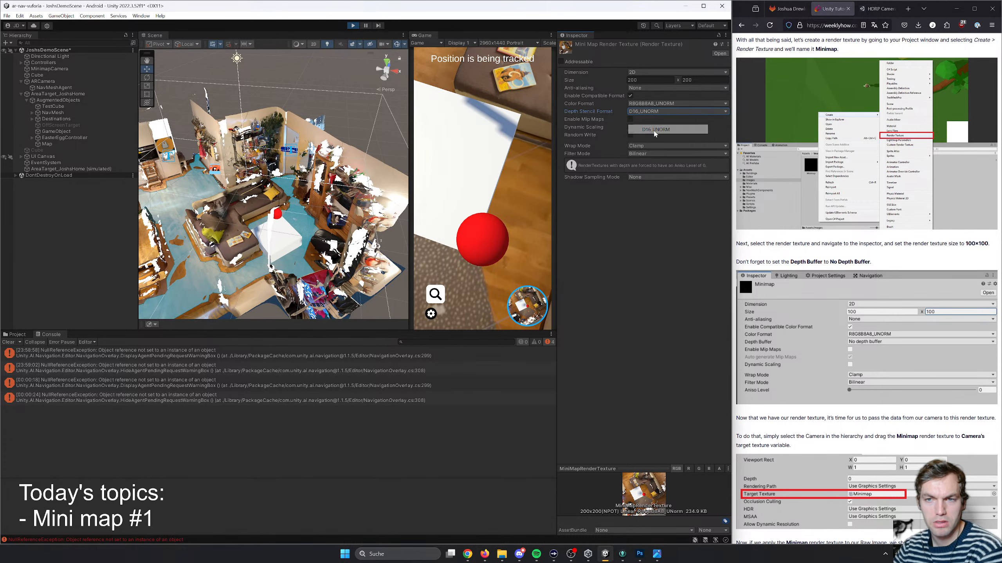
pyautogui.click(656, 112)
pyautogui.click(655, 139)
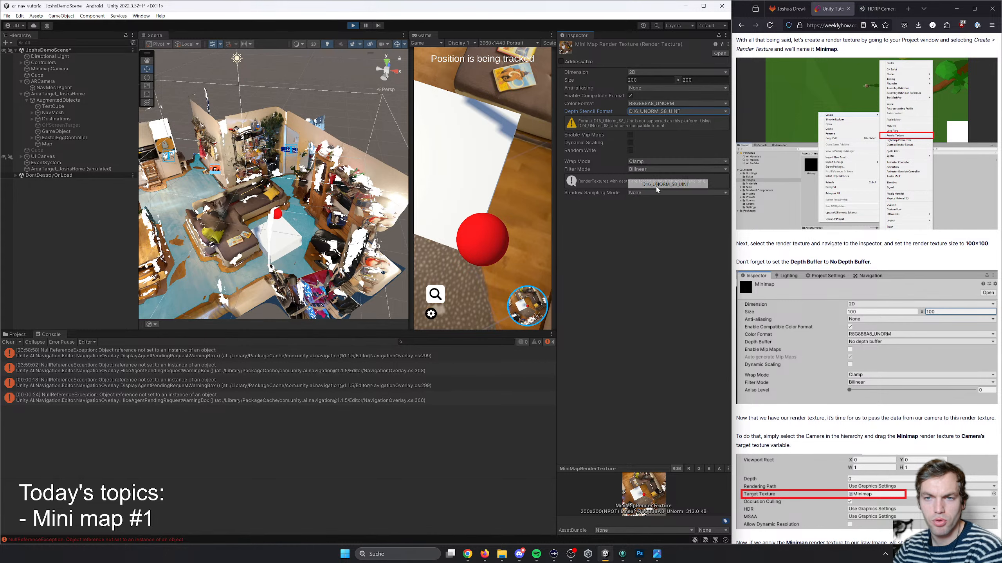
pyautogui.click(651, 113)
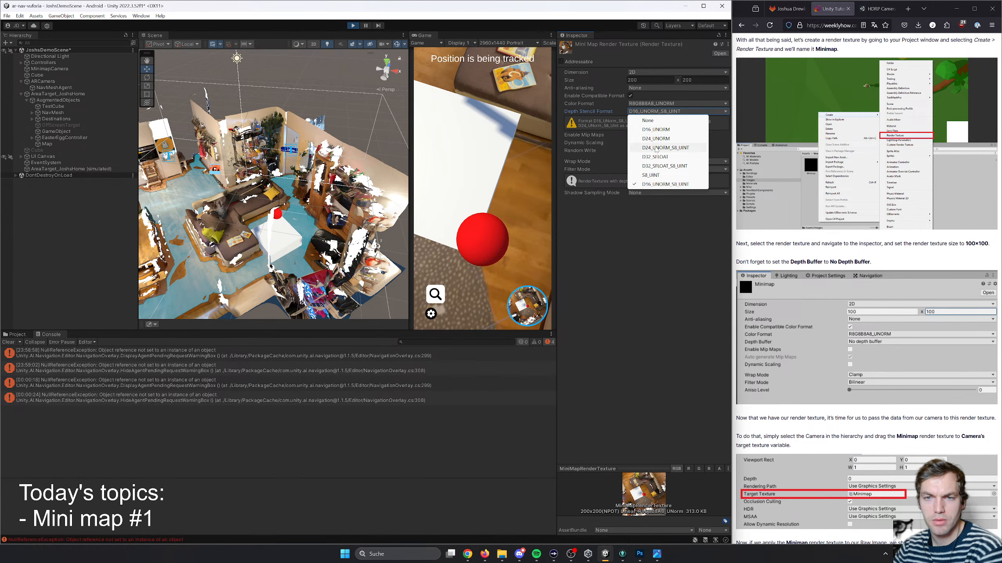
pyautogui.click(655, 130)
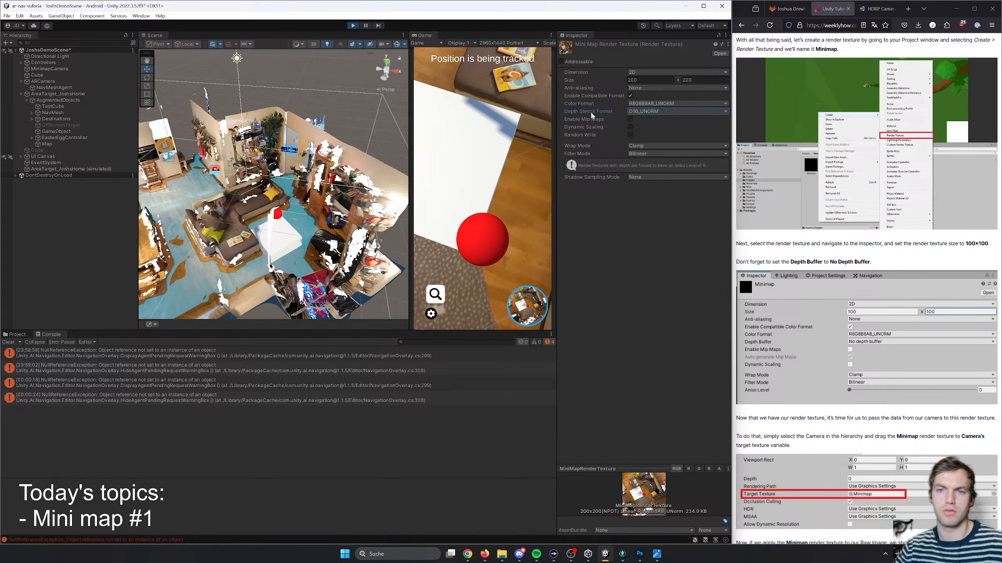
# - Search the web in a new browser tab for "what is depth stencil format unity"
pyautogui.click(908, 8)
pyautogui.write('w')
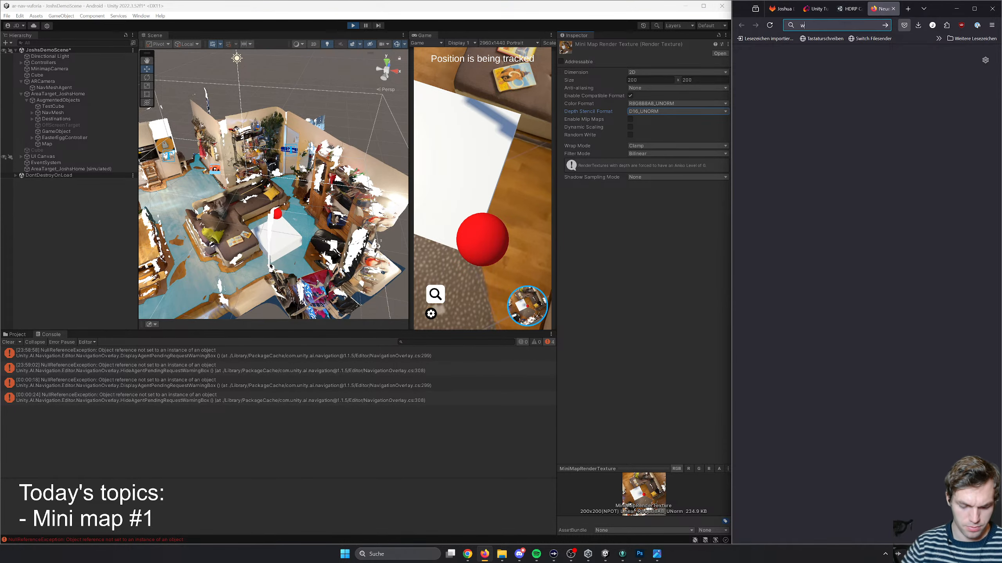
pyautogui.write('HAT IS DEPT')
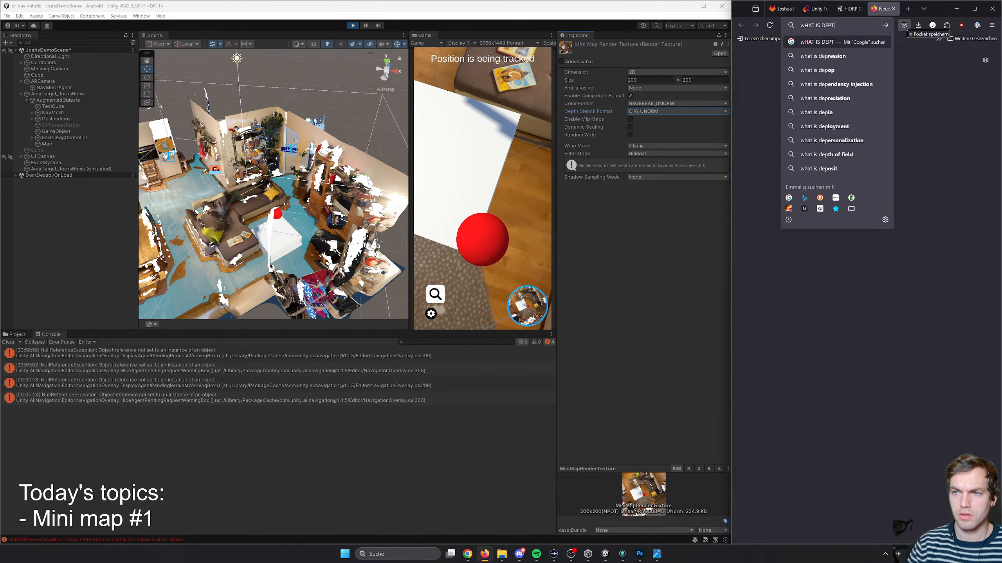
pyautogui.write('H stencil')
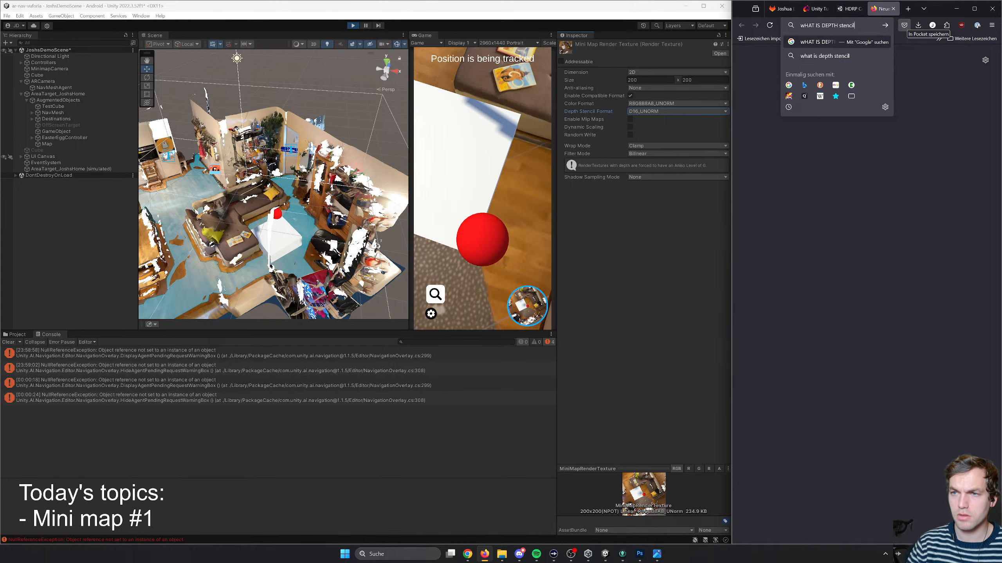
pyautogui.write(' format unity')
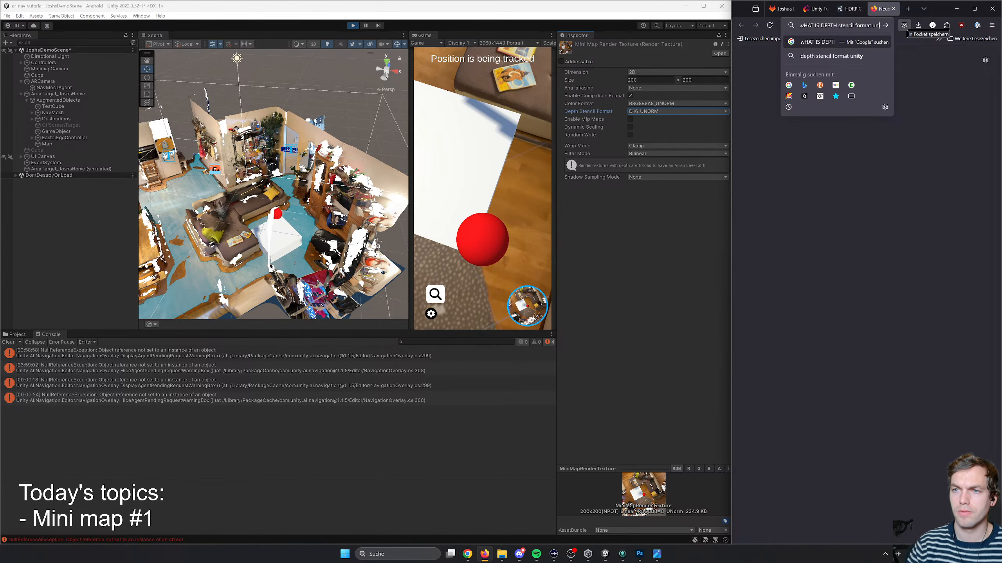
pyautogui.press('Return')
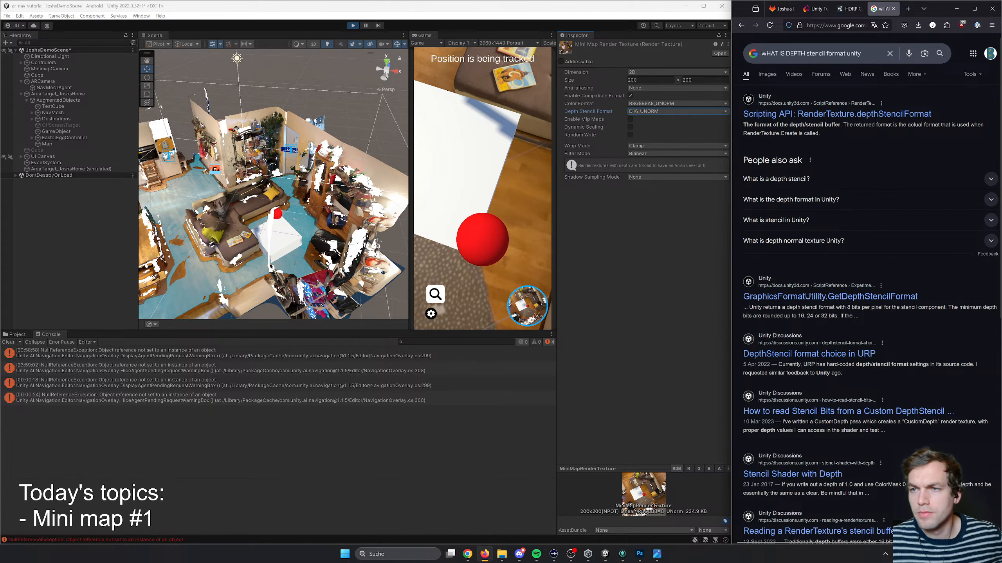
# - Open Unity's RenderTexture.depthStencilFormat documentation and read the description about unsupported formats and the compatible-format fallback
pyautogui.click(820, 114)
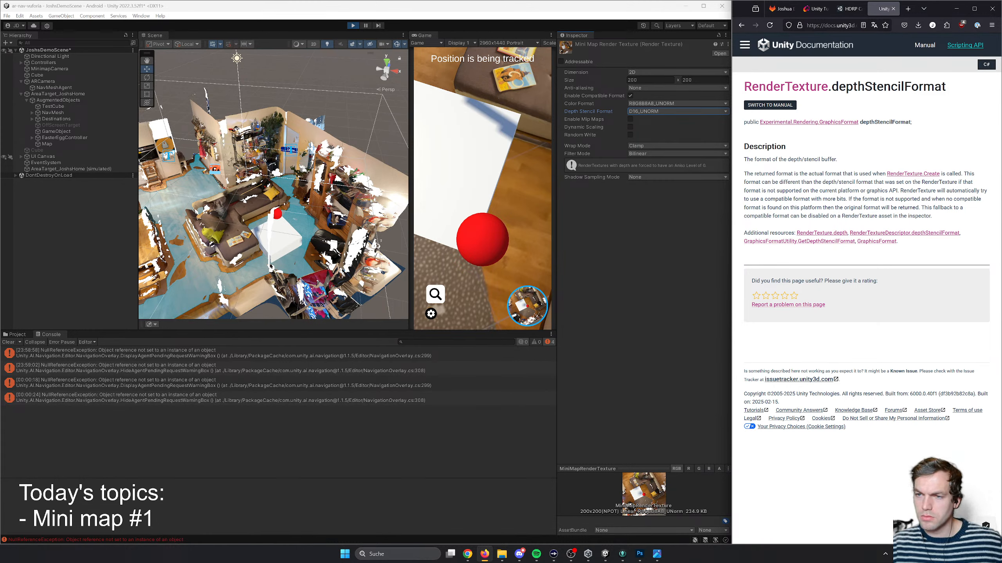
pyautogui.moveTo(770, 191); pyautogui.dragTo(942, 216)
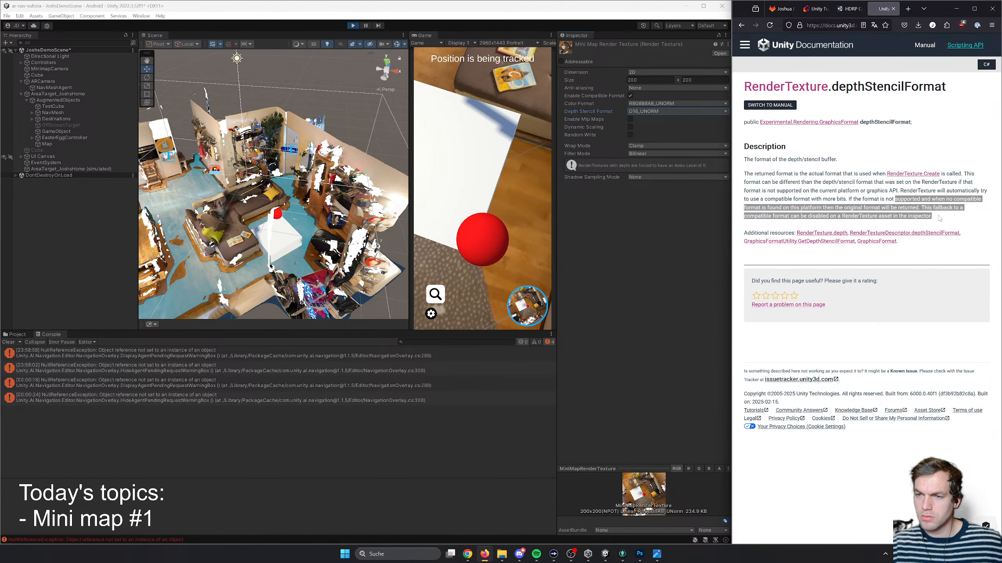
pyautogui.click(940, 218)
# - Stop play mode in Unity and keep D16_UNORM as the minimap render texture's Depth Stencil Format
pyautogui.click(354, 25)
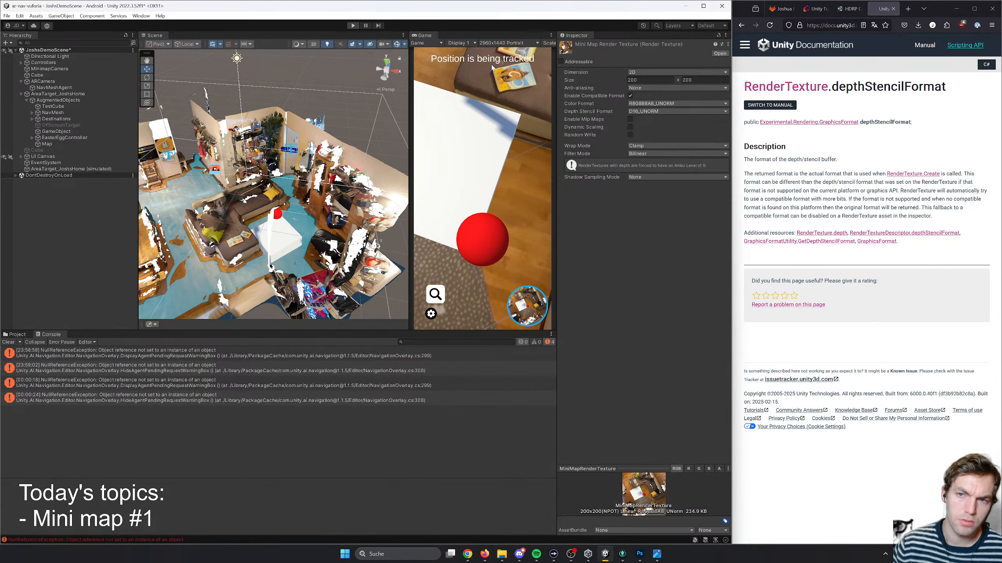
pyautogui.click(648, 112)
pyautogui.click(655, 130)
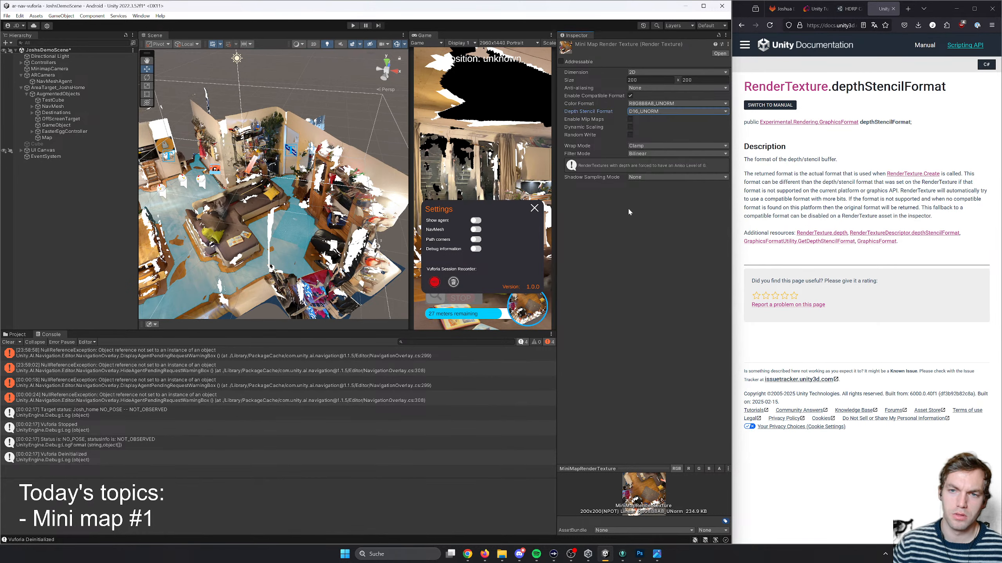
# - Compare the iOS and Android entries in the build settings and keep D16_UNORM as the minimap render texture's Depth Stencil Format
pyautogui.hotkey('ctrl', 'shift', 'b')
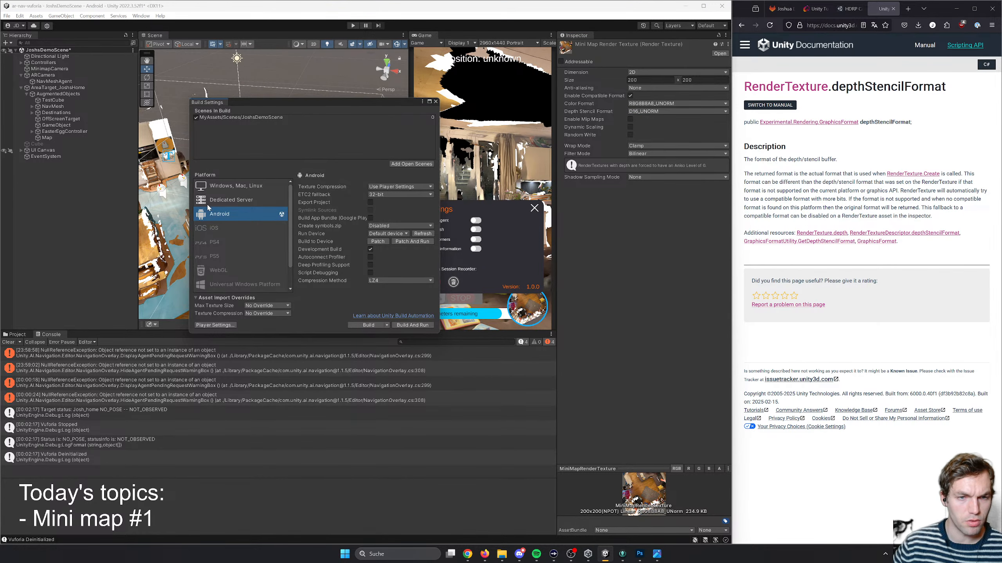
pyautogui.click(219, 229)
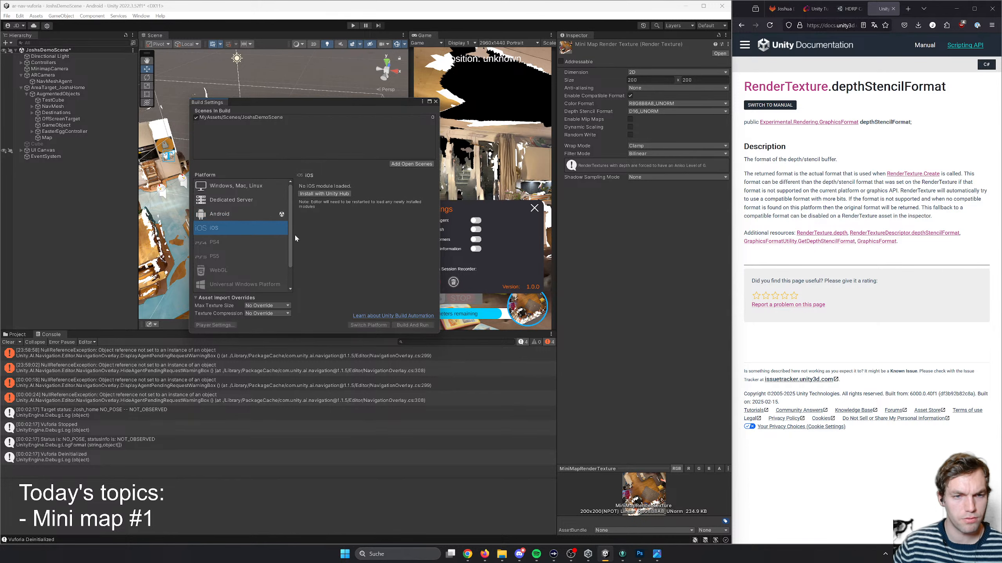
pyautogui.click(247, 215)
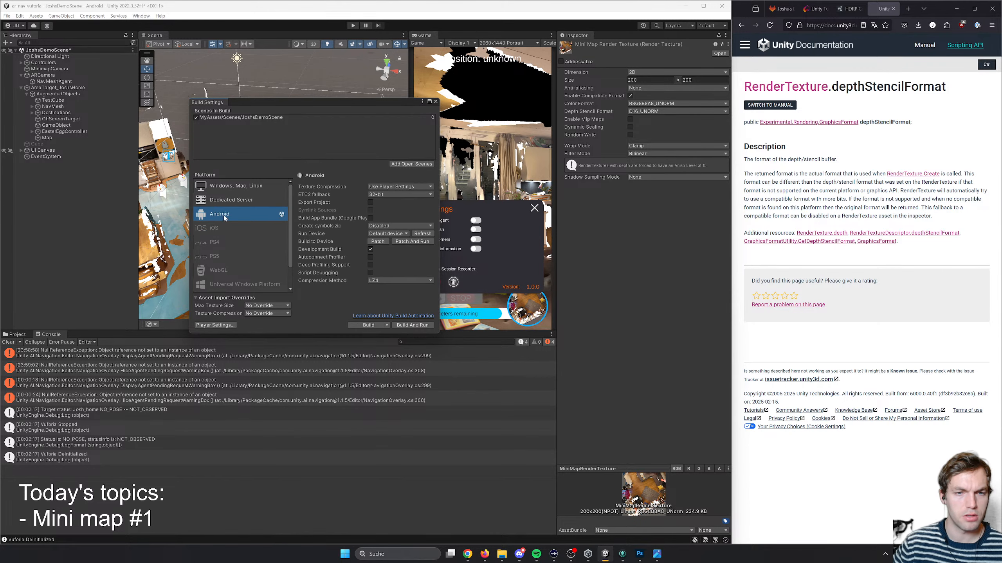
pyautogui.click(435, 102)
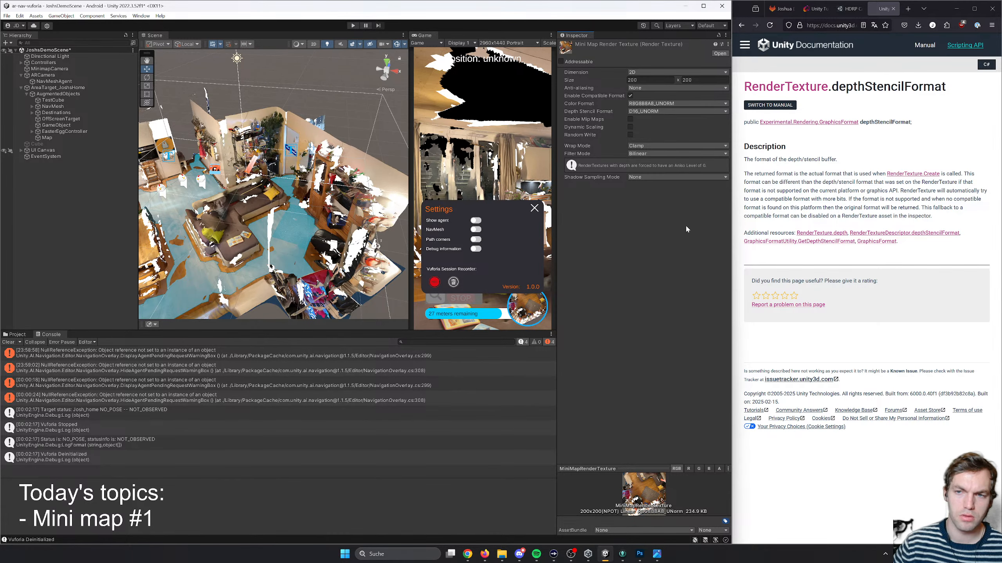
pyautogui.click(642, 112)
pyautogui.click(647, 210)
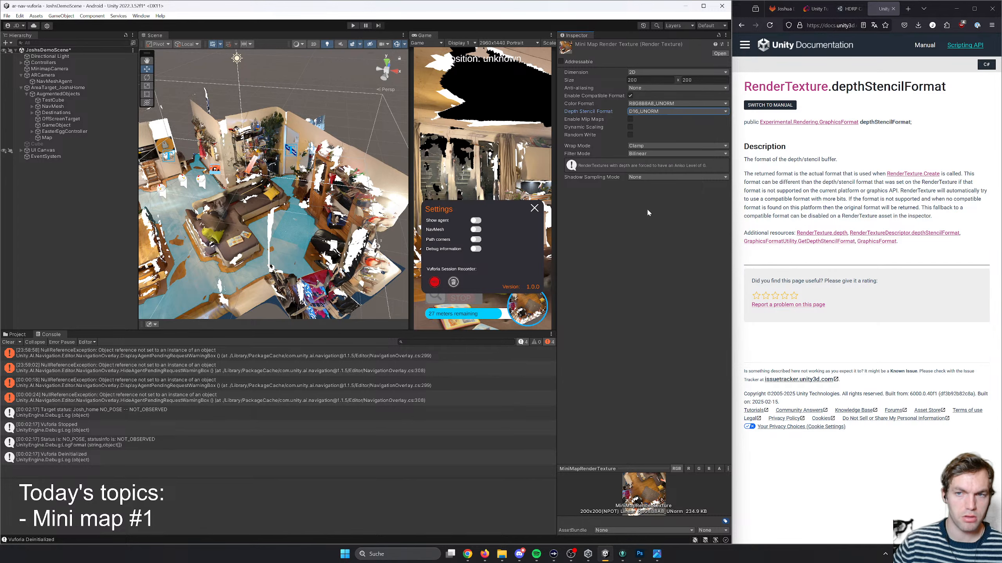
# - Run the scene in play mode, select NavMeshAgent under ARCamera, and resize the views so the Game view shows the whole phone screen
pyautogui.click(354, 27)
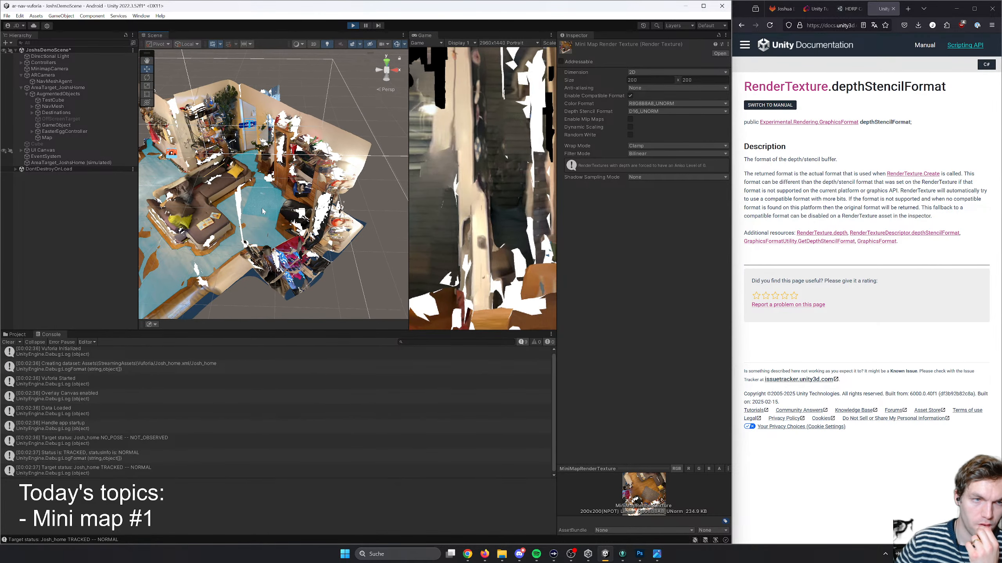
pyautogui.click(48, 81)
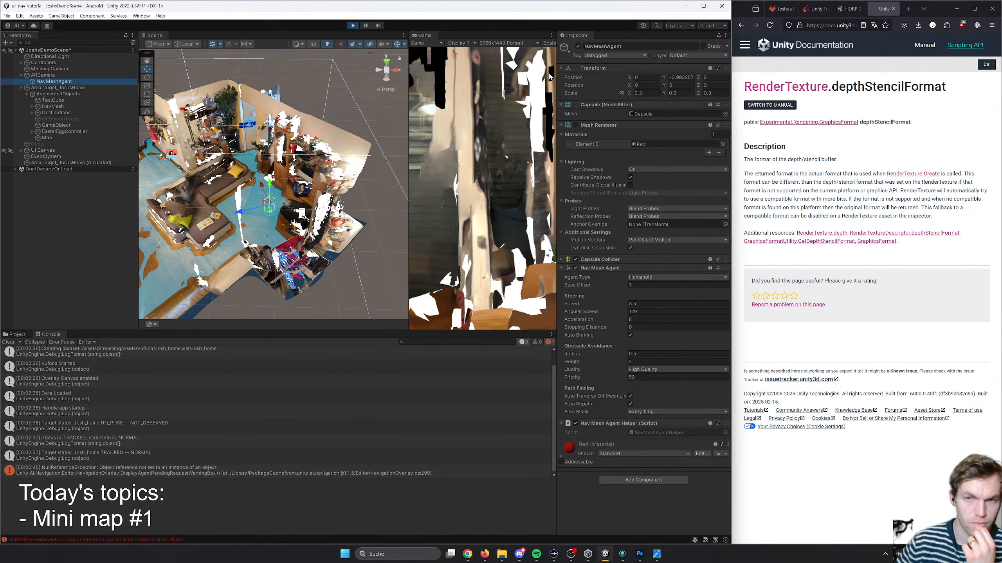
pyautogui.moveTo(556, 77); pyautogui.dragTo(580, 77)
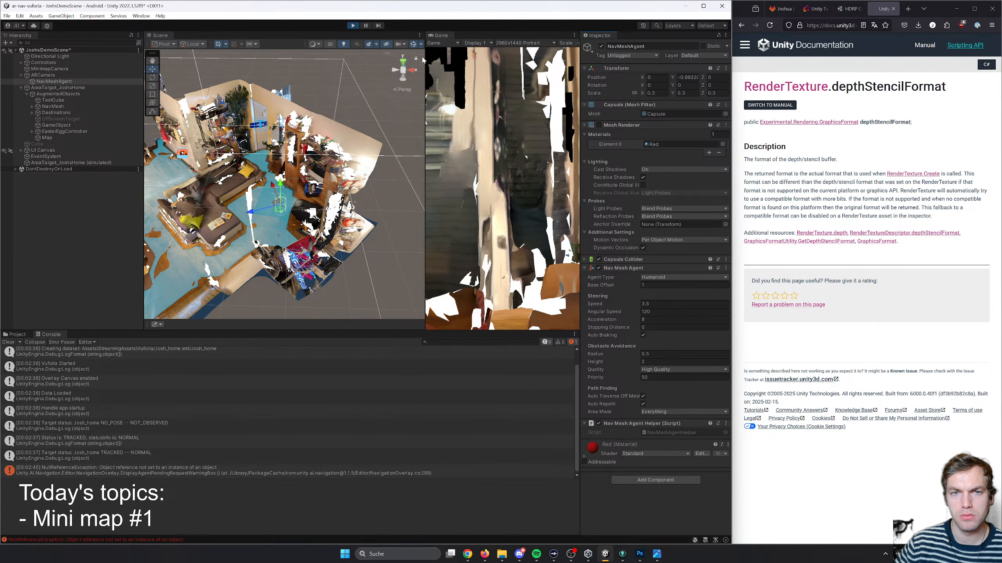
pyautogui.moveTo(425, 56); pyautogui.dragTo(378, 54)
pyautogui.moveTo(532, 43); pyautogui.dragTo(514, 47)
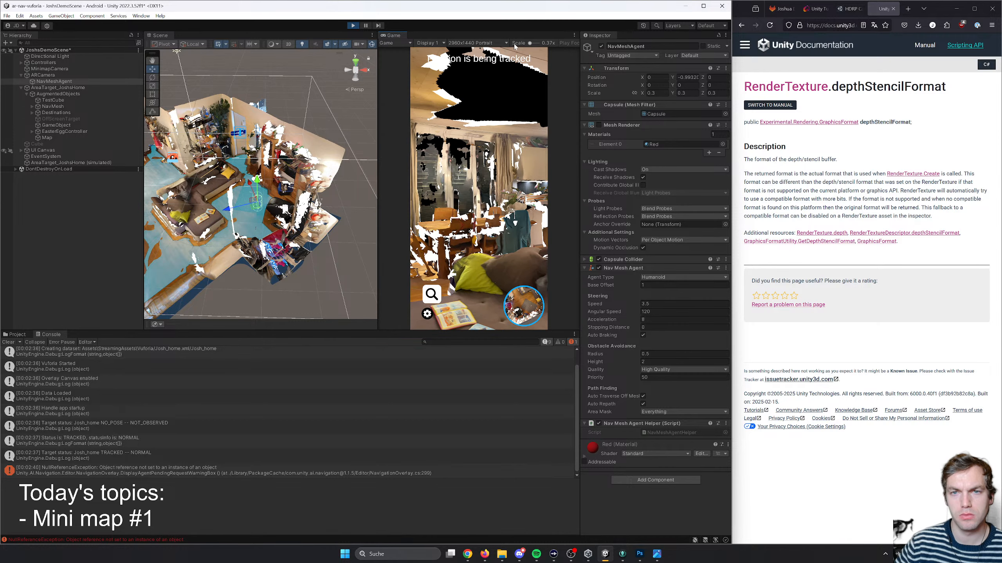
# - Turn on Show agent in the running app's settings and close the settings
pyautogui.click(427, 314)
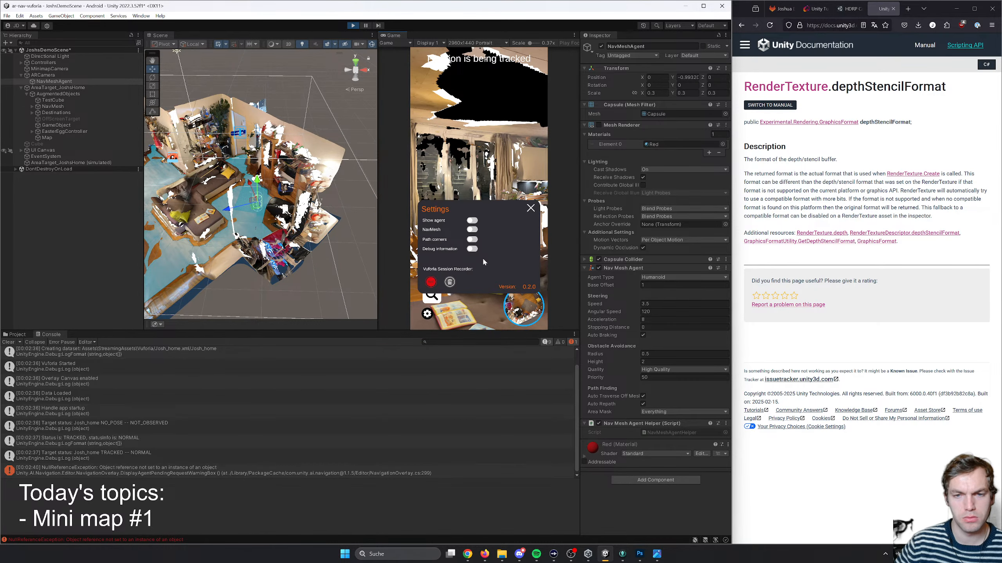
pyautogui.click(530, 208)
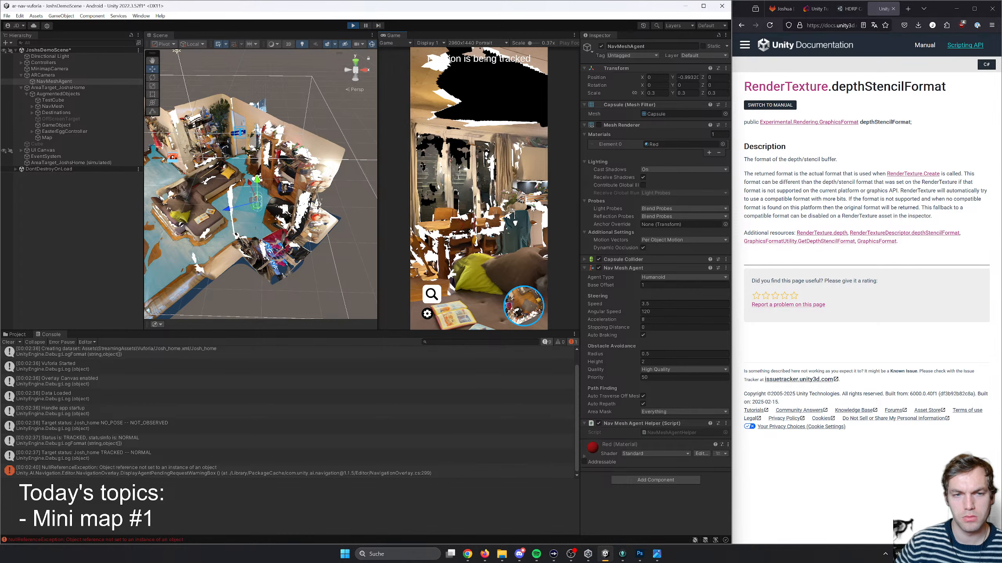
pyautogui.moveTo(278, 186); pyautogui.dragTo(266, 185, button='right')
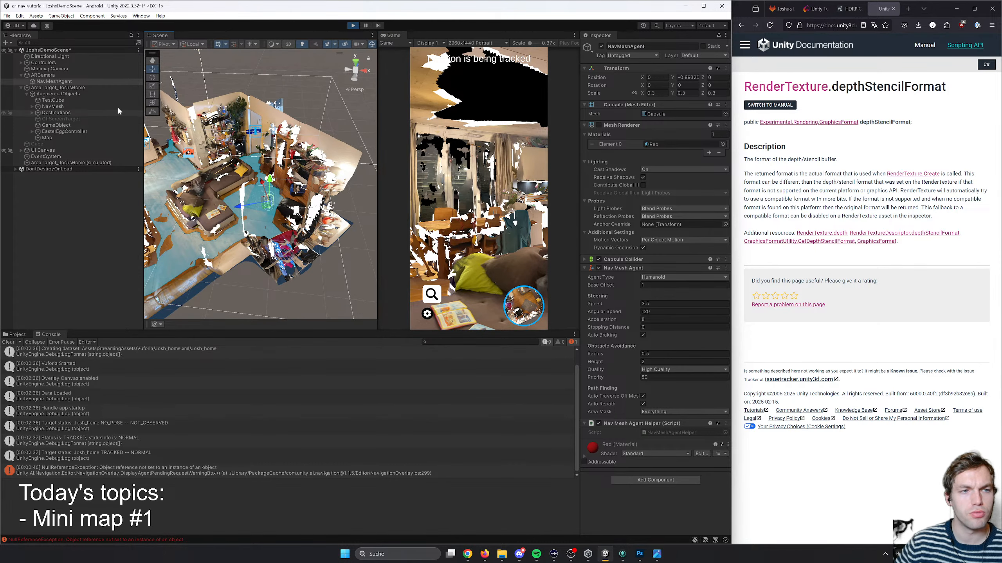
pyautogui.click(428, 314)
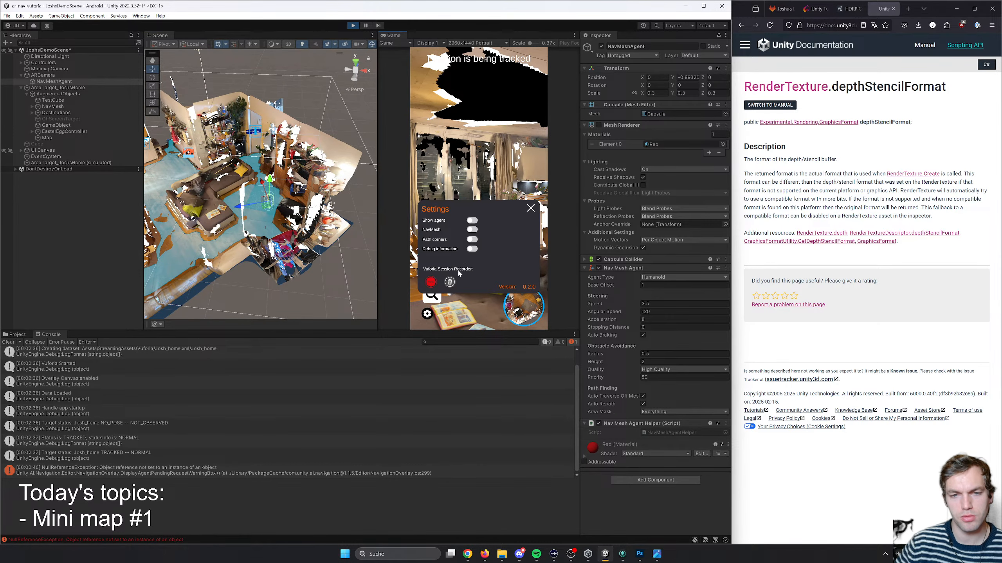
pyautogui.click(471, 220)
pyautogui.click(530, 208)
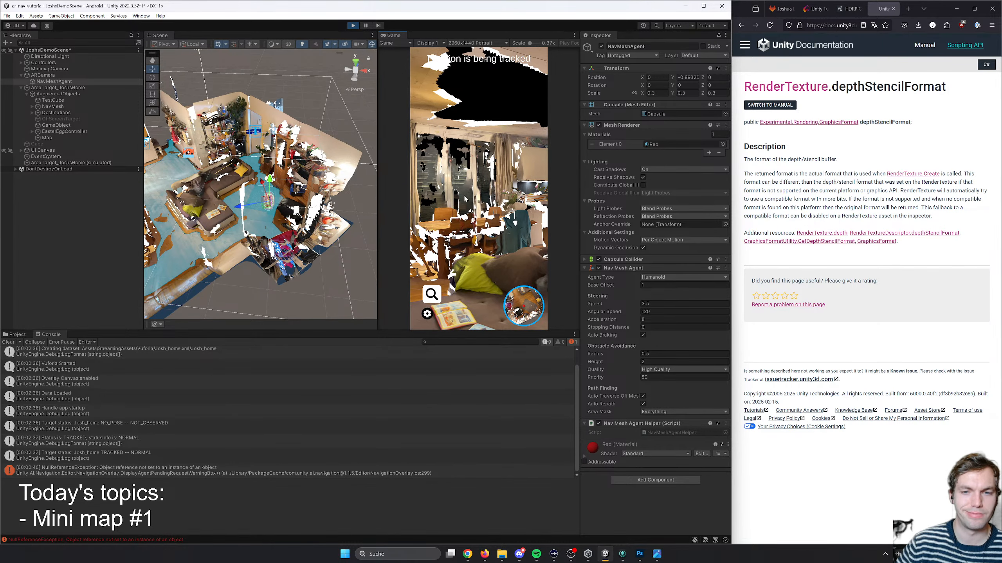
# - Move the simulated camera through the apartment to check the agent on the minimap and stop play mode
pyautogui.moveTo(464, 196); pyautogui.dragTo(426, 215, button='right')
pyautogui.press('d')
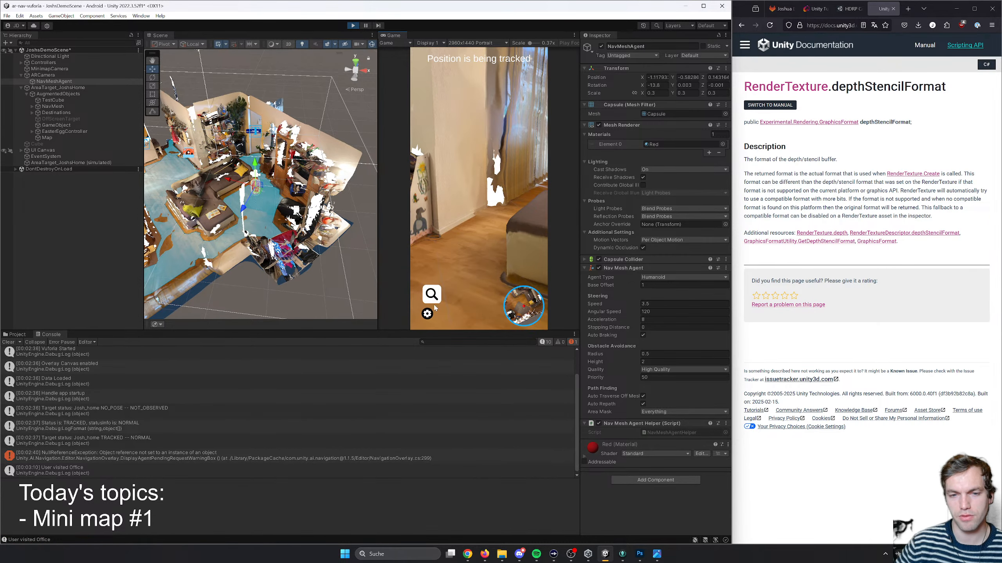
pyautogui.click(429, 314)
pyautogui.click(530, 208)
pyautogui.moveTo(487, 244); pyautogui.dragTo(537, 216, button='right')
pyautogui.click(354, 26)
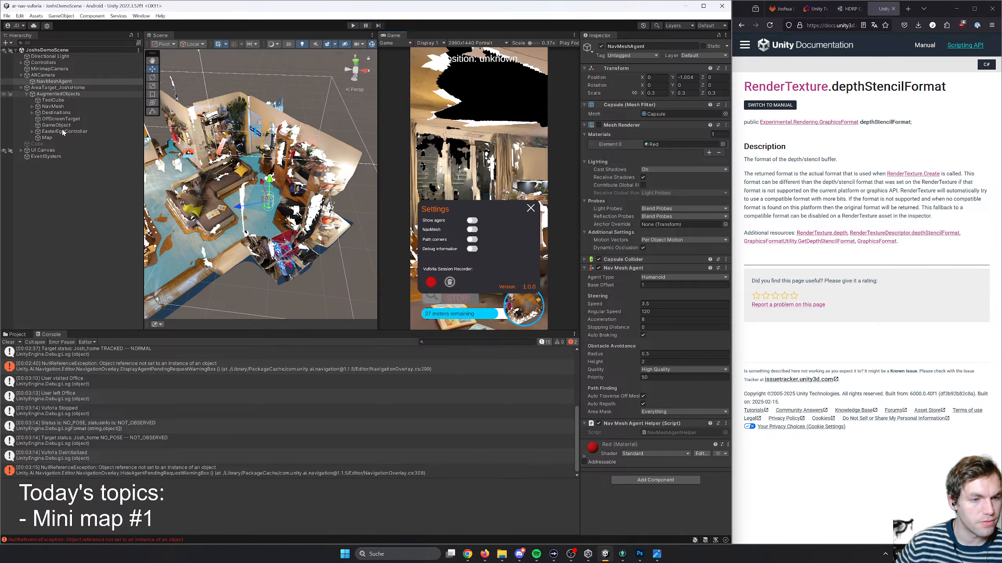
pyautogui.click(17, 334)
pyautogui.click(49, 335)
pyautogui.click(19, 334)
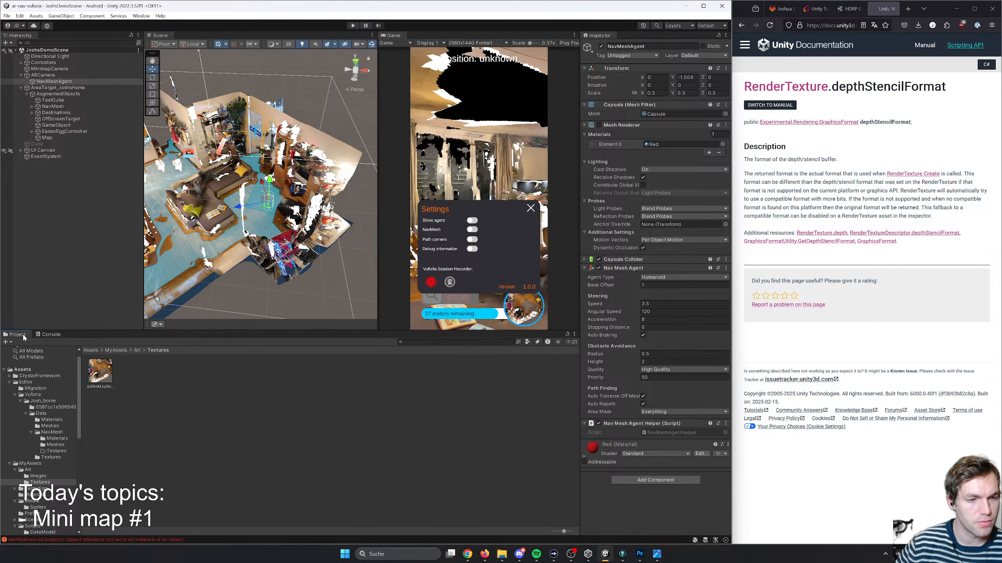
pyautogui.click(50, 335)
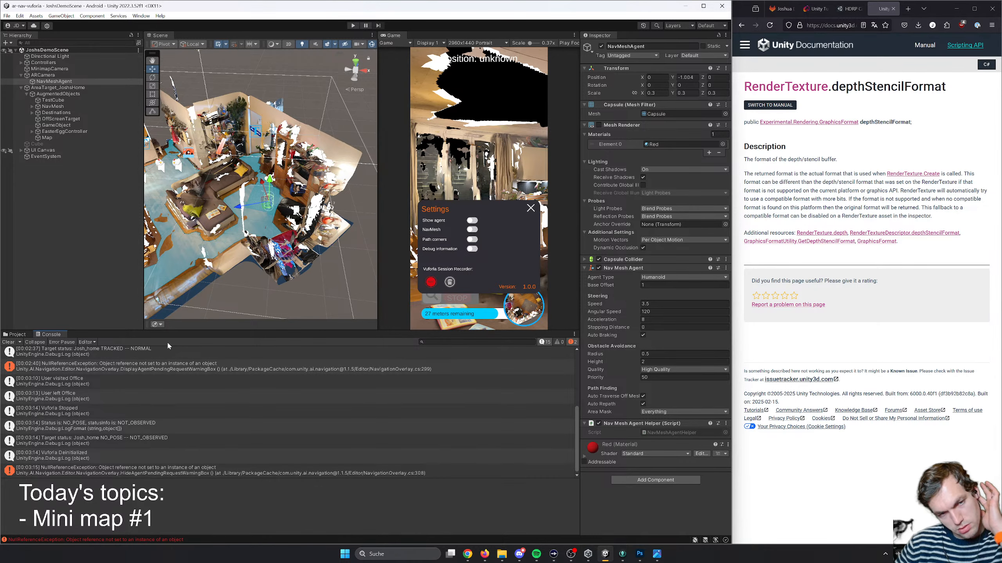
# - Add a 3D sphere as a child of ARCamera and lower it to a Y position of -0.84
pyautogui.rightClick(41, 76)
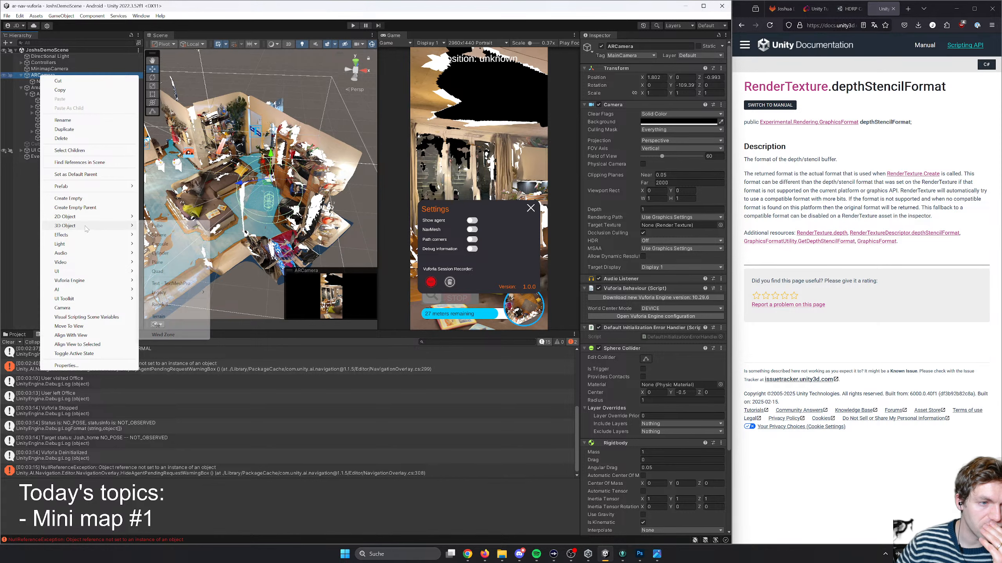
pyautogui.moveTo(99, 227)
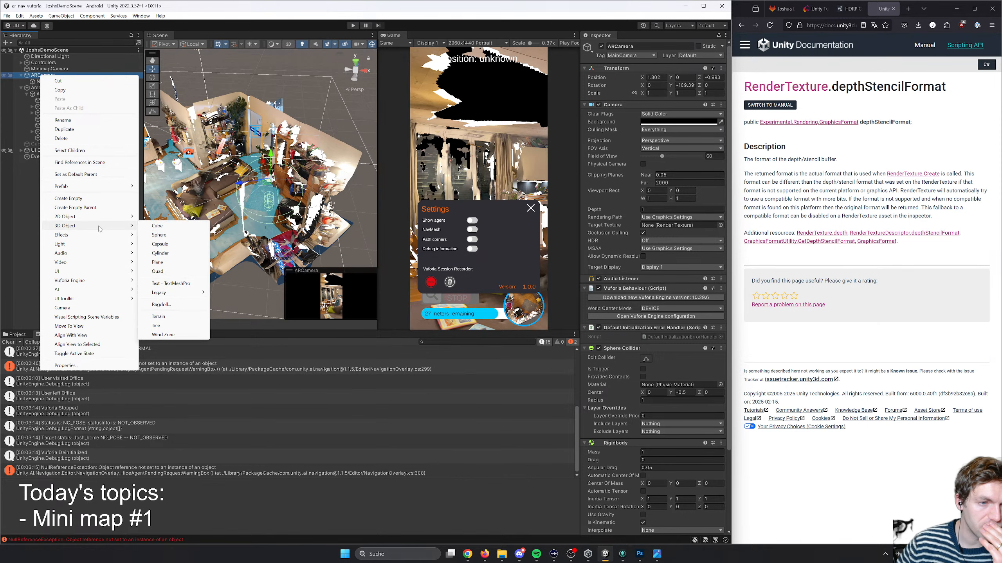
pyautogui.click(169, 240)
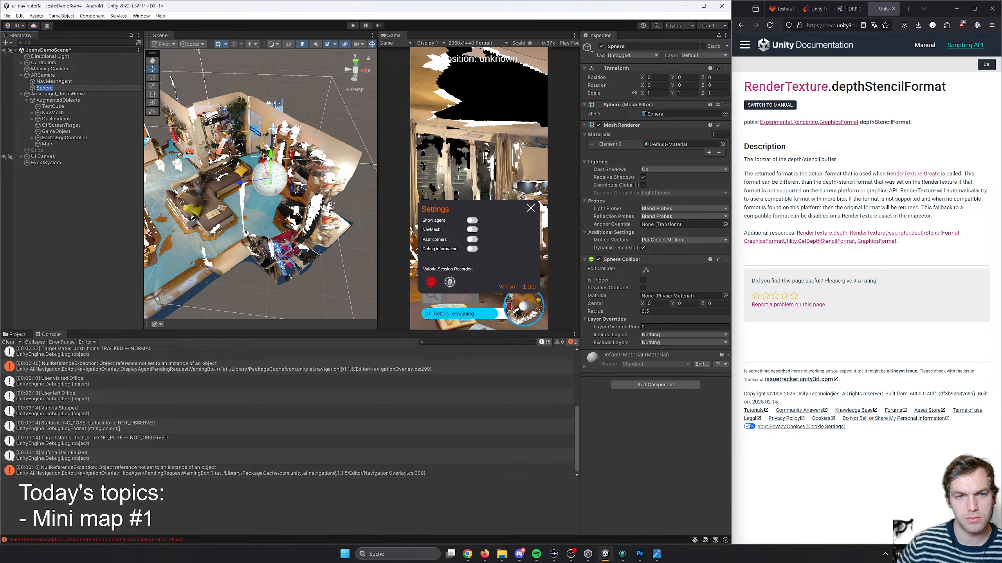
pyautogui.moveTo(271, 157)
pyautogui.mouseDown()
pyautogui.moveTo(270, 191)
pyautogui.moveTo(270, 173)
pyautogui.mouseUp()
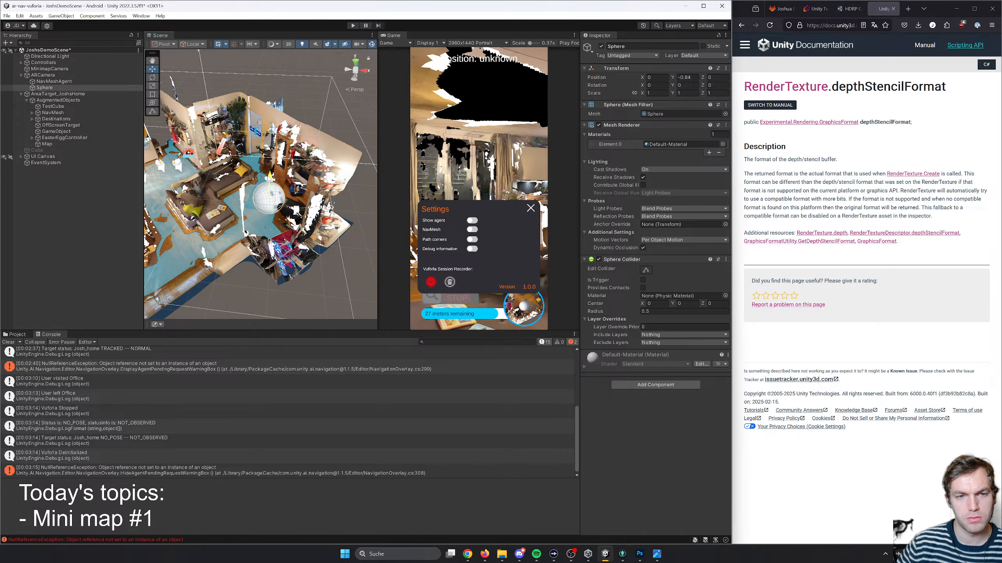
# - Flatten the sphere under ARCamera by setting its Y scale to 0.1
pyautogui.press('r')
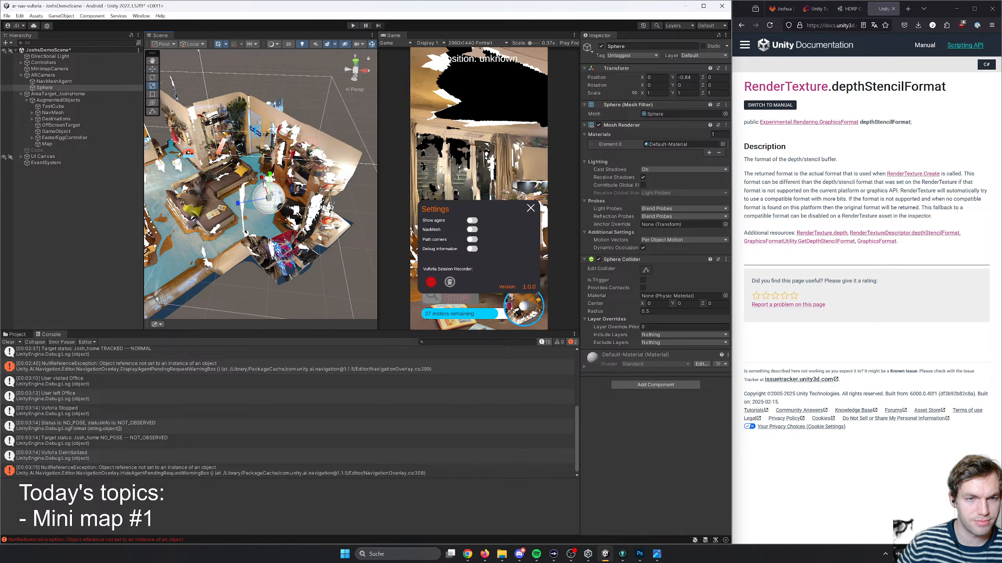
pyautogui.moveTo(265, 184); pyautogui.dragTo(268, 199)
pyautogui.click(695, 93)
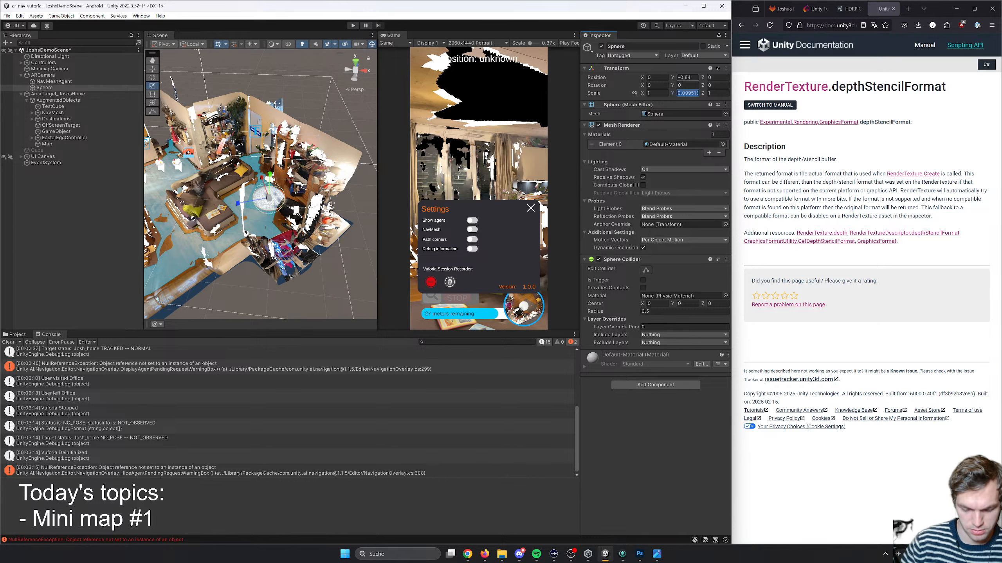
pyautogui.write('0.1')
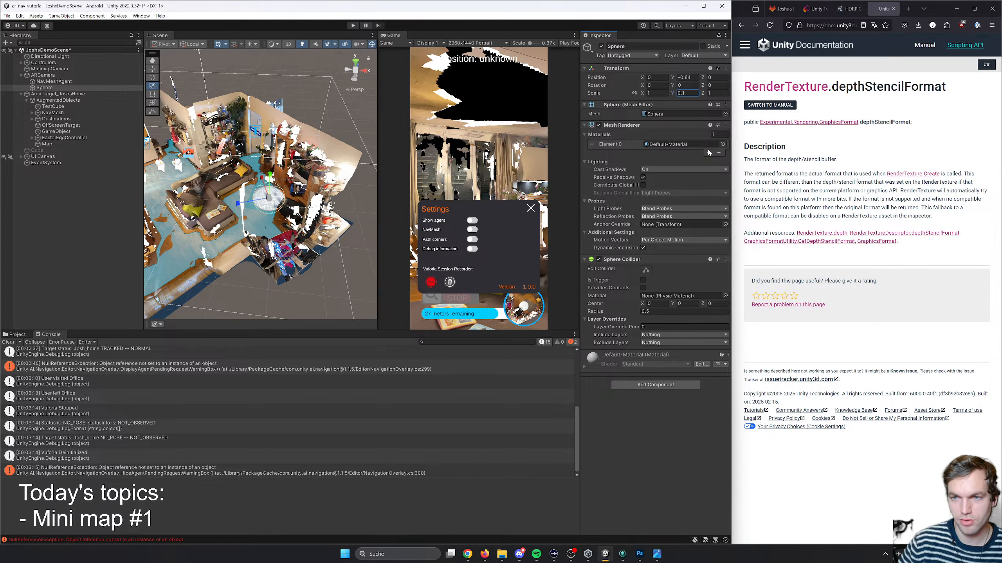
# - Assign the Red material to the flattened sphere's mesh renderer
pyautogui.click(722, 144)
pyautogui.scroll(15, 821, 197)
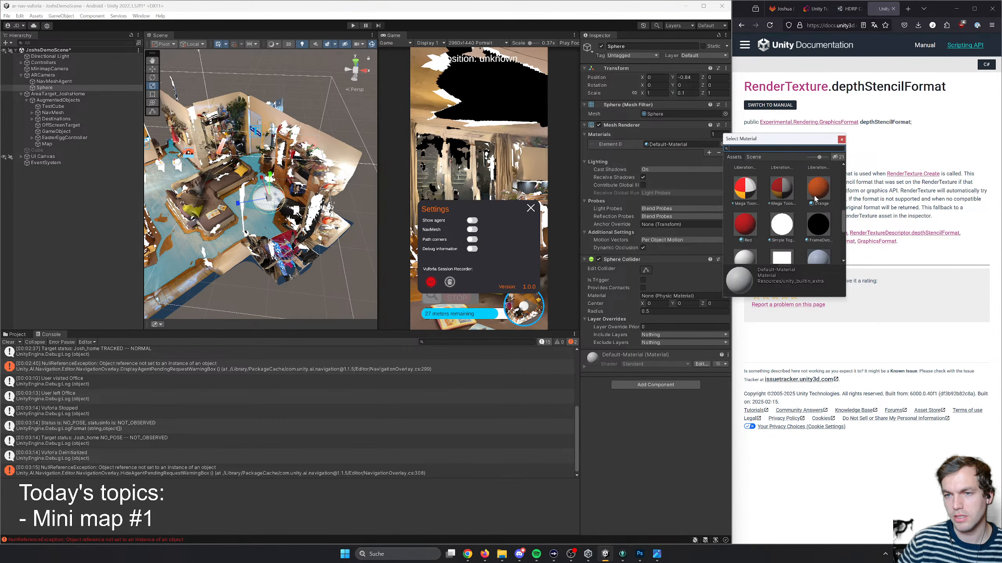
pyautogui.scroll(-3, 785, 211)
pyautogui.scroll(-1, 763, 208)
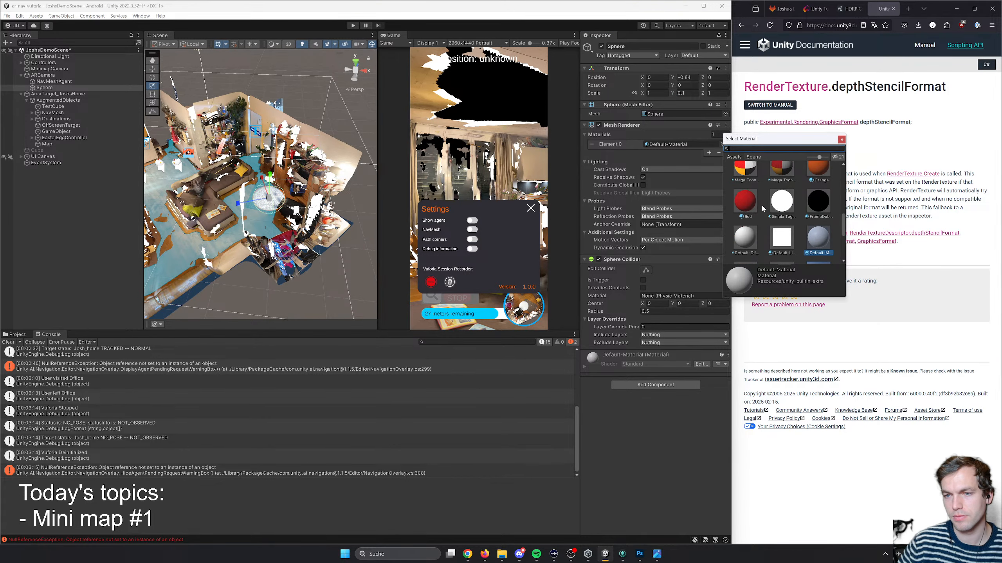
pyautogui.click(739, 255)
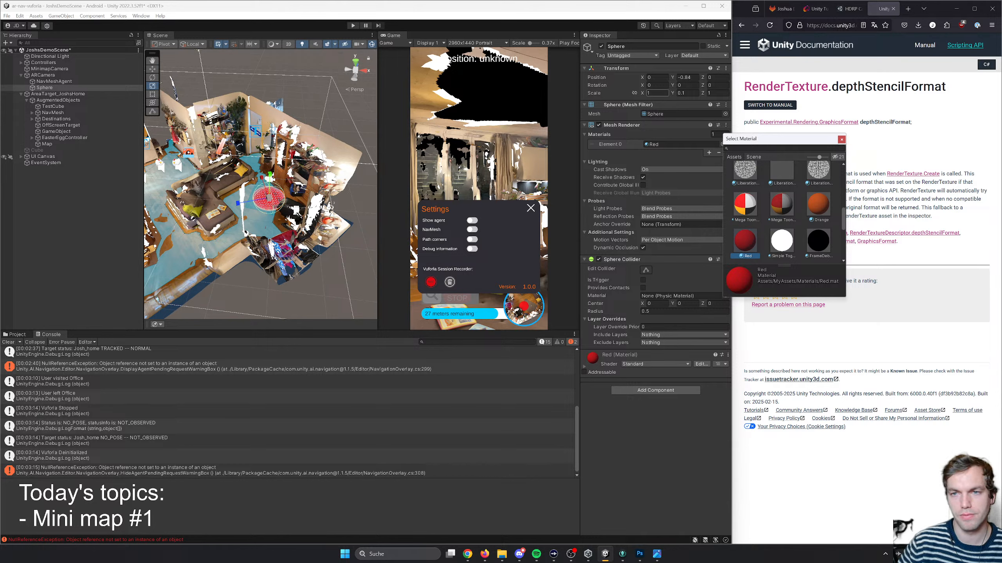
# - Set the sphere's X and Z scale to 0.5
pyautogui.click(657, 93)
pyautogui.hotkey('ctrl', 'a')
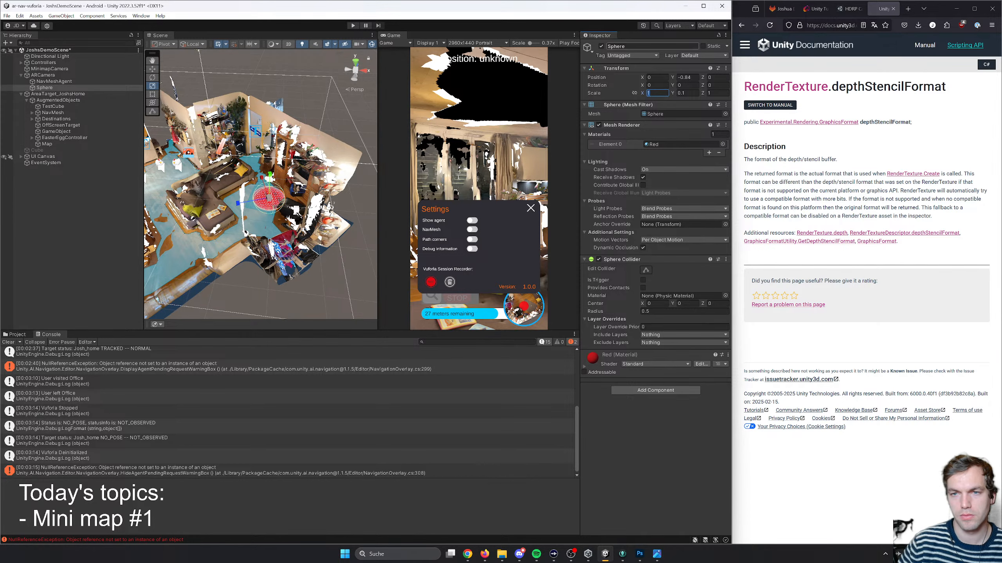
pyautogui.write('0.5')
pyautogui.press('Tab')
pyautogui.press('Tab')
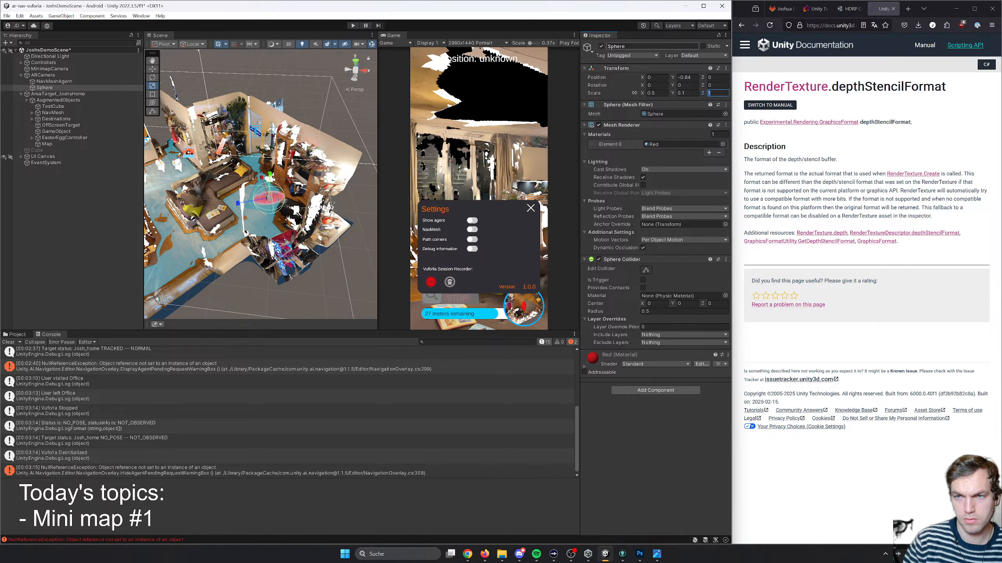
pyautogui.write('0.5')
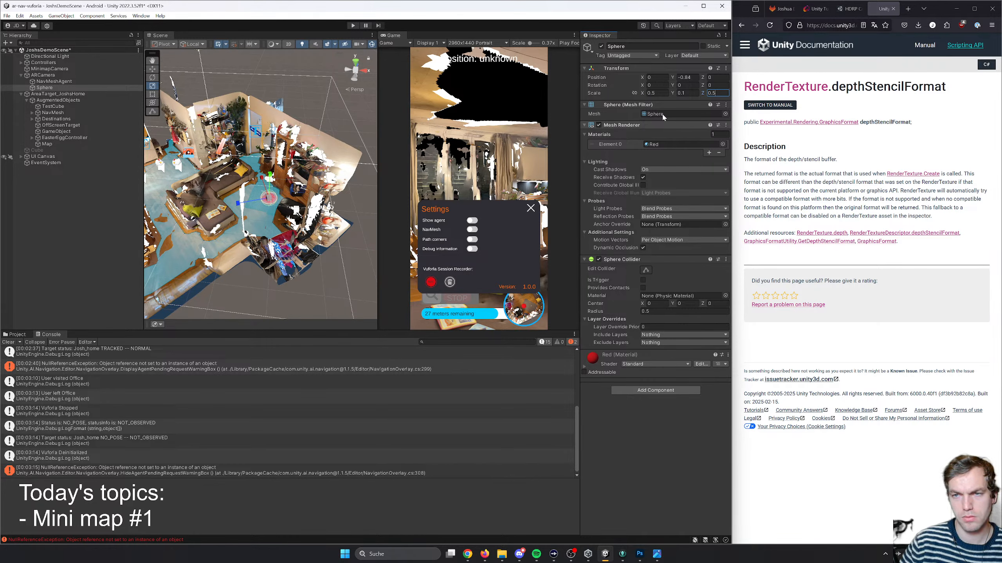
# - Set the sphere's X and Z scale to 0.7 and save the scene
pyautogui.click(651, 94)
pyautogui.click(655, 93)
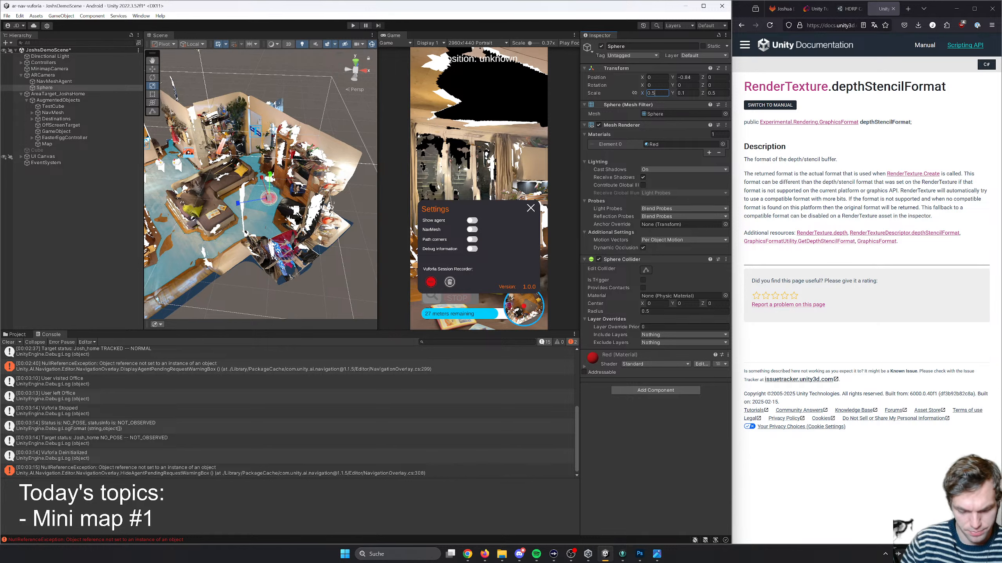
pyautogui.press('BackSpace')
pyautogui.write('7')
pyautogui.press('Tab')
pyautogui.press('Tab')
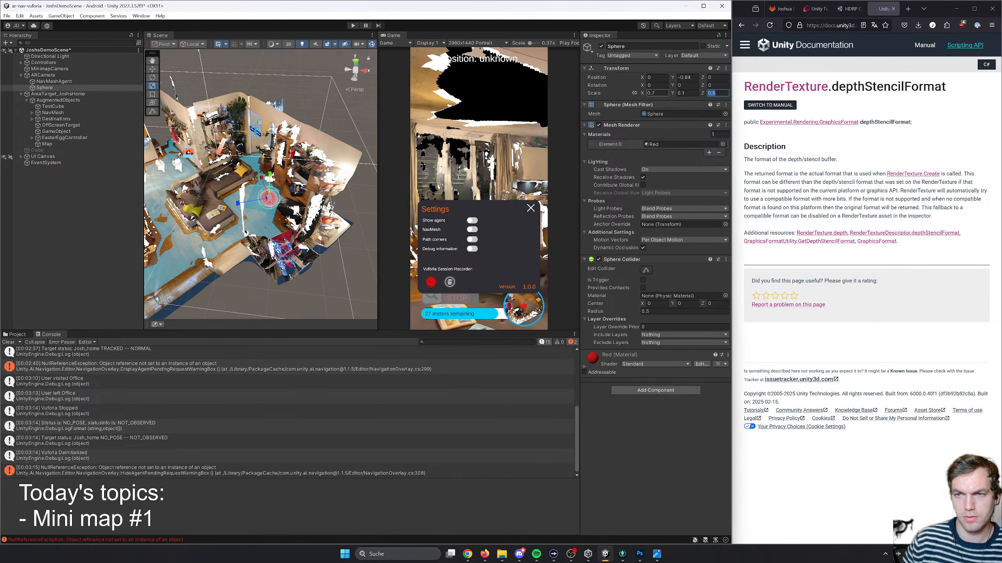
pyautogui.press('Right')
pyautogui.press('BackSpace')
pyautogui.write('7')
pyautogui.hotkey('ctrl', 's')
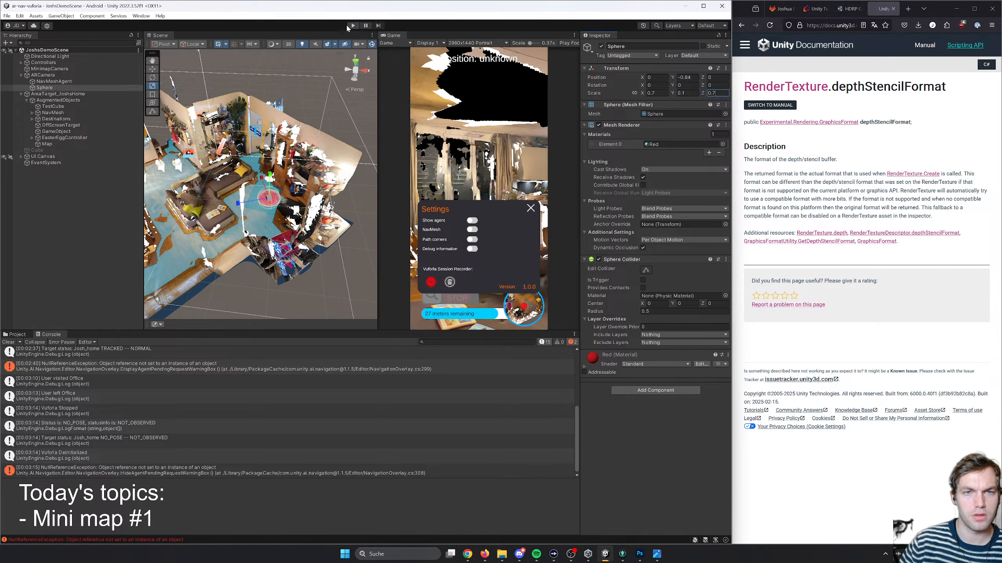
# - Rename the flattened sphere under ARCamera as MinimapAgent
pyautogui.rightClick(42, 87)
pyautogui.click(65, 131)
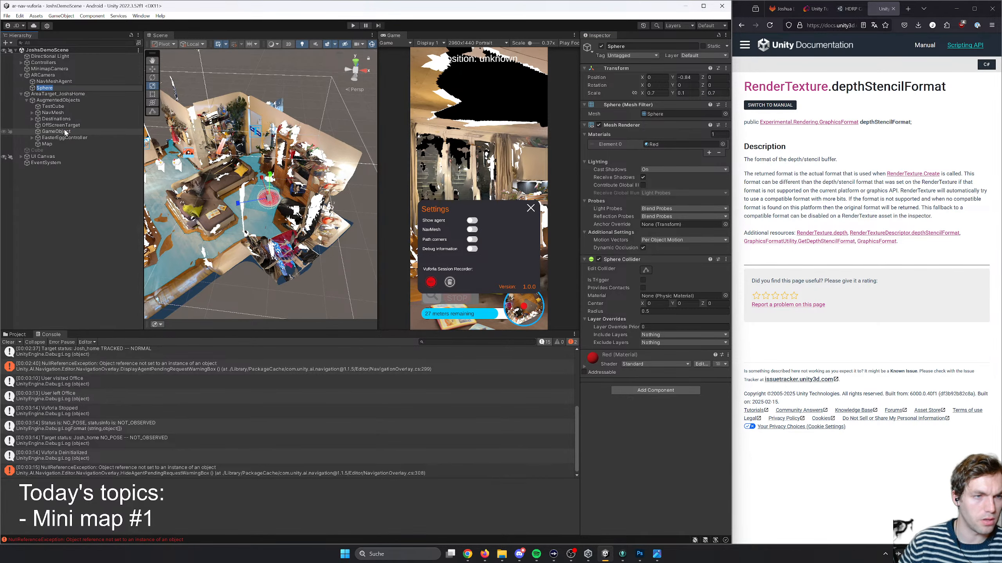
pyautogui.write('Minimap')
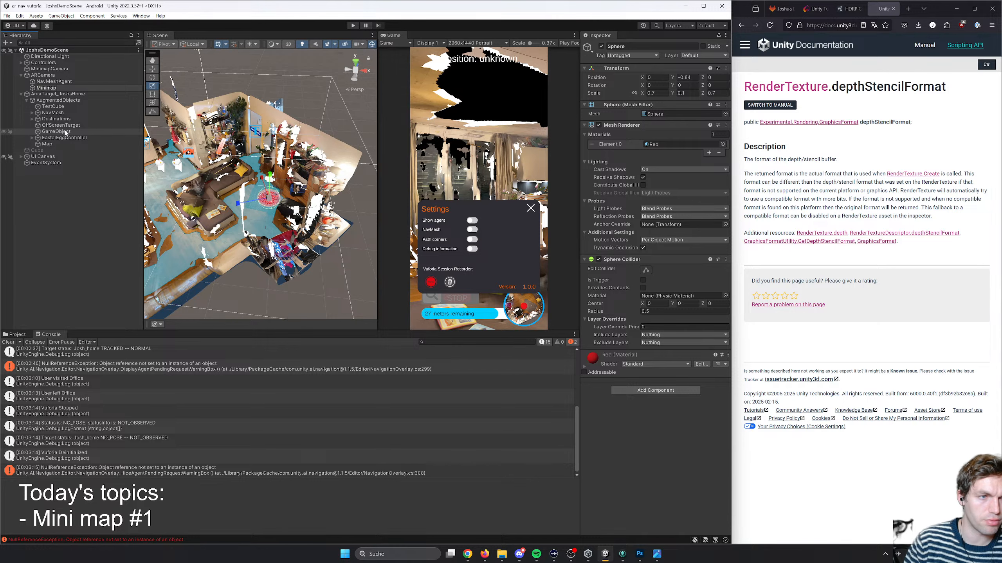
pyautogui.write('Agent')
pyautogui.press('Return')
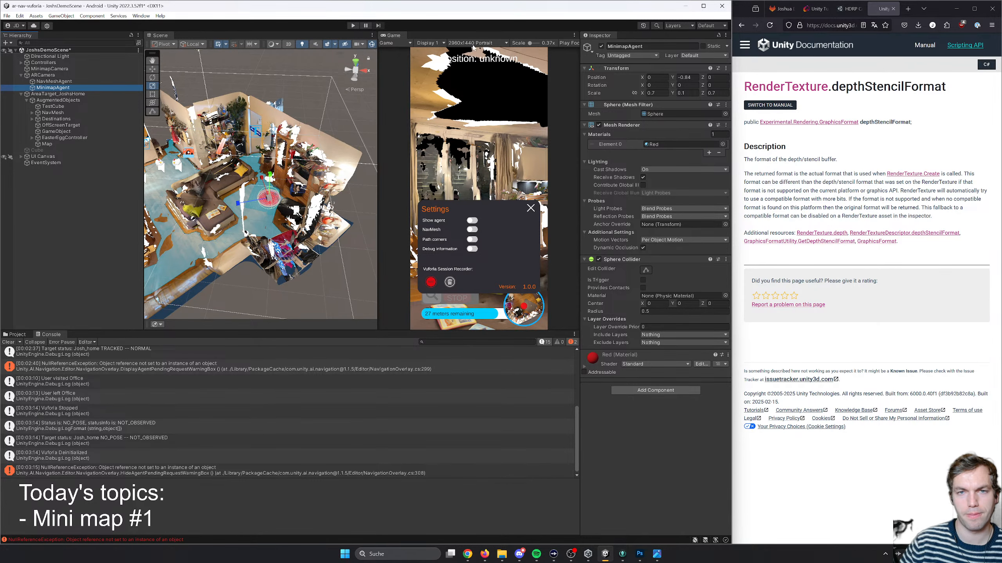
# - Run the scene, move the camera through the rooms to examine the marker on the minimap, and stop play mode
pyautogui.hotkey('ctrl', 'p')
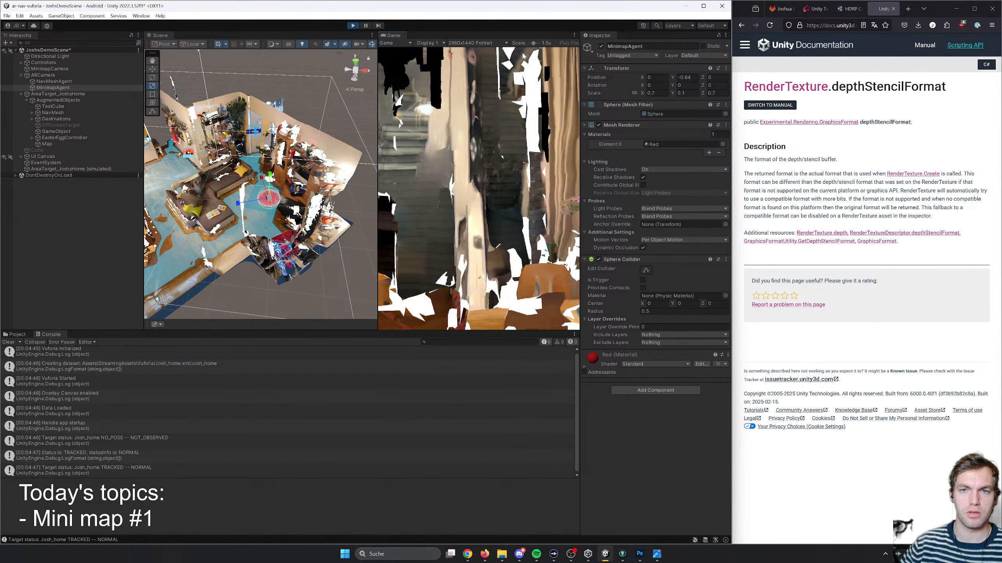
pyautogui.moveTo(533, 43); pyautogui.dragTo(530, 43)
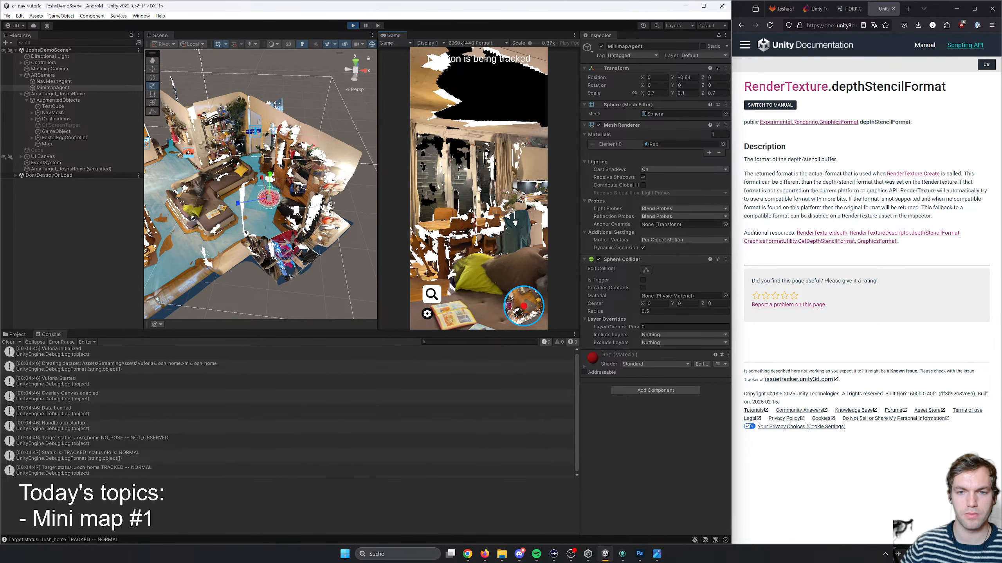
pyautogui.moveTo(480, 304); pyautogui.dragTo(460, 298, button='right')
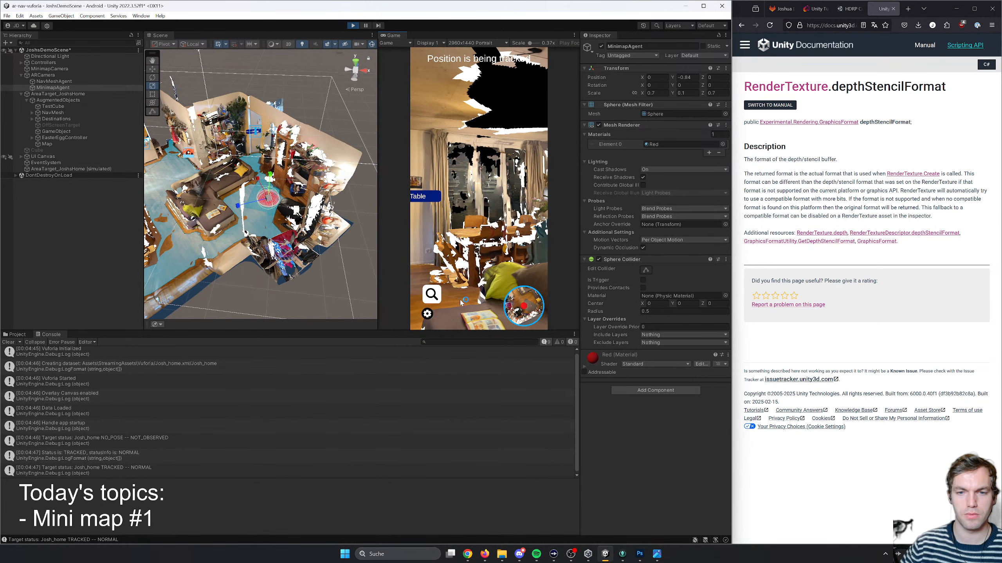
pyautogui.click(440, 293)
pyautogui.click(528, 194)
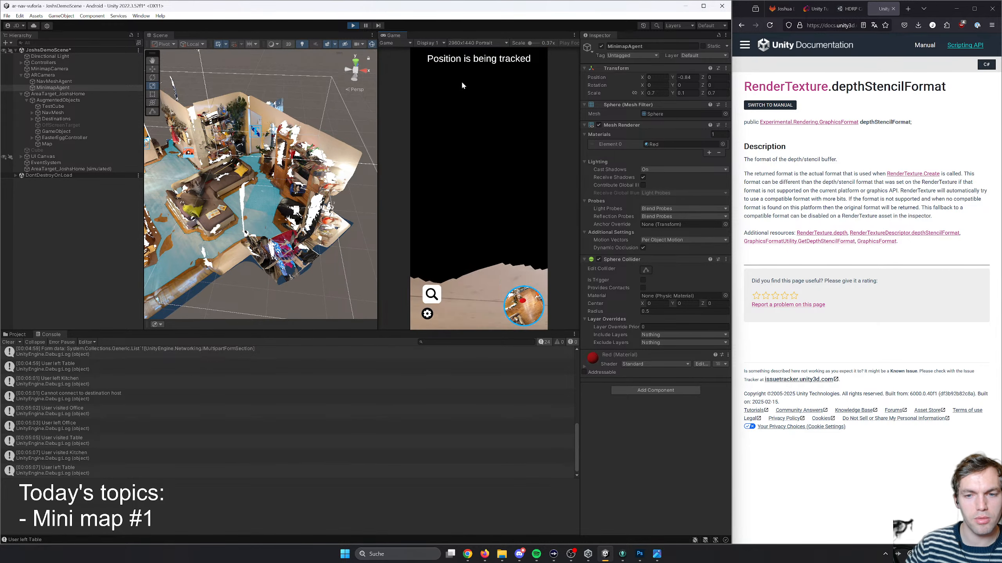
pyautogui.click(353, 25)
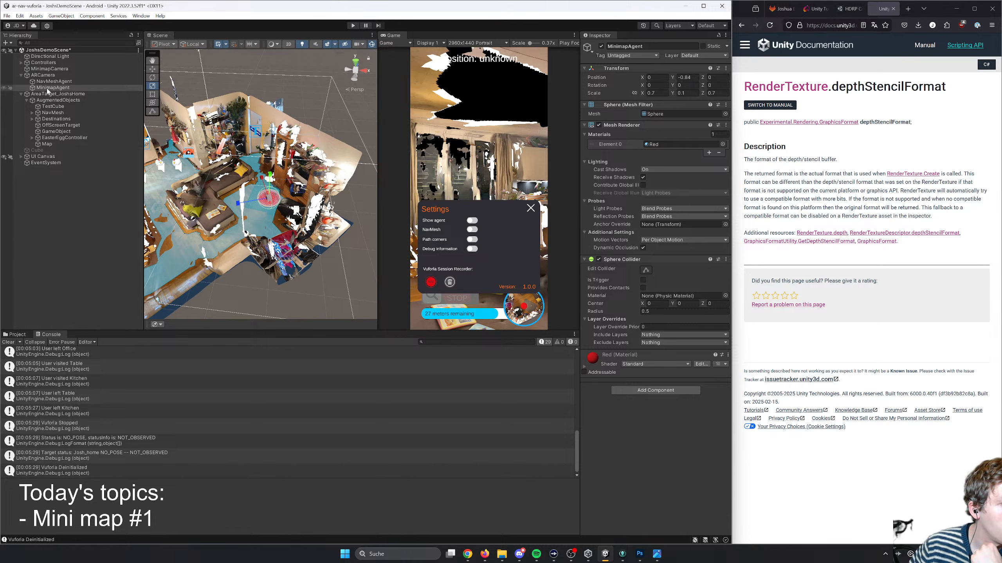
# - Make MinimapAgent a child of NavMeshAgent and run the scene
pyautogui.moveTo(47, 91); pyautogui.dragTo(60, 76)
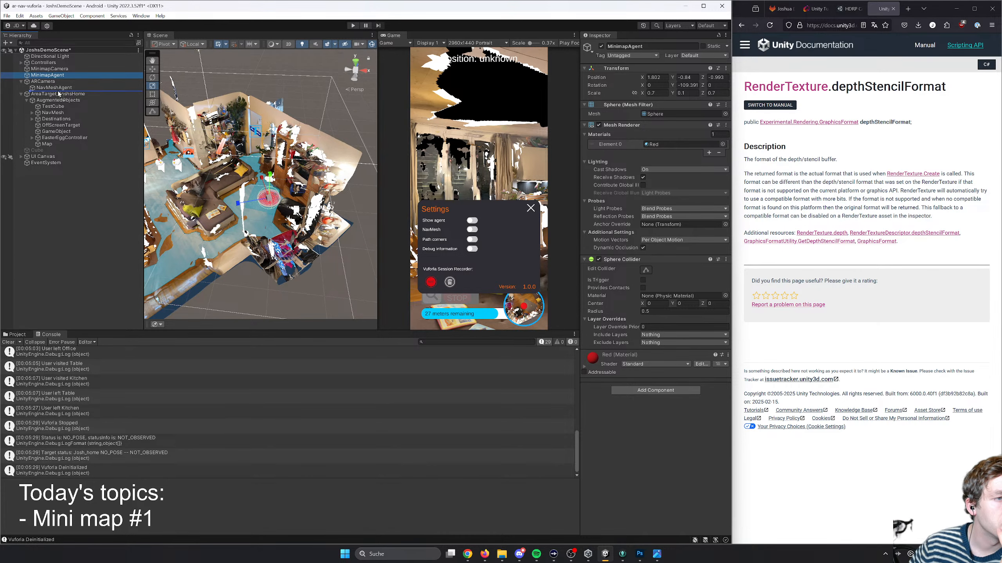
pyautogui.moveTo(47, 75); pyautogui.dragTo(61, 91)
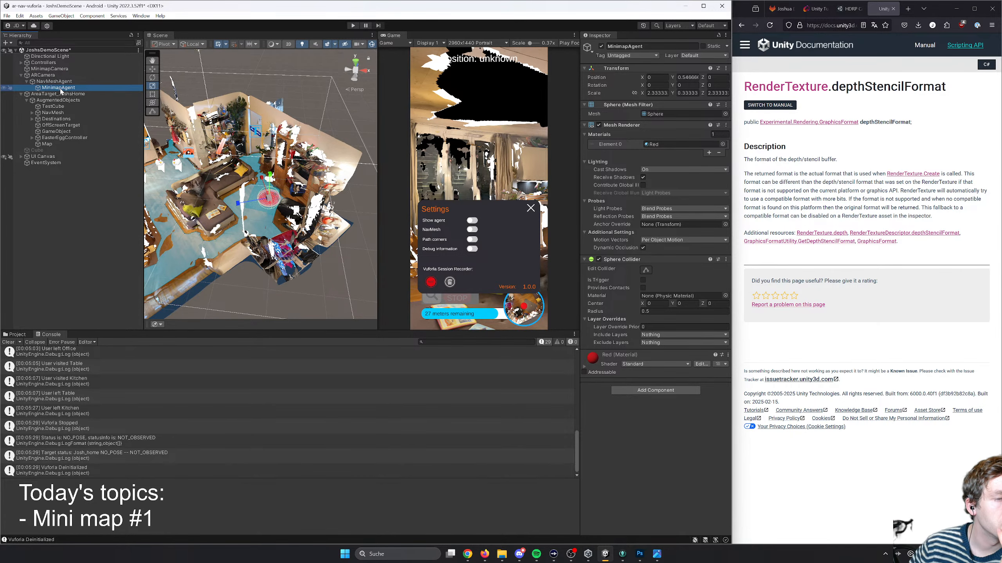
pyautogui.click(352, 26)
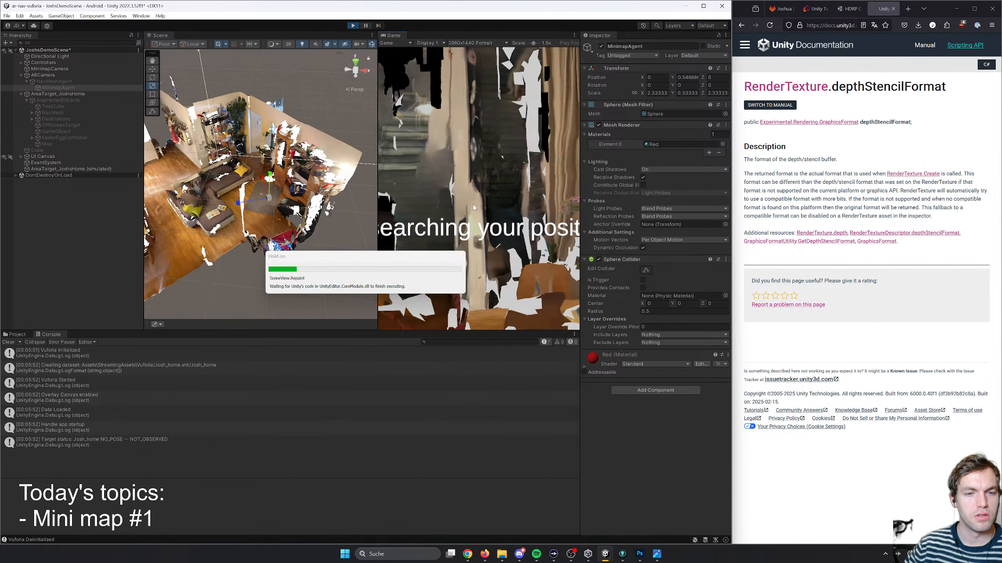
# - Move and tilt the camera in the running scene to examine the red marker in the camera view and minimap
pyautogui.moveTo(494, 220); pyautogui.dragTo(469, 172, button='right')
pyautogui.moveTo(534, 43); pyautogui.dragTo(508, 47)
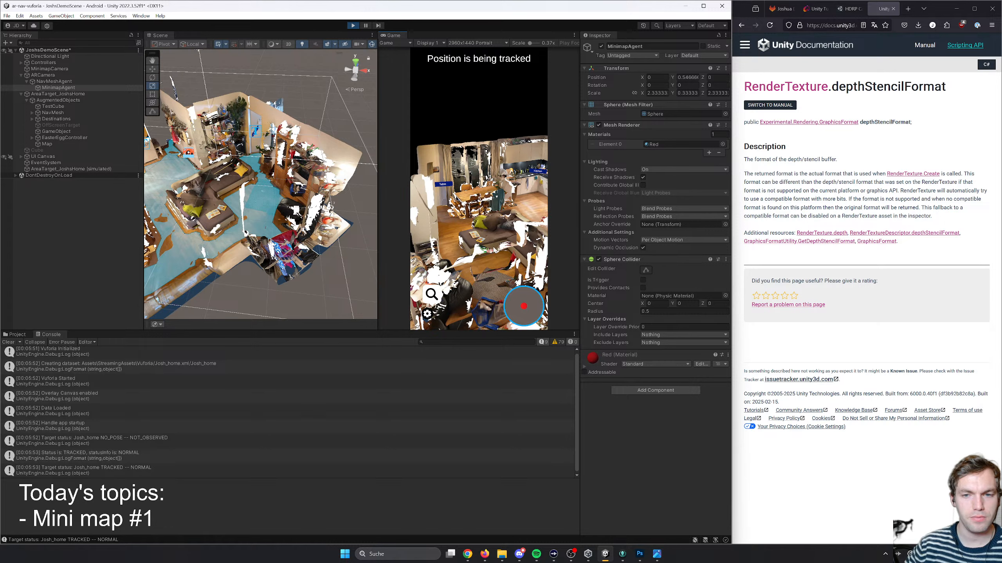
pyautogui.moveTo(444, 251); pyautogui.dragTo(435, 318, button='right')
pyautogui.press('w')
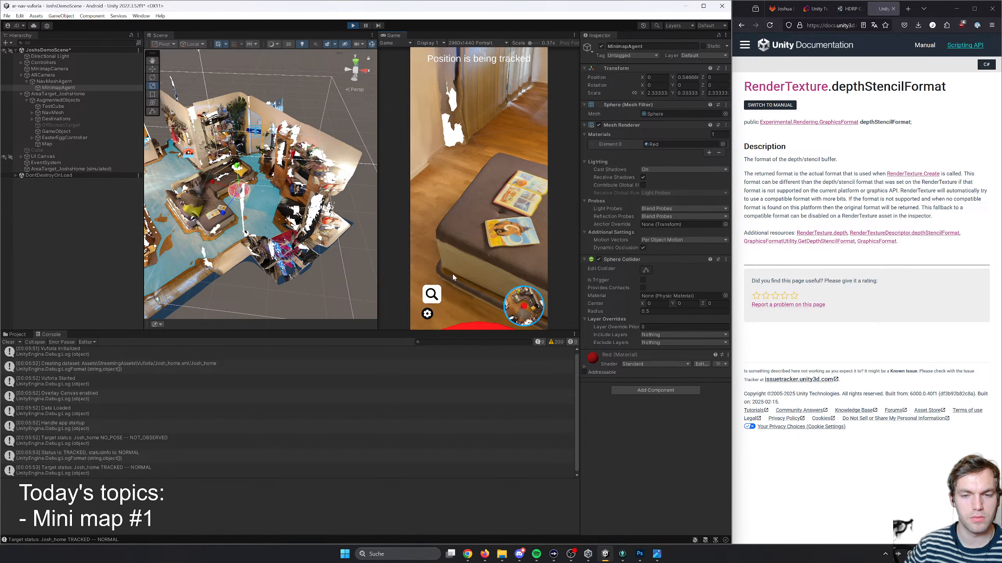
pyautogui.moveTo(452, 276); pyautogui.dragTo(495, 208, button='right')
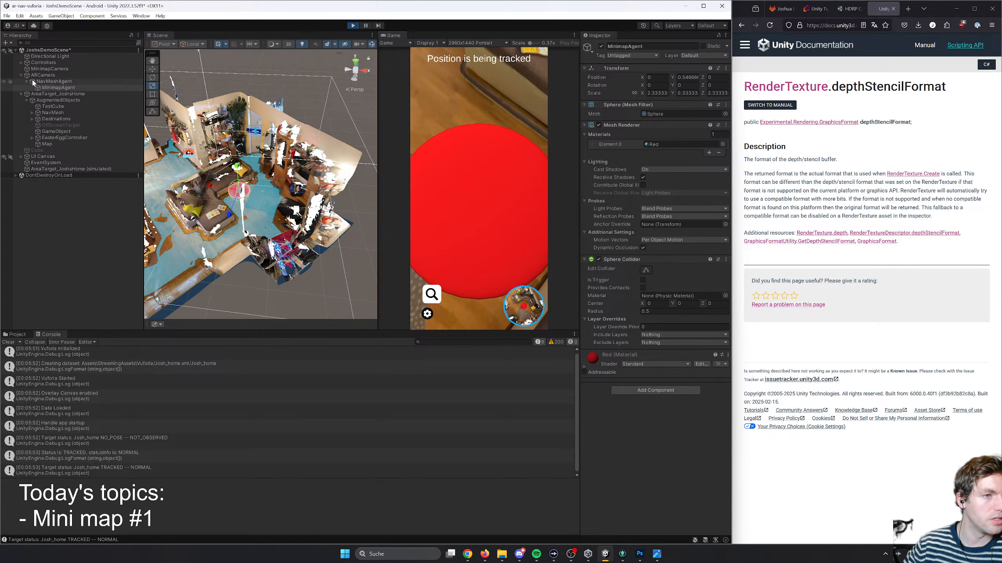
# - From MinimapAgent's layer settings, name User Layer 3 MinimapObjects and exit play mode
pyautogui.click(43, 75)
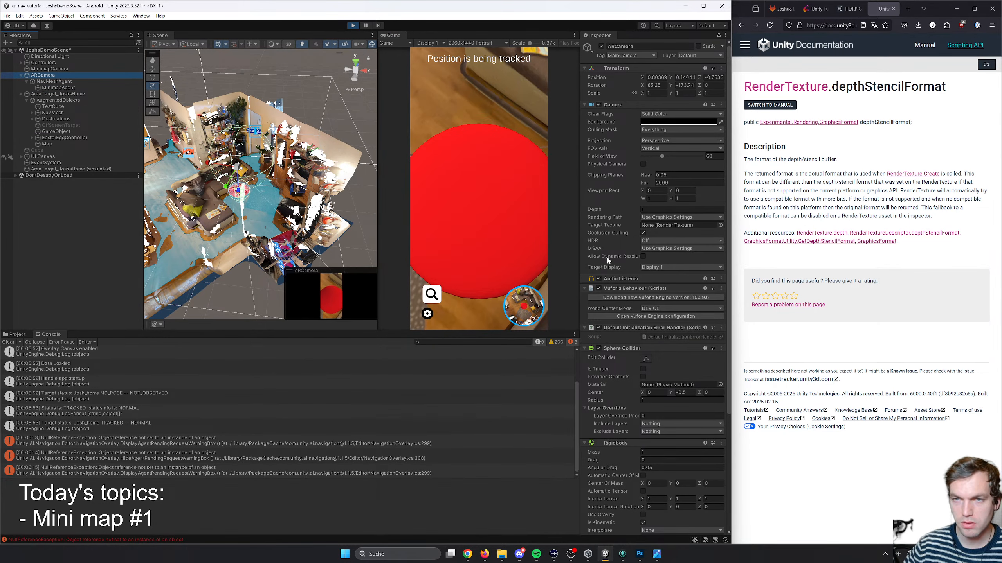
pyautogui.click(59, 88)
pyautogui.click(696, 55)
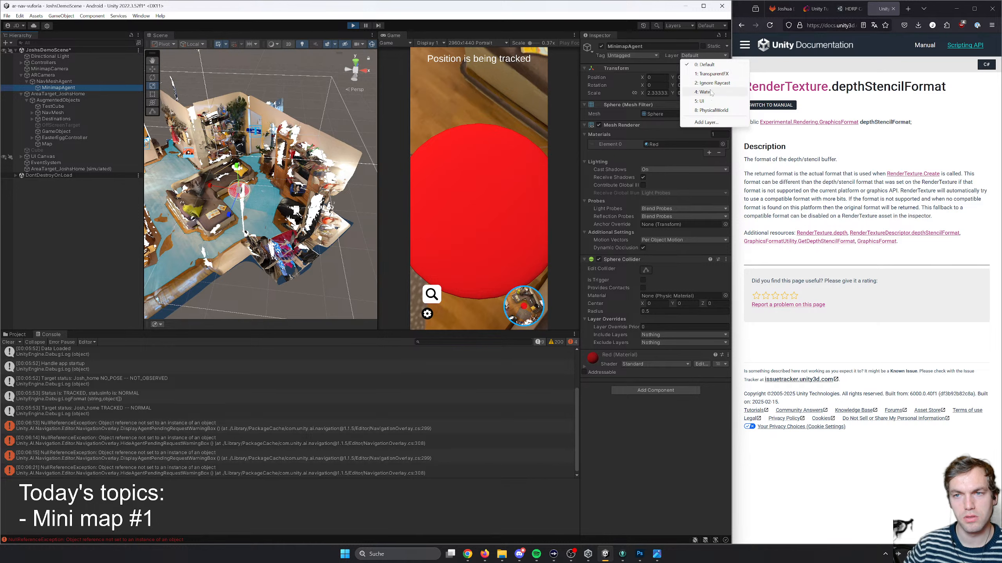
pyautogui.click(707, 123)
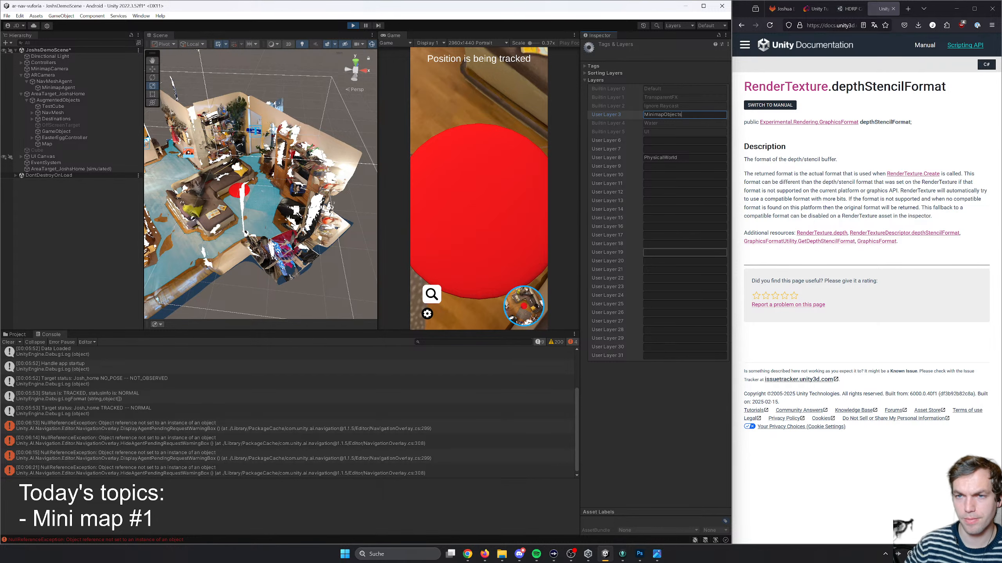
pyautogui.hotkey('ctrl', 's')
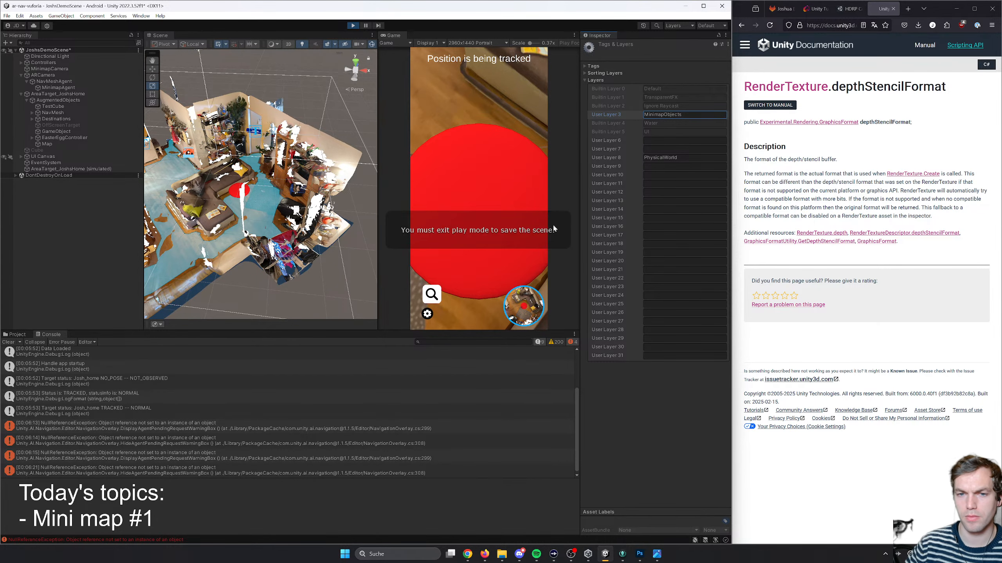
pyautogui.click(356, 26)
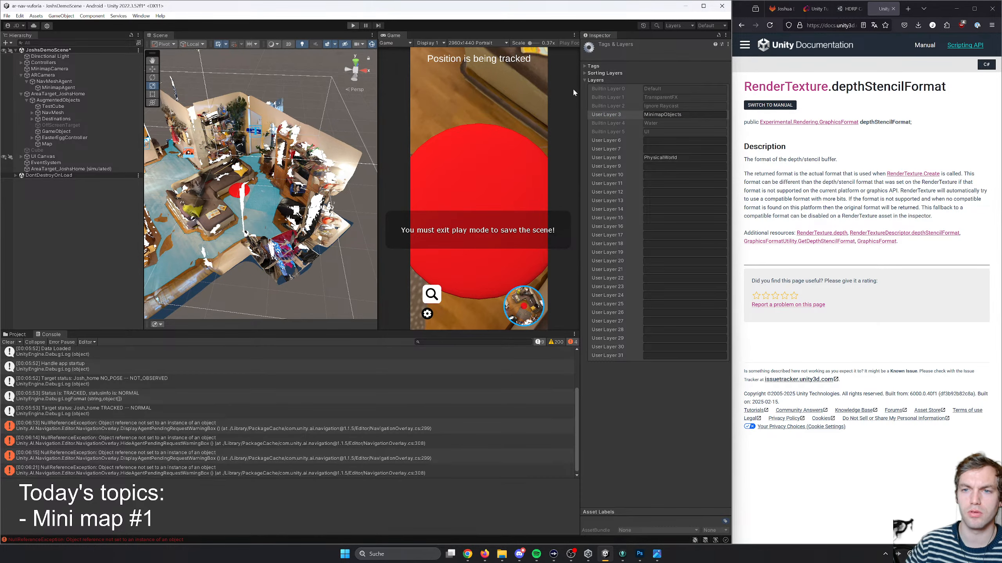
# - Enter MinimapObjects as the name of User Layer 3 in edit mode and save the scene
pyautogui.click(666, 114)
pyautogui.write('Mi')
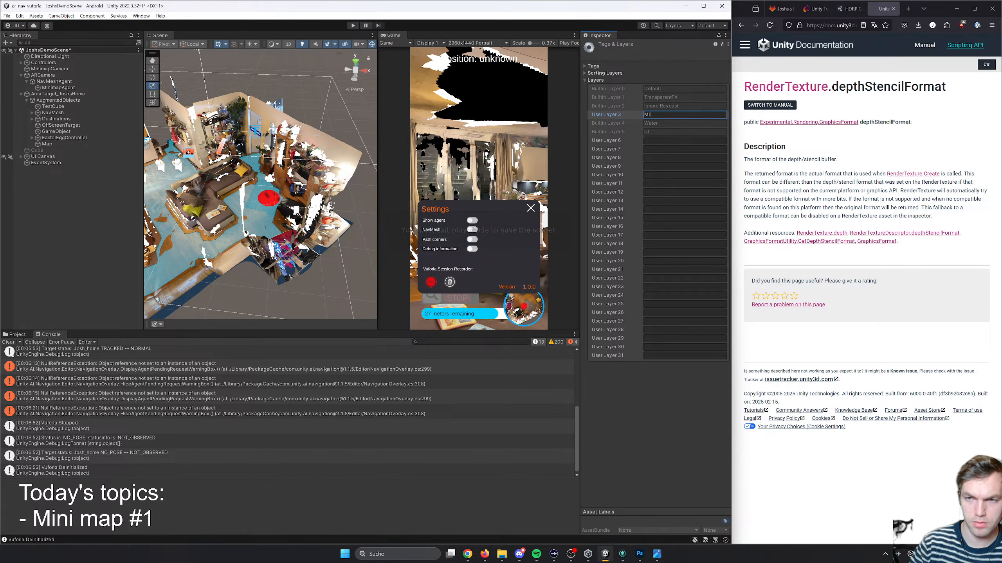
pyautogui.write('nimapObjects')
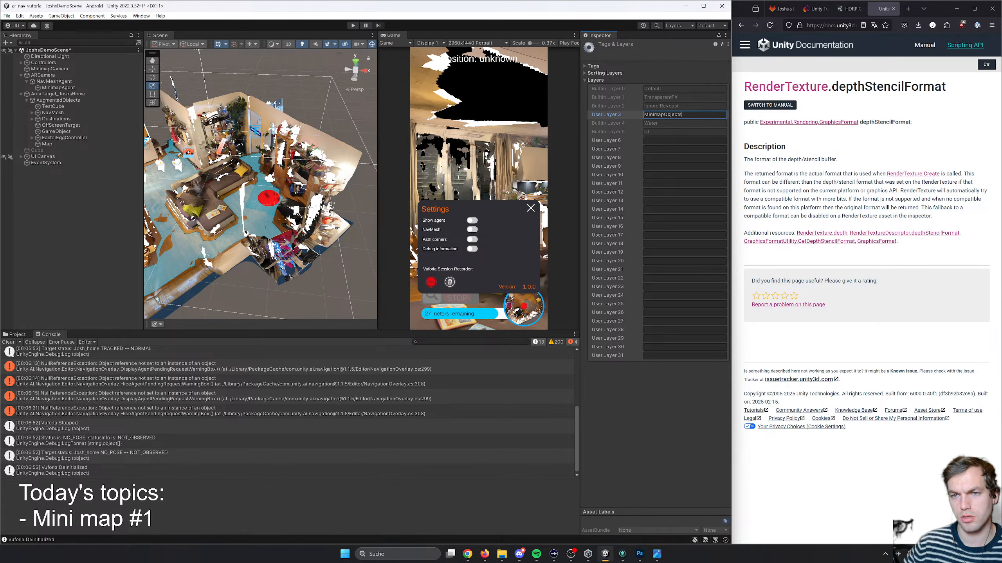
pyautogui.hotkey('ctrl', 's')
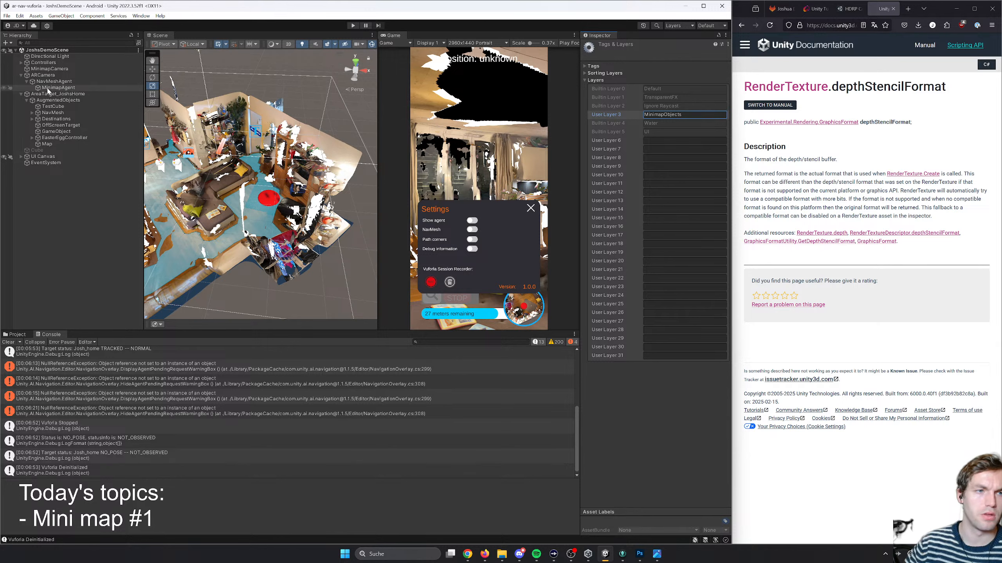
pyautogui.click(585, 67)
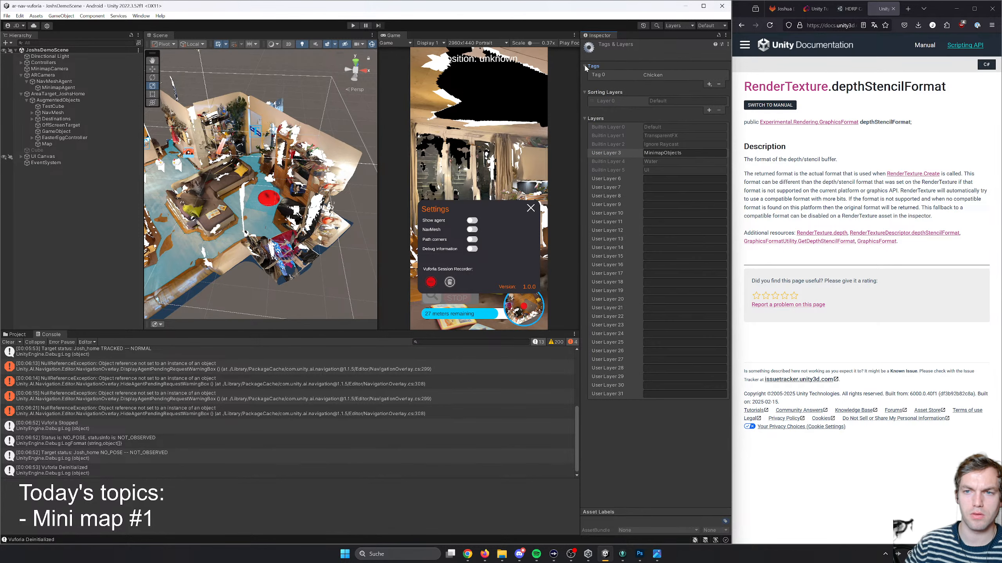
pyautogui.click(585, 67)
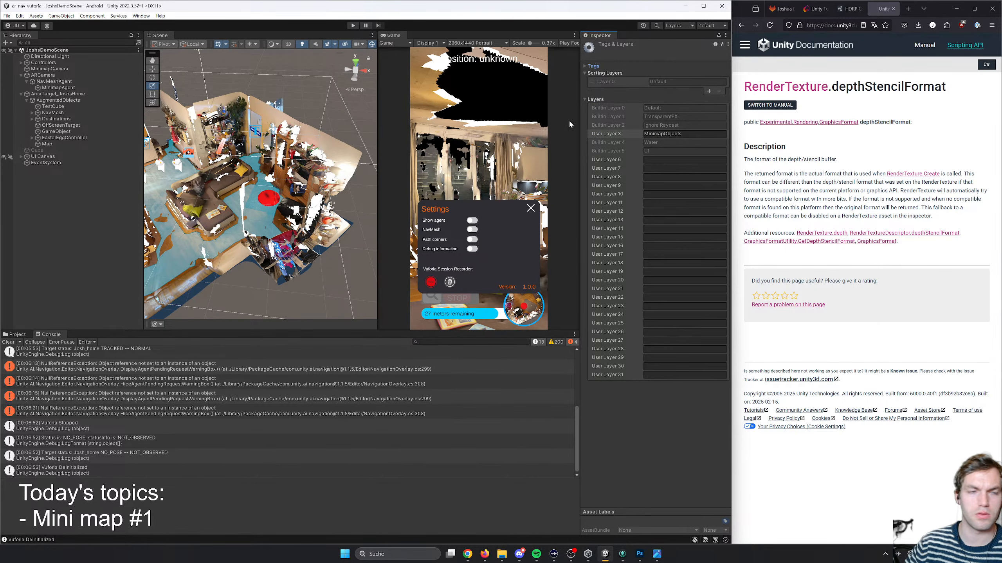
# - Remove the Sphere Collider component from MinimapAgent and assign the object to the MinimapObjects layer
pyautogui.click(58, 88)
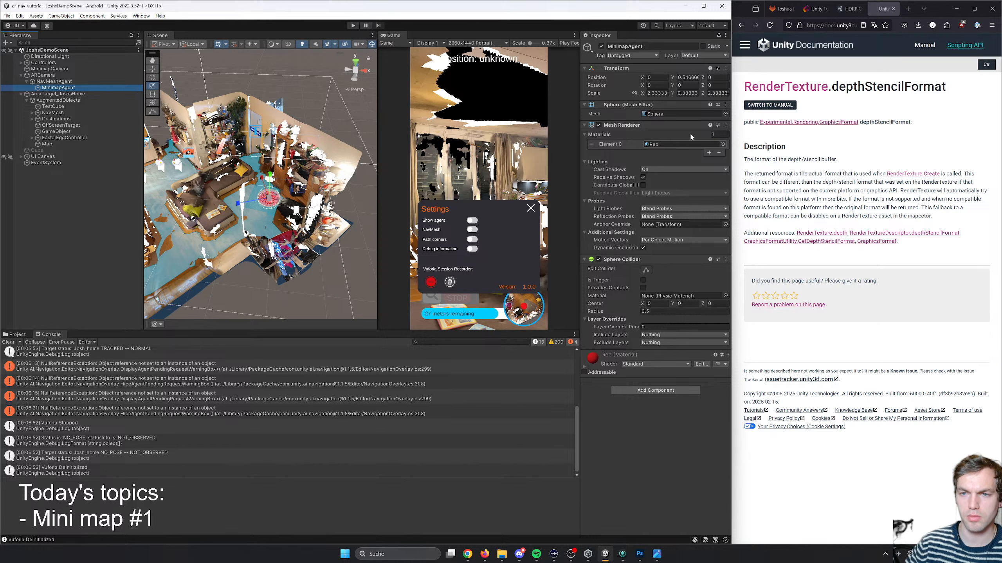
pyautogui.click(696, 56)
pyautogui.click(725, 259)
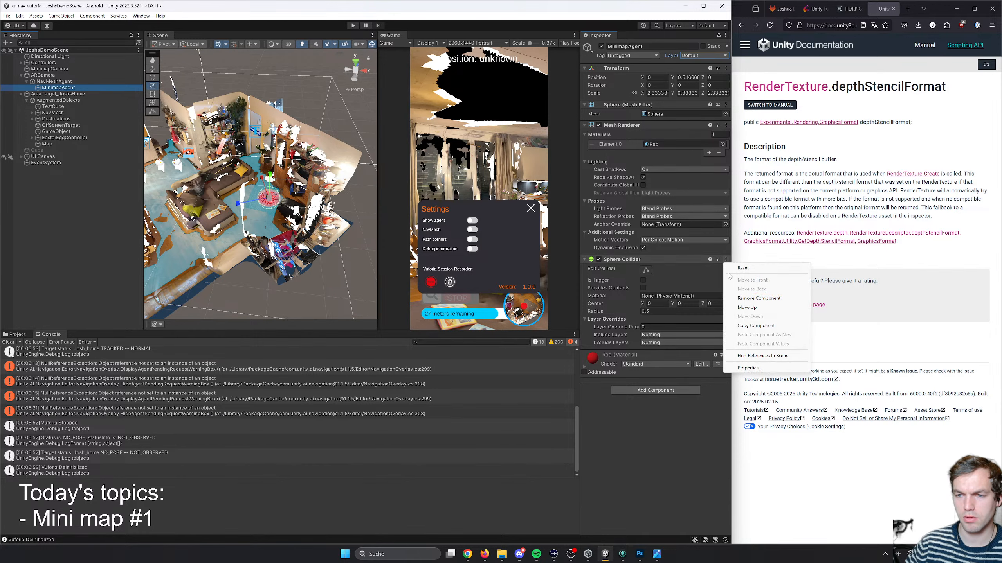
pyautogui.click(746, 275)
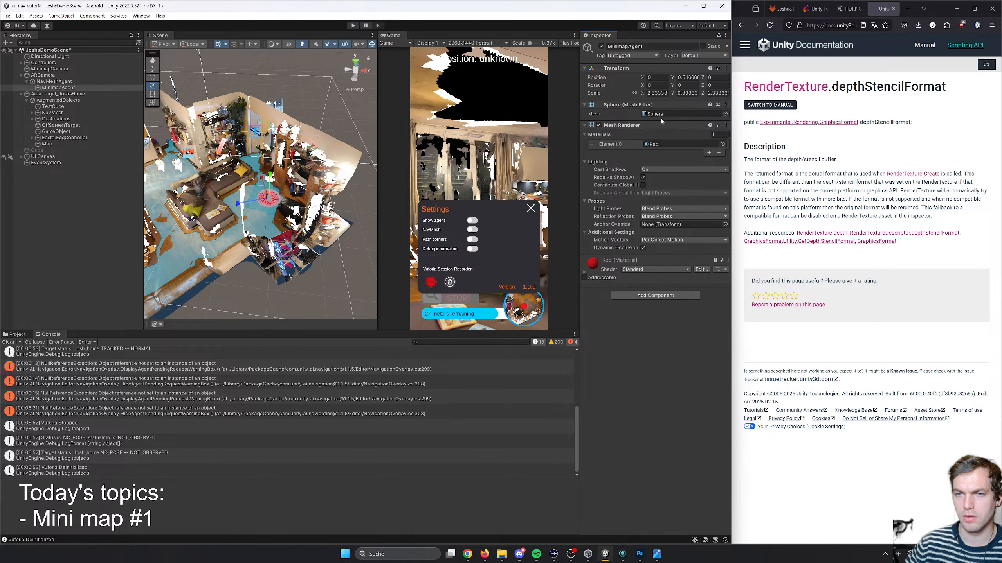
pyautogui.click(703, 56)
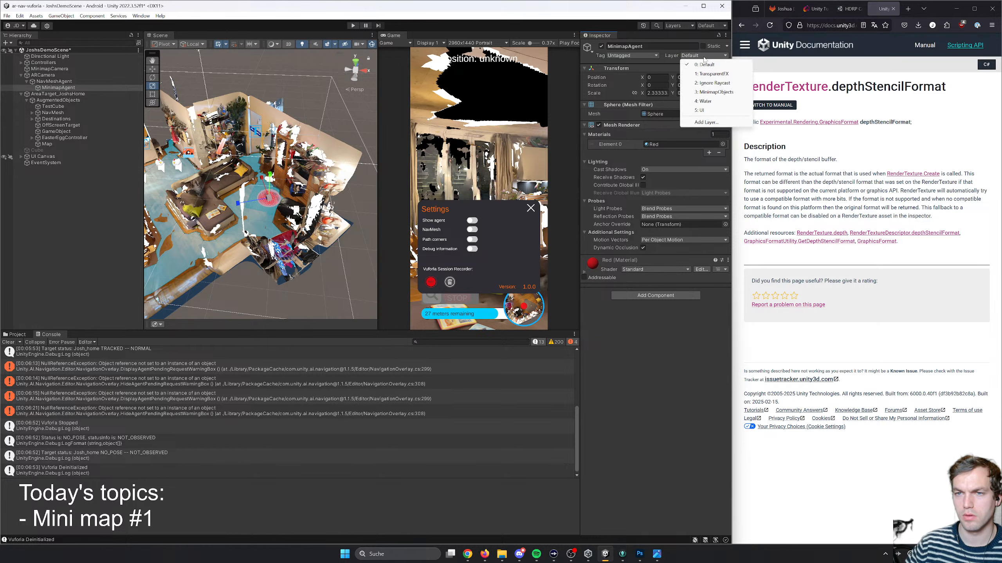
pyautogui.click(706, 91)
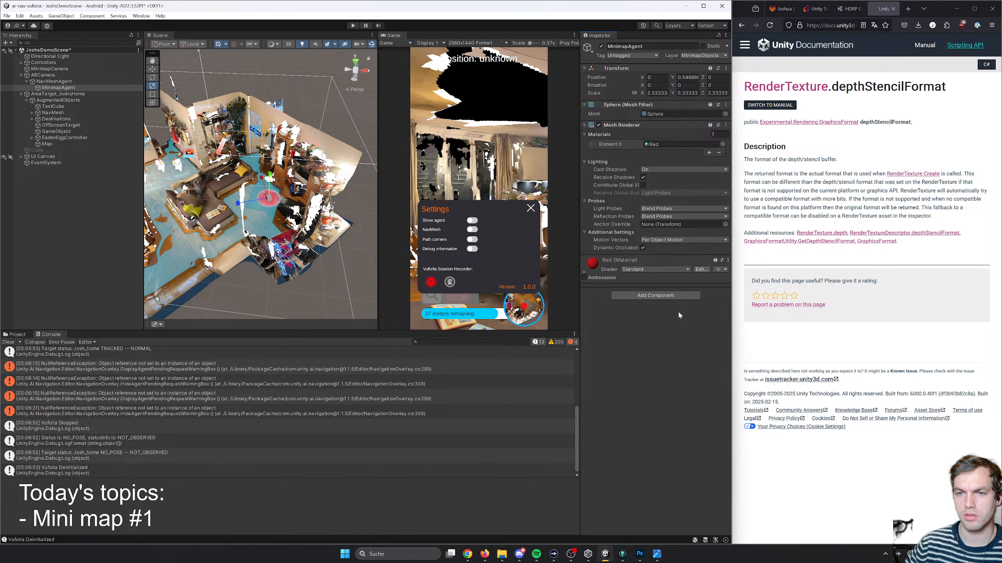
# - Exclude the MinimapObjects layer from the ARCamera's culling mask and collapse its Transform component
pyautogui.click(69, 76)
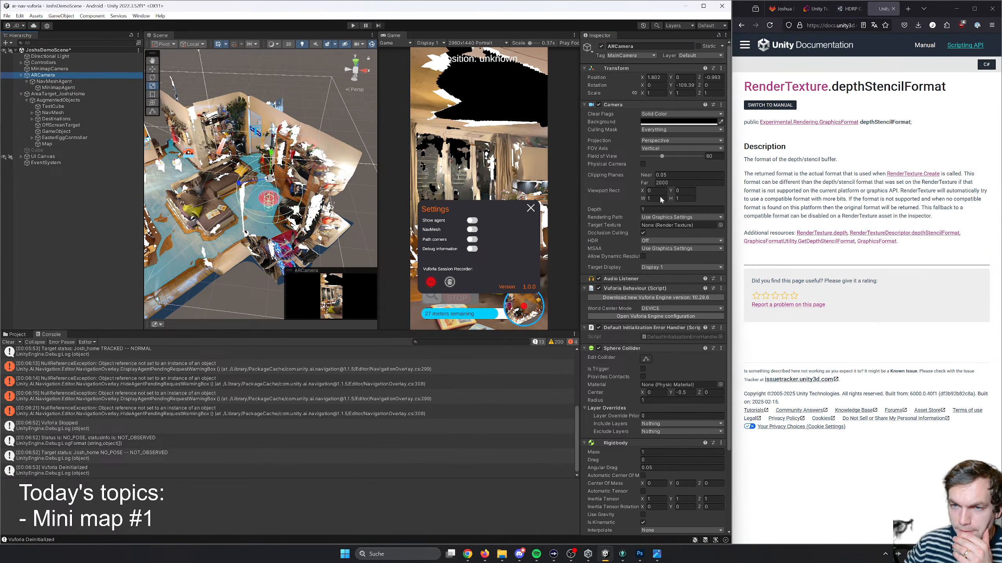
pyautogui.click(649, 130)
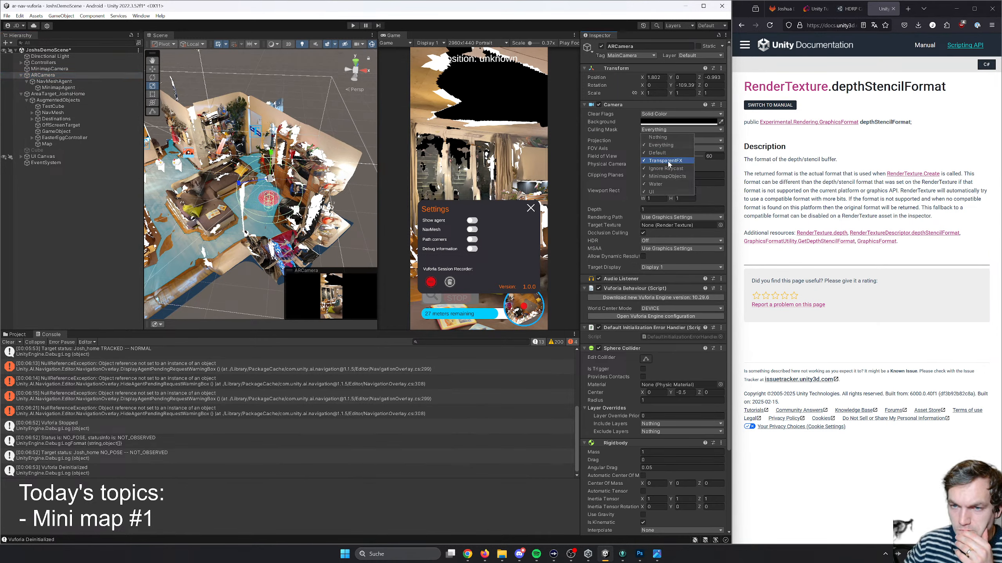
pyautogui.click(666, 176)
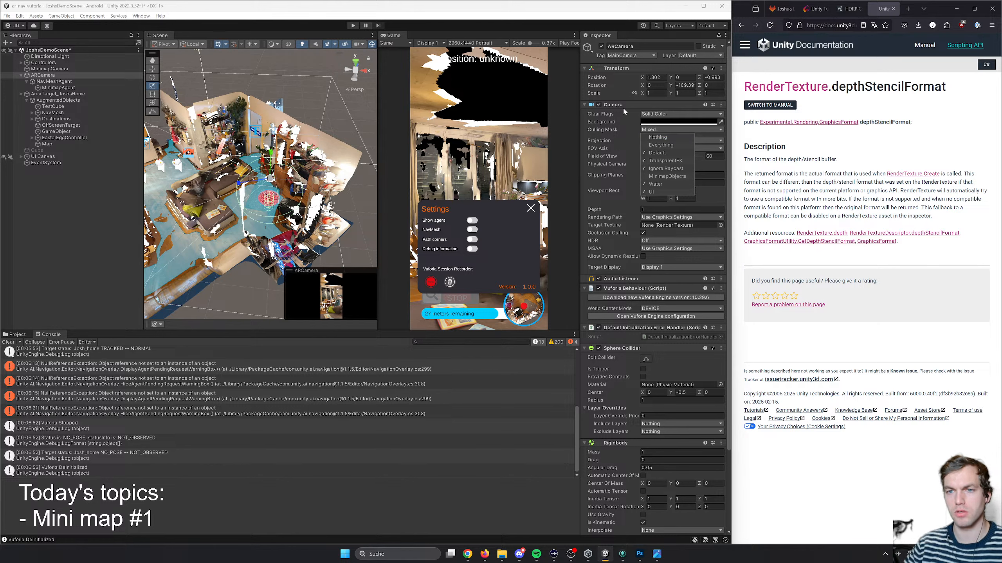
pyautogui.click(636, 67)
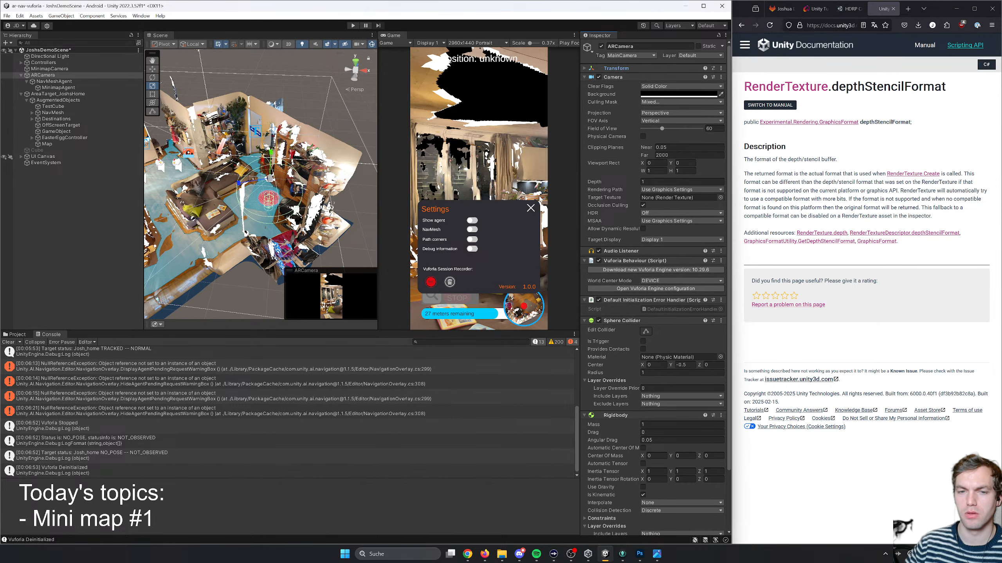
# - Run the scene and move the camera around to check whether the marker is hidden from the AR view
pyautogui.click(501, 221)
pyautogui.click(352, 26)
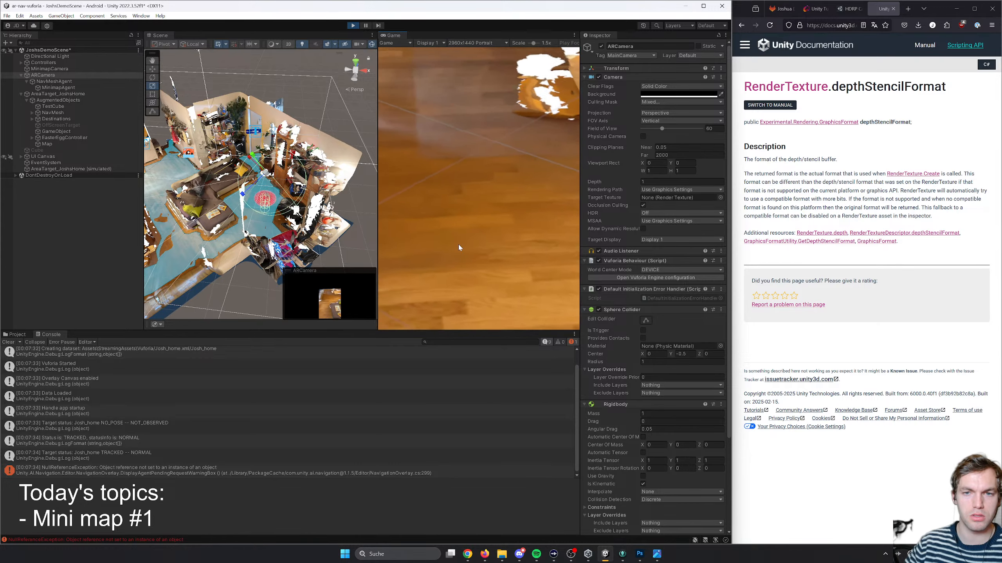
pyautogui.press('s')
pyautogui.moveTo(458, 244); pyautogui.dragTo(529, 237, button='right')
# - Set the ARCamera's culling mask to Everything during the test run and move through the room to compare the views
pyautogui.click(650, 102)
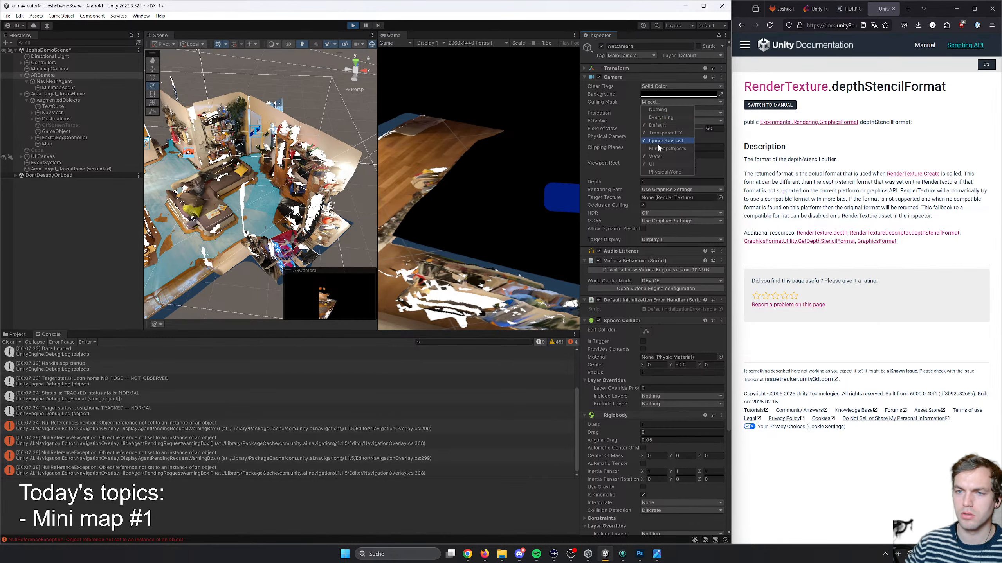
pyautogui.click(662, 118)
pyautogui.moveTo(546, 136); pyautogui.dragTo(577, 97, button='right')
pyautogui.press('w')
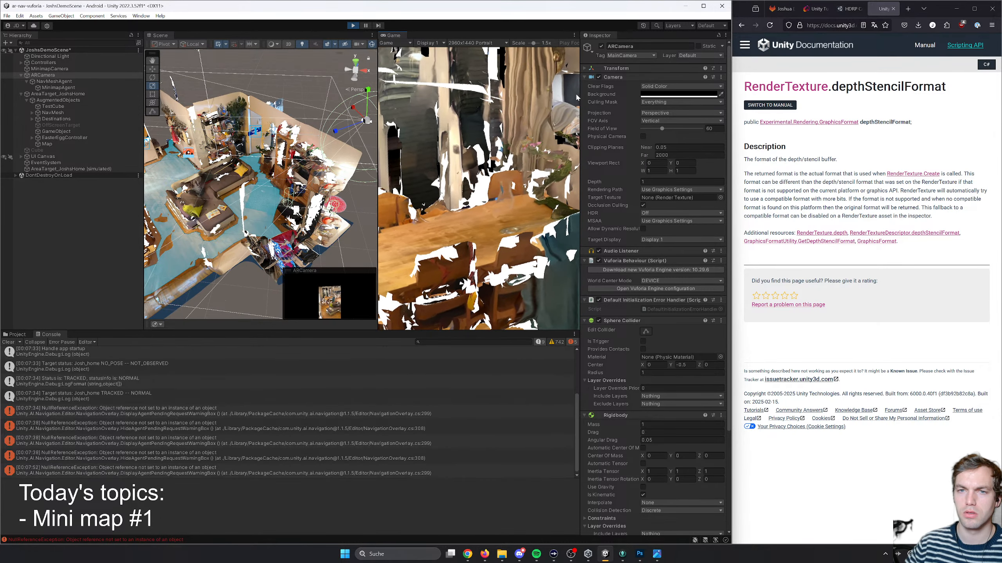
pyautogui.moveTo(537, 45); pyautogui.dragTo(495, 43)
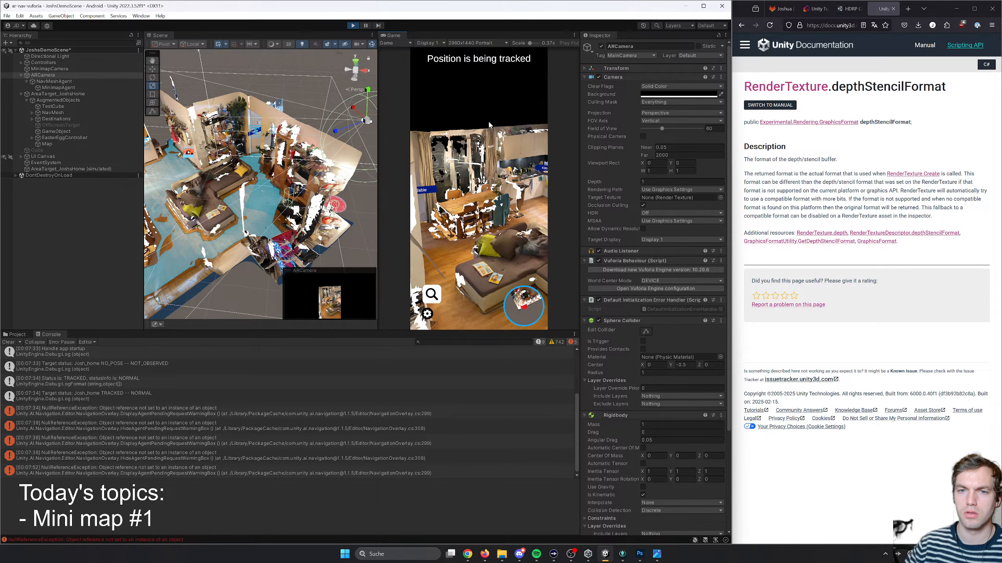
pyautogui.moveTo(489, 125); pyautogui.dragTo(498, 185, button='right')
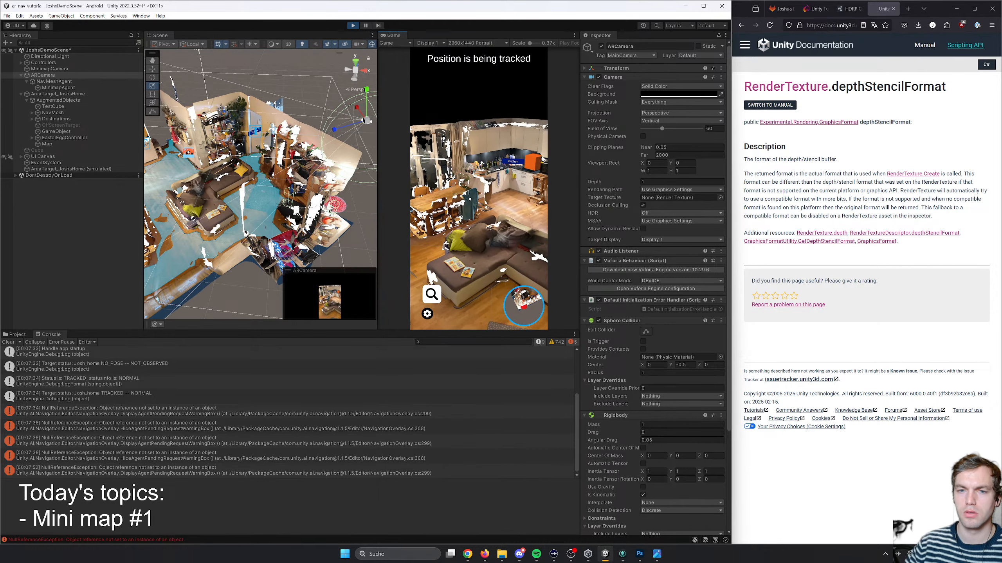
pyautogui.press('w')
pyautogui.moveTo(540, 155)
pyautogui.mouseDown(button='right')
pyautogui.moveTo(544, 186)
pyautogui.moveTo(543, 155)
pyautogui.moveTo(547, 162)
pyautogui.mouseUp(button='right')
pyautogui.press('s')
# - Exclude MinimapObjects from the ARCamera's culling mask in the running scene, test by moving around, and end play mode
pyautogui.click(653, 102)
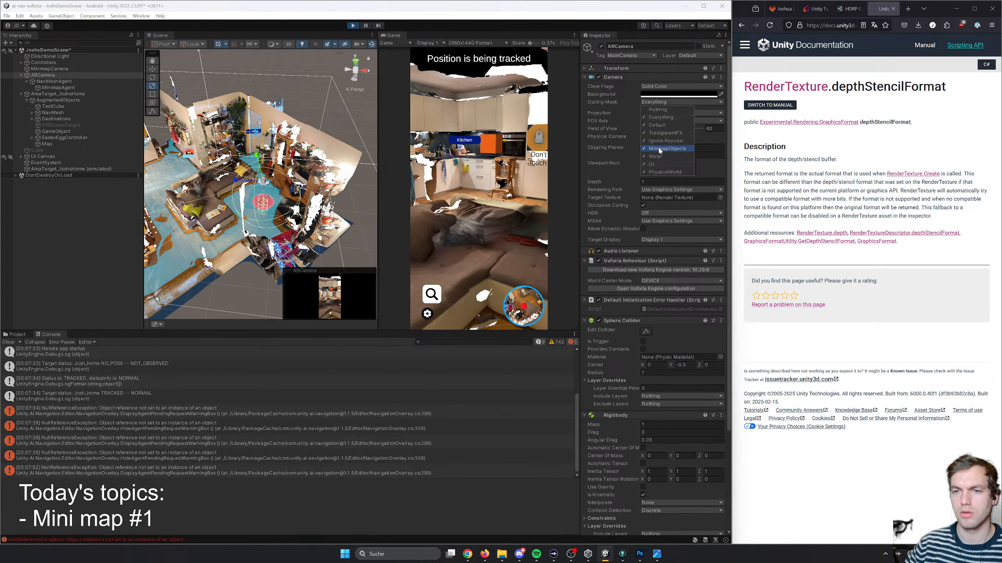
pyautogui.moveTo(544, 147); pyautogui.dragTo(653, 162, button='right')
pyautogui.press('w')
pyautogui.press('w')
pyautogui.click(353, 26)
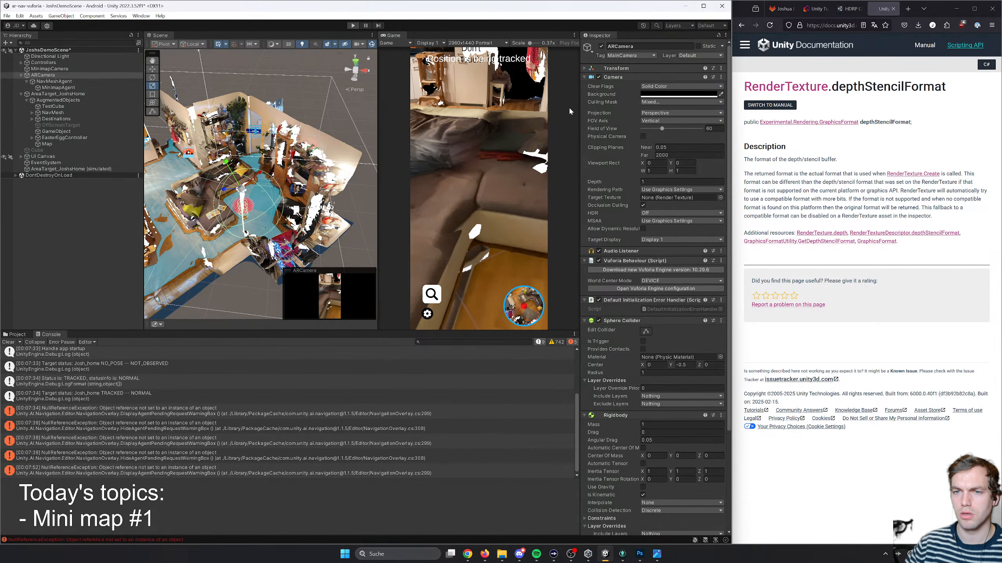
# - Check the layers in the ARCamera's culling mask and run the scene briefly to look around with that mask
pyautogui.click(656, 102)
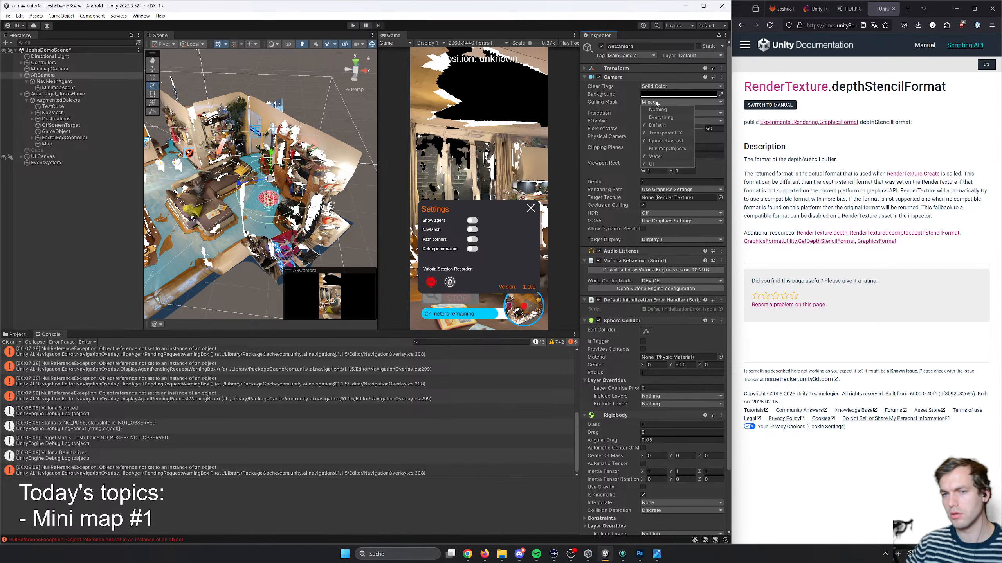
pyautogui.click(653, 103)
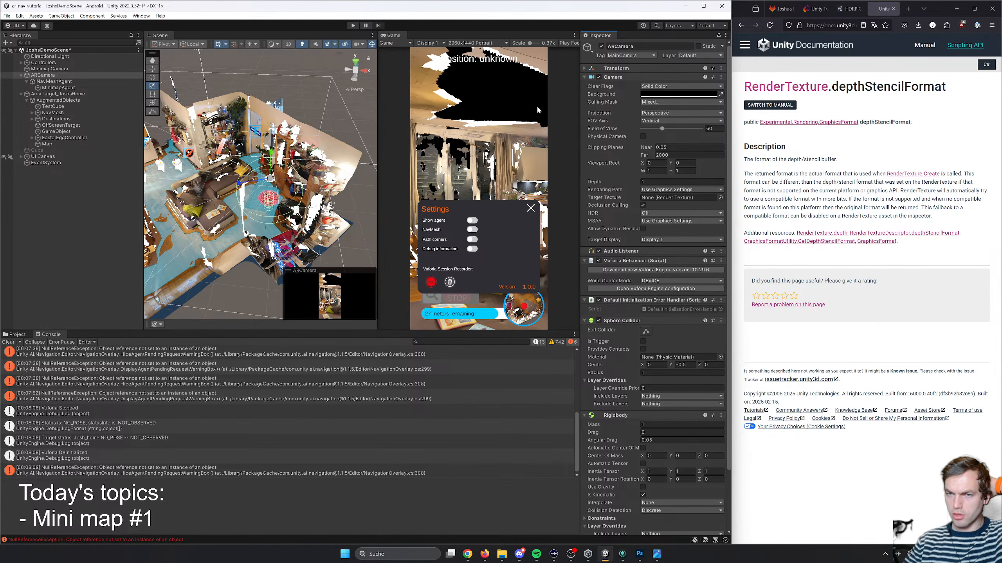
pyautogui.click(353, 25)
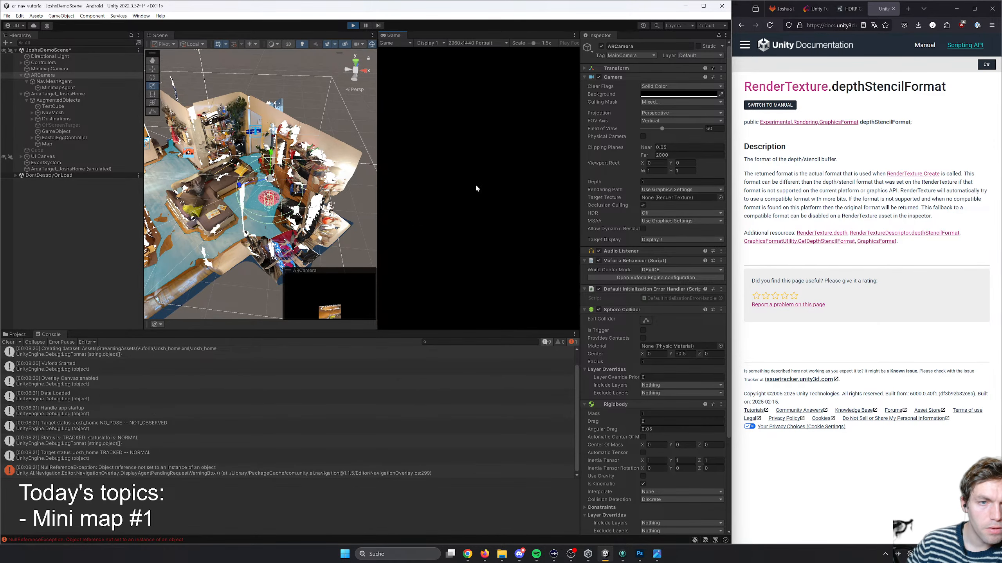
pyautogui.moveTo(398, 184); pyautogui.dragTo(547, 201, button='right')
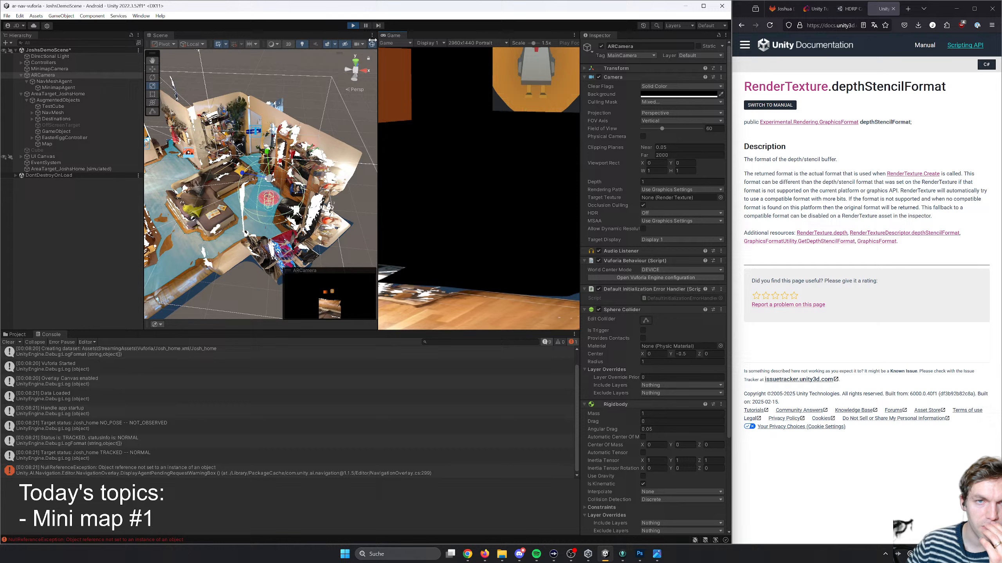
pyautogui.click(355, 27)
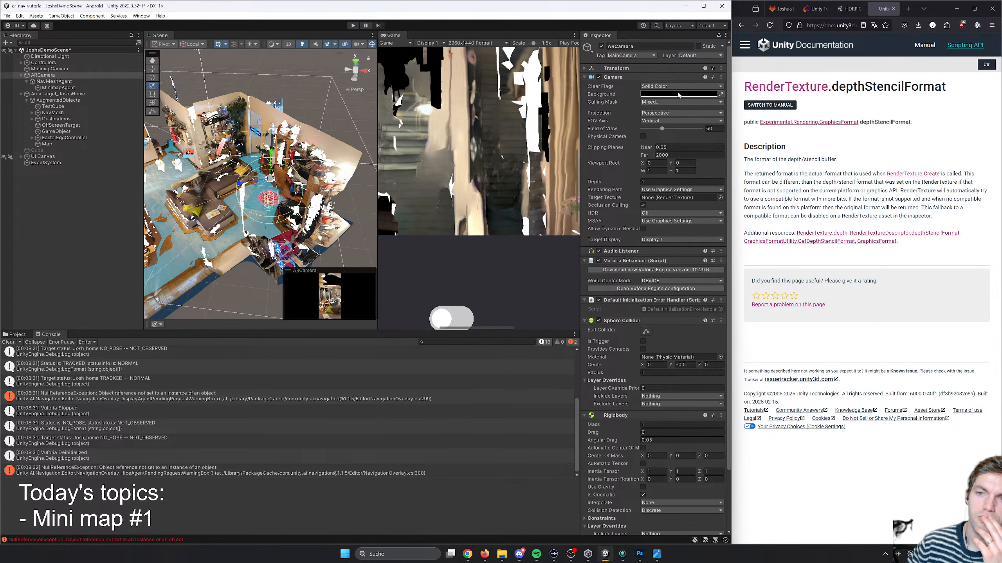
# - Include the MinimapObjects layer in the ARCamera's culling mask again in edit mode
pyautogui.click(694, 55)
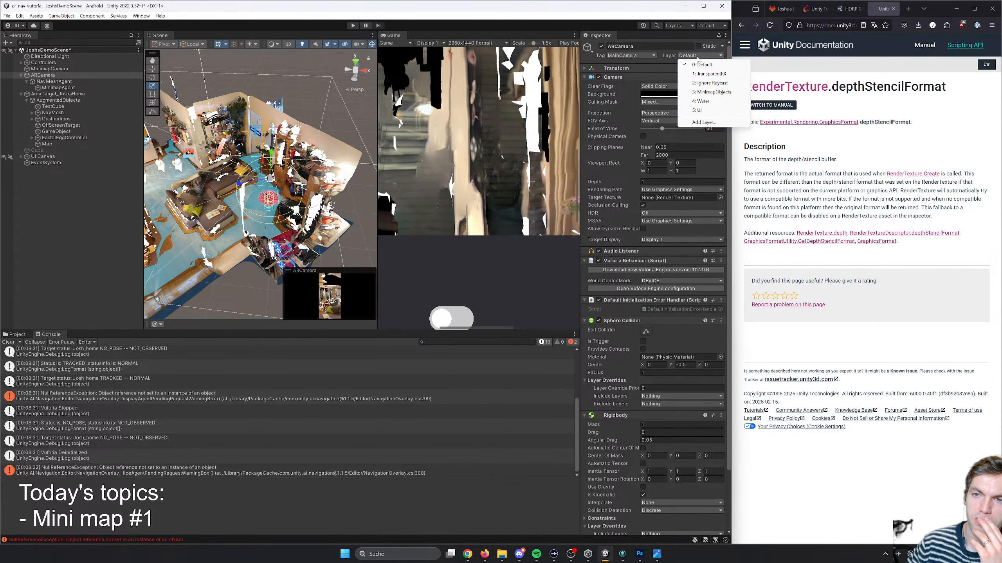
pyautogui.click(700, 56)
pyautogui.click(657, 39)
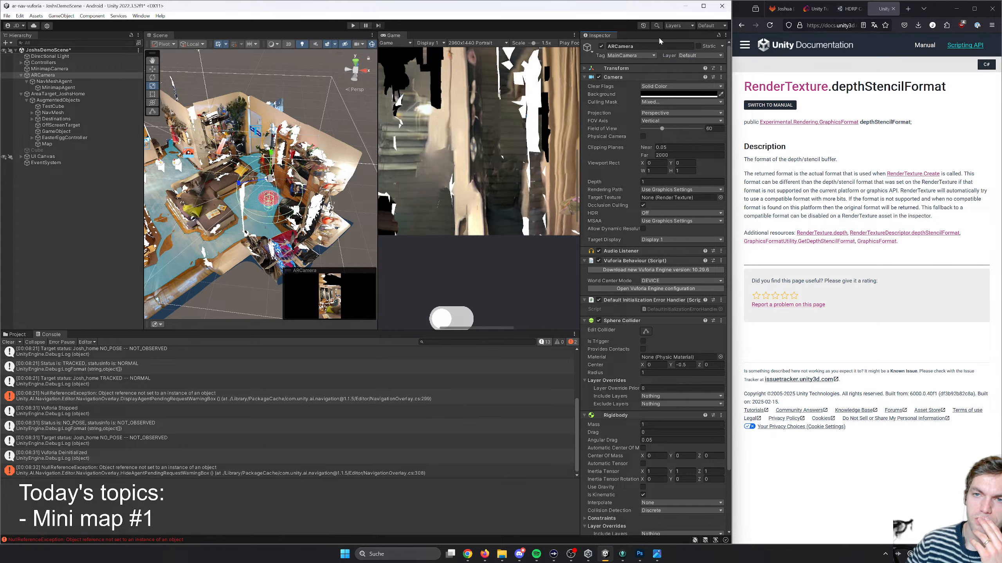
pyautogui.click(658, 102)
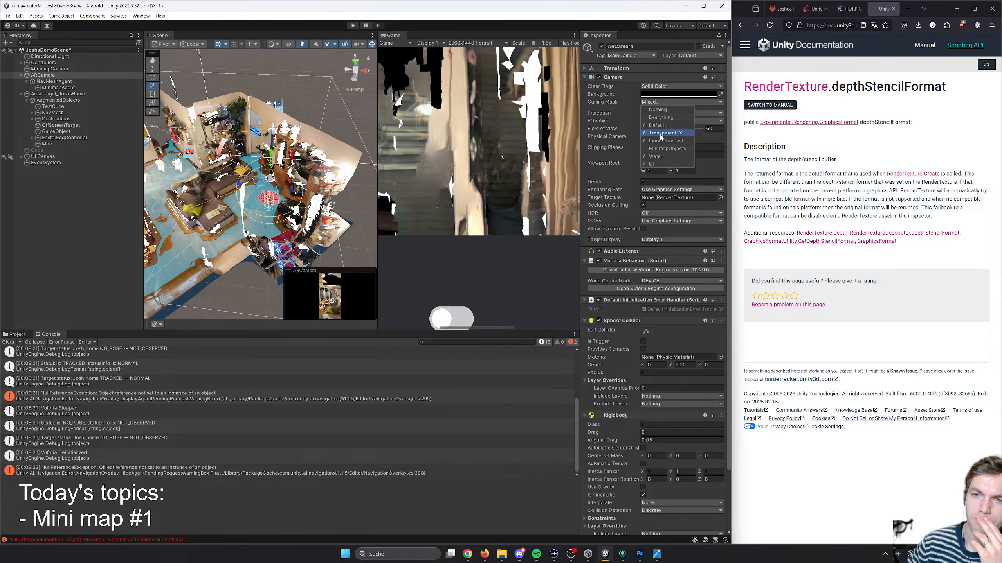
pyautogui.click(661, 149)
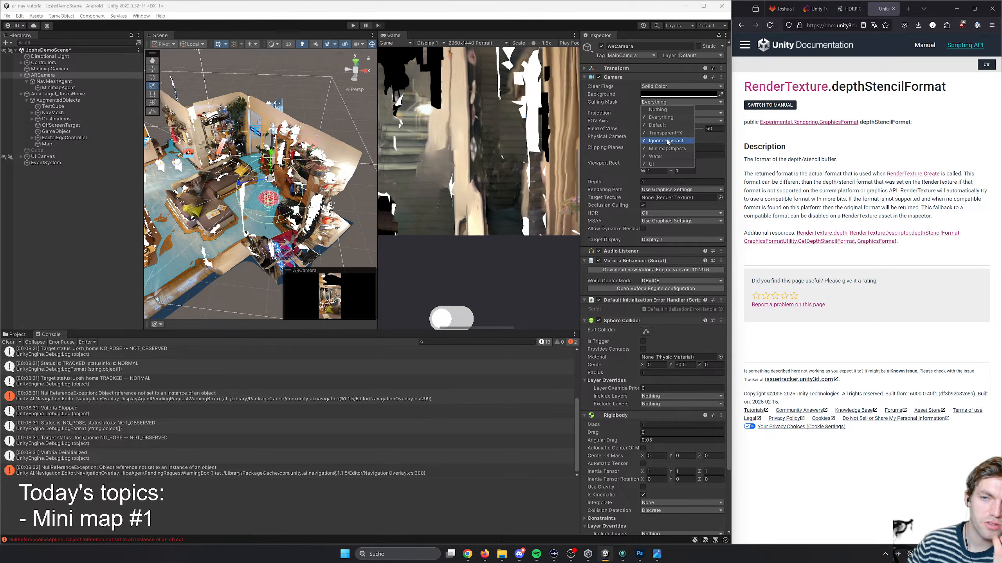
# - Review the settings of UI Canvas, MinimapAgent and ARCamera, and save the scene
pyautogui.click(43, 156)
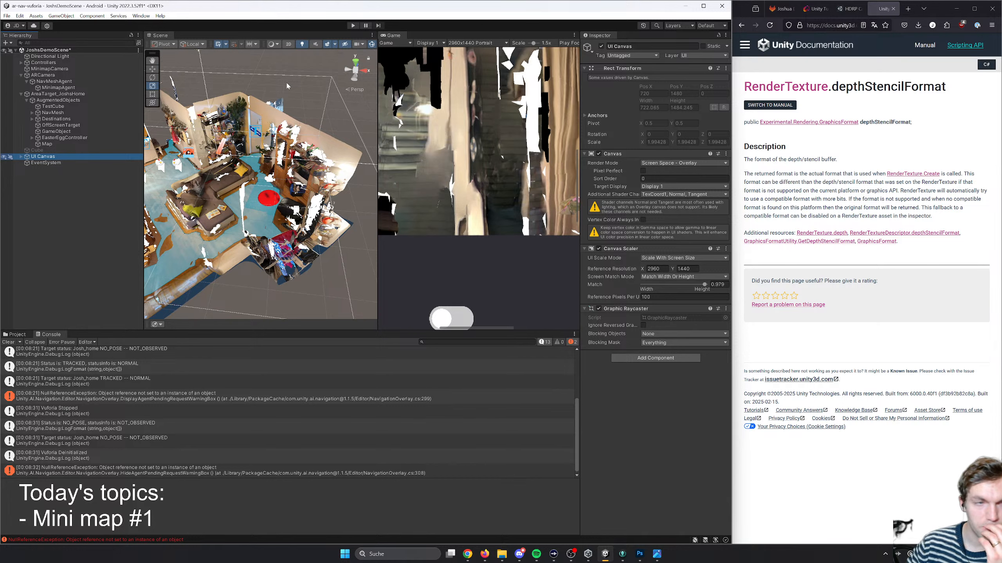
pyautogui.click(59, 87)
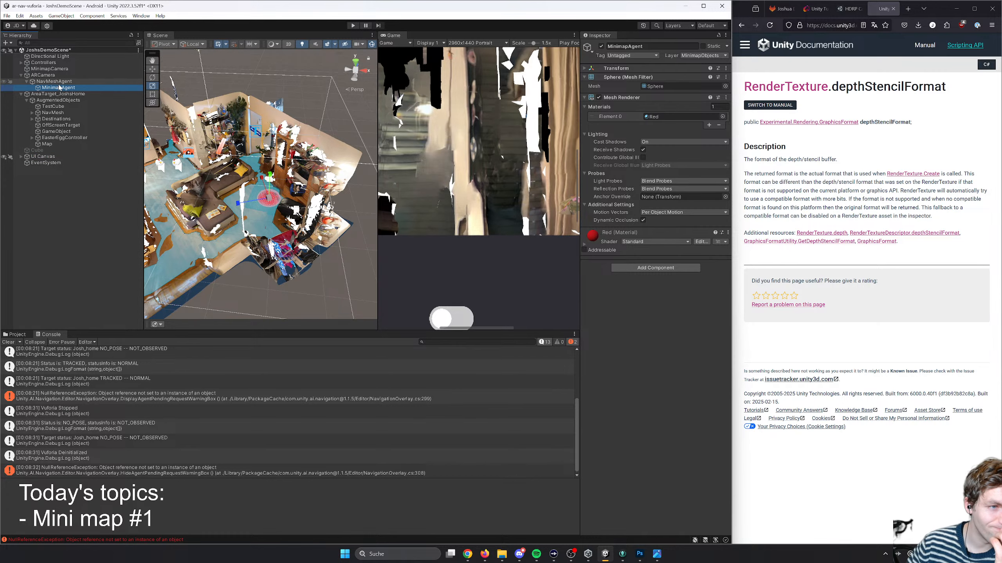
pyautogui.click(48, 76)
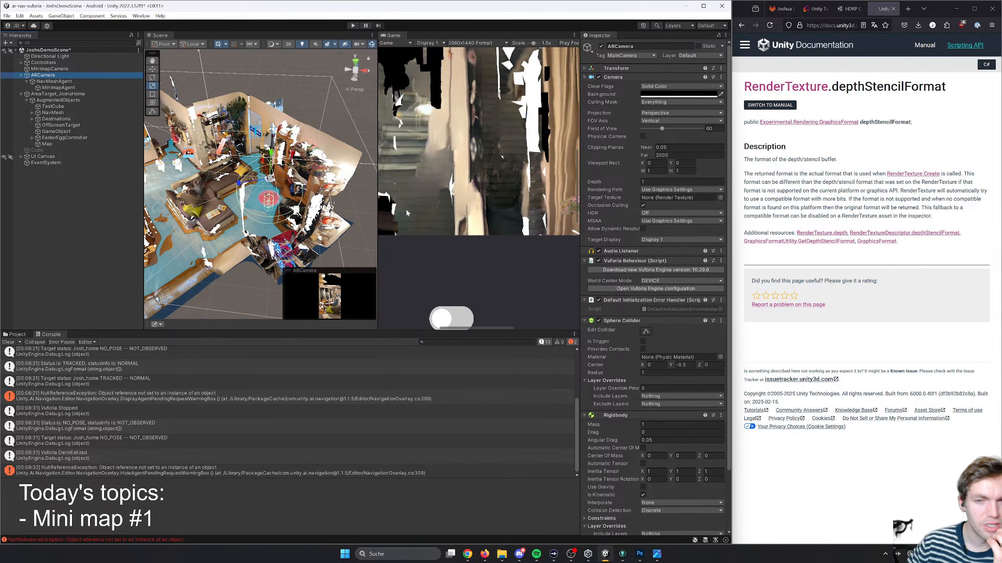
pyautogui.click(485, 206)
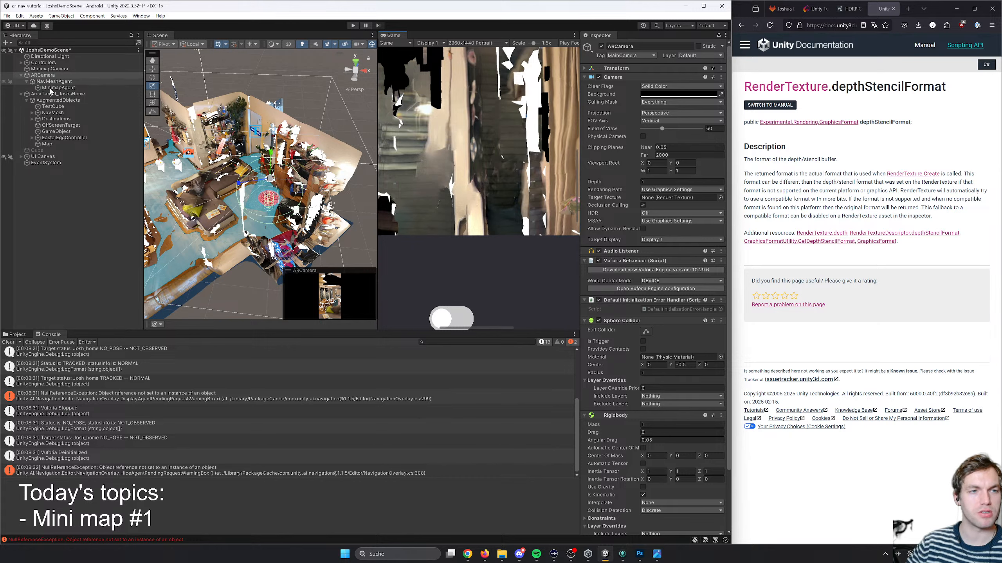
pyautogui.hotkey('ctrl', 's')
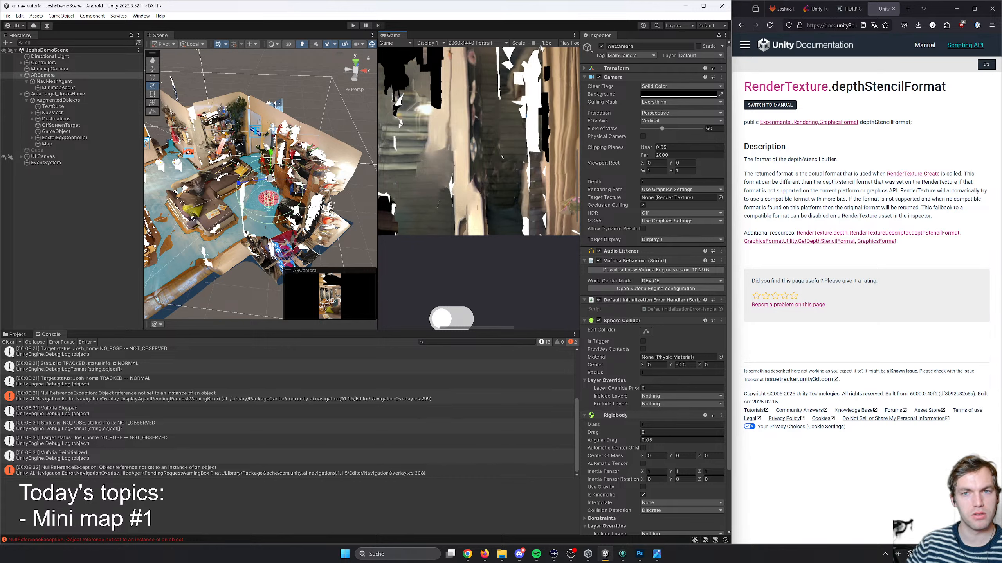
# - Run the scene and look around with the whole game view shown to check the camera image and minimap
pyautogui.moveTo(534, 44); pyautogui.dragTo(498, 46)
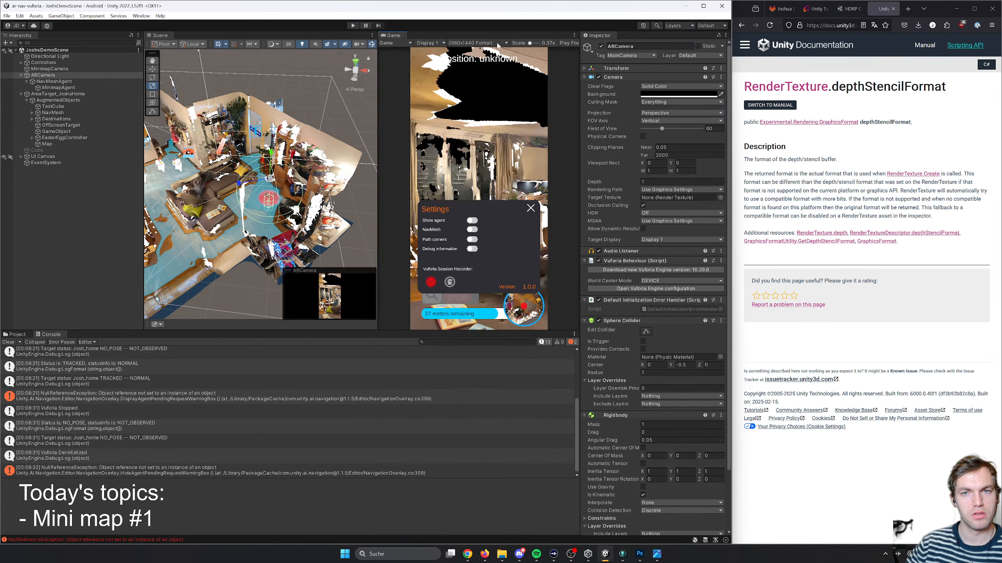
pyautogui.click(352, 26)
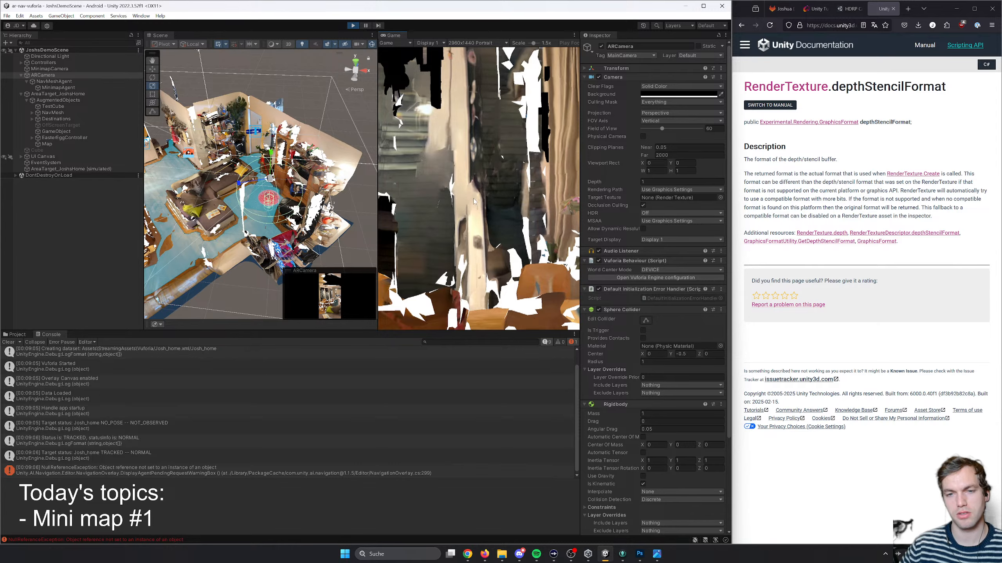
pyautogui.moveTo(474, 201); pyautogui.dragTo(531, 202, button='right')
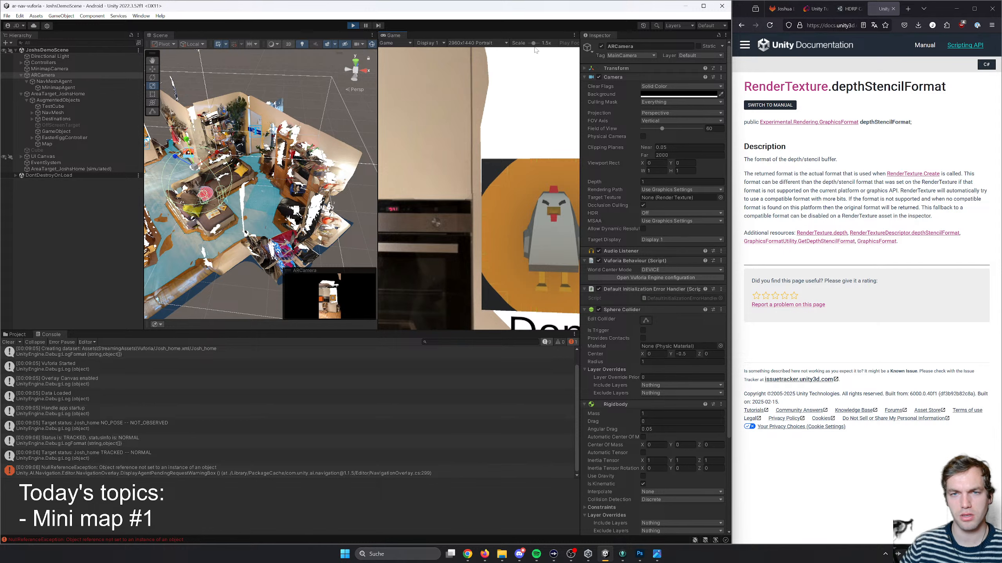
pyautogui.moveTo(534, 43); pyautogui.dragTo(498, 43)
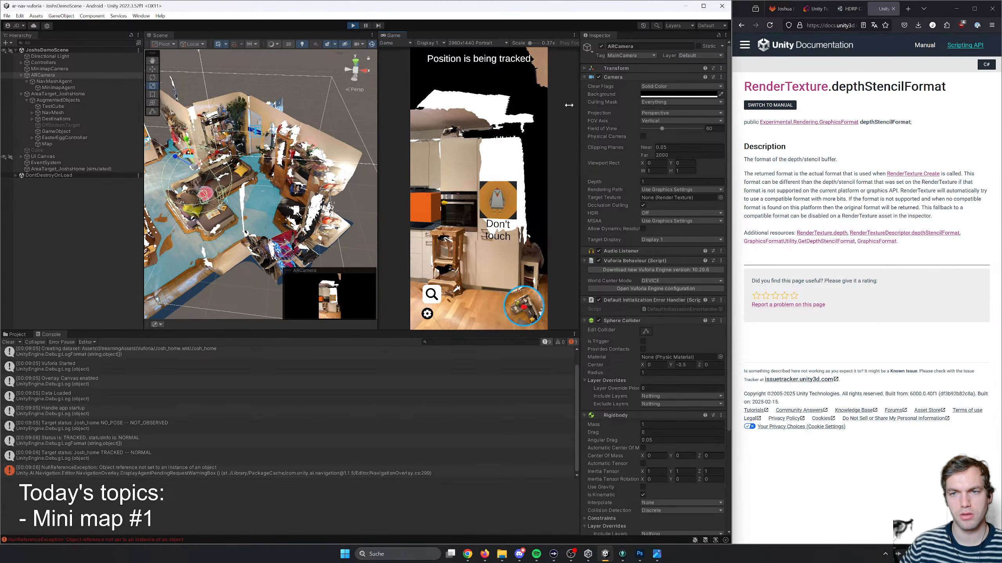
# - Try the Orthographic projection on the ARCamera, return it to Perspective, and end play mode
pyautogui.click(656, 115)
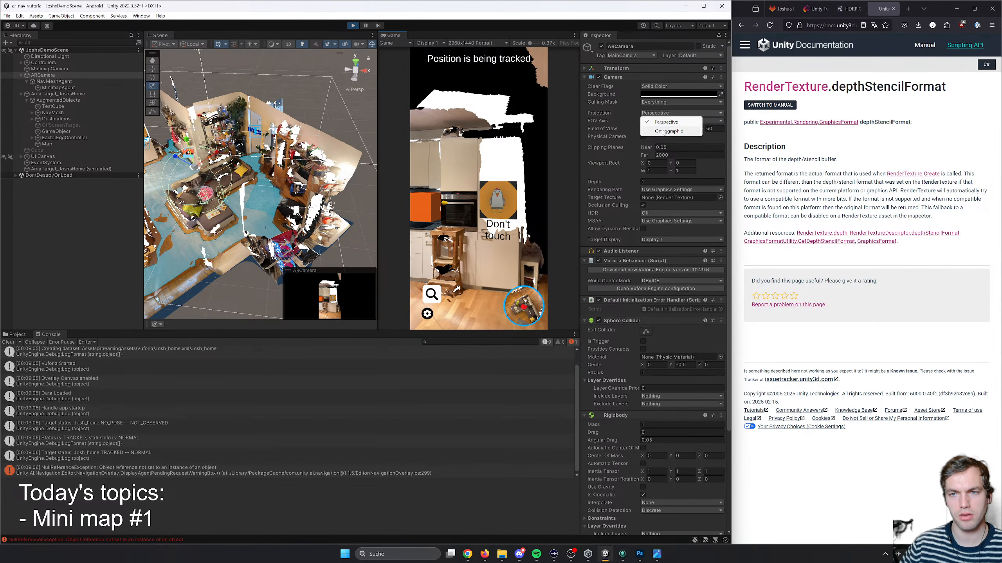
pyautogui.click(656, 131)
pyautogui.click(669, 113)
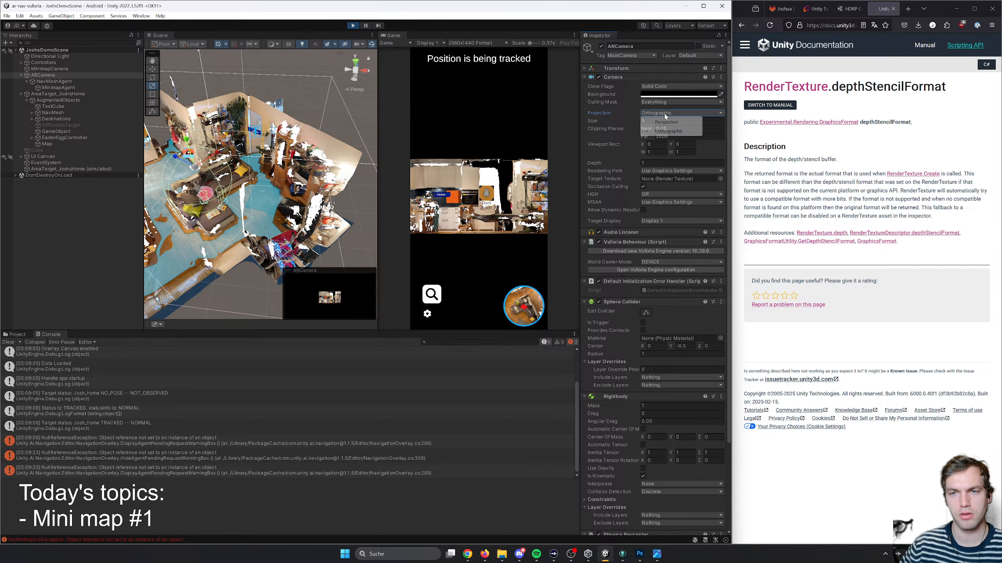
pyautogui.click(656, 122)
pyautogui.click(353, 26)
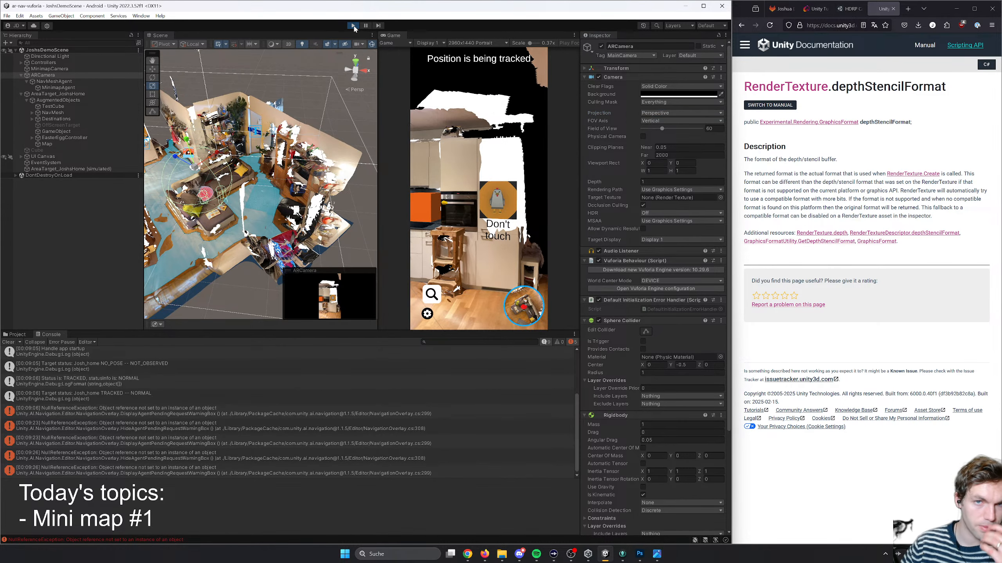